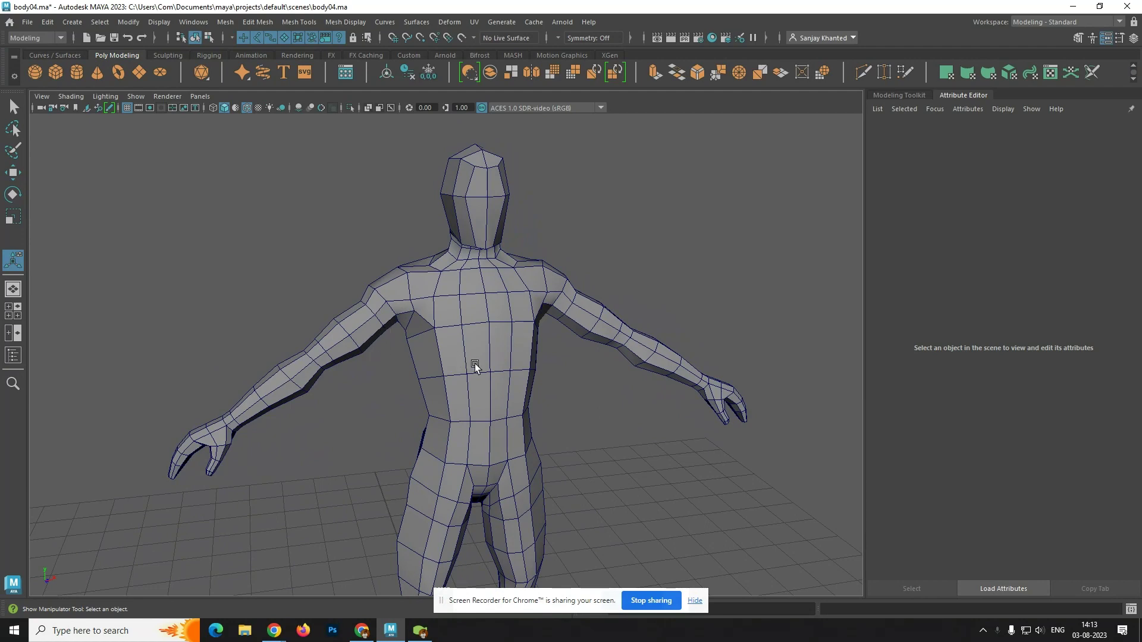
# - Examine the low-poly body mesh from several sides, including the torso, hands, legs and feet
pyautogui.scroll(-2, 550, 358)
pyautogui.keyDown('alt'); pyautogui.moveTo(534, 355); pyautogui.dragTo(510, 344); pyautogui.keyUp('alt')
pyautogui.scroll(-2, 504, 415)
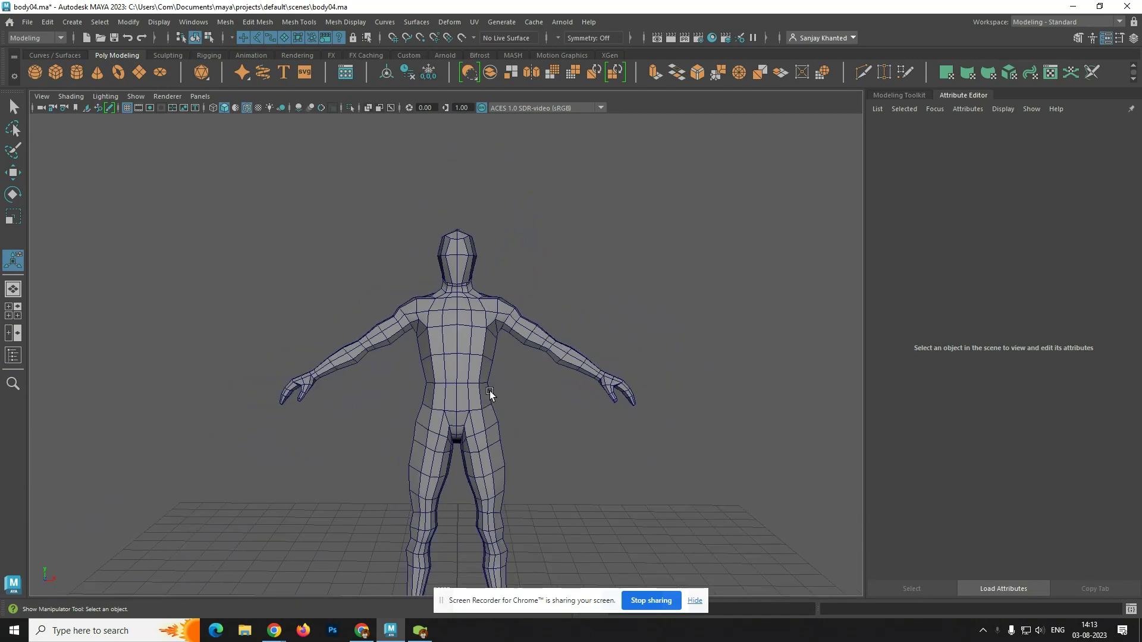
pyautogui.keyDown('alt'); pyautogui.moveTo(490, 396); pyautogui.dragTo(407, 341); pyautogui.keyUp('alt')
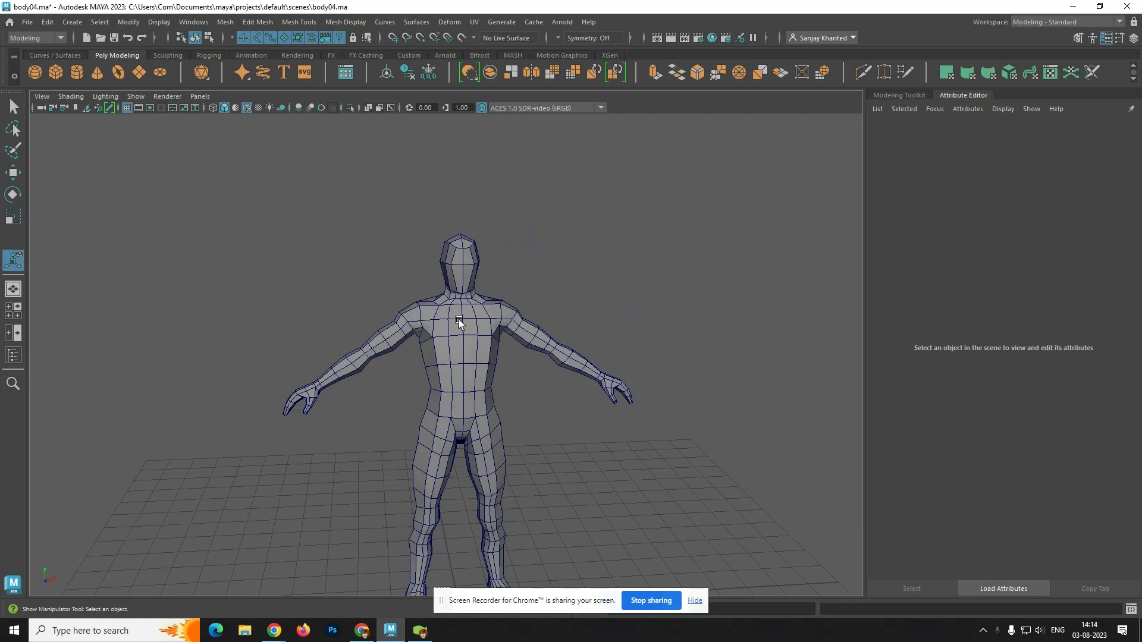
pyautogui.keyDown('alt'); pyautogui.moveTo(480, 384); pyautogui.dragTo(456, 370, button='middle'); pyautogui.keyUp('alt')
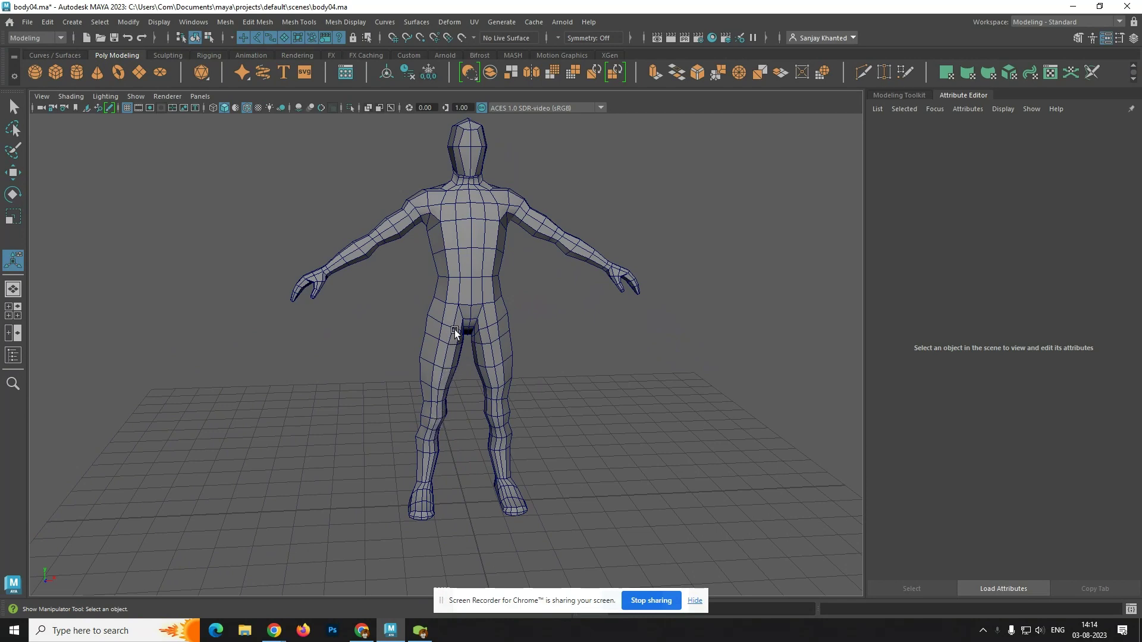
pyautogui.keyDown('alt'); pyautogui.moveTo(501, 353); pyautogui.dragTo(501, 379); pyautogui.keyUp('alt')
pyautogui.keyDown('alt'); pyautogui.moveTo(504, 358); pyautogui.dragTo(497, 507, button='middle'); pyautogui.keyUp('alt')
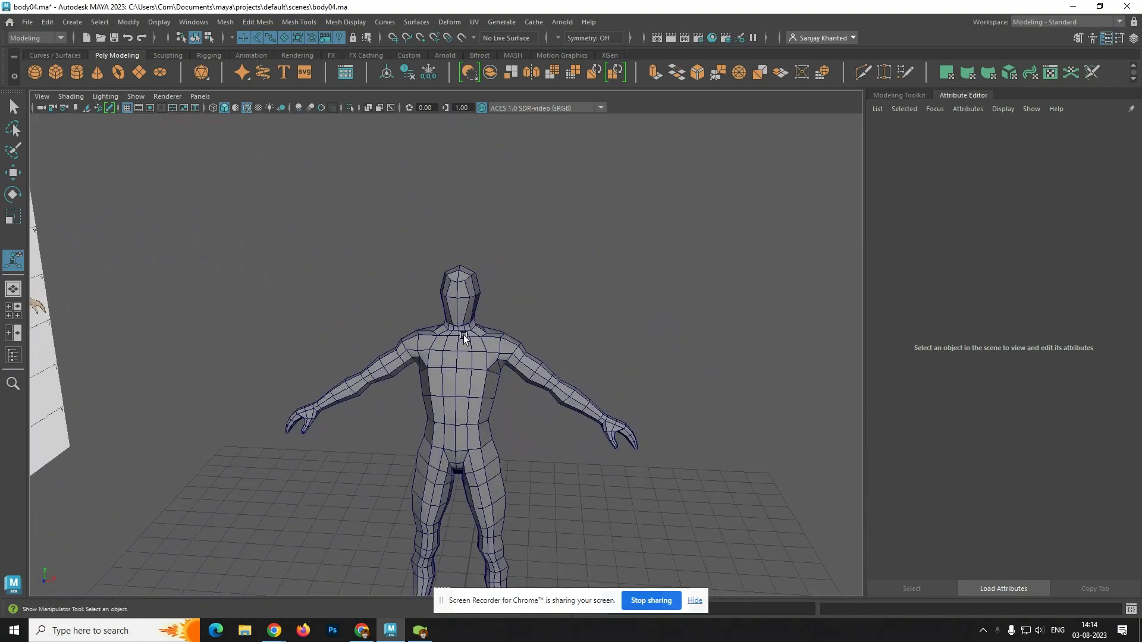
pyautogui.scroll(4, 464, 333)
pyautogui.keyDown('alt'); pyautogui.moveTo(519, 250); pyautogui.dragTo(613, 308); pyautogui.keyUp('alt')
pyautogui.scroll(5, 645, 294)
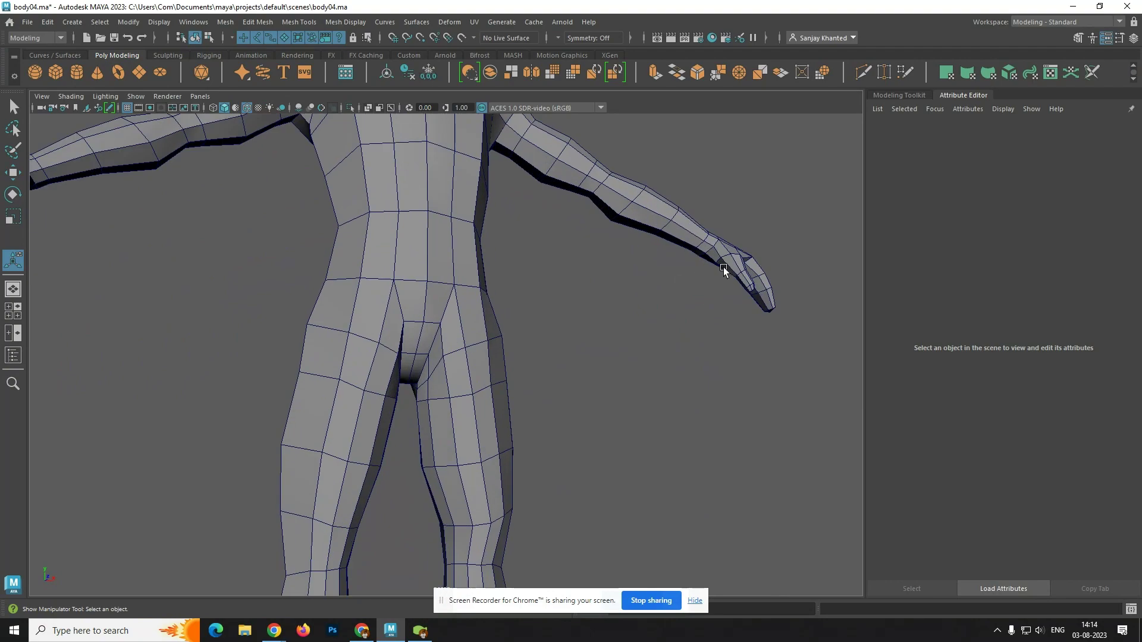
pyautogui.keyDown('alt'); pyautogui.moveTo(723, 267); pyautogui.dragTo(461, 365, button='middle'); pyautogui.keyUp('alt')
pyautogui.keyDown('alt'); pyautogui.moveTo(462, 365); pyautogui.dragTo(548, 505); pyautogui.keyUp('alt')
pyautogui.keyDown('alt'); pyautogui.moveTo(547, 505); pyautogui.dragTo(672, 218, button='middle'); pyautogui.keyUp('alt')
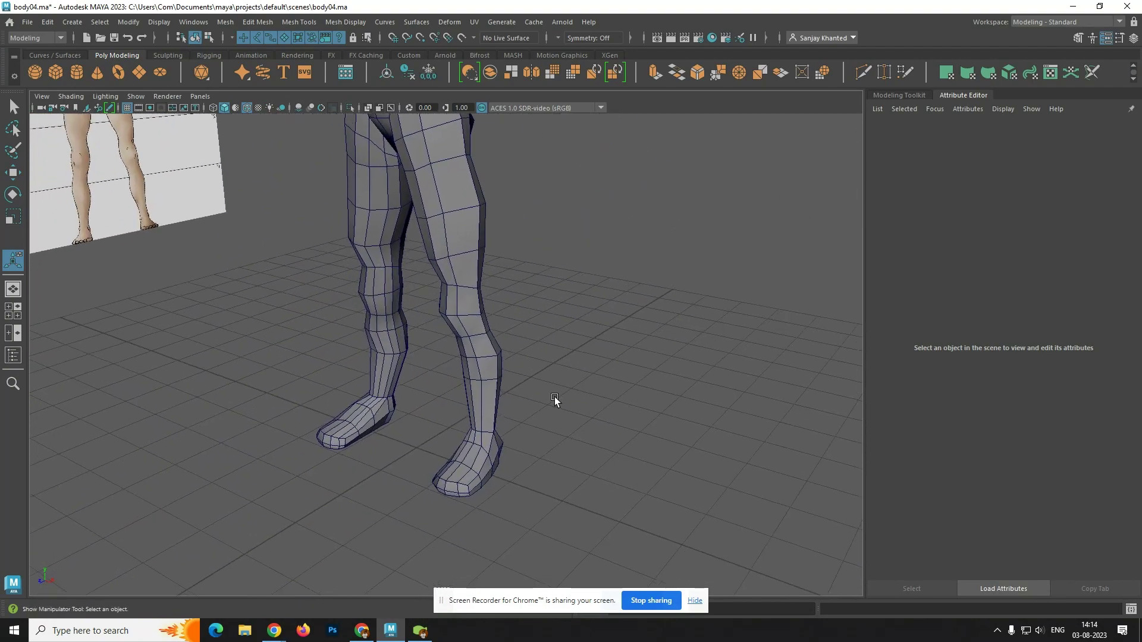
pyautogui.scroll(-5, 533, 425)
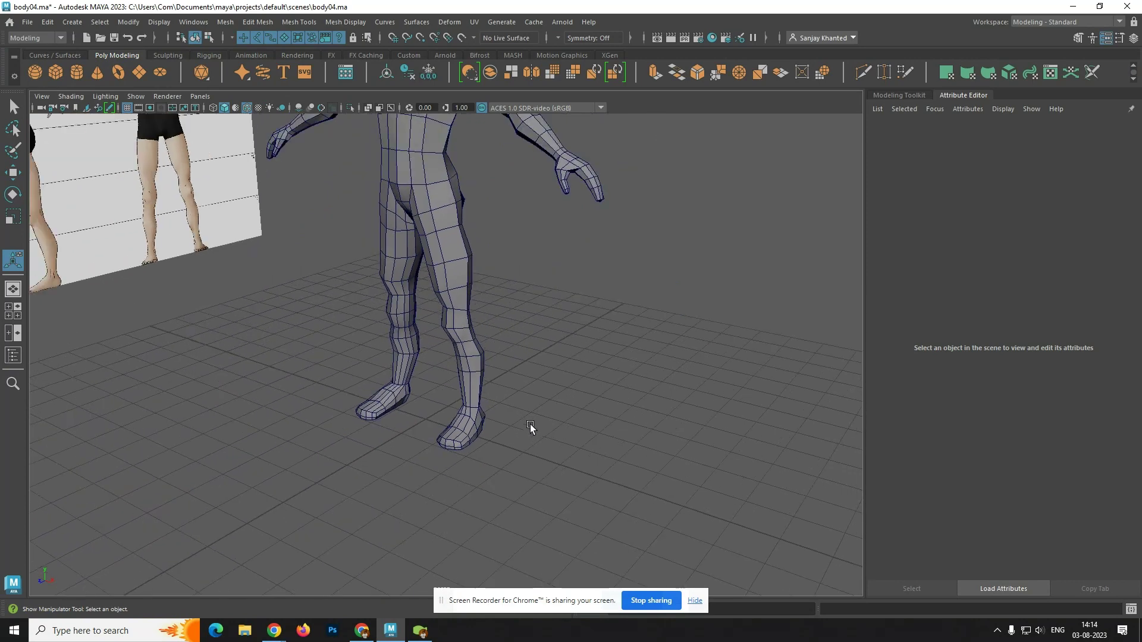
pyautogui.keyDown('alt'); pyautogui.moveTo(531, 424); pyautogui.dragTo(469, 380); pyautogui.keyUp('alt')
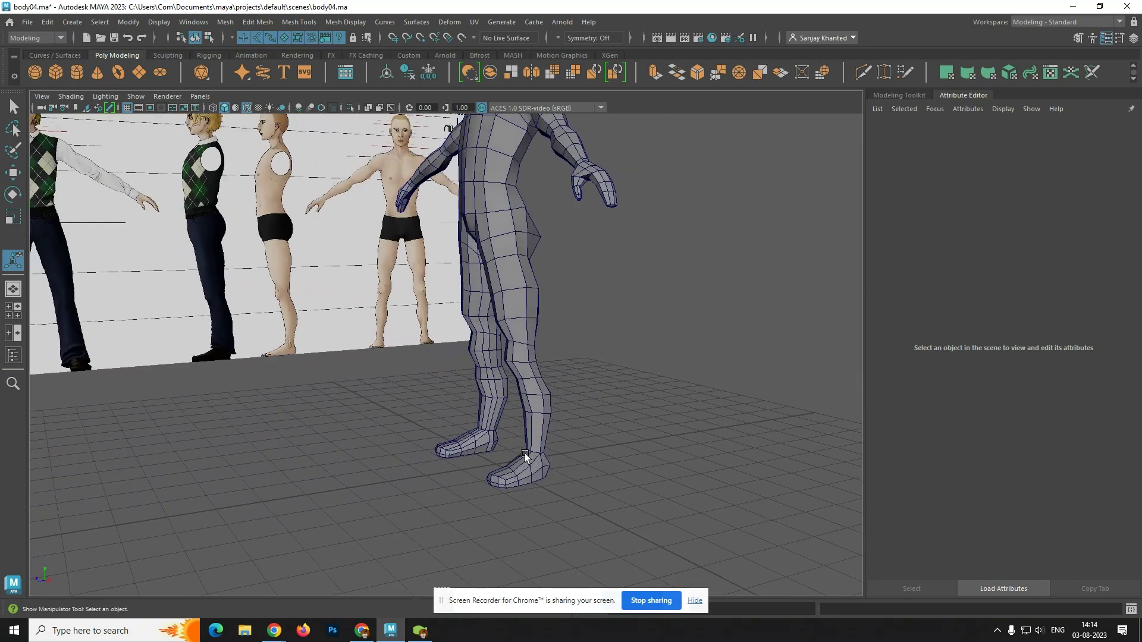
pyautogui.scroll(-3, 531, 411)
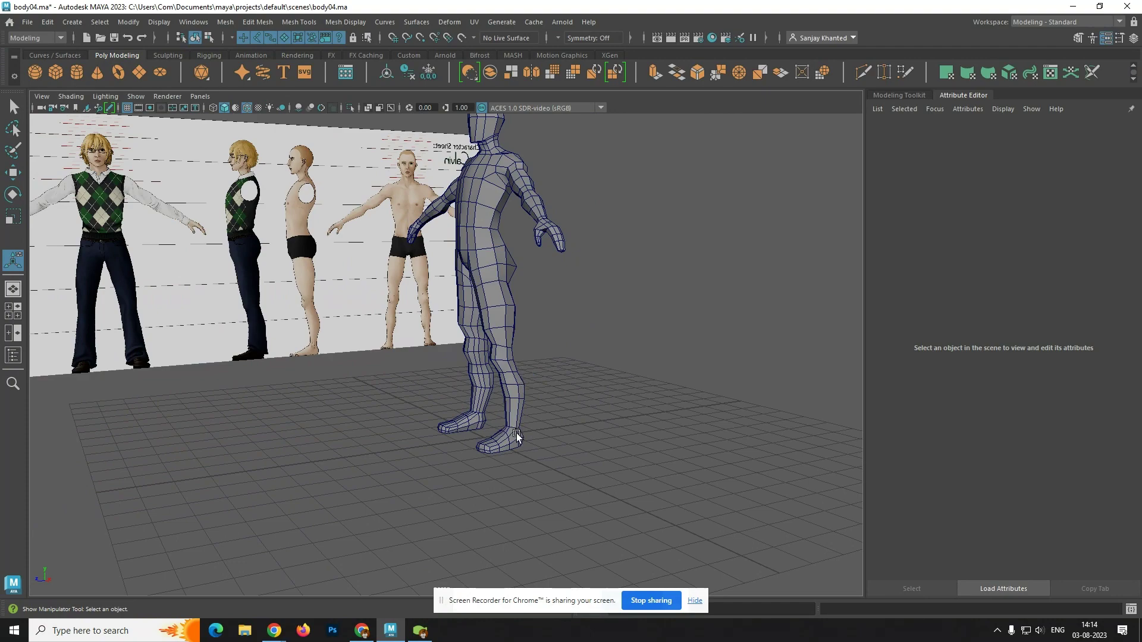
pyautogui.keyDown('alt'); pyautogui.moveTo(521, 366); pyautogui.dragTo(480, 372); pyautogui.keyUp('alt')
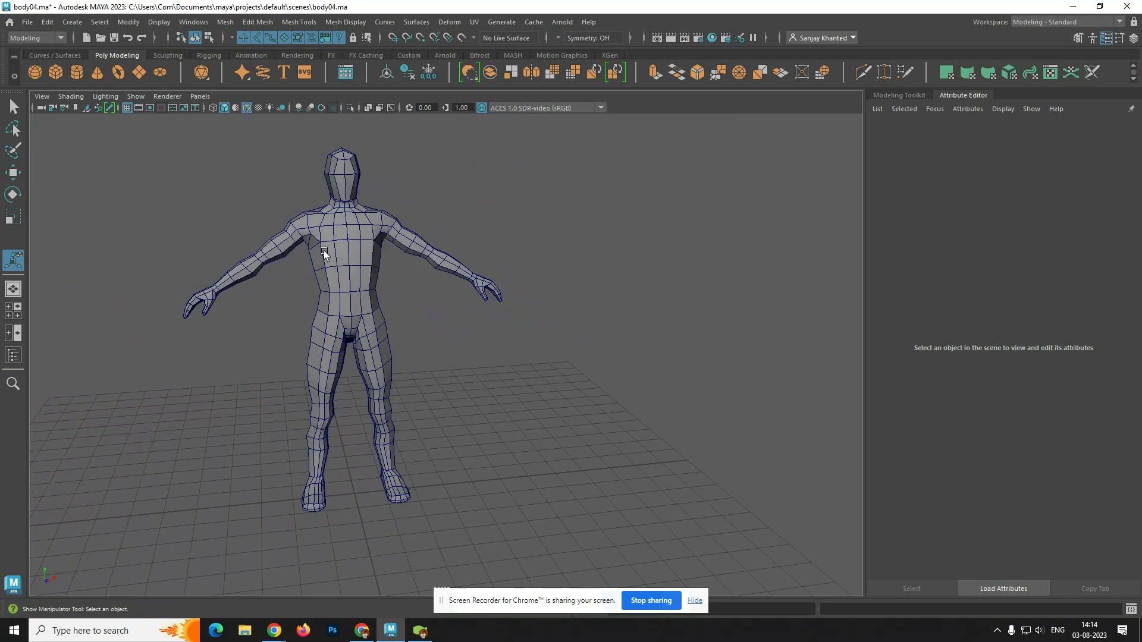
# - Open the UV Editor for the body mesh and place its window beside the model
pyautogui.click(344, 256)
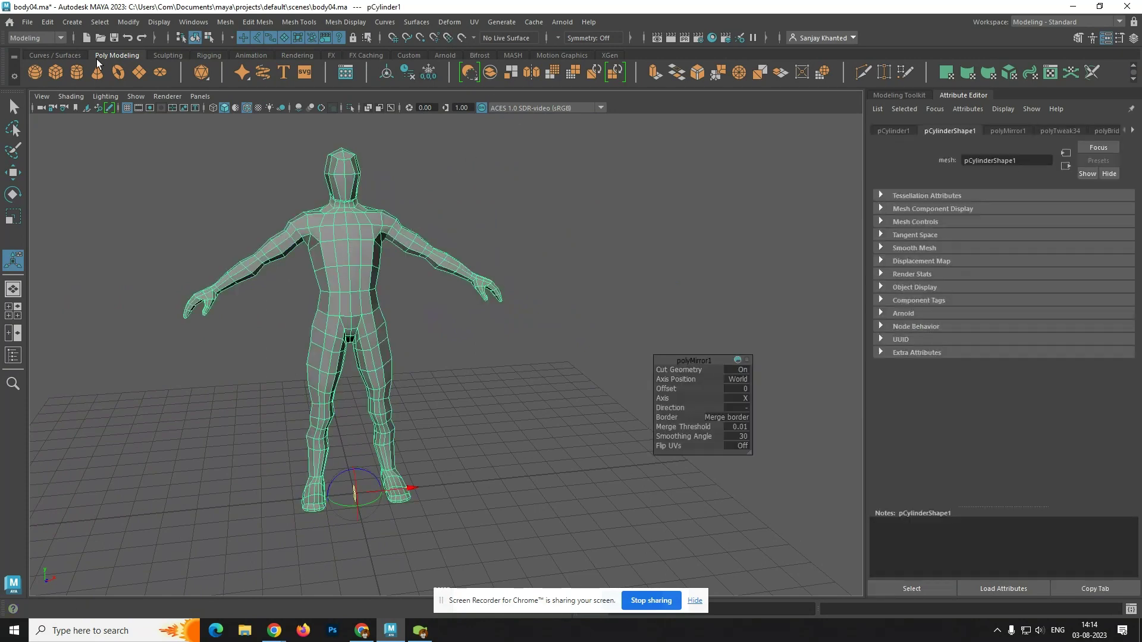
pyautogui.click(474, 22)
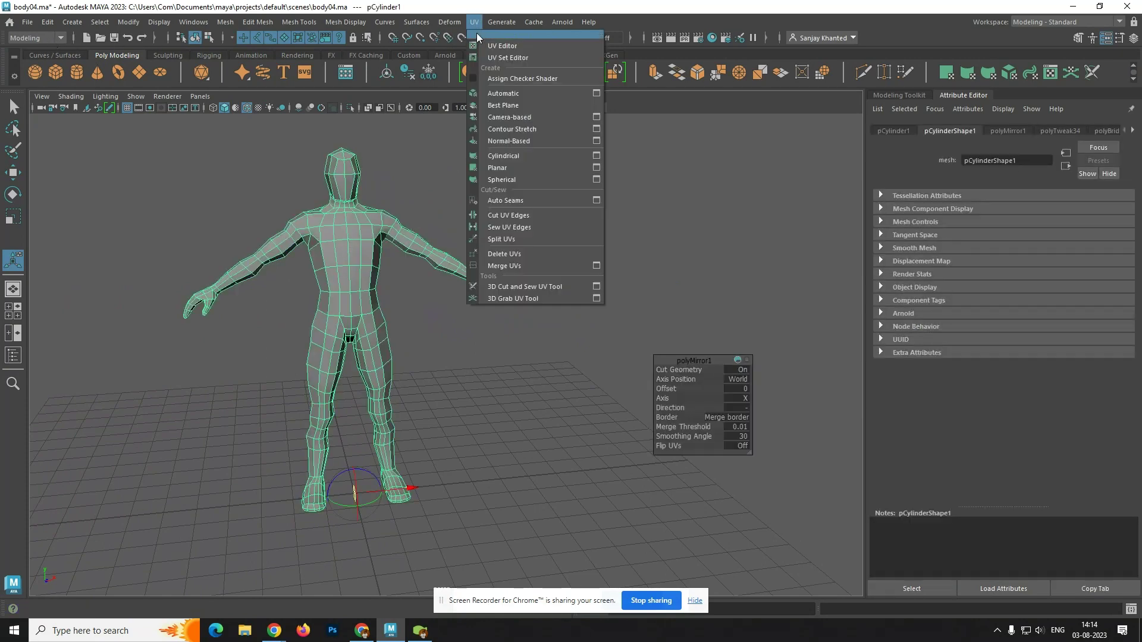
pyautogui.click(490, 44)
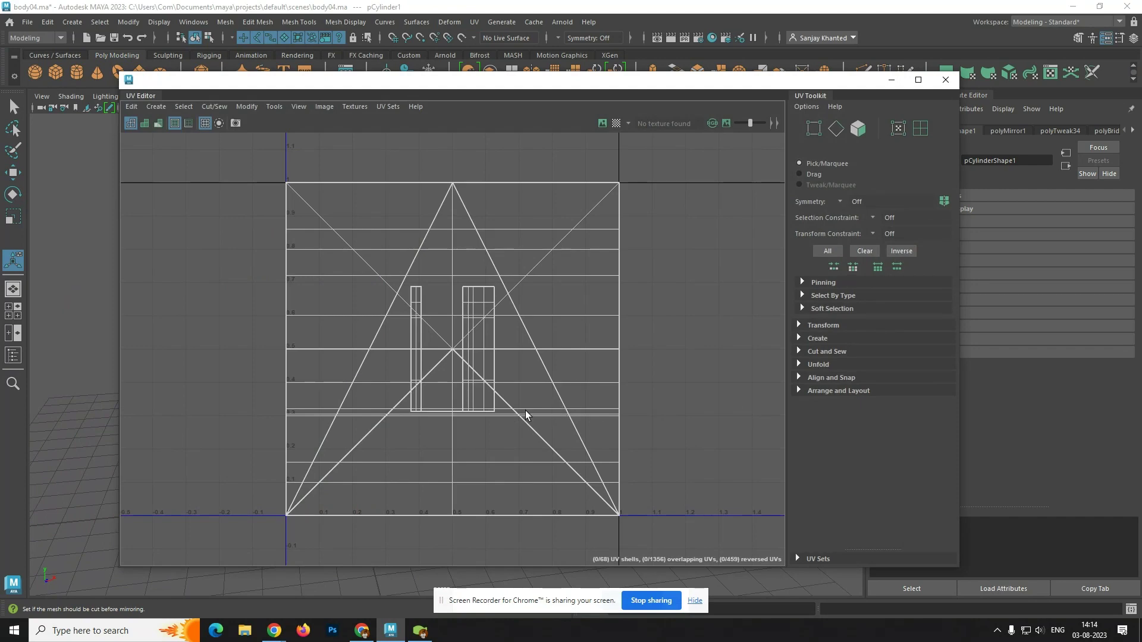
pyautogui.scroll(-10, 526, 415)
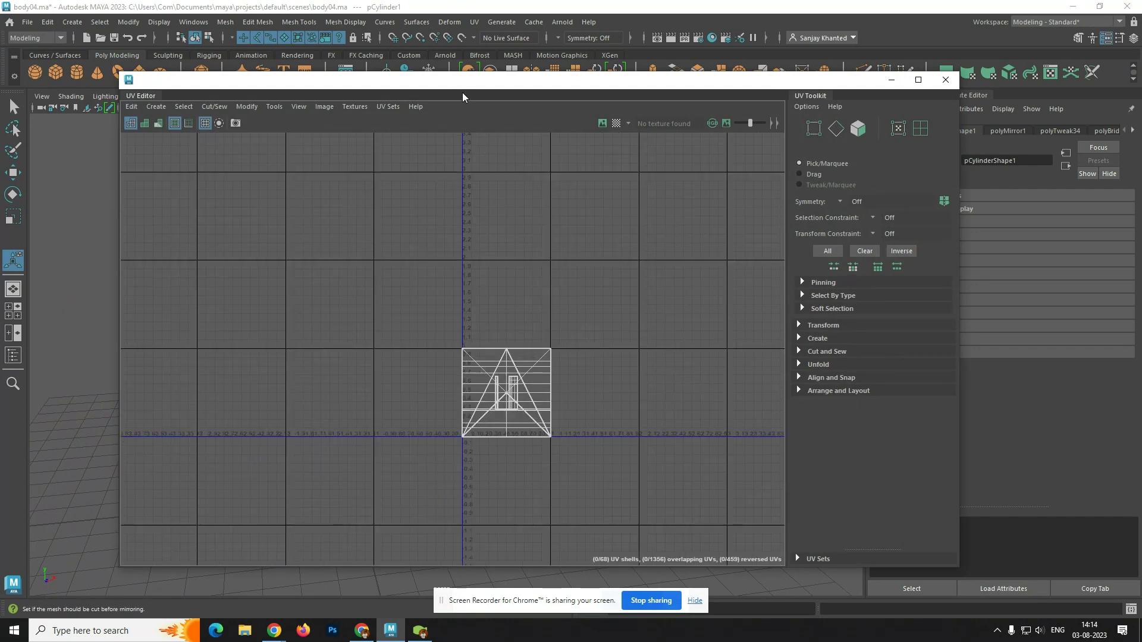
pyautogui.moveTo(559, 86); pyautogui.dragTo(858, 119)
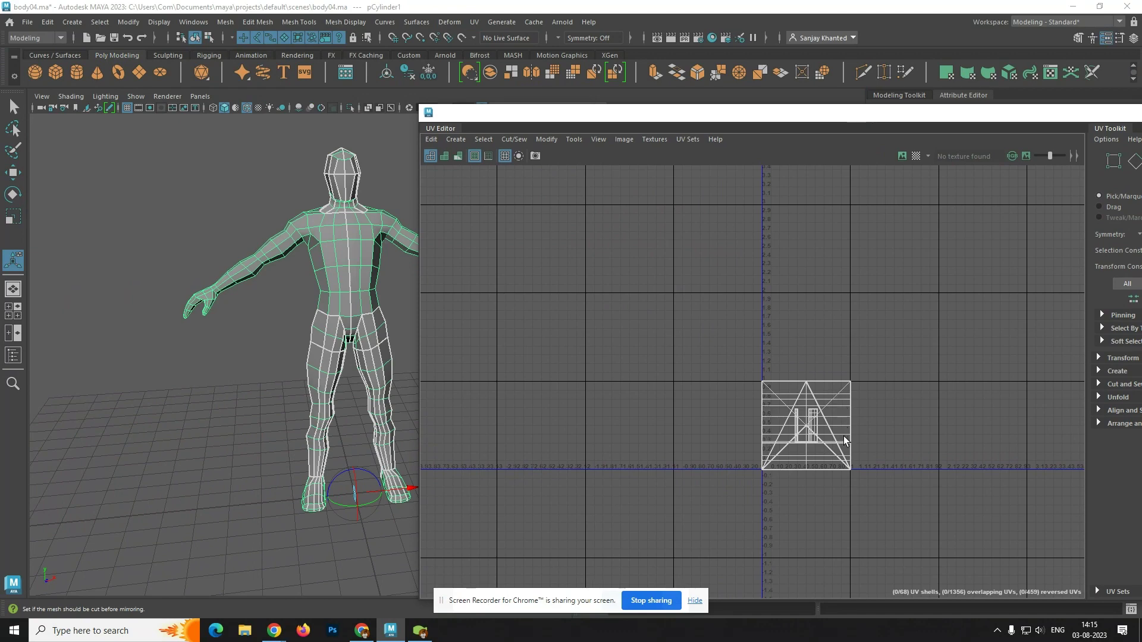
pyautogui.moveTo(526, 128); pyautogui.dragTo(621, 152)
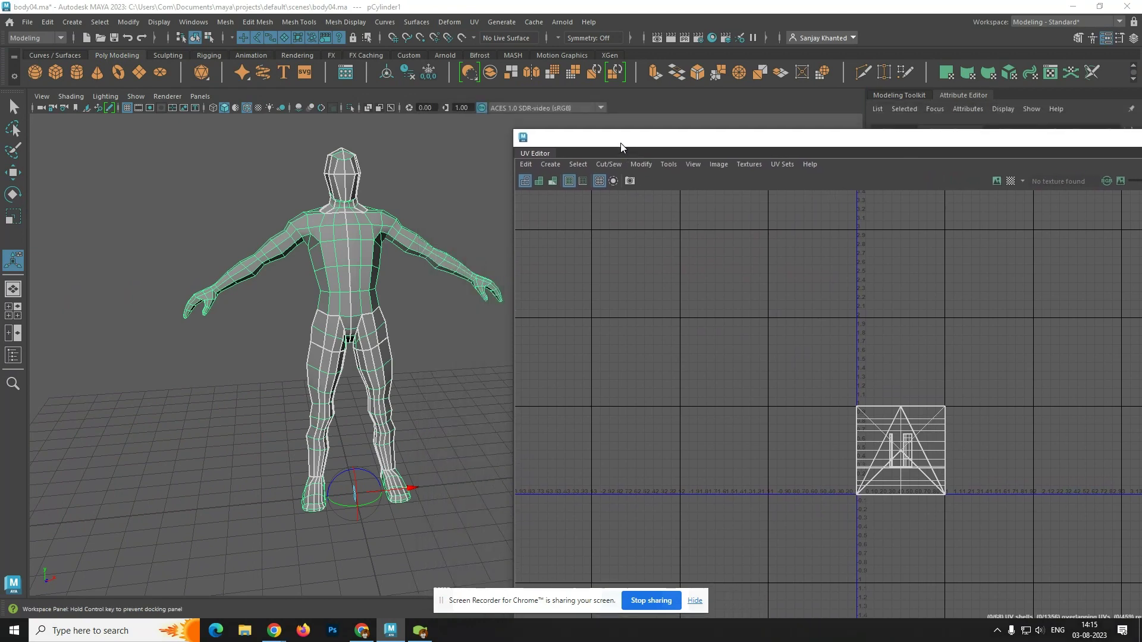
# - Switch the body mesh to face selection and try selecting the faces of the head
pyautogui.click(400, 187)
pyautogui.keyDown('alt'); pyautogui.moveTo(380, 212); pyautogui.dragTo(368, 339); pyautogui.keyUp('alt')
pyautogui.scroll(3, 312, 328)
pyautogui.keyDown('alt'); pyautogui.moveTo(298, 339); pyautogui.dragTo(295, 340, button='middle'); pyautogui.keyUp('alt')
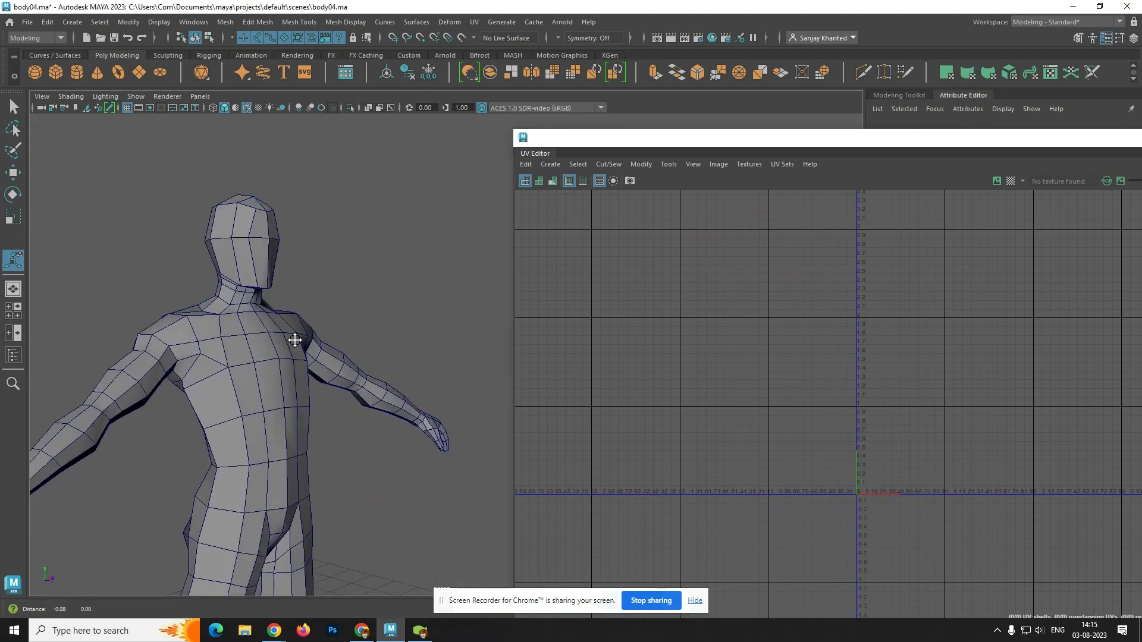
pyautogui.moveTo(294, 340)
pyautogui.keyDown('alt'); pyautogui.mouseDown()
pyautogui.moveTo(323, 355)
pyautogui.moveTo(290, 348)
pyautogui.mouseUp(); pyautogui.keyUp('alt')
pyautogui.scroll(4, 330, 331)
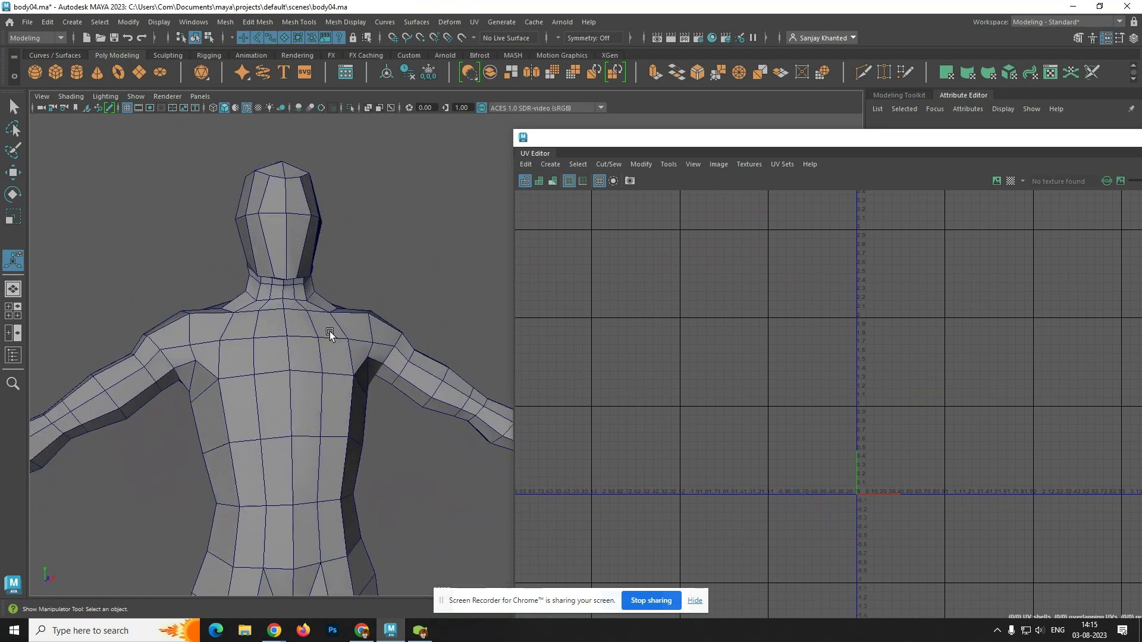
pyautogui.scroll(-2, 329, 330)
pyautogui.rightClick(323, 342)
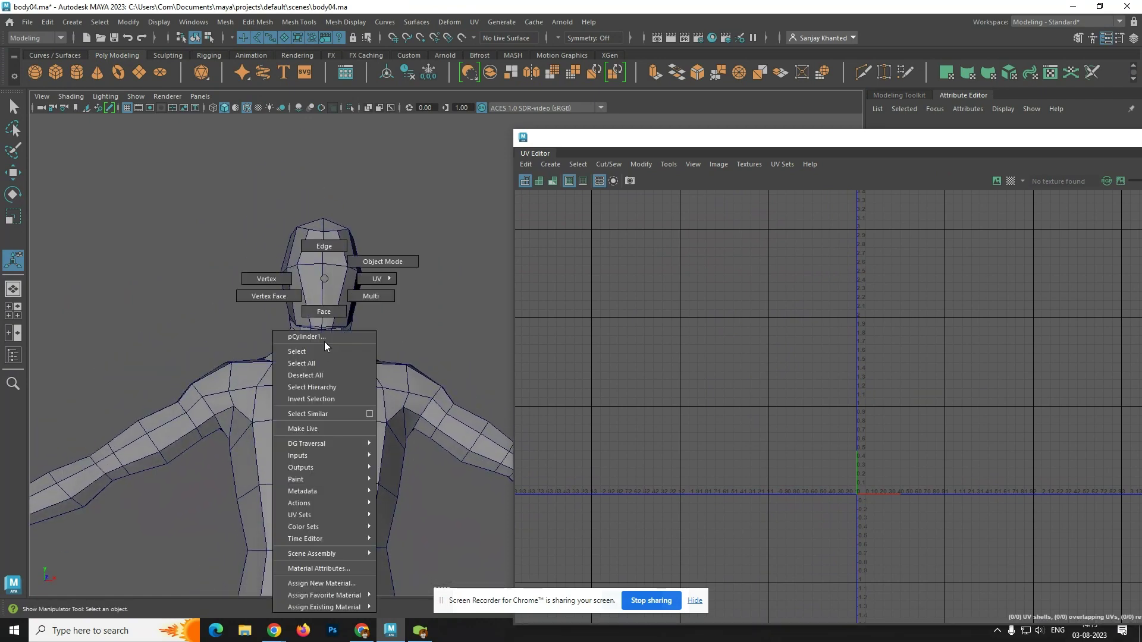
pyautogui.click(300, 351)
pyautogui.moveTo(255, 177); pyautogui.dragTo(359, 326)
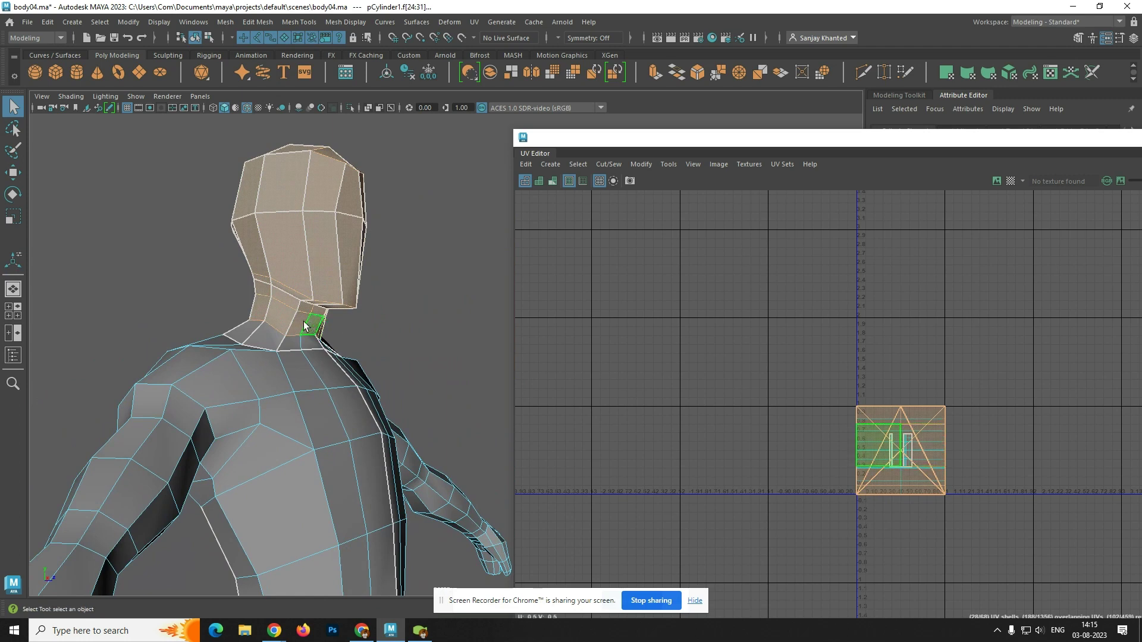
pyautogui.click(404, 321)
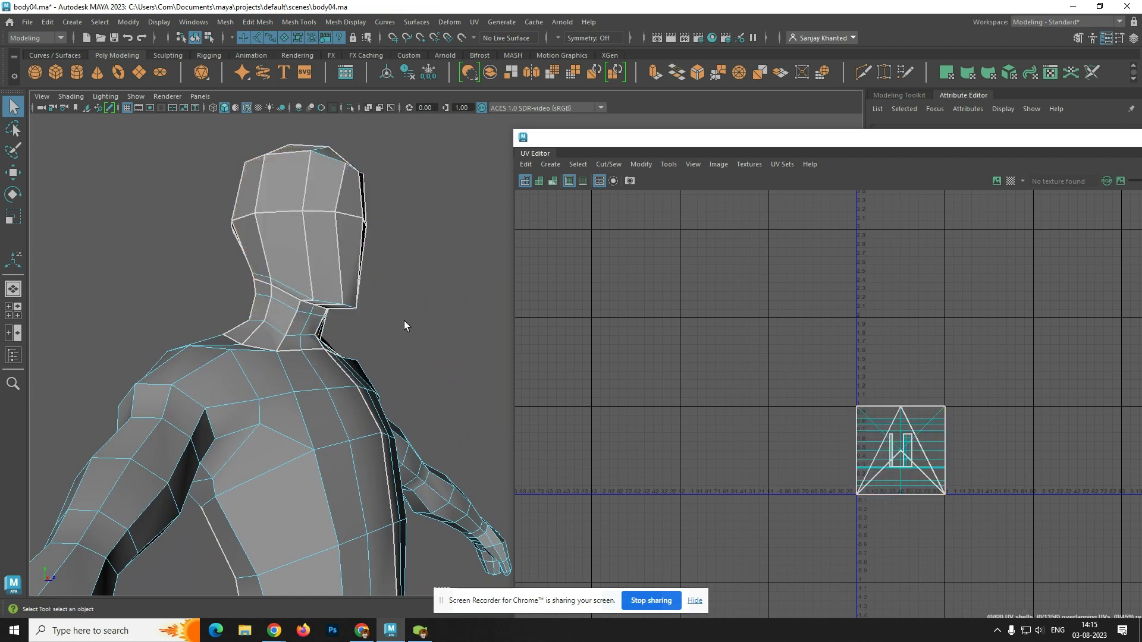
# - Select the faces of the head down to the neckline, including those under the chin
pyautogui.keyDown('shift'); pyautogui.click(294, 299); pyautogui.keyUp('shift')
pyautogui.keyDown('alt'); pyautogui.moveTo(321, 304); pyautogui.dragTo(451, 329); pyautogui.keyUp('alt')
pyautogui.keyDown('shift'); pyautogui.doubleClick(309, 274); pyautogui.keyUp('shift')
pyautogui.keyDown('shift'); pyautogui.click(316, 280); pyautogui.keyUp('shift')
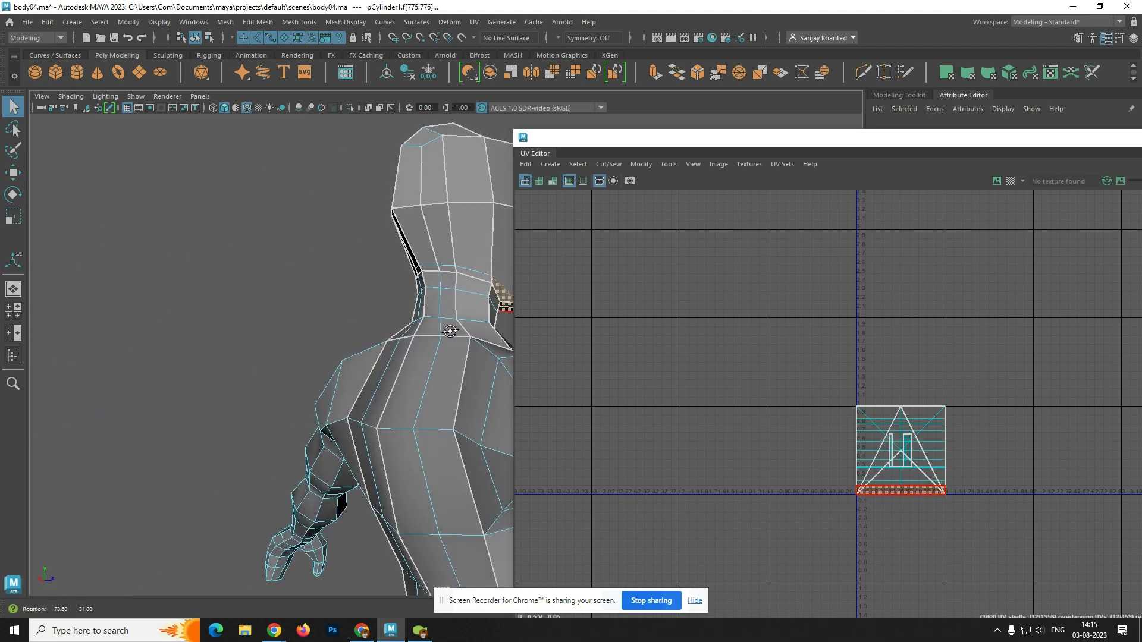
pyautogui.keyDown('shift'); pyautogui.doubleClick(431, 269); pyautogui.keyUp('shift')
pyautogui.scroll(-3, 440, 271)
pyautogui.keyDown('alt'); pyautogui.moveTo(475, 278); pyautogui.dragTo(209, 322); pyautogui.keyUp('alt')
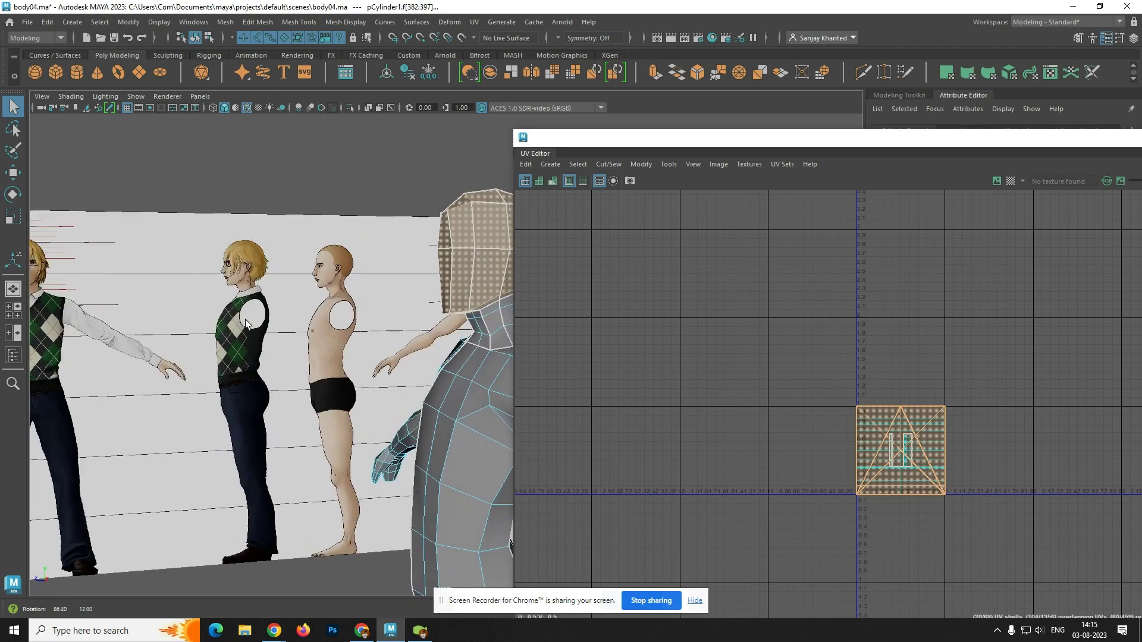
pyautogui.keyDown('alt'); pyautogui.moveTo(363, 325); pyautogui.dragTo(240, 266, button='middle'); pyautogui.keyUp('alt')
pyautogui.scroll(5, 188, 303)
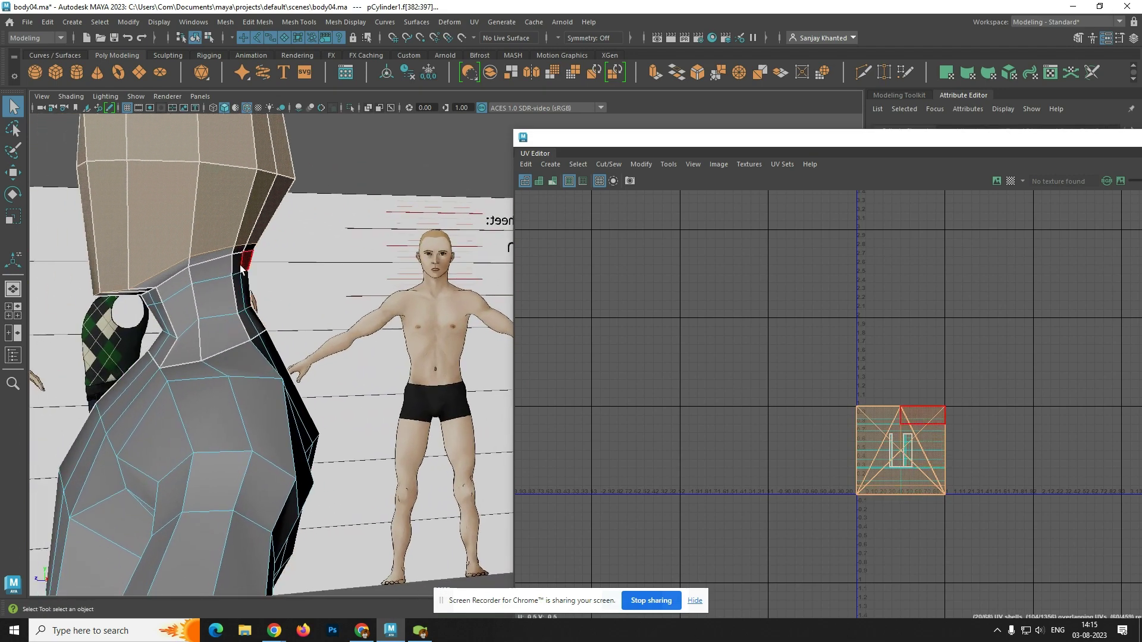
# - Add the remaining faces around the head's lower rim, at the jaw and nape, to the selection
pyautogui.keyDown('shift'); pyautogui.click(200, 259); pyautogui.keyUp('shift')
pyautogui.keyDown('shift'); pyautogui.click(169, 273); pyautogui.keyUp('shift')
pyautogui.keyDown('alt'); pyautogui.moveTo(146, 292); pyautogui.dragTo(205, 258); pyautogui.keyUp('alt')
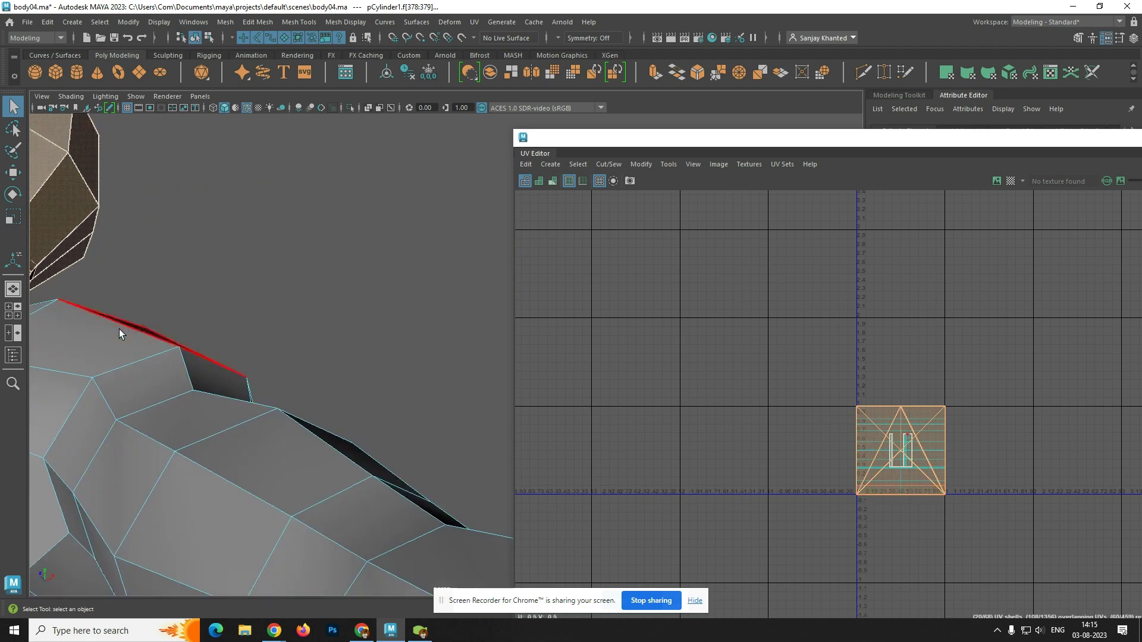
pyautogui.keyDown('alt'); pyautogui.moveTo(120, 331); pyautogui.dragTo(394, 355); pyautogui.keyUp('alt')
pyautogui.keyDown('alt'); pyautogui.moveTo(395, 354); pyautogui.dragTo(406, 355, button='middle'); pyautogui.keyUp('alt')
pyautogui.keyDown('shift'); pyautogui.click(180, 275); pyautogui.keyUp('shift')
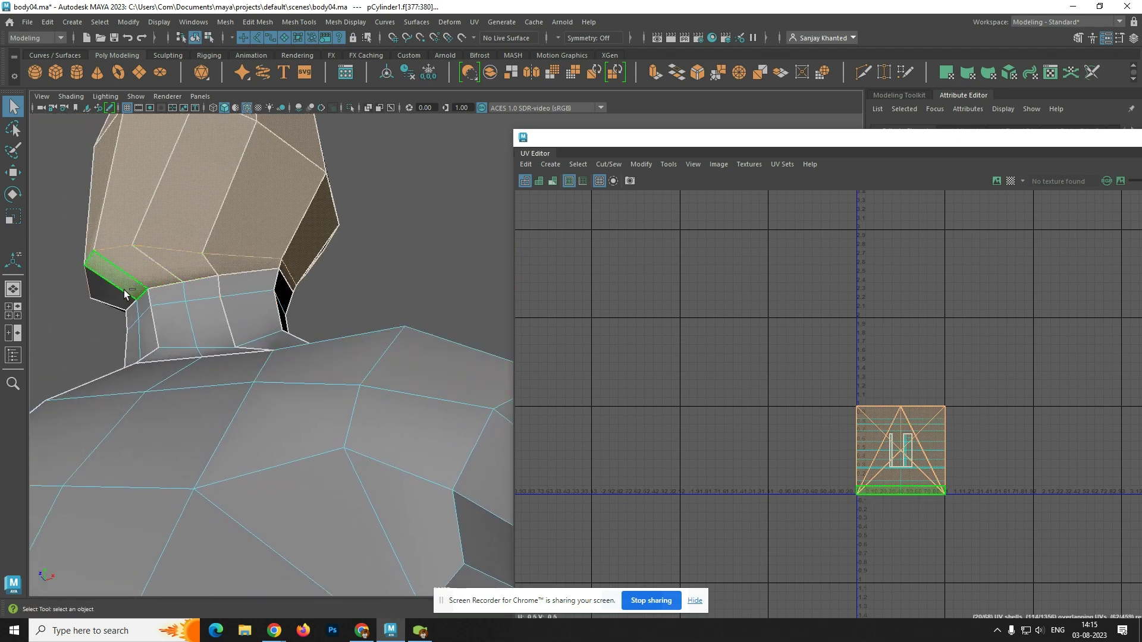
pyautogui.keyDown('shift'); pyautogui.click(117, 292); pyautogui.keyUp('shift')
pyautogui.keyDown('alt'); pyautogui.moveTo(159, 314); pyautogui.dragTo(322, 329); pyautogui.keyUp('alt')
pyautogui.keyDown('shift'); pyautogui.click(378, 208); pyautogui.keyUp('shift')
pyautogui.scroll(-4, 382, 249)
pyautogui.keyDown('alt'); pyautogui.moveTo(382, 249); pyautogui.dragTo(340, 303); pyautogui.keyUp('alt')
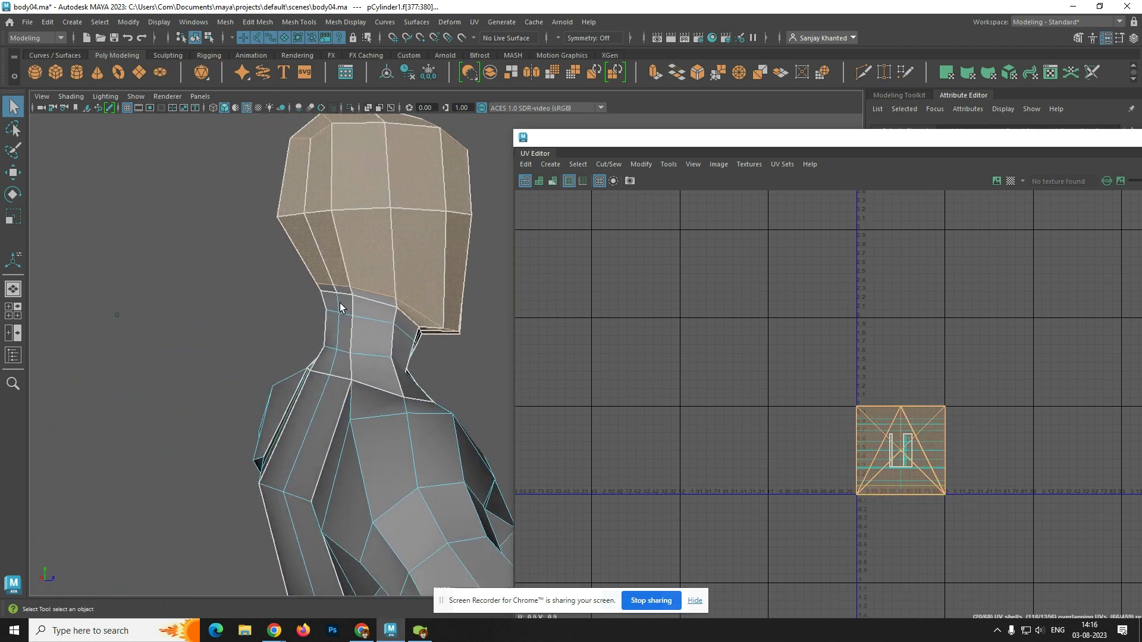
pyautogui.keyDown('shift'); pyautogui.click(329, 288); pyautogui.keyUp('shift')
pyautogui.scroll(-4, 330, 297)
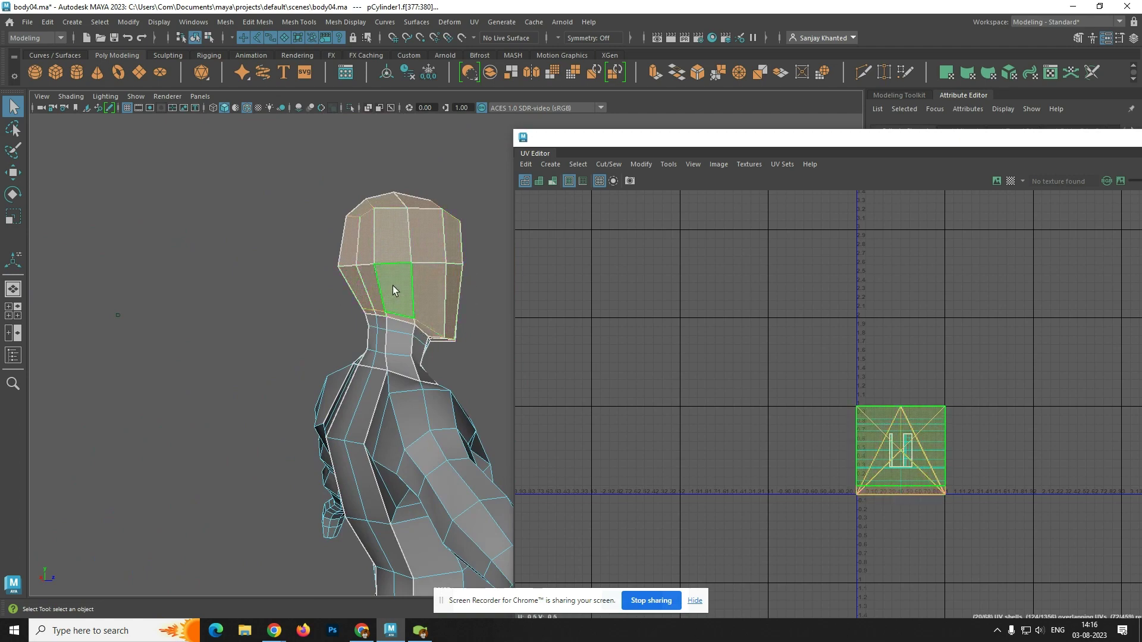
# - Planar-map the head faces from the Z axis with bounding-box fit, and move their UV shell outside the 0–1 tile toward negative U
pyautogui.keyDown('alt'); pyautogui.moveTo(408, 329); pyautogui.dragTo(256, 342); pyautogui.keyUp('alt')
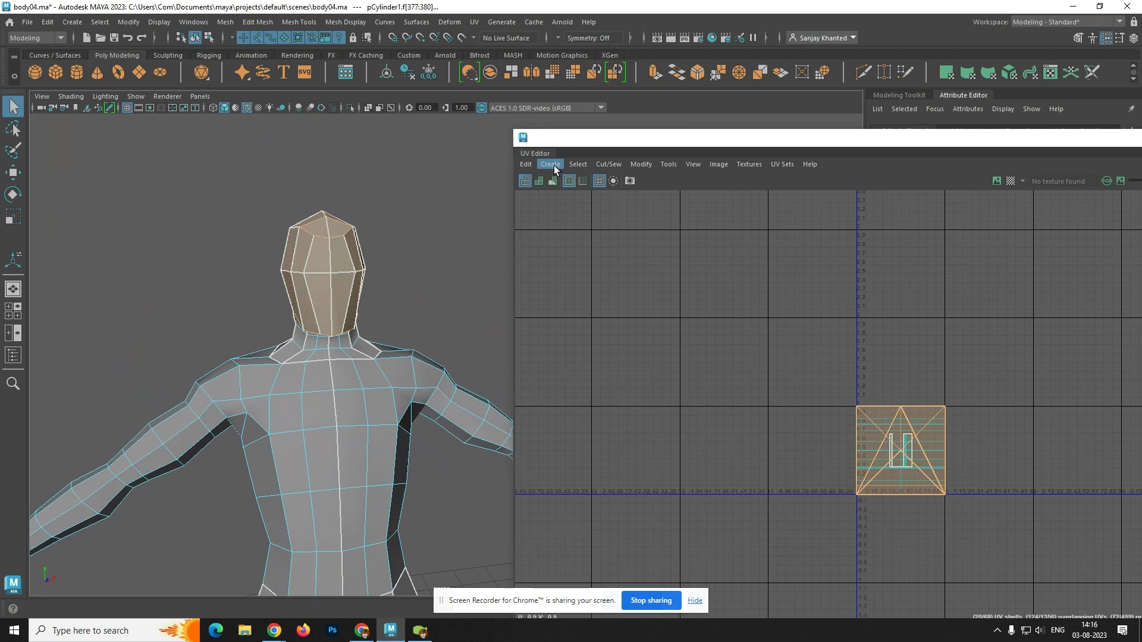
pyautogui.keyDown('alt'); pyautogui.moveTo(401, 392); pyautogui.dragTo(185, 513); pyautogui.keyUp('alt')
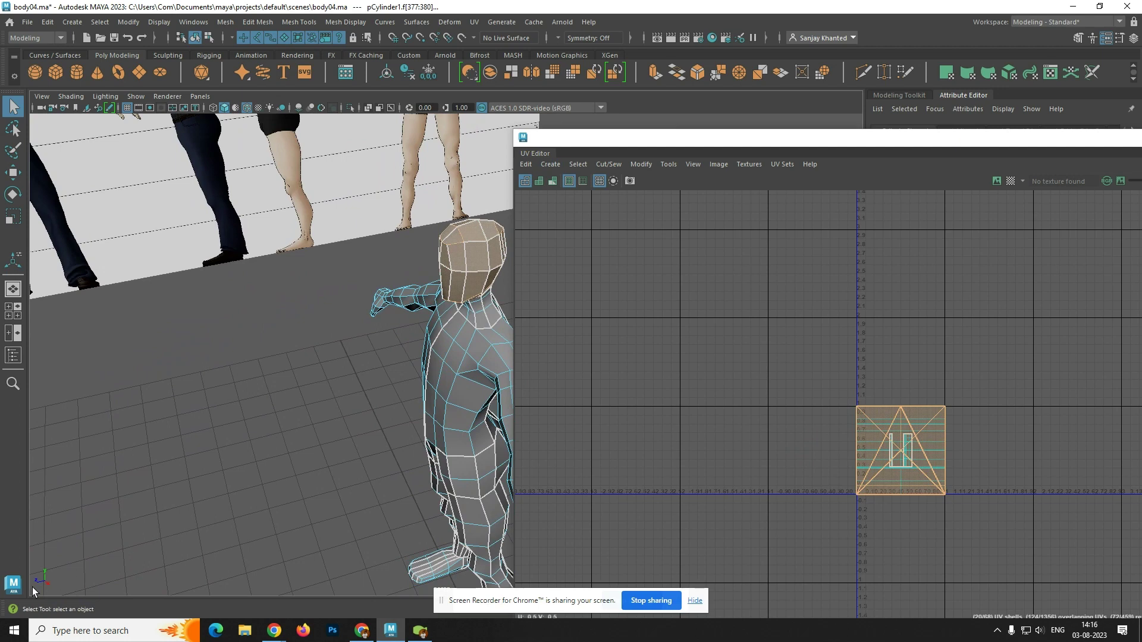
pyautogui.click(550, 164)
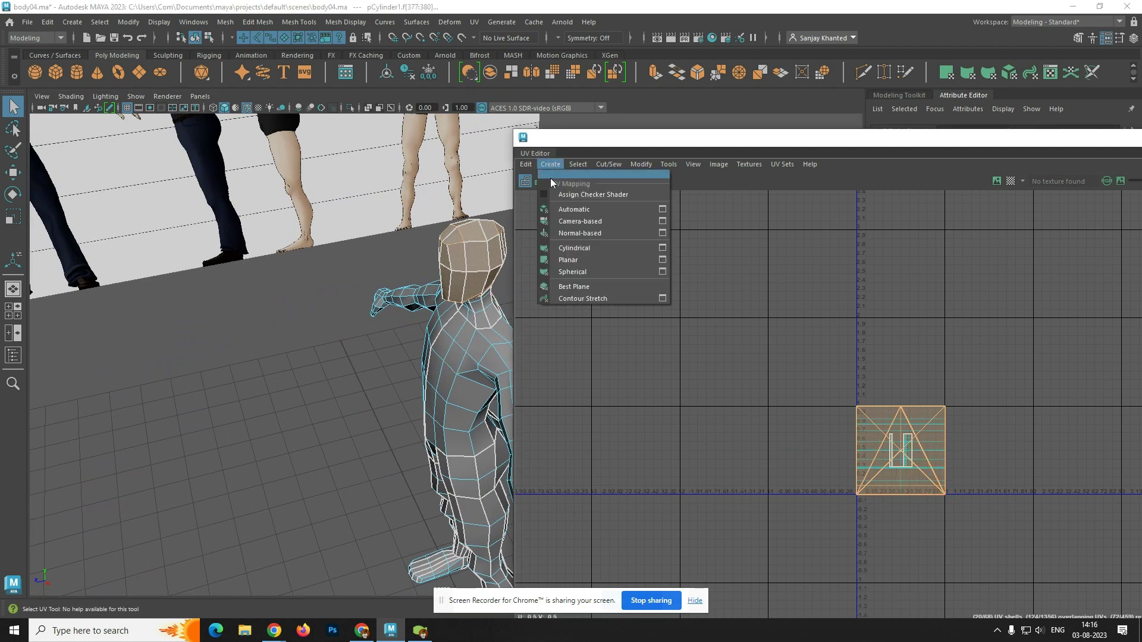
pyautogui.click(662, 259)
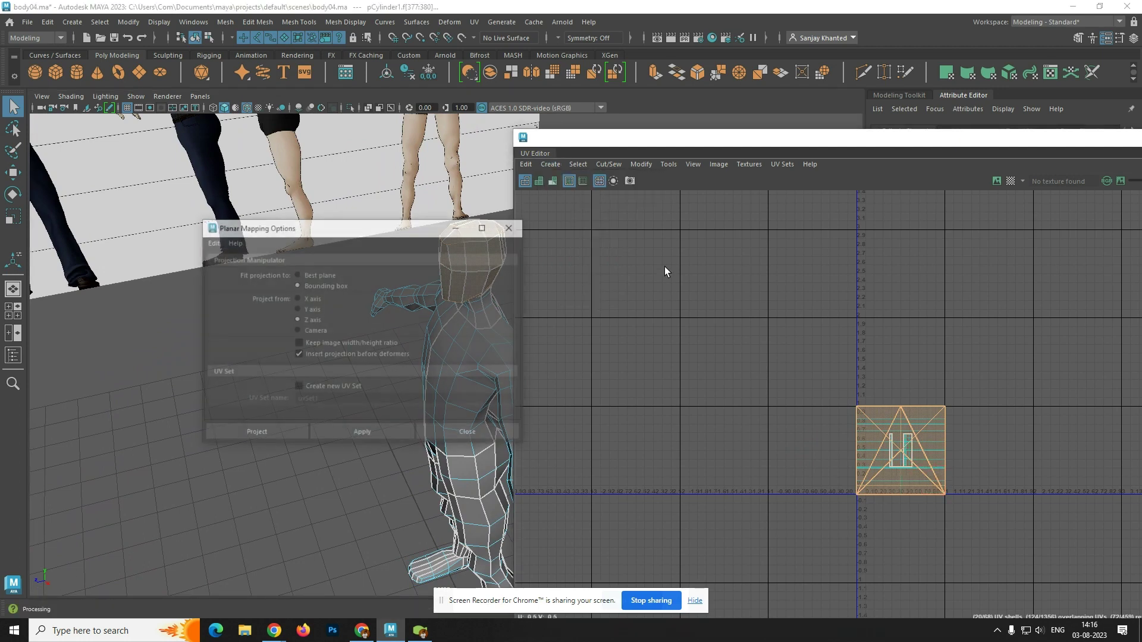
pyautogui.click(274, 430)
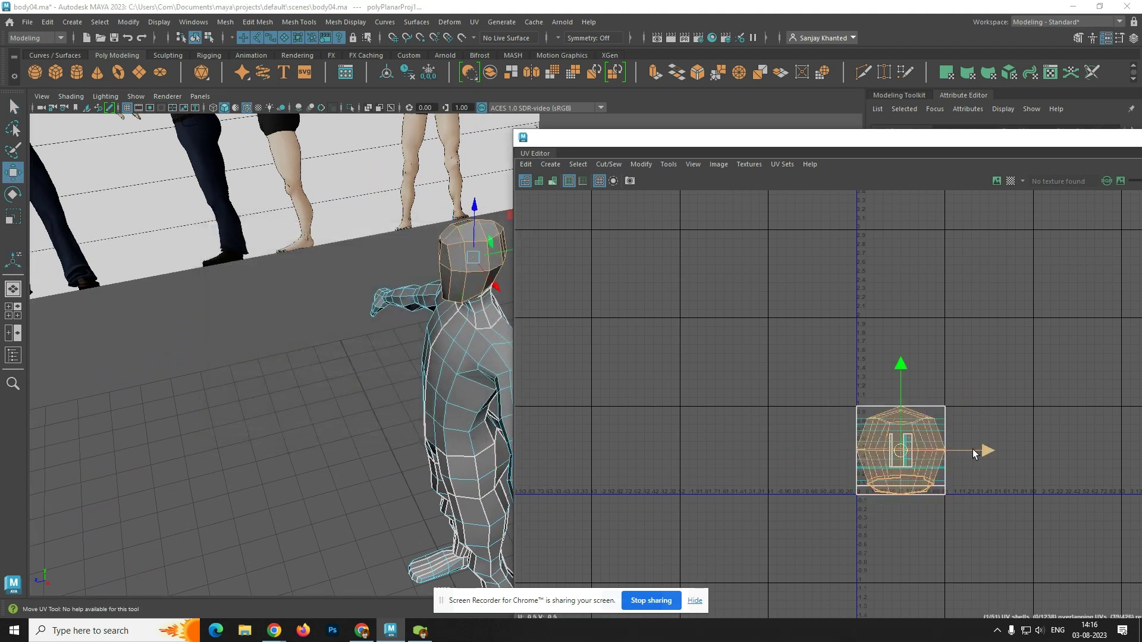
pyautogui.moveTo(953, 452); pyautogui.dragTo(840, 458)
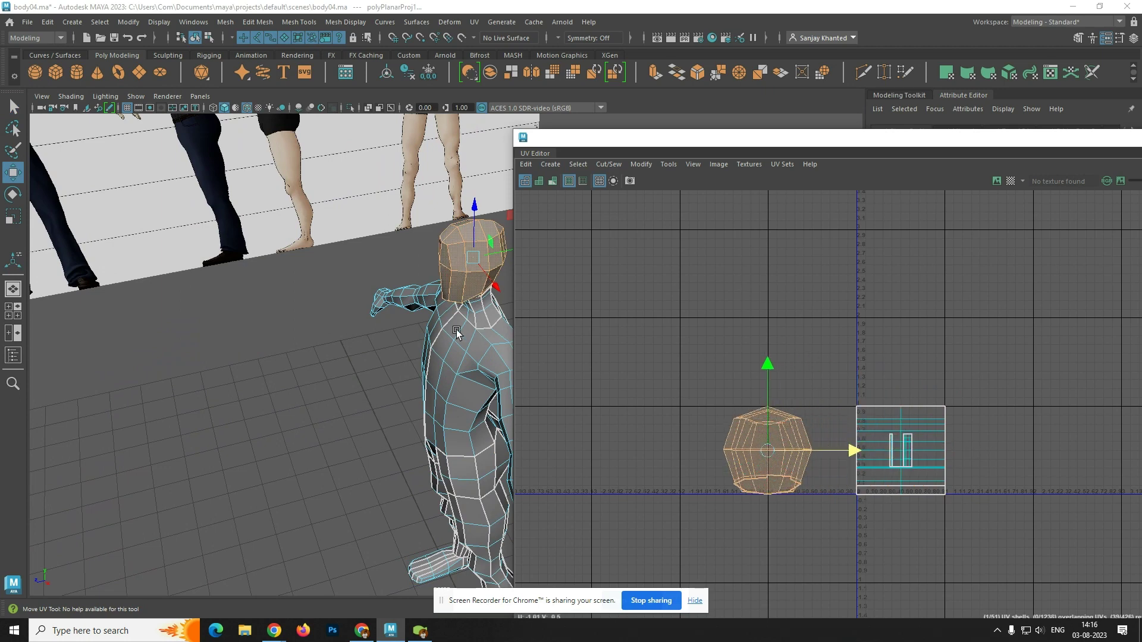
# - Clear the face selection on the head and bring the torso and arms into view
pyautogui.keyDown('alt'); pyautogui.moveTo(422, 320); pyautogui.dragTo(400, 321); pyautogui.keyUp('alt')
pyautogui.moveTo(462, 352)
pyautogui.keyDown('alt'); pyautogui.mouseDown()
pyautogui.moveTo(546, 313)
pyautogui.moveTo(443, 339)
pyautogui.mouseUp(); pyautogui.keyUp('alt')
pyautogui.click(431, 326)
pyautogui.keyDown('alt'); pyautogui.moveTo(423, 385); pyautogui.dragTo(283, 249, button='middle'); pyautogui.keyUp('alt')
pyautogui.keyDown('alt'); pyautogui.moveTo(356, 332); pyautogui.dragTo(388, 351); pyautogui.keyUp('alt')
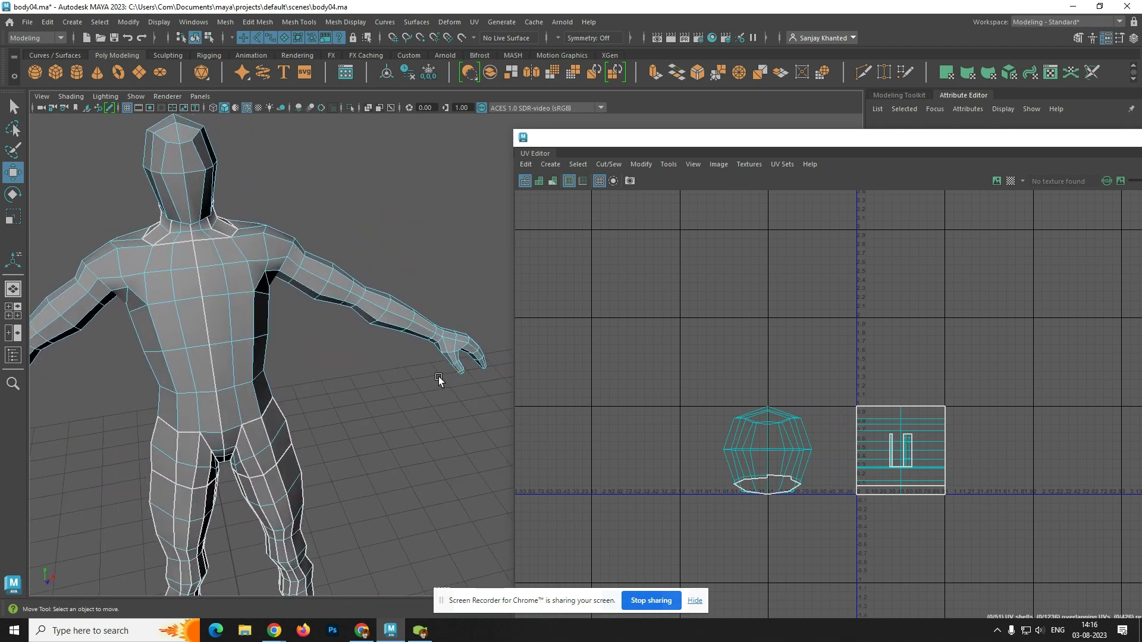
# - Undo the deselection of the head faces and the move of their UV shell
pyautogui.keyDown('alt'); pyautogui.moveTo(373, 314); pyautogui.dragTo(313, 250, button='middle'); pyautogui.keyUp('alt')
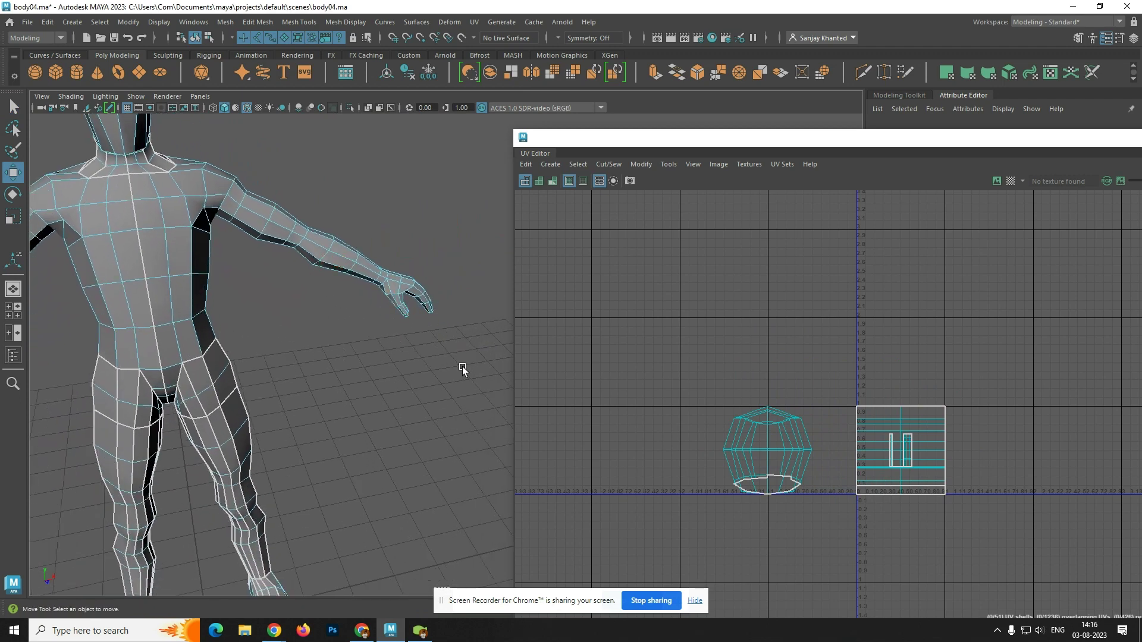
pyautogui.moveTo(470, 369); pyautogui.dragTo(448, 268)
pyautogui.keyDown('alt'); pyautogui.moveTo(342, 300); pyautogui.dragTo(391, 269); pyautogui.keyUp('alt')
pyautogui.hotkey('ctrl', 'z')
pyautogui.hotkey('ctrl', 'z')
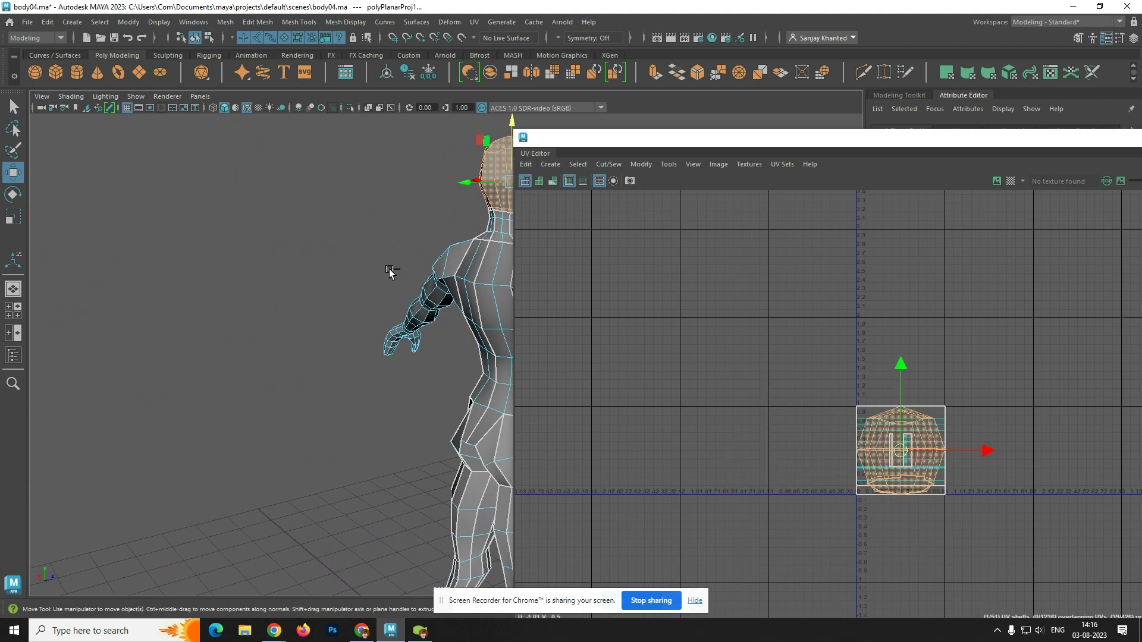
# - Add the missed faces at the nape, on the back lower rim of the head, to the head selection
pyautogui.keyDown('alt'); pyautogui.moveTo(405, 273); pyautogui.dragTo(238, 264); pyautogui.keyUp('alt')
pyautogui.keyDown('alt'); pyautogui.moveTo(256, 253); pyautogui.dragTo(310, 303, button='middle'); pyautogui.keyUp('alt')
pyautogui.scroll(5, 96, 247)
pyautogui.keyDown('shift'); pyautogui.click(319, 221); pyautogui.keyUp('shift')
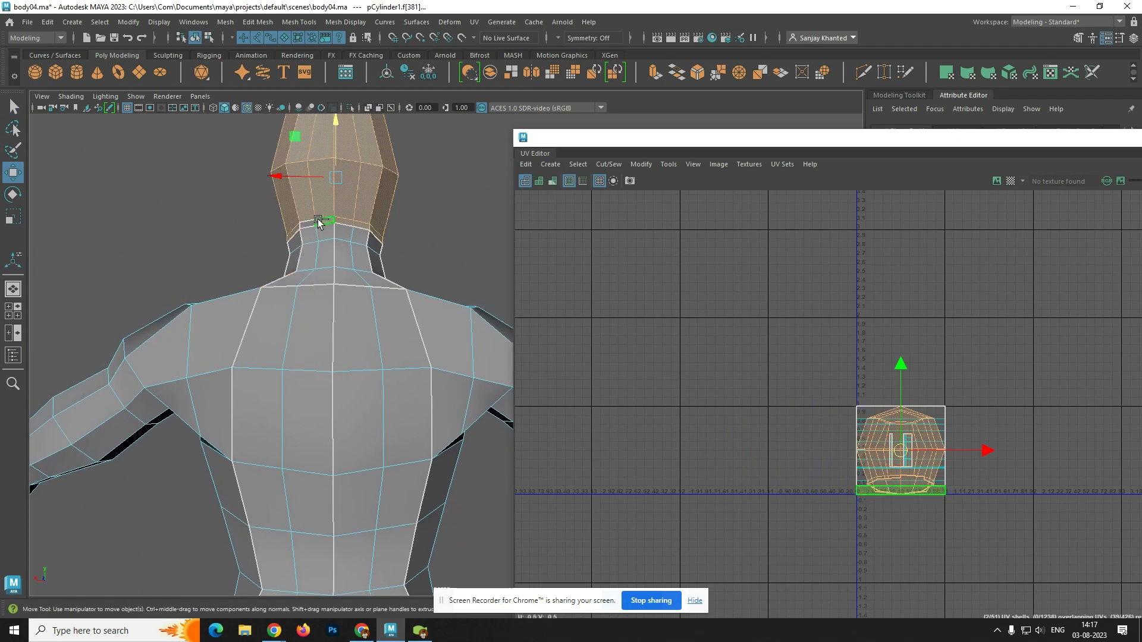
pyautogui.keyDown('shift'); pyautogui.click(310, 224); pyautogui.keyUp('shift')
# - Planar-map the completed head selection from the Z axis with bounding-box fit, and move its UV shell toward negative U, clear of the 0–1 tile
pyautogui.click(550, 165)
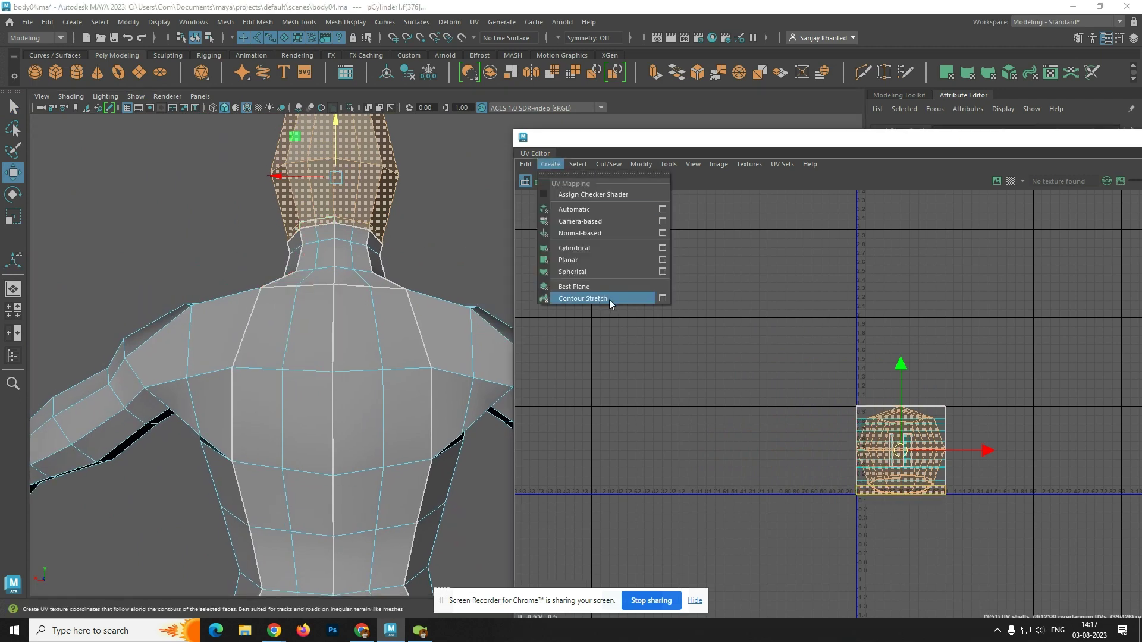
pyautogui.click(668, 264)
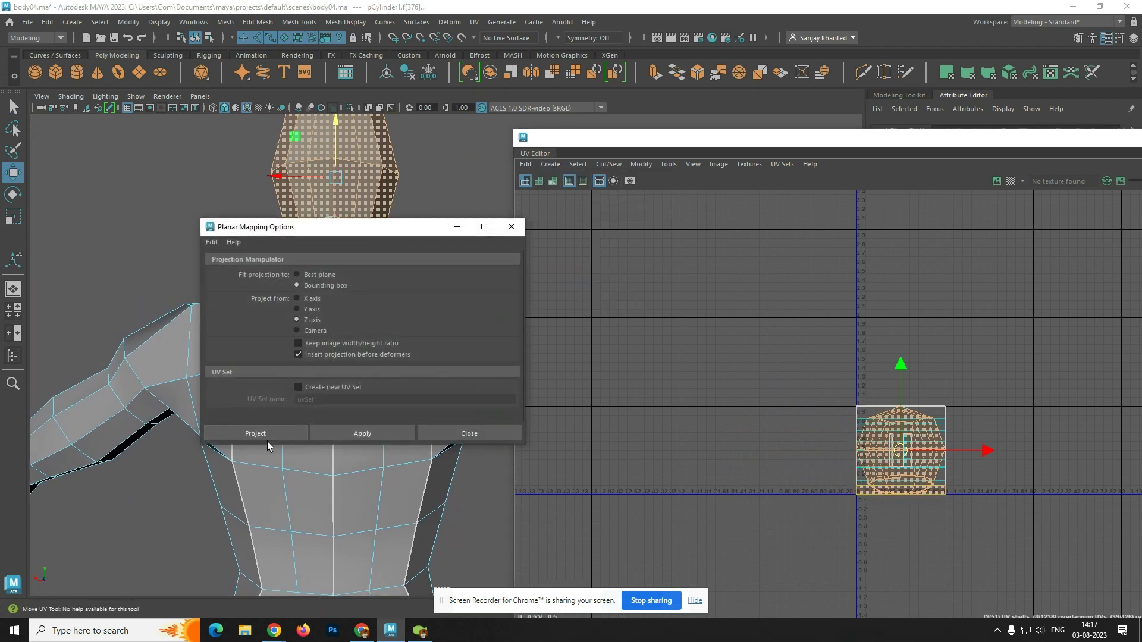
pyautogui.click(273, 432)
pyautogui.scroll(-1, 936, 455)
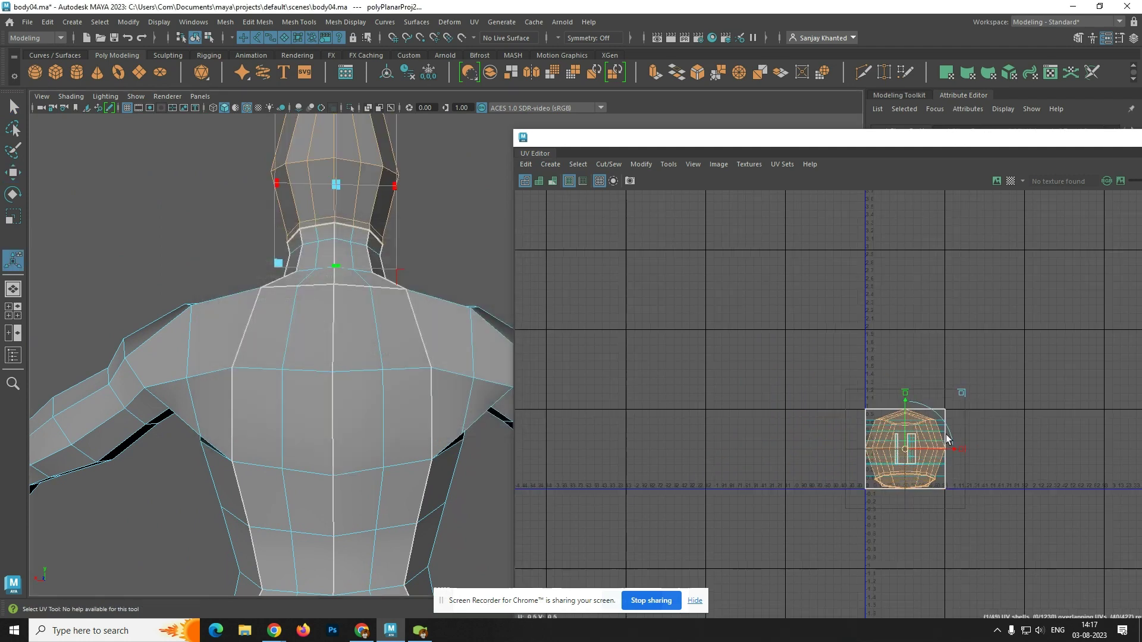
pyautogui.press('w')
pyautogui.moveTo(980, 453); pyautogui.dragTo(812, 453)
pyautogui.keyDown('alt'); pyautogui.moveTo(385, 246); pyautogui.dragTo(175, 256); pyautogui.keyUp('alt')
pyautogui.scroll(3, 207, 345)
pyautogui.keyDown('alt'); pyautogui.moveTo(206, 345); pyautogui.dragTo(386, 296); pyautogui.keyUp('alt')
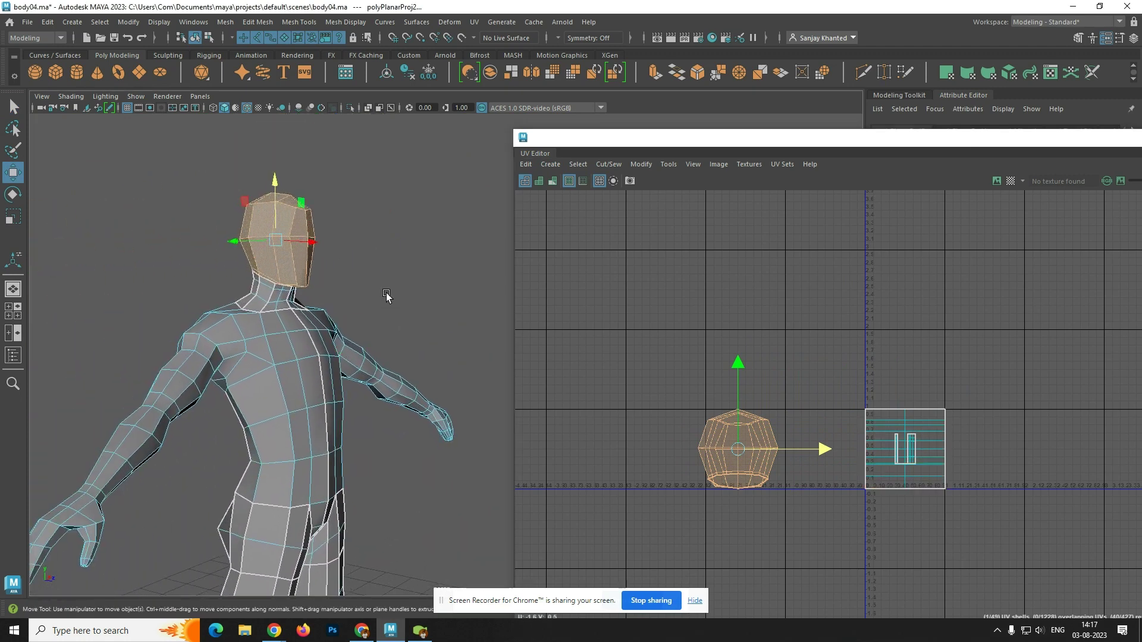
pyautogui.click(375, 287)
# - Select all faces around the neck along with the lower half of the head, from front to back
pyautogui.scroll(-3, 326, 364)
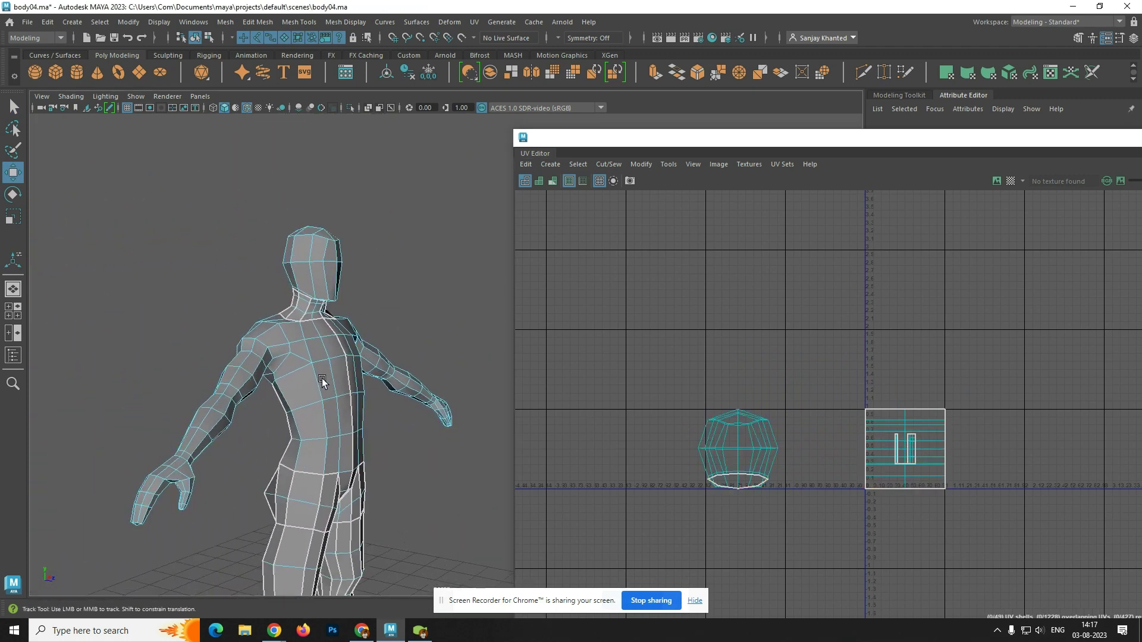
pyautogui.keyDown('alt'); pyautogui.moveTo(322, 380); pyautogui.dragTo(355, 334, button='middle'); pyautogui.keyUp('alt')
pyautogui.keyDown('alt'); pyautogui.moveTo(318, 352); pyautogui.dragTo(290, 355); pyautogui.keyUp('alt')
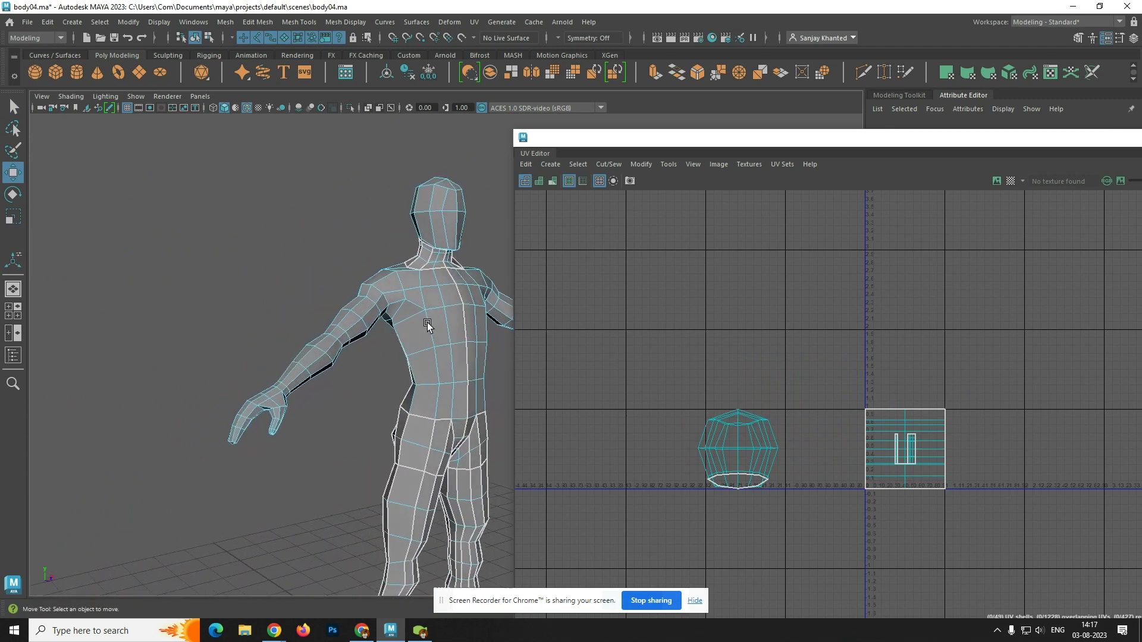
pyautogui.keyDown('alt'); pyautogui.moveTo(425, 324); pyautogui.dragTo(381, 345, button='middle'); pyautogui.keyUp('alt')
pyautogui.scroll(3, 280, 418)
pyautogui.keyDown('alt'); pyautogui.moveTo(406, 332); pyautogui.dragTo(337, 347); pyautogui.keyUp('alt')
pyautogui.keyDown('alt'); pyautogui.moveTo(447, 351); pyautogui.dragTo(132, 344, button='middle'); pyautogui.keyUp('alt')
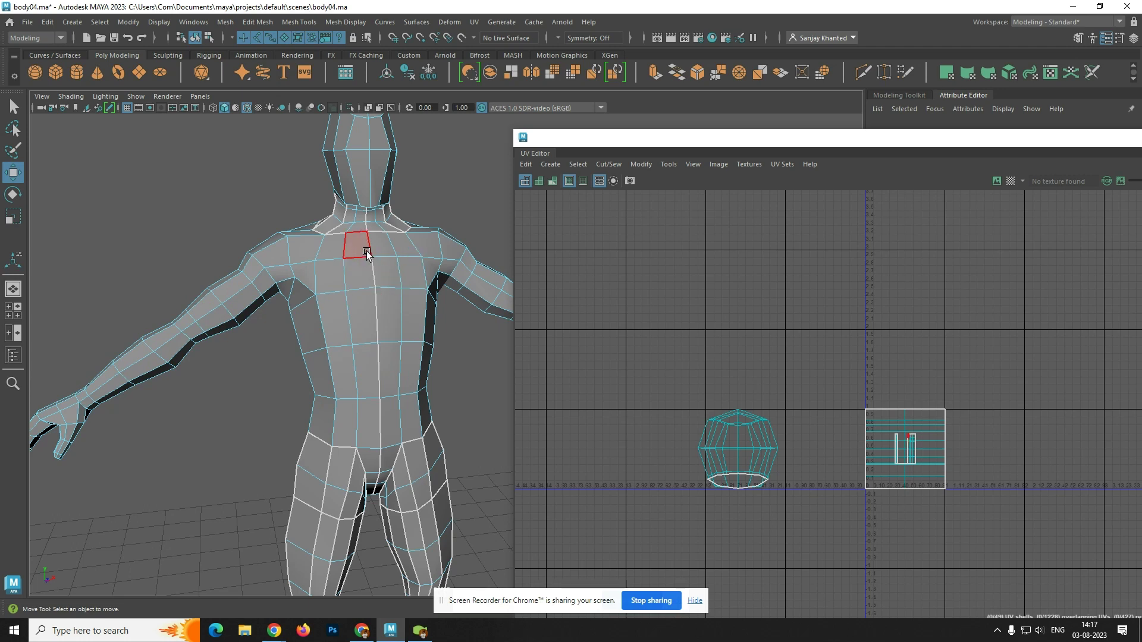
pyautogui.scroll(-3, 371, 282)
pyautogui.scroll(3, 372, 279)
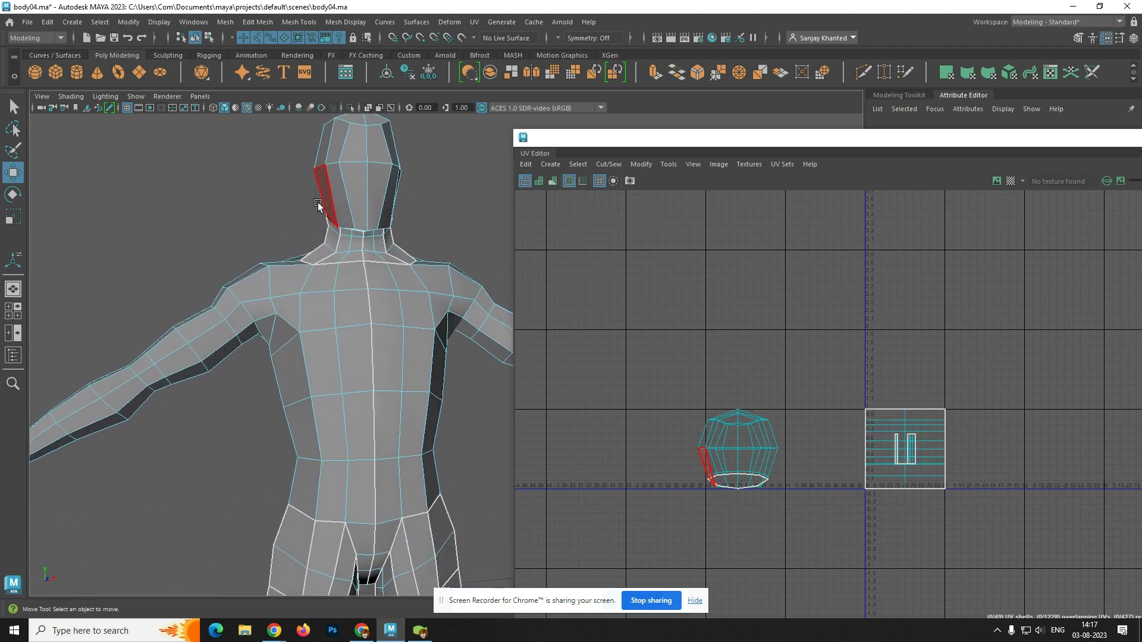
pyautogui.moveTo(319, 202); pyautogui.dragTo(408, 253)
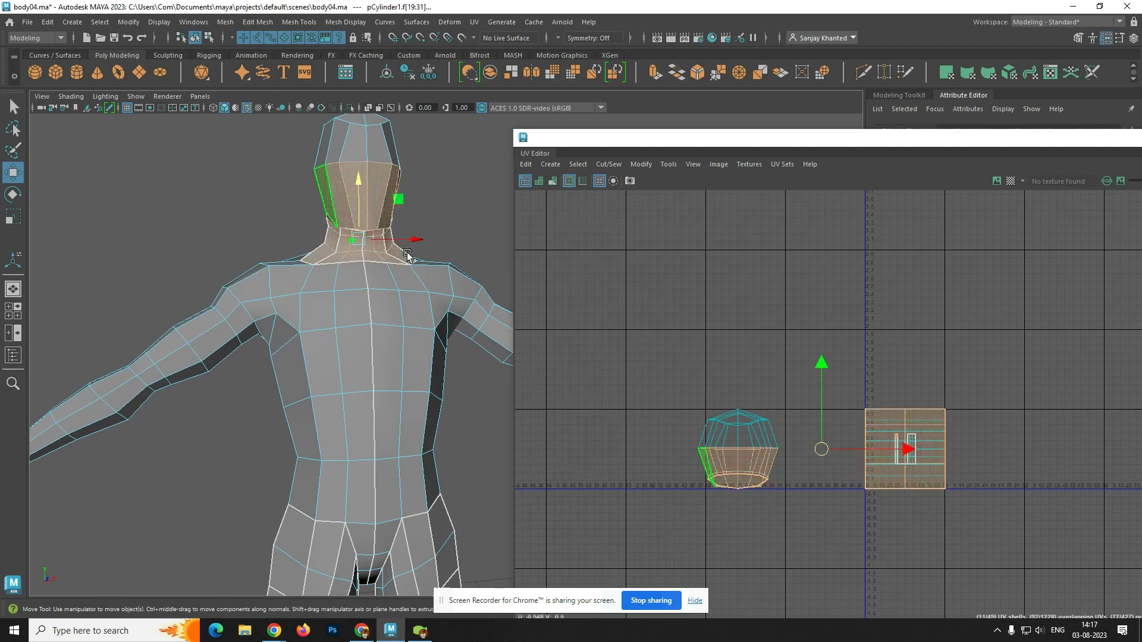
# - Remove the head shell's faces from the selection so that only the neck faces are selected
pyautogui.keyDown('alt'); pyautogui.moveTo(334, 284); pyautogui.dragTo(437, 297); pyautogui.keyUp('alt')
pyautogui.keyDown('alt'); pyautogui.moveTo(257, 325); pyautogui.dragTo(101, 363); pyautogui.keyUp('alt')
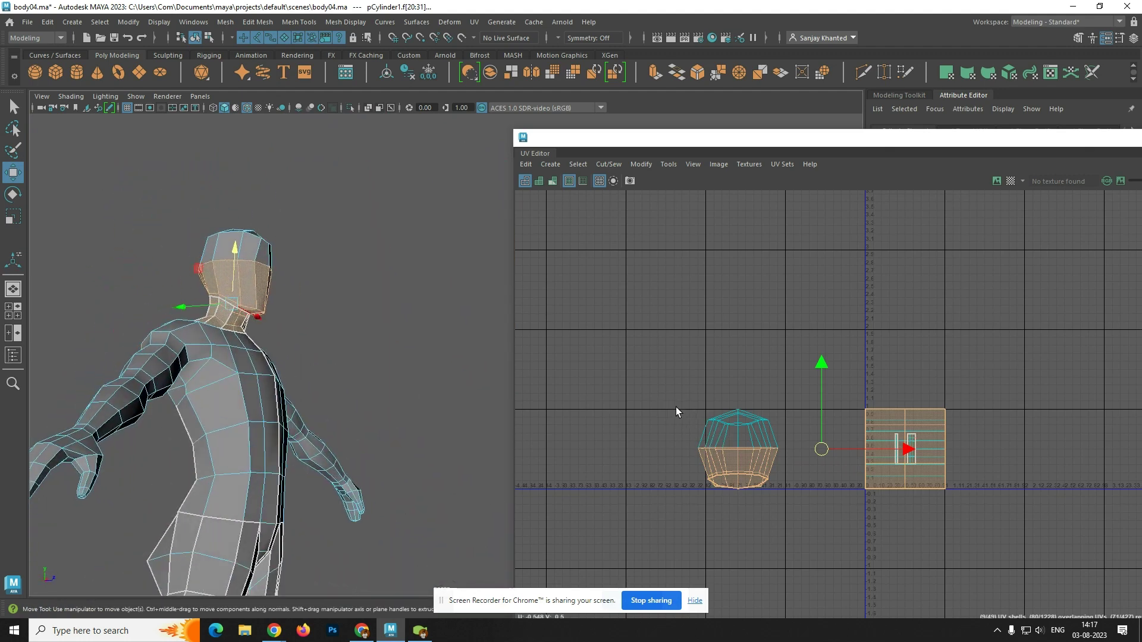
pyautogui.keyDown('ctrl'); pyautogui.moveTo(676, 407); pyautogui.dragTo(796, 510); pyautogui.keyUp('ctrl')
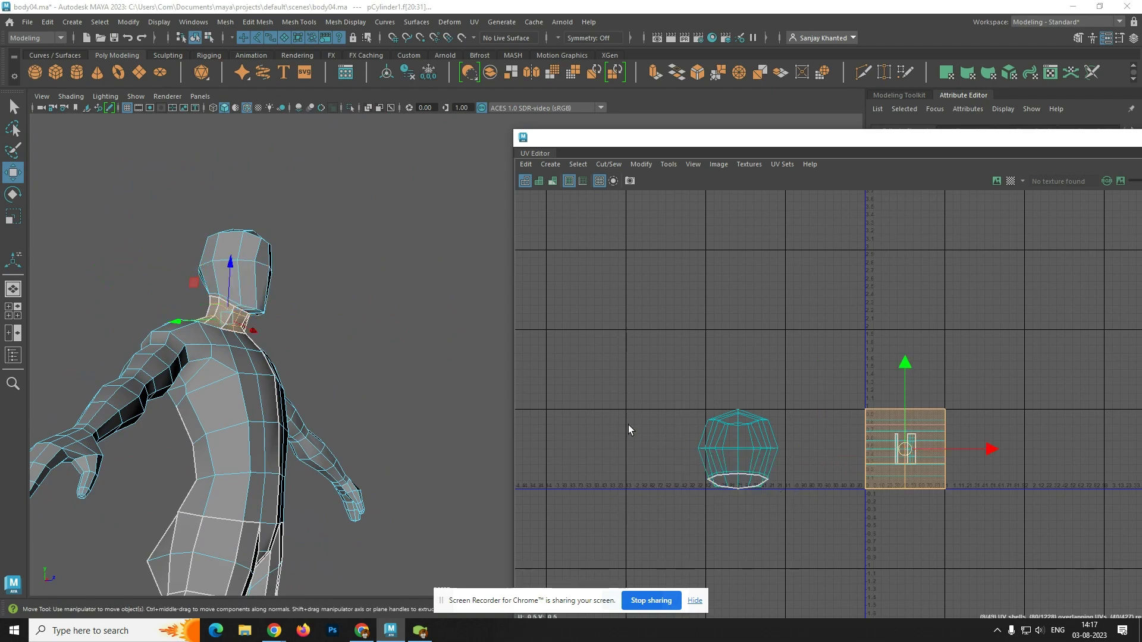
pyautogui.keyDown('alt'); pyautogui.moveTo(331, 361); pyautogui.dragTo(499, 405); pyautogui.keyUp('alt')
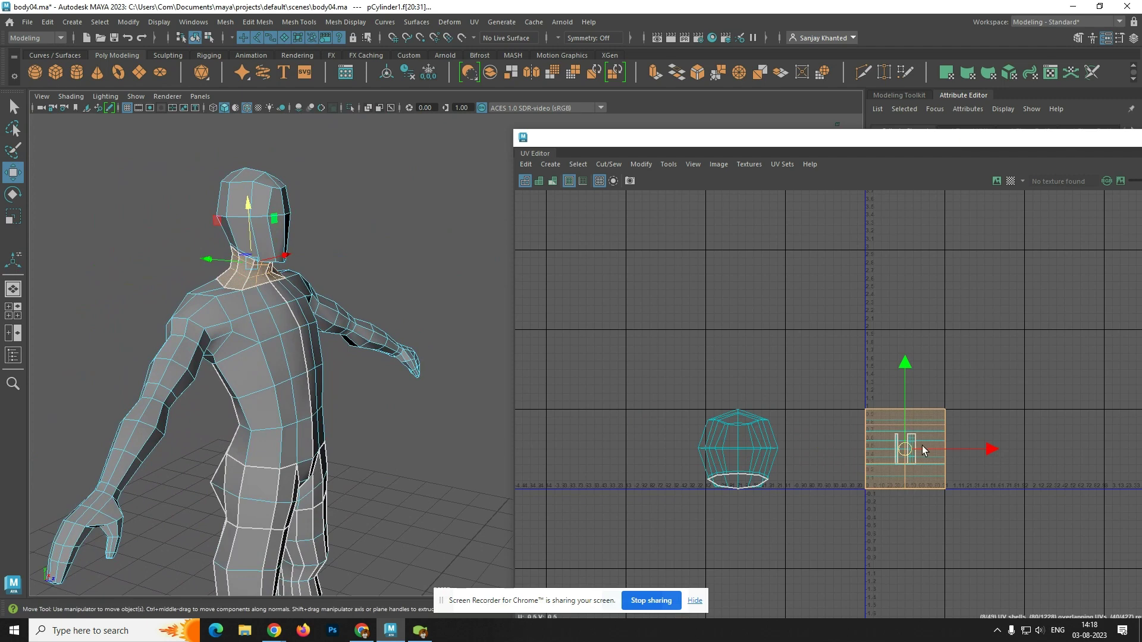
# - Cylindrically map the neck faces without a new UV set, and extend the projection sweep to wrap all the way around the neck
pyautogui.click(553, 165)
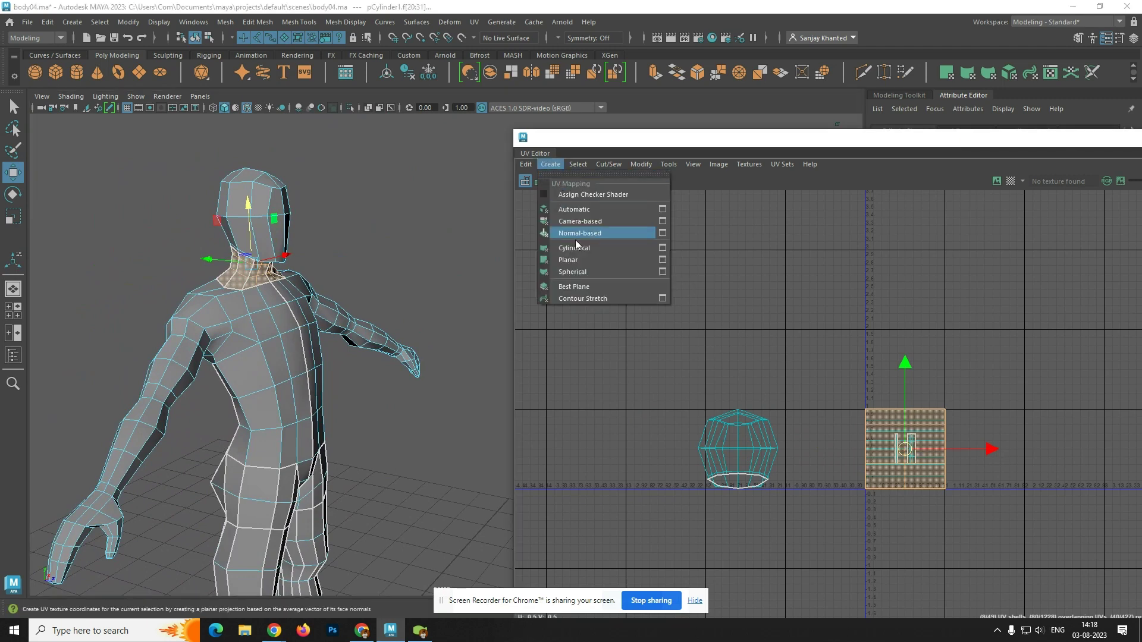
pyautogui.click(662, 248)
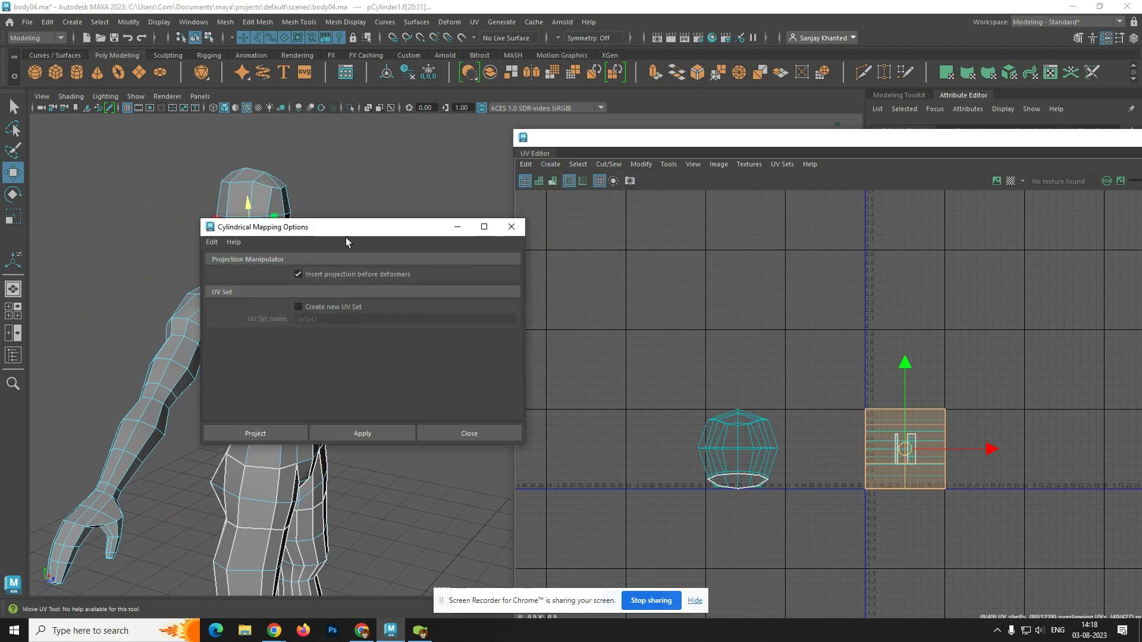
pyautogui.moveTo(346, 229); pyautogui.dragTo(601, 232)
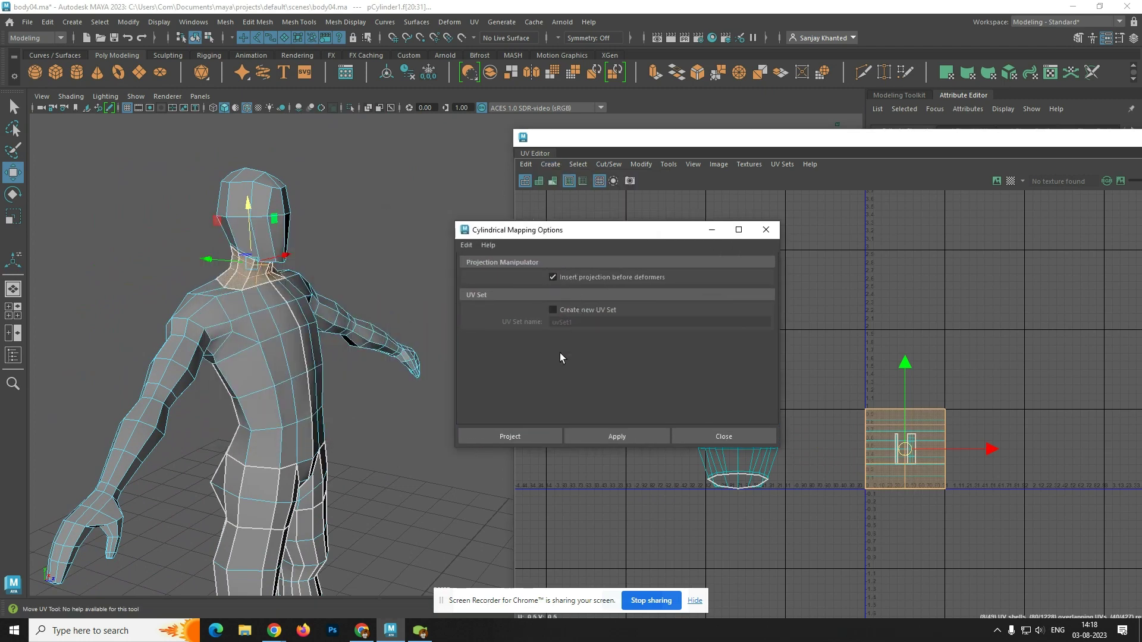
pyautogui.click(510, 437)
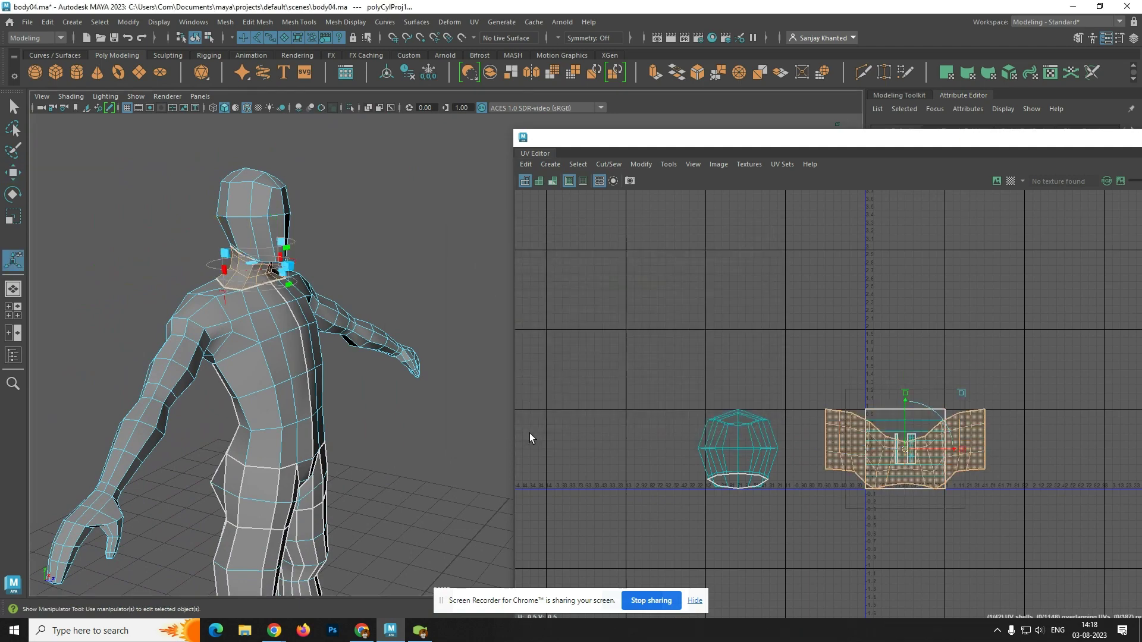
pyautogui.keyDown('alt'); pyautogui.moveTo(348, 312); pyautogui.dragTo(365, 396); pyautogui.keyUp('alt')
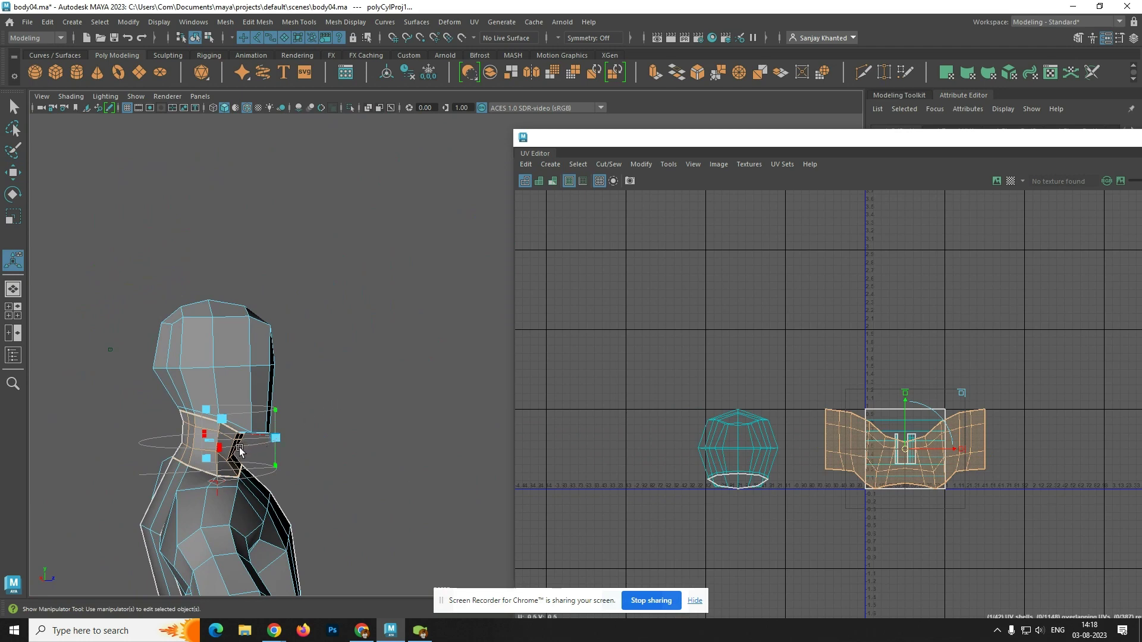
pyautogui.moveTo(216, 451); pyautogui.dragTo(116, 440)
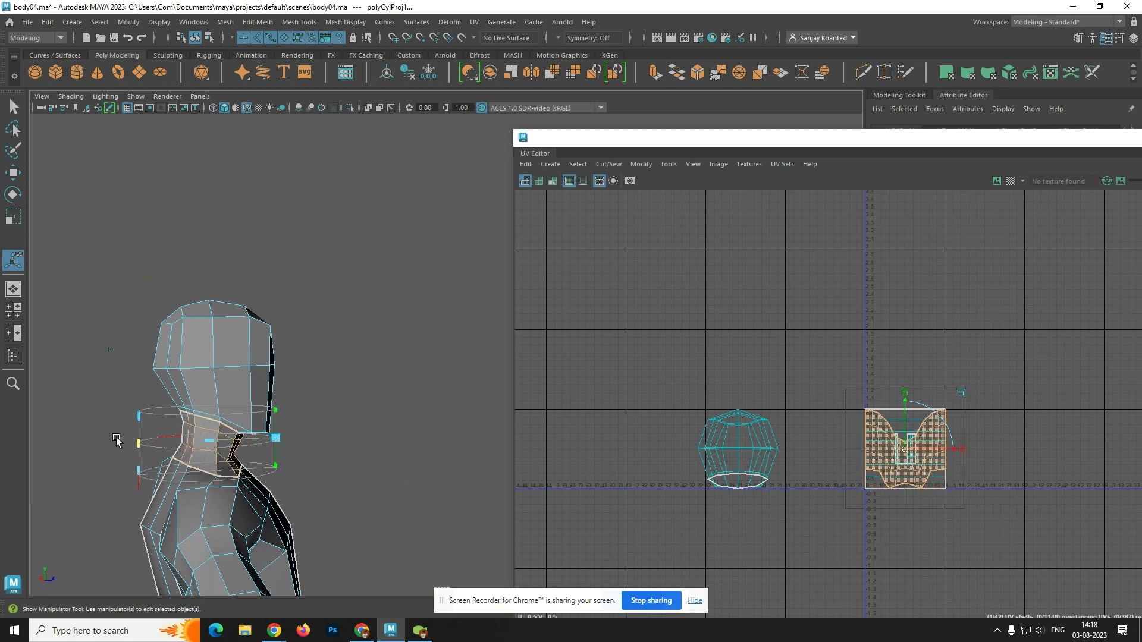
# - Move the neck's UV shell out of the 0–1 tile to just above the head shell, and clear the selection
pyautogui.press('w')
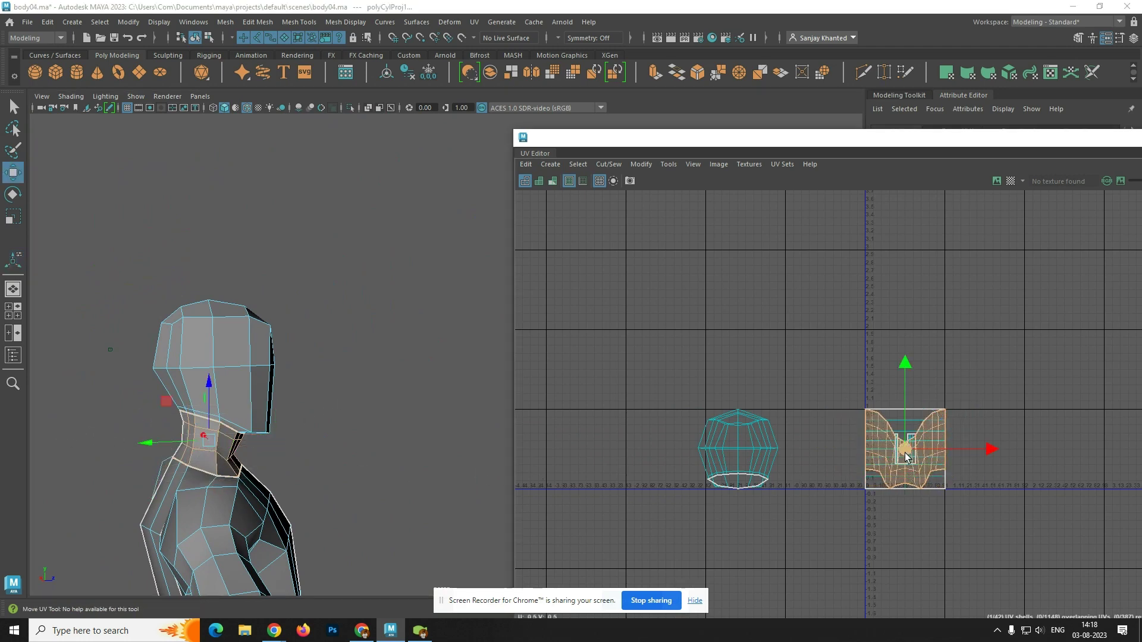
pyautogui.moveTo(905, 452); pyautogui.dragTo(711, 345)
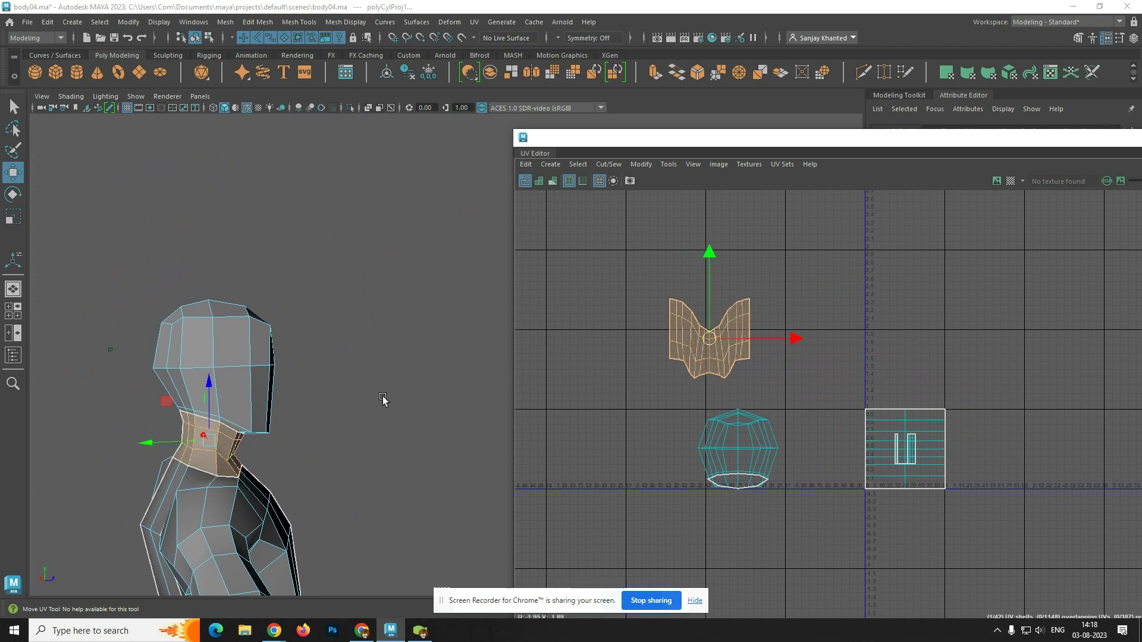
pyautogui.click(349, 443)
# - Select the faces of both legs from the hips down to the ankles, leaving out the feet
pyautogui.keyDown('alt'); pyautogui.moveTo(351, 445); pyautogui.dragTo(260, 402); pyautogui.keyUp('alt')
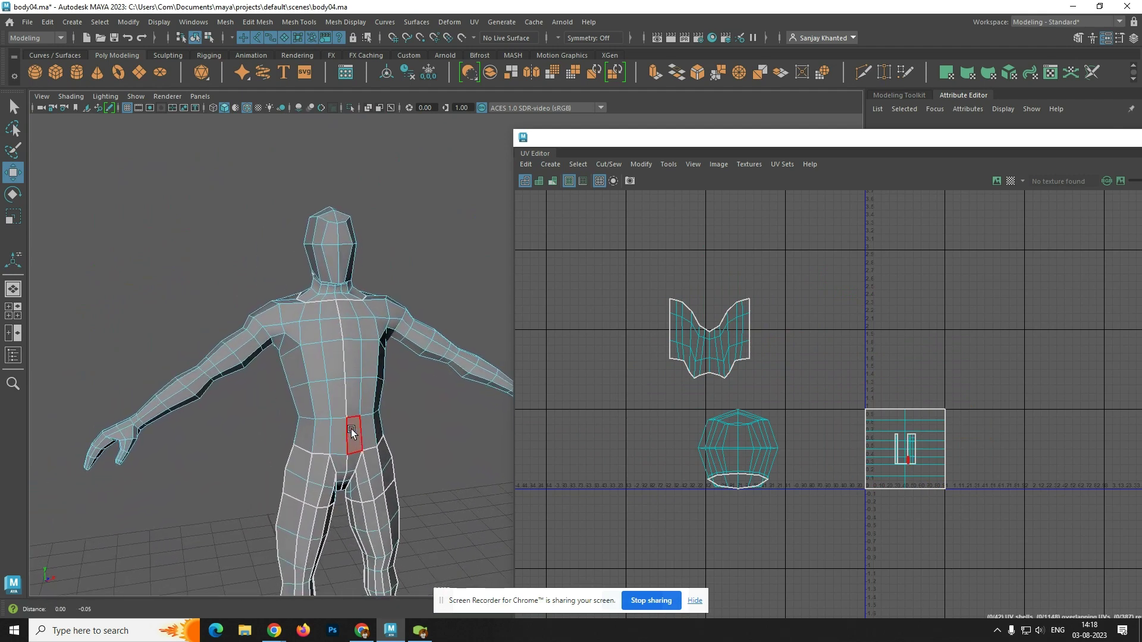
pyautogui.keyDown('alt'); pyautogui.moveTo(354, 439); pyautogui.dragTo(313, 227, button='middle'); pyautogui.keyUp('alt')
pyautogui.keyDown('alt'); pyautogui.moveTo(312, 226); pyautogui.dragTo(337, 358); pyautogui.keyUp('alt')
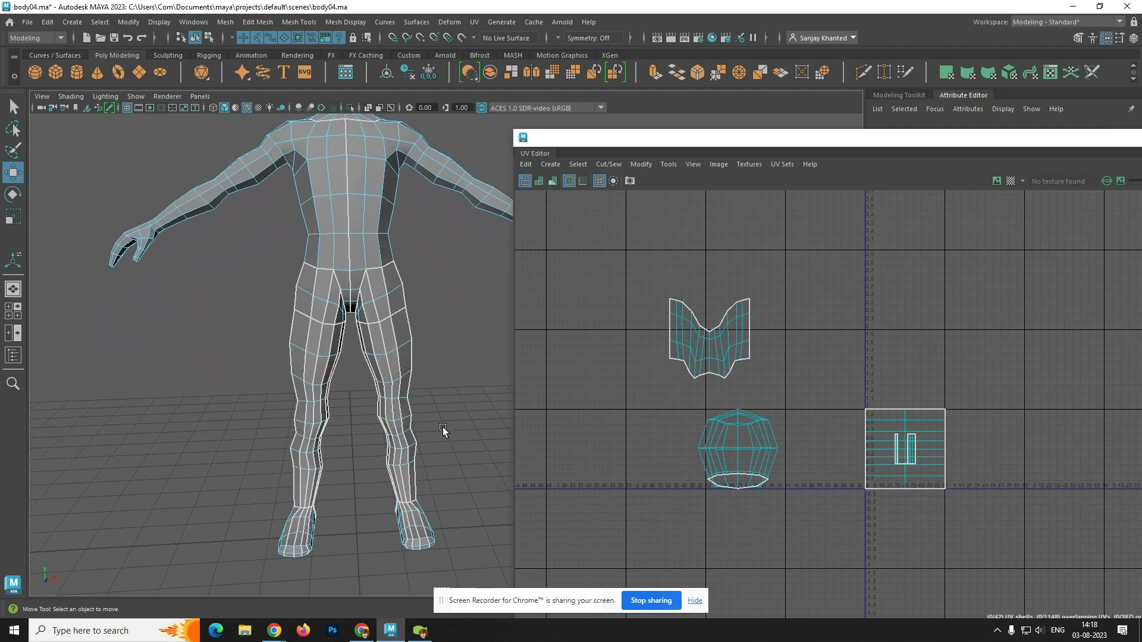
pyautogui.keyDown('alt'); pyautogui.moveTo(443, 427); pyautogui.dragTo(369, 331, button='middle'); pyautogui.keyUp('alt')
pyautogui.moveTo(263, 234); pyautogui.dragTo(430, 443)
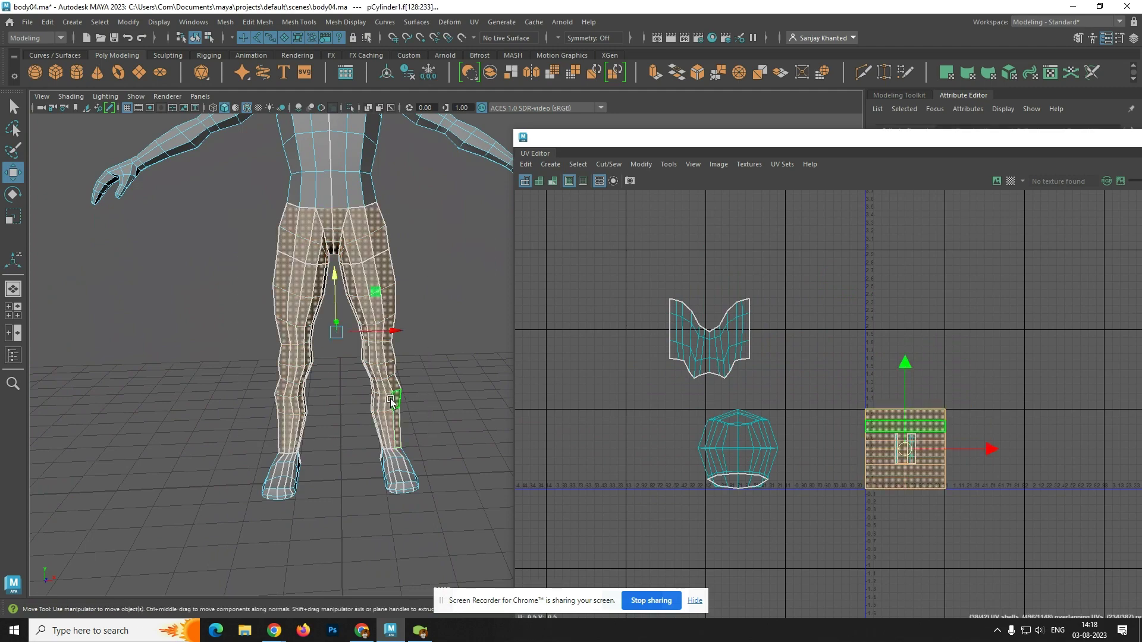
pyautogui.keyDown('alt'); pyautogui.moveTo(393, 400); pyautogui.dragTo(579, 359); pyautogui.keyUp('alt')
pyautogui.scroll(-5, 446, 389)
pyautogui.keyDown('alt'); pyautogui.moveTo(440, 397); pyautogui.dragTo(331, 381); pyautogui.keyUp('alt')
pyautogui.scroll(3, 362, 422)
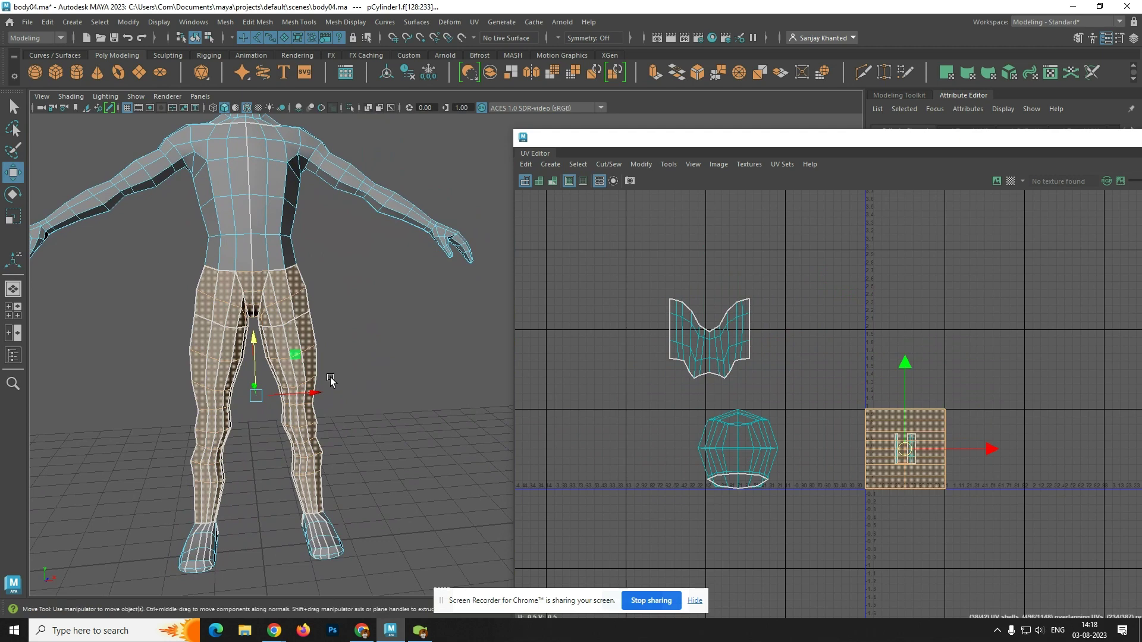
# - Planar-map the leg faces from the Z axis with bounding-box fit, and move their UV shell above the 0–1 tile
pyautogui.click(553, 167)
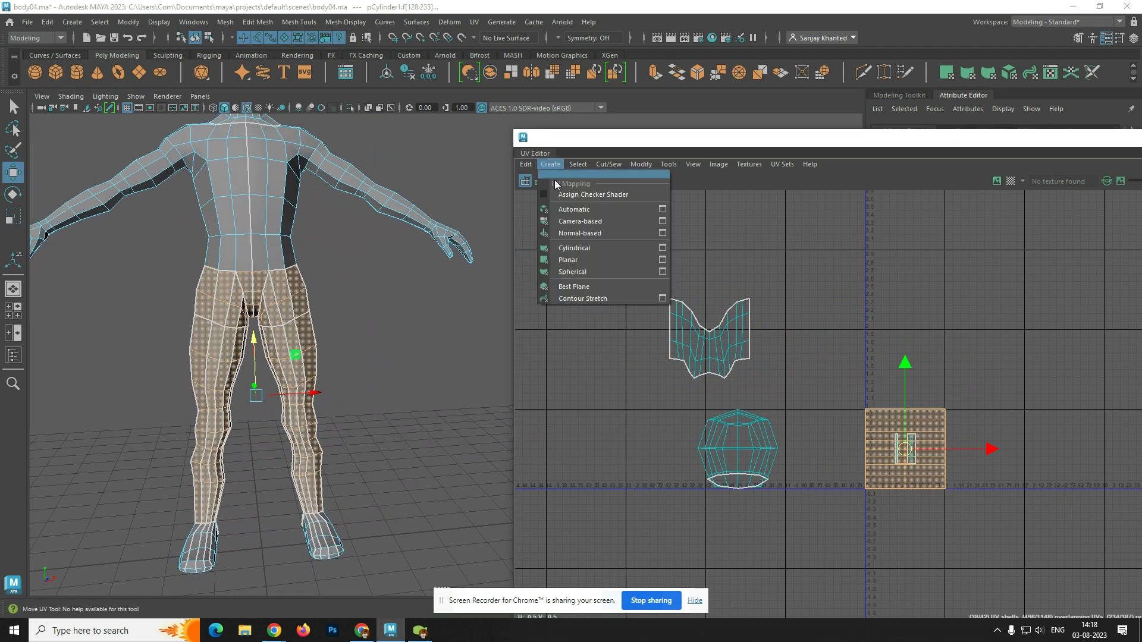
pyautogui.click(663, 260)
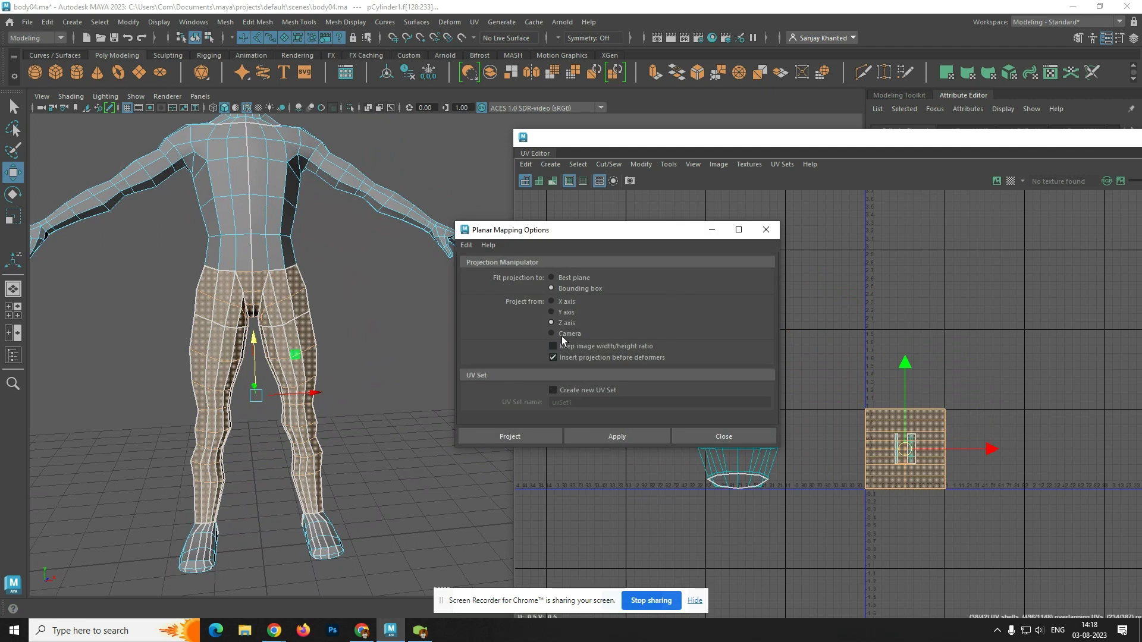
pyautogui.click(528, 438)
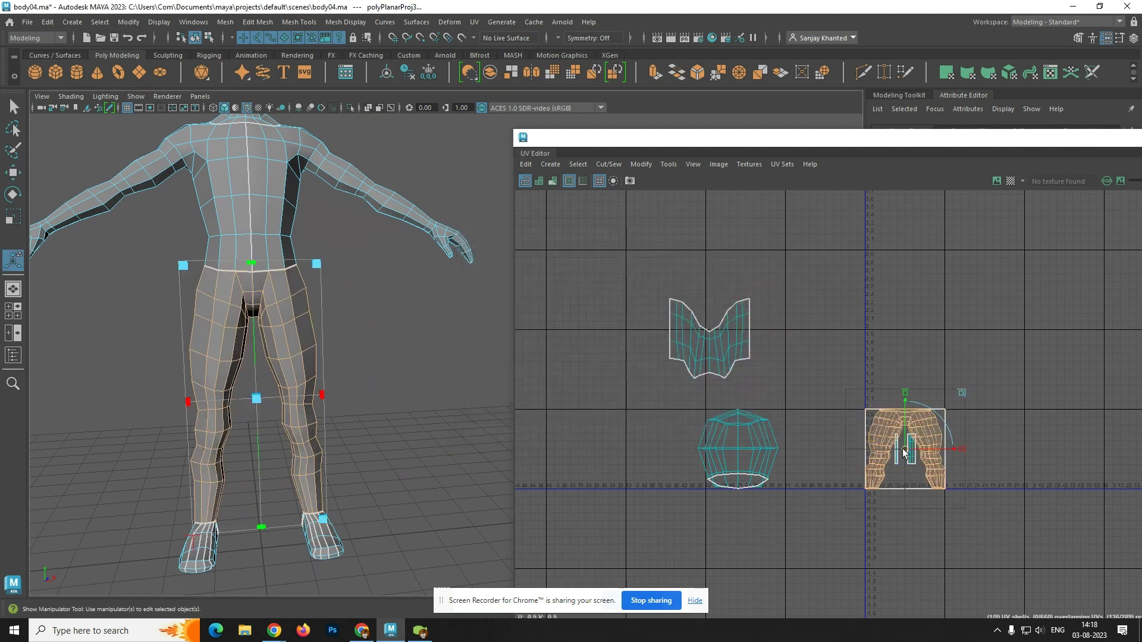
pyautogui.moveTo(904, 451); pyautogui.dragTo(903, 317)
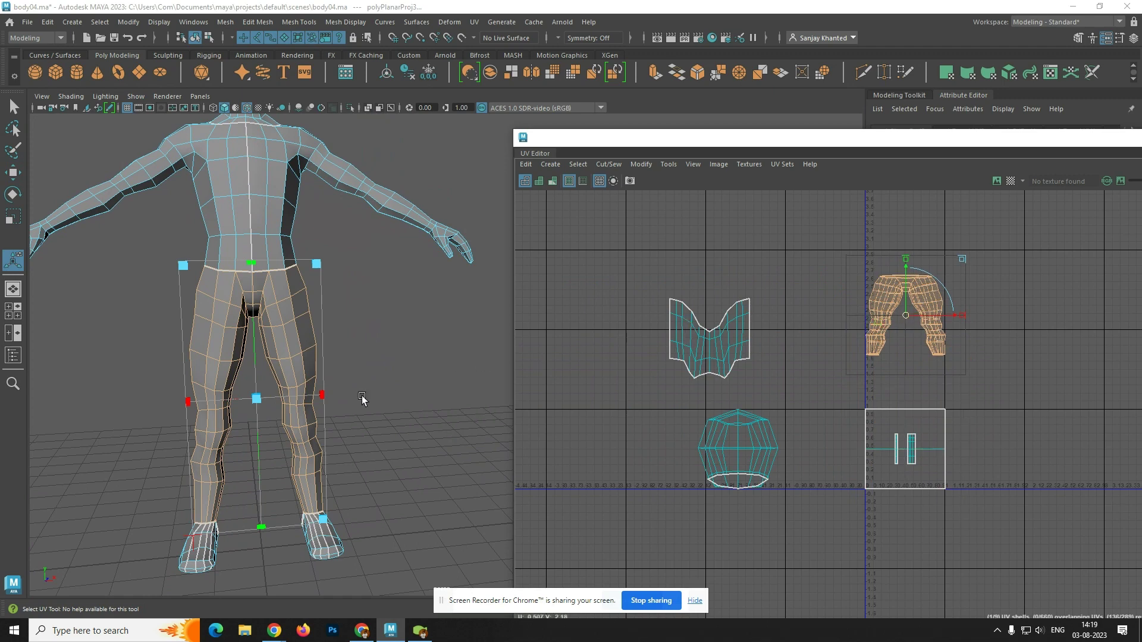
pyautogui.scroll(-2, 364, 400)
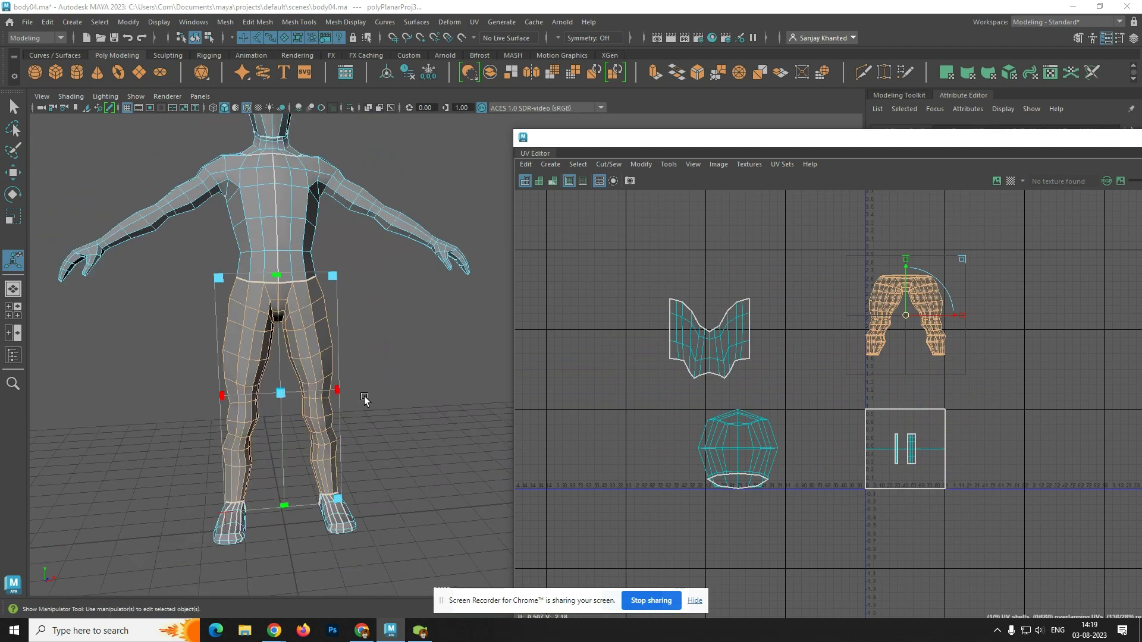
pyautogui.keyDown('alt'); pyautogui.moveTo(365, 406); pyautogui.dragTo(493, 406); pyautogui.keyUp('alt')
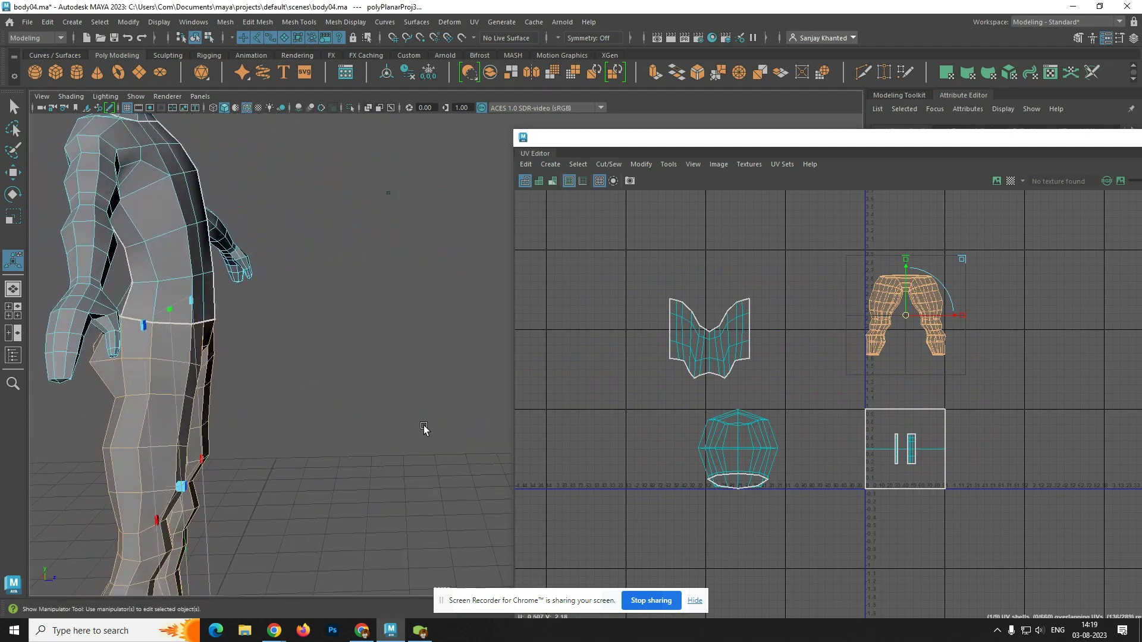
pyautogui.keyDown('alt'); pyautogui.moveTo(396, 415); pyautogui.dragTo(472, 323, button='middle'); pyautogui.keyUp('alt')
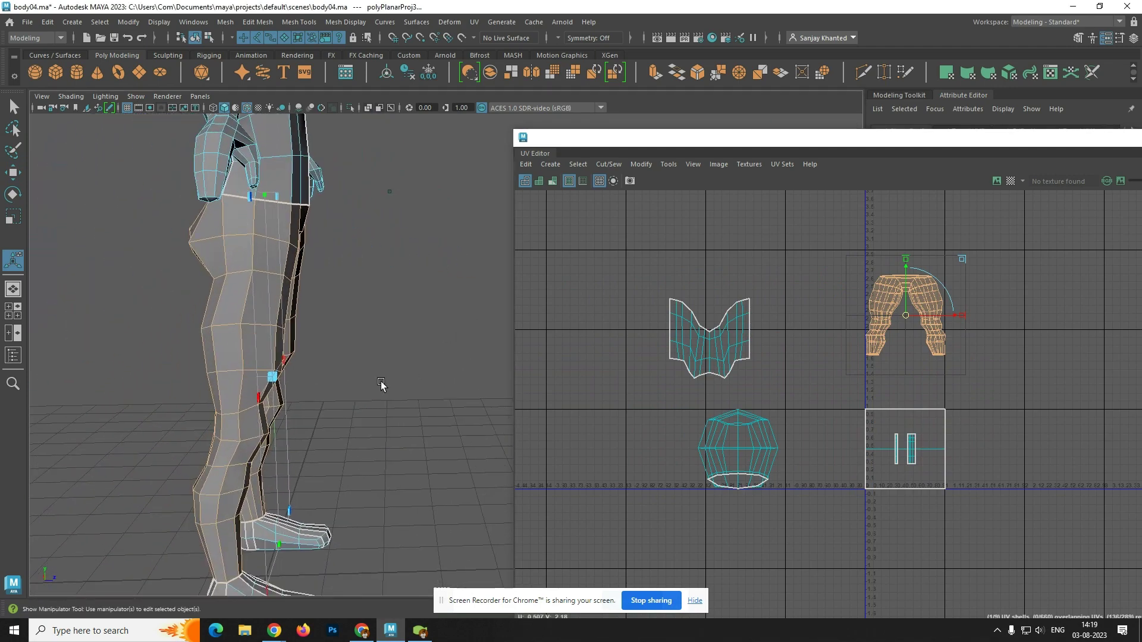
pyautogui.scroll(-2, 379, 384)
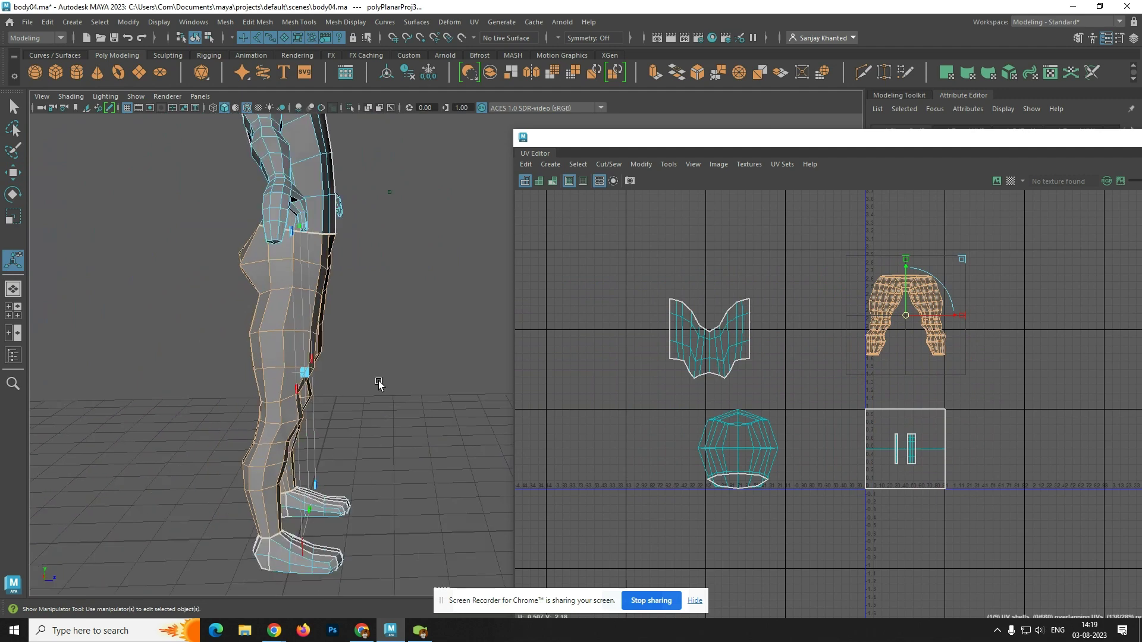
# - Clear the leg selection and select the outer side edges of one leg from the hip down to the ankle
pyautogui.click(398, 324)
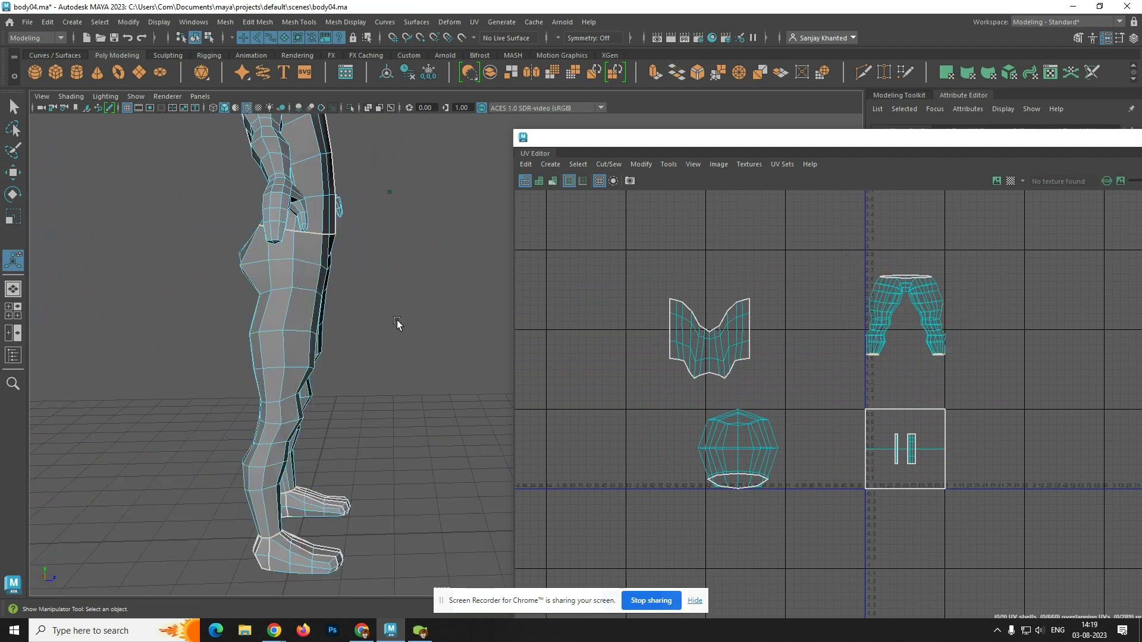
pyautogui.moveTo(303, 255); pyautogui.dragTo(308, 226, button='right')
pyautogui.press('q')
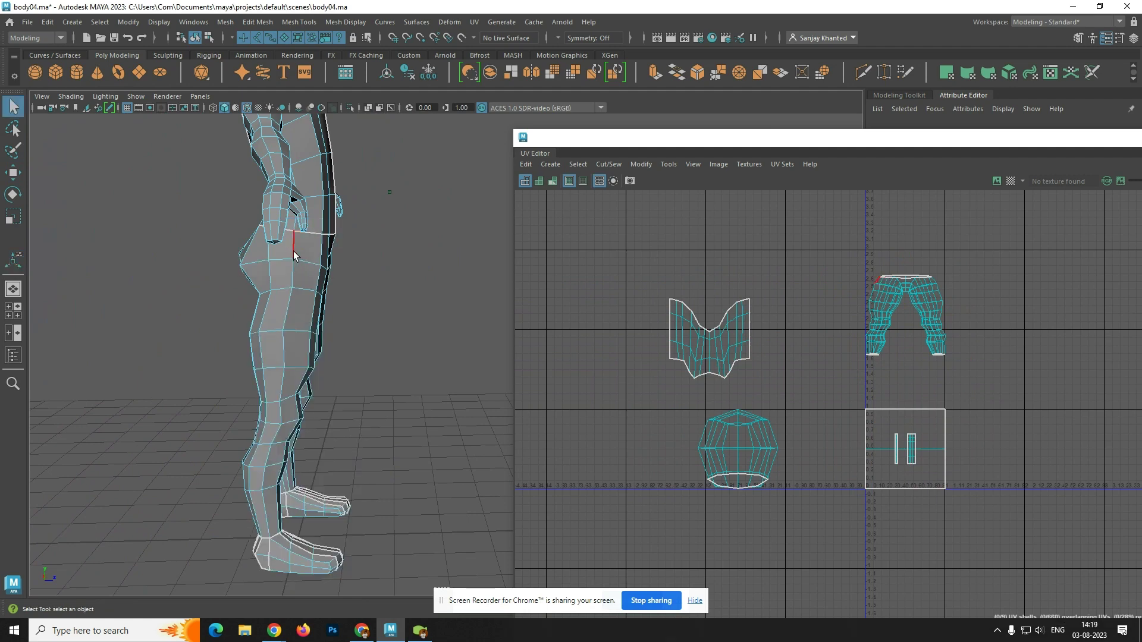
pyautogui.click(294, 256)
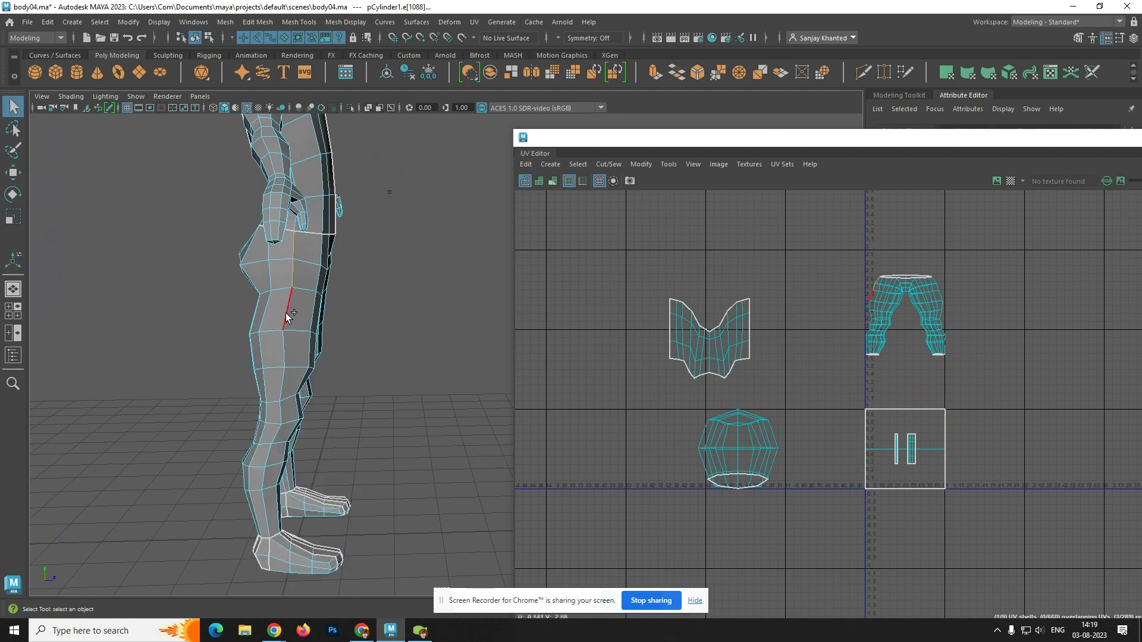
pyautogui.keyDown('shift'); pyautogui.click(285, 375); pyautogui.keyUp('shift')
pyautogui.keyDown('shift'); pyautogui.click(274, 433); pyautogui.keyUp('shift')
pyautogui.keyDown('shift'); pyautogui.click(269, 452); pyautogui.keyUp('shift')
pyautogui.keyDown('shift'); pyautogui.click(265, 504); pyautogui.keyUp('shift')
# - Add the matching outer side edges of the other leg, from hip to ankle, to the edge selection
pyautogui.keyDown('alt'); pyautogui.moveTo(351, 381); pyautogui.dragTo(45, 383); pyautogui.keyUp('alt')
pyautogui.keyDown('alt'); pyautogui.moveTo(258, 394); pyautogui.dragTo(378, 329); pyautogui.keyUp('alt')
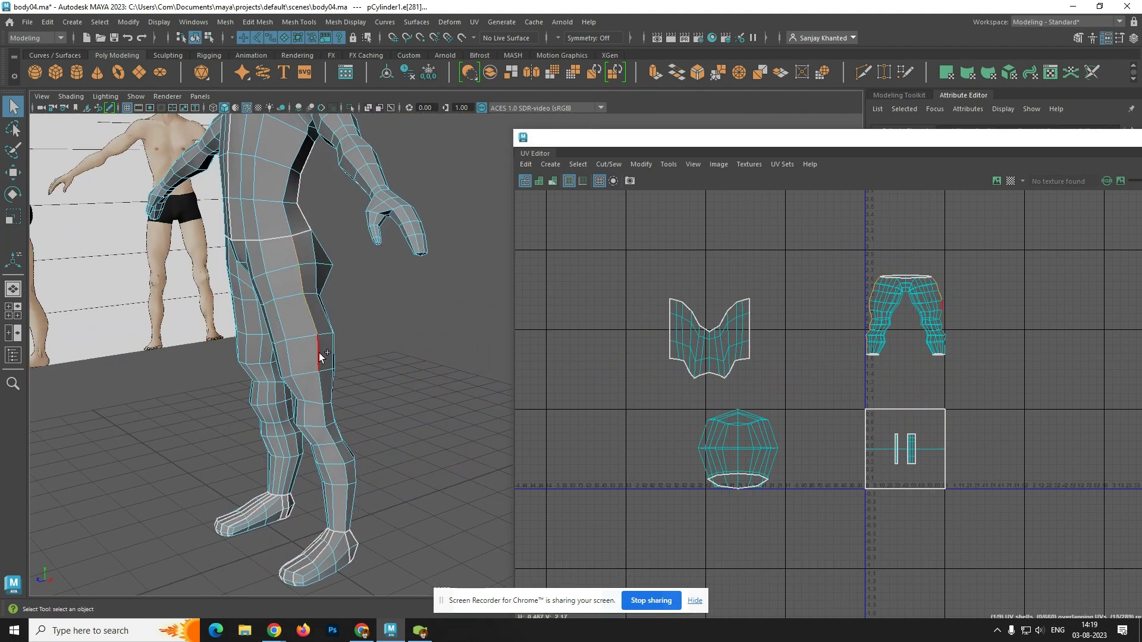
pyautogui.keyDown('shift'); pyautogui.click(330, 410); pyautogui.keyUp('shift')
pyautogui.keyDown('shift'); pyautogui.click(348, 492); pyautogui.keyUp('shift')
# - Cut the leg UVs along the selected outer side edges of both legs
pyautogui.keyDown('alt'); pyautogui.moveTo(350, 490); pyautogui.dragTo(276, 286); pyautogui.keyUp('alt')
pyautogui.scroll(5, 321, 297)
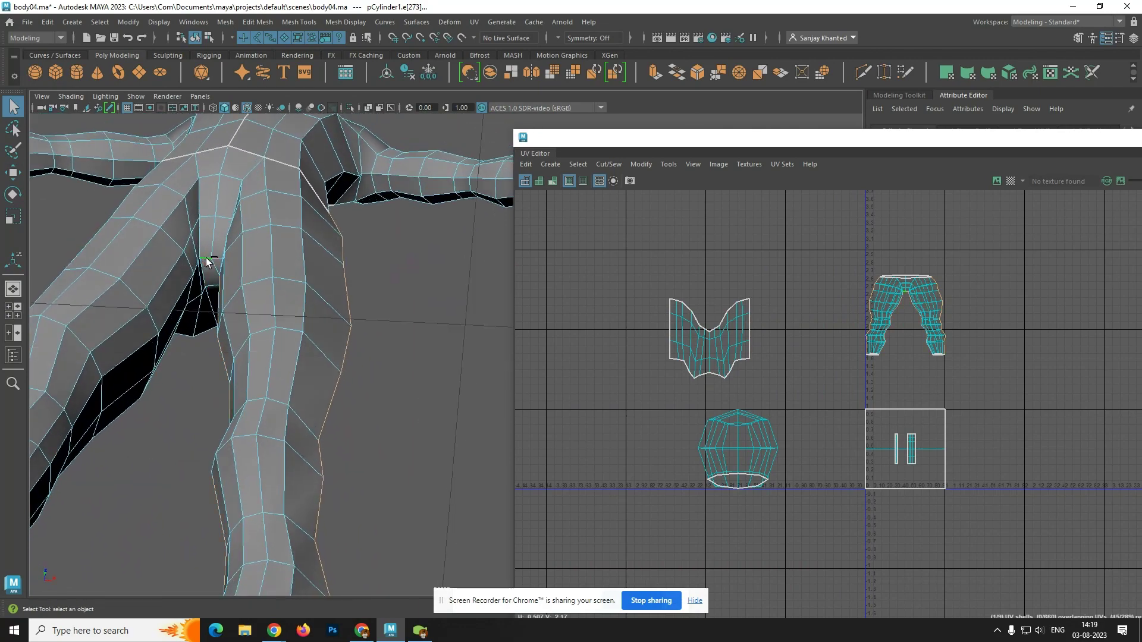
pyautogui.keyDown('alt'); pyautogui.moveTo(207, 262); pyautogui.dragTo(347, 446); pyautogui.keyUp('alt')
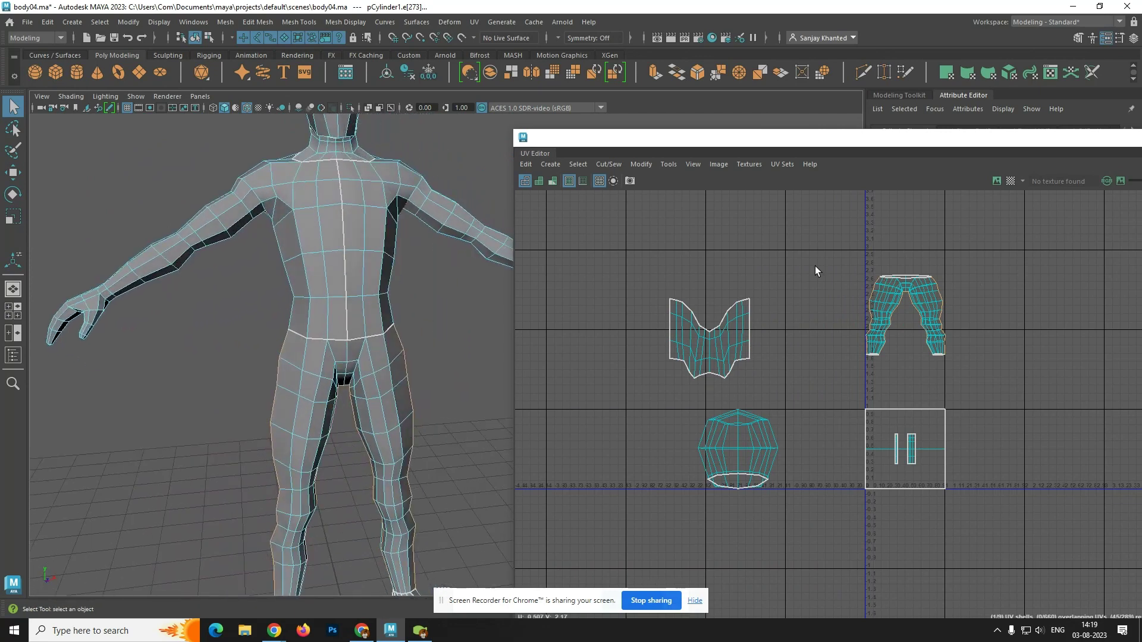
pyautogui.click(610, 164)
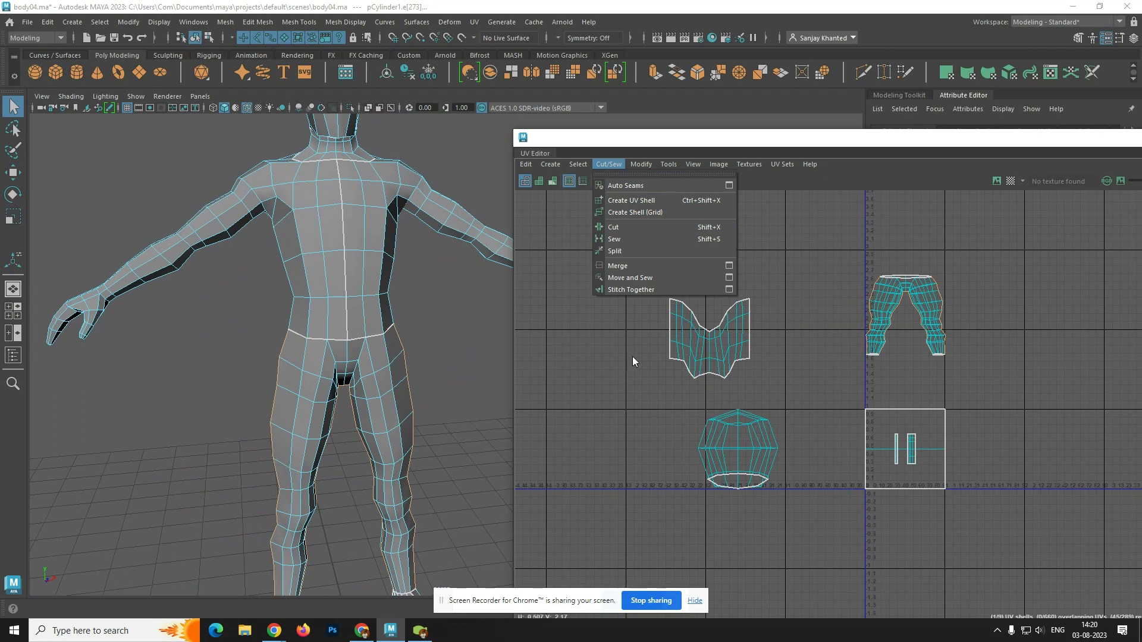
pyautogui.click(625, 227)
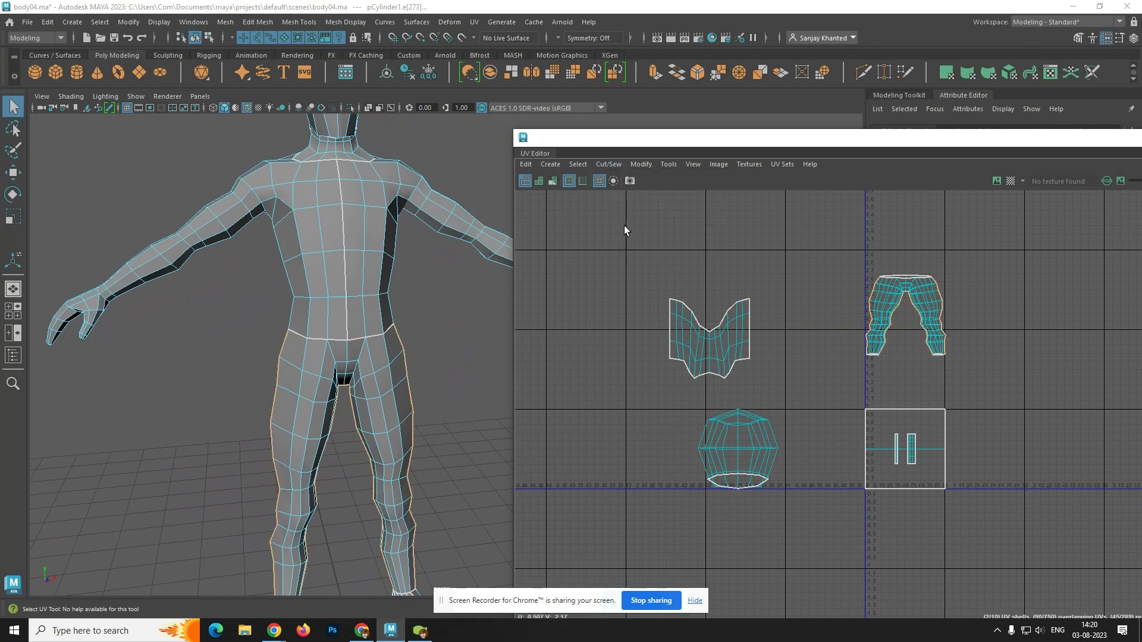
# - Select one of the two separated leg UV shells, move it horizontally clear of the other, and clear the selection
pyautogui.click(958, 310)
pyautogui.moveTo(930, 303); pyautogui.dragTo(921, 297, button='right')
pyautogui.press('w')
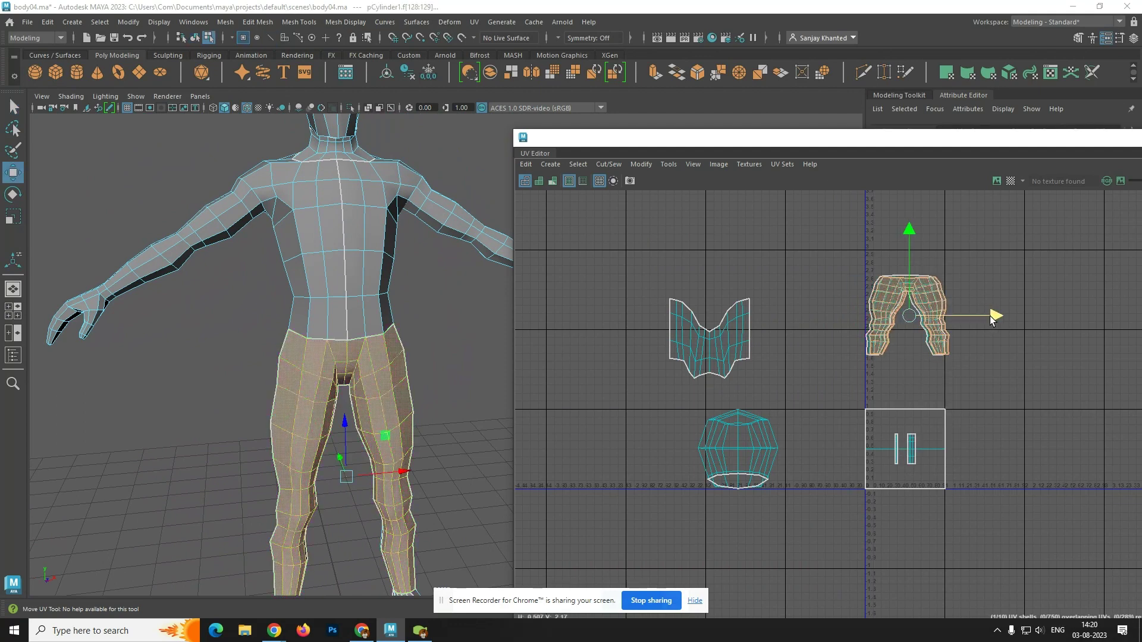
pyautogui.moveTo(994, 317); pyautogui.dragTo(1099, 315)
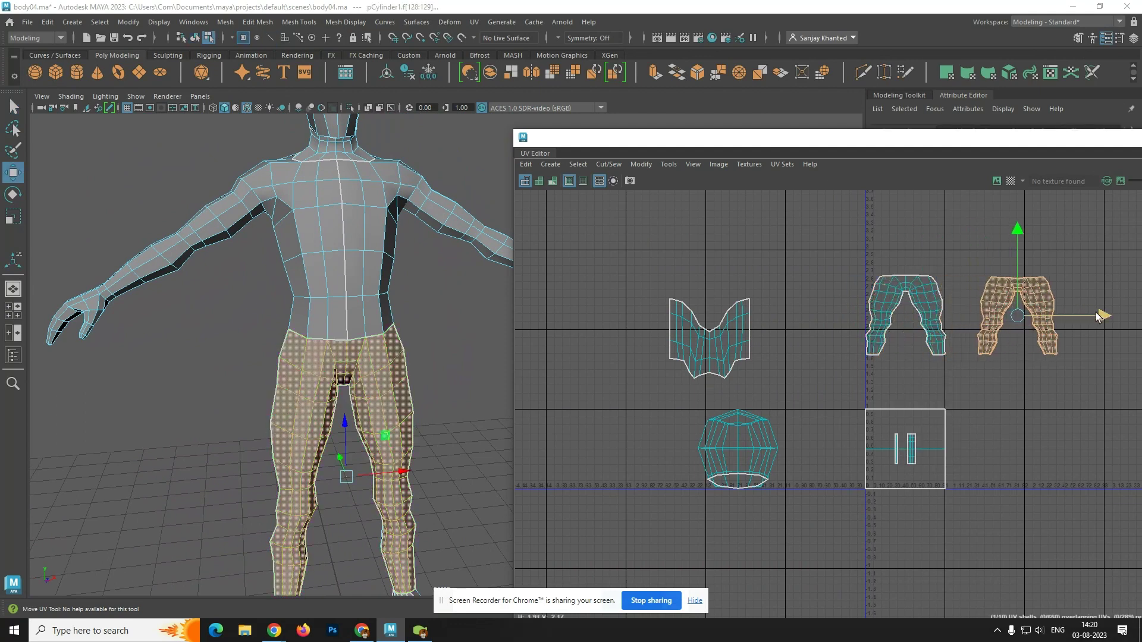
pyautogui.click(449, 386)
# - Select all the shells still inside the 0–1 tile, covering the torso, arms, hands and feet
pyautogui.scroll(-3, 411, 447)
pyautogui.keyDown('alt'); pyautogui.moveTo(410, 450); pyautogui.dragTo(417, 412); pyautogui.keyUp('alt')
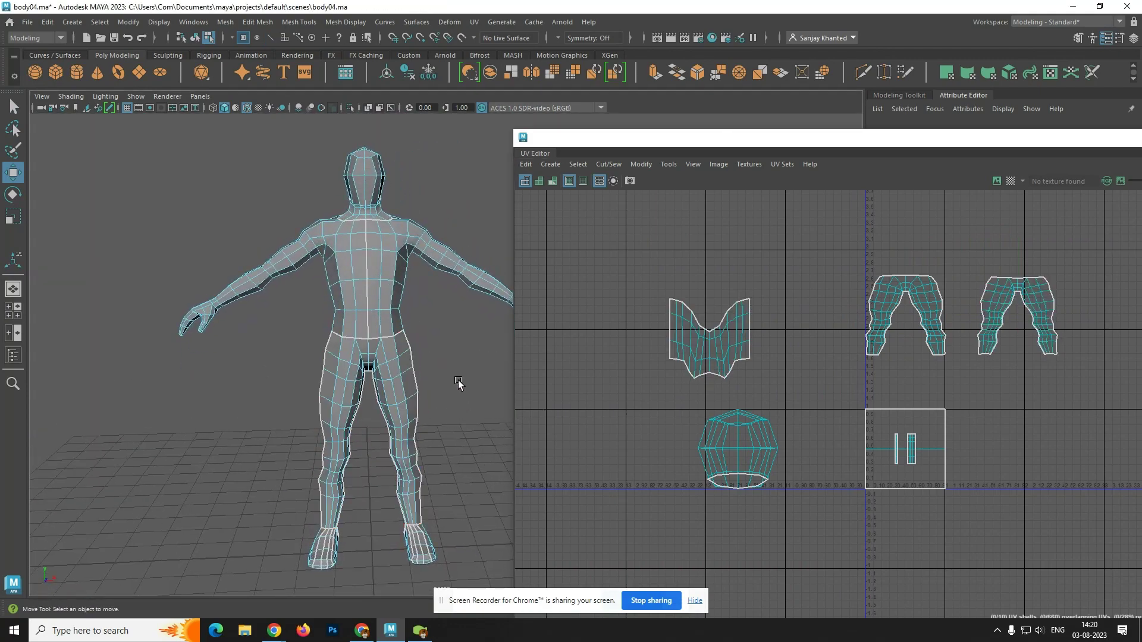
pyautogui.keyDown('alt'); pyautogui.moveTo(352, 308); pyautogui.dragTo(321, 363, button='middle'); pyautogui.keyUp('alt')
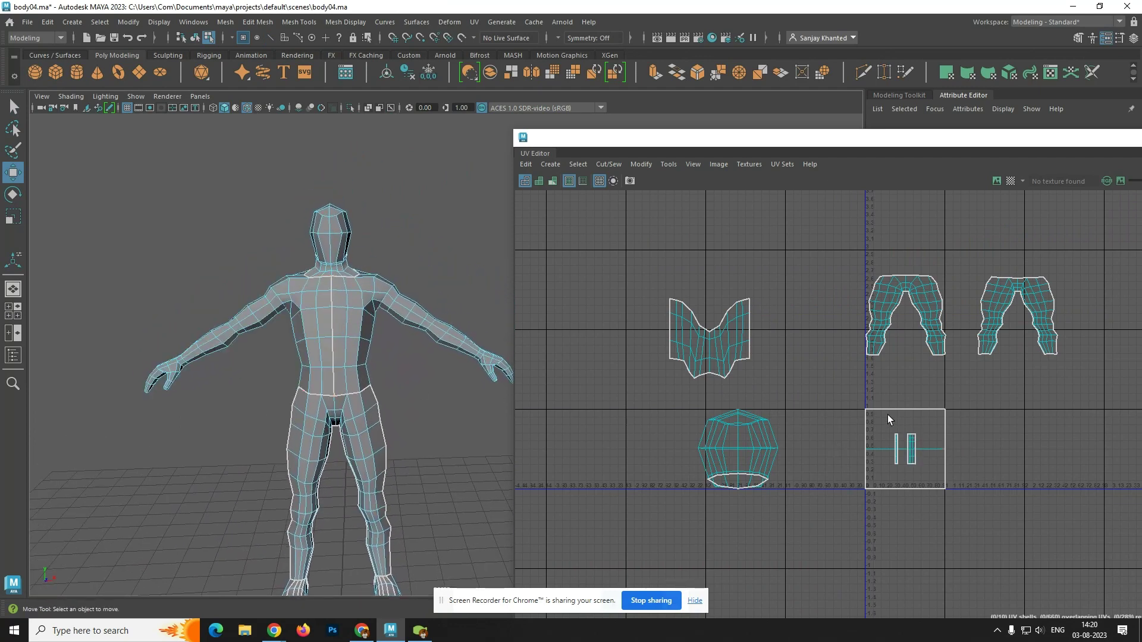
pyautogui.moveTo(878, 415); pyautogui.dragTo(950, 488)
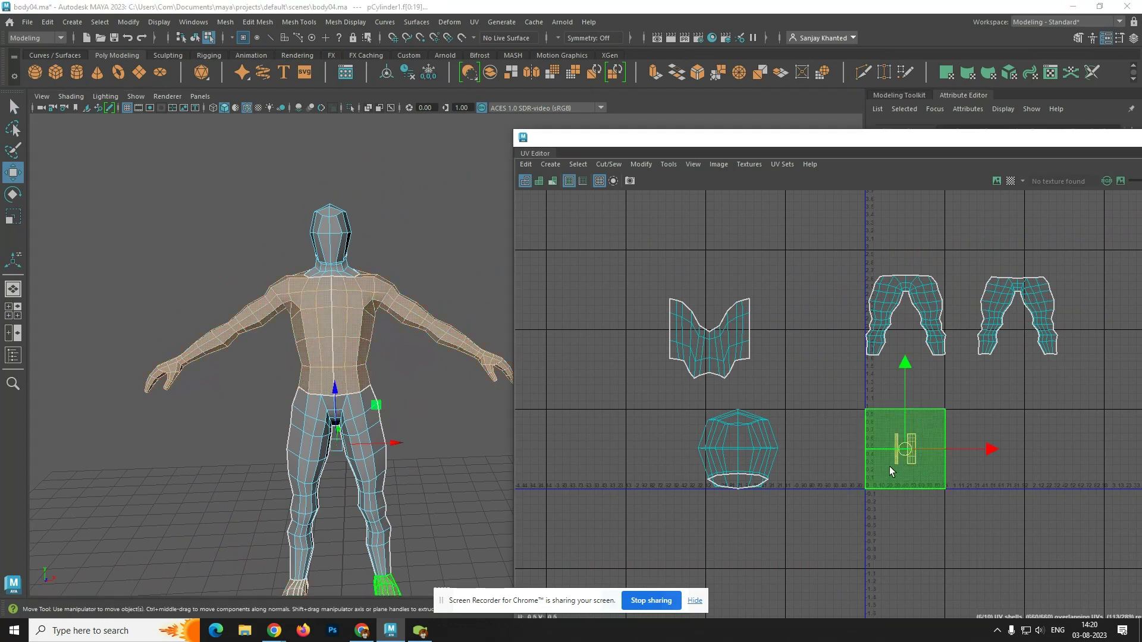
pyautogui.keyDown('alt'); pyautogui.moveTo(357, 386); pyautogui.dragTo(321, 418); pyautogui.keyUp('alt')
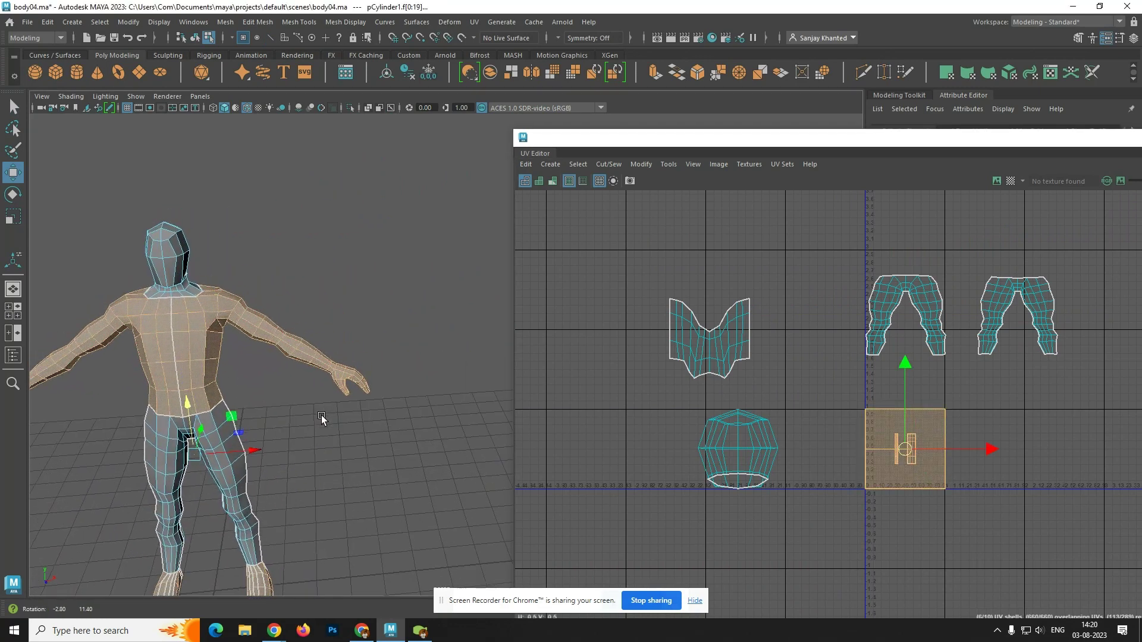
pyautogui.scroll(5, 333, 414)
pyautogui.keyDown('alt'); pyautogui.moveTo(320, 410); pyautogui.dragTo(404, 388, button='middle'); pyautogui.keyUp('alt')
# - Remove the faces of one hand, including the faces around its wrist, from the torso, arms and feet selection
pyautogui.moveTo(427, 434); pyautogui.dragTo(357, 345)
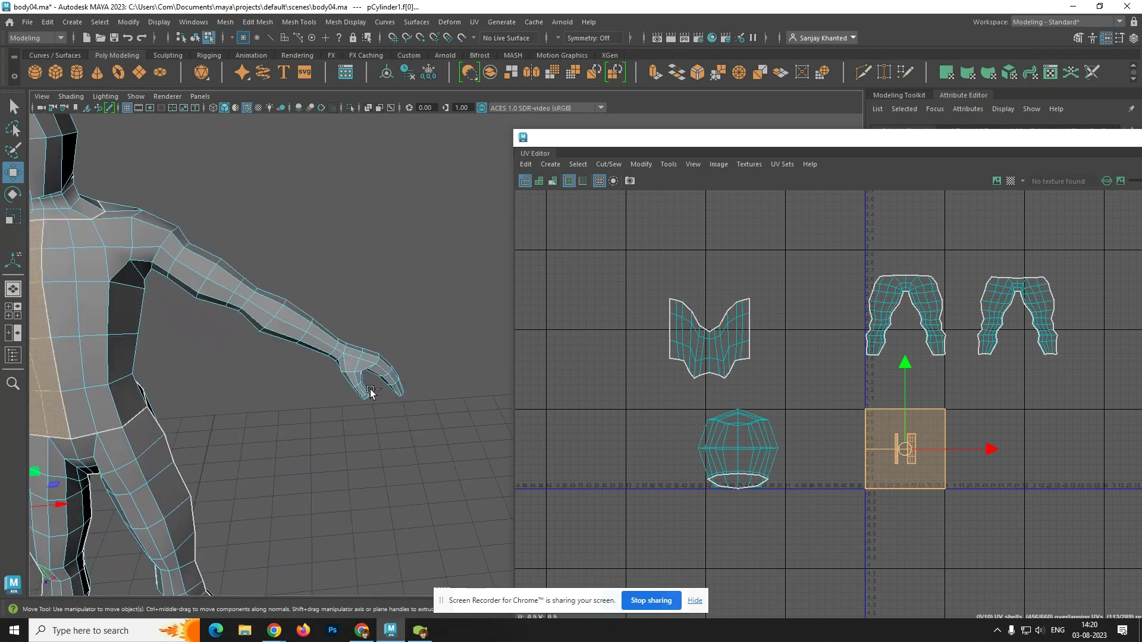
pyautogui.hotkey('ctrl', 'z')
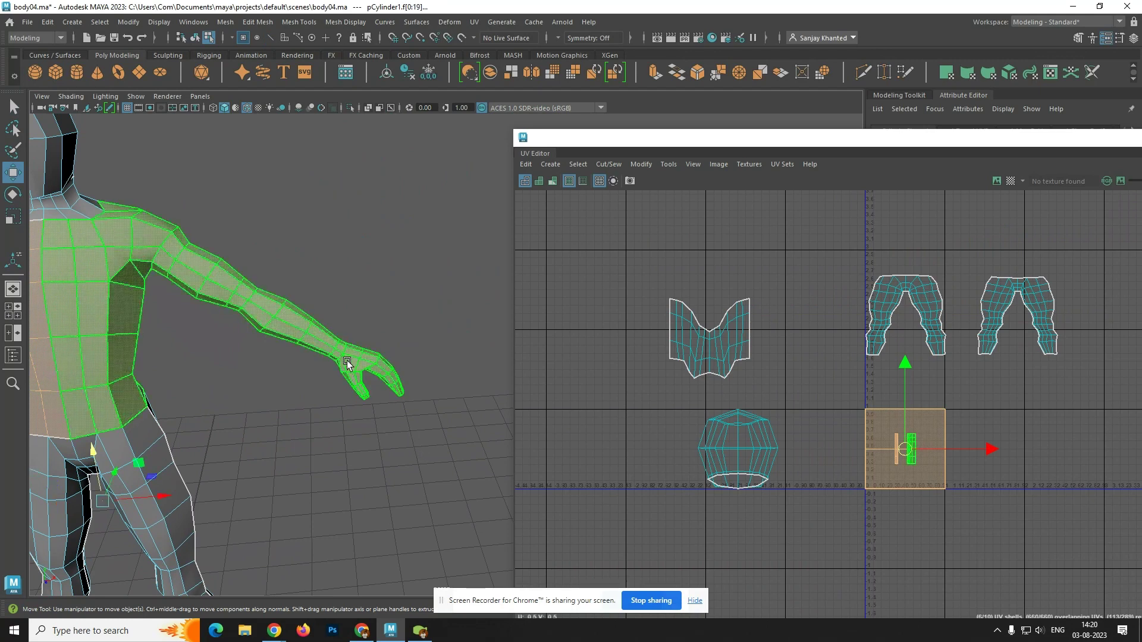
pyautogui.moveTo(348, 360); pyautogui.dragTo(346, 312, button='right')
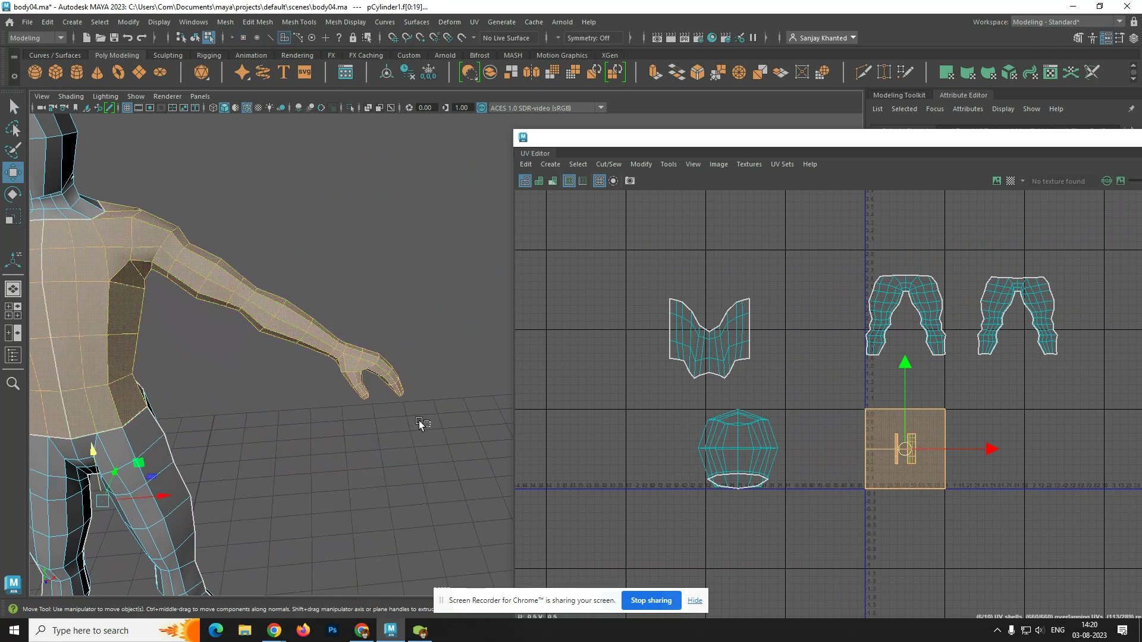
pyautogui.keyDown('ctrl'); pyautogui.moveTo(430, 426); pyautogui.dragTo(364, 349); pyautogui.keyUp('ctrl')
pyautogui.keyDown('ctrl'); pyautogui.moveTo(363, 415); pyautogui.dragTo(346, 369); pyautogui.keyUp('ctrl')
pyautogui.scroll(4, 369, 382)
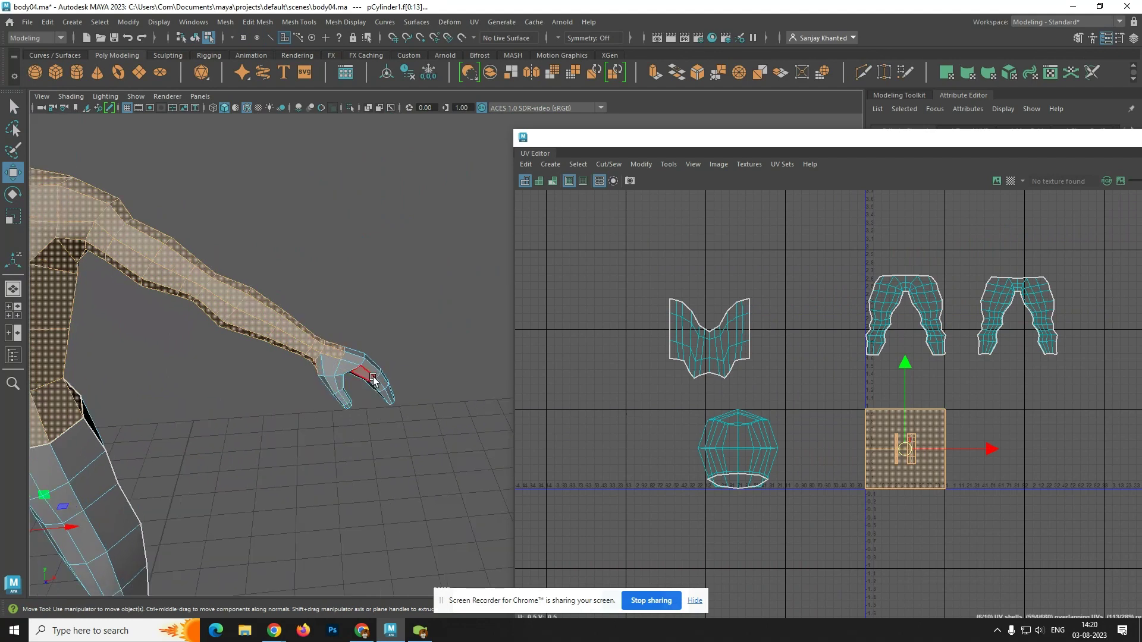
pyautogui.scroll(4, 358, 391)
pyautogui.keyDown('alt'); pyautogui.moveTo(220, 421); pyautogui.dragTo(368, 456, button='middle'); pyautogui.keyUp('alt')
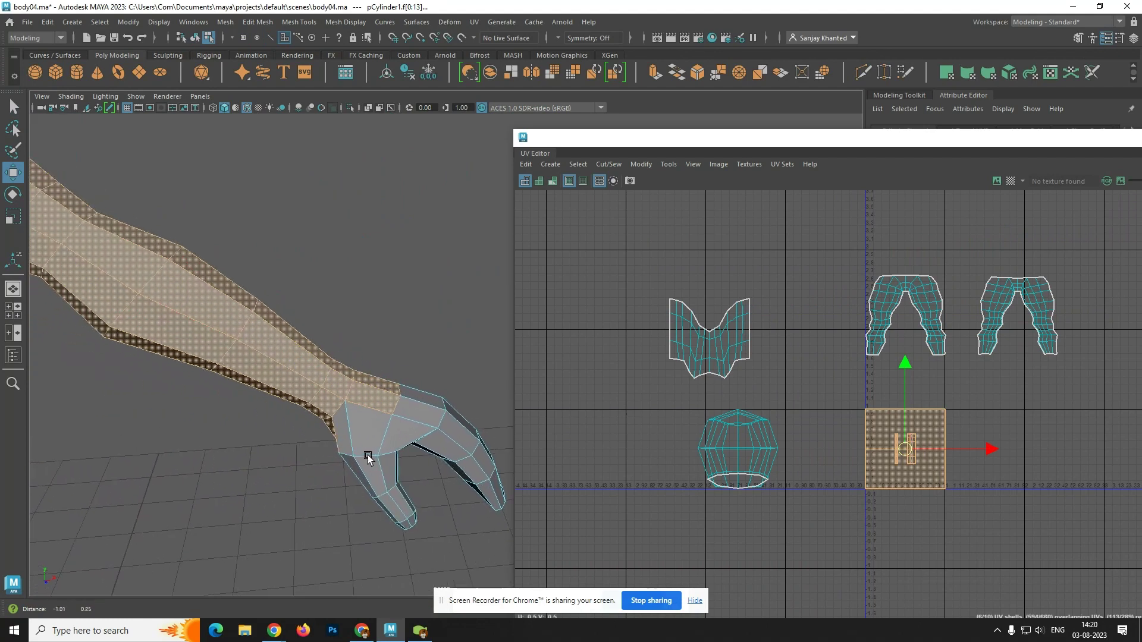
pyautogui.keyDown('ctrl'); pyautogui.click(369, 397); pyautogui.keyUp('ctrl')
pyautogui.keyDown('ctrl'); pyautogui.click(370, 383); pyautogui.keyUp('ctrl')
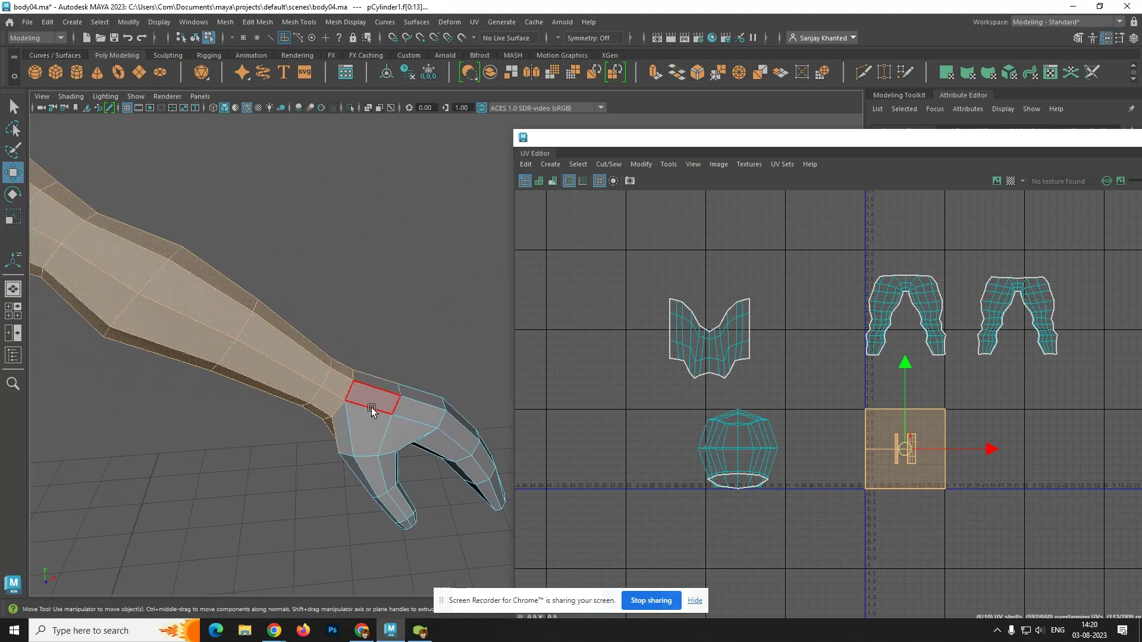
pyautogui.keyDown('ctrl'); pyautogui.click(331, 427); pyautogui.keyUp('ctrl')
pyautogui.keyDown('alt'); pyautogui.moveTo(333, 468); pyautogui.dragTo(377, 510); pyautogui.keyUp('alt')
pyautogui.scroll(-7, 357, 506)
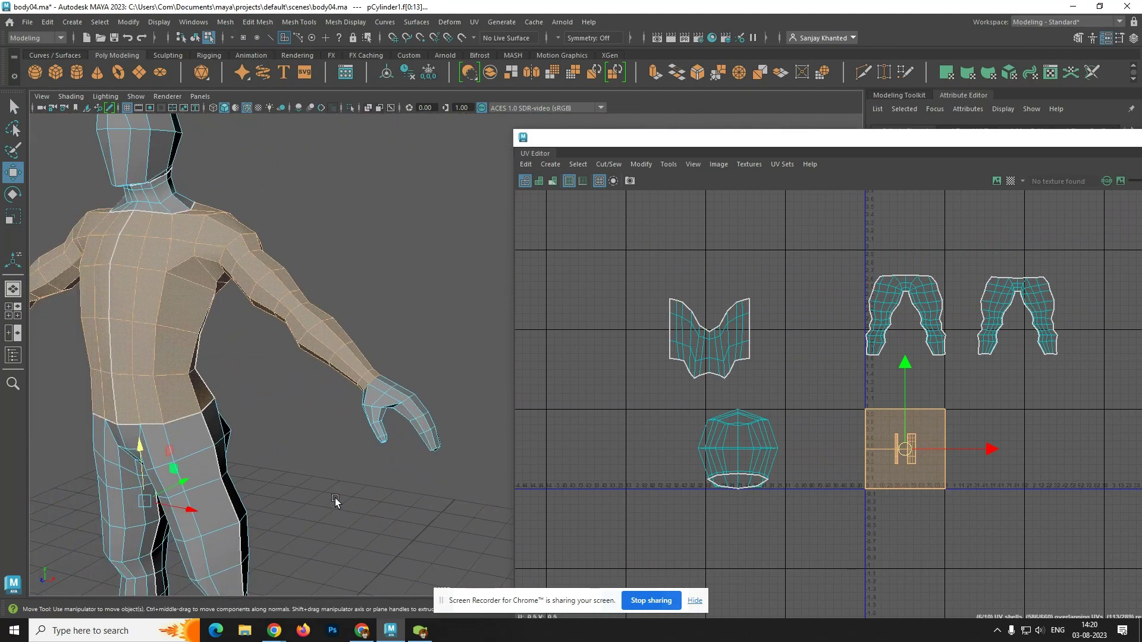
# - Remove the other hand's faces up to the wrist from the selection, keeping the torso, arms and feet selected
pyautogui.keyDown('alt'); pyautogui.moveTo(277, 445); pyautogui.dragTo(438, 431, button='middle'); pyautogui.keyUp('alt')
pyautogui.keyDown('alt'); pyautogui.moveTo(438, 431); pyautogui.dragTo(415, 405); pyautogui.keyUp('alt')
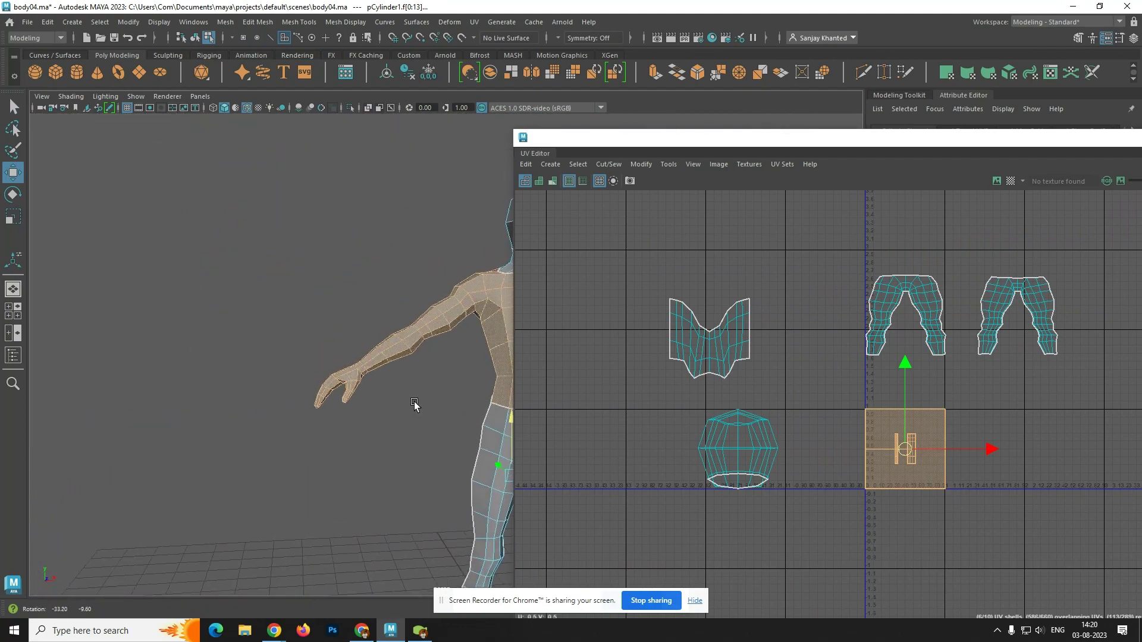
pyautogui.scroll(3, 345, 421)
pyautogui.scroll(2, 344, 421)
pyautogui.moveTo(189, 391); pyautogui.dragTo(276, 462)
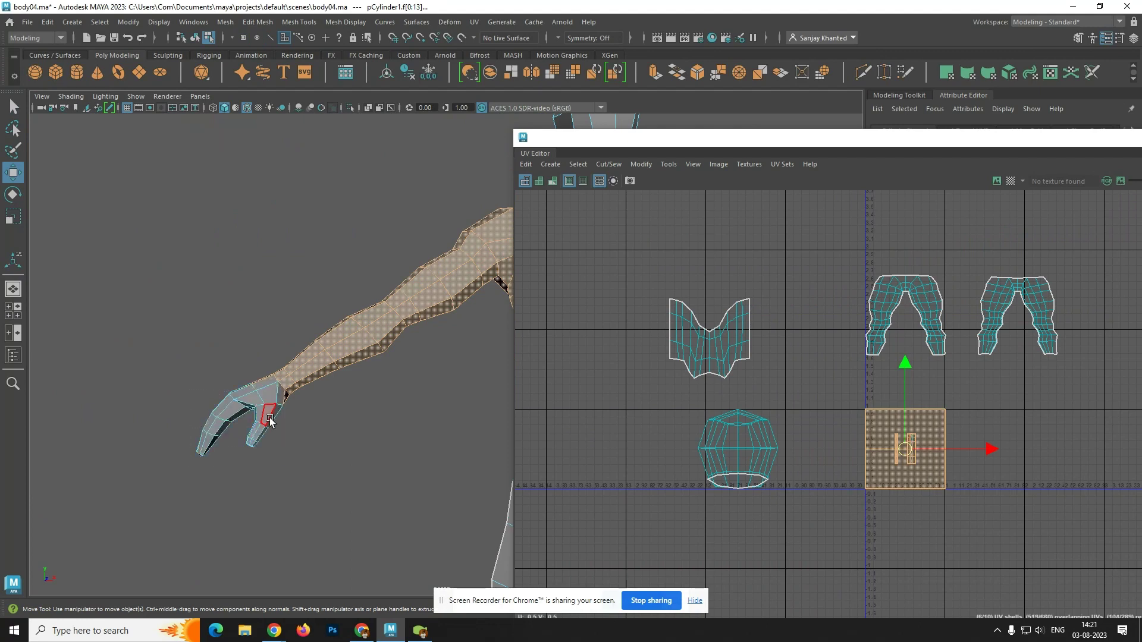
pyautogui.keyDown('alt'); pyautogui.moveTo(280, 416); pyautogui.dragTo(369, 459); pyautogui.keyUp('alt')
pyautogui.scroll(-3, 275, 416)
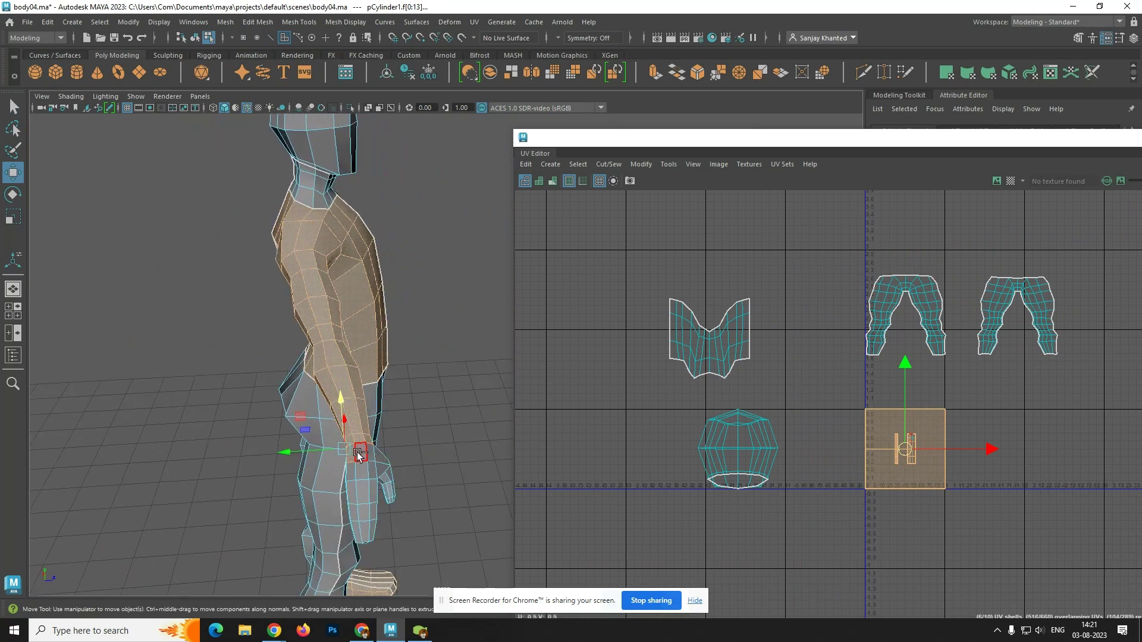
pyautogui.keyDown('alt'); pyautogui.moveTo(355, 496); pyautogui.dragTo(369, 401); pyautogui.keyUp('alt')
pyautogui.scroll(2, 364, 439)
pyautogui.keyDown('alt'); pyautogui.moveTo(402, 310); pyautogui.dragTo(180, 412); pyautogui.keyUp('alt')
pyautogui.scroll(-6, 179, 412)
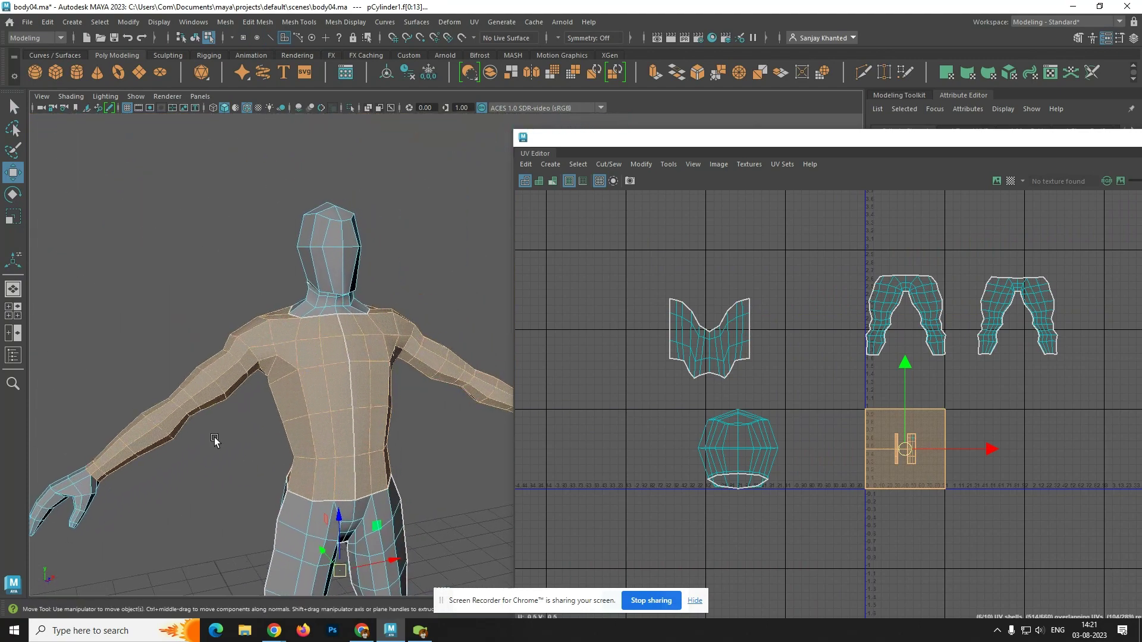
# - Planar-map the selected faces from the Z axis with bounding-box fit, move their shells beside the 0–1 tile, and clear the selection
pyautogui.keyDown('alt'); pyautogui.moveTo(383, 413); pyautogui.dragTo(380, 429, button='middle'); pyautogui.keyUp('alt')
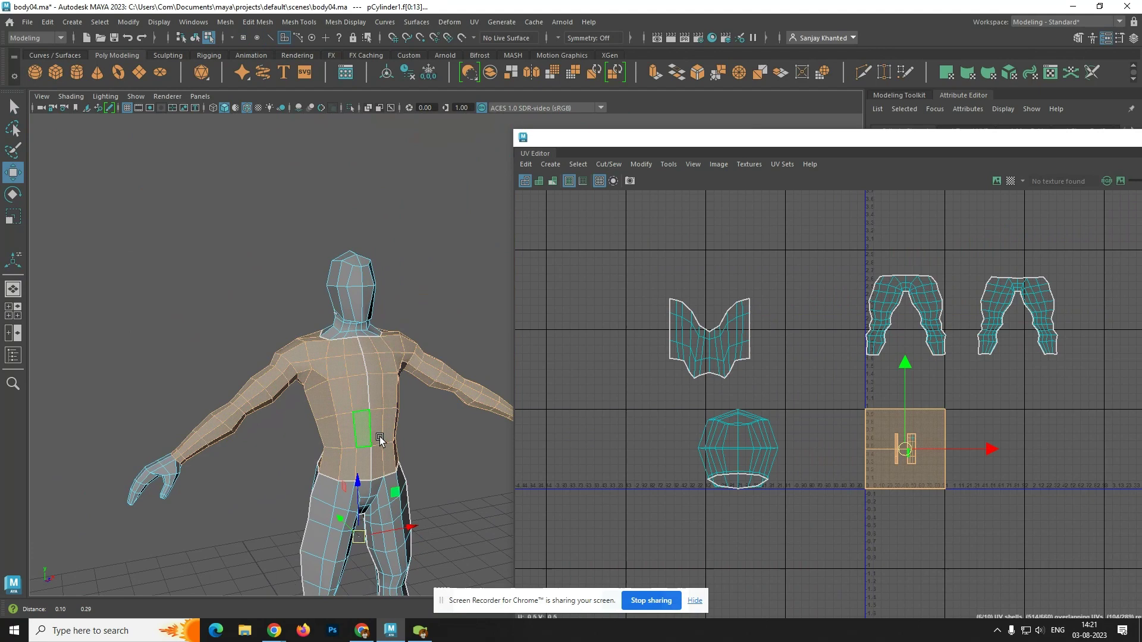
pyautogui.click(557, 168)
pyautogui.click(662, 260)
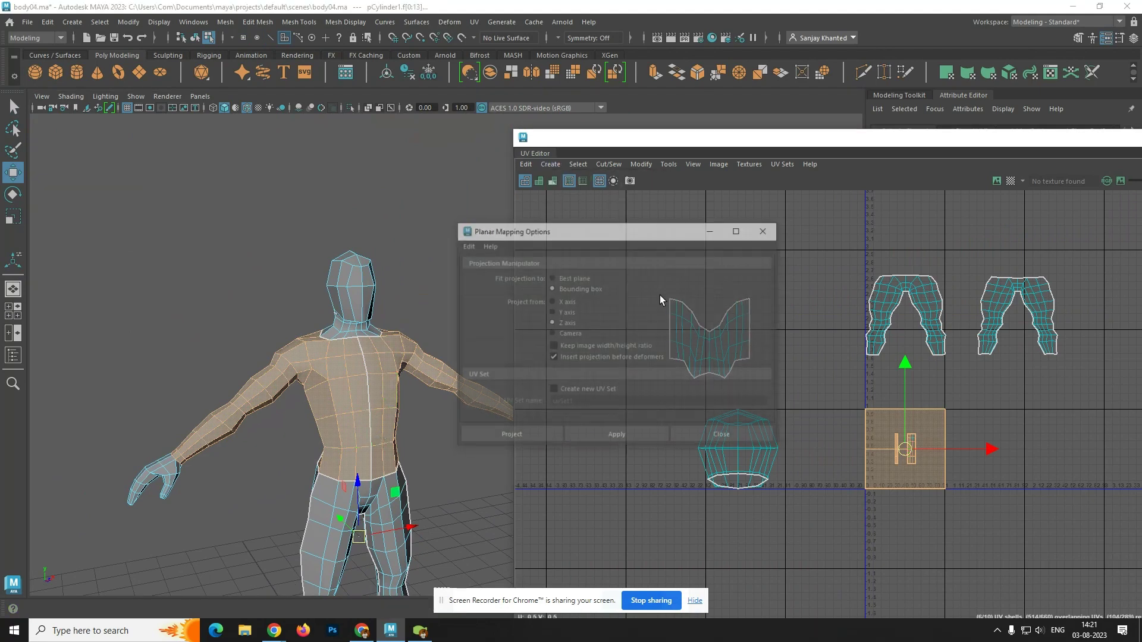
pyautogui.click(515, 439)
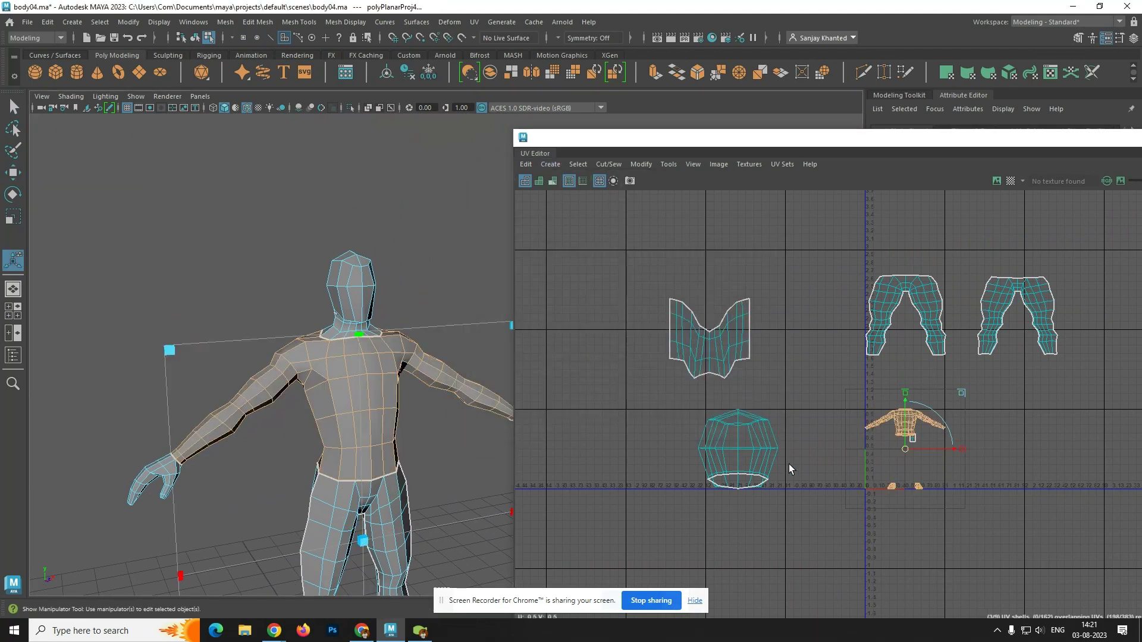
pyautogui.keyDown('alt'); pyautogui.moveTo(358, 402); pyautogui.dragTo(226, 393, button='middle'); pyautogui.keyUp('alt')
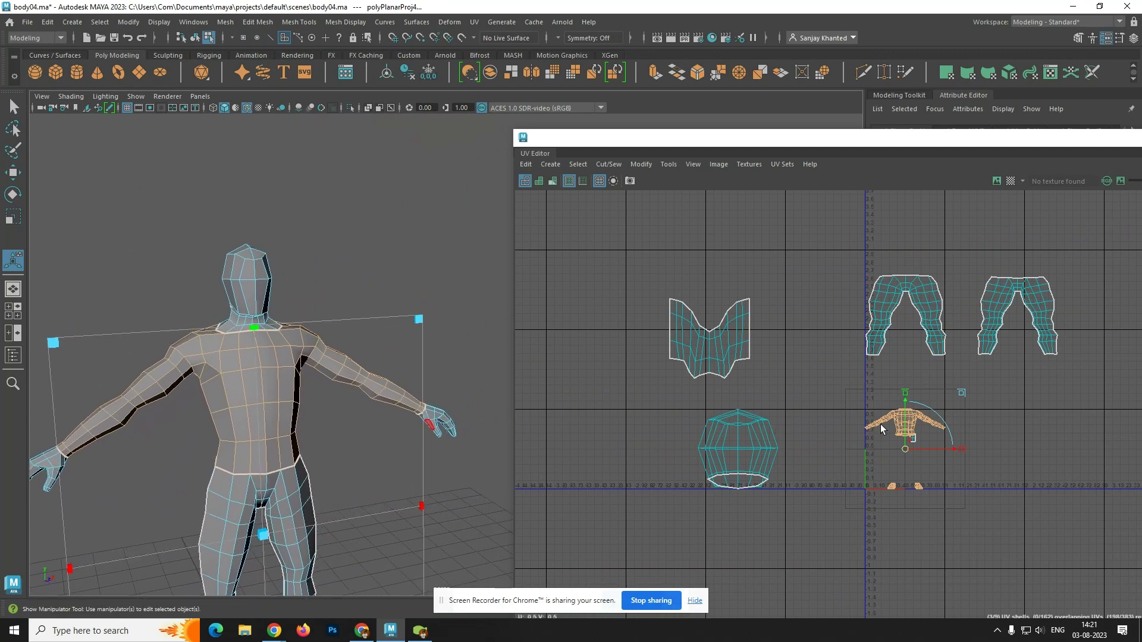
pyautogui.moveTo(951, 448); pyautogui.dragTo(1070, 450)
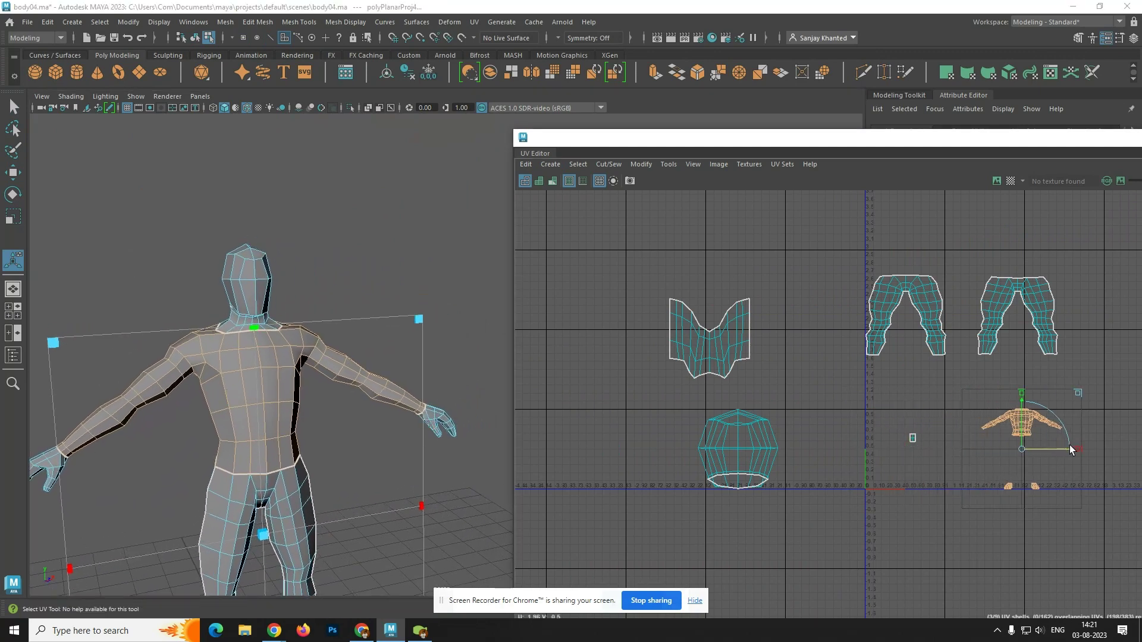
pyautogui.click(386, 260)
# - Examine the shoulders, underarms and sides of the torso and arms from several angles
pyautogui.keyDown('alt'); pyautogui.moveTo(285, 384); pyautogui.dragTo(346, 385); pyautogui.keyUp('alt')
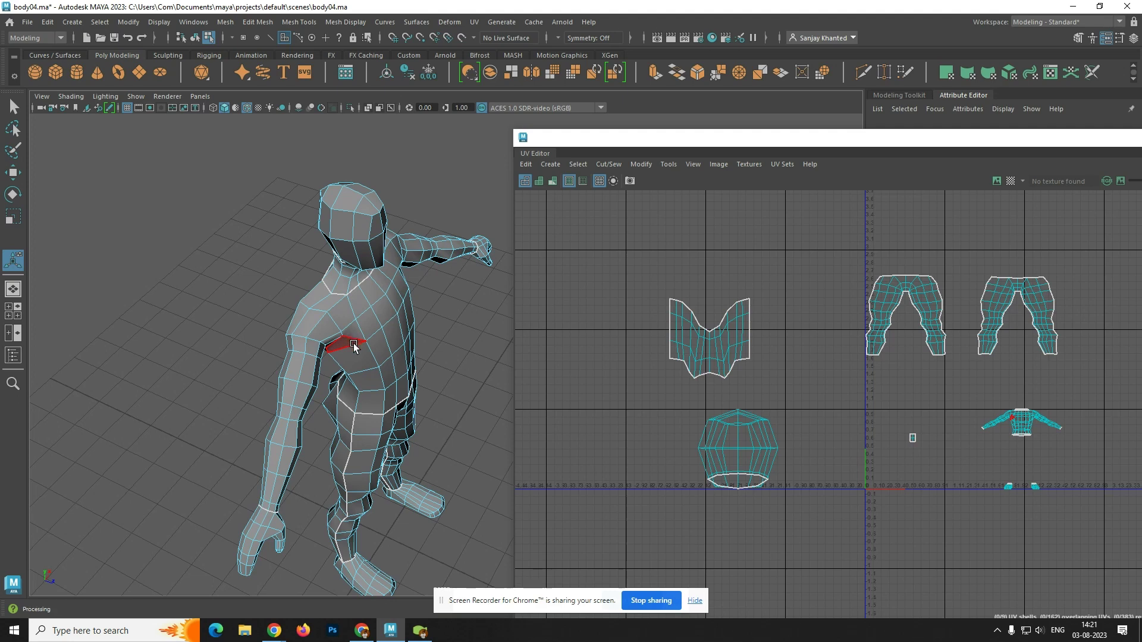
pyautogui.moveTo(351, 351)
pyautogui.keyDown('alt'); pyautogui.mouseDown()
pyautogui.moveTo(369, 262)
pyautogui.moveTo(334, 361)
pyautogui.mouseUp(); pyautogui.keyUp('alt')
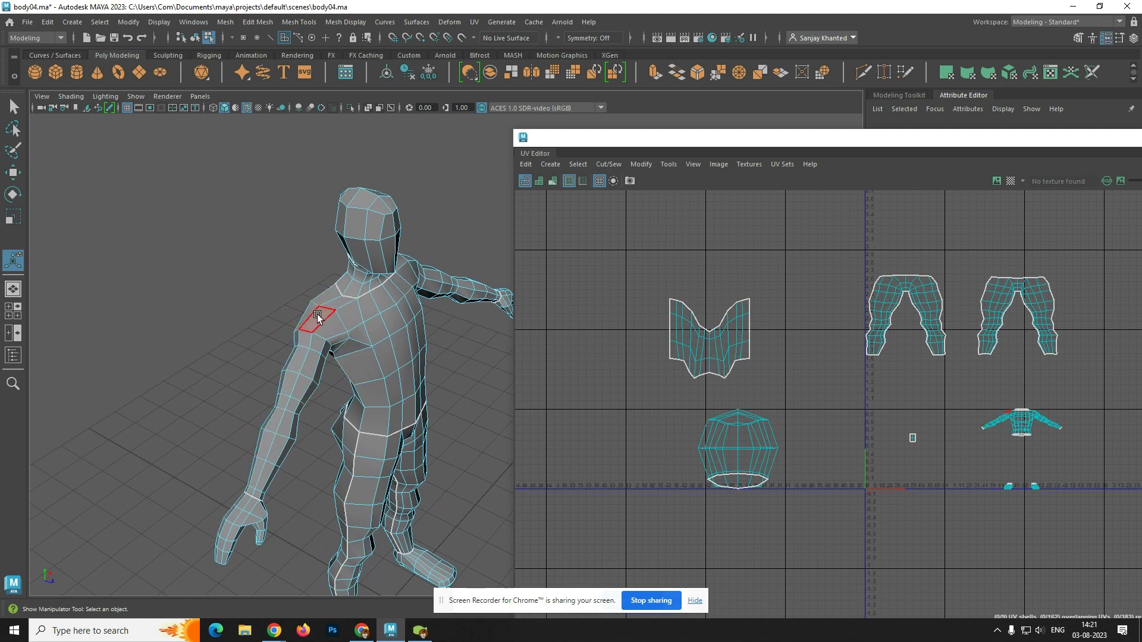
pyautogui.keyDown('alt'); pyautogui.moveTo(311, 321); pyautogui.dragTo(377, 326); pyautogui.keyUp('alt')
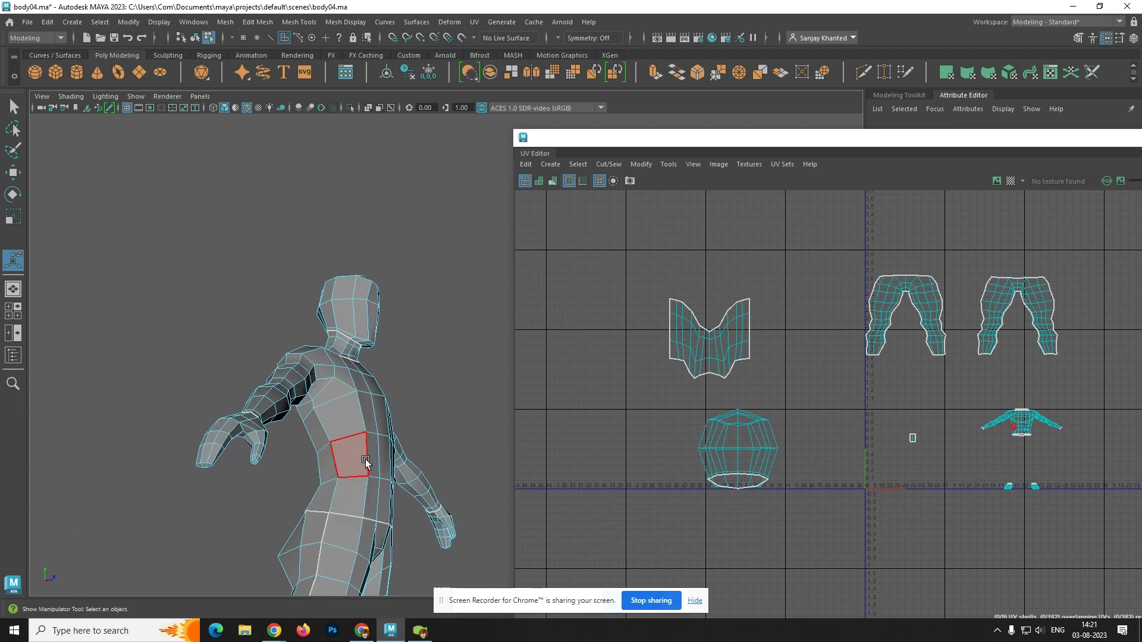
pyautogui.keyDown('alt'); pyautogui.moveTo(336, 463); pyautogui.dragTo(366, 458); pyautogui.keyUp('alt')
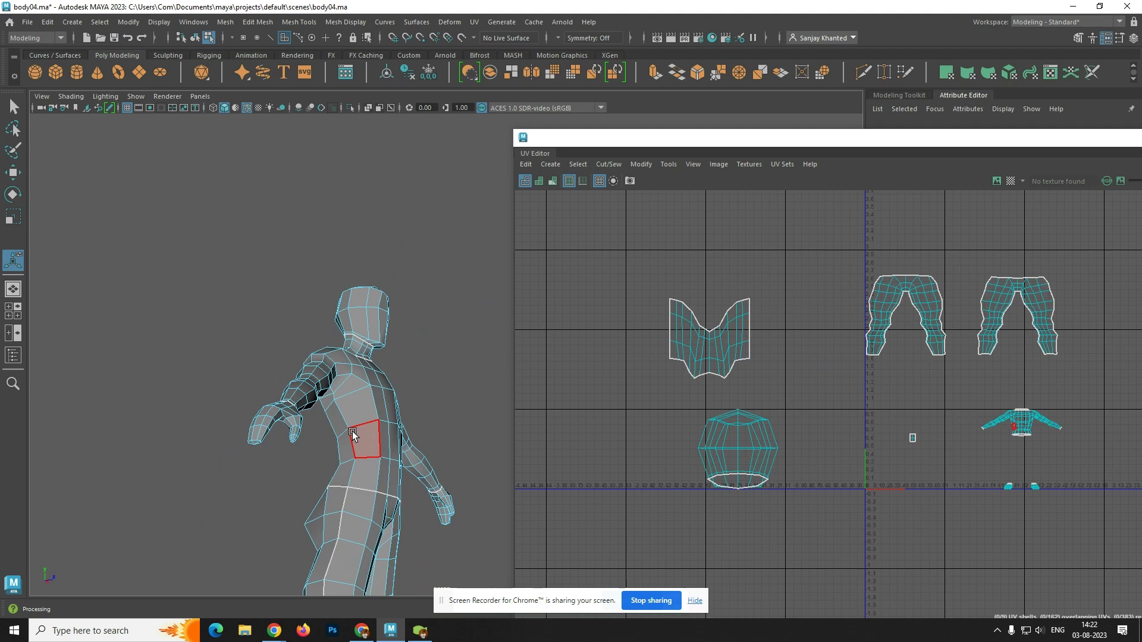
pyautogui.keyDown('alt'); pyautogui.moveTo(357, 420); pyautogui.dragTo(312, 358); pyautogui.keyUp('alt')
pyautogui.scroll(3, 376, 350)
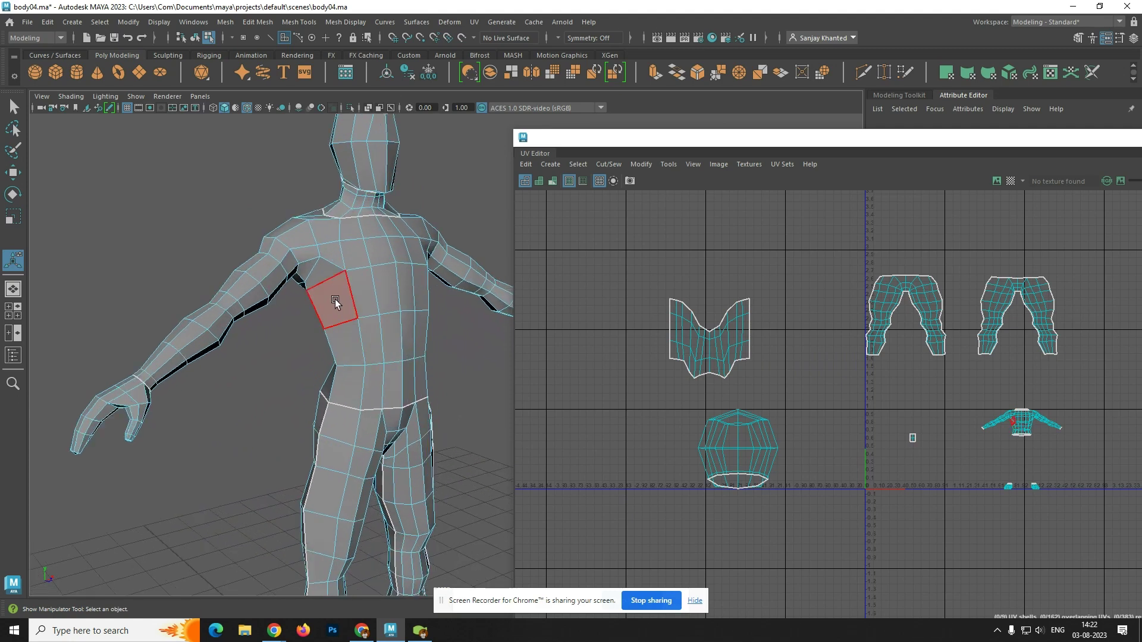
# - In edge mode, select the vertical edges down one side of the torso from the underarm to the waist
pyautogui.moveTo(333, 289); pyautogui.dragTo(334, 245, button='right')
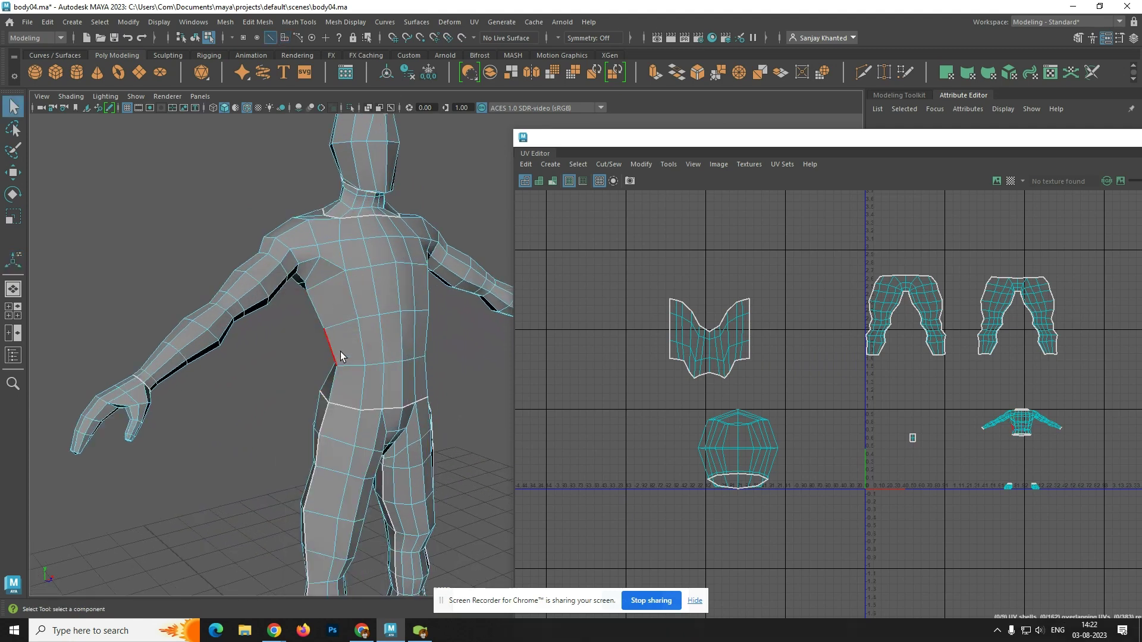
pyautogui.keyDown('alt'); pyautogui.moveTo(340, 351); pyautogui.dragTo(342, 354); pyautogui.keyUp('alt')
pyautogui.keyDown('alt'); pyautogui.moveTo(345, 302); pyautogui.dragTo(355, 376); pyautogui.keyUp('alt')
pyautogui.click(326, 397)
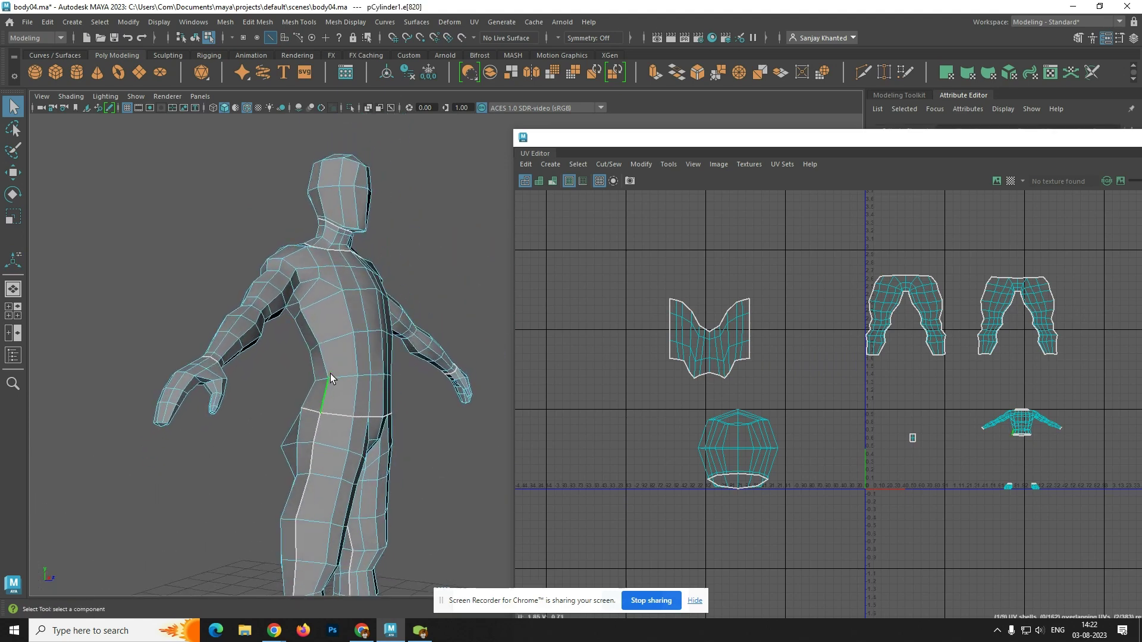
pyautogui.keyDown('shift'); pyautogui.doubleClick(322, 359); pyautogui.keyUp('shift')
pyautogui.moveTo(1086, 260); pyautogui.dragTo(825, 375)
pyautogui.keyDown('alt'); pyautogui.moveTo(505, 372); pyautogui.dragTo(236, 404); pyautogui.keyUp('alt')
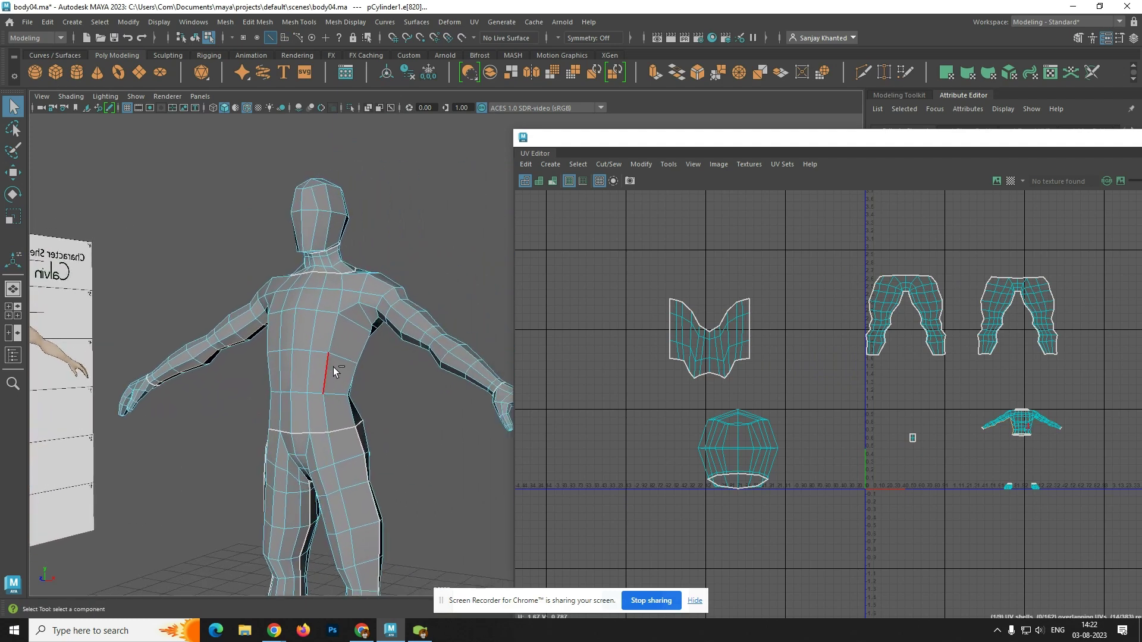
# - Add the side edges on the other side of the torso and the underside edges of both arms to the selection
pyautogui.click(366, 358)
pyautogui.moveTo(1092, 251); pyautogui.dragTo(830, 370)
pyautogui.scroll(2, 1036, 433)
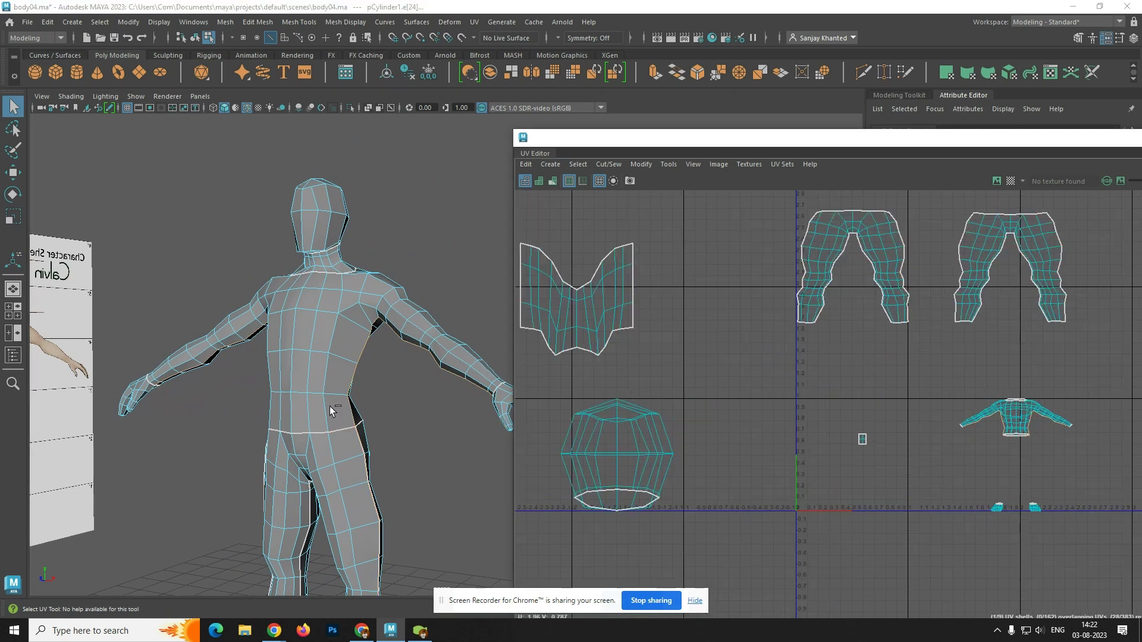
pyautogui.keyDown('alt'); pyautogui.moveTo(329, 406); pyautogui.dragTo(443, 367); pyautogui.keyUp('alt')
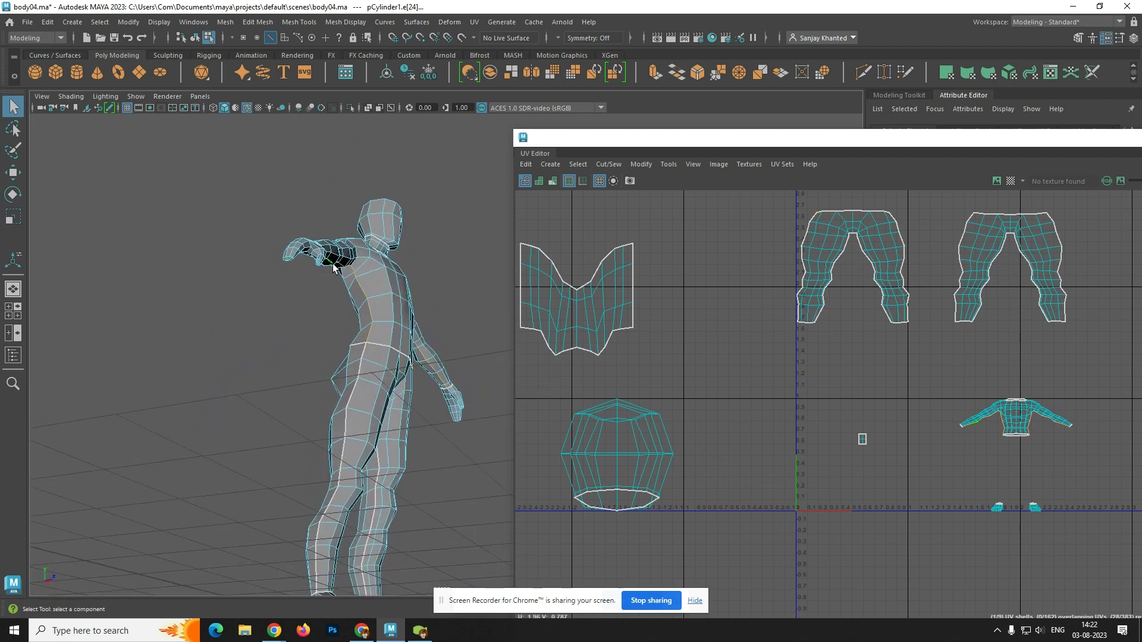
pyautogui.keyDown('alt'); pyautogui.moveTo(333, 268); pyautogui.dragTo(298, 375); pyautogui.keyUp('alt')
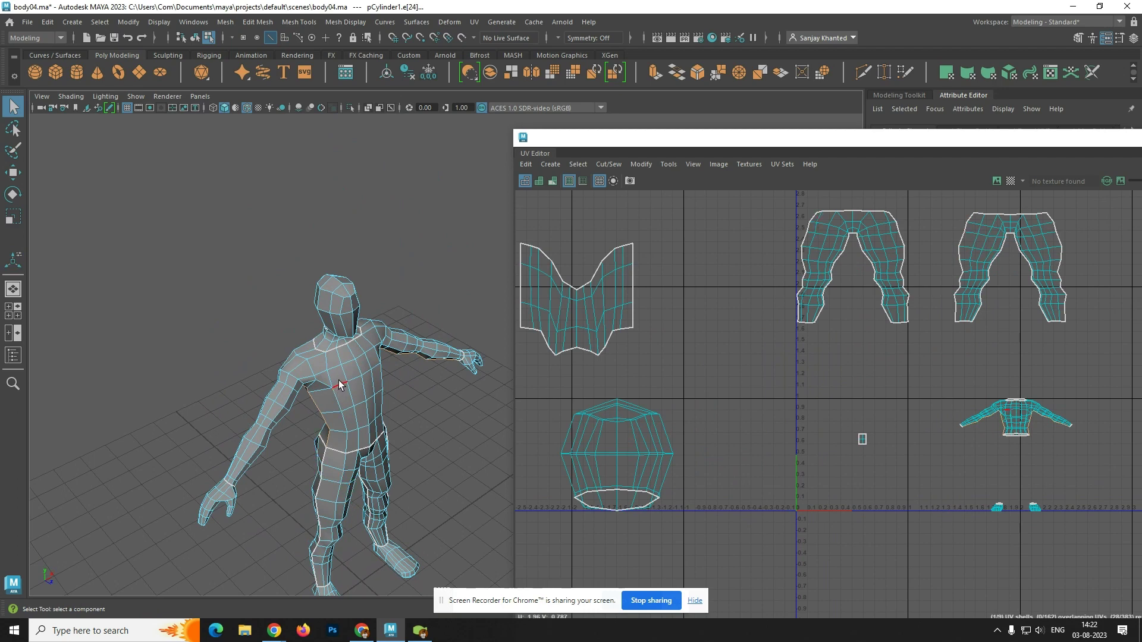
pyautogui.keyDown('alt'); pyautogui.moveTo(345, 382); pyautogui.dragTo(316, 367); pyautogui.keyUp('alt')
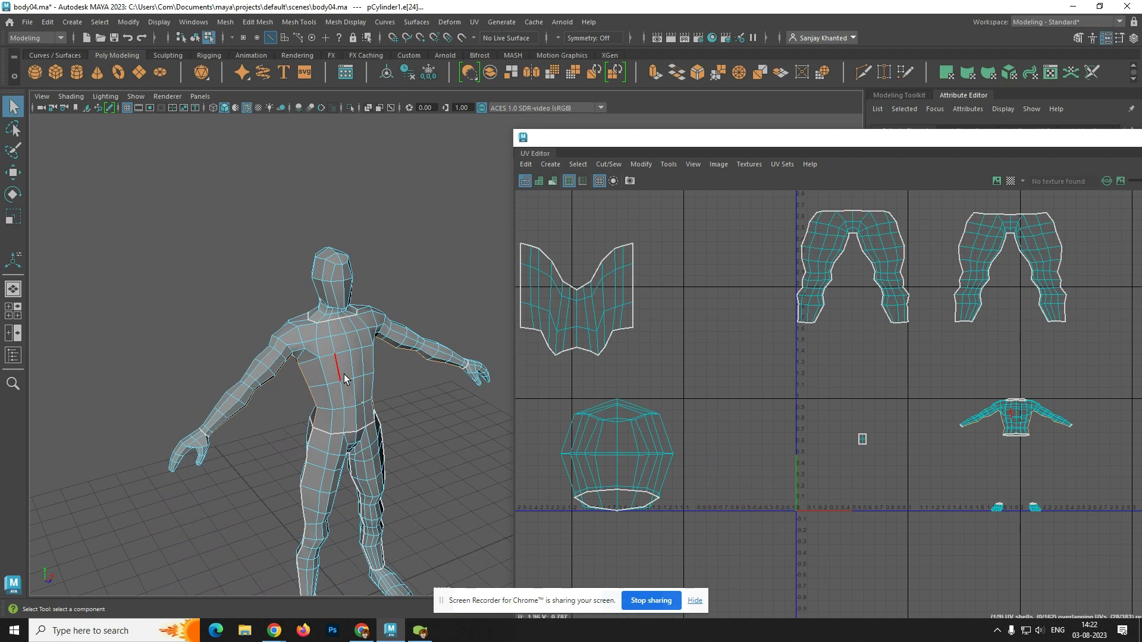
pyautogui.keyDown('alt'); pyautogui.moveTo(344, 376); pyautogui.dragTo(323, 365); pyautogui.keyUp('alt')
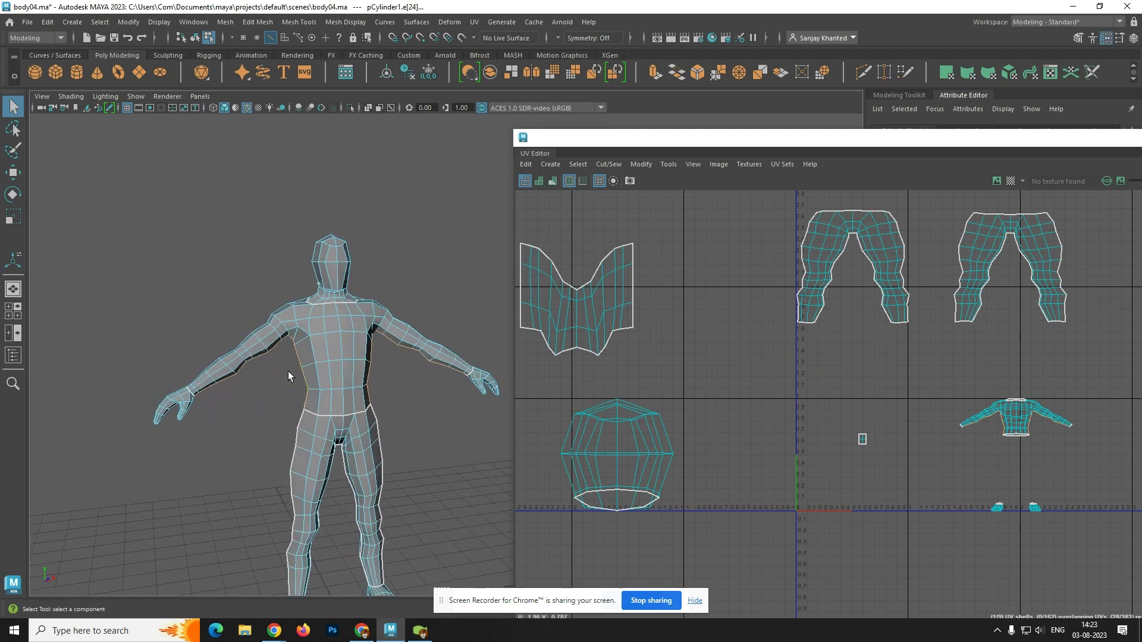
# - Remove the forearm underside edges of both arms from the selection, keeping the torso side edges selected
pyautogui.keyDown('alt'); pyautogui.moveTo(287, 371); pyautogui.dragTo(243, 376); pyautogui.keyUp('alt')
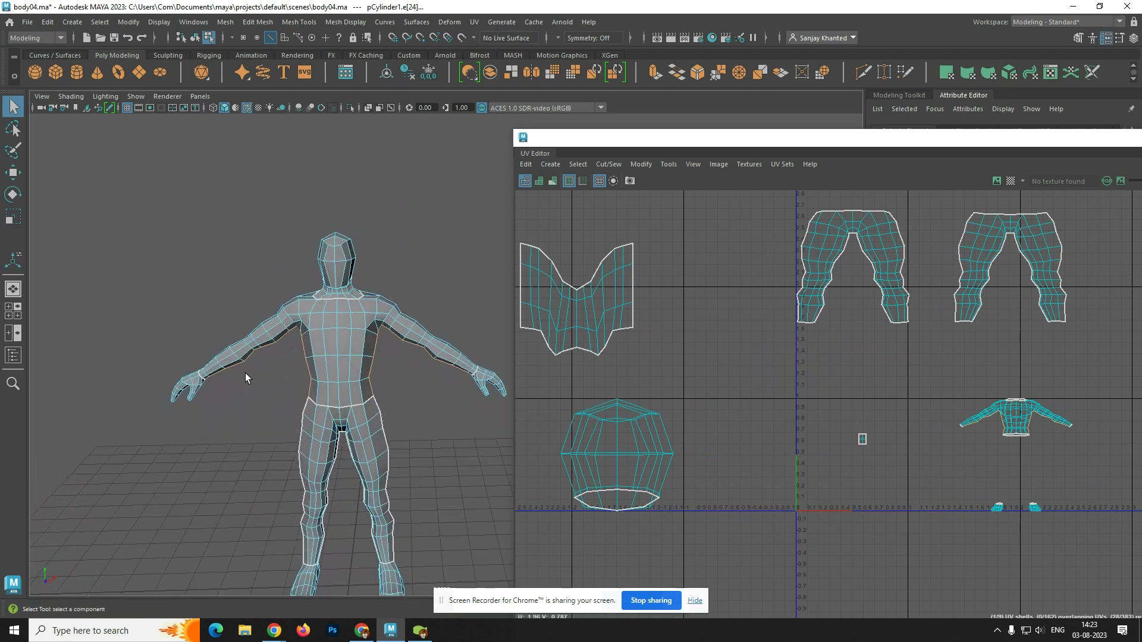
pyautogui.scroll(3, 247, 367)
pyautogui.scroll(3, 355, 336)
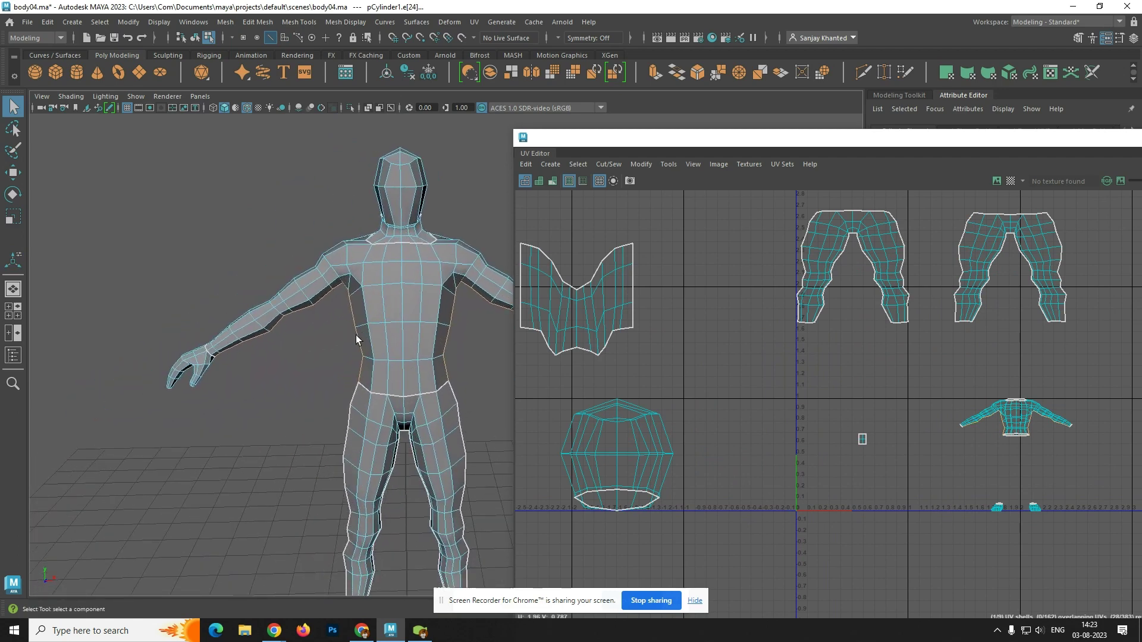
pyautogui.keyDown('alt'); pyautogui.moveTo(355, 334); pyautogui.dragTo(370, 380, button='middle'); pyautogui.keyUp('alt')
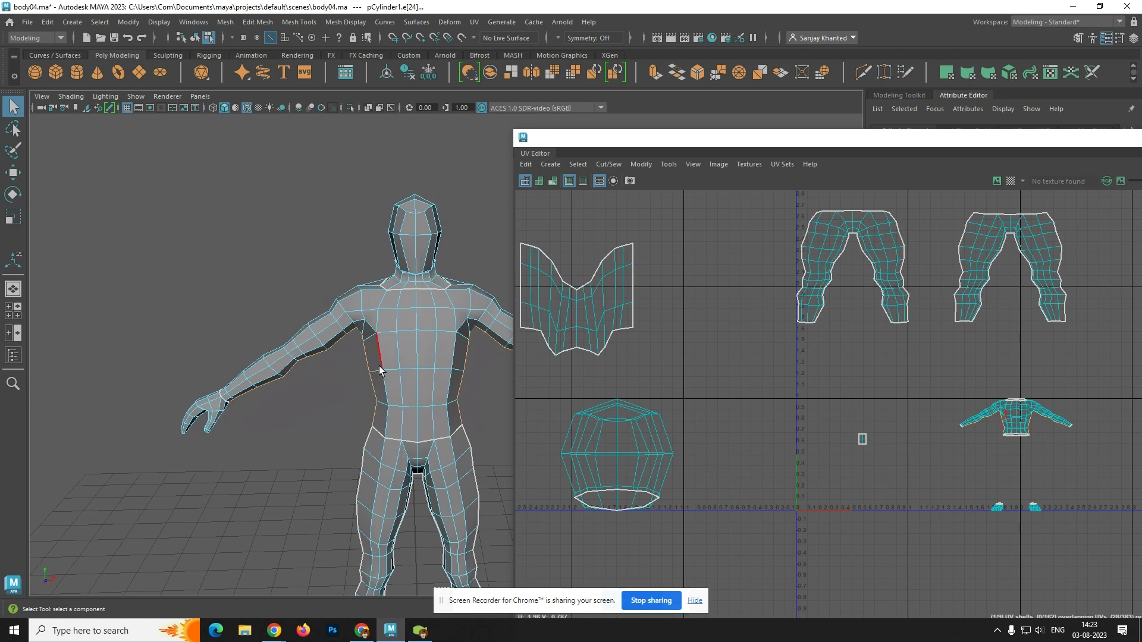
pyautogui.keyDown('alt'); pyautogui.moveTo(379, 366); pyautogui.dragTo(298, 355); pyautogui.keyUp('alt')
pyautogui.keyDown('alt'); pyautogui.moveTo(298, 355); pyautogui.dragTo(390, 351, button='middle'); pyautogui.keyUp('alt')
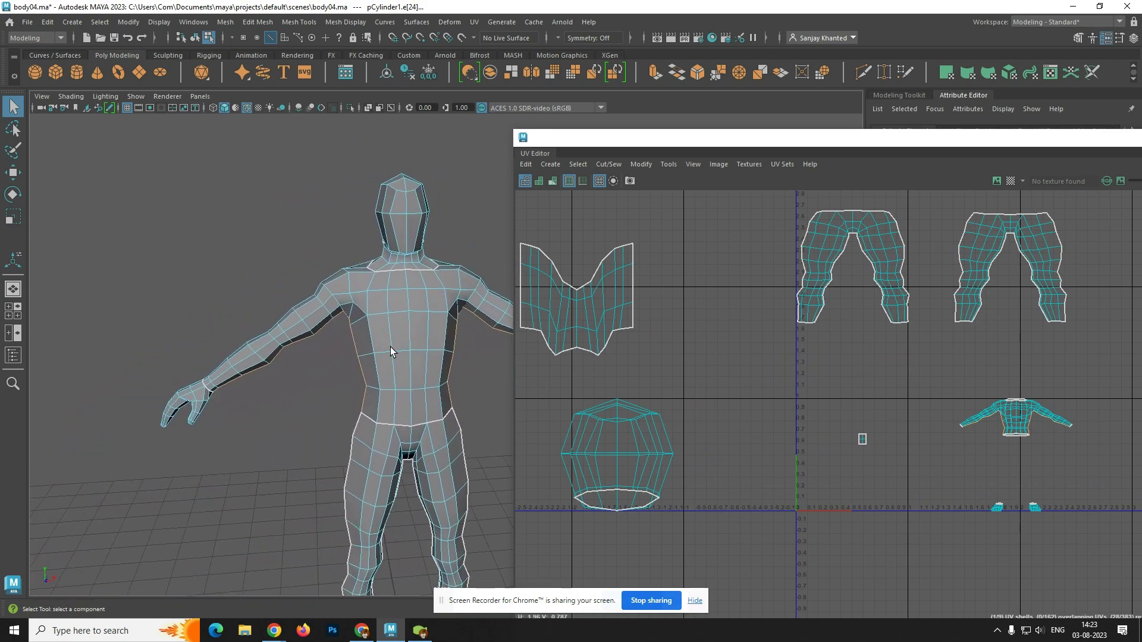
pyautogui.keyDown('ctrl'); pyautogui.moveTo(269, 391); pyautogui.dragTo(188, 331); pyautogui.keyUp('ctrl')
pyautogui.keyDown('ctrl'); pyautogui.moveTo(289, 365); pyautogui.dragTo(276, 343); pyautogui.keyUp('ctrl')
pyautogui.keyDown('alt'); pyautogui.moveTo(380, 375); pyautogui.dragTo(167, 363); pyautogui.keyUp('alt')
pyautogui.keyDown('ctrl'); pyautogui.moveTo(371, 369); pyautogui.dragTo(282, 322); pyautogui.keyUp('ctrl')
pyautogui.keyDown('alt'); pyautogui.moveTo(274, 362); pyautogui.dragTo(384, 386); pyautogui.keyUp('alt')
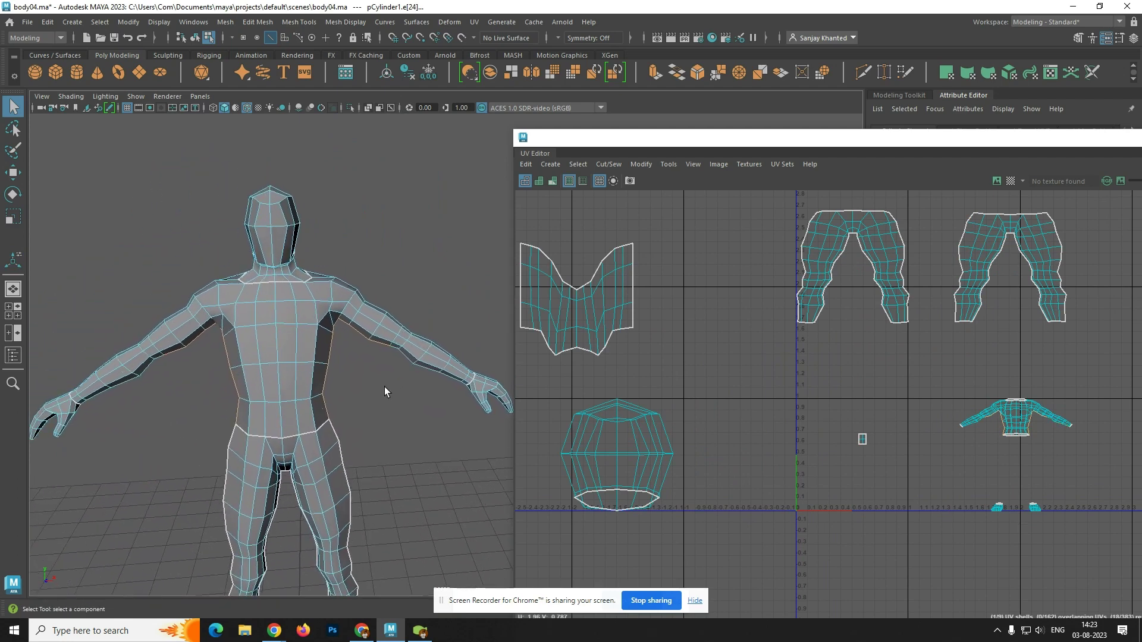
# - Complete the underarm and elbow edge selection on both arms, and cut the UVs along it and the torso sides
pyautogui.scroll(-2, 385, 386)
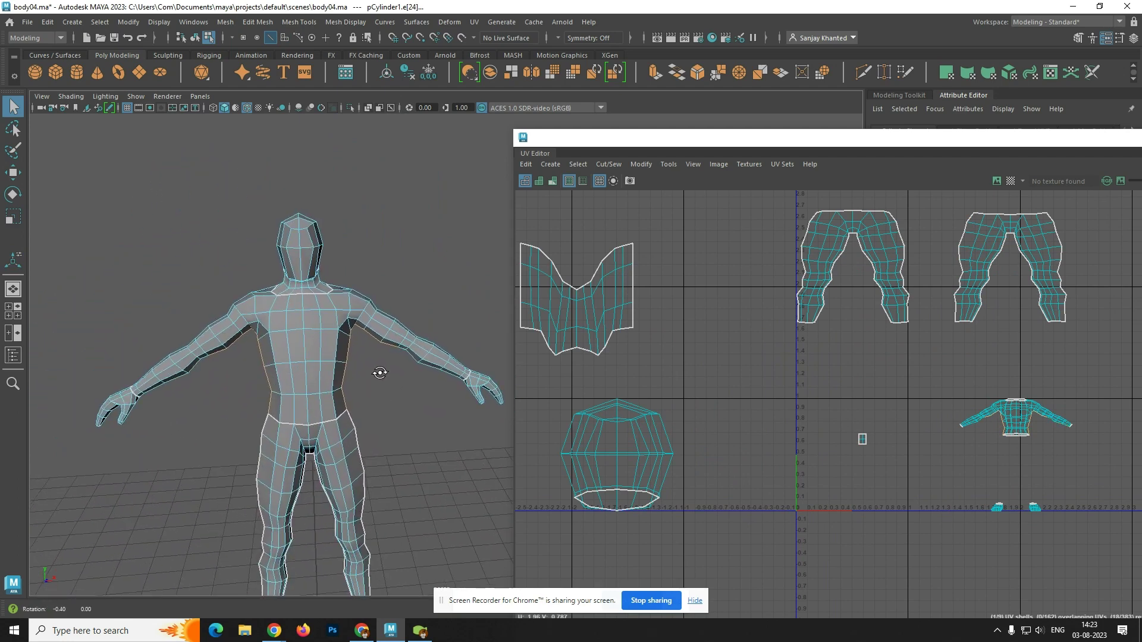
pyautogui.keyDown('alt'); pyautogui.moveTo(380, 375); pyautogui.dragTo(352, 436); pyautogui.keyUp('alt')
pyautogui.scroll(3, 397, 358)
pyautogui.scroll(3, 397, 357)
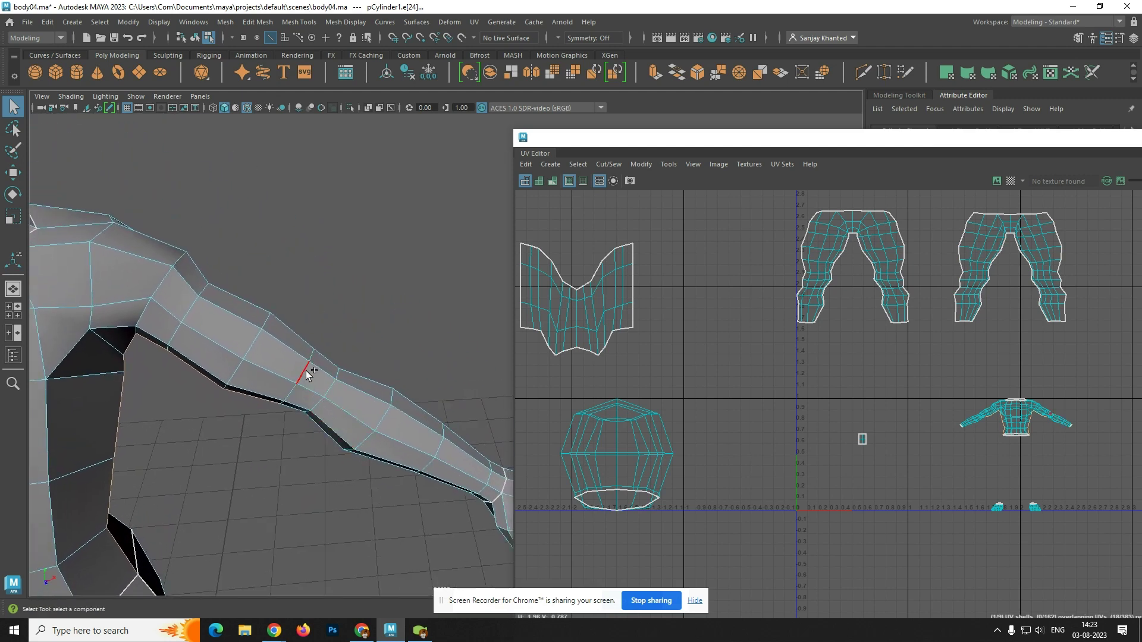
pyautogui.scroll(-5, 306, 381)
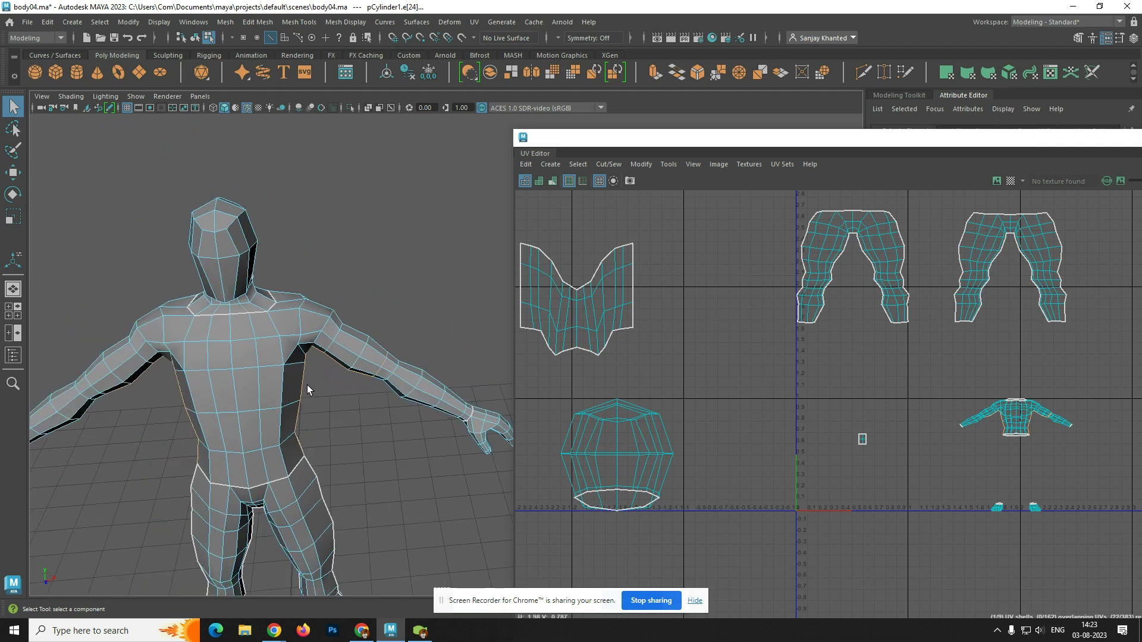
pyautogui.keyDown('alt'); pyautogui.moveTo(307, 384); pyautogui.dragTo(451, 408); pyautogui.keyUp('alt')
pyautogui.scroll(-2, 236, 379)
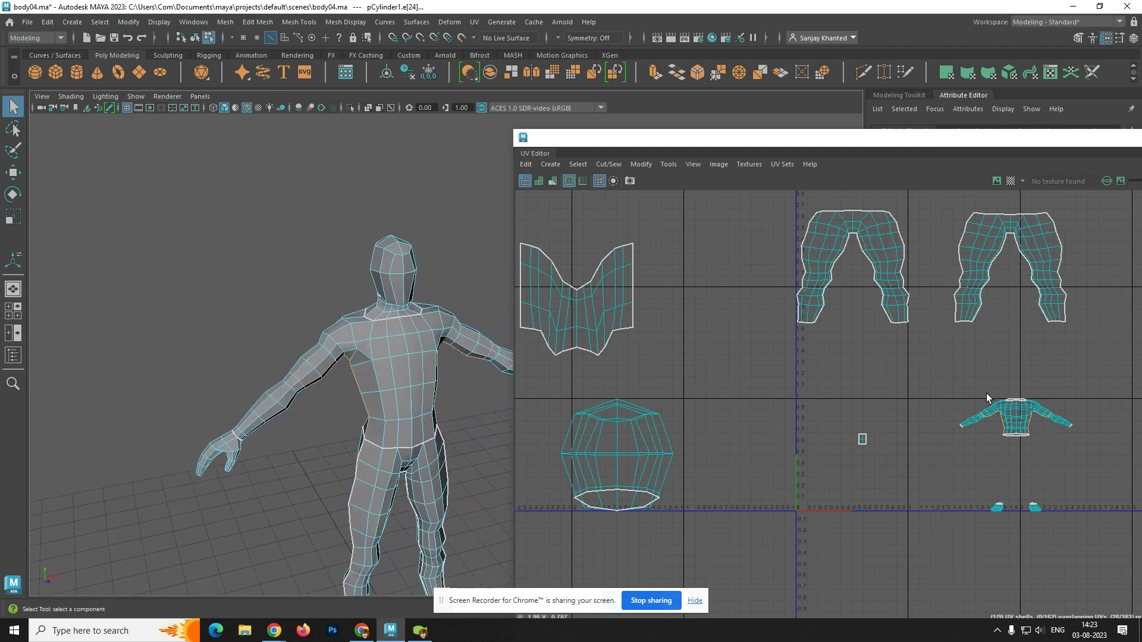
pyautogui.click(608, 165)
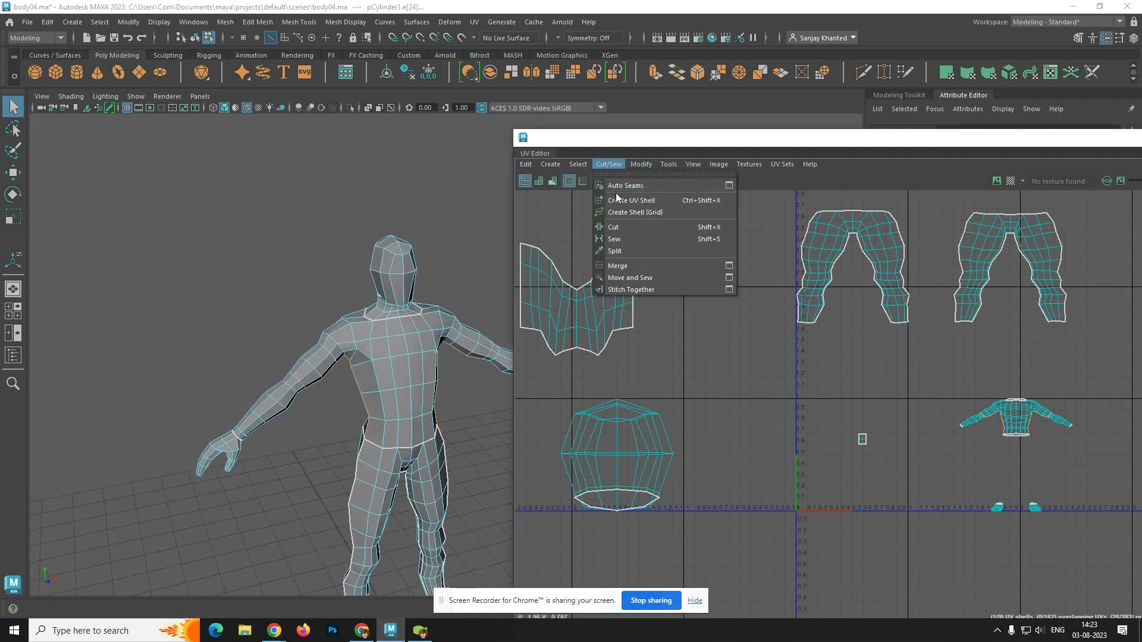
pyautogui.click(637, 227)
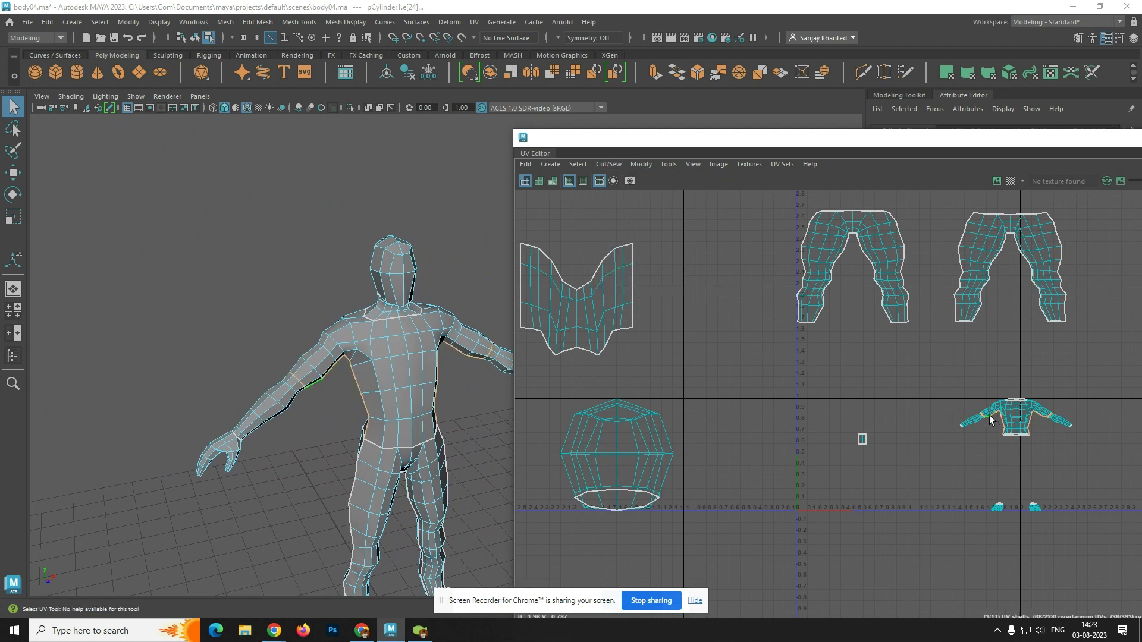
# - Move the torso and upper-arm shell away from the forearm shells, placing it below the leg shell near the 0–1 tile, and clear the selection
pyautogui.moveTo(1016, 409); pyautogui.dragTo(969, 394, button='right')
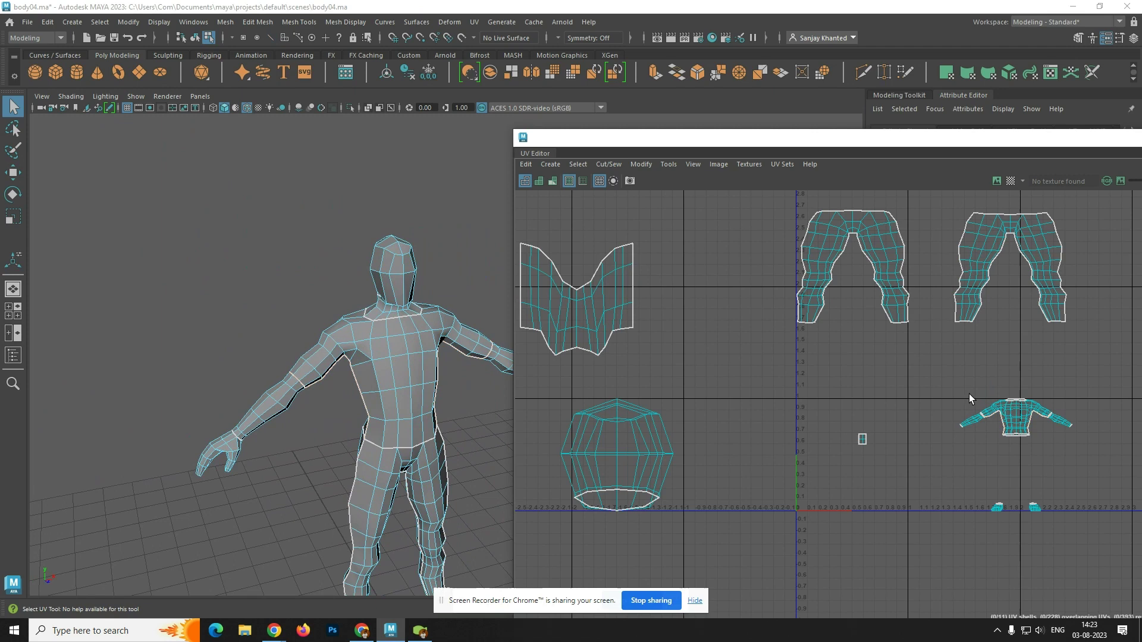
pyautogui.click(1014, 421)
pyautogui.press('w')
pyautogui.moveTo(1015, 418); pyautogui.dragTo(866, 396)
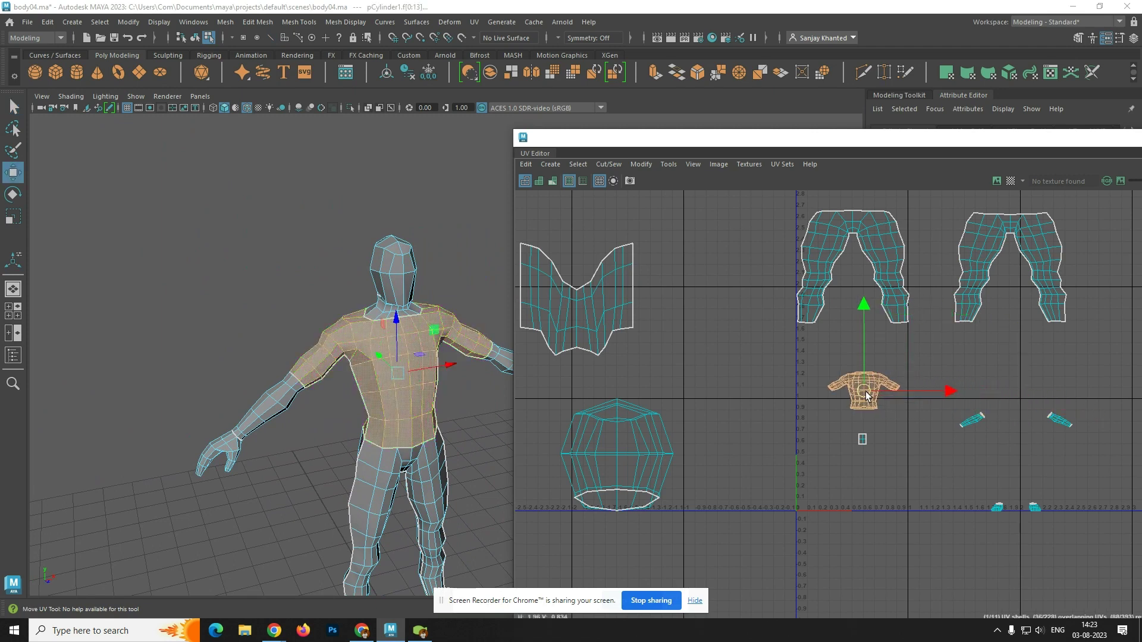
pyautogui.click(901, 438)
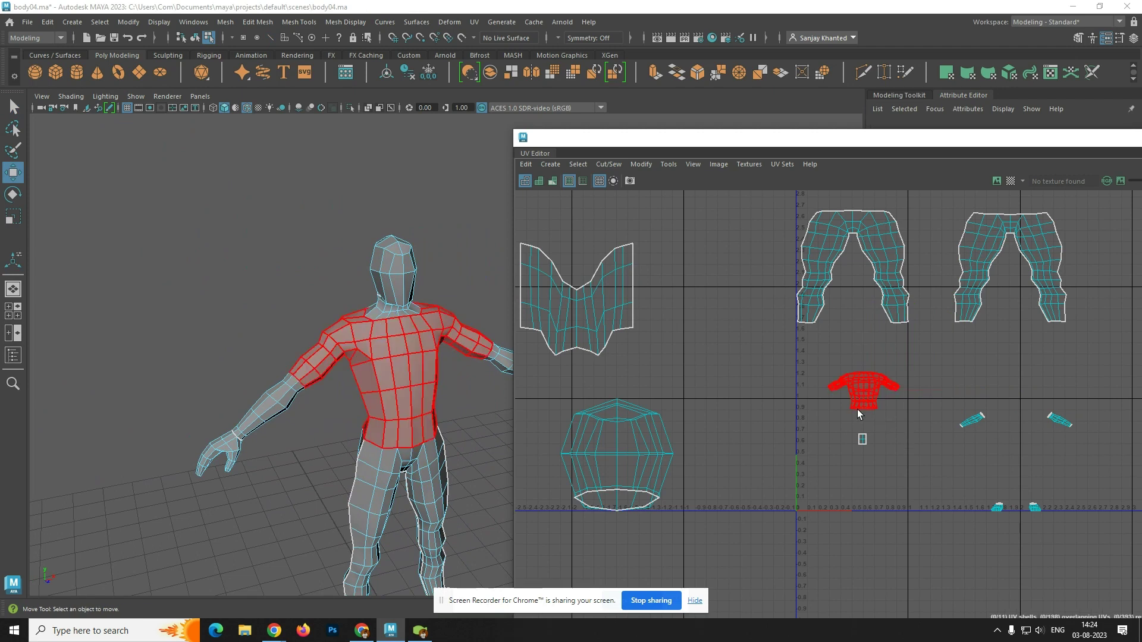
pyautogui.scroll(2, 858, 408)
pyautogui.scroll(-4, 858, 405)
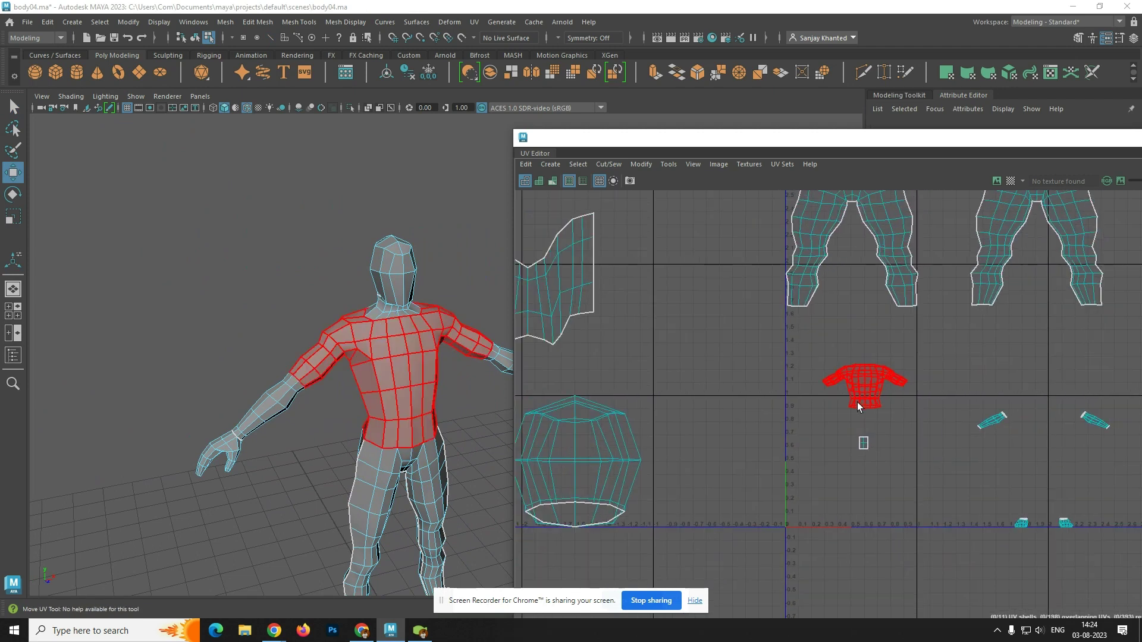
pyautogui.scroll(2, 875, 404)
pyautogui.keyDown('alt'); pyautogui.moveTo(898, 410); pyautogui.dragTo(879, 451, button='middle'); pyautogui.keyUp('alt')
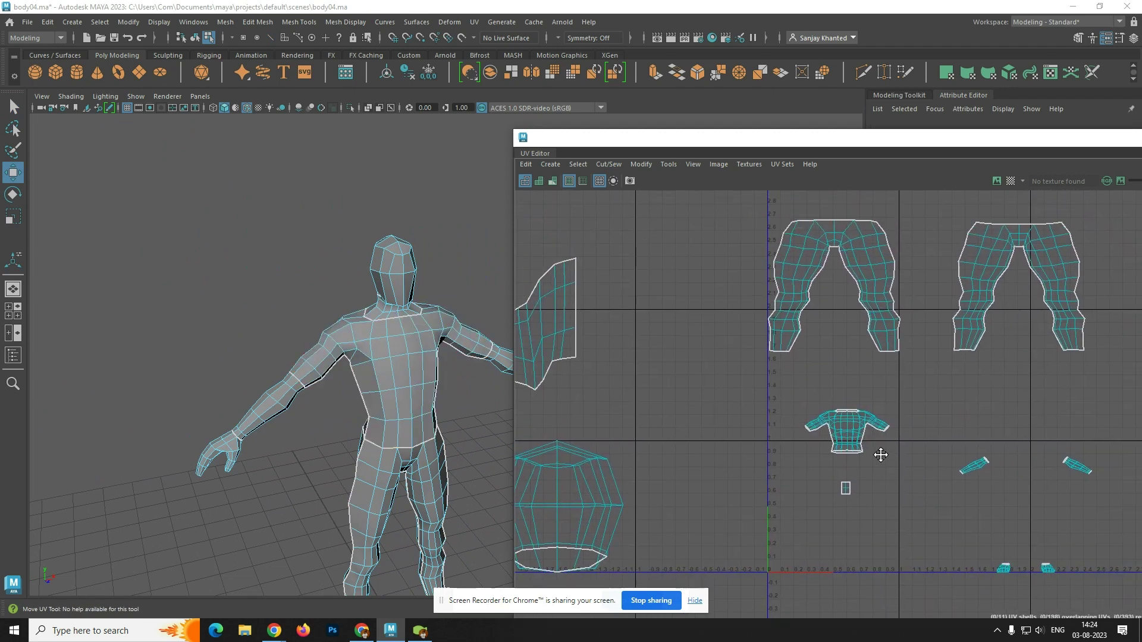
# - In edge mode, select the top edges of one shoulder, starting at the neckline and running outward
pyautogui.keyDown('alt'); pyautogui.moveTo(359, 377); pyautogui.dragTo(326, 403); pyautogui.keyUp('alt')
pyautogui.scroll(3, 349, 355)
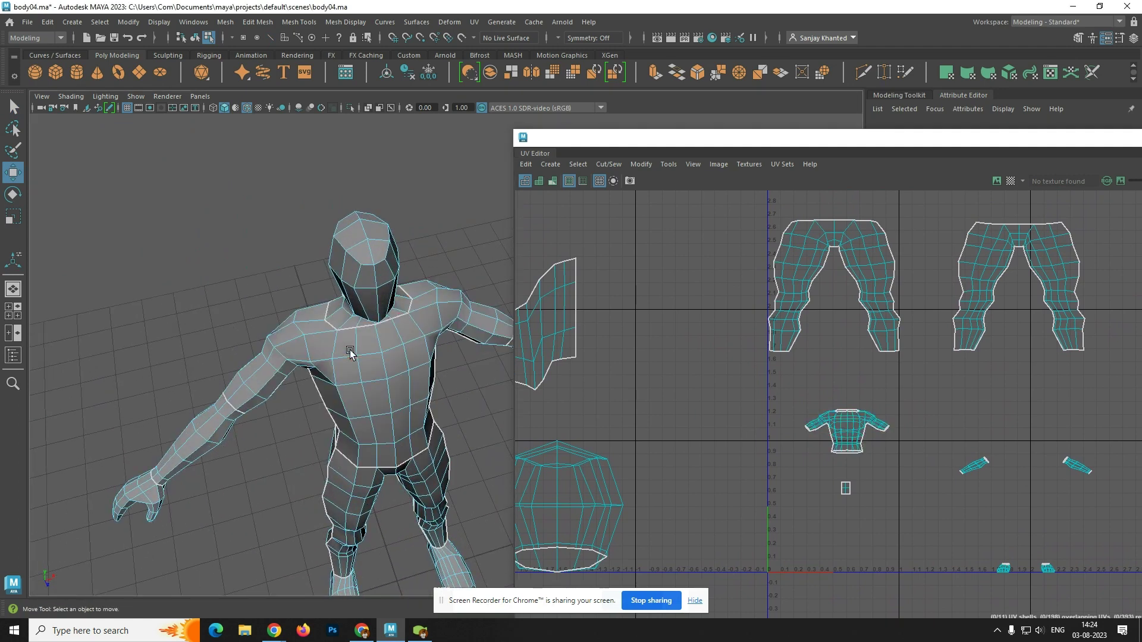
pyautogui.keyDown('alt'); pyautogui.moveTo(351, 352); pyautogui.dragTo(391, 385, button='middle'); pyautogui.keyUp('alt')
pyautogui.scroll(-2, 392, 387)
pyautogui.click(412, 412)
pyautogui.moveTo(389, 278); pyautogui.dragTo(348, 273, button='right')
pyautogui.click(384, 383)
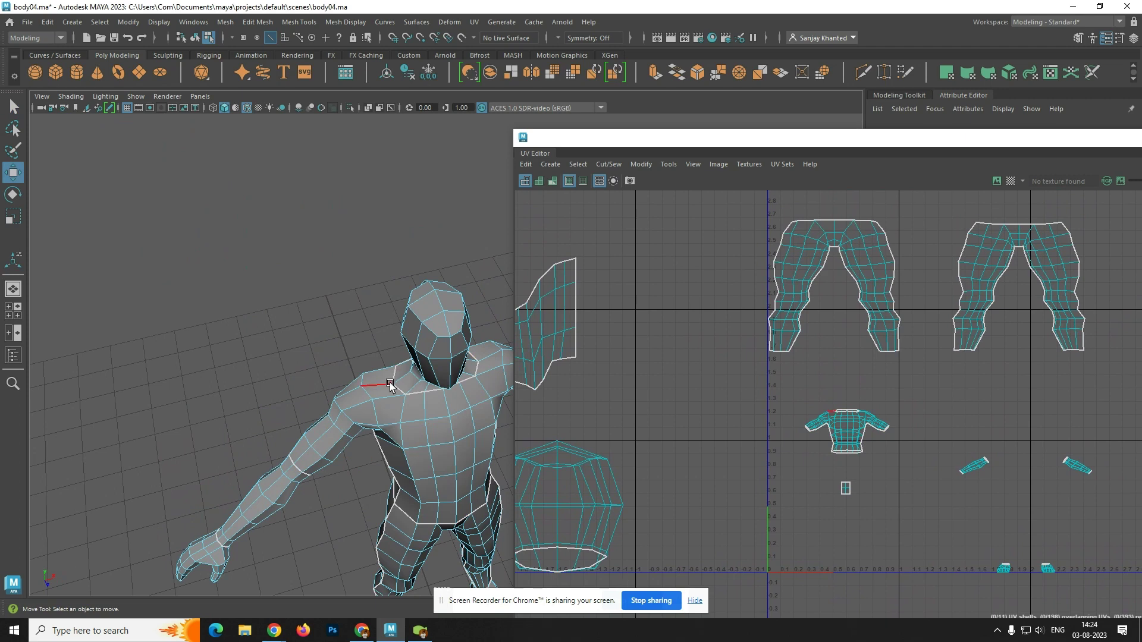
pyautogui.keyDown('shift'); pyautogui.click(345, 394); pyautogui.keyUp('shift')
# - Extend the edge selection along the tops of both shoulders and upper arms to the elbows, and cut the UVs there
pyautogui.keyDown('alt'); pyautogui.moveTo(328, 419); pyautogui.dragTo(328, 374); pyautogui.keyUp('alt')
pyautogui.keyDown('shift'); pyautogui.click(454, 394); pyautogui.keyUp('shift')
pyautogui.keyDown('shift'); pyautogui.click(455, 416); pyautogui.keyUp('shift')
pyautogui.keyDown('shift'); pyautogui.click(458, 440); pyautogui.keyUp('shift')
pyautogui.keyDown('shift'); pyautogui.click(343, 348); pyautogui.keyUp('shift')
pyautogui.keyDown('shift'); pyautogui.click(343, 349); pyautogui.keyUp('shift')
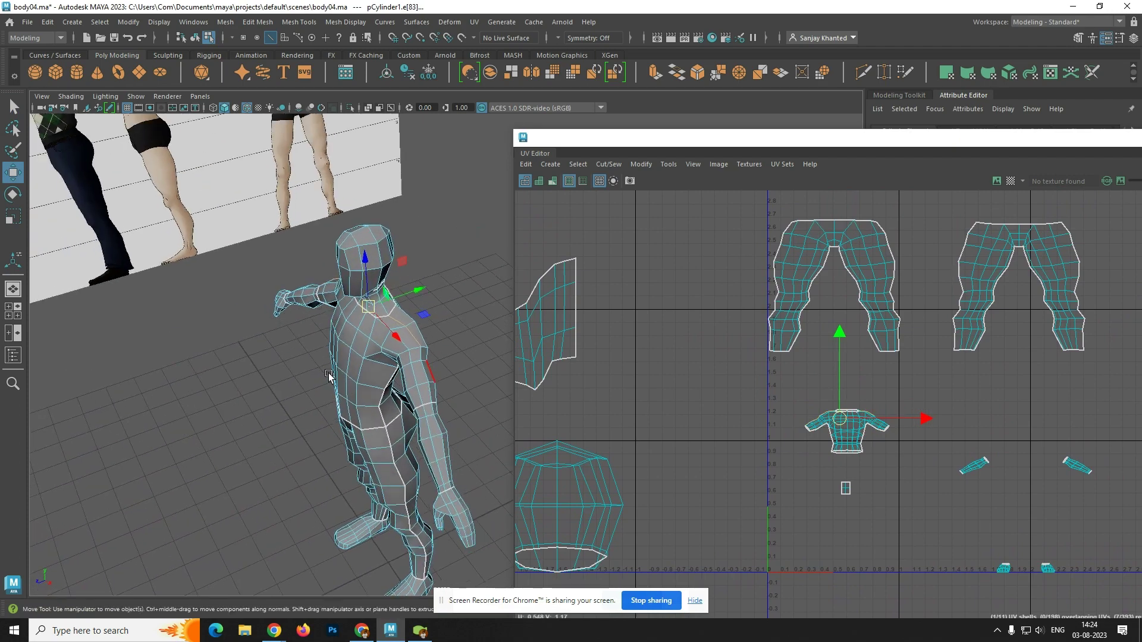
pyautogui.keyDown('alt'); pyautogui.moveTo(437, 382); pyautogui.dragTo(573, 395); pyautogui.keyUp('alt')
pyautogui.keyDown('shift'); pyautogui.click(453, 376); pyautogui.keyUp('shift')
pyautogui.keyDown('shift'); pyautogui.click(454, 392); pyautogui.keyUp('shift')
pyautogui.keyDown('shift'); pyautogui.click(453, 409); pyautogui.keyUp('shift')
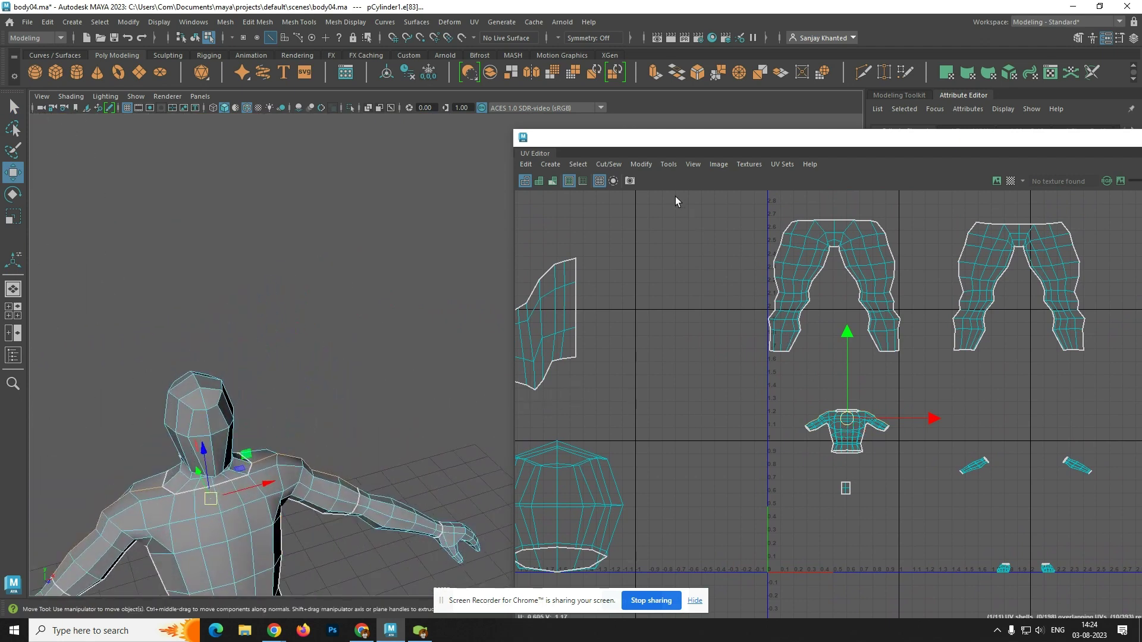
pyautogui.click(608, 164)
pyautogui.click(643, 229)
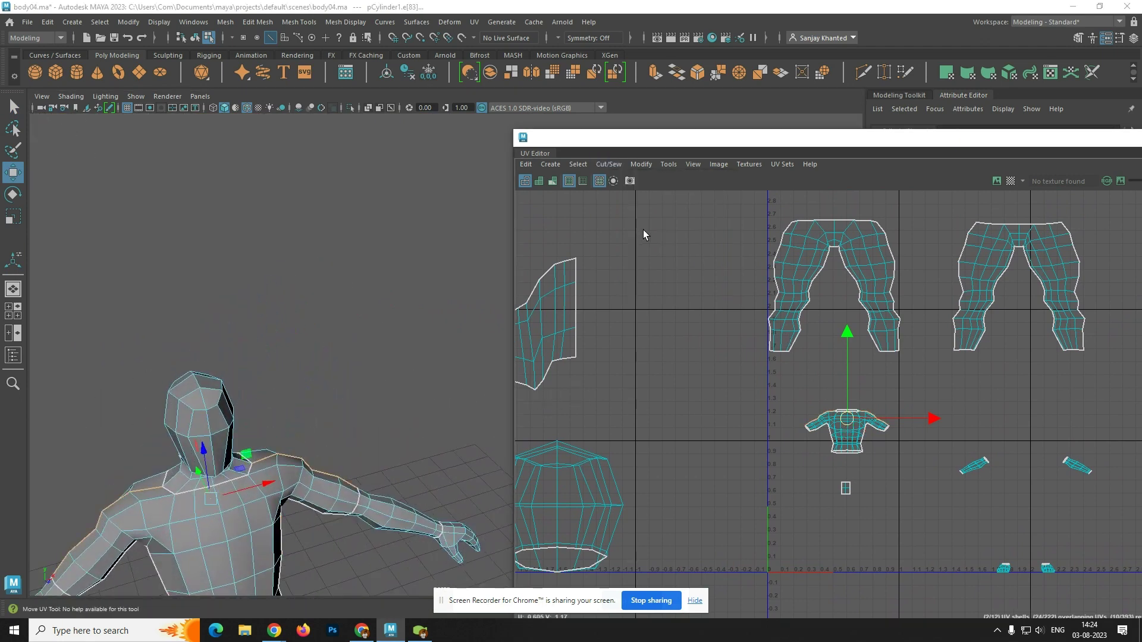
# - Separate the torso's back shell from the front one by moving it sideways in the UV layout
pyautogui.moveTo(845, 433); pyautogui.dragTo(805, 414, button='right')
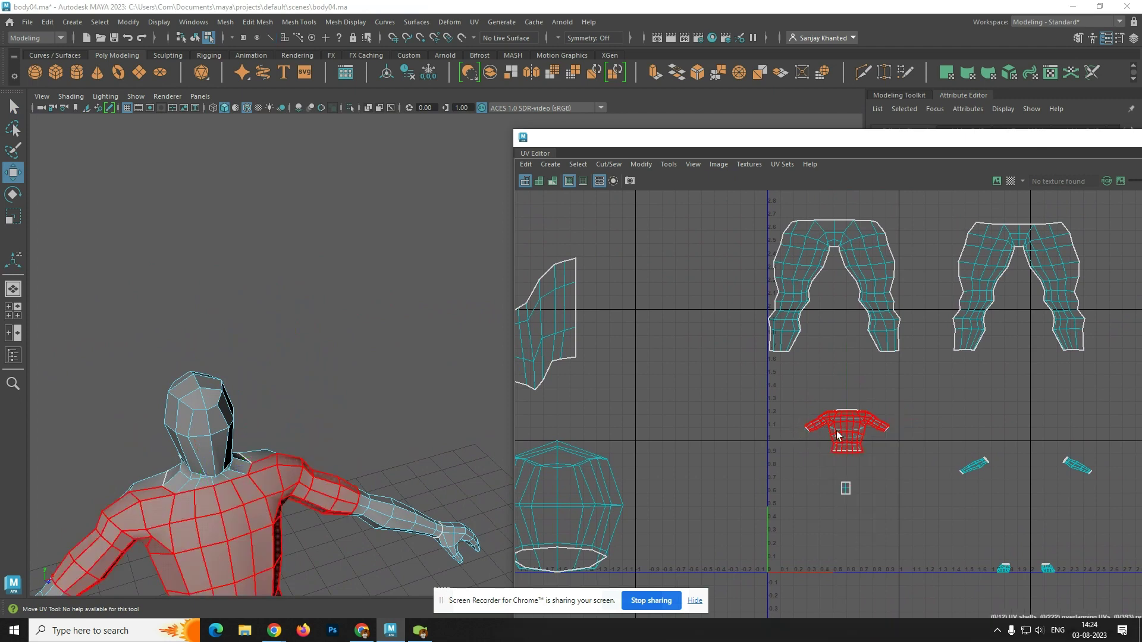
pyautogui.click(849, 435)
pyautogui.moveTo(850, 435); pyautogui.dragTo(754, 433)
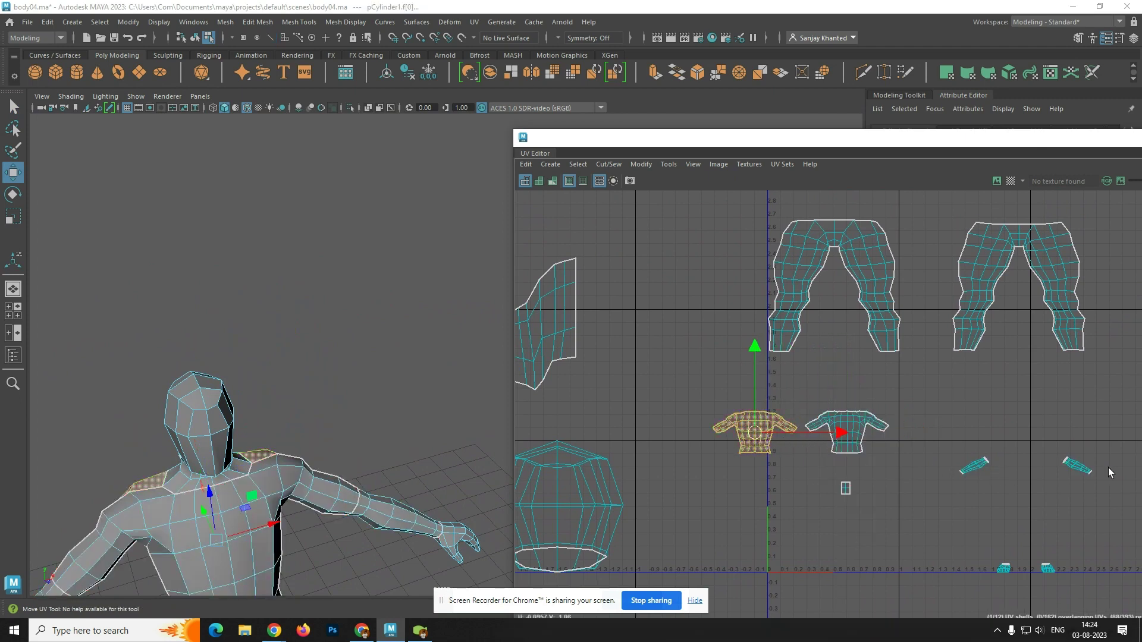
pyautogui.keyDown('alt'); pyautogui.moveTo(278, 467); pyautogui.dragTo(466, 256, button='middle'); pyautogui.keyUp('alt')
pyautogui.keyDown('alt'); pyautogui.moveTo(323, 371); pyautogui.dragTo(291, 362); pyautogui.keyUp('alt')
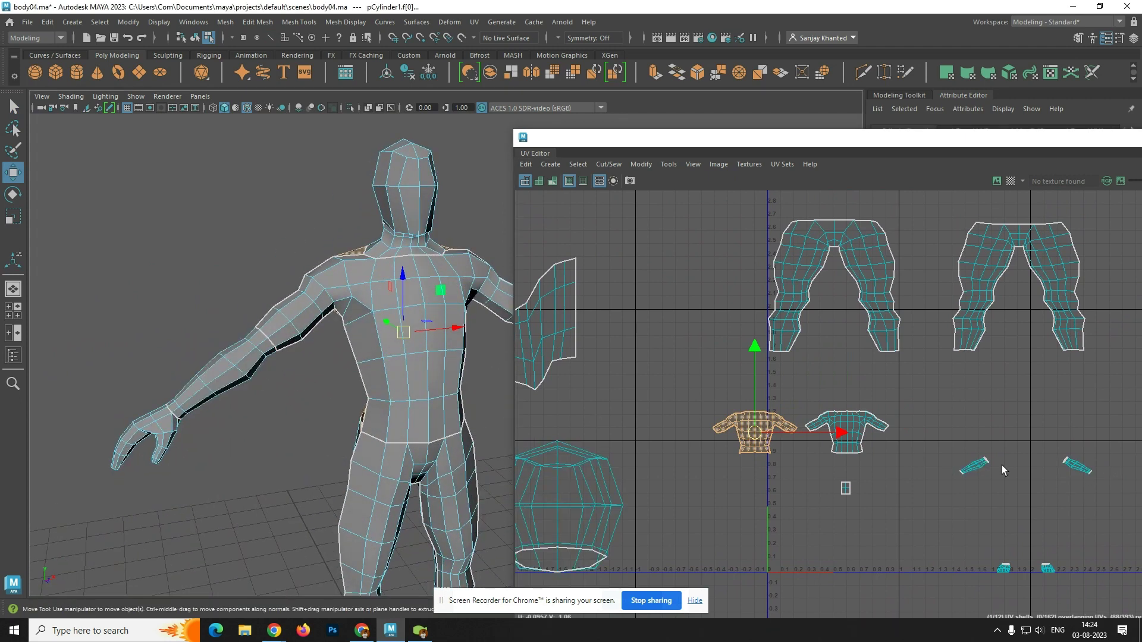
# - Select one forearm's UV shell and apply a cylindrical UV projection to it with the mapping options reset
pyautogui.click(976, 470)
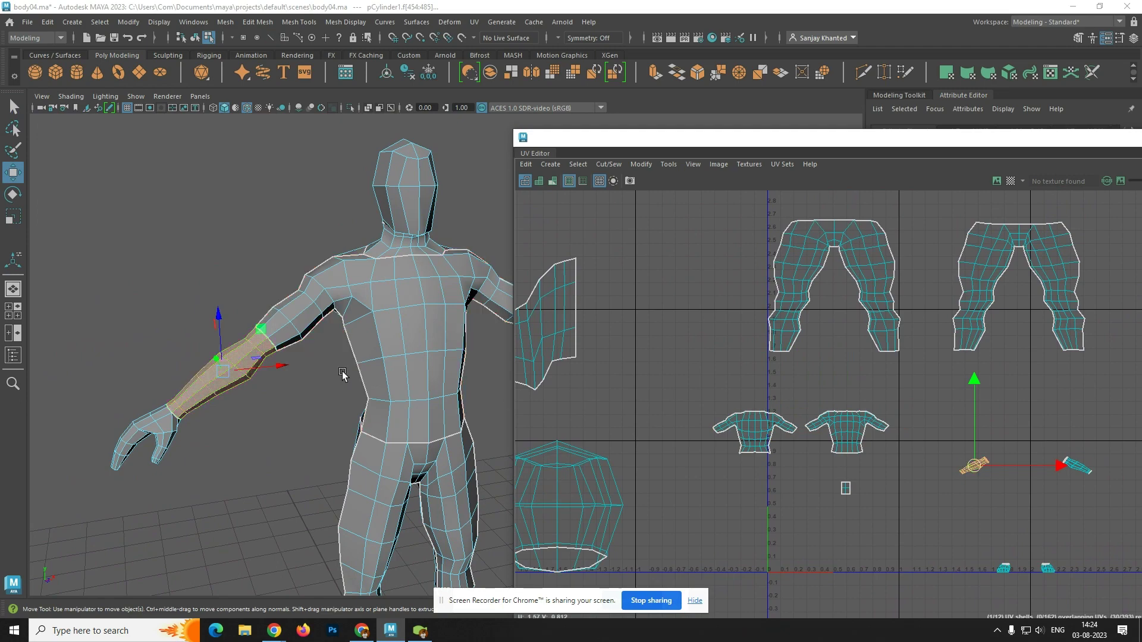
pyautogui.keyDown('alt'); pyautogui.moveTo(343, 375); pyautogui.dragTo(263, 398); pyautogui.keyUp('alt')
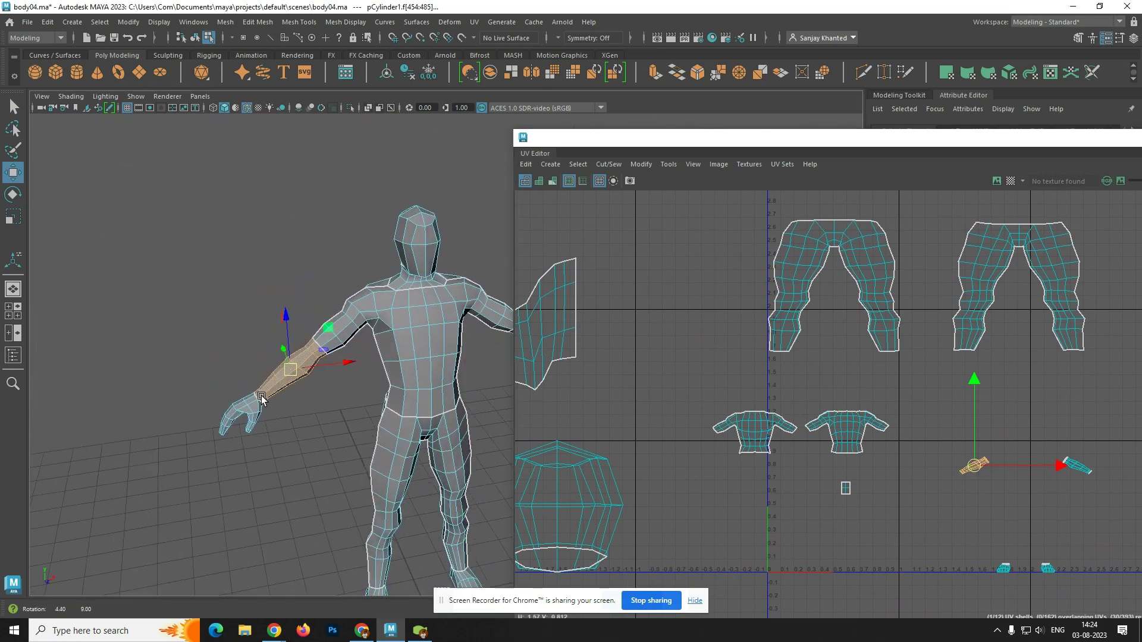
pyautogui.keyDown('alt'); pyautogui.moveTo(263, 398); pyautogui.dragTo(389, 357, button='right'); pyautogui.keyUp('alt')
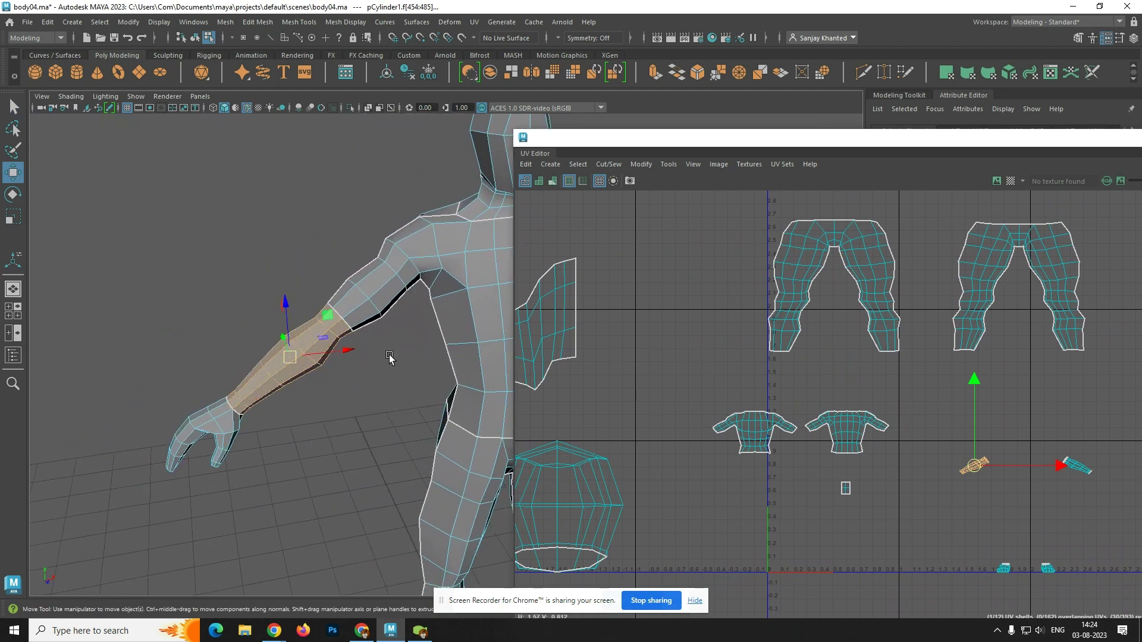
pyautogui.click(560, 165)
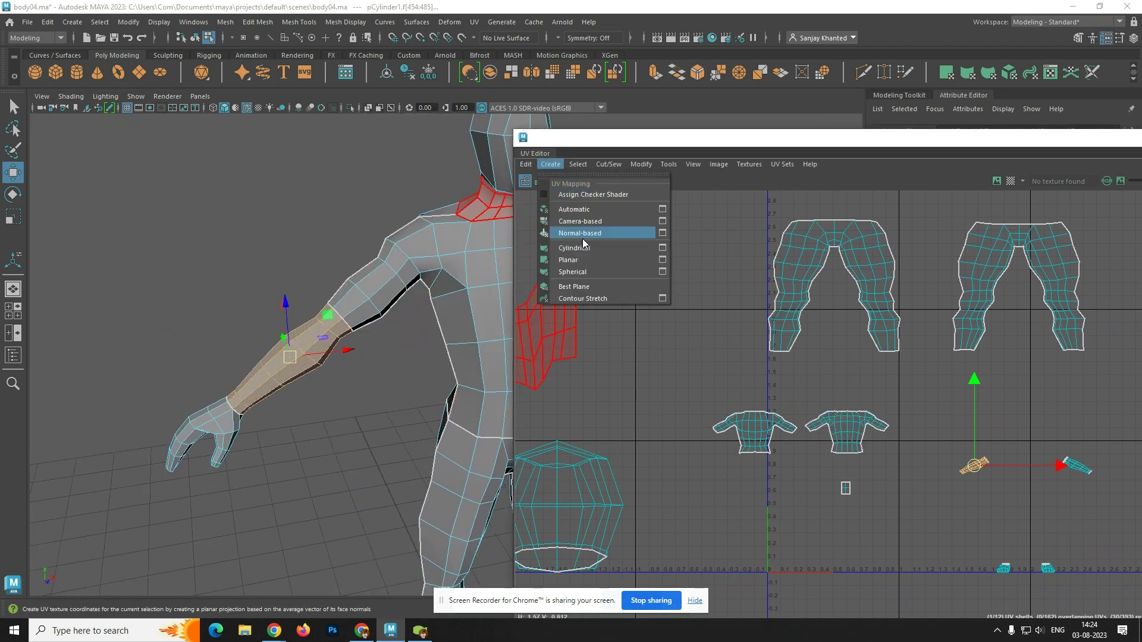
pyautogui.click(662, 249)
pyautogui.click(469, 245)
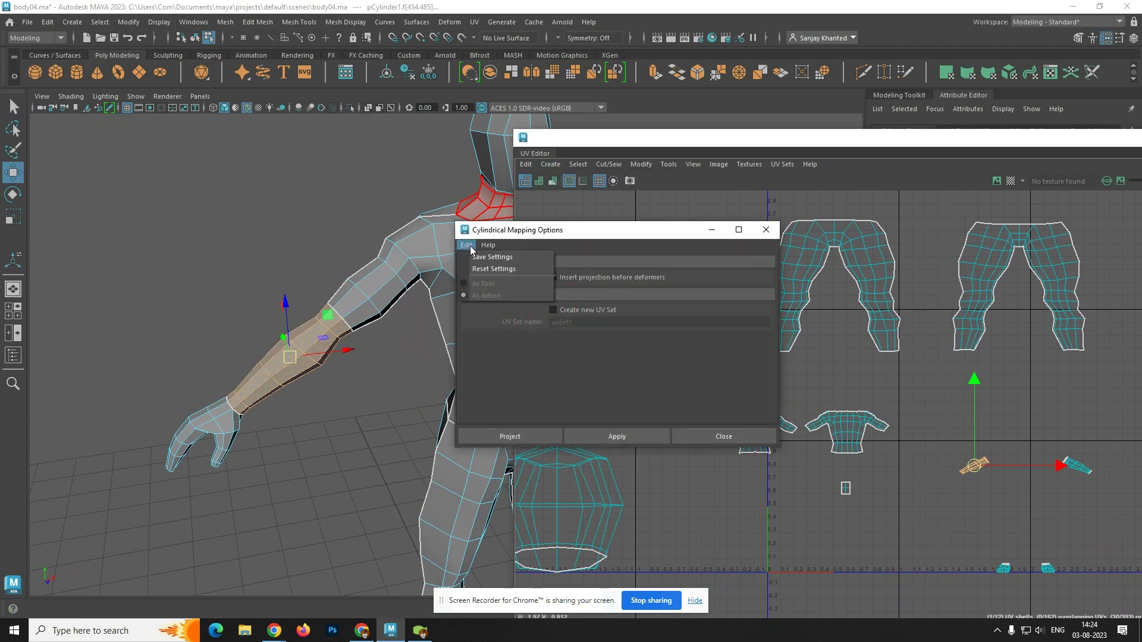
pyautogui.click(477, 268)
pyautogui.click(526, 436)
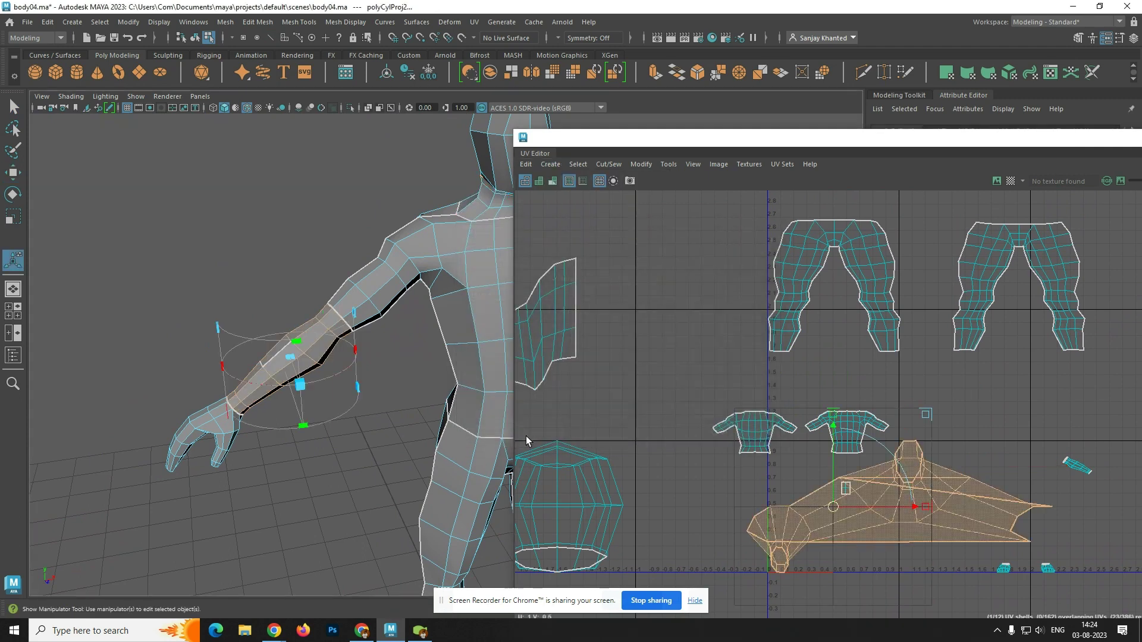
# - Try narrowing the horizontal sweep of the forearm's cylindrical projection, and clear the selection
pyautogui.keyDown('alt'); pyautogui.moveTo(348, 385); pyautogui.dragTo(395, 389); pyautogui.keyUp('alt')
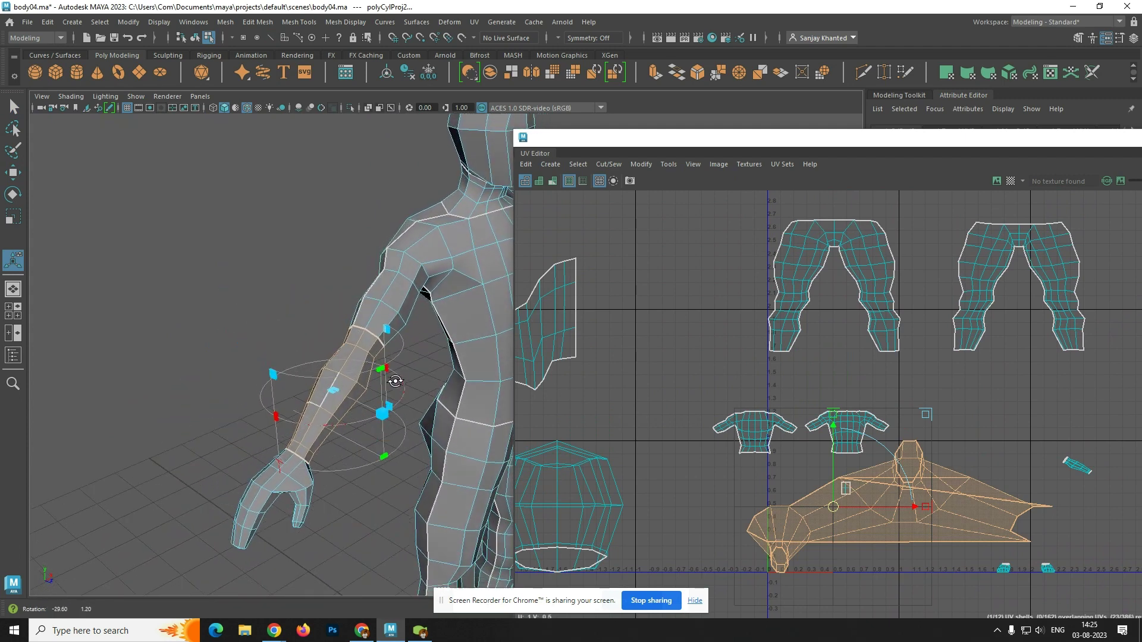
pyautogui.moveTo(278, 422); pyautogui.dragTo(288, 330)
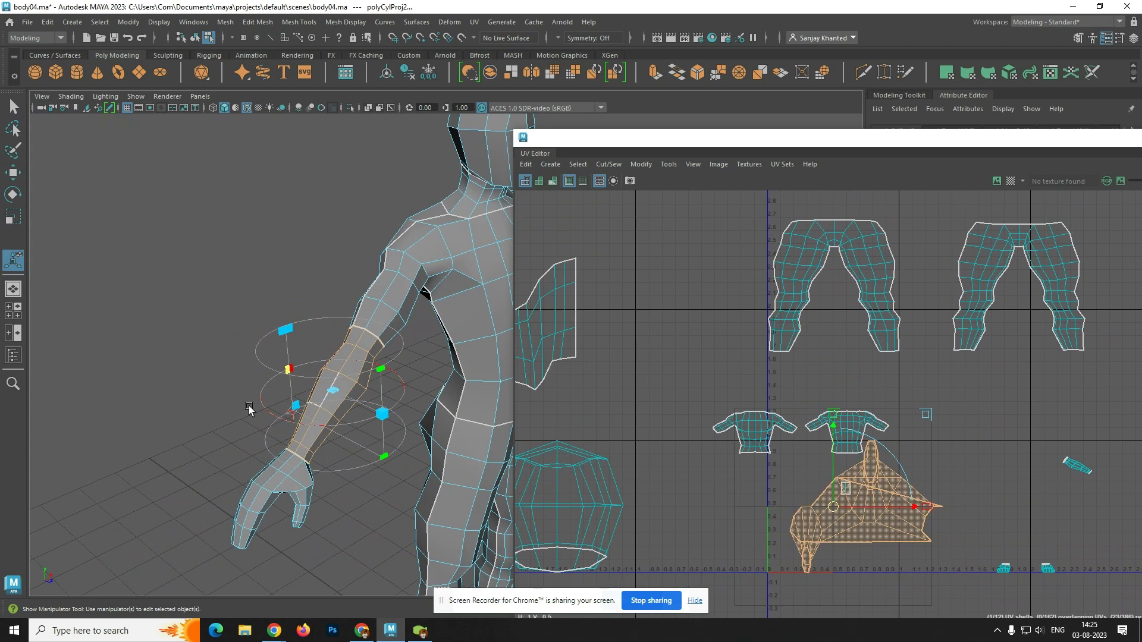
pyautogui.keyDown('alt'); pyautogui.moveTo(332, 427); pyautogui.dragTo(307, 413); pyautogui.keyUp('alt')
pyautogui.press('e')
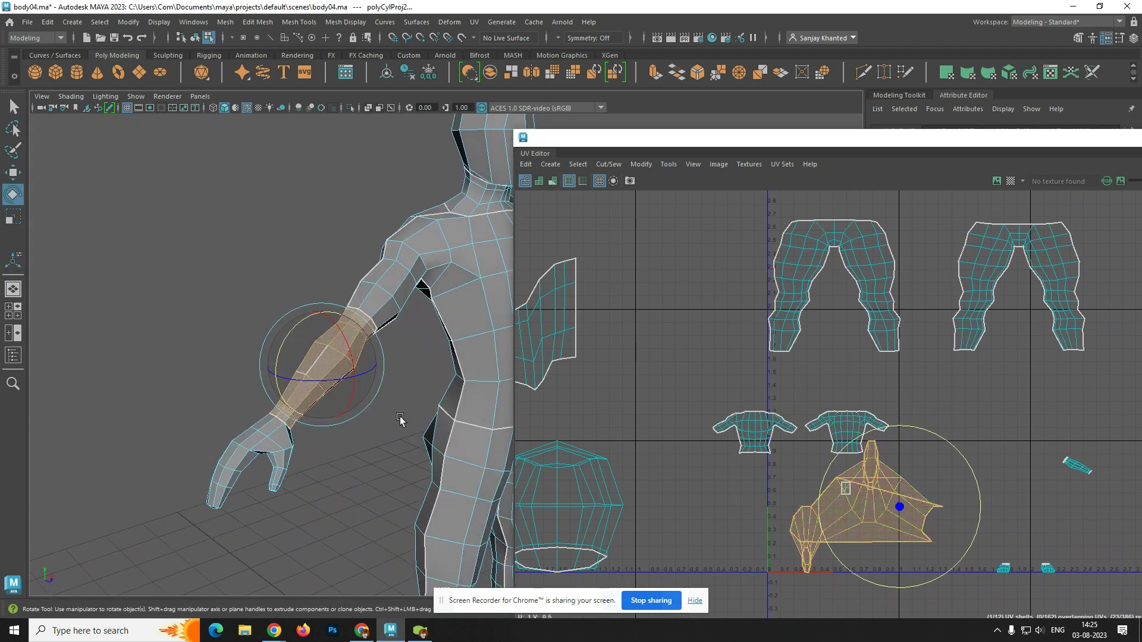
pyautogui.click(953, 455)
pyautogui.scroll(-1, 945, 475)
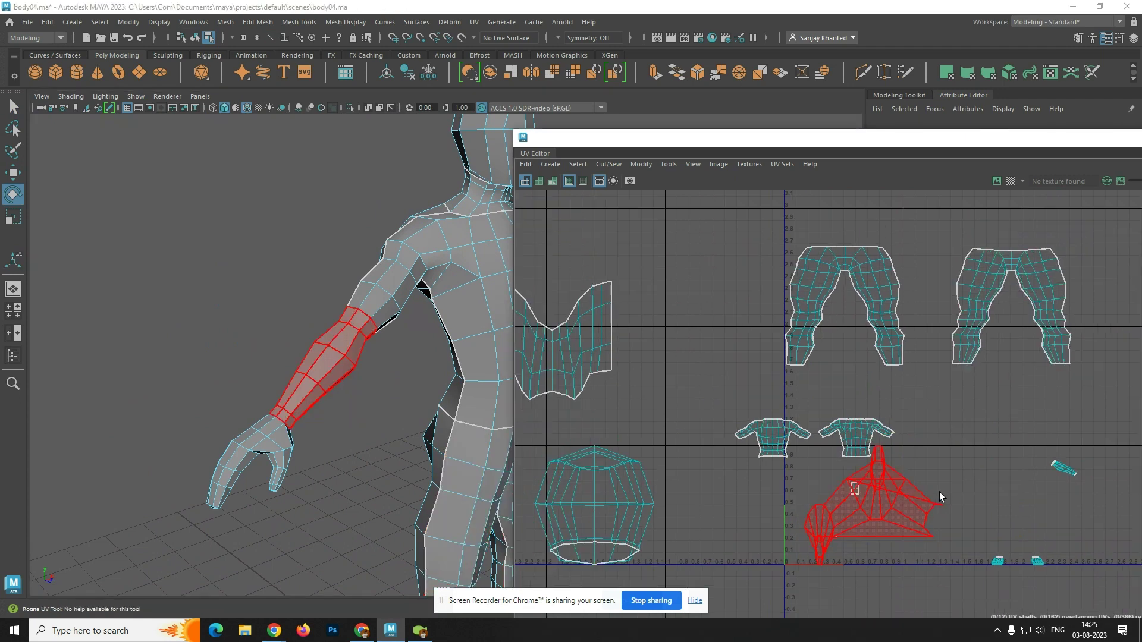
pyautogui.keyDown('alt'); pyautogui.moveTo(937, 494); pyautogui.dragTo(904, 506, button='middle'); pyautogui.keyUp('alt')
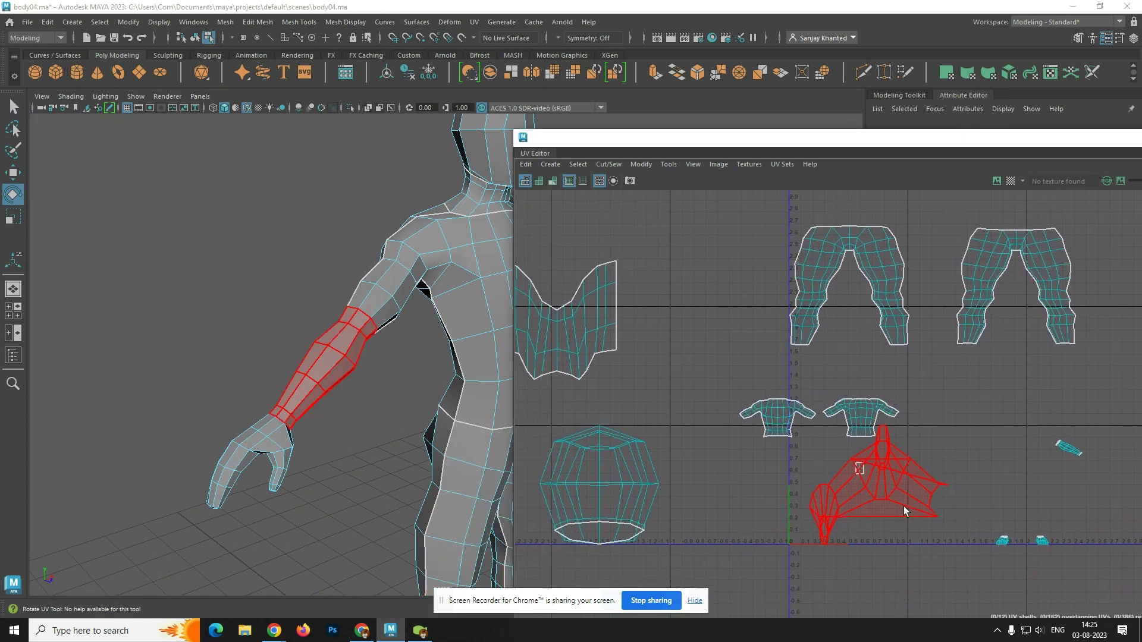
pyautogui.click(905, 510)
pyautogui.click(327, 472)
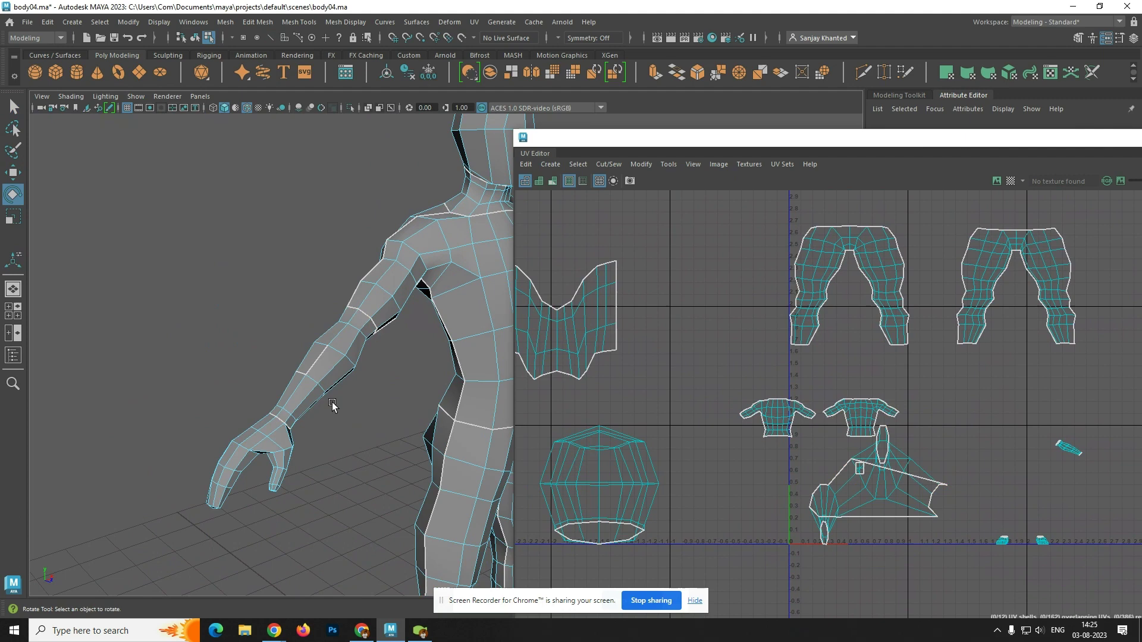
# - Apply a planar UV projection from the Y axis, fitted to the bounding box, to the whole forearm, and clear the selection
pyautogui.keyDown('alt'); pyautogui.moveTo(357, 405); pyautogui.dragTo(328, 377); pyautogui.keyUp('alt')
pyautogui.click(325, 367)
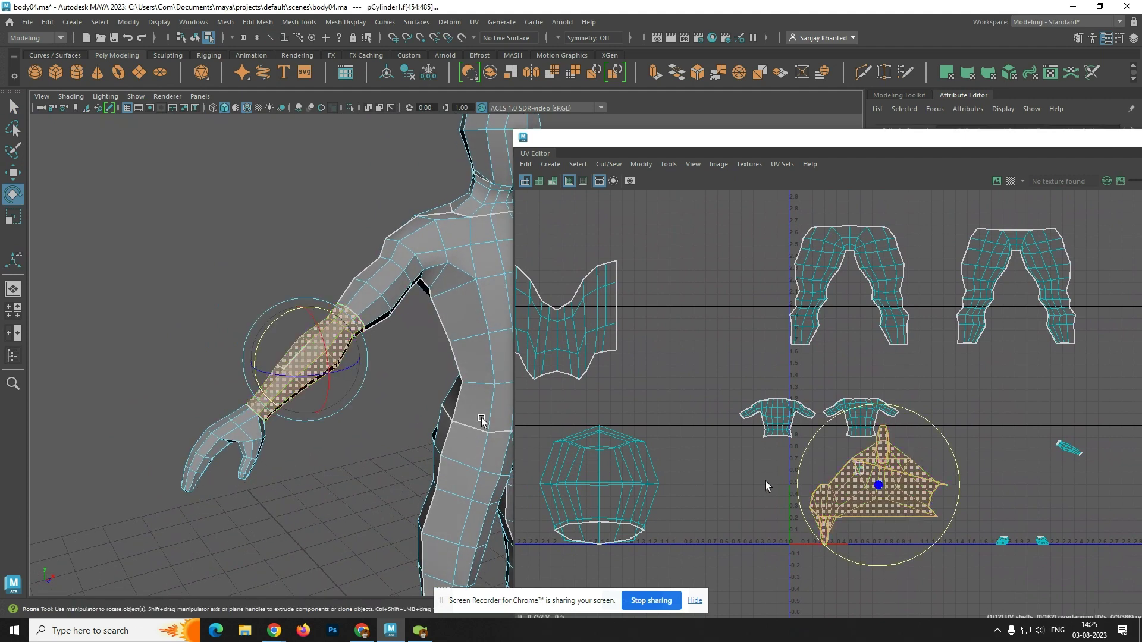
pyautogui.keyDown('alt'); pyautogui.moveTo(902, 479); pyautogui.dragTo(885, 471, button='middle'); pyautogui.keyUp('alt')
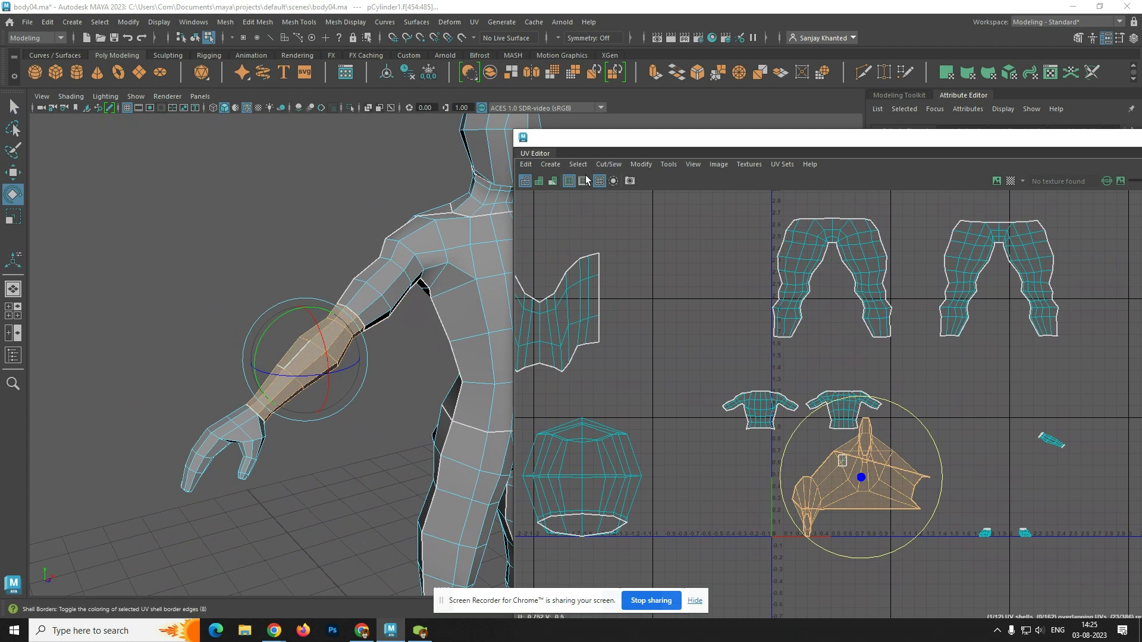
pyautogui.click(552, 165)
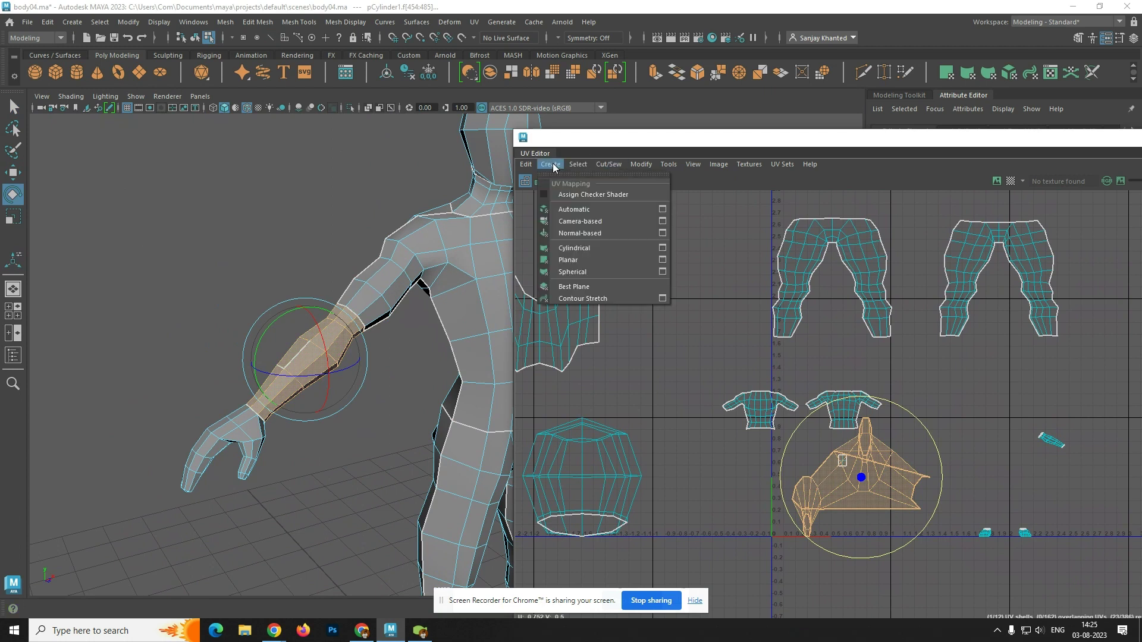
pyautogui.click(666, 261)
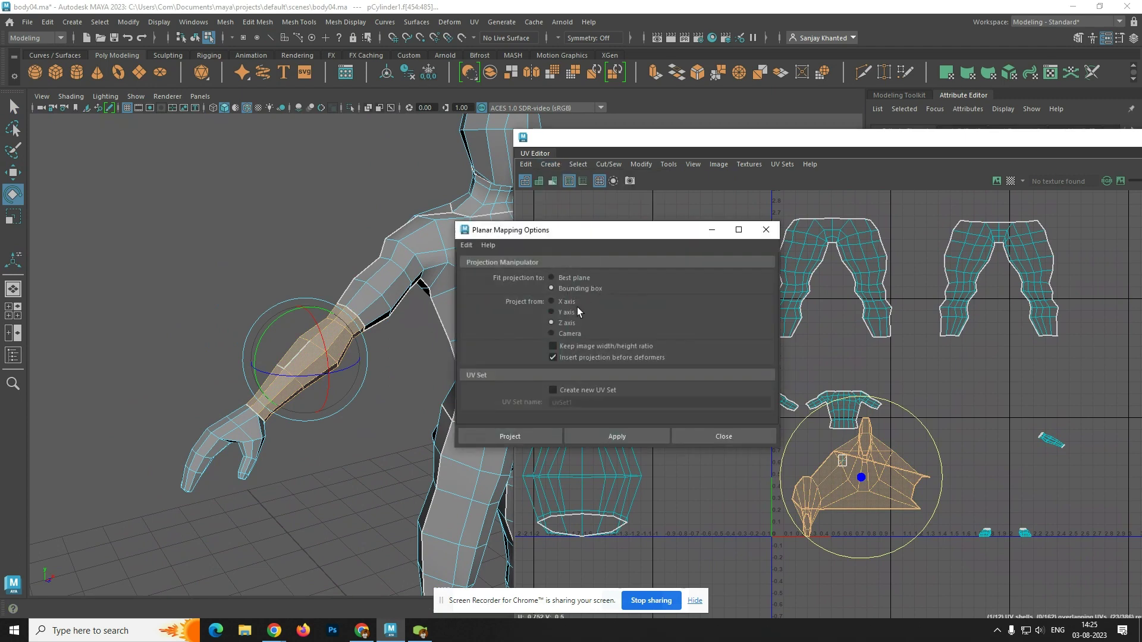
pyautogui.click(537, 437)
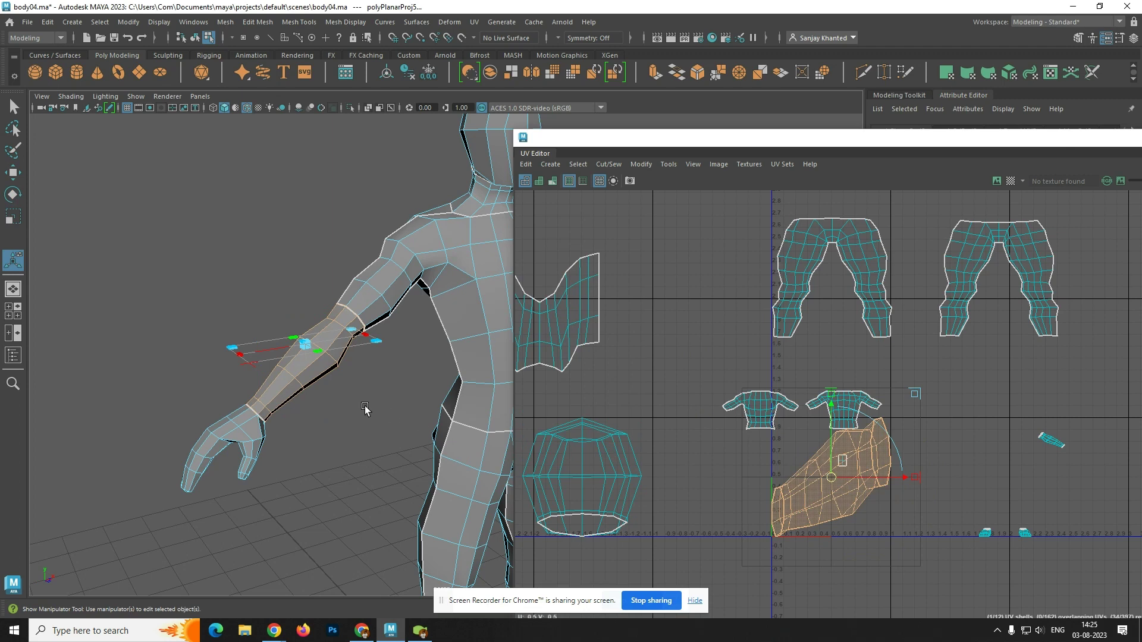
pyautogui.keyDown('alt'); pyautogui.moveTo(369, 401); pyautogui.dragTo(336, 405); pyautogui.keyUp('alt')
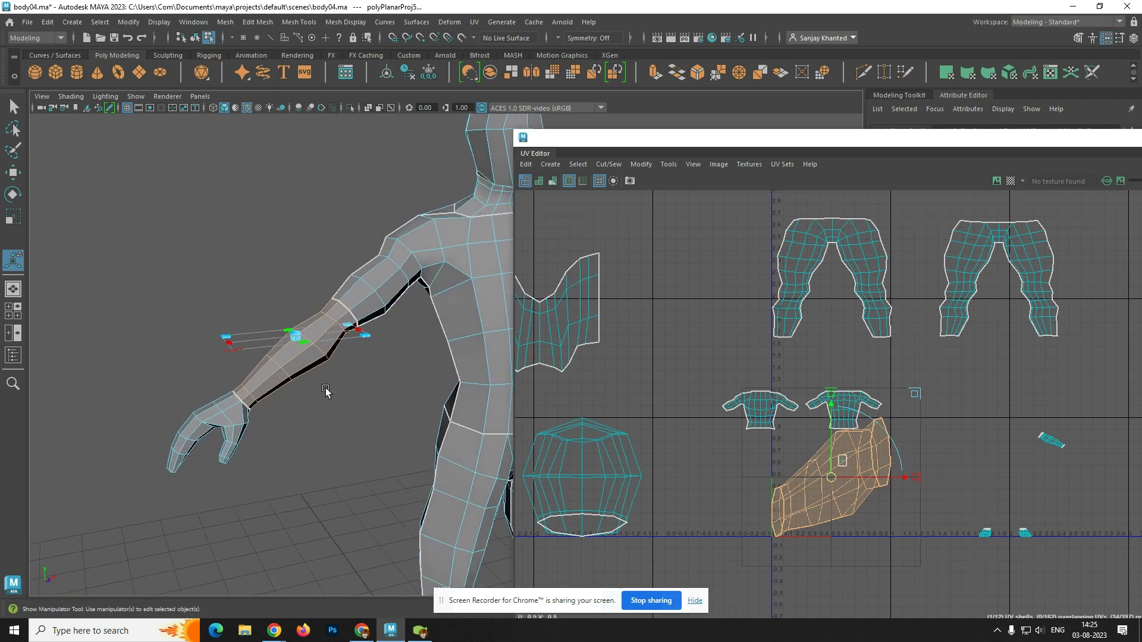
pyautogui.click(325, 390)
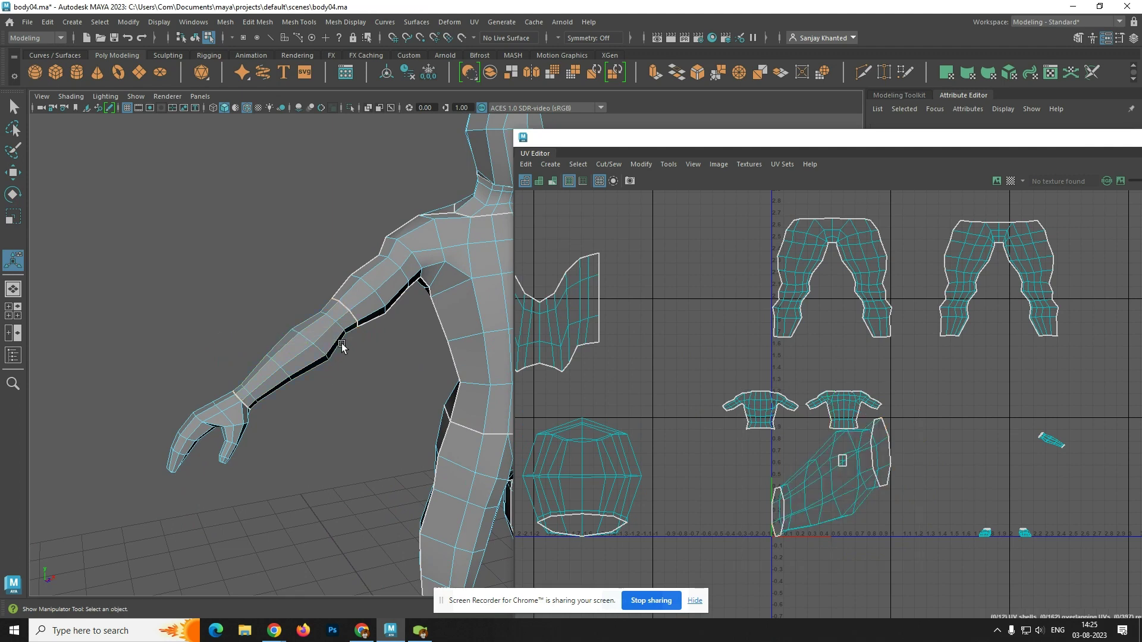
# - In edge mode, select the lengthwise edges along the back of the projected forearm from elbow to wrist and cut the UVs there
pyautogui.keyDown('alt'); pyautogui.moveTo(341, 322); pyautogui.dragTo(475, 323); pyautogui.keyUp('alt')
pyautogui.keyDown('alt'); pyautogui.moveTo(475, 323); pyautogui.dragTo(258, 285, button='middle'); pyautogui.keyUp('alt')
pyautogui.keyDown('alt'); pyautogui.moveTo(258, 284); pyautogui.dragTo(349, 278); pyautogui.keyUp('alt')
pyautogui.rightClick(349, 279)
pyautogui.click(349, 247)
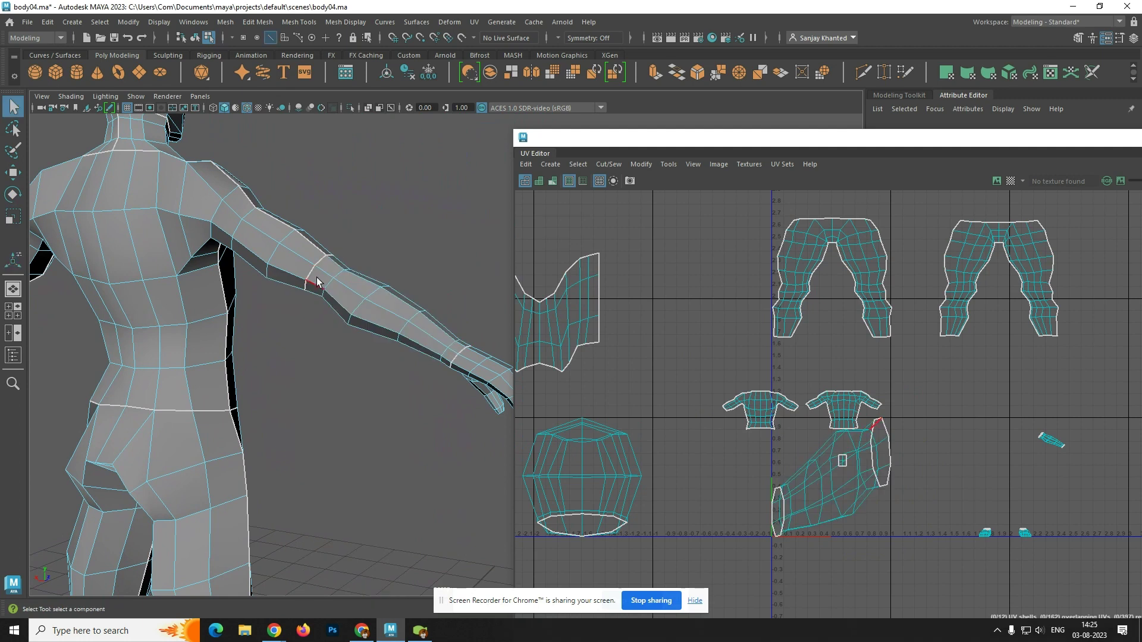
pyautogui.click(335, 303)
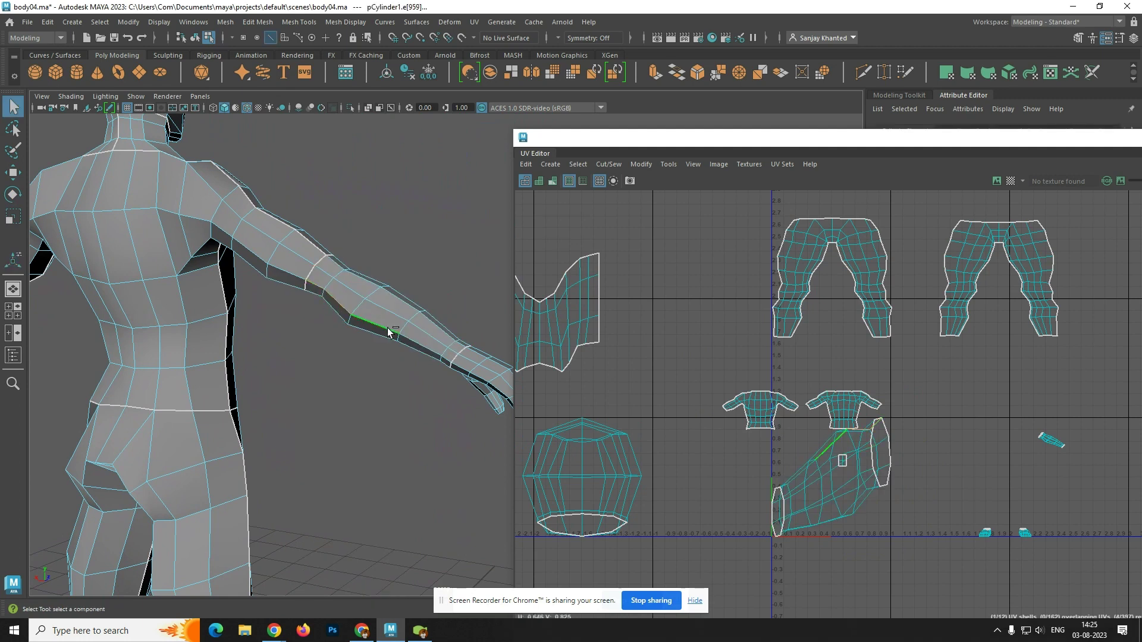
pyautogui.keyDown('shift'); pyautogui.click(412, 340); pyautogui.keyUp('shift')
pyautogui.click(815, 463)
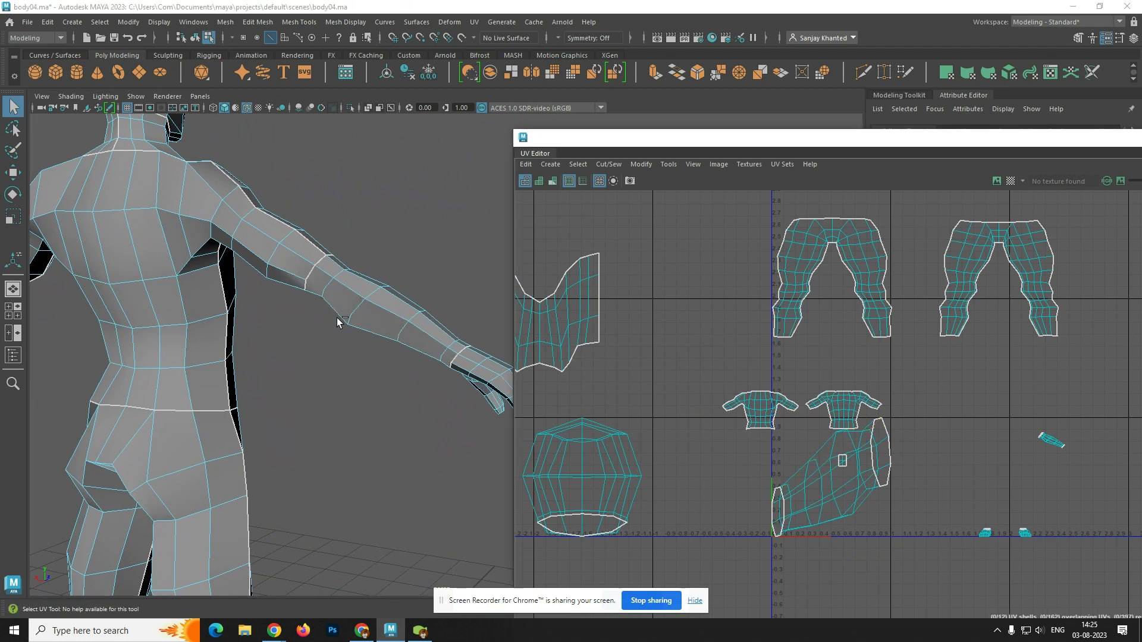
pyautogui.keyDown('alt'); pyautogui.moveTo(337, 318); pyautogui.dragTo(349, 287); pyautogui.keyUp('alt')
pyautogui.hotkey('ctrl', 'z')
pyautogui.keyDown('alt'); pyautogui.moveTo(766, 438); pyautogui.dragTo(740, 430, button='middle'); pyautogui.keyUp('alt')
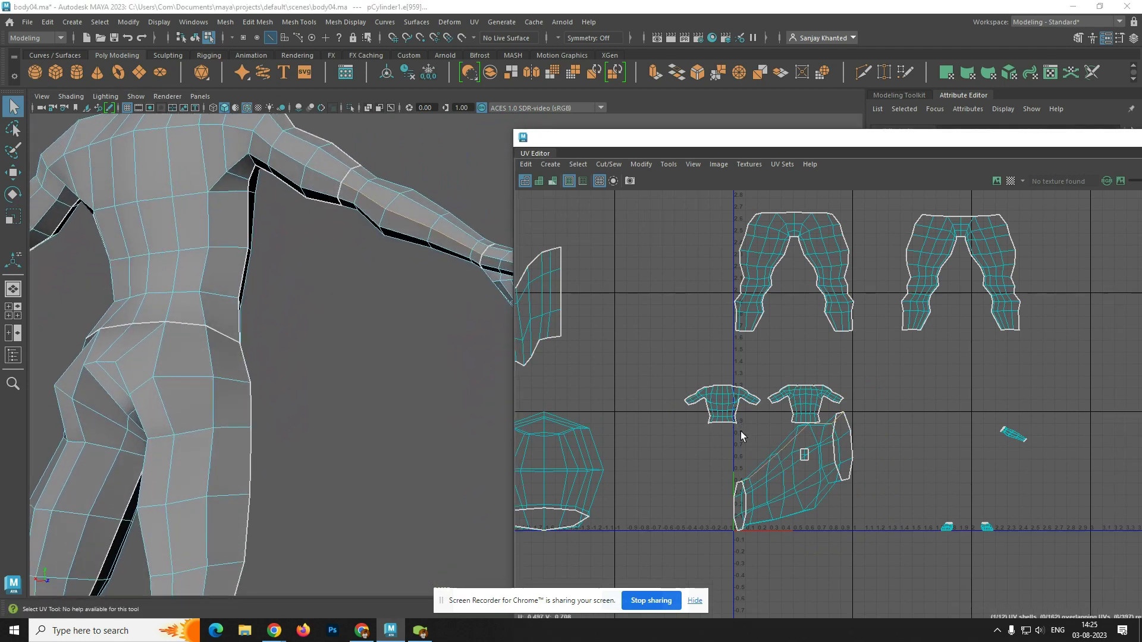
pyautogui.click(608, 164)
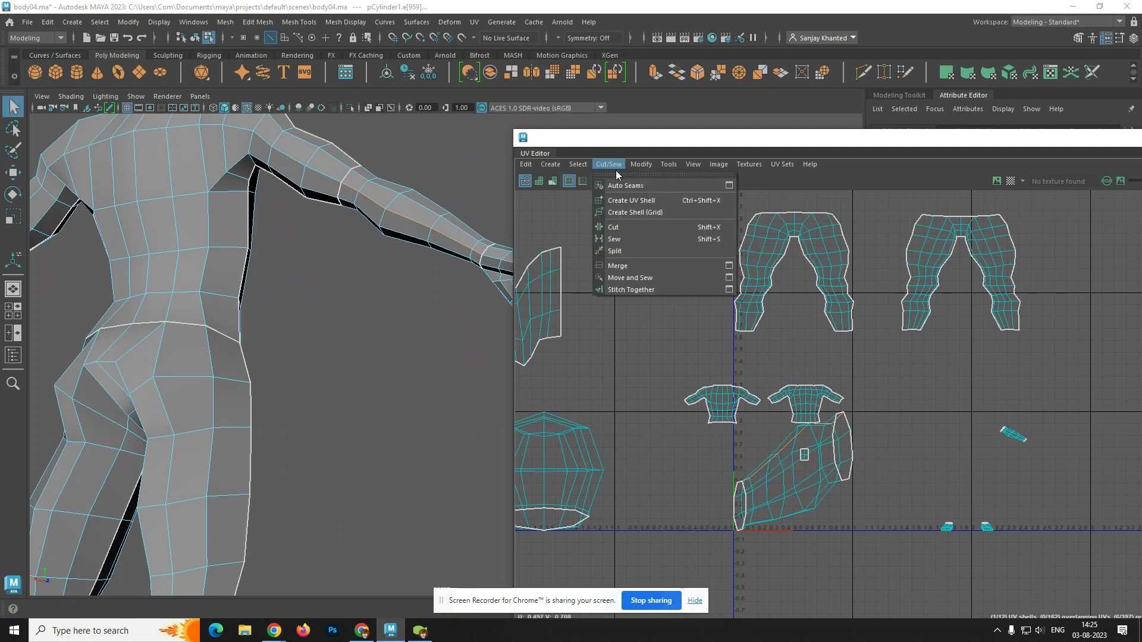
pyautogui.click(629, 229)
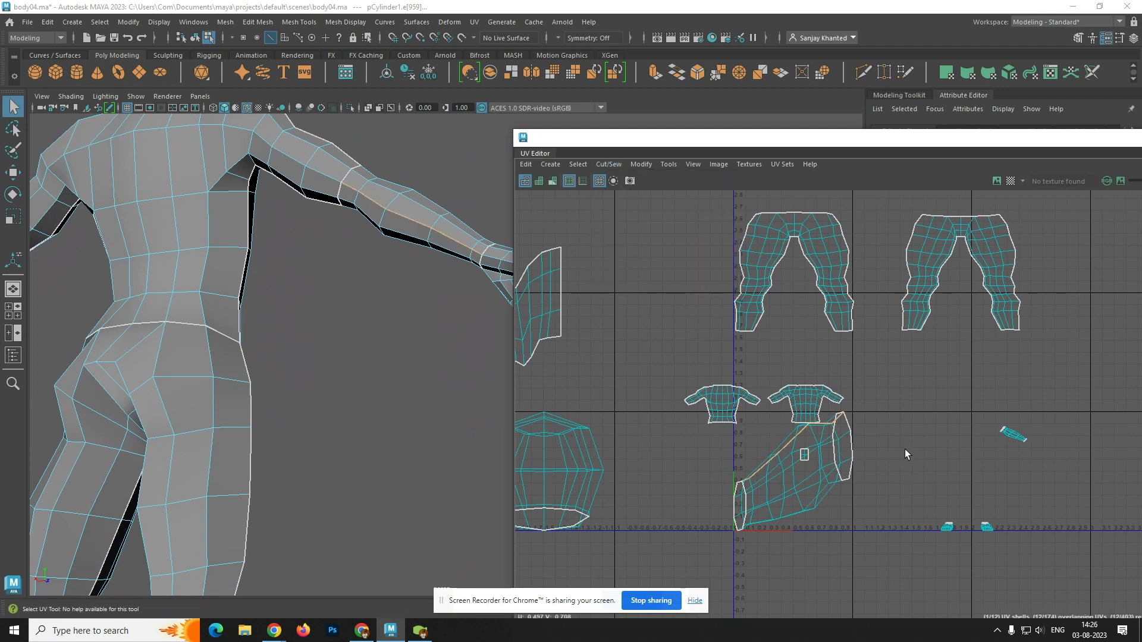
# - Select the cut forearm's UV shell and move it diagonally down, clear of the torso shells
pyautogui.moveTo(798, 442); pyautogui.dragTo(760, 426, button='right')
pyautogui.click(783, 486)
pyautogui.press('w')
pyautogui.moveTo(790, 483); pyautogui.dragTo(750, 535)
# - Apply a Y-axis planar projection to the other forearm and move its large shell sideways and slightly up, away from the first forearm shell
pyautogui.click(1014, 438)
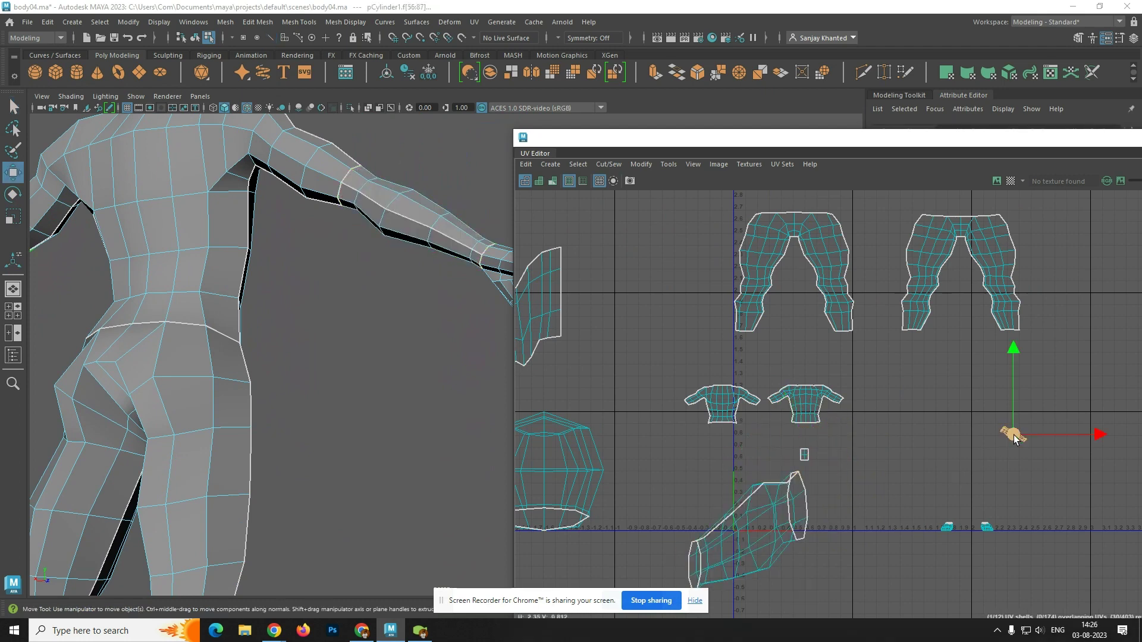
pyautogui.scroll(-5, 345, 327)
pyautogui.keyDown('alt'); pyautogui.moveTo(347, 319); pyautogui.dragTo(287, 425); pyautogui.keyUp('alt')
pyautogui.scroll(5, 309, 413)
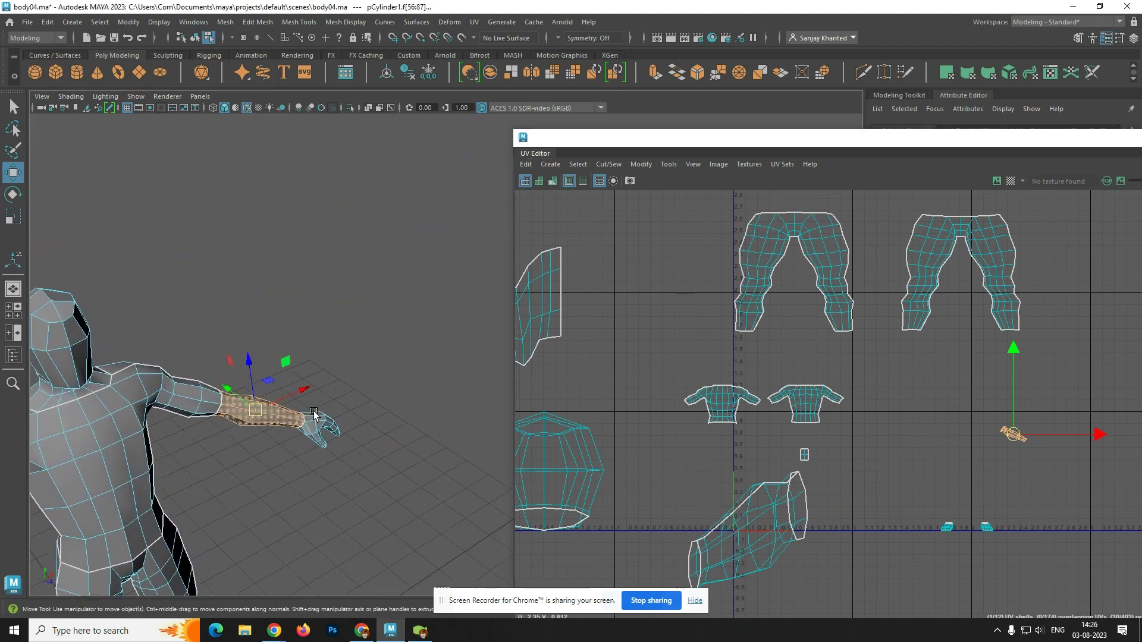
pyautogui.keyDown('alt'); pyautogui.moveTo(268, 422); pyautogui.dragTo(307, 389, button='middle'); pyautogui.keyUp('alt')
pyautogui.click(561, 167)
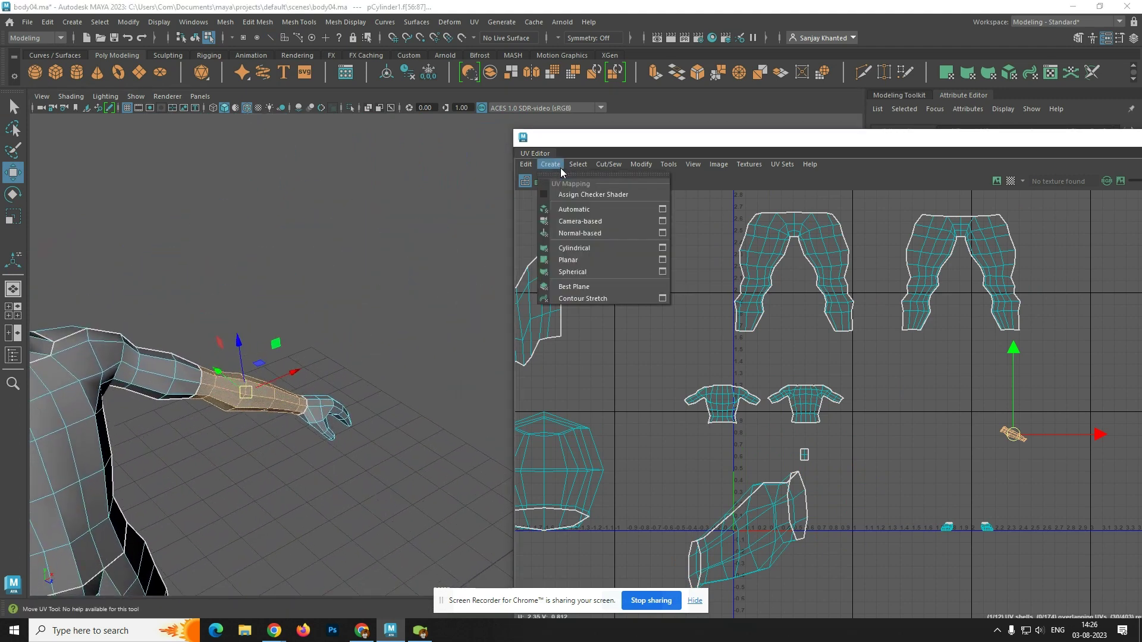
pyautogui.click(662, 267)
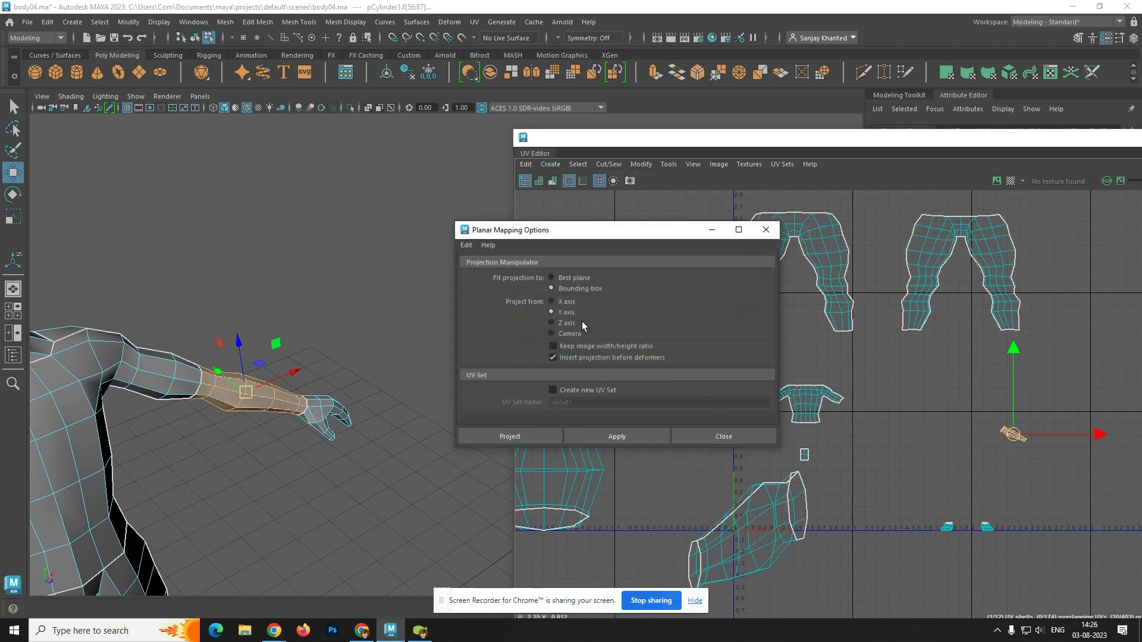
pyautogui.click(537, 437)
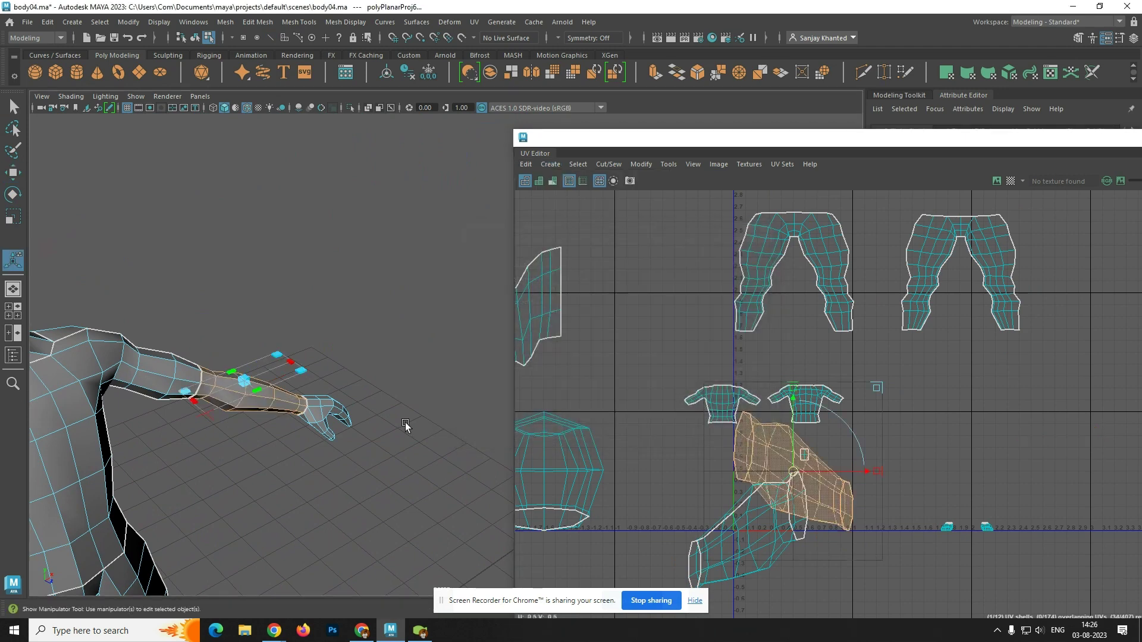
pyautogui.moveTo(865, 472); pyautogui.dragTo(1037, 468)
pyautogui.moveTo(965, 399); pyautogui.dragTo(964, 376)
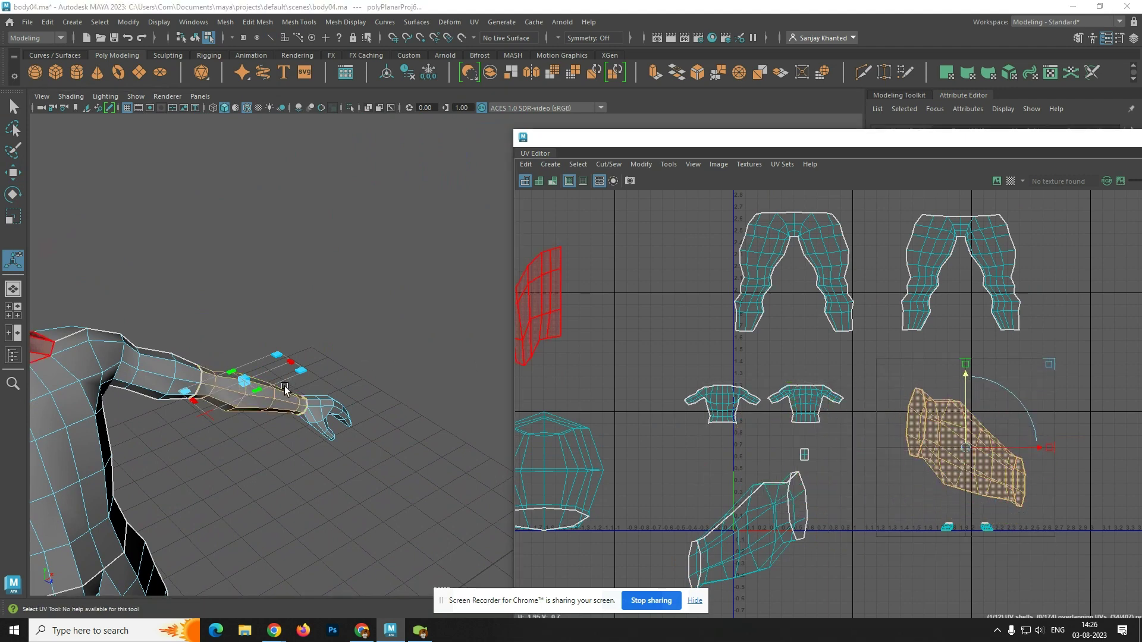
# - In edge mode, select the lengthwise edges along the back of the second forearm from elbow to wrist and cut the UVs there
pyautogui.keyDown('alt'); pyautogui.moveTo(295, 388); pyautogui.dragTo(329, 383); pyautogui.keyUp('alt')
pyautogui.keyDown('alt'); pyautogui.moveTo(329, 383); pyautogui.dragTo(159, 388, button='middle'); pyautogui.keyUp('alt')
pyautogui.scroll(8, 306, 339)
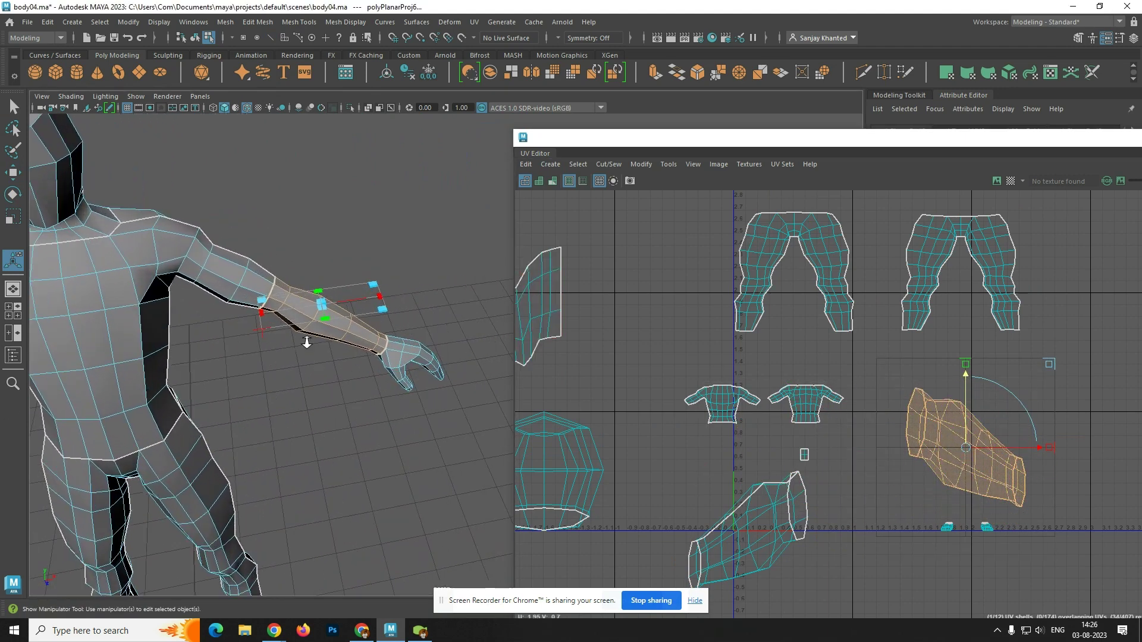
pyautogui.keyDown('alt'); pyautogui.moveTo(404, 361); pyautogui.dragTo(356, 360); pyautogui.keyUp('alt')
pyautogui.scroll(-9, 377, 370)
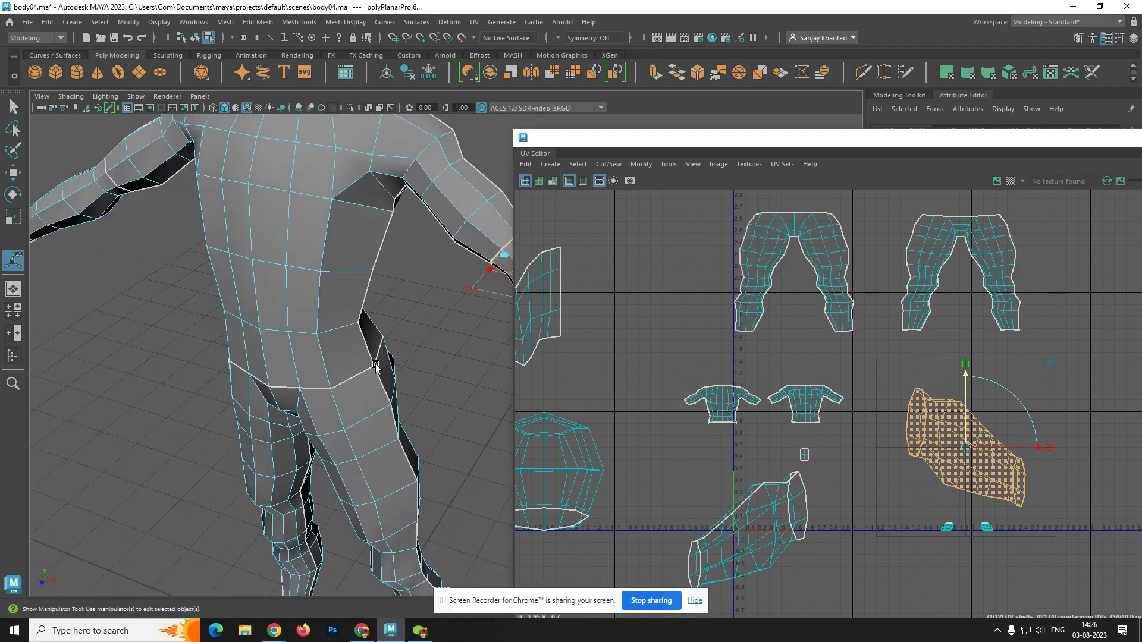
pyautogui.keyDown('alt'); pyautogui.moveTo(426, 377); pyautogui.dragTo(213, 337, button='middle'); pyautogui.keyUp('alt')
pyautogui.keyDown('alt'); pyautogui.moveTo(289, 331); pyautogui.dragTo(210, 325); pyautogui.keyUp('alt')
pyautogui.keyDown('alt'); pyautogui.moveTo(312, 369); pyautogui.dragTo(107, 361, button='middle'); pyautogui.keyUp('alt')
pyautogui.scroll(3, 329, 338)
pyautogui.scroll(4, 327, 336)
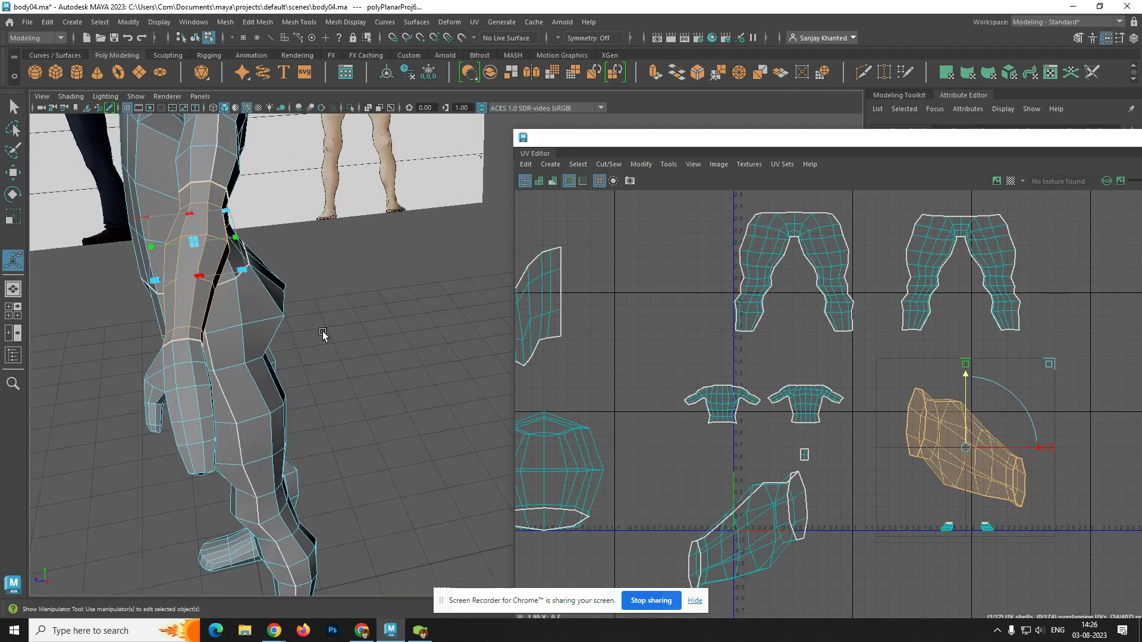
pyautogui.keyDown('alt'); pyautogui.moveTo(324, 357); pyautogui.dragTo(225, 320); pyautogui.keyUp('alt')
pyautogui.keyDown('alt'); pyautogui.moveTo(328, 405); pyautogui.dragTo(7, 184, button='middle'); pyautogui.keyUp('alt')
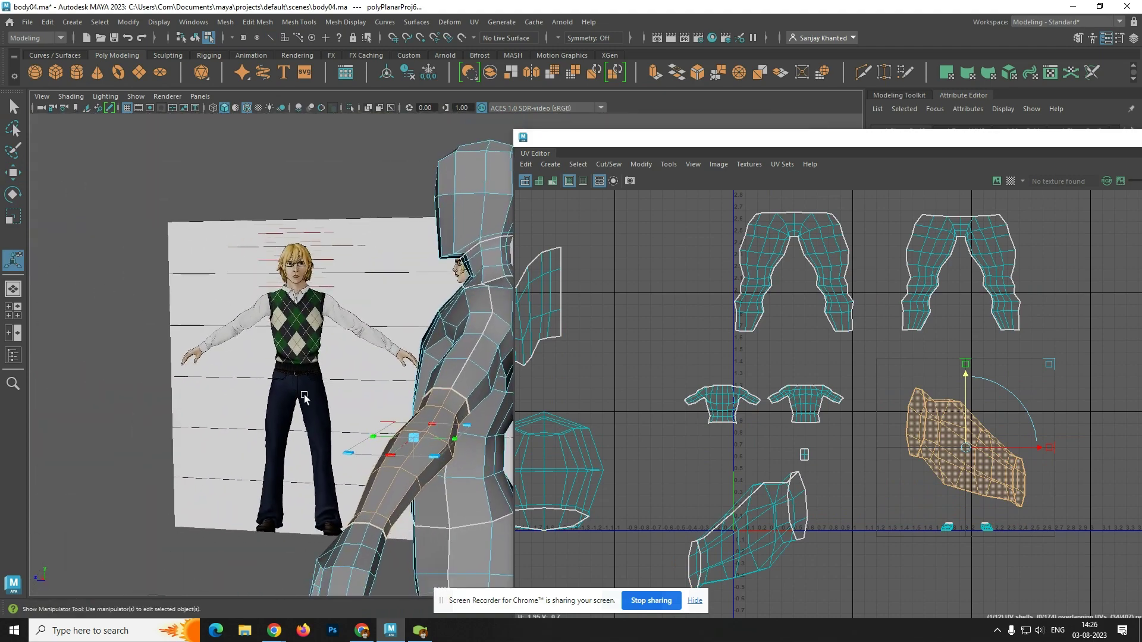
pyautogui.keyDown('alt'); pyautogui.moveTo(461, 458); pyautogui.dragTo(171, 297, button='middle'); pyautogui.keyUp('alt')
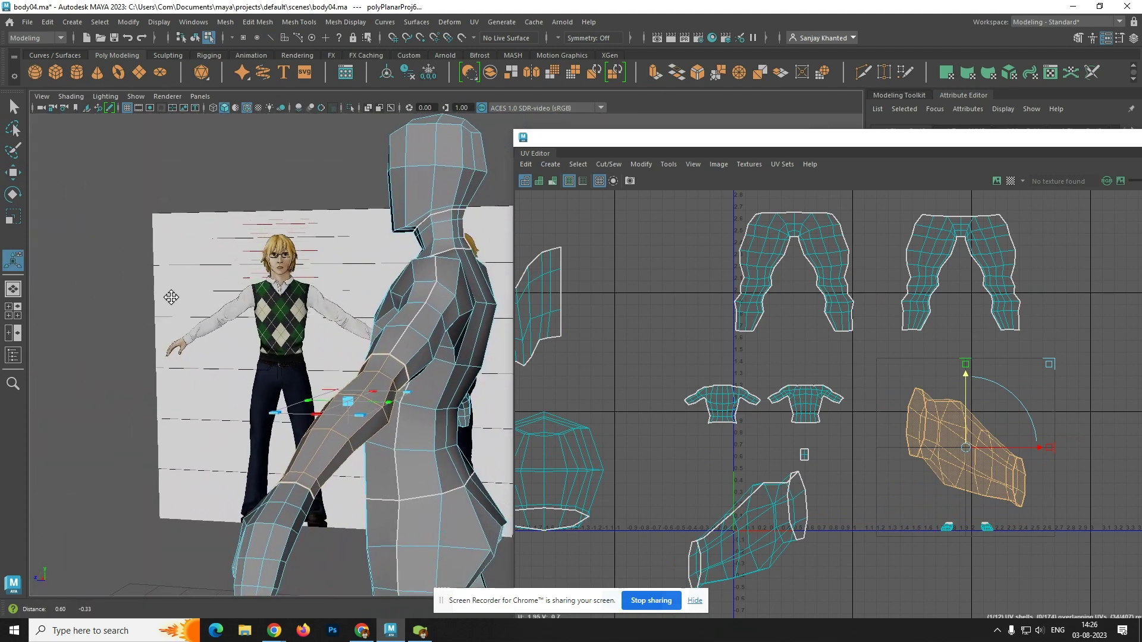
pyautogui.moveTo(376, 368); pyautogui.dragTo(378, 253, button='right')
pyautogui.click(392, 391)
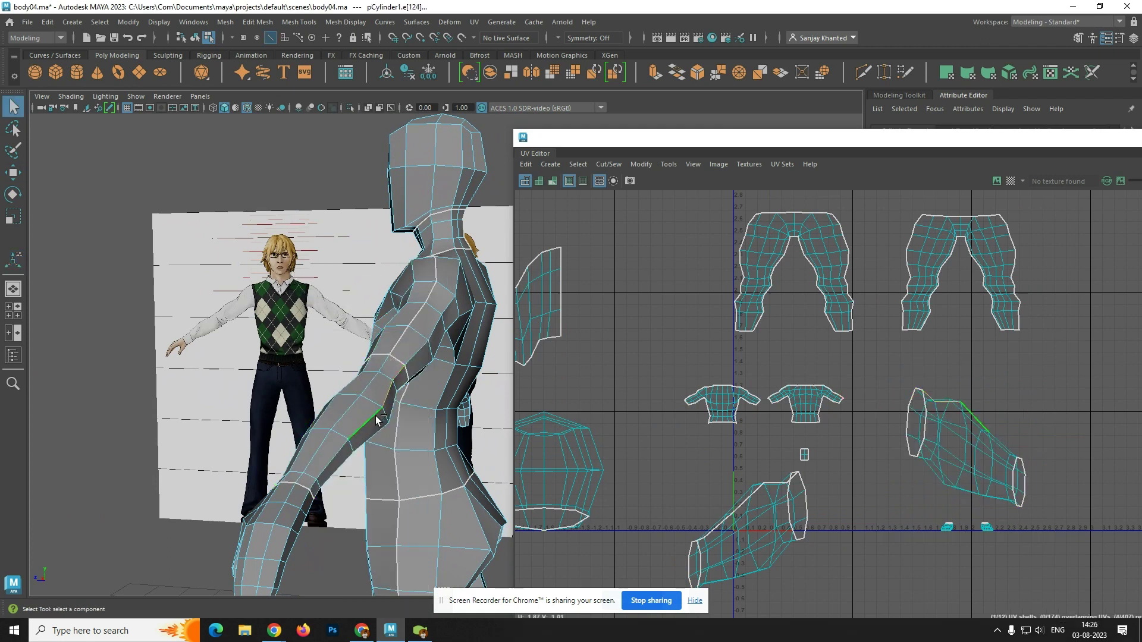
pyautogui.click(319, 482)
pyautogui.click(608, 164)
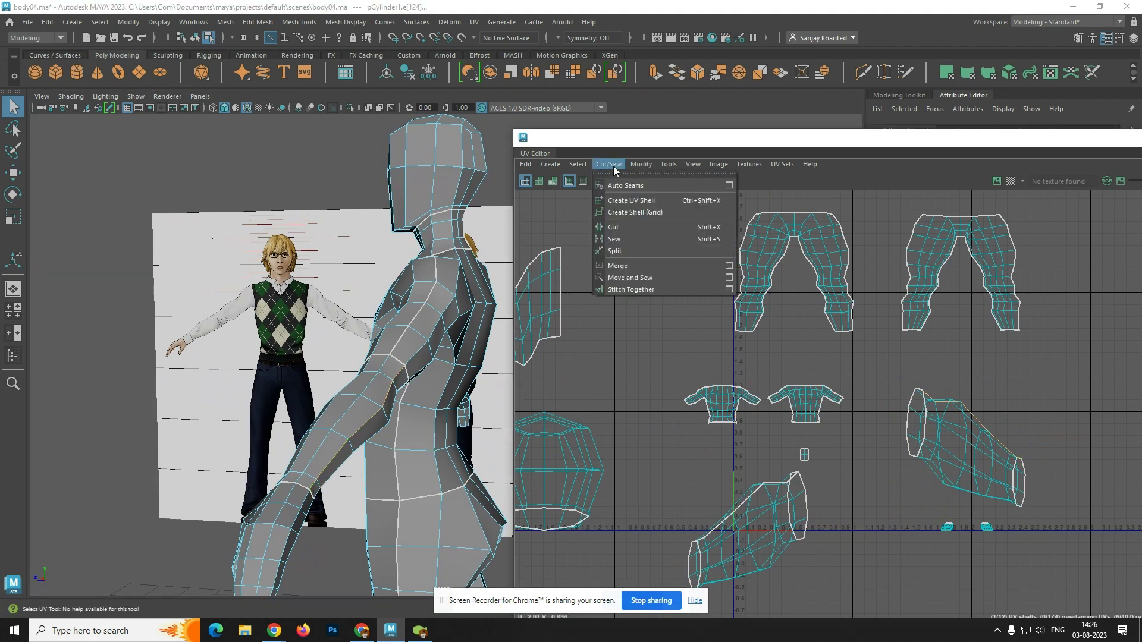
pyautogui.click(632, 230)
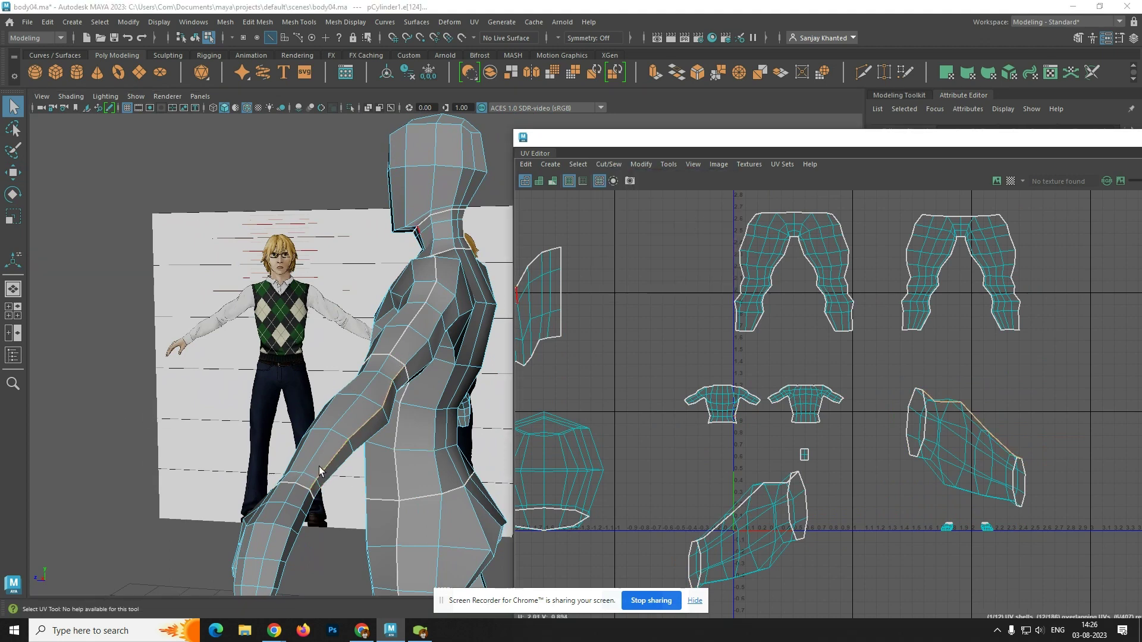
# - Select all UVs of the second forearm's shell, unfold them, and move the flattened shell sideways and slightly up
pyautogui.scroll(-5, 349, 448)
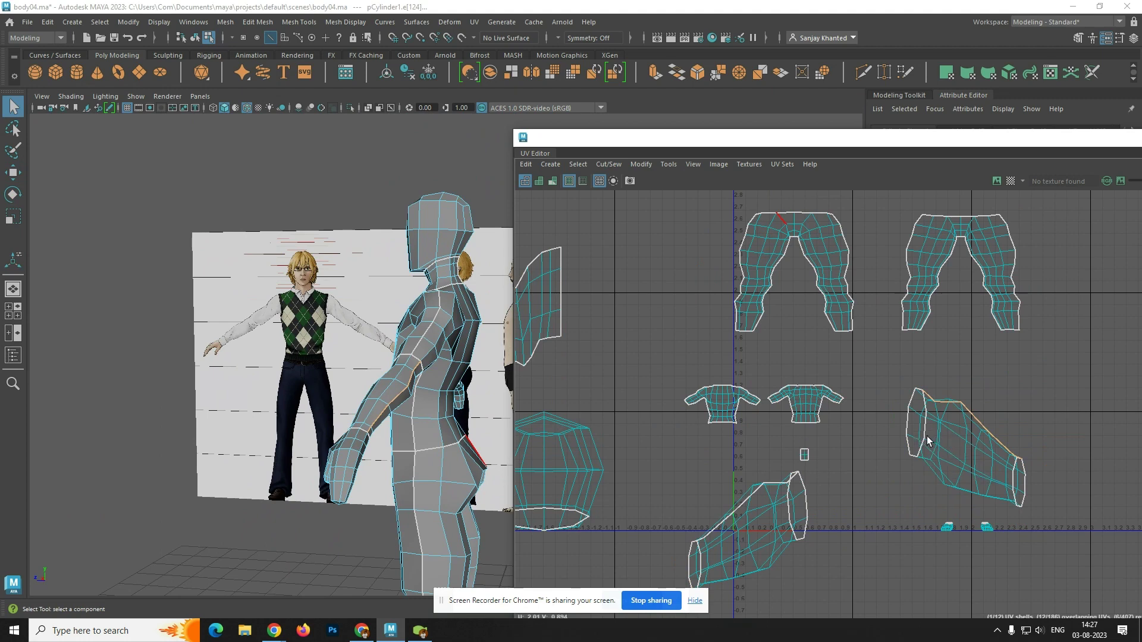
pyautogui.keyDown('alt'); pyautogui.moveTo(960, 442); pyautogui.dragTo(937, 411, button='middle'); pyautogui.keyUp('alt')
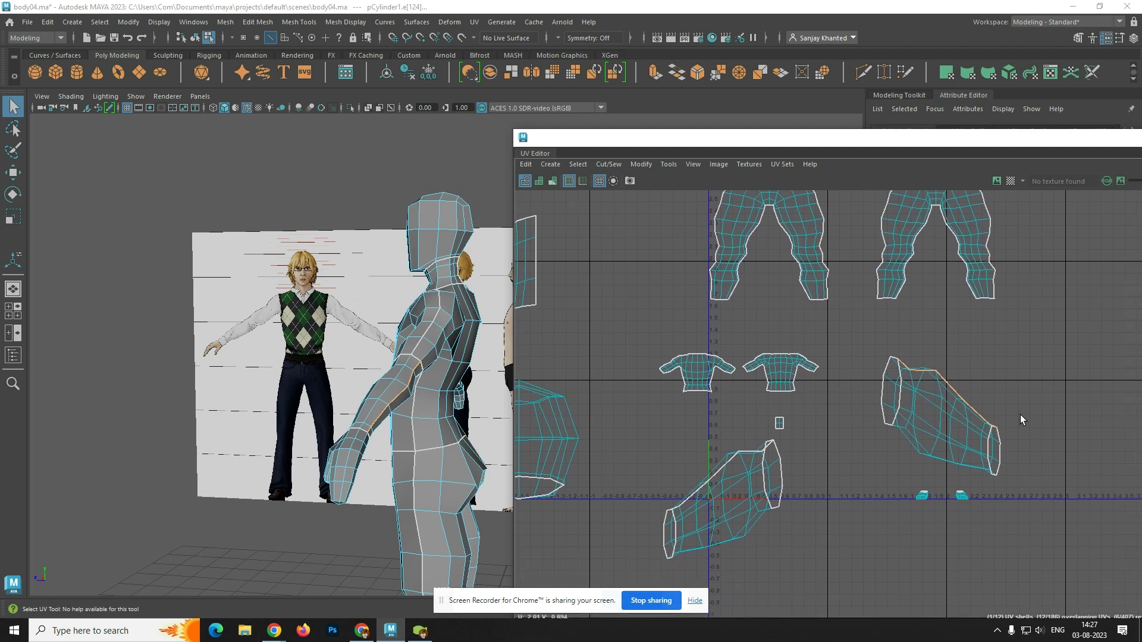
pyautogui.moveTo(944, 407); pyautogui.dragTo(963, 400, button='right')
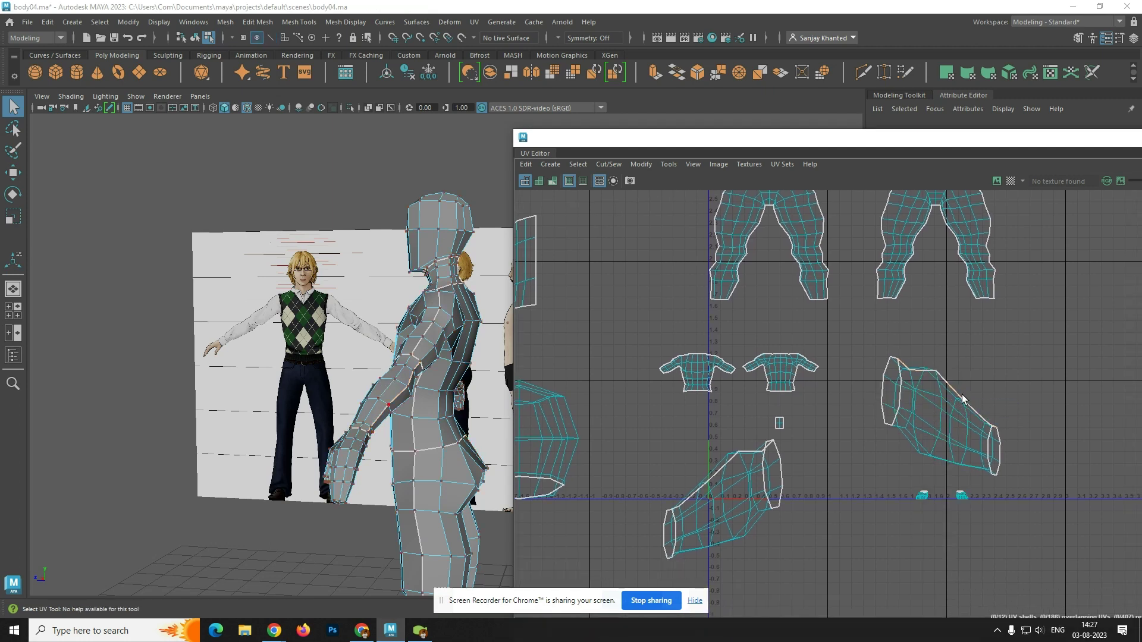
pyautogui.moveTo(874, 334); pyautogui.dragTo(1012, 480)
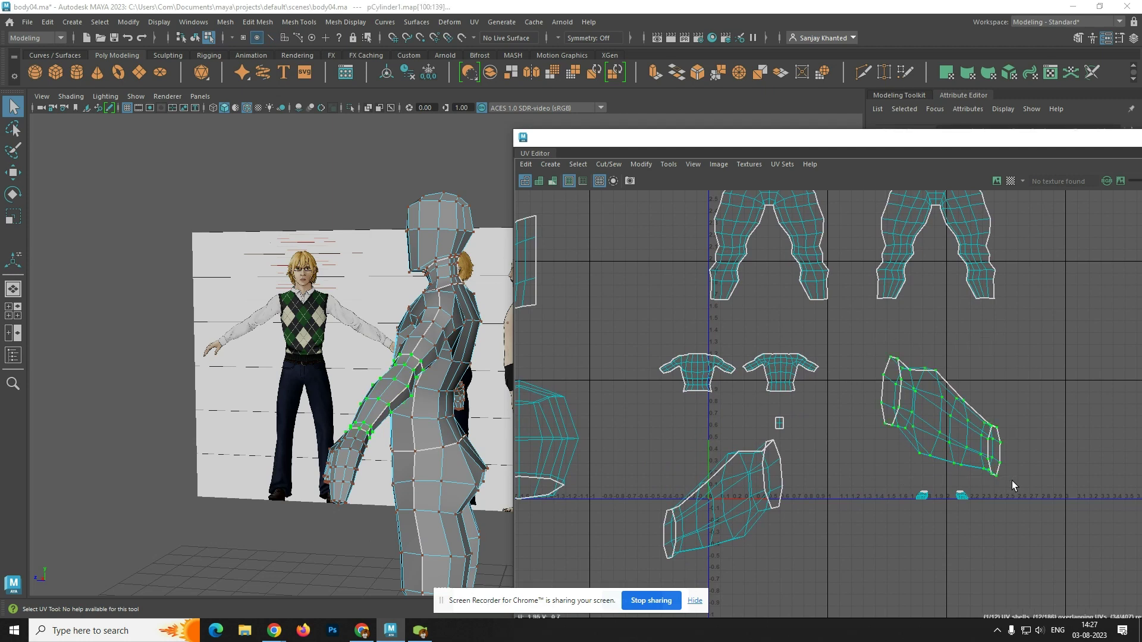
pyautogui.keyDown('shift'); pyautogui.moveTo(941, 376); pyautogui.dragTo(835, 376, button='right'); pyautogui.keyUp('shift')
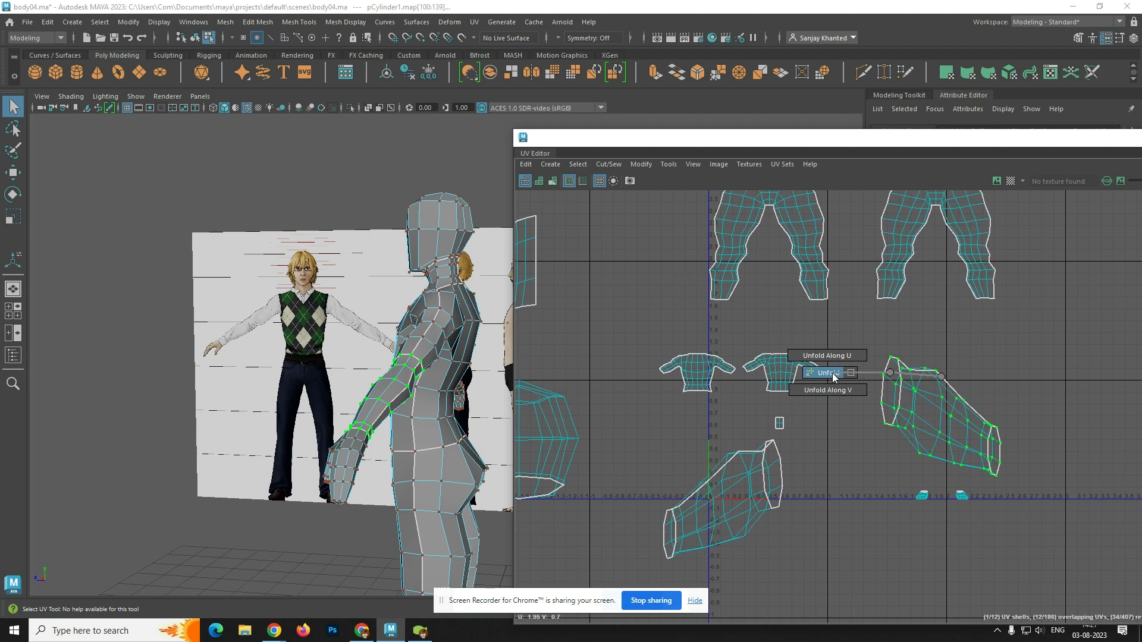
pyautogui.keyDown('shift'); pyautogui.moveTo(832, 372); pyautogui.dragTo(832, 373, button='right'); pyautogui.keyUp('shift')
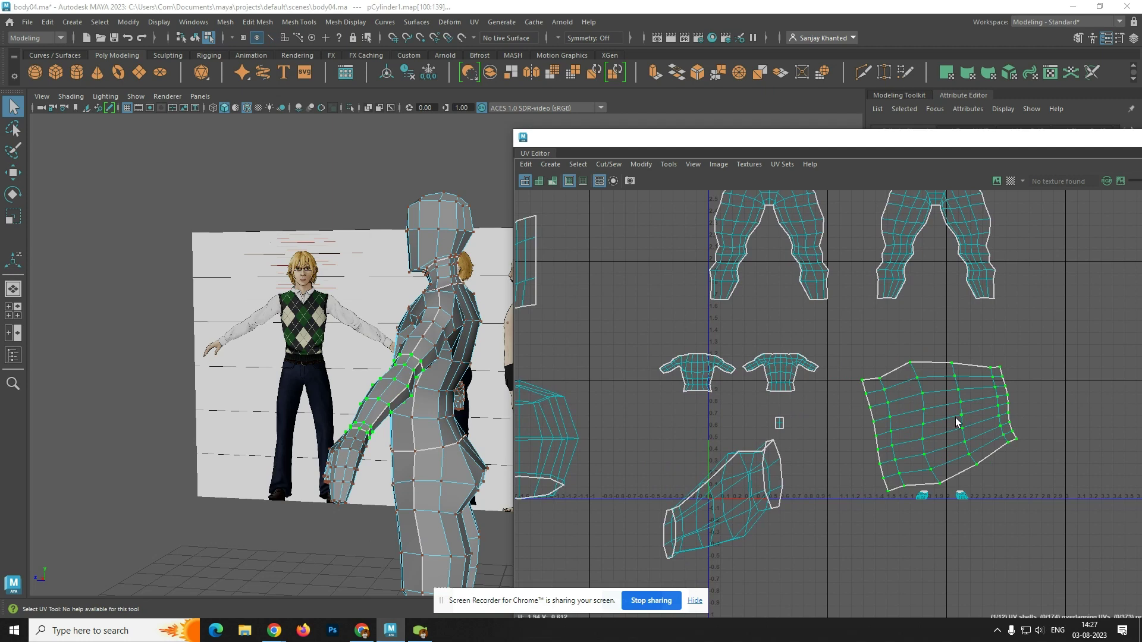
pyautogui.press('w')
pyautogui.moveTo(943, 426); pyautogui.dragTo(1007, 402)
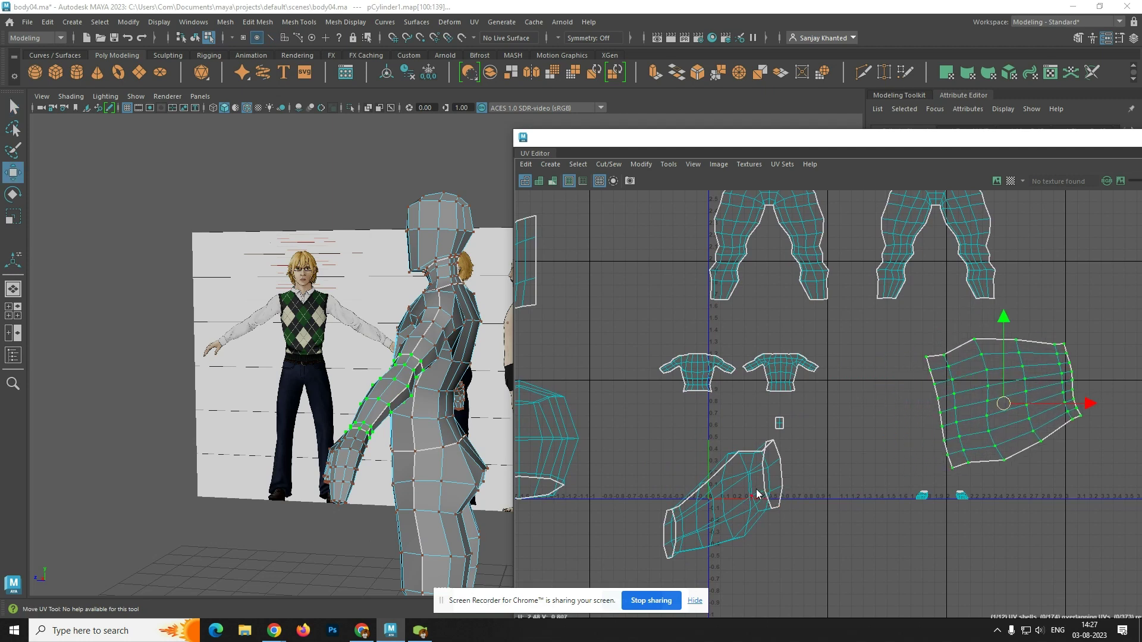
# - Select all UVs of the first forearm's cut shell and unfold them into a flat shell
pyautogui.moveTo(766, 496); pyautogui.dragTo(790, 438, button='right')
pyautogui.moveTo(793, 442); pyautogui.dragTo(654, 570)
pyautogui.keyDown('shift'); pyautogui.moveTo(745, 479); pyautogui.dragTo(640, 377, button='right'); pyautogui.keyUp('shift')
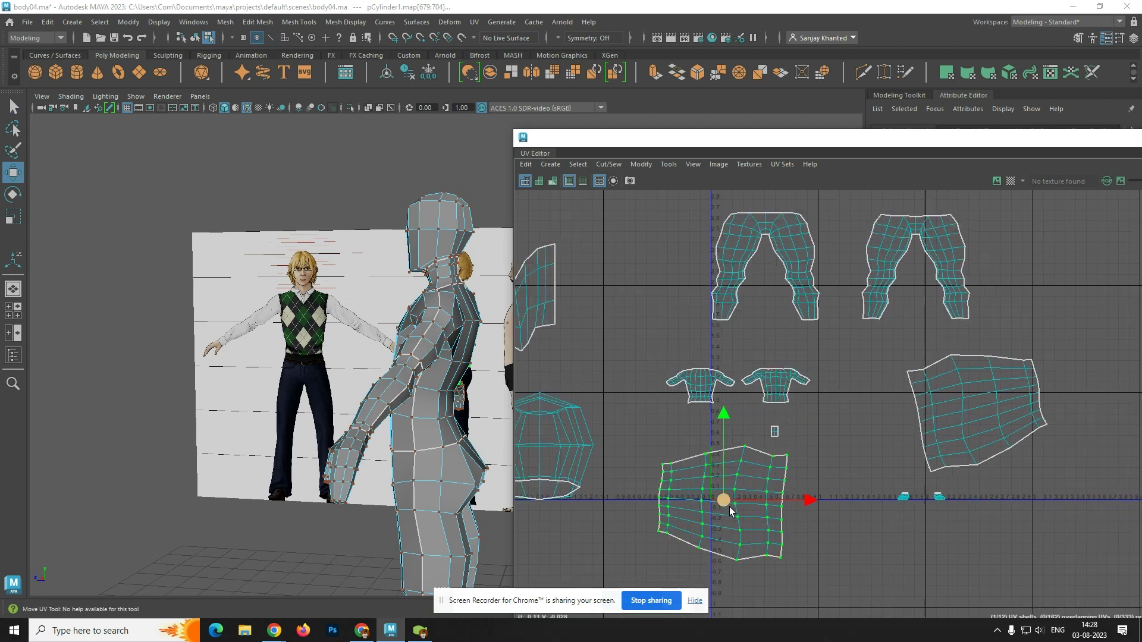
# - Examine the overall UV layout and the body mesh from several sides for parts that still need their own projection
pyautogui.scroll(-2, 725, 482)
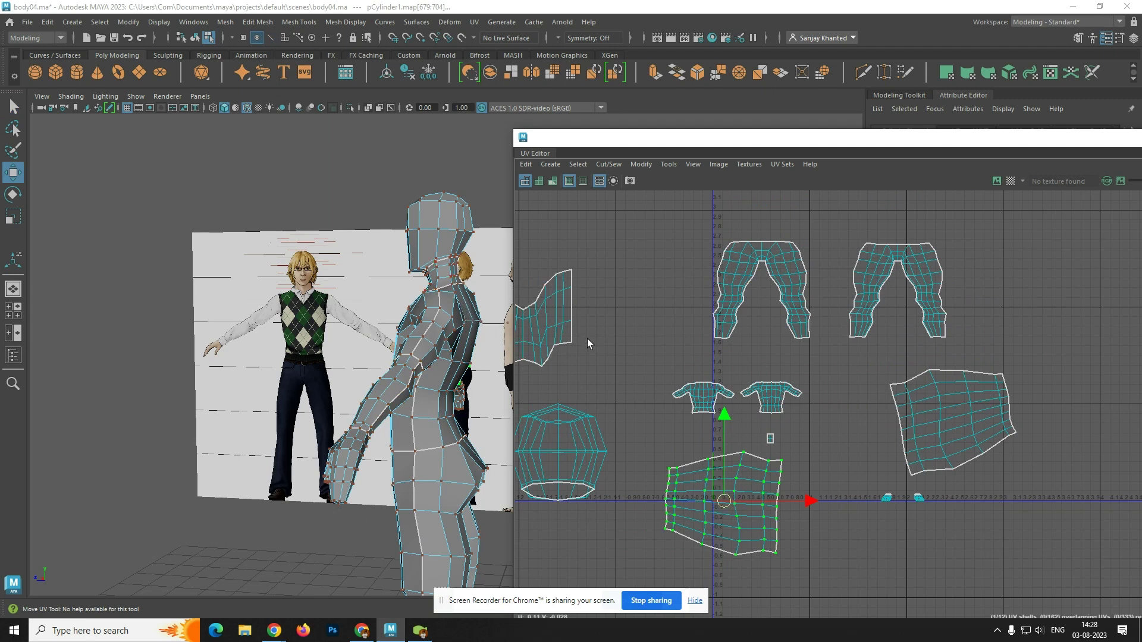
pyautogui.keyDown('alt'); pyautogui.moveTo(587, 343); pyautogui.dragTo(748, 397, button='middle'); pyautogui.keyUp('alt')
pyautogui.scroll(-2, 691, 384)
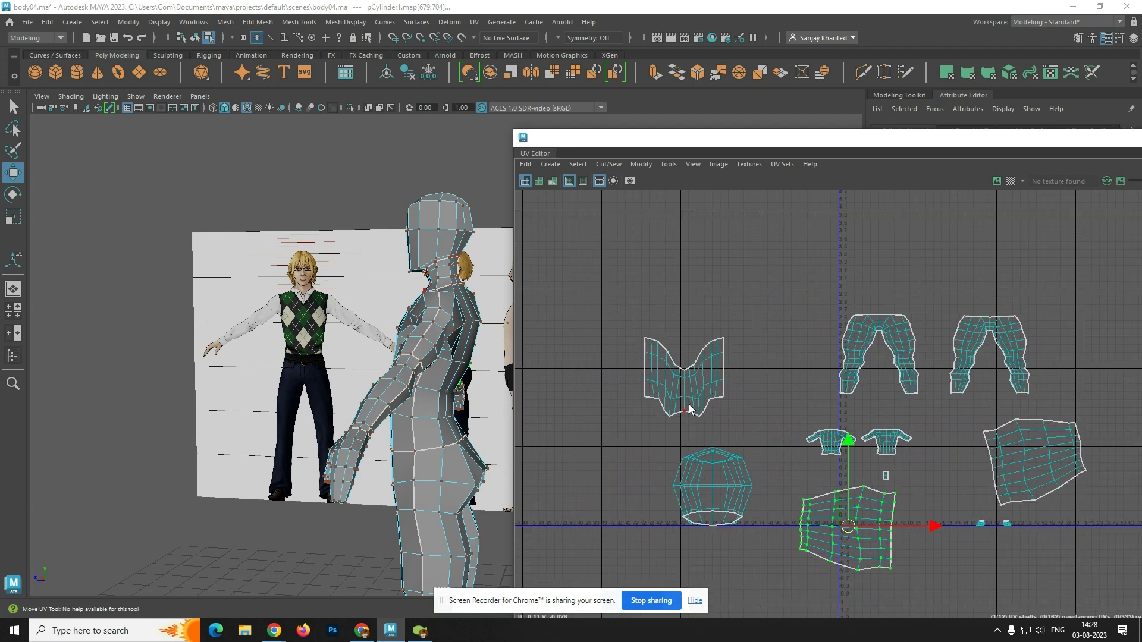
pyautogui.scroll(-3, 462, 445)
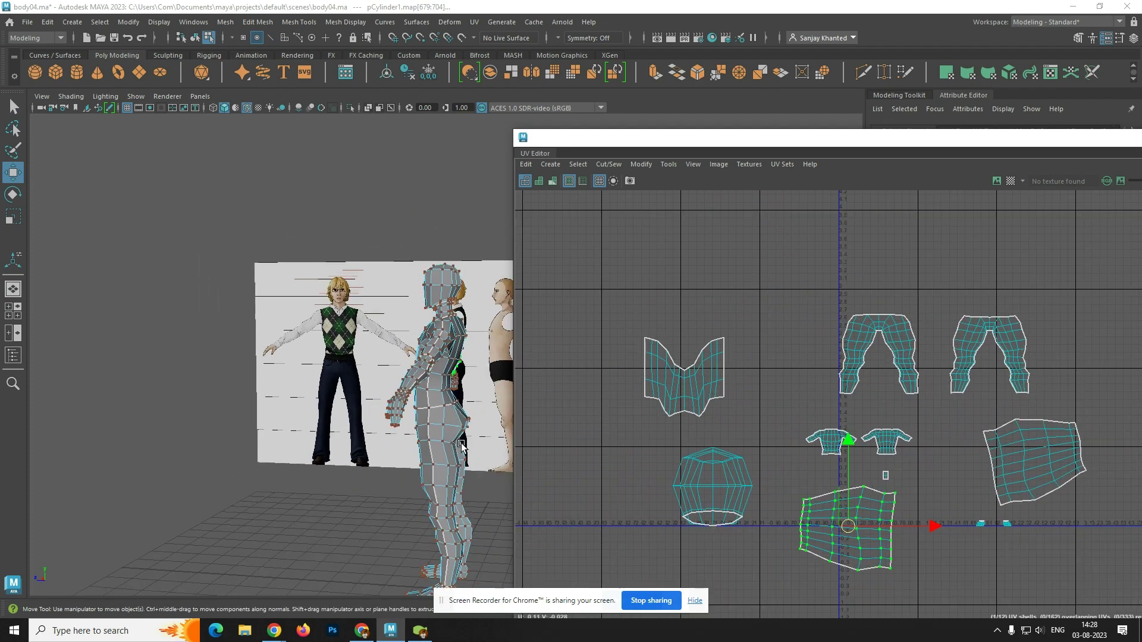
pyautogui.keyDown('alt'); pyautogui.moveTo(427, 465); pyautogui.dragTo(512, 469); pyautogui.keyUp('alt')
pyautogui.keyDown('alt'); pyautogui.moveTo(336, 474); pyautogui.dragTo(530, 305, button='middle'); pyautogui.keyUp('alt')
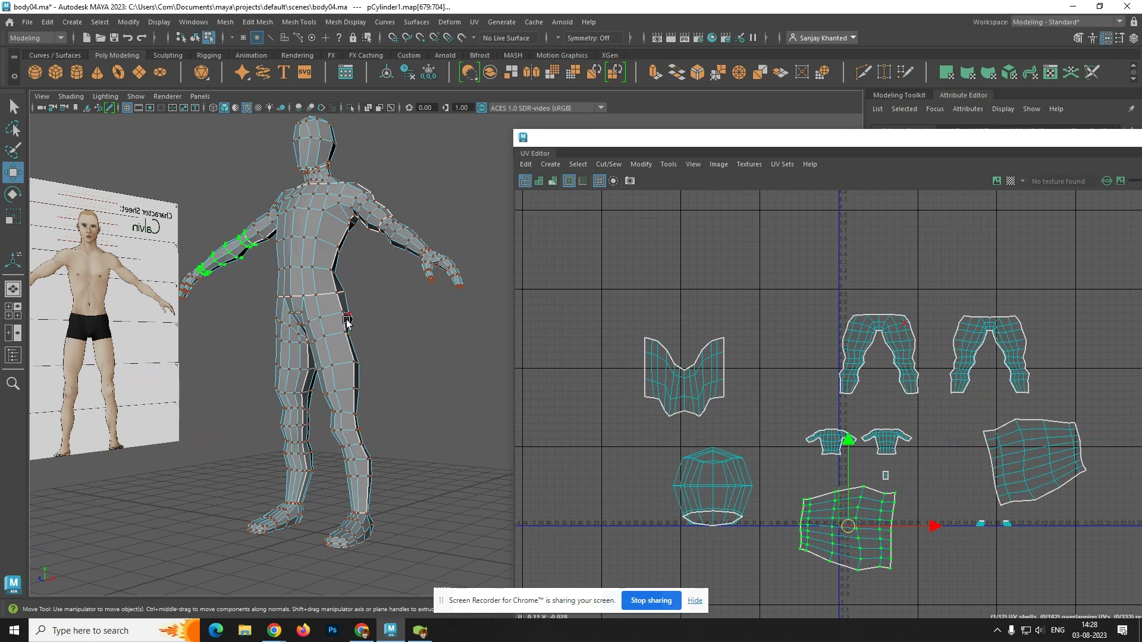
pyautogui.scroll(2, 361, 380)
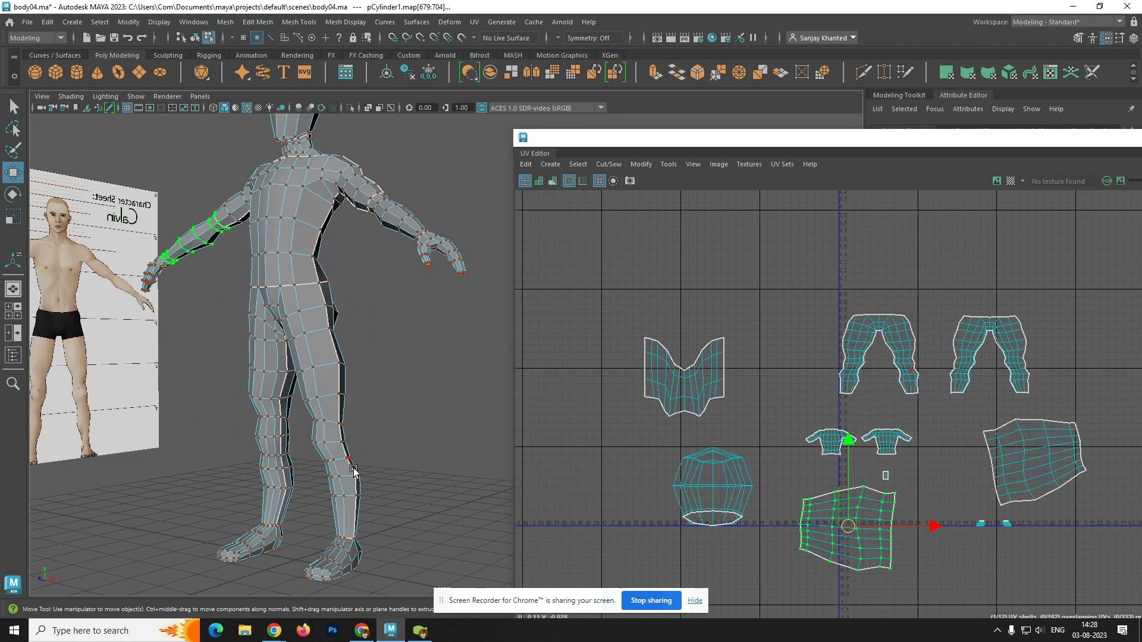
pyautogui.keyDown('alt'); pyautogui.moveTo(358, 509); pyautogui.dragTo(401, 500); pyautogui.keyUp('alt')
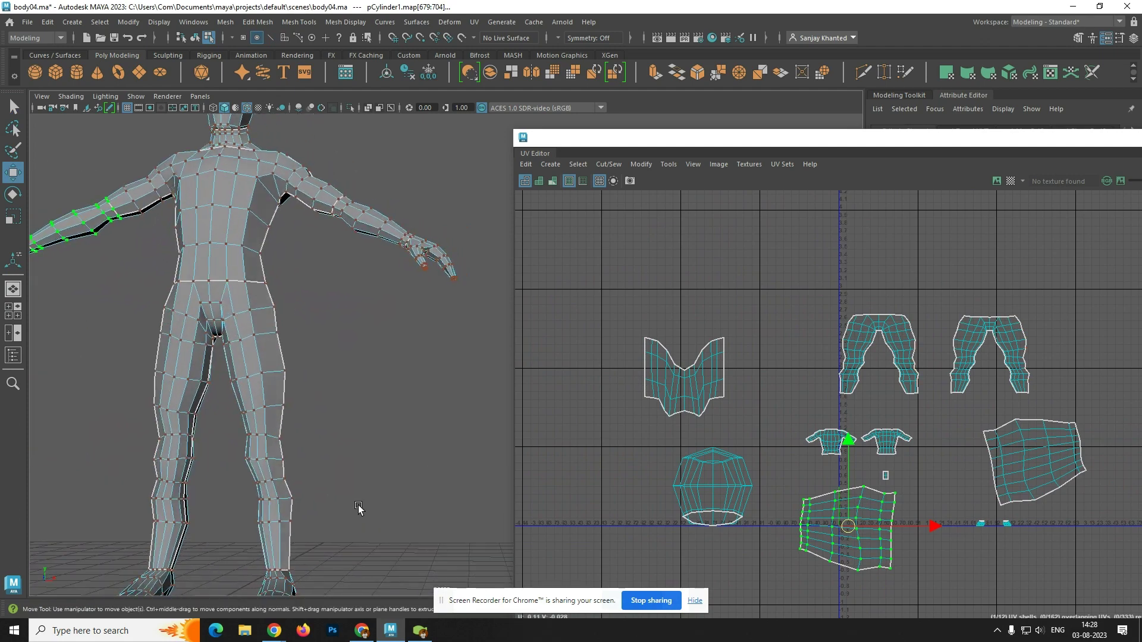
pyautogui.keyDown('alt'); pyautogui.moveTo(358, 506); pyautogui.dragTo(445, 303, button='middle'); pyautogui.keyUp('alt')
pyautogui.scroll(-3, 407, 317)
pyautogui.keyDown('alt'); pyautogui.moveTo(403, 271); pyautogui.dragTo(400, 289); pyautogui.keyUp('alt')
pyautogui.keyDown('alt'); pyautogui.moveTo(400, 288); pyautogui.dragTo(356, 448, button='middle'); pyautogui.keyUp('alt')
pyautogui.scroll(3, 427, 387)
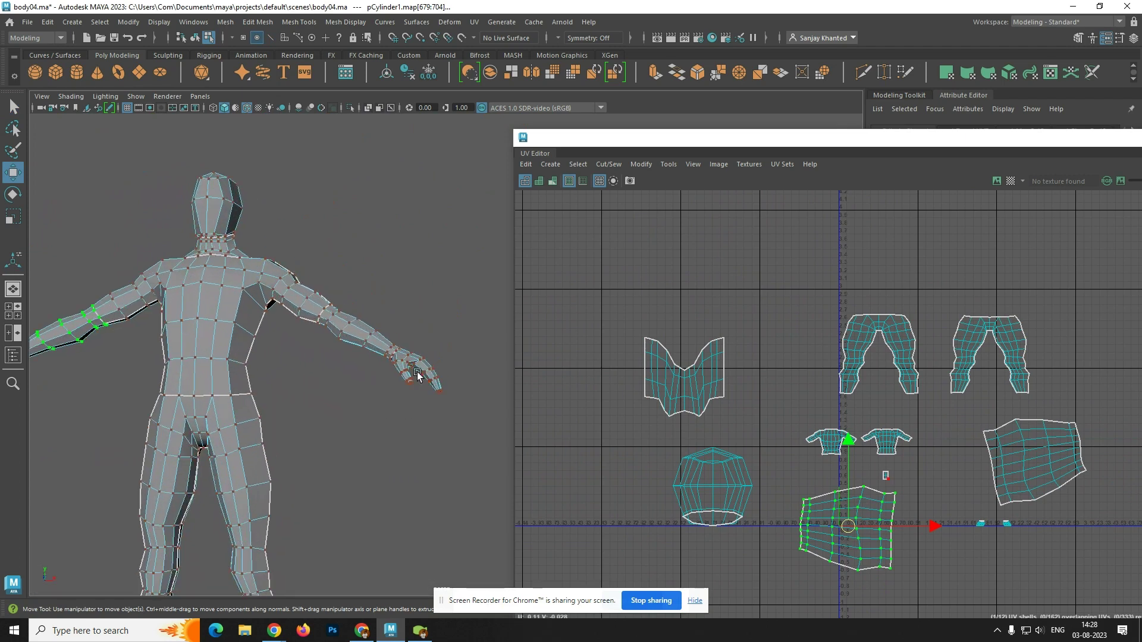
# - In face mode, select the small overlapping hand shell's faces, and deselect the right hand so only the left hand is selected
pyautogui.scroll(5, 405, 370)
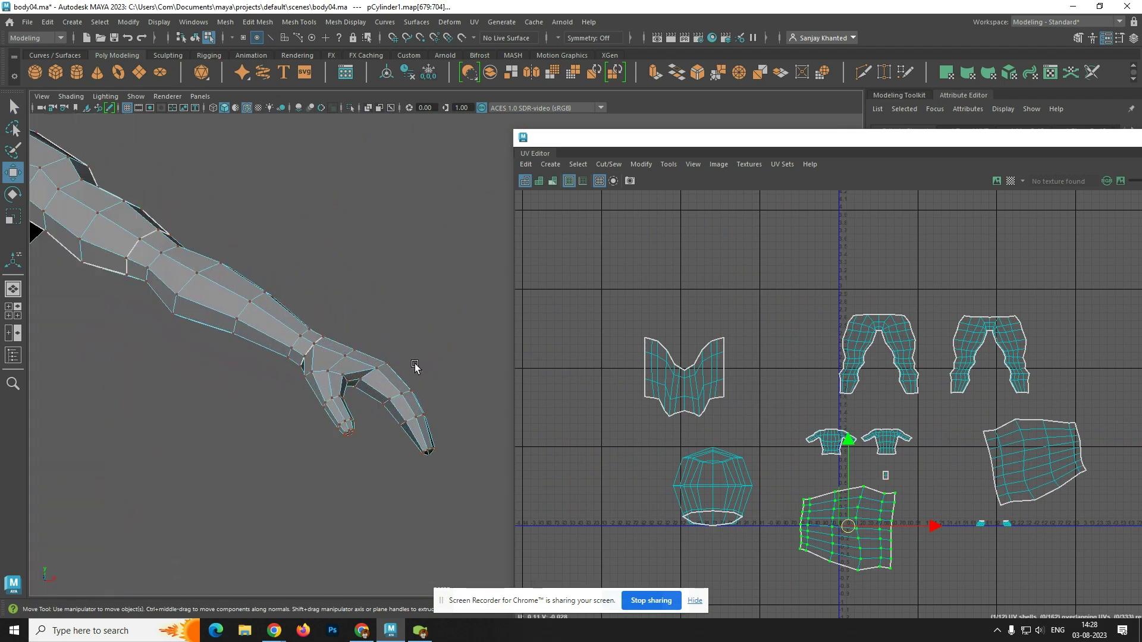
pyautogui.keyDown('alt'); pyautogui.moveTo(402, 375); pyautogui.dragTo(438, 409); pyautogui.keyUp('alt')
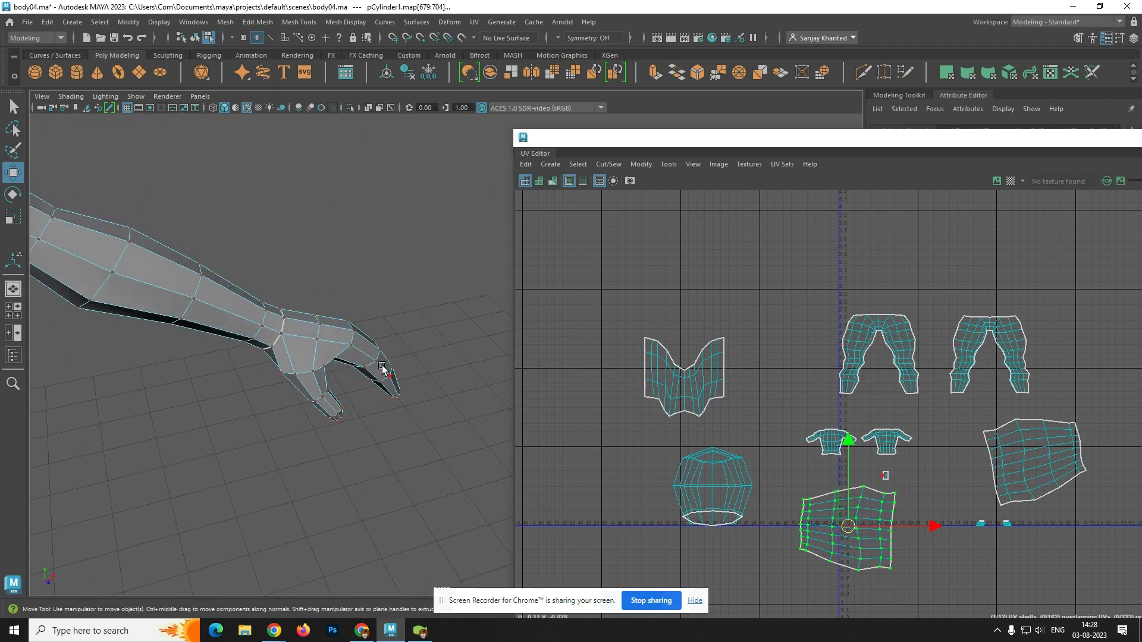
pyautogui.moveTo(364, 356); pyautogui.dragTo(365, 312, button='right')
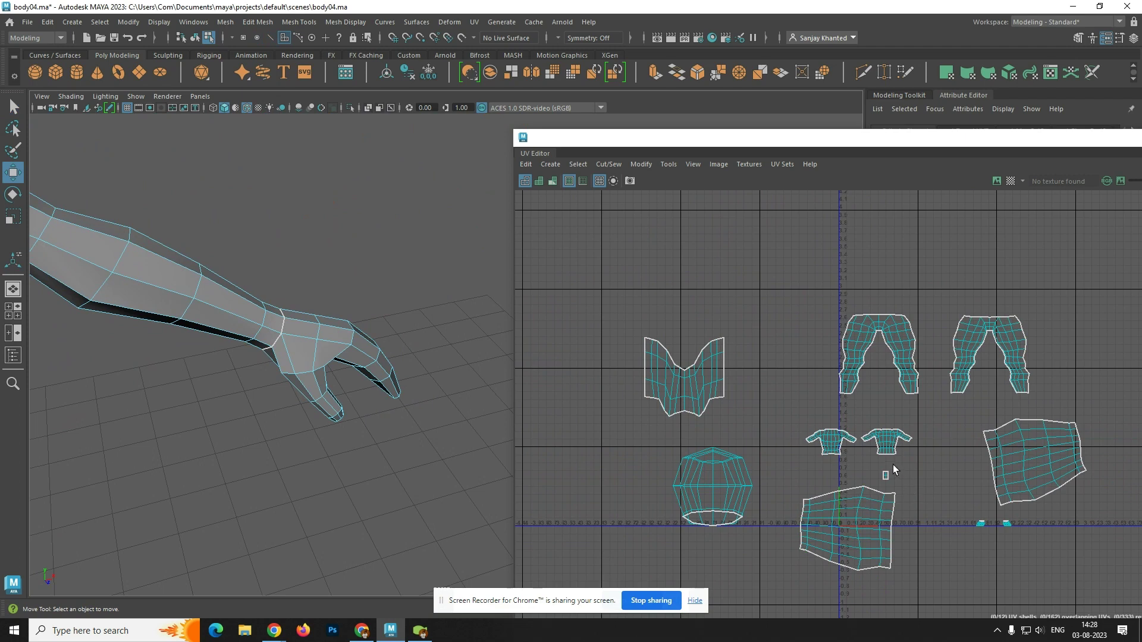
pyautogui.moveTo(894, 470); pyautogui.dragTo(872, 493)
pyautogui.press('f')
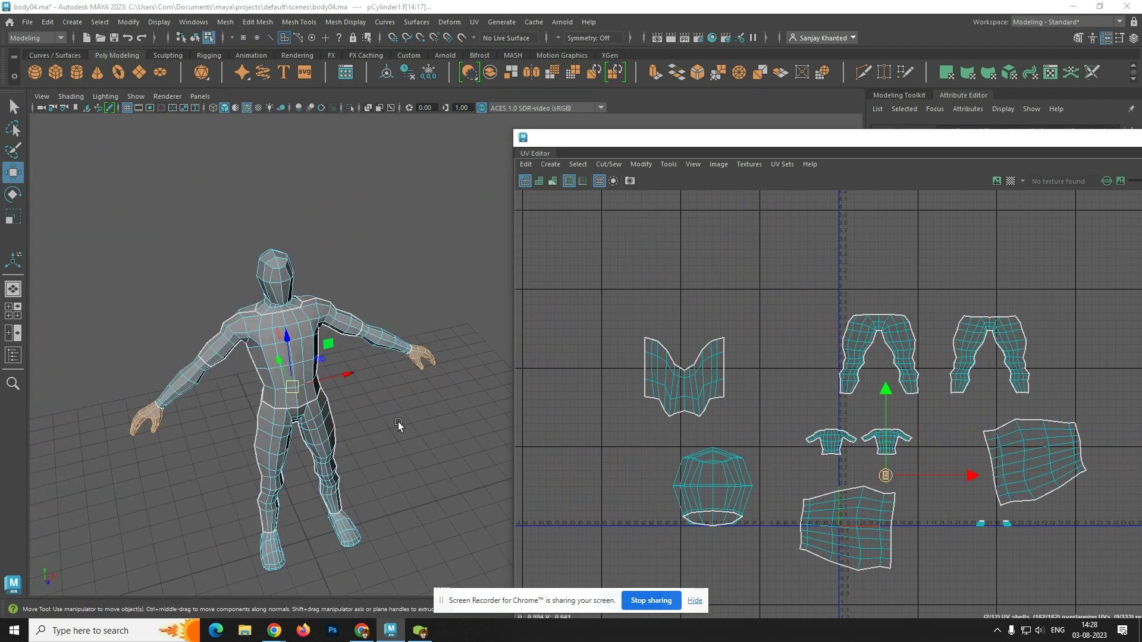
pyautogui.keyDown('ctrl'); pyautogui.moveTo(119, 384); pyautogui.dragTo(199, 481); pyautogui.keyUp('ctrl')
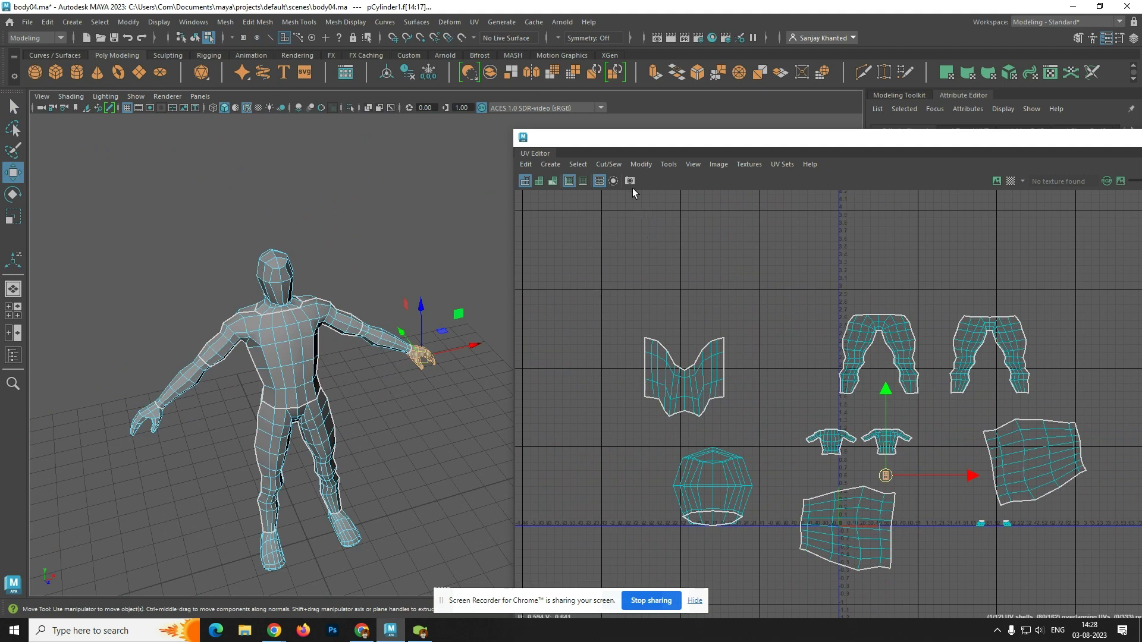
# - Apply a Y-axis planar projection fitted to the bounding box to the left hand, and move its shell to empty space above the neck shell
pyautogui.click(553, 165)
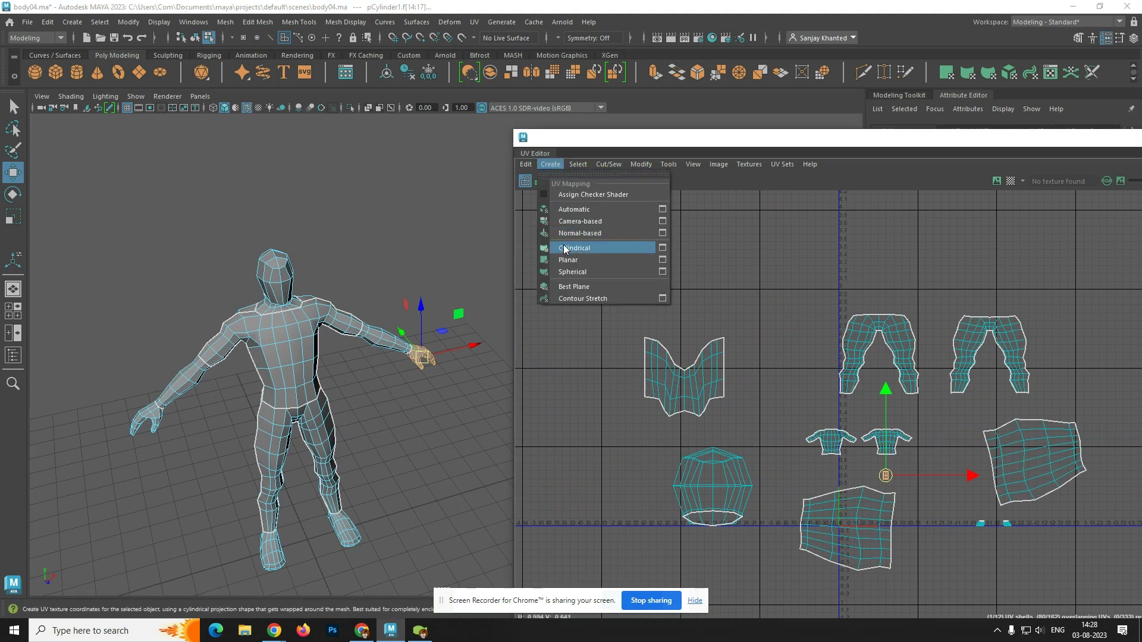
pyautogui.click(662, 261)
pyautogui.click(537, 437)
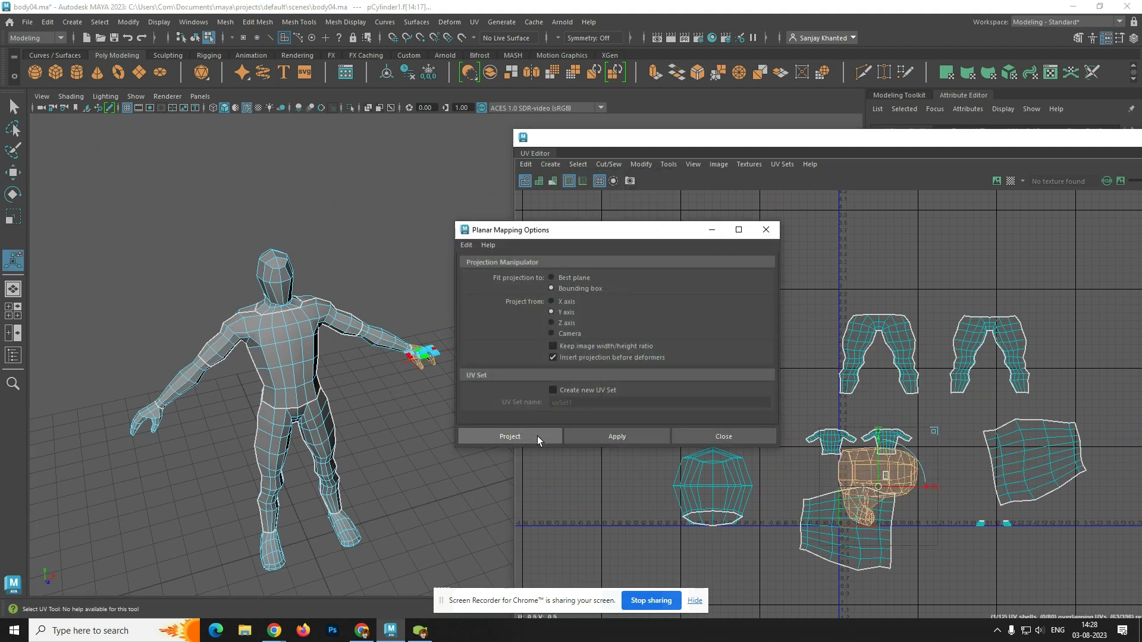
pyautogui.moveTo(888, 491); pyautogui.dragTo(619, 275)
pyautogui.click(694, 301)
# - In edge mode, select the edge loop along the left hand's thumb side and deselect its edges on all other shells
pyautogui.scroll(10, 407, 327)
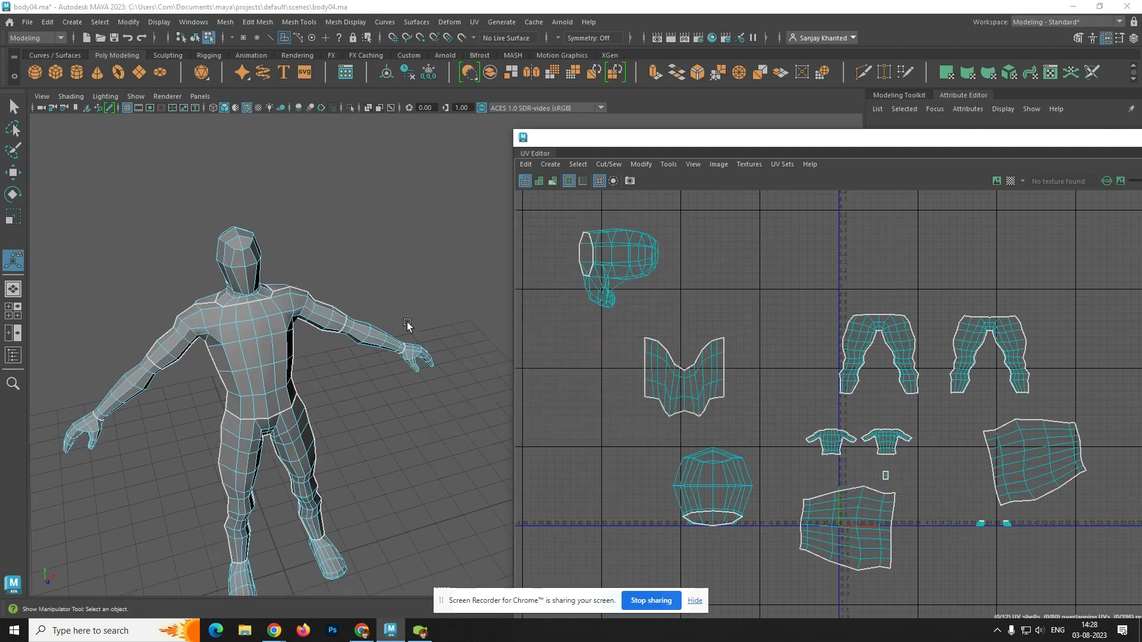
pyautogui.keyDown('alt'); pyautogui.moveTo(408, 326); pyautogui.dragTo(370, 316); pyautogui.keyUp('alt')
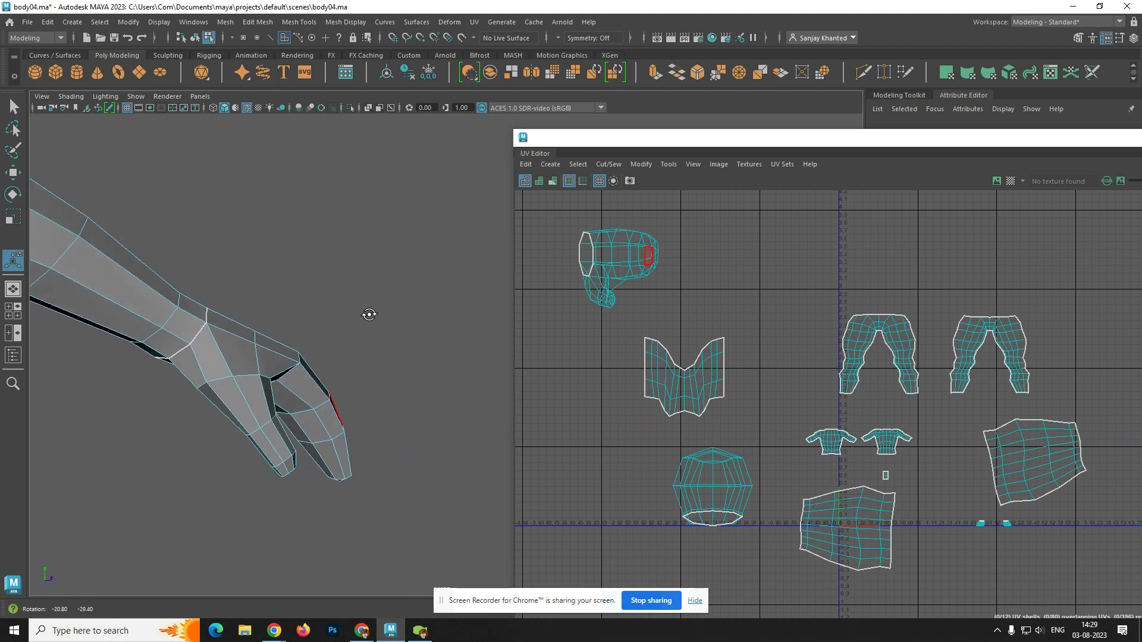
pyautogui.moveTo(286, 279); pyautogui.dragTo(285, 247, button='right')
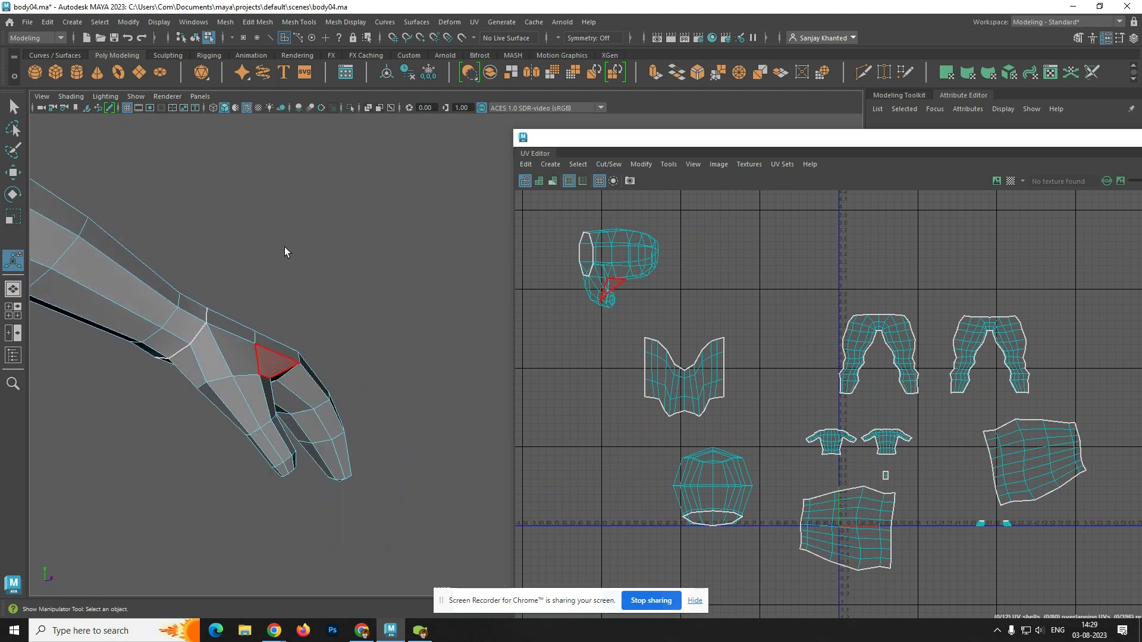
pyautogui.doubleClick(198, 358)
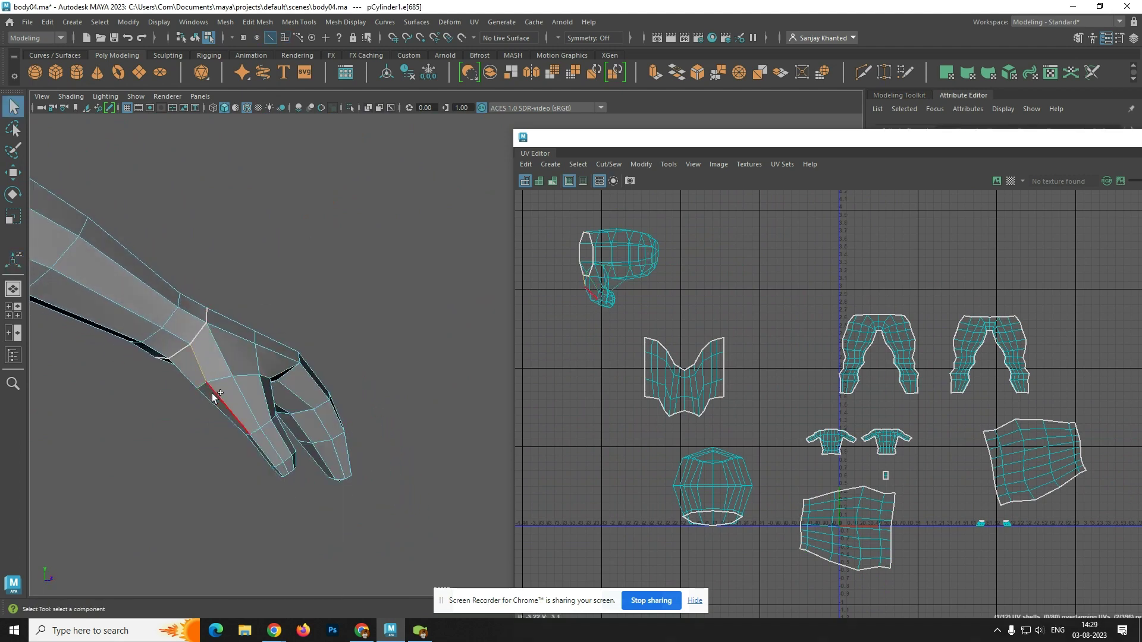
pyautogui.keyDown('alt'); pyautogui.moveTo(260, 446); pyautogui.dragTo(268, 410); pyautogui.keyUp('alt')
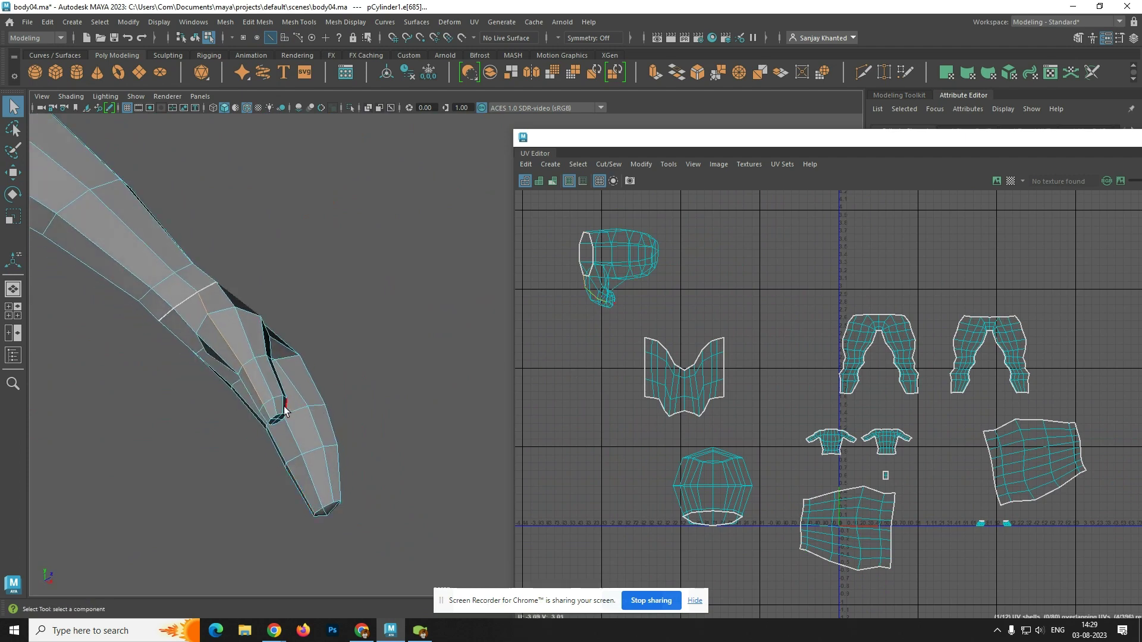
pyautogui.doubleClick(219, 333)
pyautogui.scroll(-5, 306, 411)
pyautogui.scroll(-5, 370, 426)
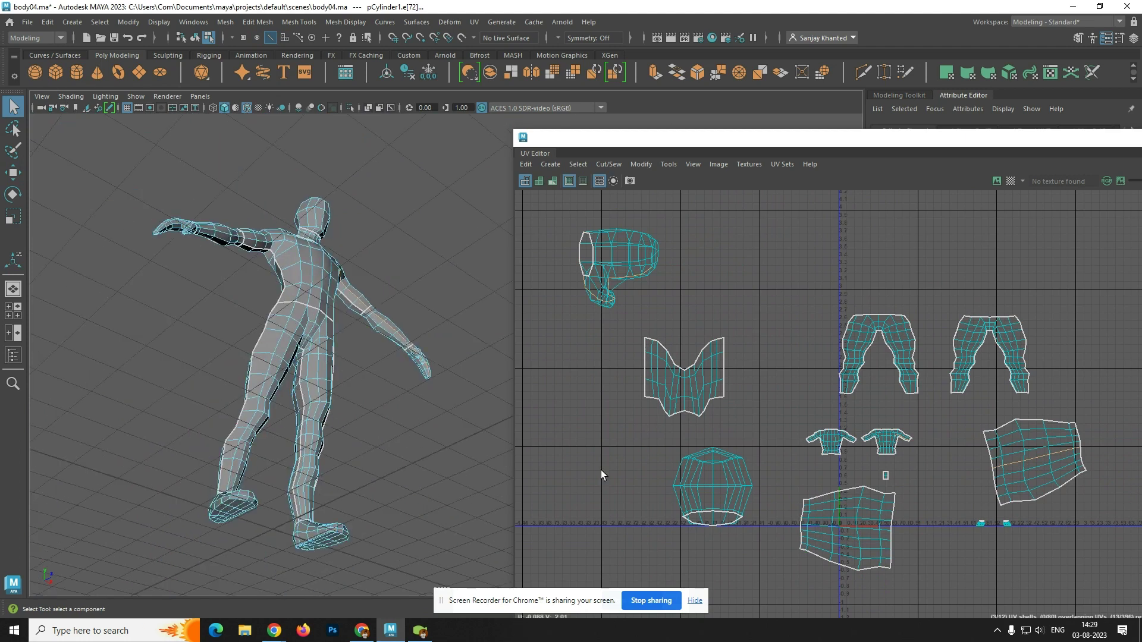
pyautogui.moveTo(1114, 329); pyautogui.dragTo(612, 587)
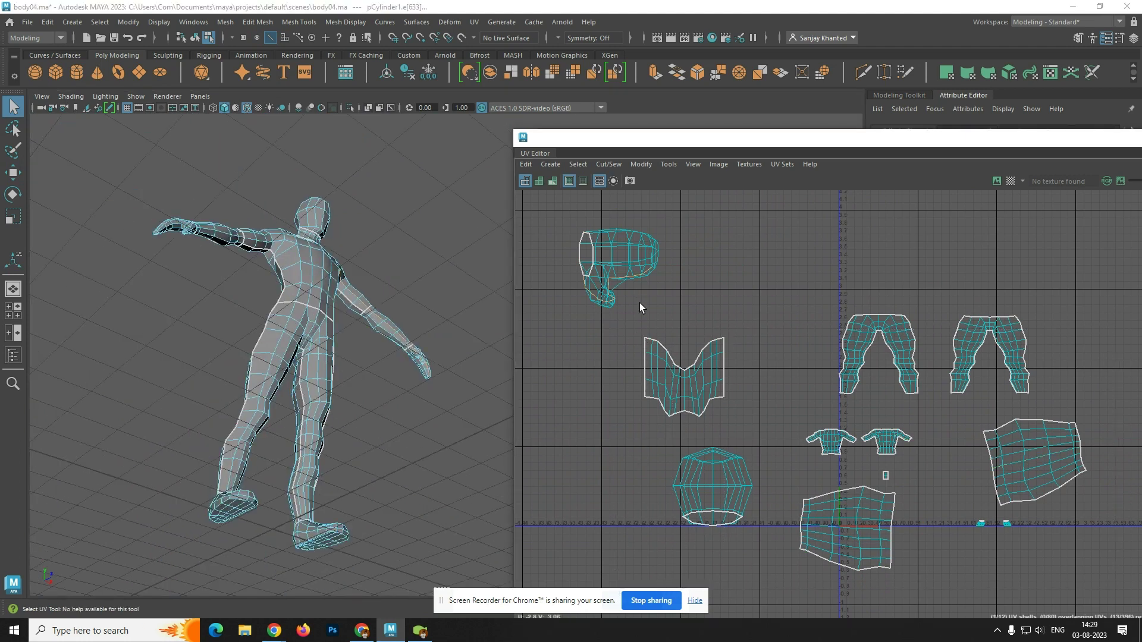
pyautogui.press('w')
# - Add the left hand's remaining finger-side edges up to the fingertip to the seam selection and cut the UVs along it
pyautogui.keyDown('alt'); pyautogui.moveTo(424, 362); pyautogui.dragTo(394, 461); pyautogui.keyUp('alt')
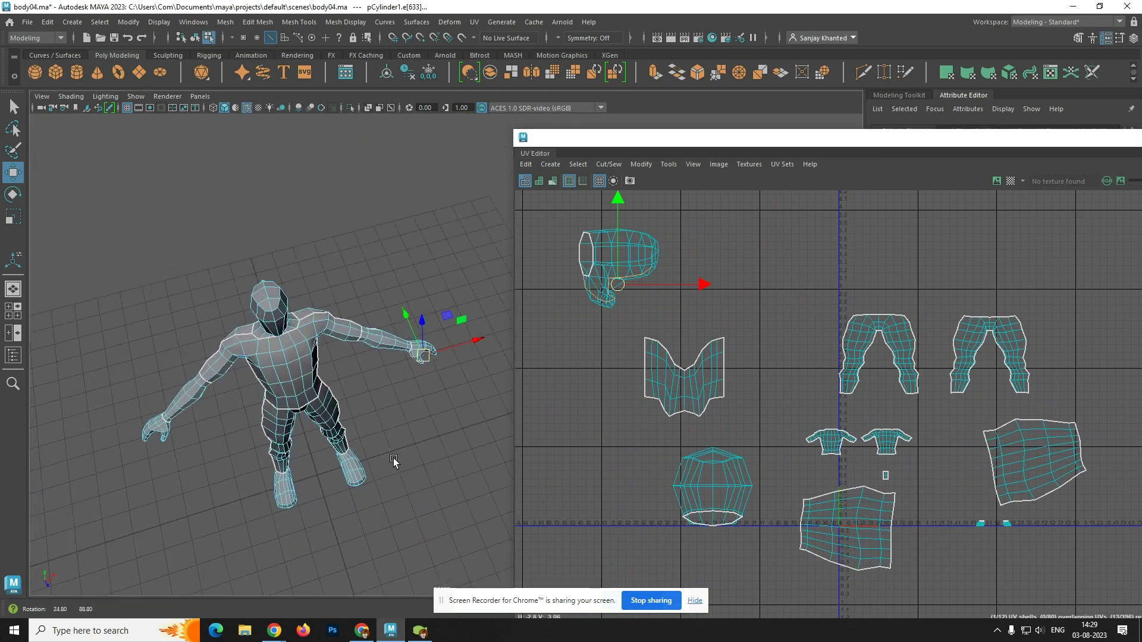
pyautogui.scroll(9, 447, 368)
pyautogui.keyDown('alt'); pyautogui.moveTo(440, 370); pyautogui.dragTo(337, 270); pyautogui.keyUp('alt')
pyautogui.keyDown('shift'); pyautogui.click(333, 211); pyautogui.keyUp('shift')
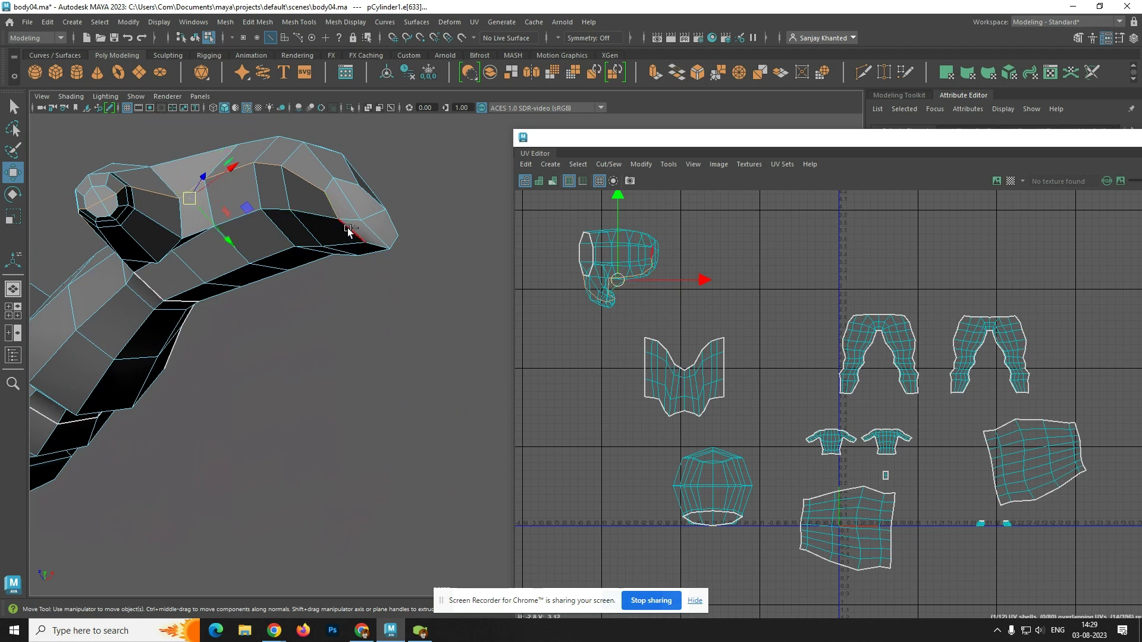
pyautogui.keyDown('shift'); pyautogui.click(350, 230); pyautogui.keyUp('shift')
pyautogui.keyDown('shift'); pyautogui.click(377, 245); pyautogui.keyUp('shift')
pyautogui.keyDown('alt'); pyautogui.moveTo(392, 253); pyautogui.dragTo(448, 365); pyautogui.keyUp('alt')
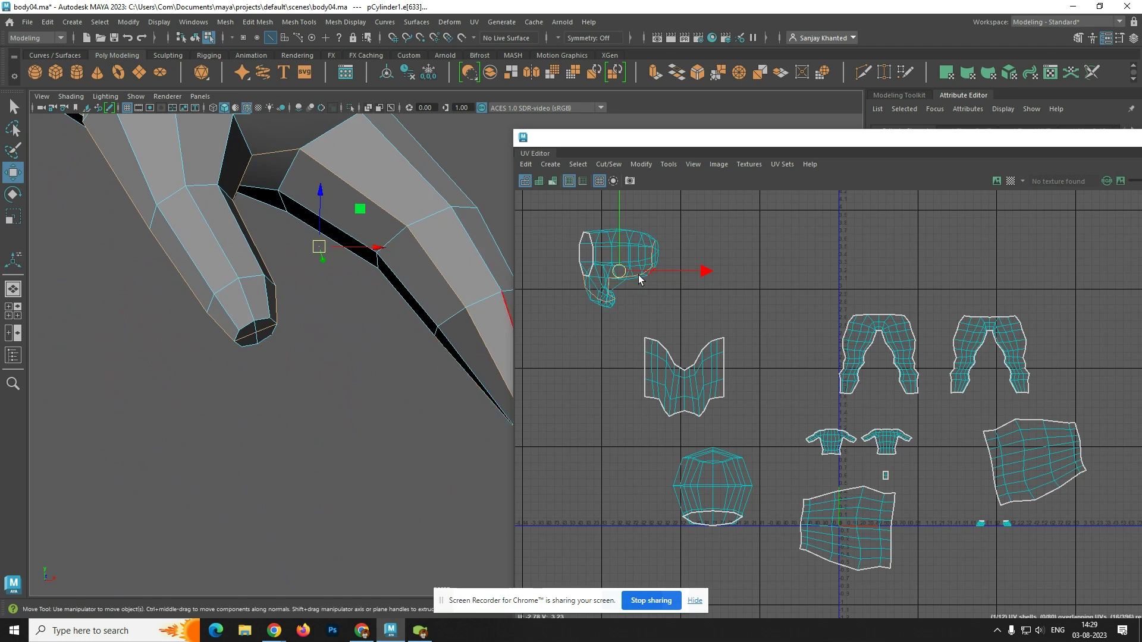
pyautogui.click(608, 164)
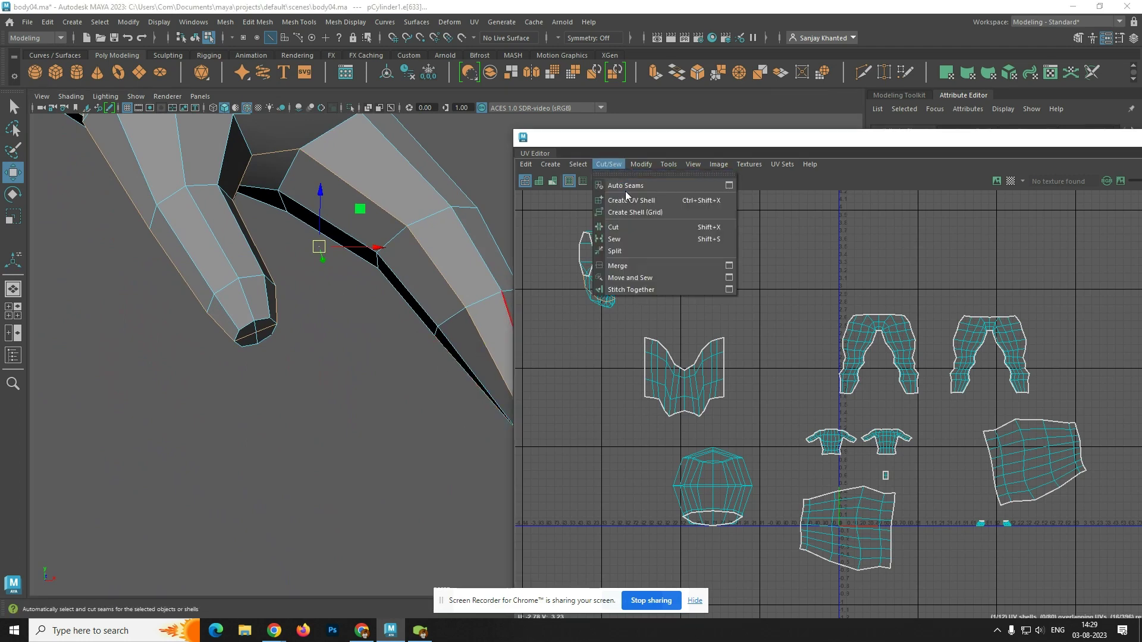
pyautogui.click(630, 226)
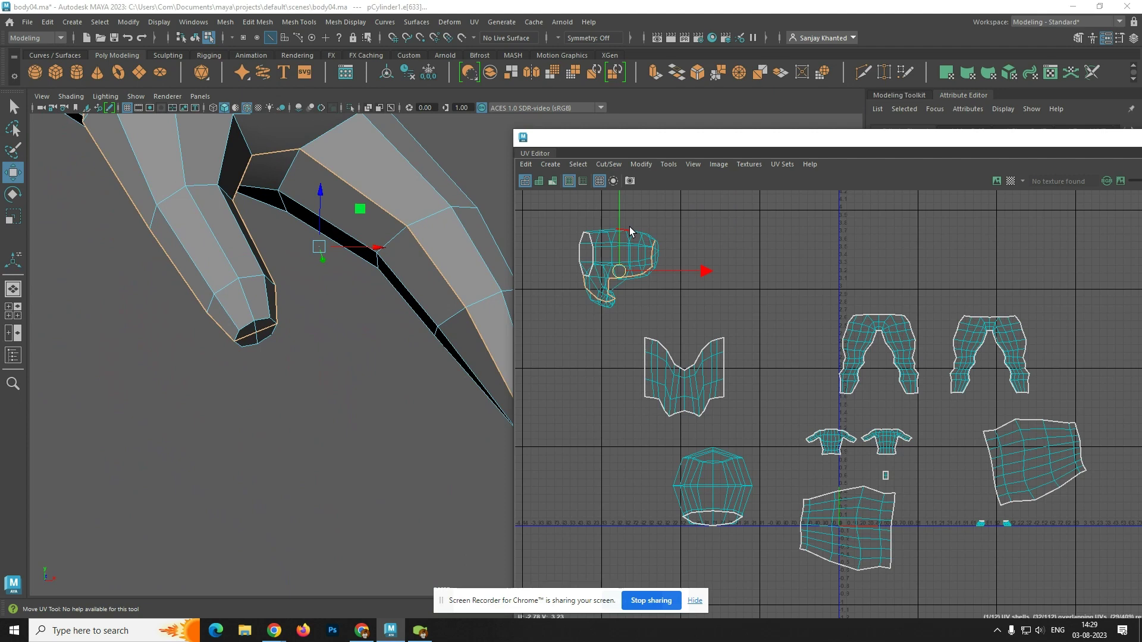
# - Select all UVs of the left hand's cut shell and unfold them into a flat shell
pyautogui.scroll(-4, 648, 314)
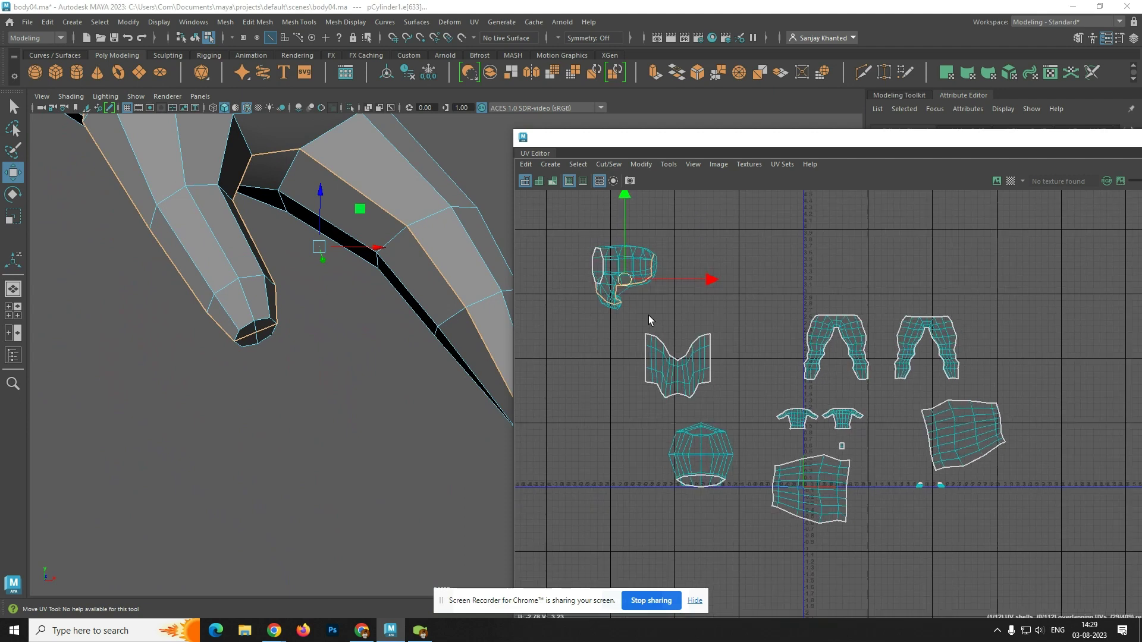
pyautogui.moveTo(634, 284); pyautogui.dragTo(670, 273, button='right')
pyautogui.moveTo(667, 250); pyautogui.dragTo(584, 320)
pyautogui.keyDown('shift'); pyautogui.rightClick(619, 290); pyautogui.keyUp('shift')
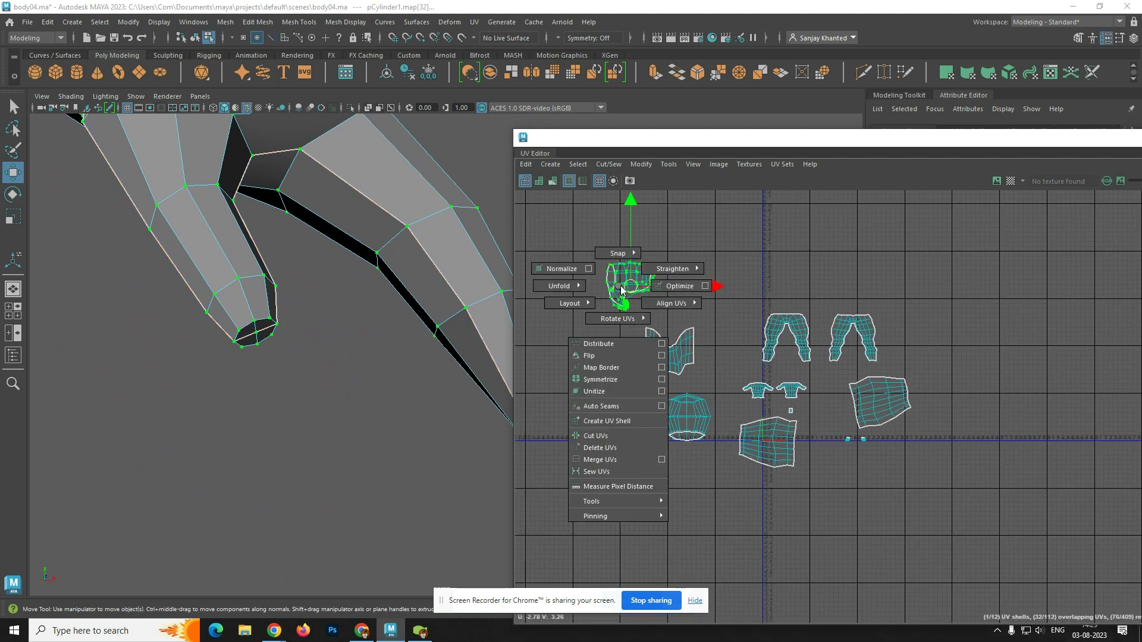
pyautogui.moveTo(565, 289)
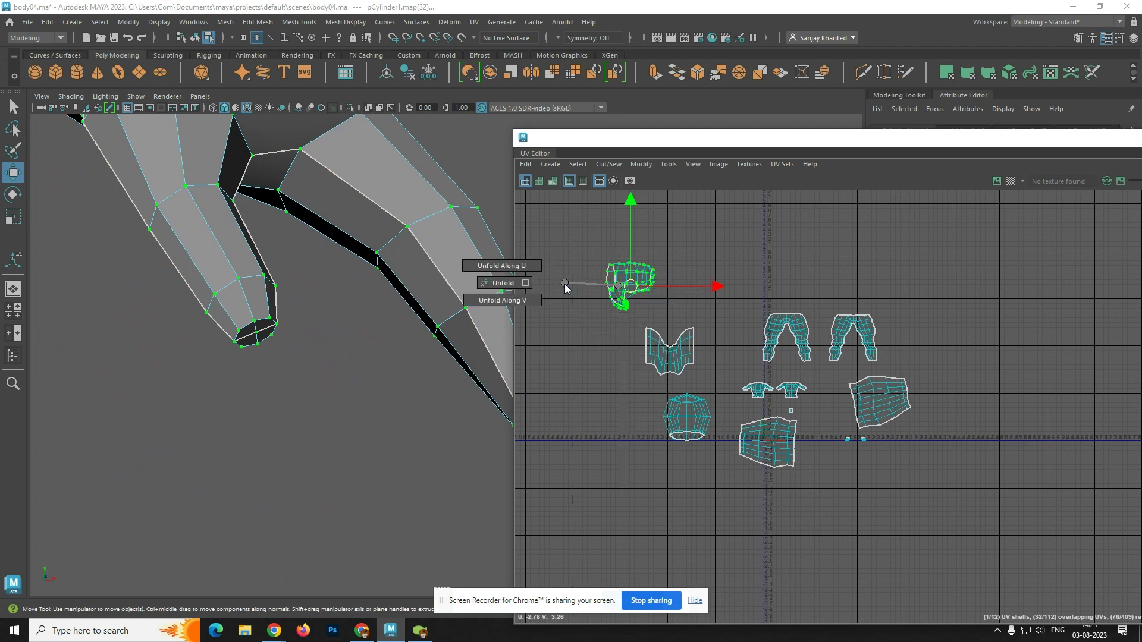
pyautogui.click(503, 283)
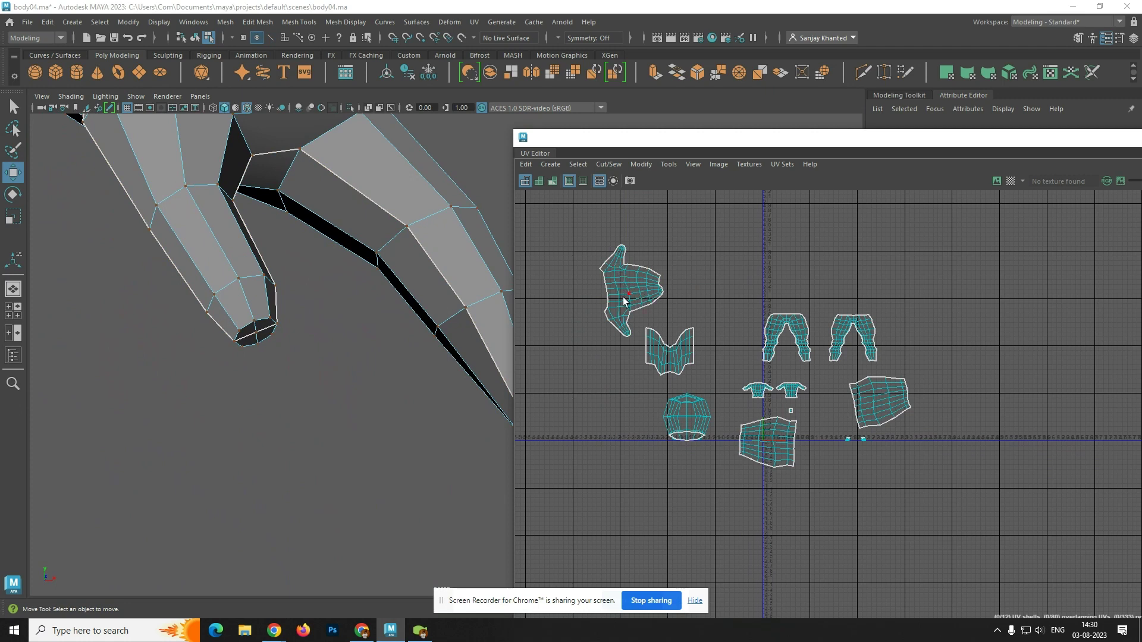
# - In face mode, select all faces of the right hand's tiny shell and apply a planar projection to them
pyautogui.scroll(-5, 479, 357)
pyautogui.scroll(-8, 470, 356)
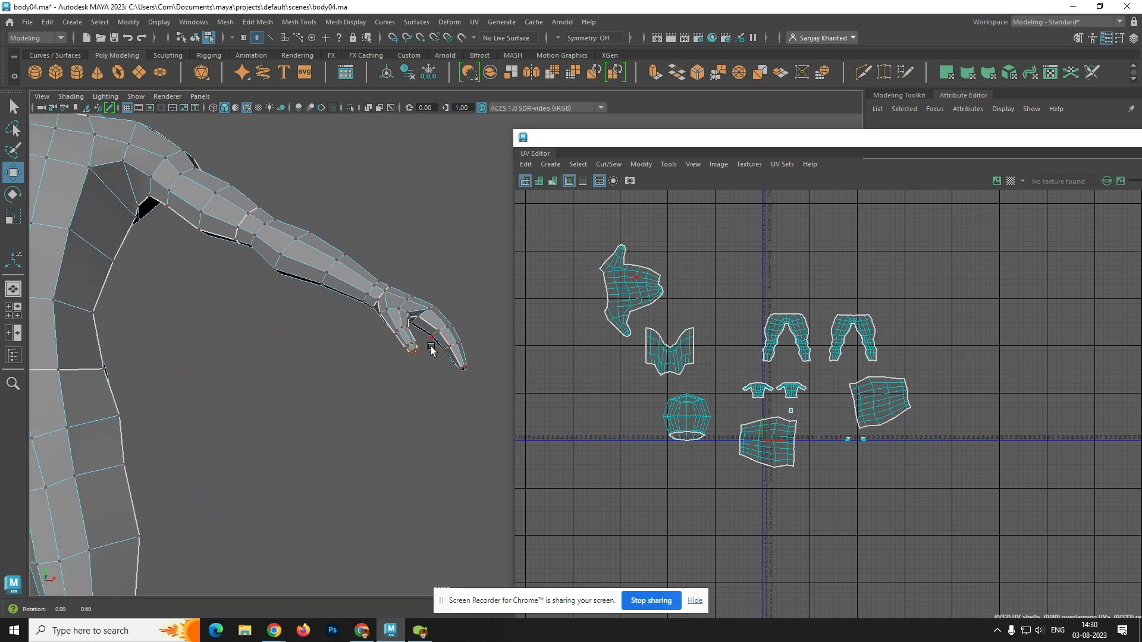
pyautogui.keyDown('alt'); pyautogui.moveTo(367, 361); pyautogui.dragTo(440, 360); pyautogui.keyUp('alt')
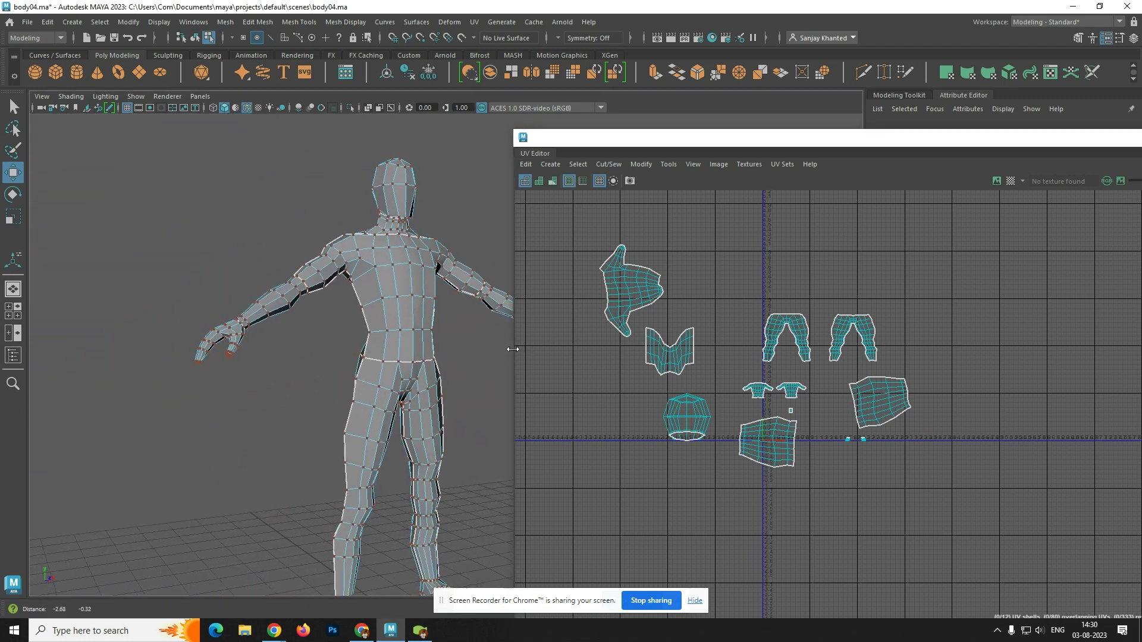
pyautogui.click(790, 412)
pyautogui.scroll(4, 789, 421)
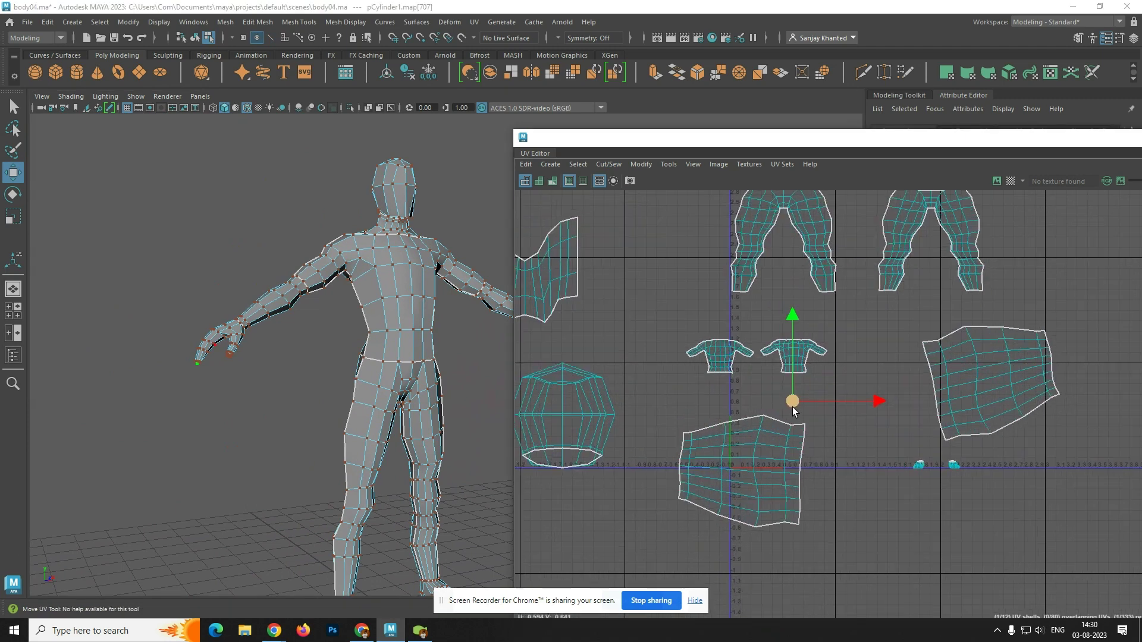
pyautogui.moveTo(791, 410)
pyautogui.mouseDown(button='right')
pyautogui.moveTo(776, 398)
pyautogui.moveTo(794, 407)
pyautogui.moveTo(796, 434)
pyautogui.moveTo(814, 413)
pyautogui.mouseUp(button='right')
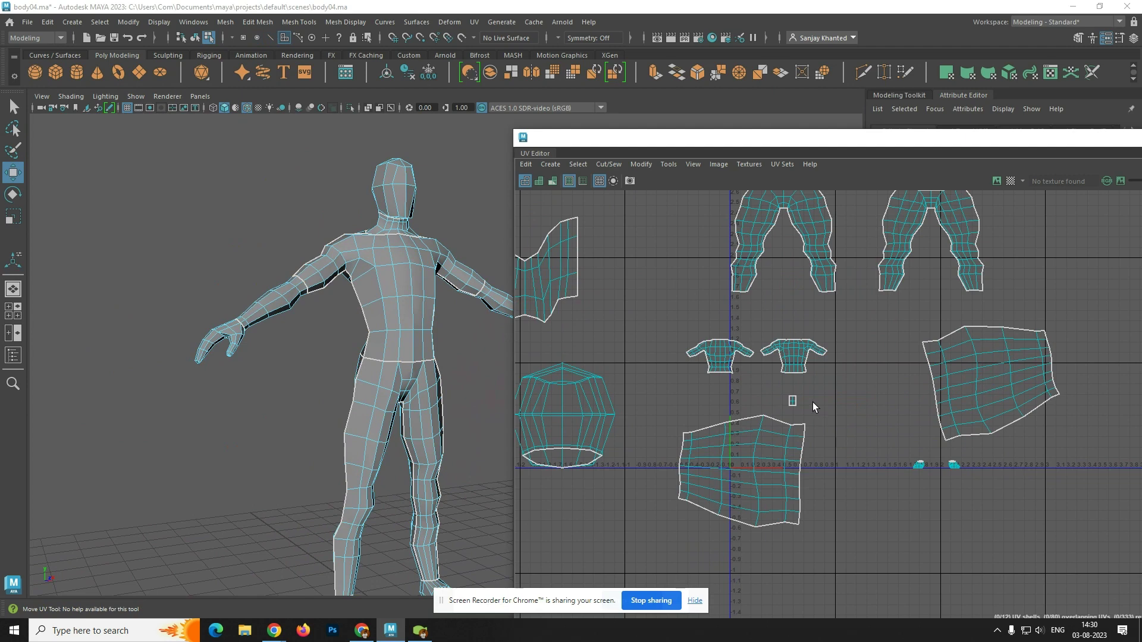
pyautogui.moveTo(810, 390); pyautogui.dragTo(774, 424)
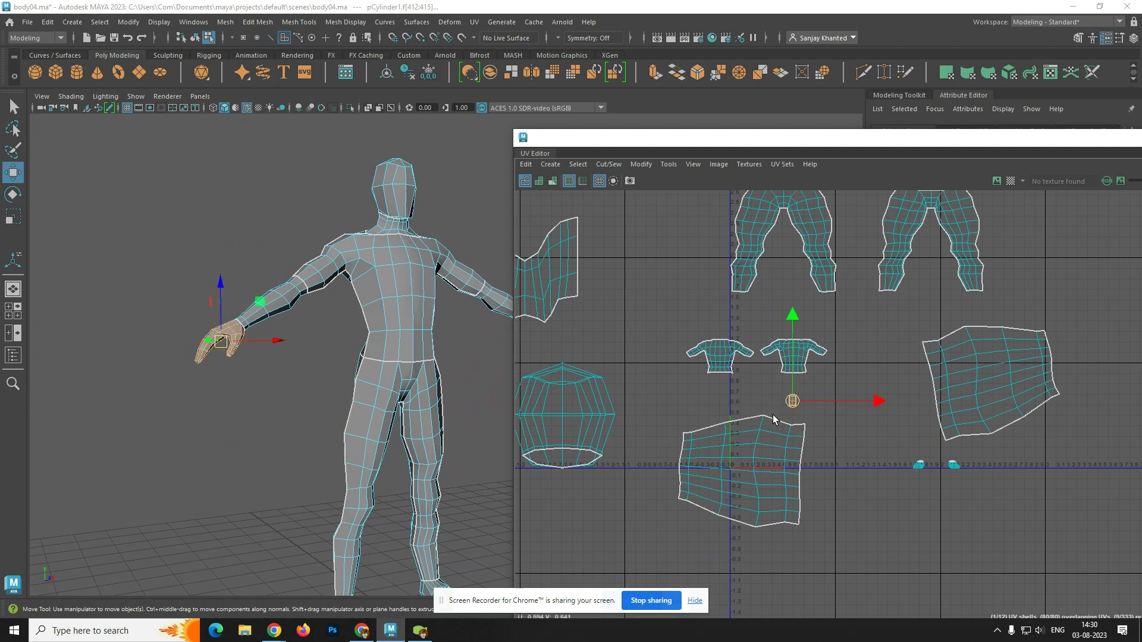
pyautogui.scroll(5, 414, 349)
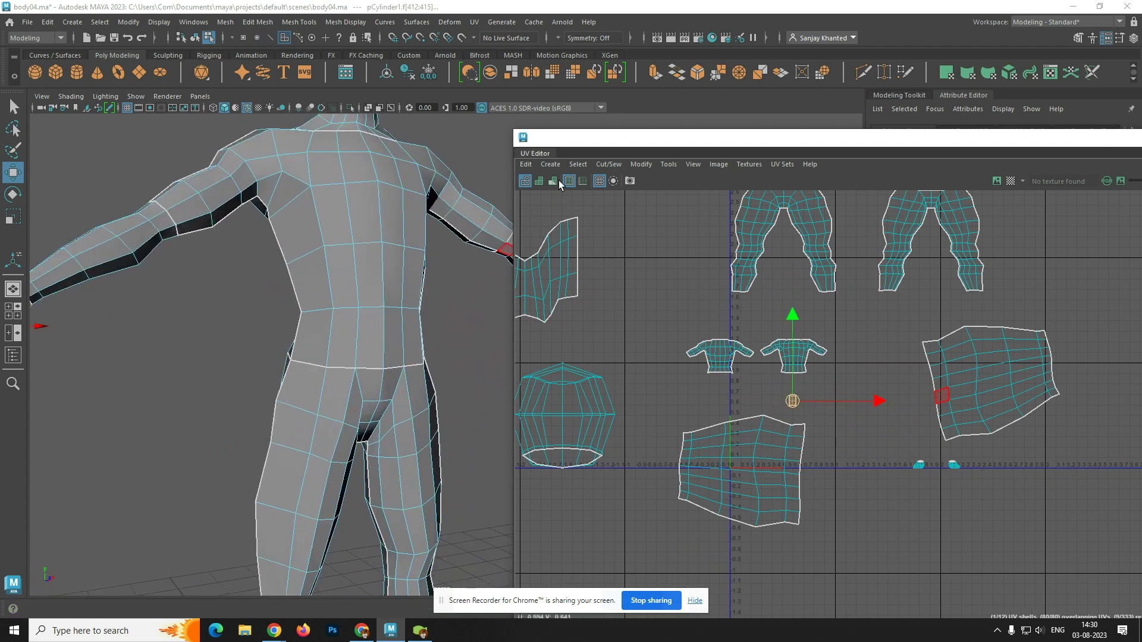
pyautogui.click(550, 164)
pyautogui.click(584, 261)
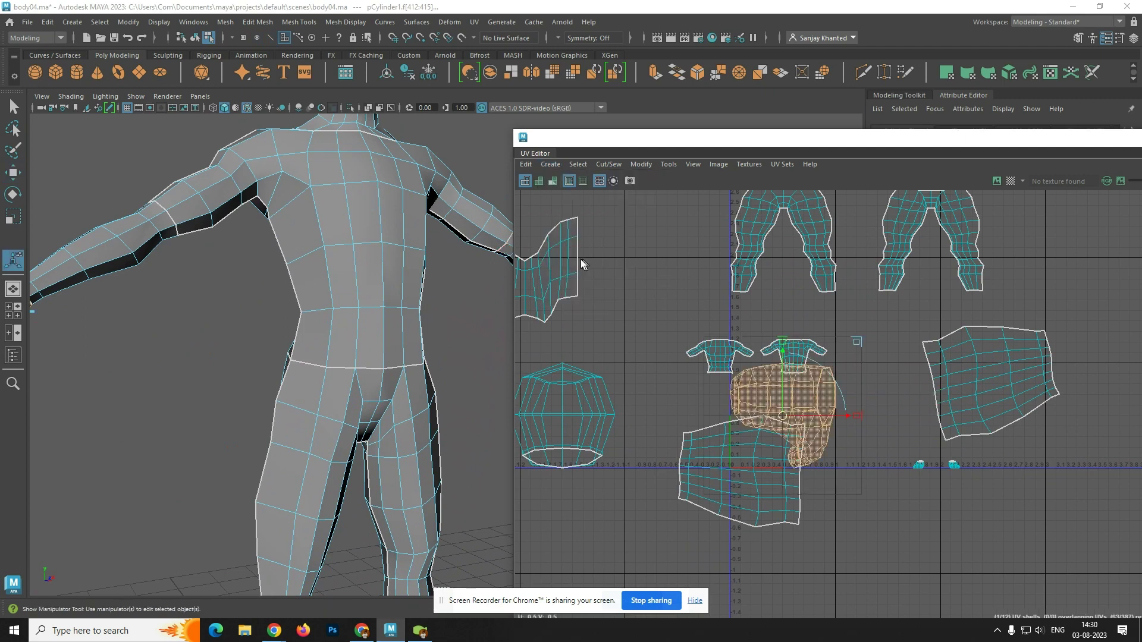
pyautogui.keyDown('alt'); pyautogui.moveTo(280, 351); pyautogui.dragTo(347, 341, button='middle'); pyautogui.keyUp('alt')
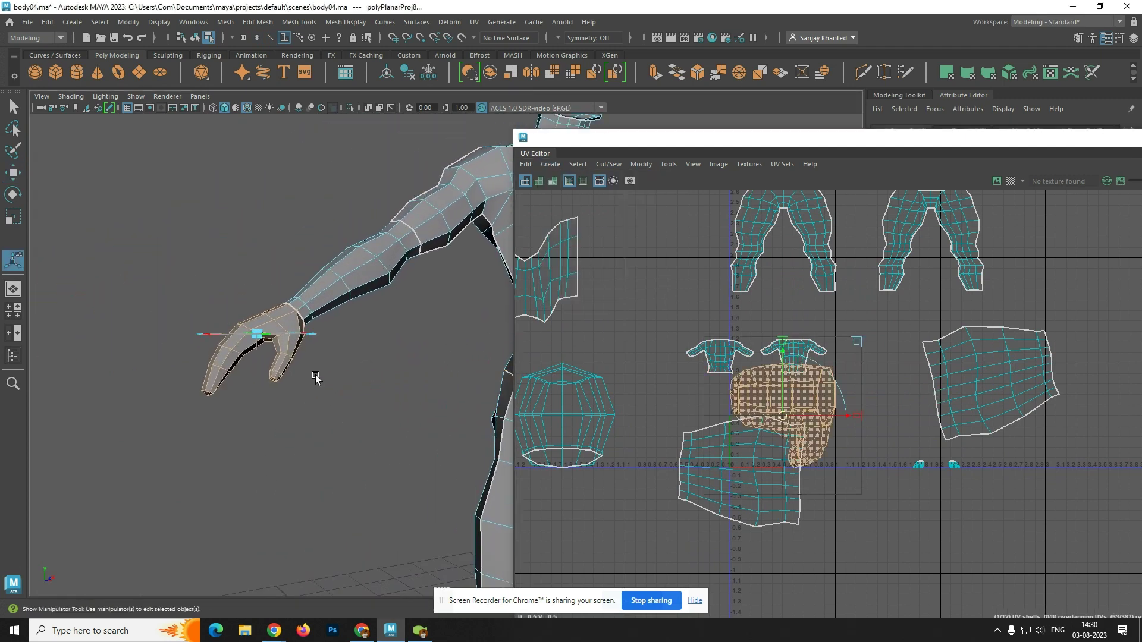
pyautogui.keyDown('alt'); pyautogui.moveTo(315, 377); pyautogui.dragTo(262, 344); pyautogui.keyUp('alt')
pyautogui.click(378, 394)
pyautogui.scroll(4, 355, 384)
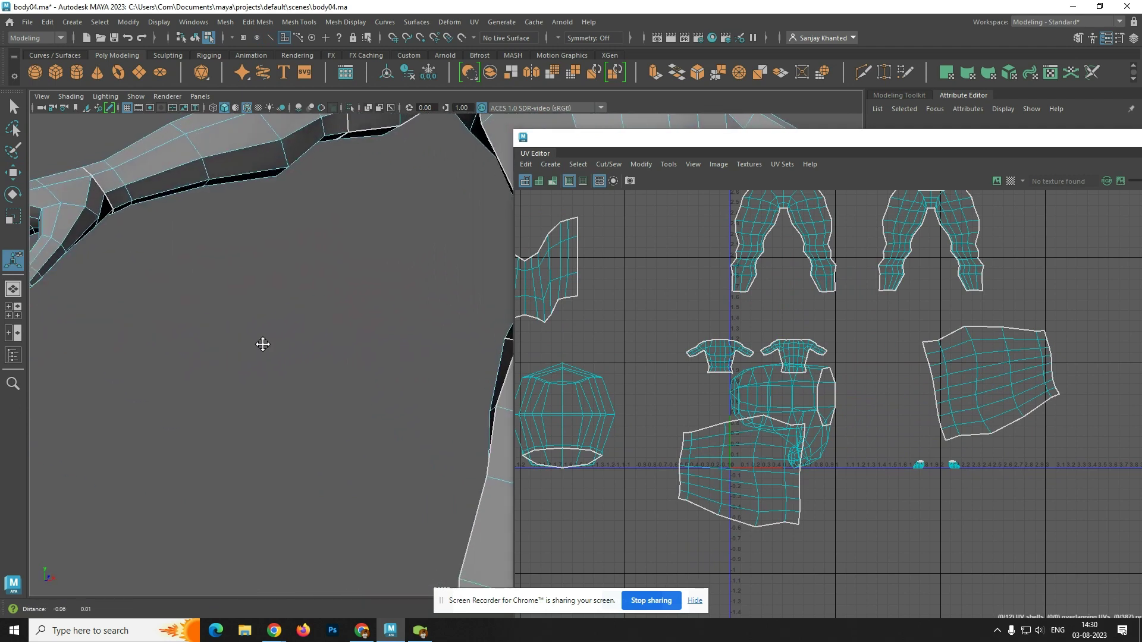
pyautogui.keyDown('alt'); pyautogui.moveTo(262, 344); pyautogui.dragTo(326, 365, button='middle'); pyautogui.keyUp('alt')
pyautogui.moveTo(214, 262); pyautogui.dragTo(215, 236, button='right')
pyautogui.click(219, 284)
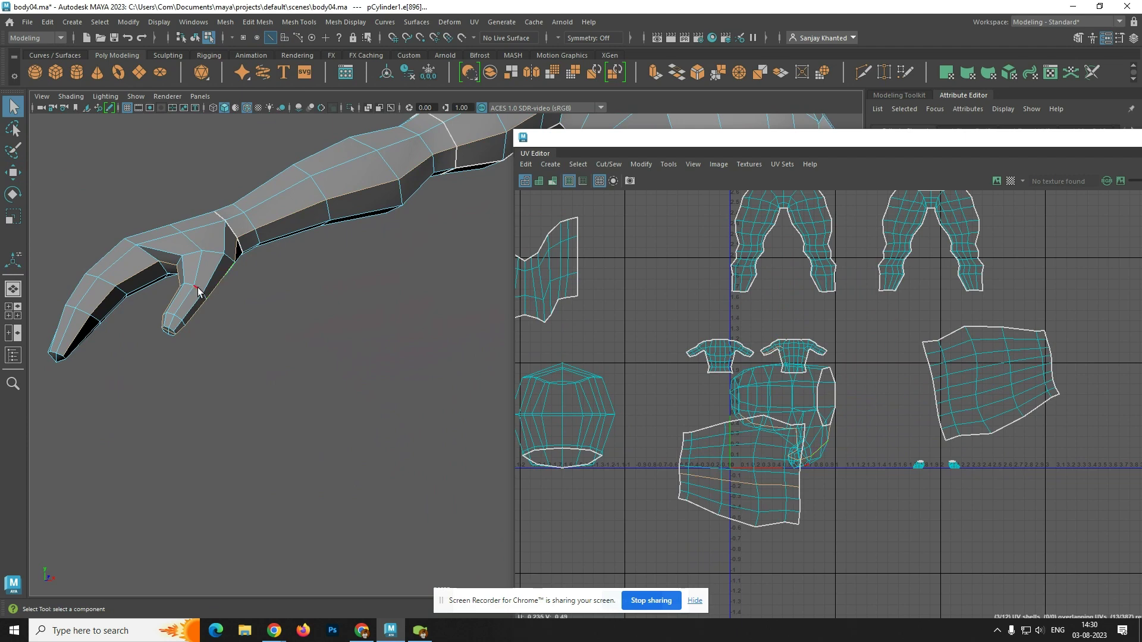
pyautogui.keyDown('alt'); pyautogui.moveTo(220, 284); pyautogui.dragTo(206, 289); pyautogui.keyUp('alt')
pyautogui.scroll(-5, 505, 394)
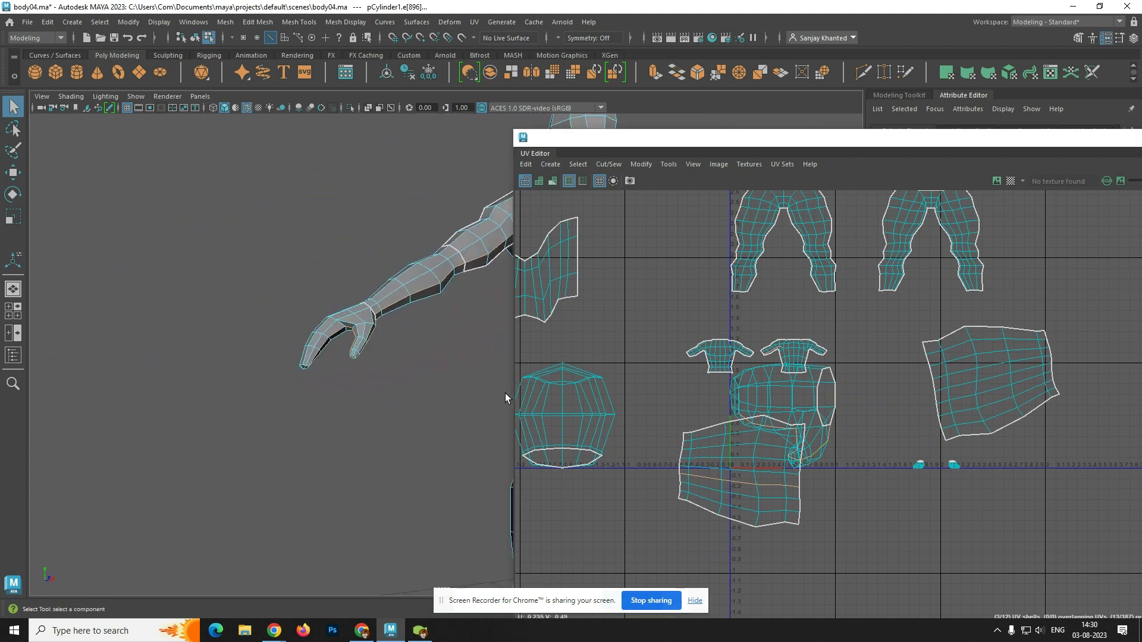
# - Select the right hand's projected UV shell and move it to empty space well beyond the tilted forearm shell
pyautogui.scroll(-5, 694, 415)
pyautogui.scroll(-4, 693, 415)
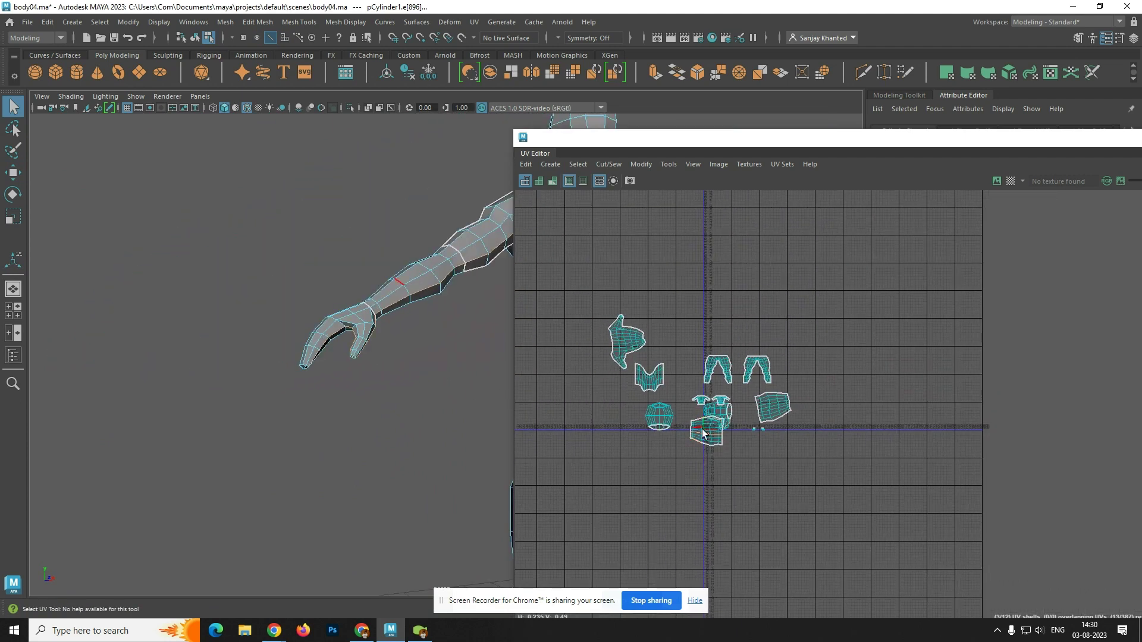
pyautogui.scroll(5, 706, 435)
pyautogui.click(783, 437)
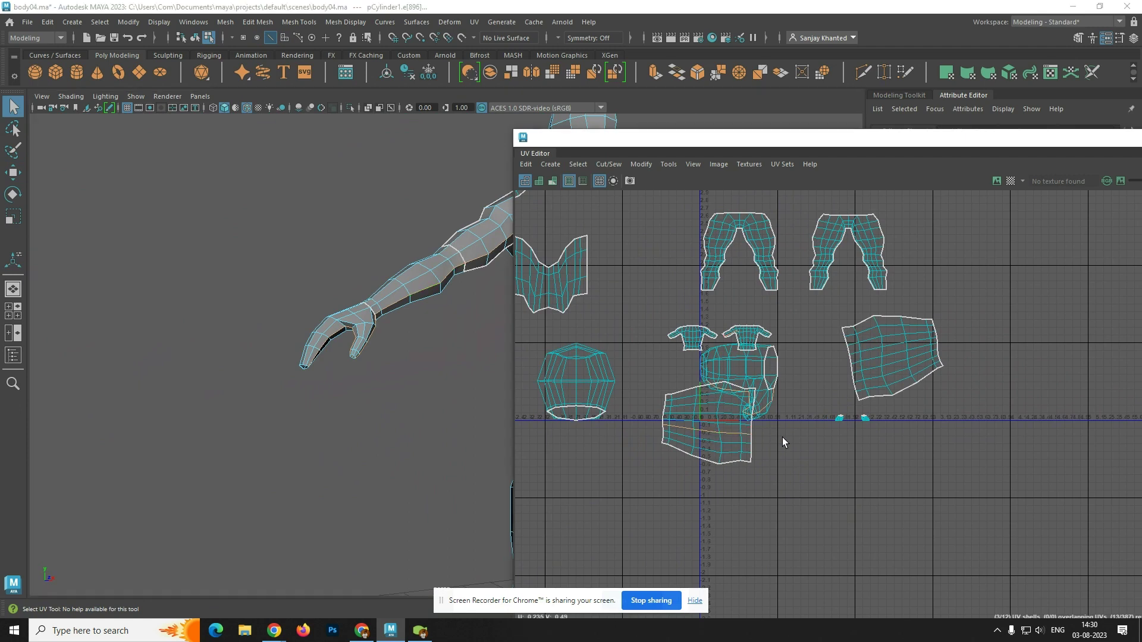
pyautogui.moveTo(744, 362); pyautogui.dragTo(710, 350, button='right')
pyautogui.click(744, 369)
pyautogui.press('w')
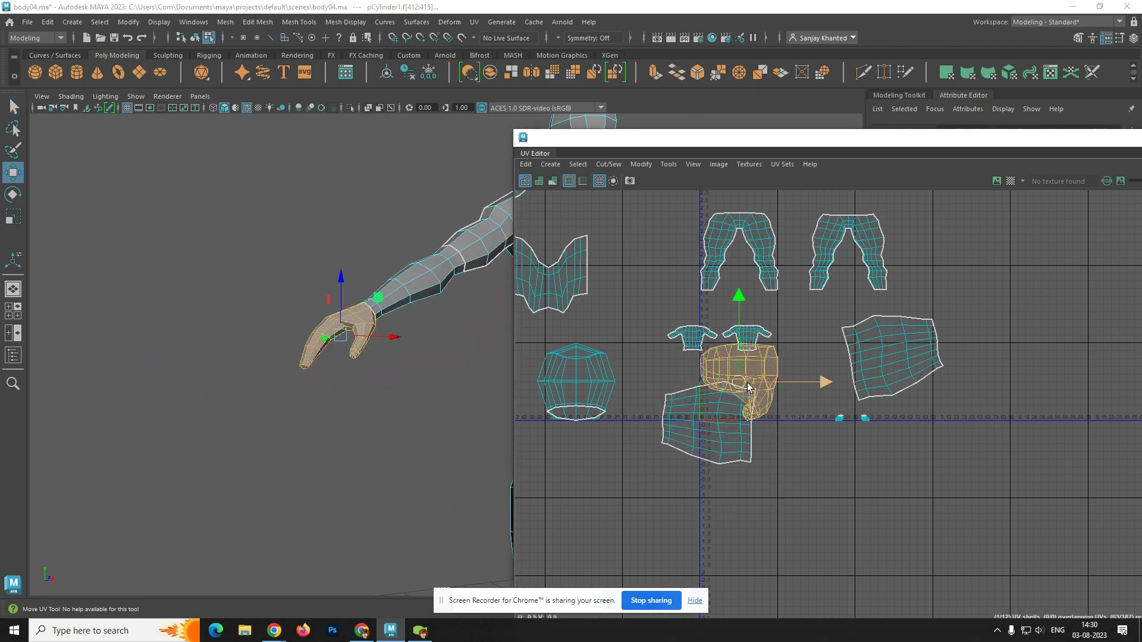
pyautogui.moveTo(745, 384); pyautogui.dragTo(1078, 329)
pyautogui.scroll(-1, 1004, 367)
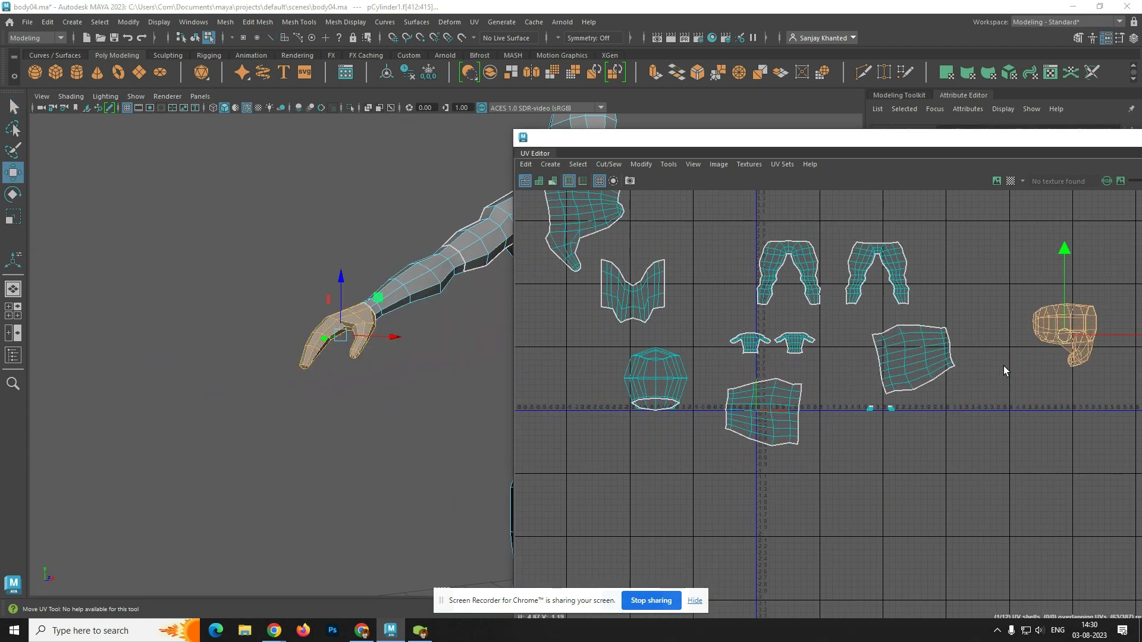
# - In edge mode, select the edge loop along the right hand's thumb and deselect its edges outside the hand's shell
pyautogui.click(369, 362)
pyautogui.scroll(4, 356, 345)
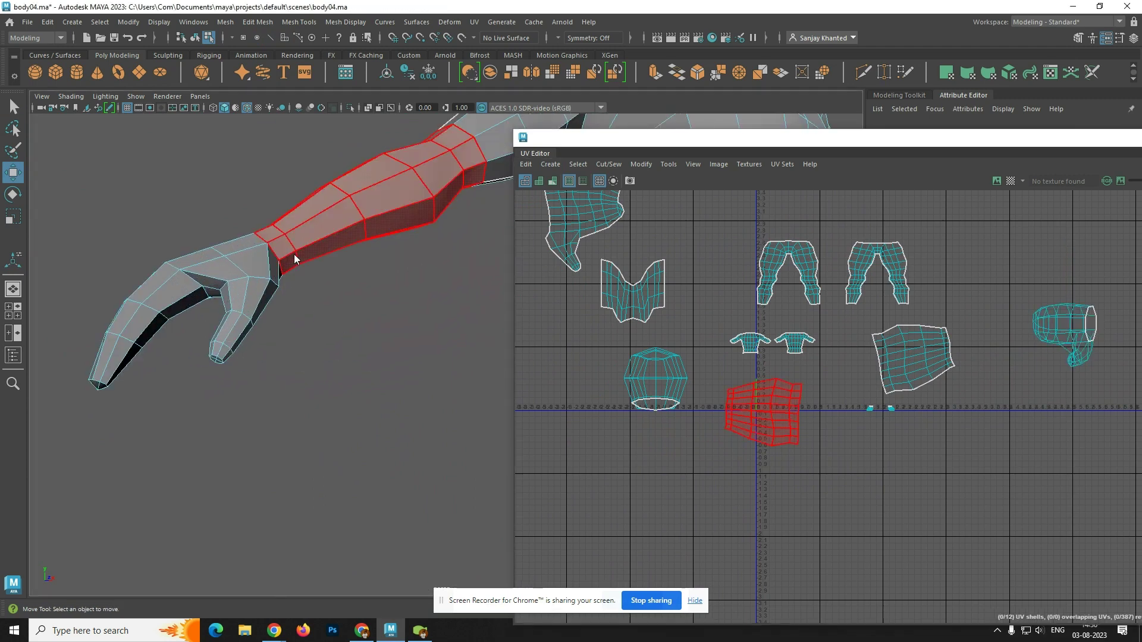
pyautogui.moveTo(293, 254); pyautogui.dragTo(297, 229, button='right')
pyautogui.moveTo(223, 318)
pyautogui.keyDown('alt'); pyautogui.mouseDown()
pyautogui.moveTo(222, 301)
pyautogui.moveTo(223, 312)
pyautogui.mouseUp(); pyautogui.keyUp('alt')
pyautogui.doubleClick(251, 249)
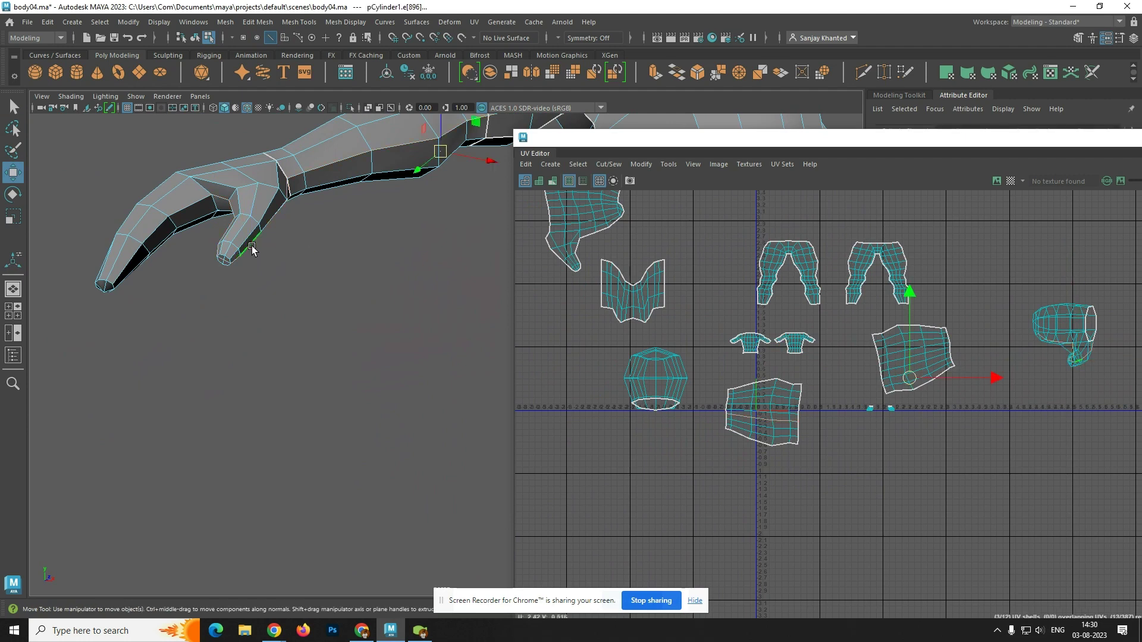
pyautogui.scroll(-5, 830, 419)
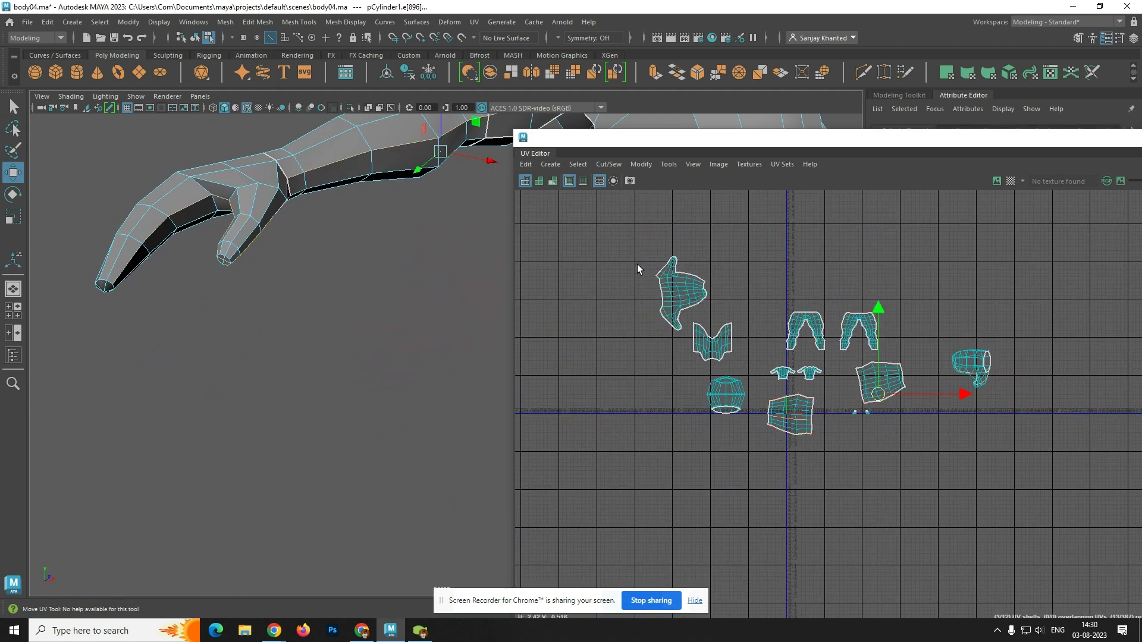
pyautogui.moveTo(628, 244); pyautogui.dragTo(920, 460)
pyautogui.keyDown('alt'); pyautogui.moveTo(214, 220); pyautogui.dragTo(291, 312, button='middle'); pyautogui.keyUp('alt')
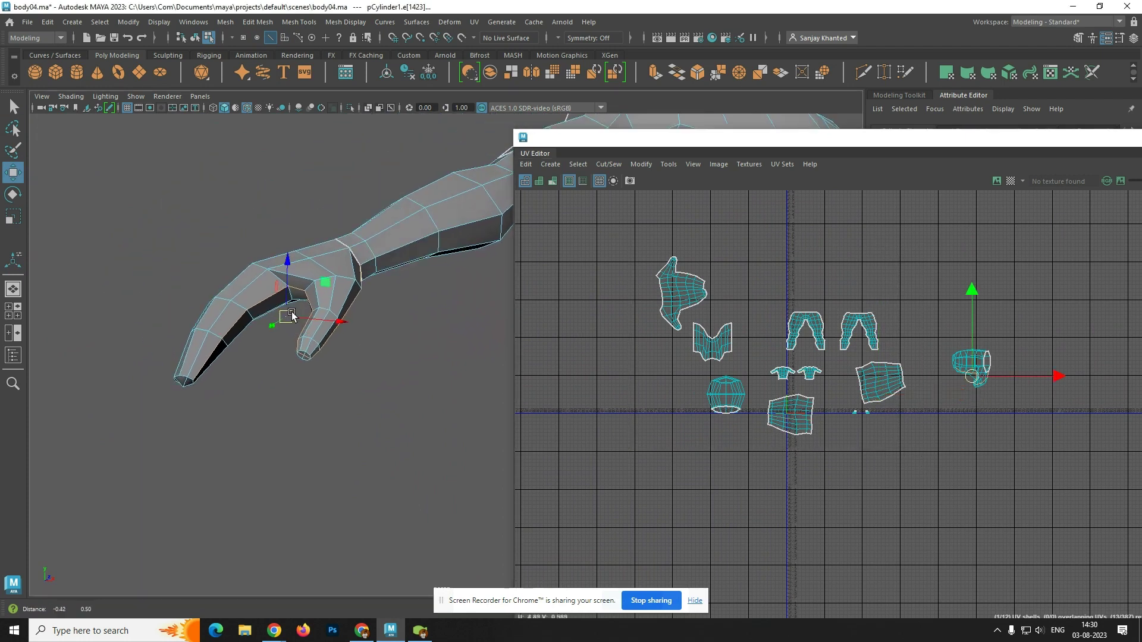
# - Extend the edge selection along the right hand's underside through the fingertip and cut the UVs along the selected edges
pyautogui.keyDown('alt'); pyautogui.moveTo(292, 315); pyautogui.dragTo(234, 384); pyautogui.keyUp('alt')
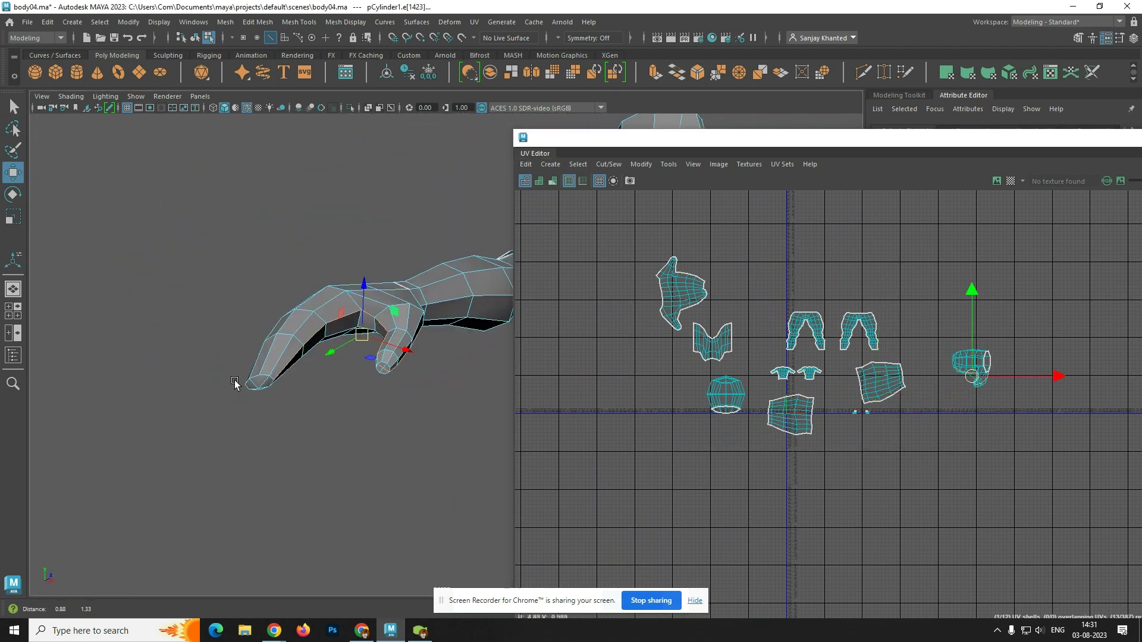
pyautogui.scroll(3, 237, 374)
pyautogui.scroll(8, 238, 363)
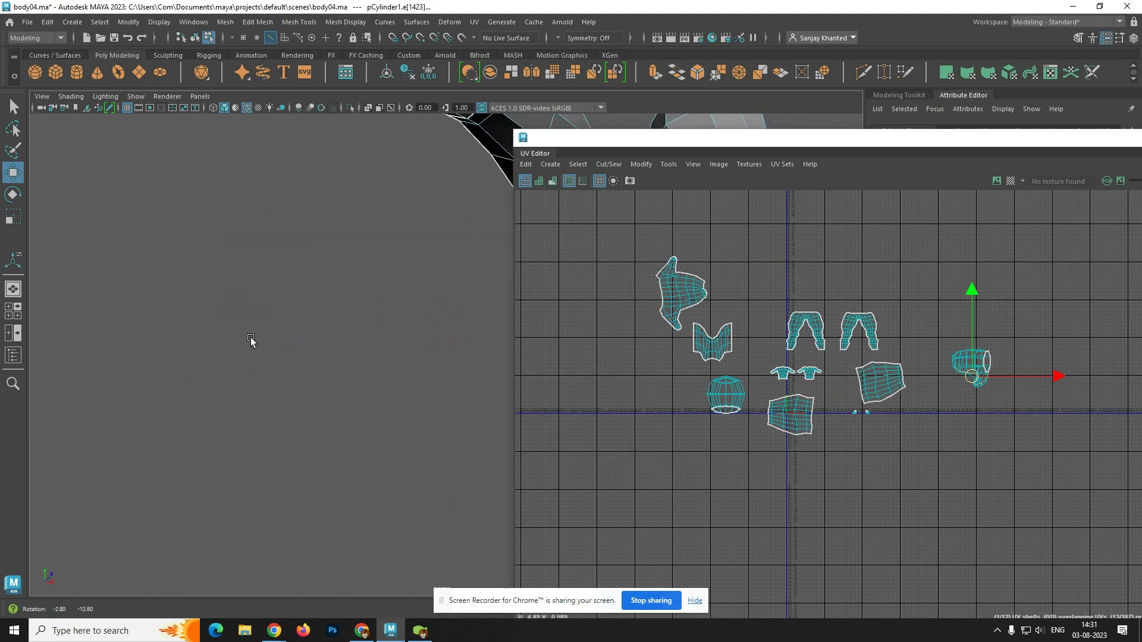
pyautogui.scroll(-5, 385, 267)
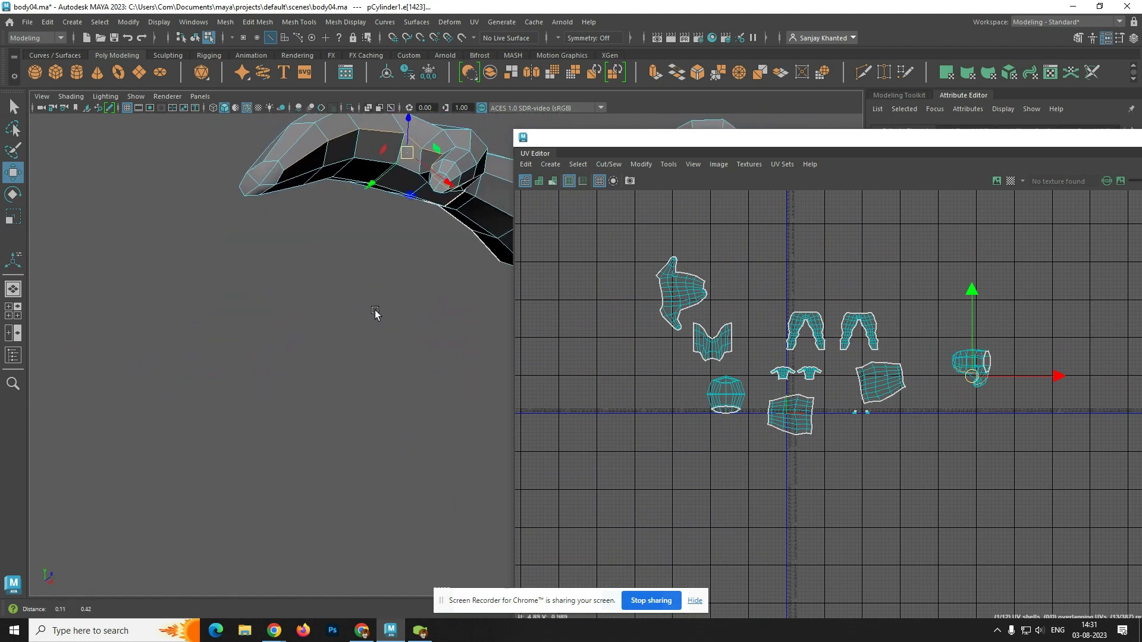
pyautogui.keyDown('shift'); pyautogui.click(278, 200); pyautogui.keyUp('shift')
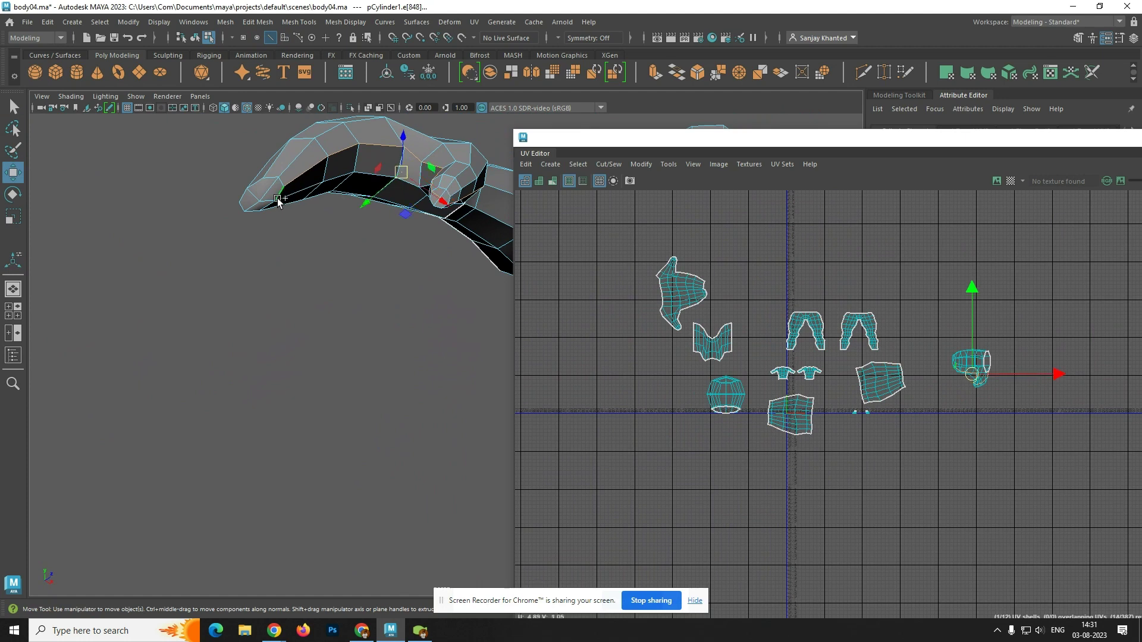
pyautogui.keyDown('alt'); pyautogui.moveTo(270, 204); pyautogui.dragTo(311, 183); pyautogui.keyUp('alt')
pyautogui.moveTo(616, 143); pyautogui.dragTo(384, 262)
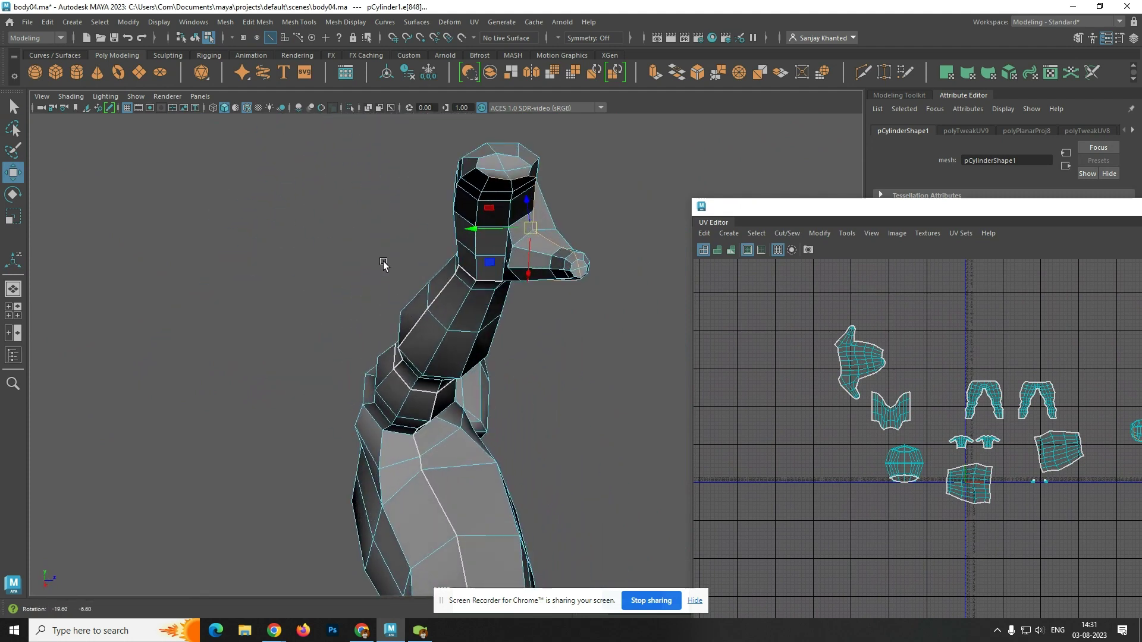
pyautogui.keyDown('shift'); pyautogui.click(486, 172); pyautogui.keyUp('shift')
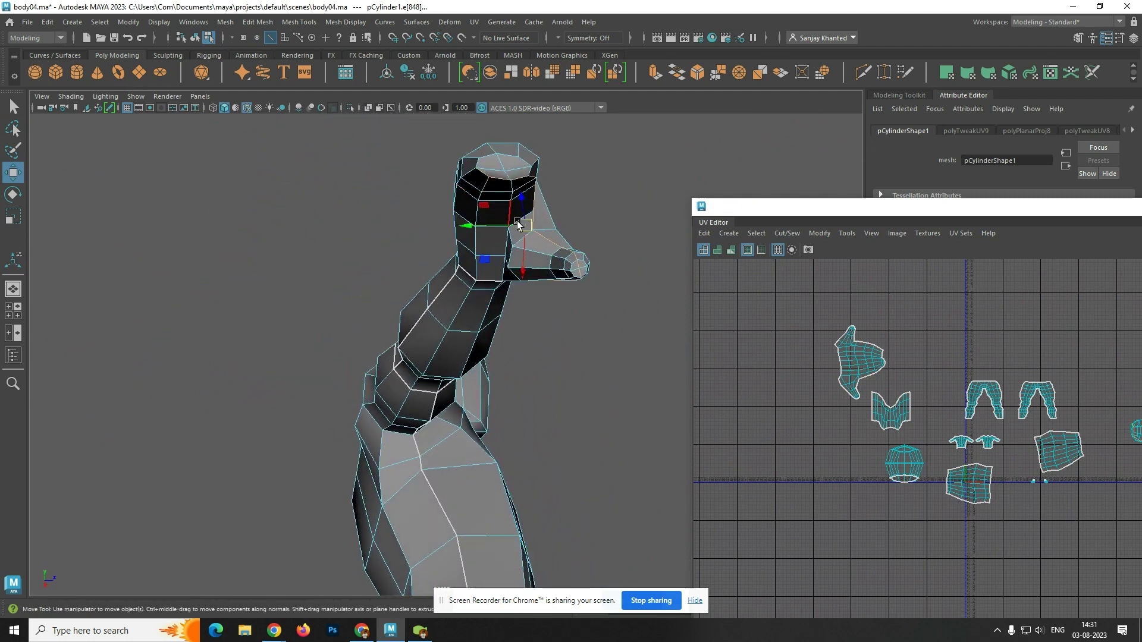
pyautogui.click(787, 233)
pyautogui.click(805, 295)
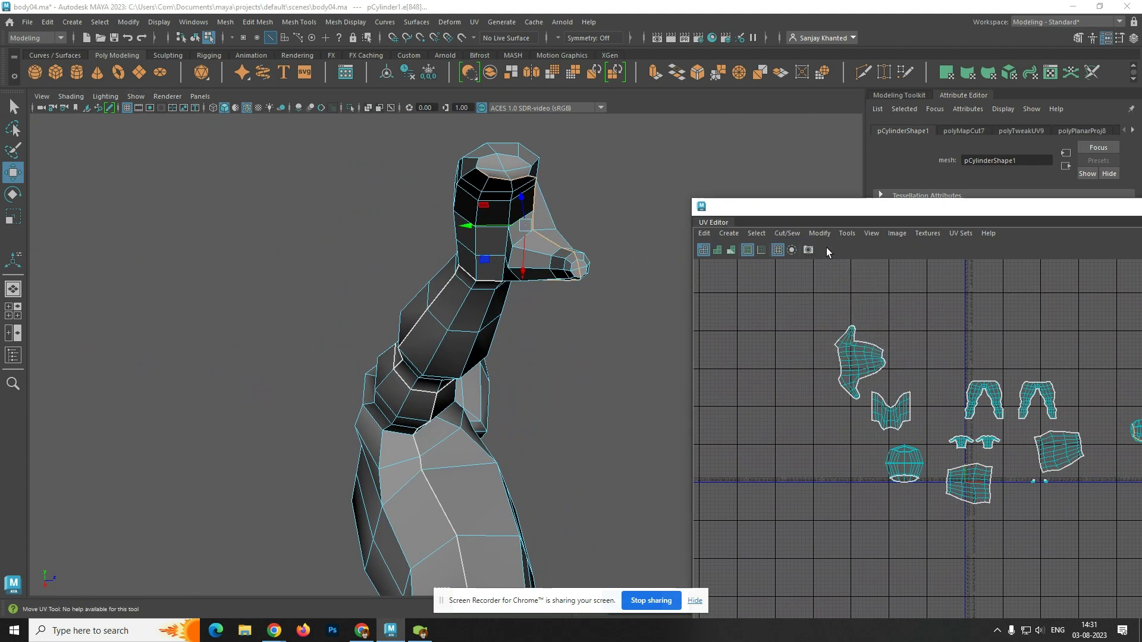
# - Select all UVs of the right hand's cut shell and unfold them into a flat shell
pyautogui.keyDown('alt'); pyautogui.moveTo(561, 267); pyautogui.dragTo(517, 288); pyautogui.keyUp('alt')
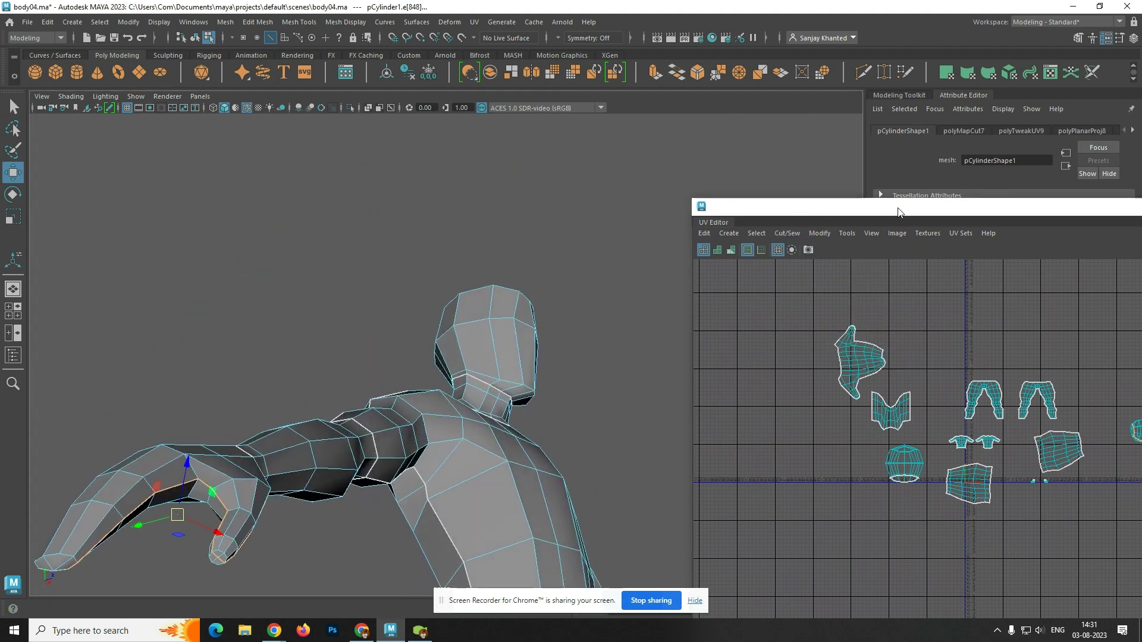
pyautogui.moveTo(898, 212); pyautogui.dragTo(580, 180)
pyautogui.moveTo(835, 407); pyautogui.dragTo(886, 402, button='right')
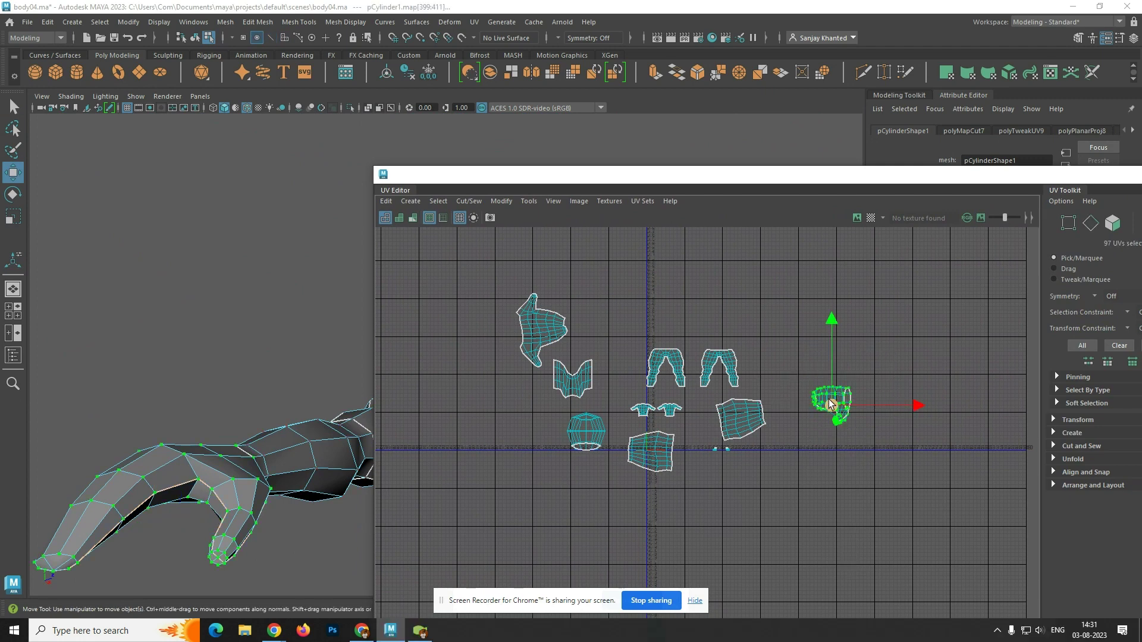
pyautogui.keyDown('shift'); pyautogui.moveTo(826, 377); pyautogui.dragTo(726, 381, button='right'); pyautogui.keyUp('shift')
pyautogui.click(833, 454)
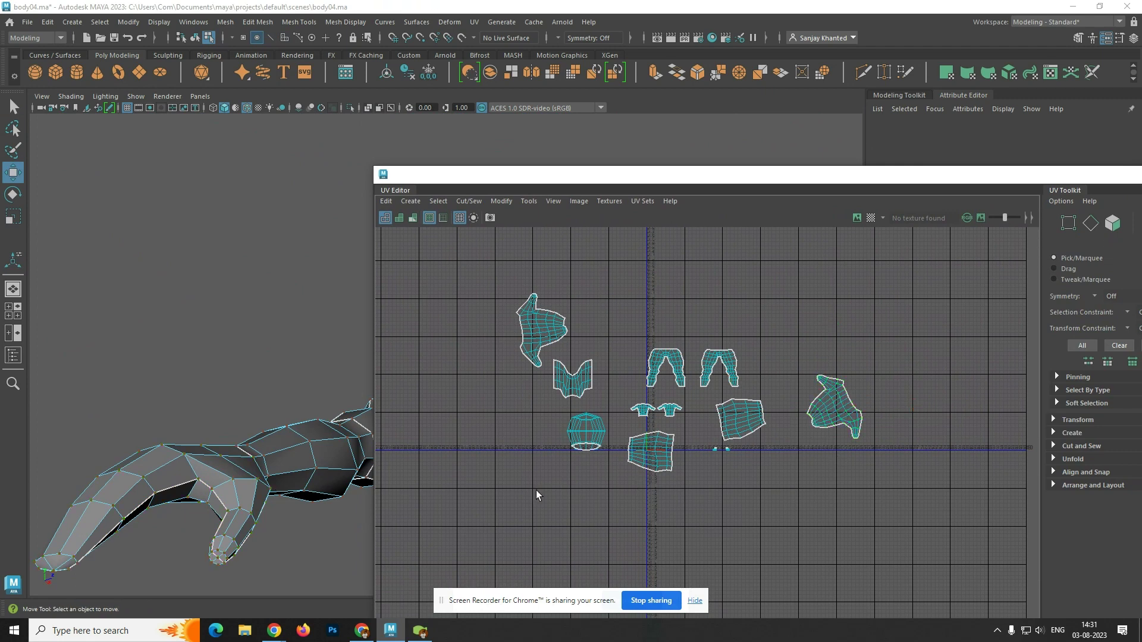
# - Examine the body's legs and feet from several angles in edge mode, including the soles
pyautogui.scroll(-4, 268, 495)
pyautogui.moveTo(598, 181); pyautogui.dragTo(907, 233)
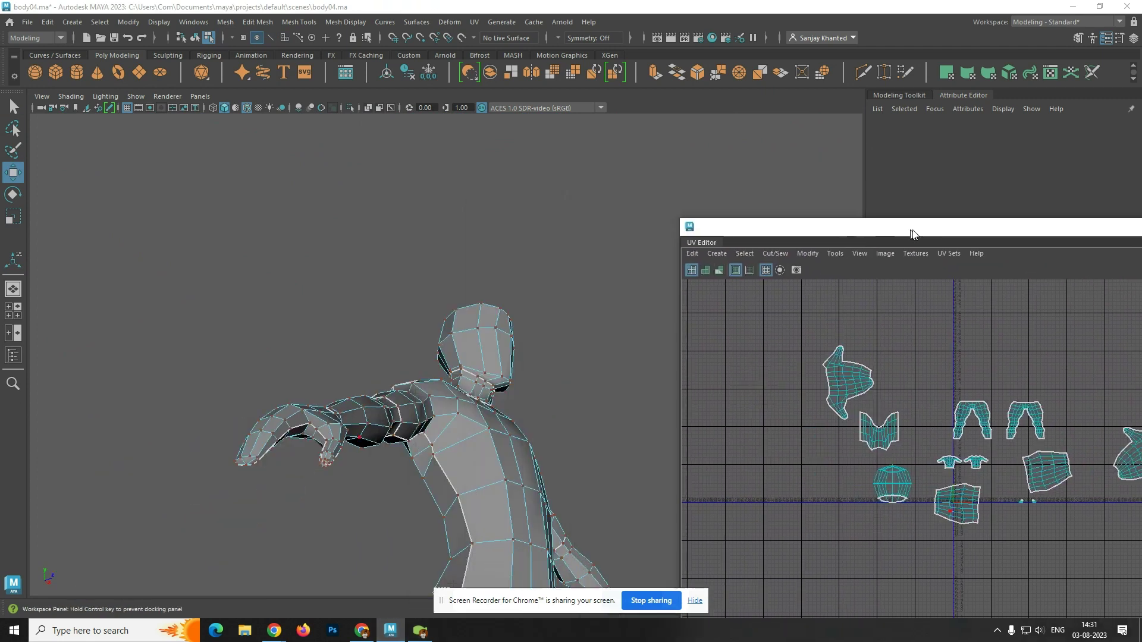
pyautogui.keyDown('alt'); pyautogui.moveTo(485, 476); pyautogui.dragTo(461, 503); pyautogui.keyUp('alt')
pyautogui.scroll(-4, 450, 386)
pyautogui.scroll(3, 461, 498)
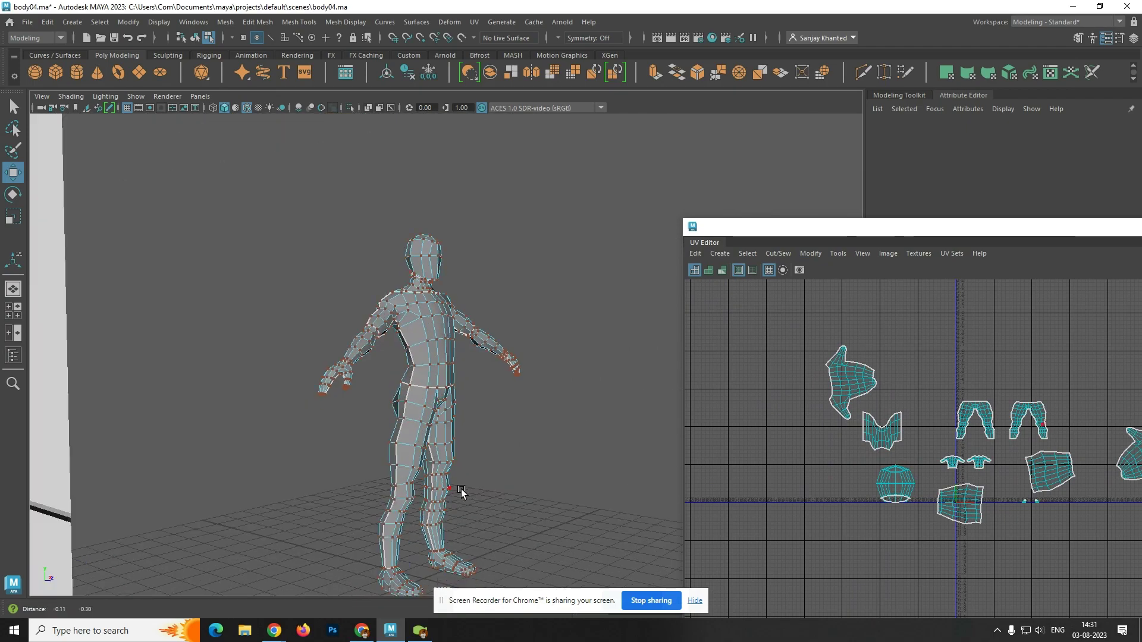
pyautogui.keyDown('alt'); pyautogui.moveTo(462, 492); pyautogui.dragTo(472, 421, button='middle'); pyautogui.keyUp('alt')
pyautogui.scroll(5, 462, 441)
pyautogui.scroll(-3, 458, 465)
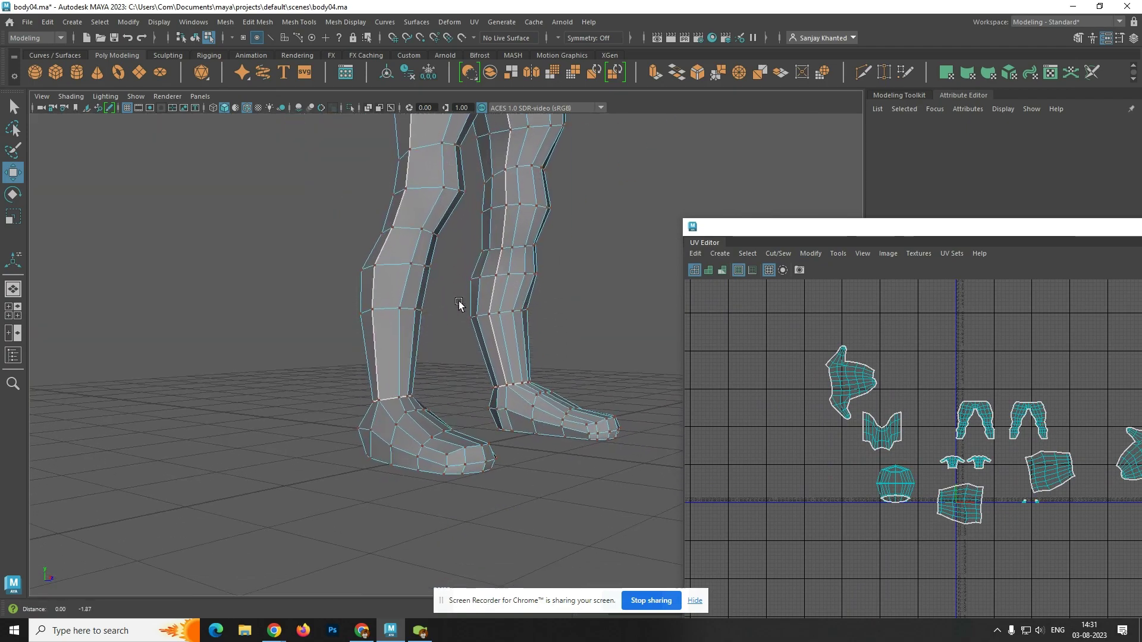
pyautogui.keyDown('alt'); pyautogui.moveTo(464, 395); pyautogui.dragTo(566, 339); pyautogui.keyUp('alt')
pyautogui.moveTo(530, 279)
pyautogui.mouseDown(button='right')
pyautogui.moveTo(531, 377)
pyautogui.moveTo(517, 278)
pyautogui.moveTo(528, 262)
pyautogui.mouseUp(button='right')
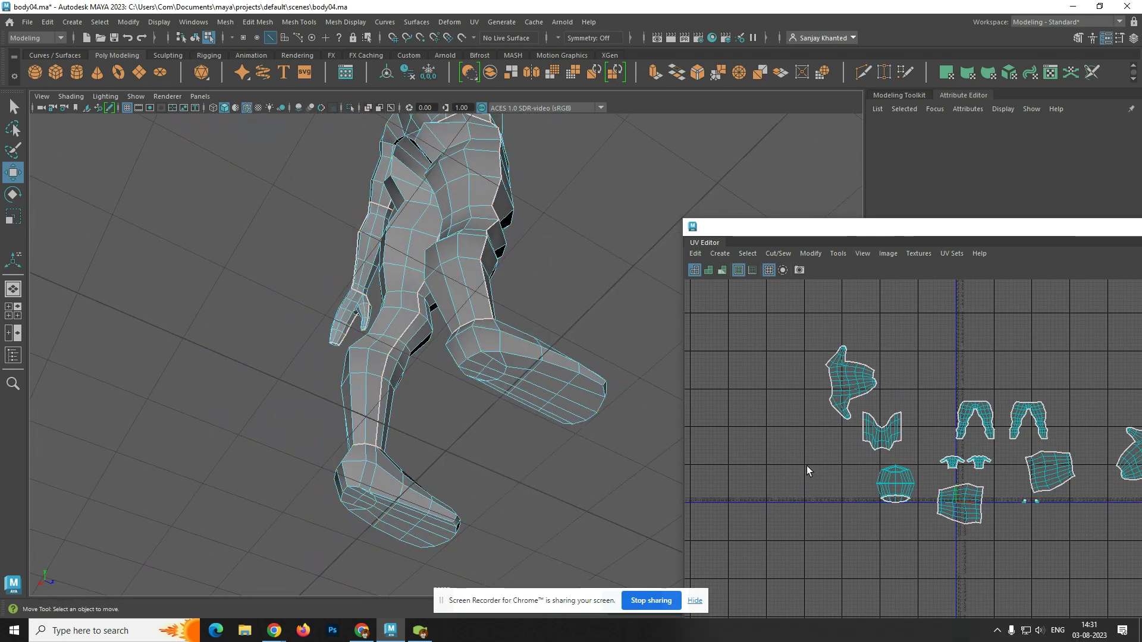
pyautogui.keyDown('alt'); pyautogui.moveTo(568, 360); pyautogui.dragTo(452, 464); pyautogui.keyUp('alt')
# - Select the edges of the right foot's tiny UV shell and try to apply a planar projection to them
pyautogui.click(1025, 505)
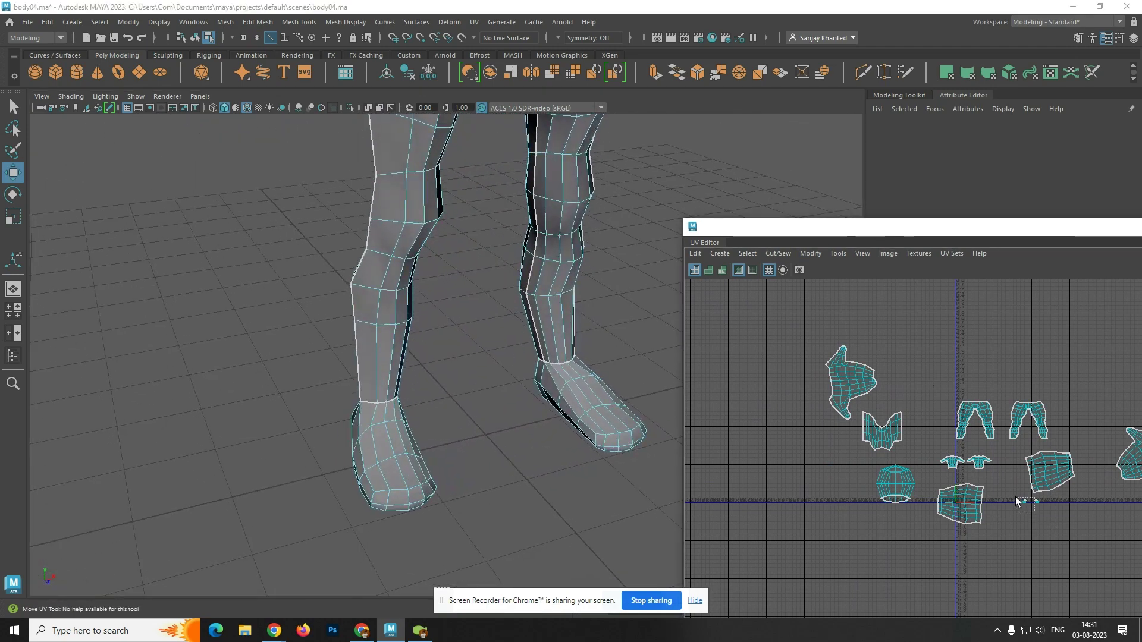
pyautogui.moveTo(1016, 497); pyautogui.dragTo(1014, 496)
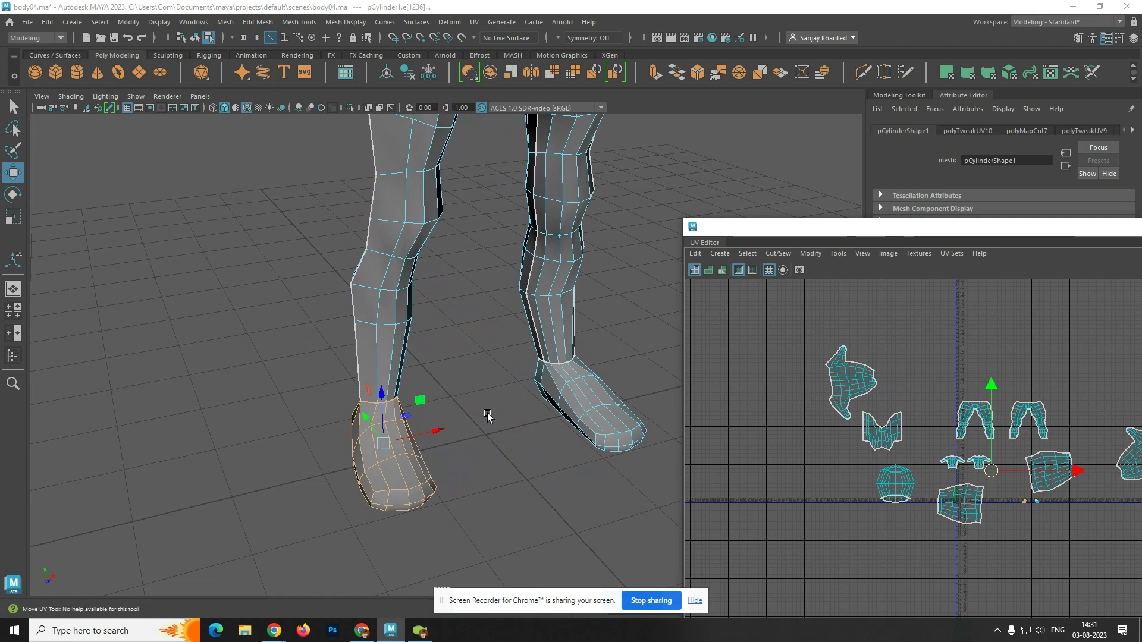
pyautogui.click(729, 256)
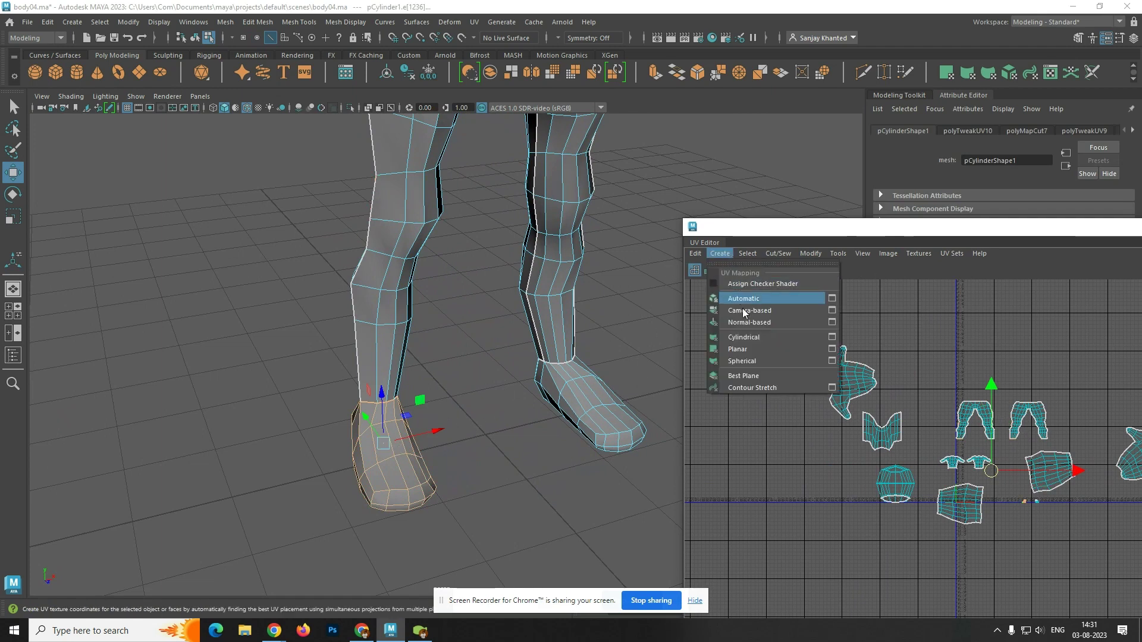
pyautogui.click(764, 348)
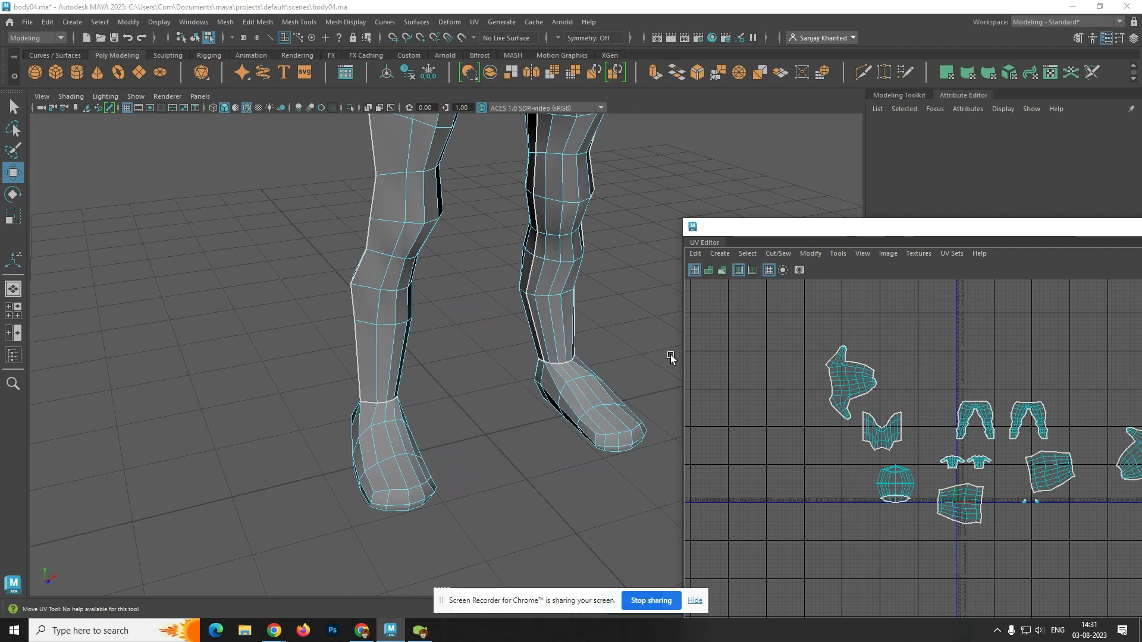
pyautogui.scroll(3, 1024, 496)
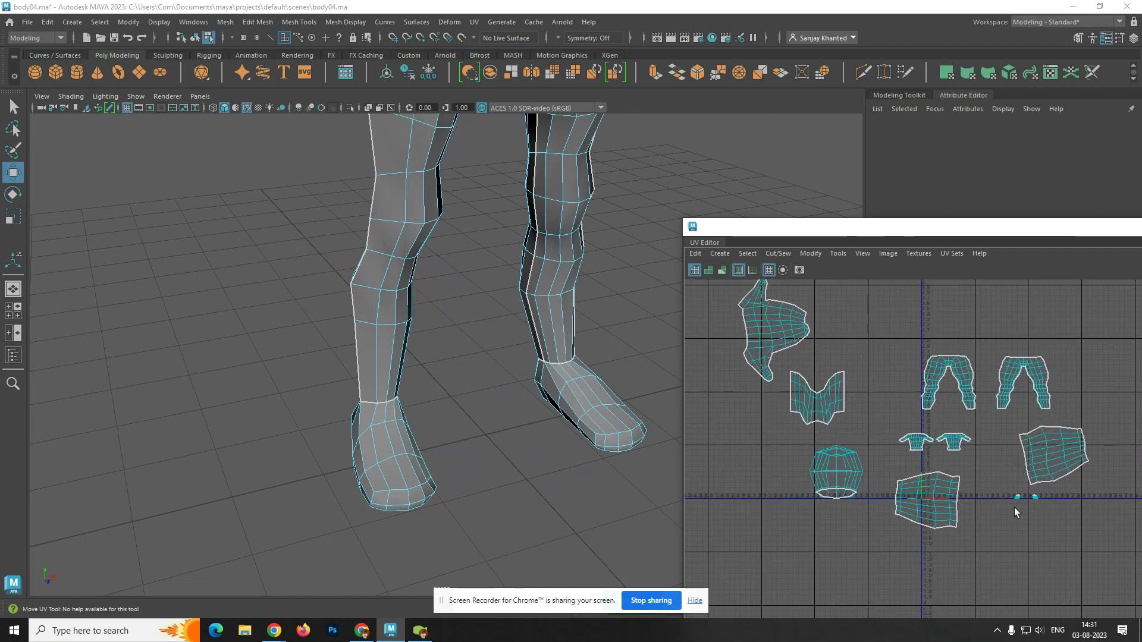
pyautogui.click(533, 494)
pyautogui.hotkey('ctrl', 'z')
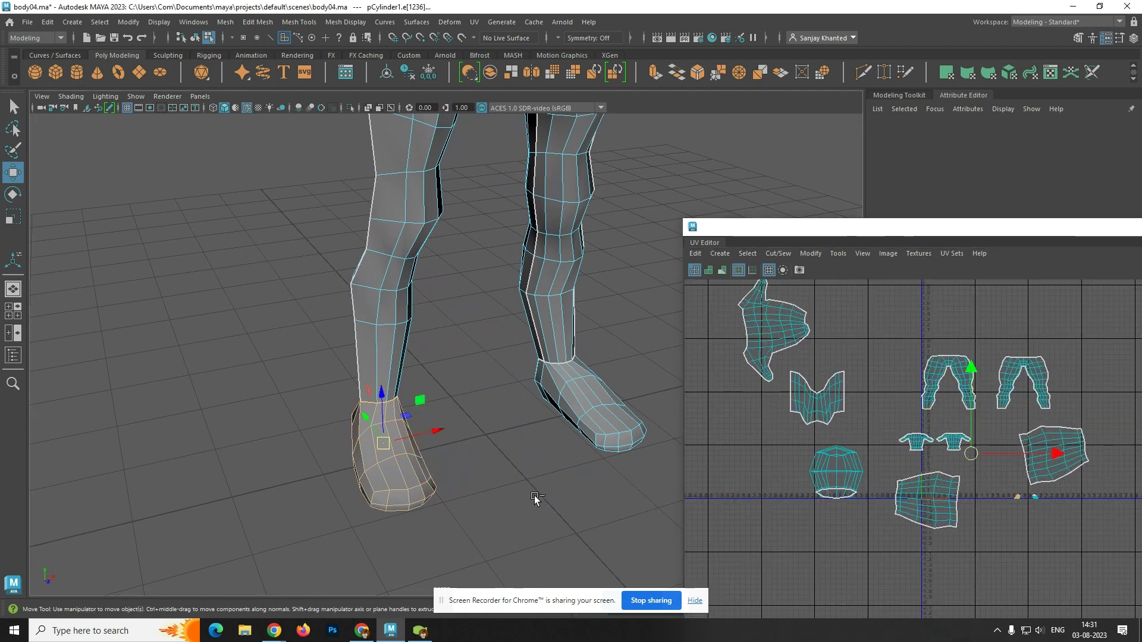
# - Try a planar projection on the right foot's selected edges, fitted to the bounding box and projected from the Z axis
pyautogui.click(731, 256)
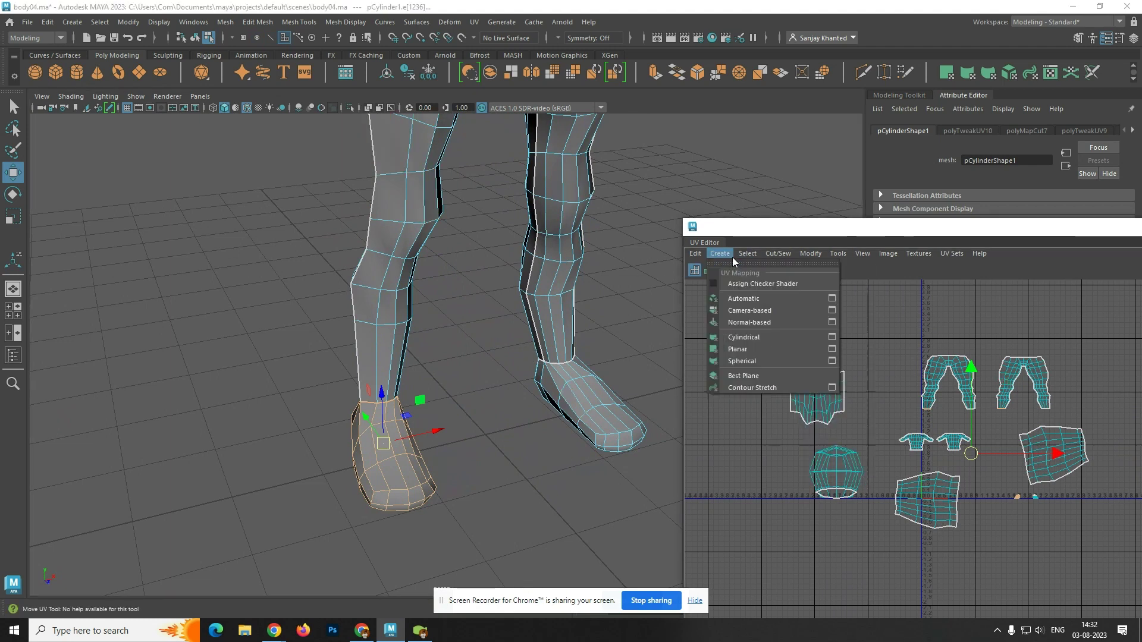
pyautogui.click(832, 349)
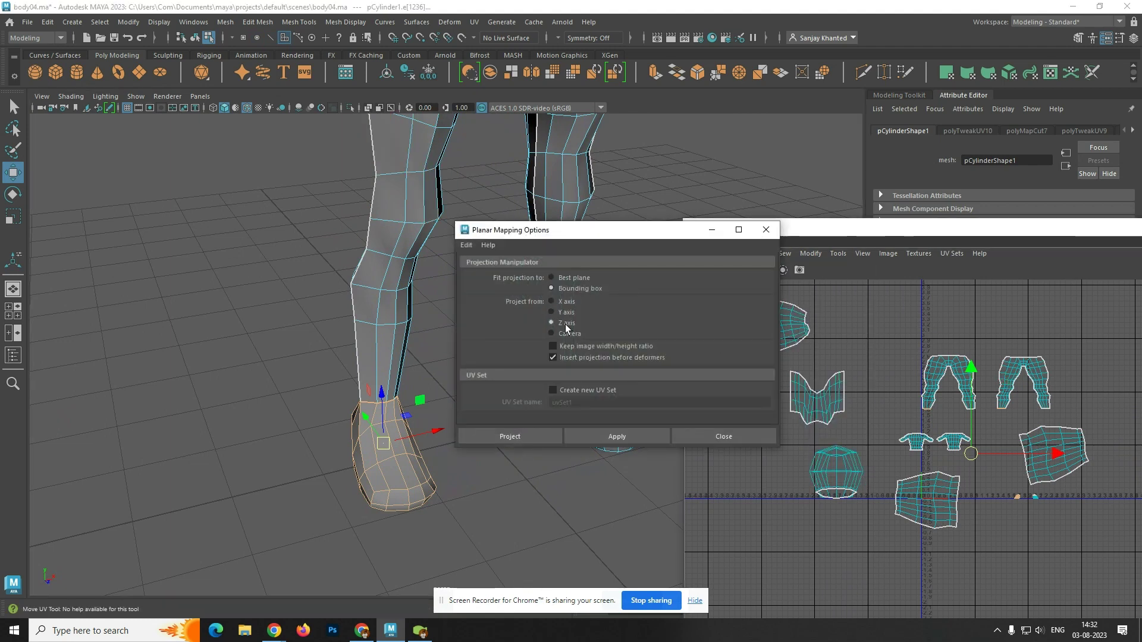
pyautogui.keyDown('alt'); pyautogui.moveTo(386, 420); pyautogui.dragTo(382, 376); pyautogui.keyUp('alt')
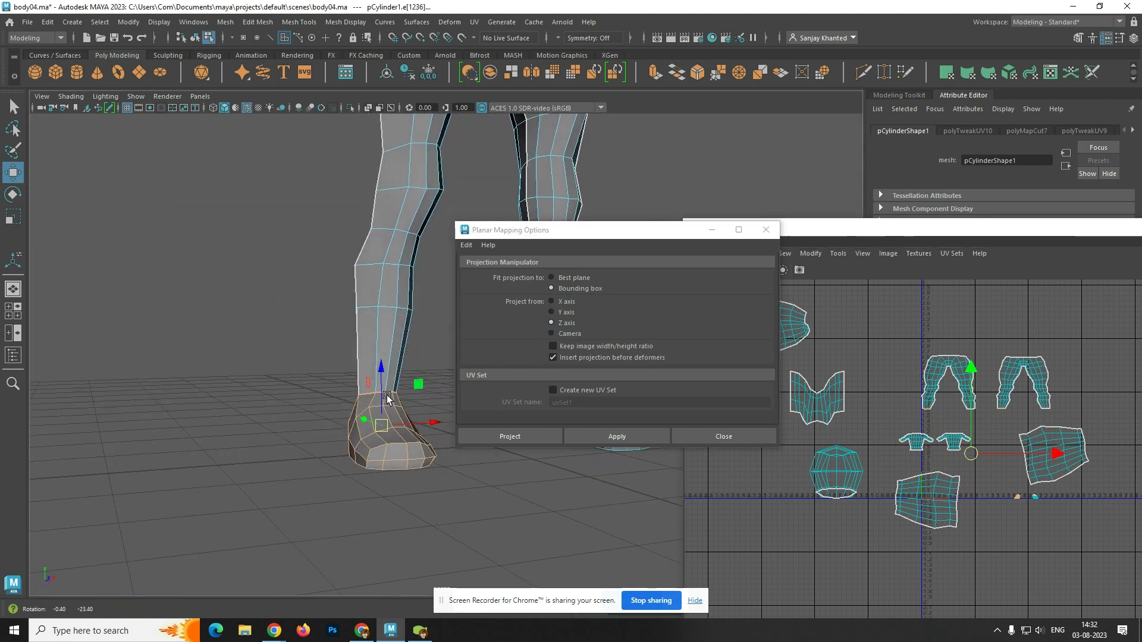
pyautogui.click(531, 435)
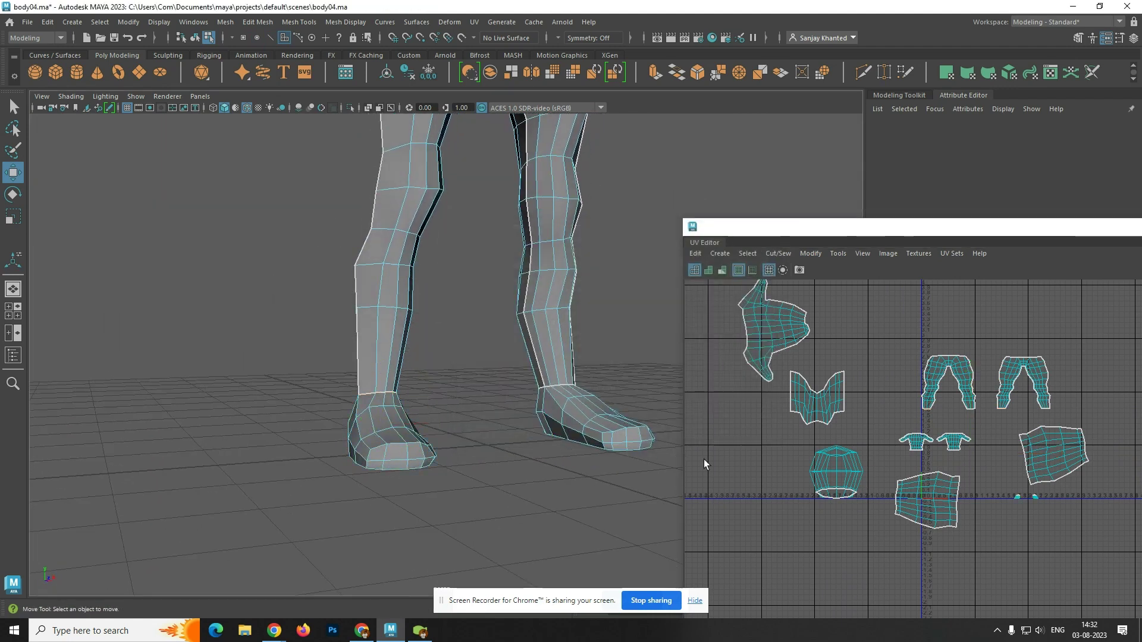
# - In face mode, select all faces of the right foot's tiny UV shell
pyautogui.scroll(8, 975, 495)
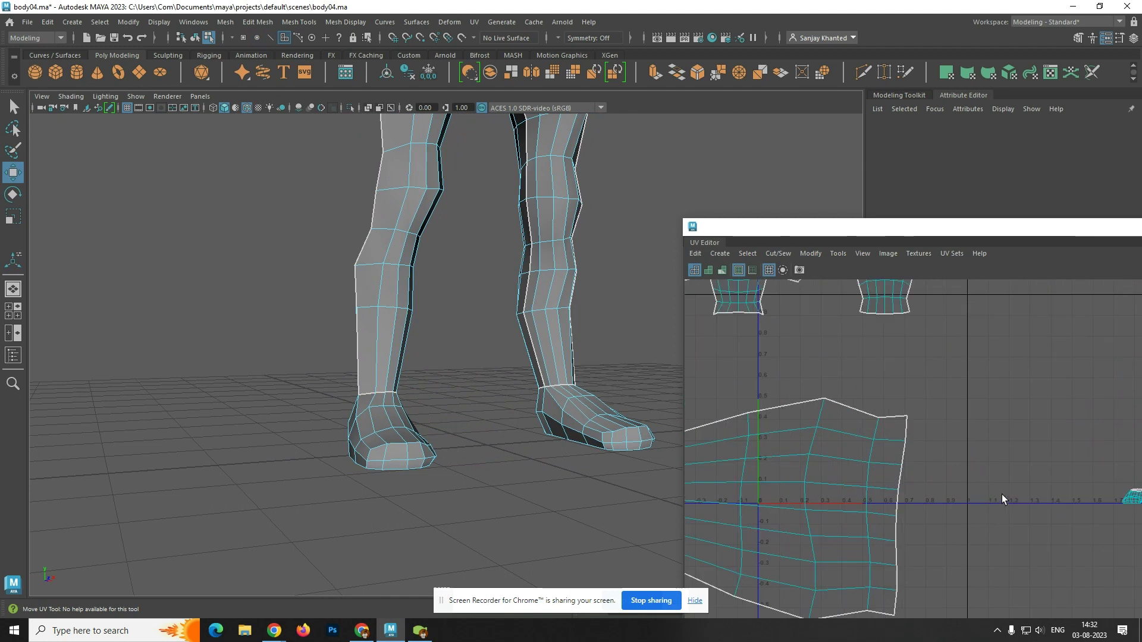
pyautogui.scroll(8, 746, 477)
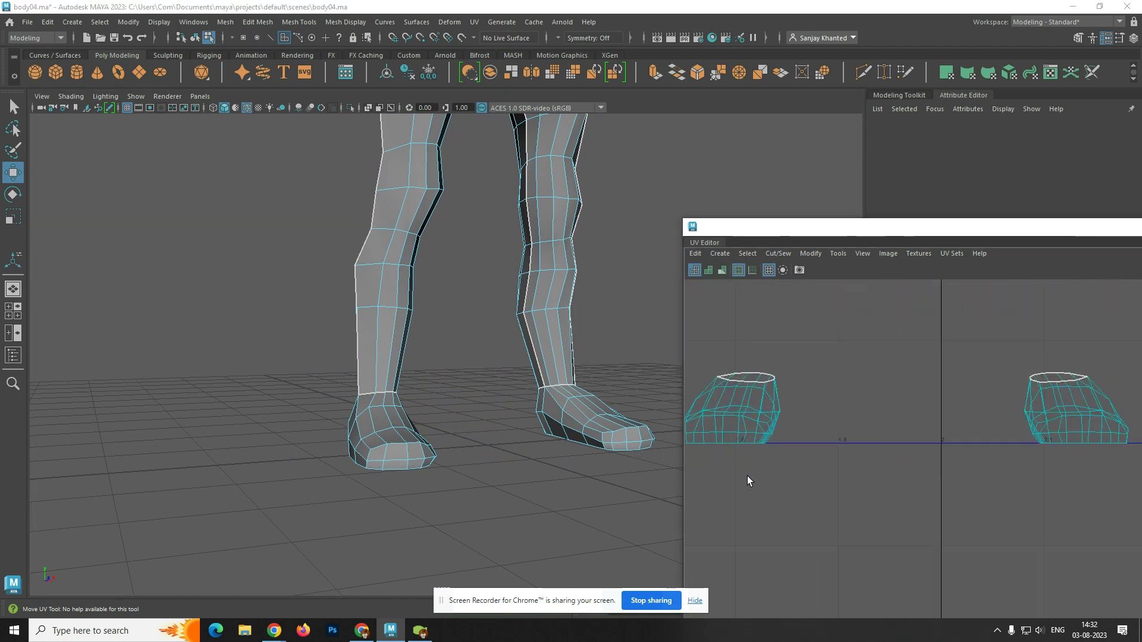
pyautogui.keyDown('alt'); pyautogui.moveTo(796, 512); pyautogui.dragTo(863, 545, button='middle'); pyautogui.keyUp('alt')
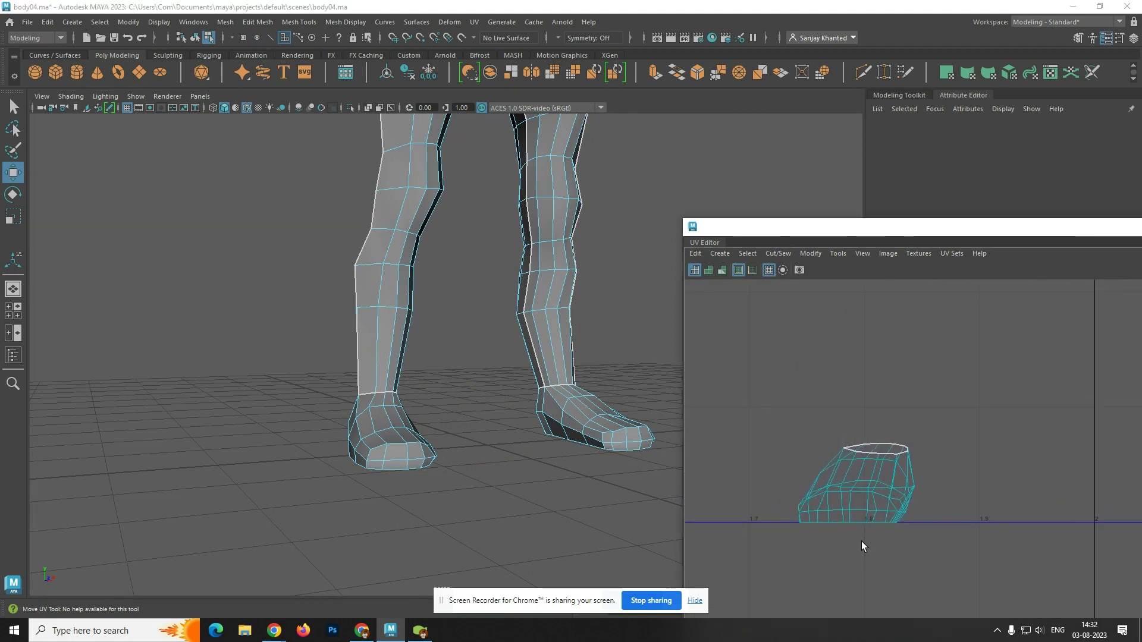
pyautogui.click(864, 484)
pyautogui.moveTo(924, 420); pyautogui.dragTo(775, 584)
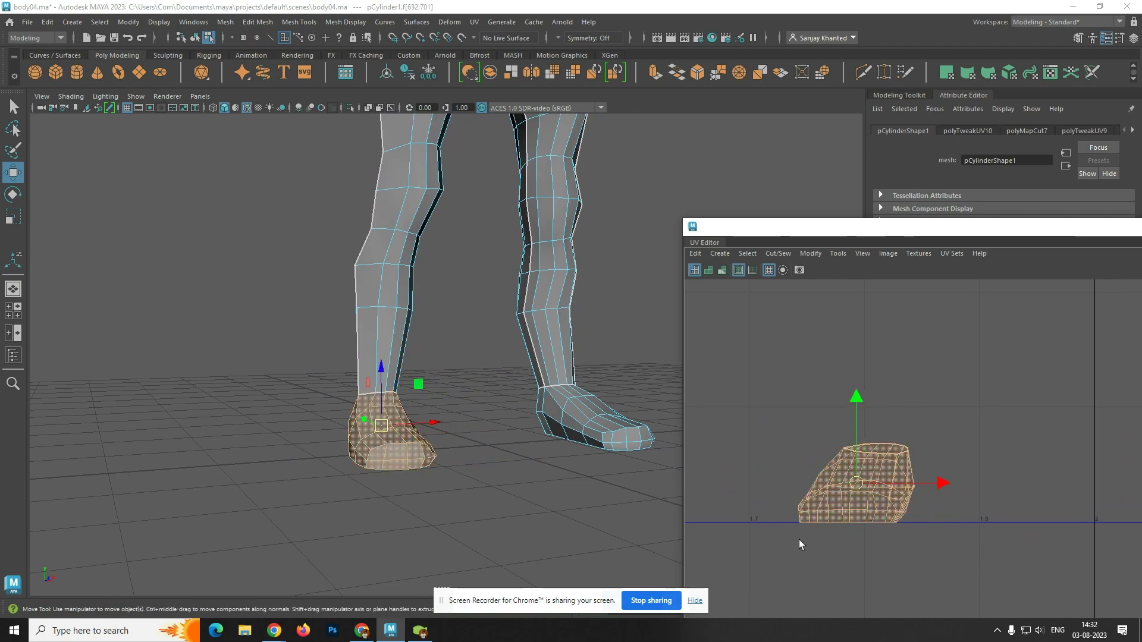
# - Reset the planar mapping options and project the right foot's selected faces from the Z axis, fitted to the bounding box
pyautogui.scroll(-8, 494, 431)
pyautogui.keyDown('alt'); pyautogui.moveTo(499, 373); pyautogui.dragTo(501, 500, button='middle'); pyautogui.keyUp('alt')
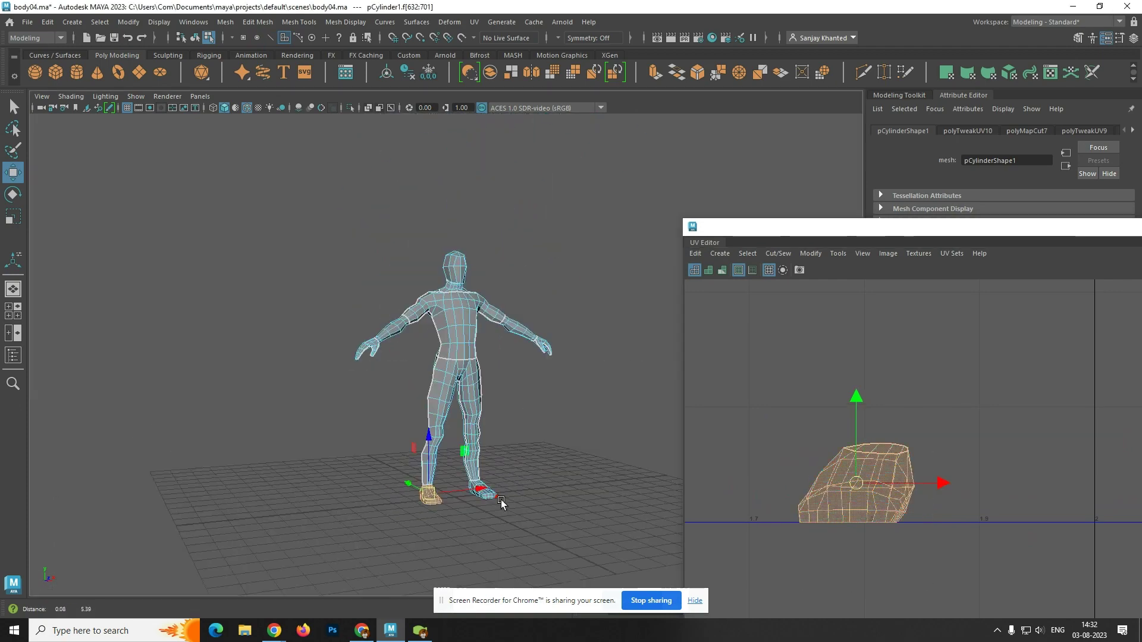
pyautogui.keyDown('alt'); pyautogui.moveTo(501, 503); pyautogui.dragTo(613, 440); pyautogui.keyUp('alt')
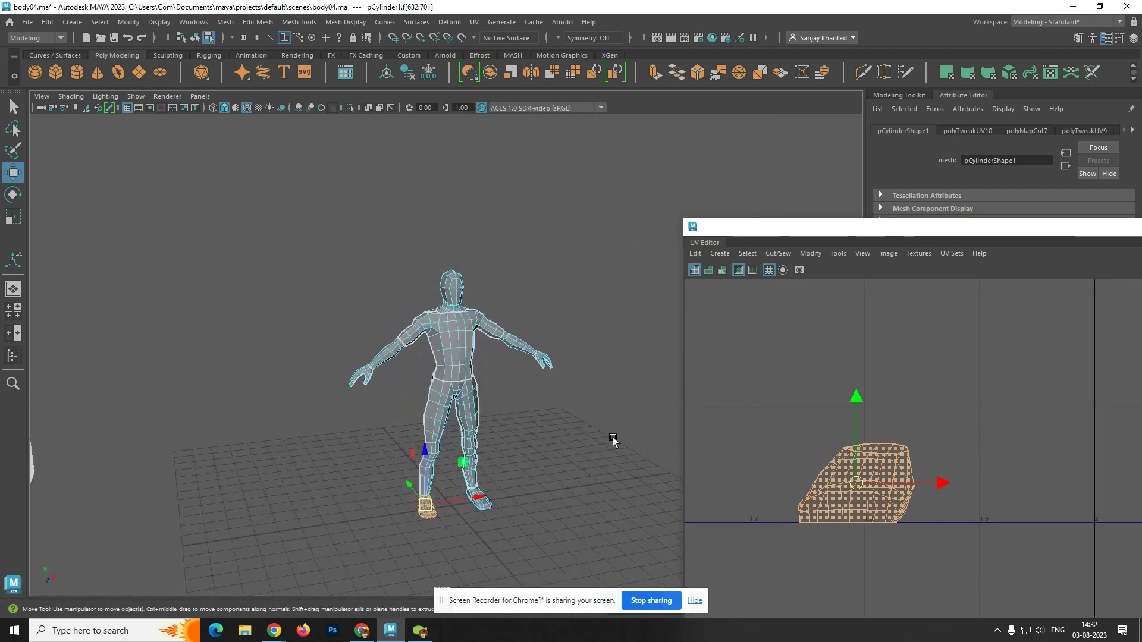
pyautogui.scroll(-10, 913, 468)
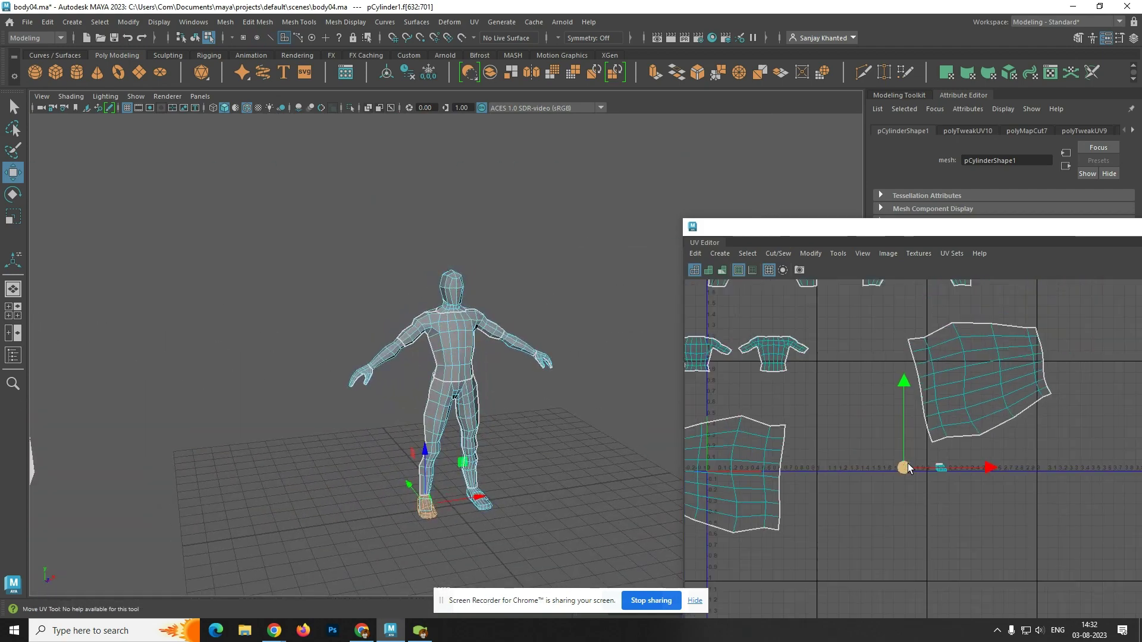
pyautogui.scroll(-3, 908, 469)
pyautogui.scroll(-3, 909, 468)
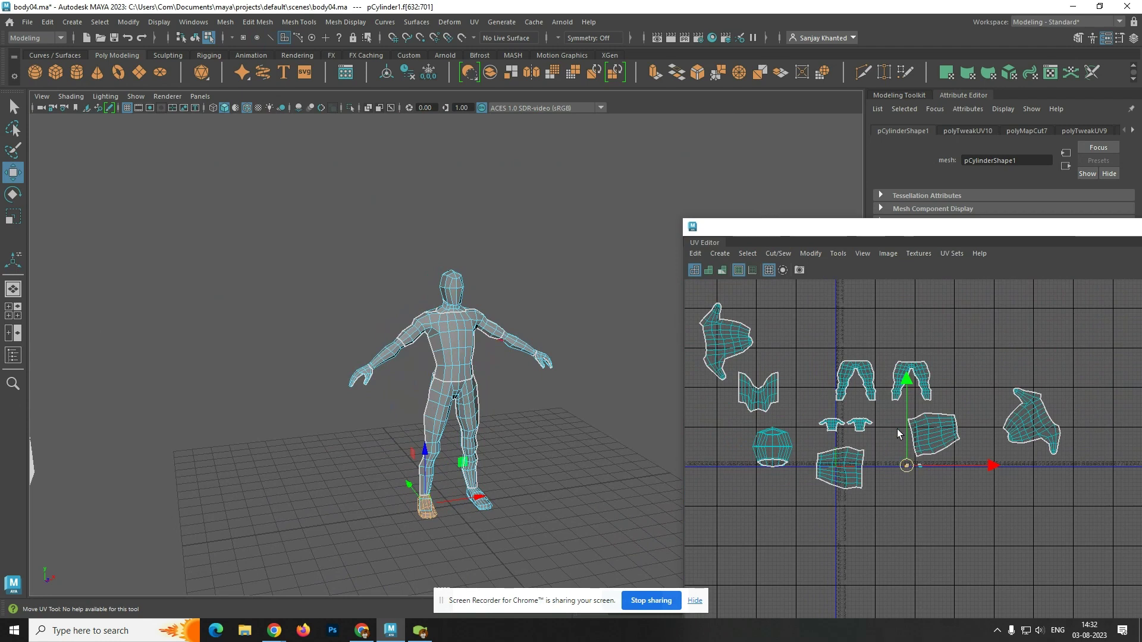
pyautogui.click(719, 255)
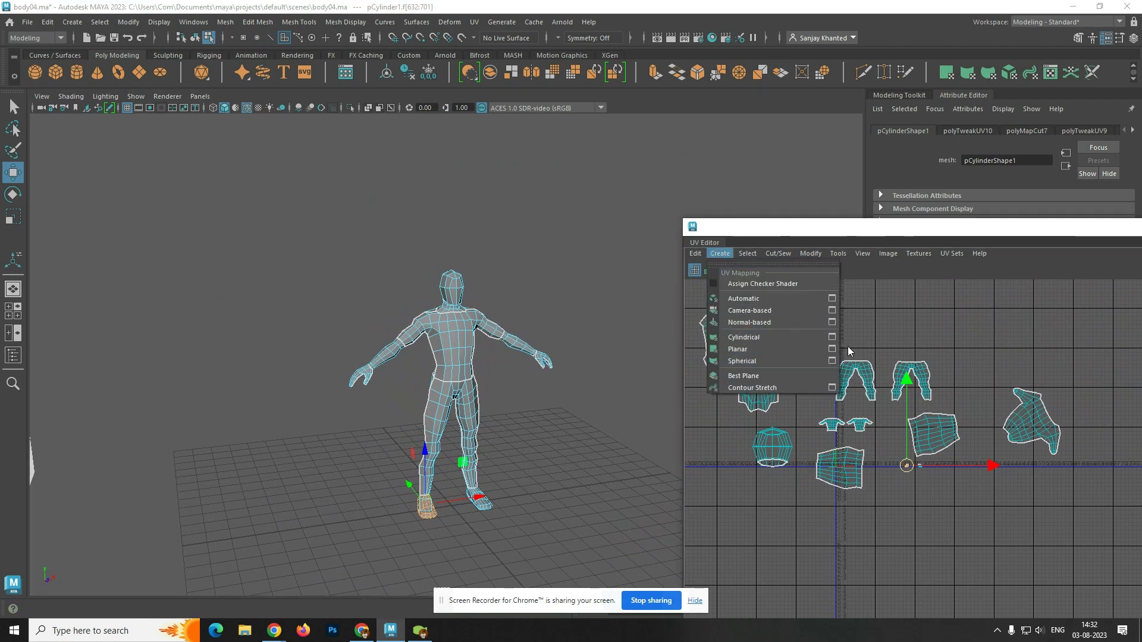
pyautogui.click(833, 349)
pyautogui.click(467, 249)
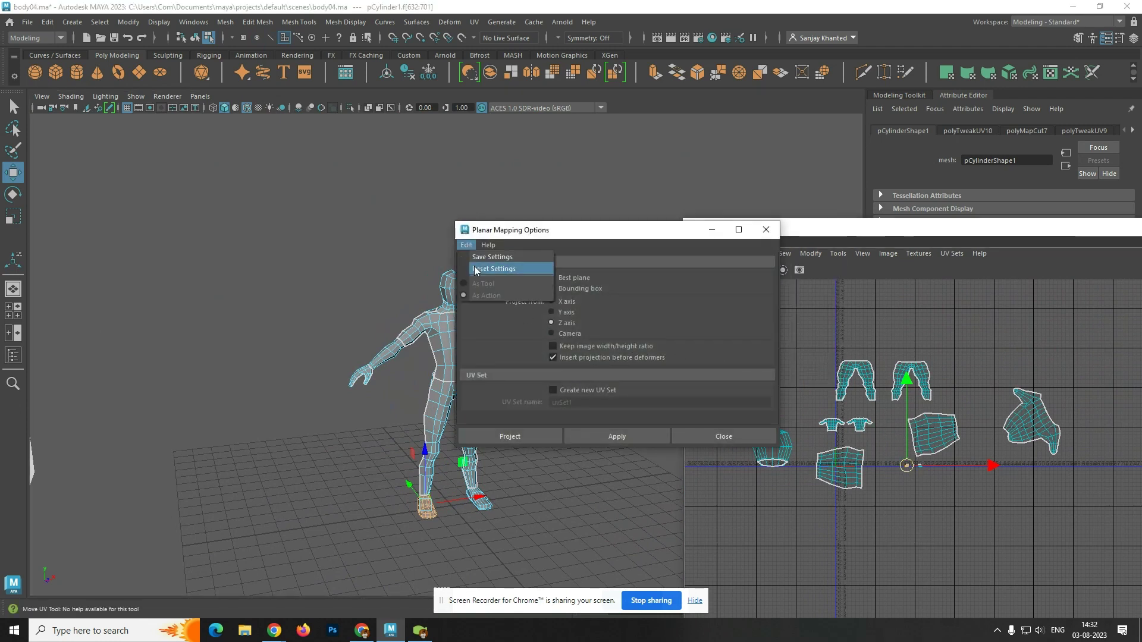
pyautogui.click(476, 269)
pyautogui.click(552, 430)
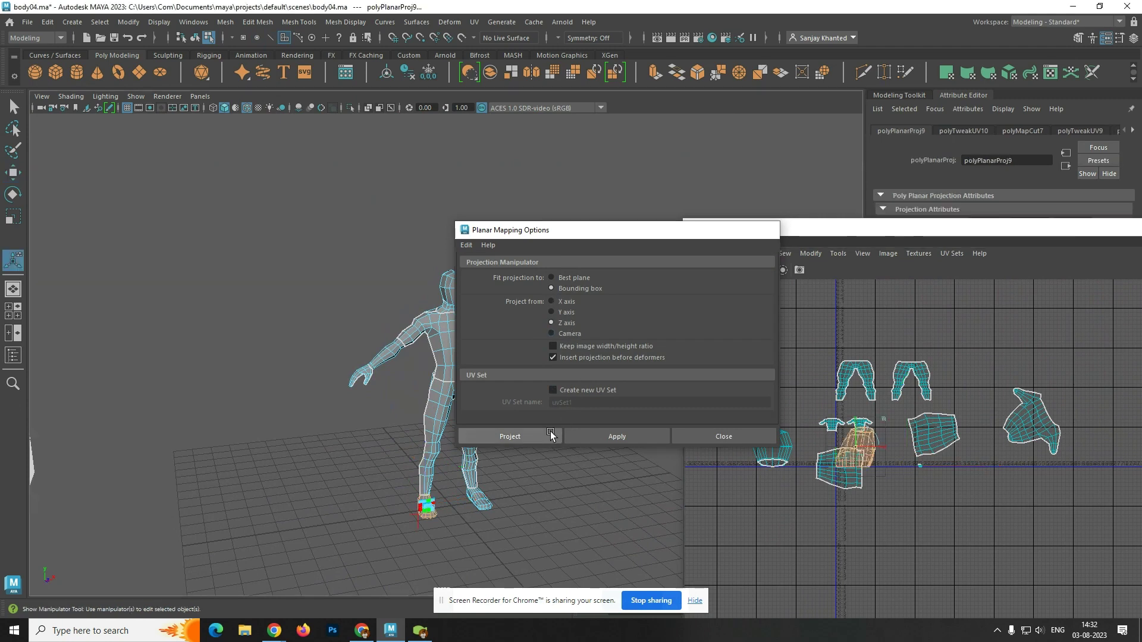
# - Move the right foot's UV shell to the empty area below the other shells and deselect it
pyautogui.press('w')
pyautogui.moveTo(856, 446); pyautogui.dragTo(935, 564)
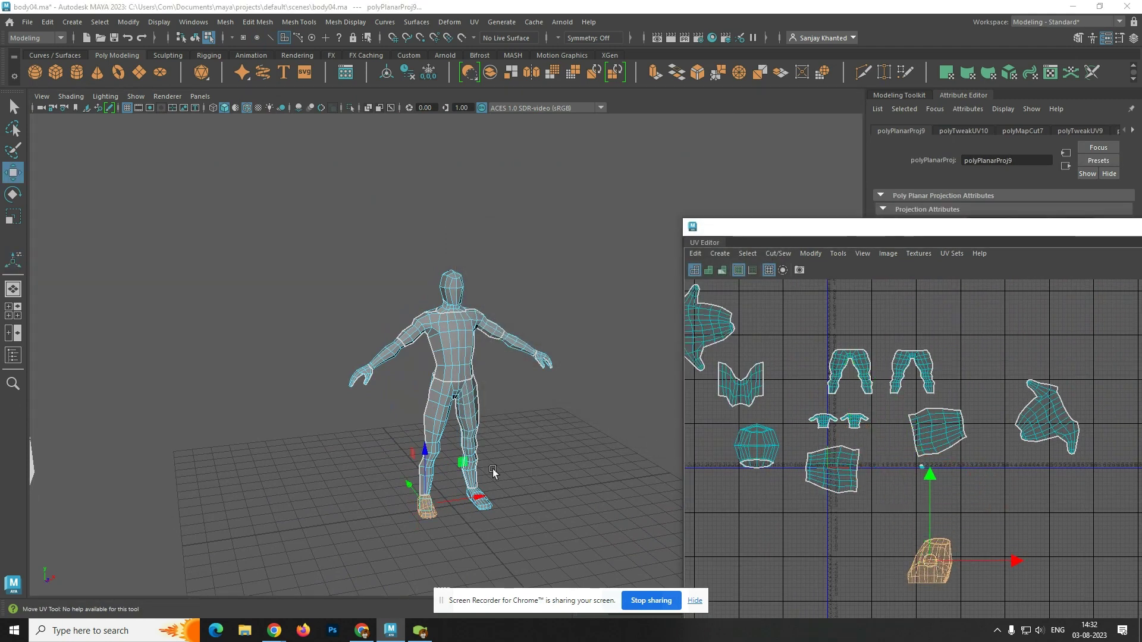
pyautogui.keyDown('alt'); pyautogui.moveTo(493, 472); pyautogui.dragTo(686, 403); pyautogui.keyUp('alt')
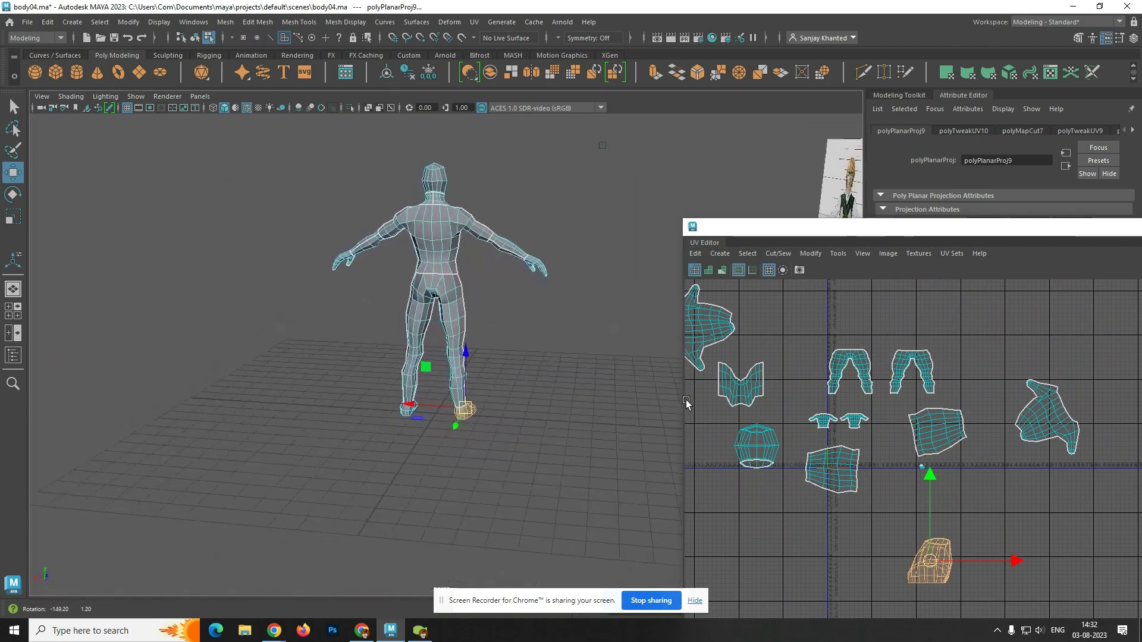
pyautogui.scroll(6, 484, 429)
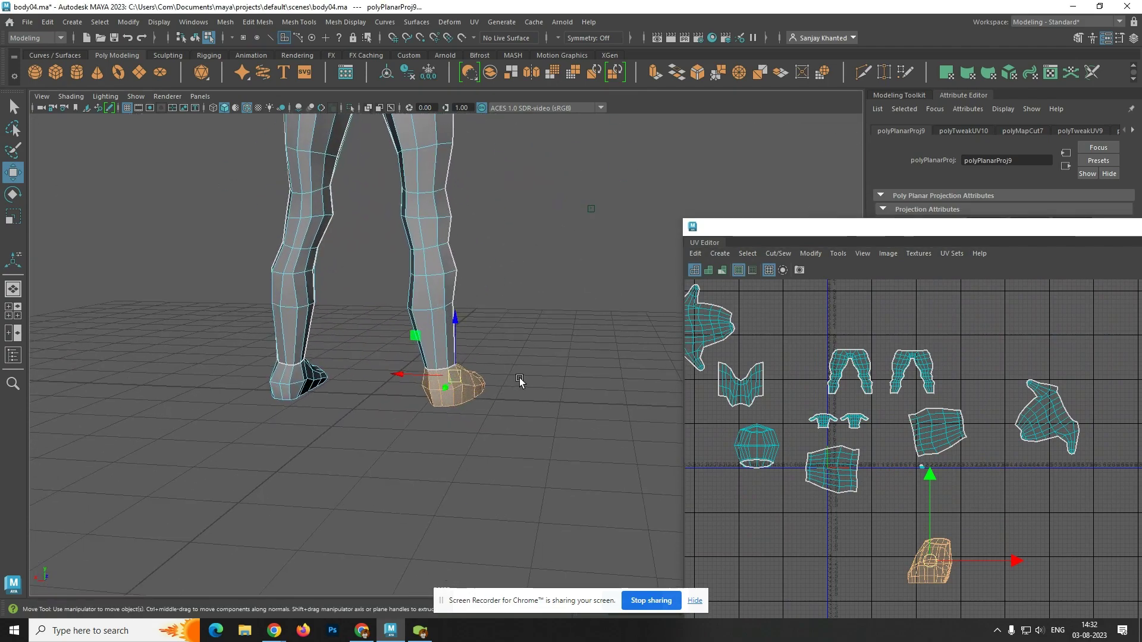
pyautogui.click(519, 379)
# - In edge mode, select the right foot's seam edges from the heel along the side of the sole, undoing the last selection change
pyautogui.keyDown('alt'); pyautogui.moveTo(471, 401); pyautogui.dragTo(494, 413); pyautogui.keyUp('alt')
pyautogui.scroll(4, 479, 405)
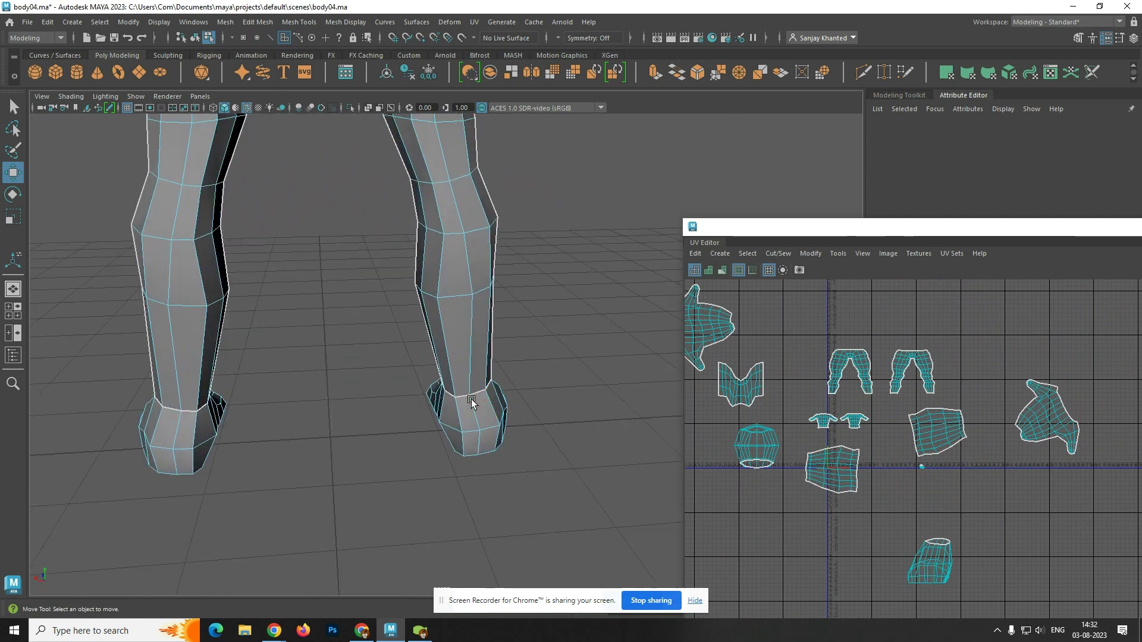
pyautogui.moveTo(477, 416); pyautogui.dragTo(476, 249, button='right')
pyautogui.click(476, 409)
pyautogui.keyDown('alt'); pyautogui.moveTo(478, 439); pyautogui.dragTo(495, 340); pyautogui.keyUp('alt')
pyautogui.keyDown('shift'); pyautogui.click(497, 339); pyautogui.keyUp('shift')
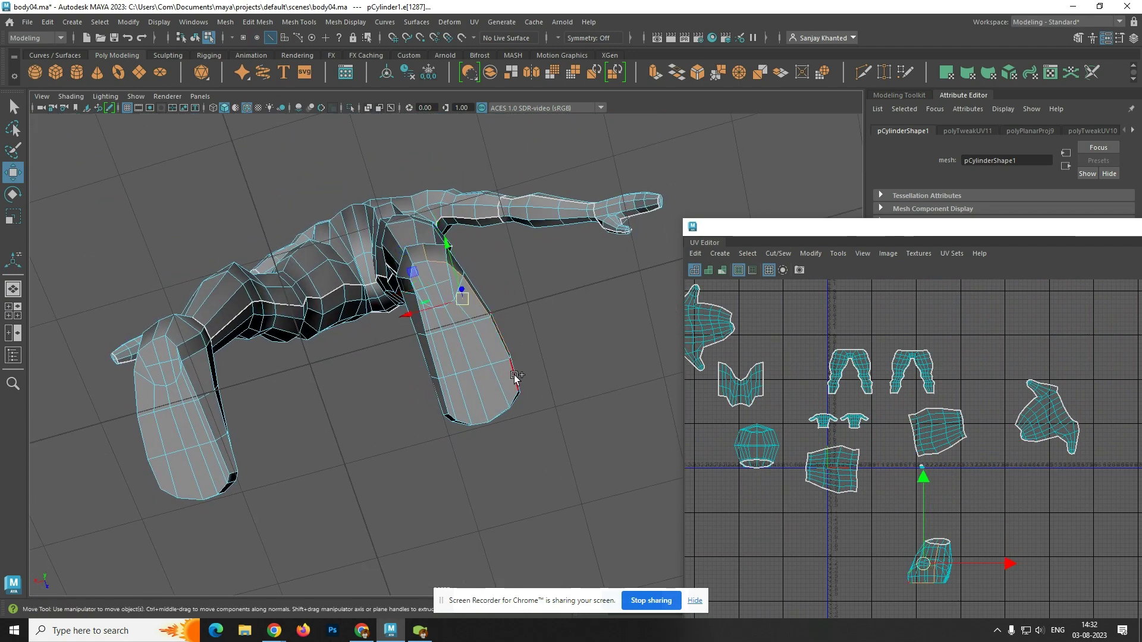
pyautogui.keyDown('shift'); pyautogui.click(514, 374); pyautogui.keyUp('shift')
pyautogui.scroll(3, 515, 381)
pyautogui.keyDown('alt'); pyautogui.moveTo(515, 380); pyautogui.dragTo(463, 409); pyautogui.keyUp('alt')
pyautogui.hotkey('ctrl', 'z')
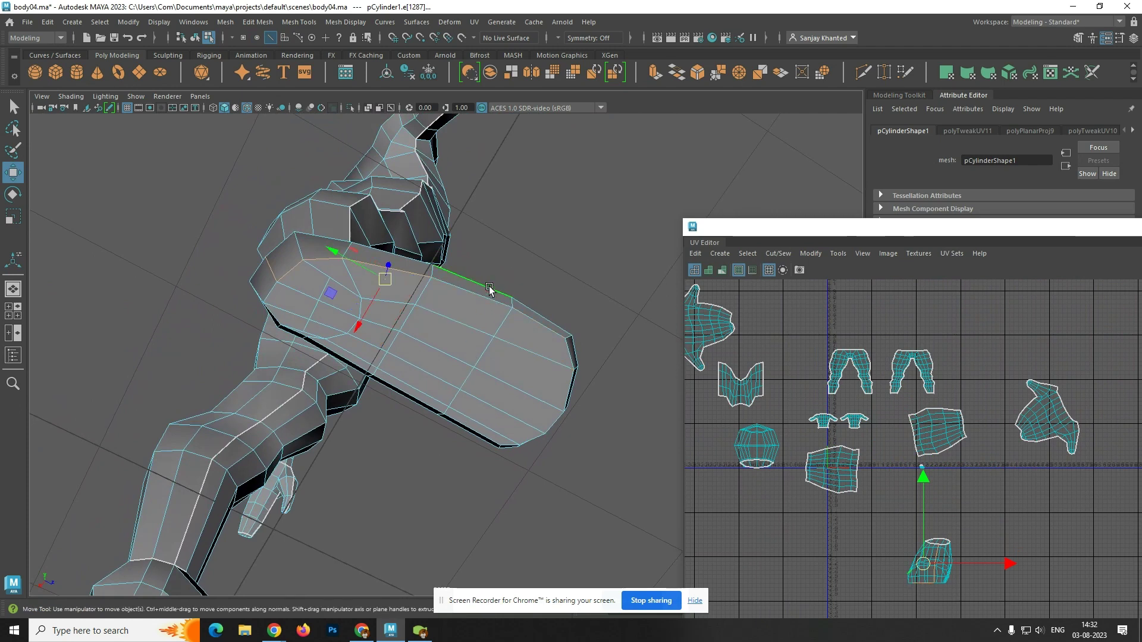
# - Extend the edge selection around the rest of the foot's sole and cut the UVs along the selected edges
pyautogui.keyDown('shift'); pyautogui.click(535, 321); pyautogui.keyUp('shift')
pyautogui.keyDown('shift'); pyautogui.click(569, 353); pyautogui.keyUp('shift')
pyautogui.keyDown('shift'); pyautogui.click(572, 390); pyautogui.keyUp('shift')
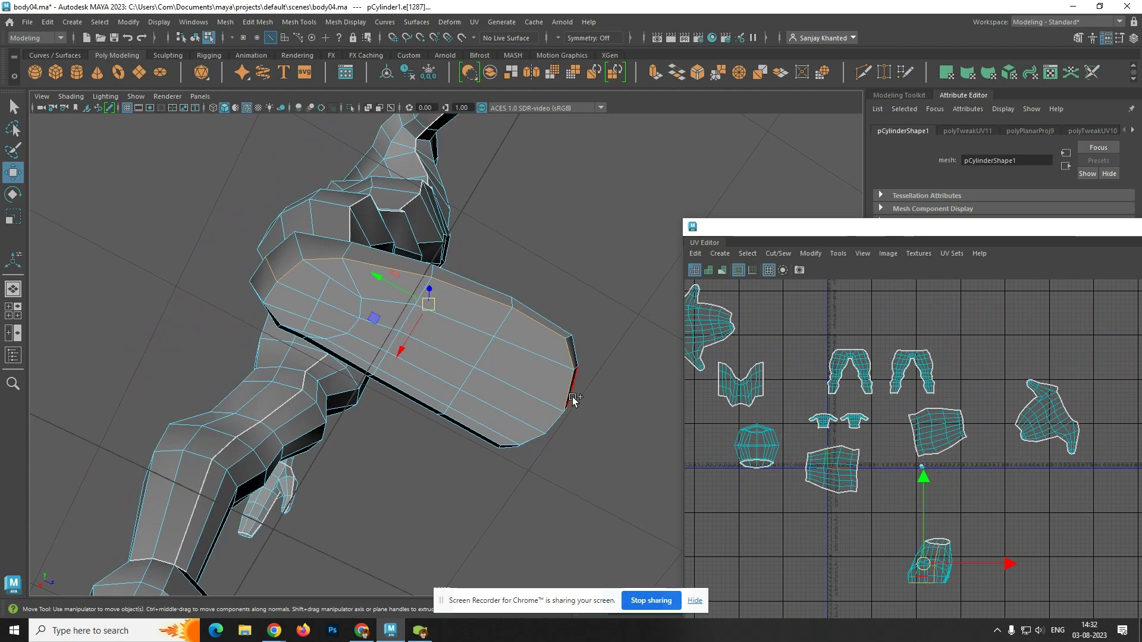
pyautogui.keyDown('alt'); pyautogui.moveTo(574, 395); pyautogui.dragTo(531, 385); pyautogui.keyUp('alt')
pyautogui.keyDown('shift'); pyautogui.click(531, 385); pyautogui.keyUp('shift')
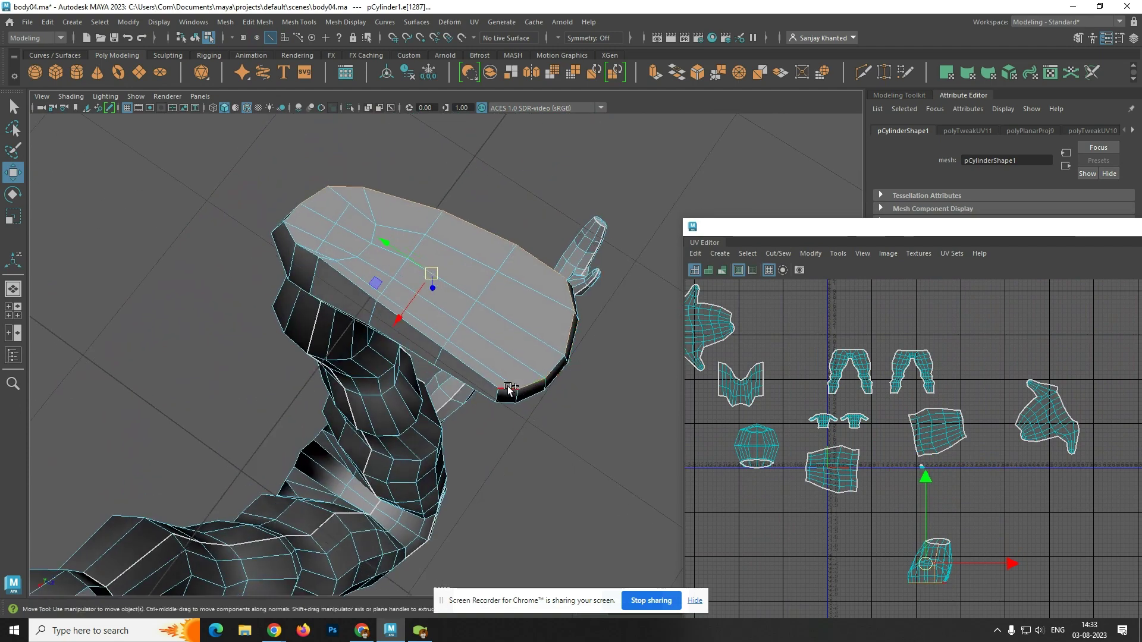
pyautogui.keyDown('shift'); pyautogui.click(452, 353); pyautogui.keyUp('shift')
pyautogui.keyDown('alt'); pyautogui.moveTo(452, 352); pyautogui.dragTo(392, 413); pyautogui.keyUp('alt')
pyautogui.click(778, 254)
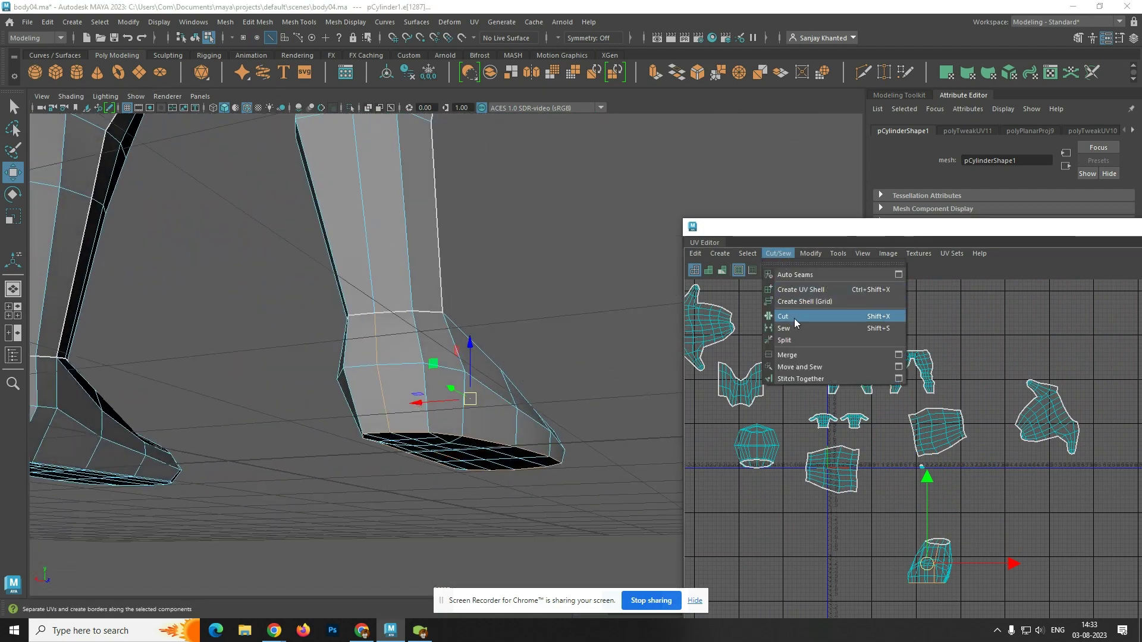
pyautogui.click(794, 319)
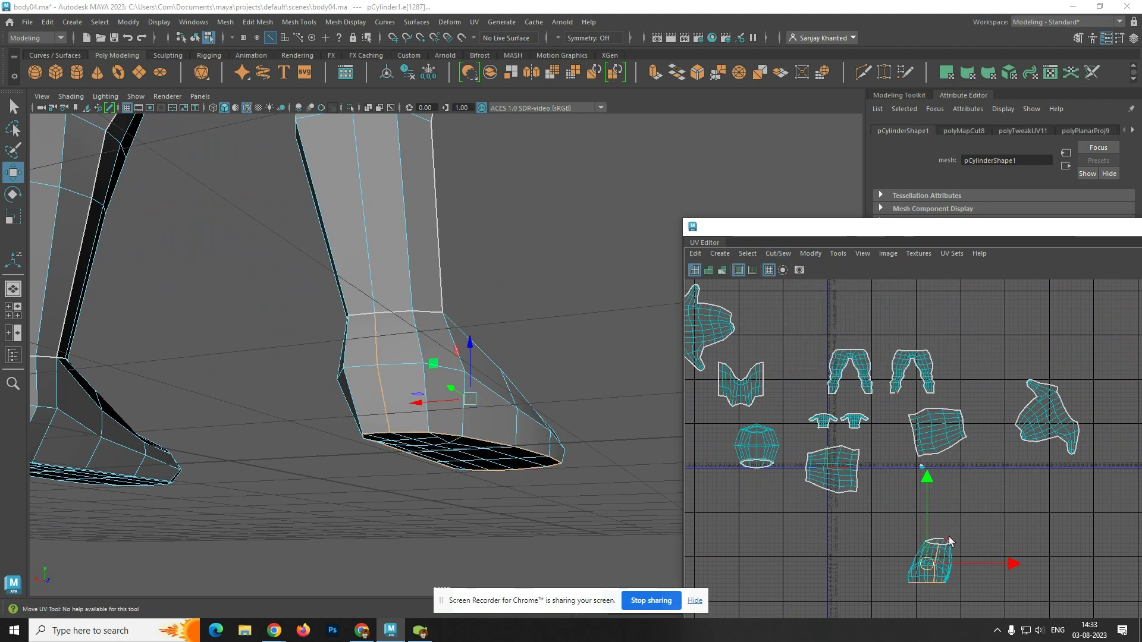
pyautogui.click(992, 534)
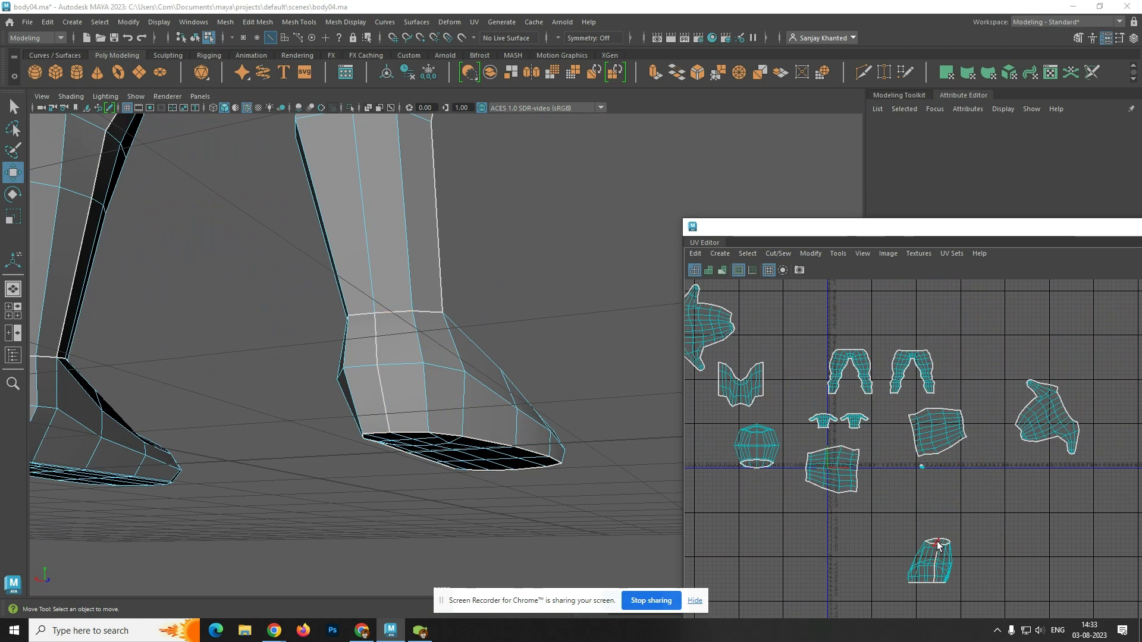
# - Select the foot's whole UV shell and move it slightly in the UV layout
pyautogui.moveTo(943, 557); pyautogui.dragTo(912, 426, button='right')
pyautogui.click(938, 566)
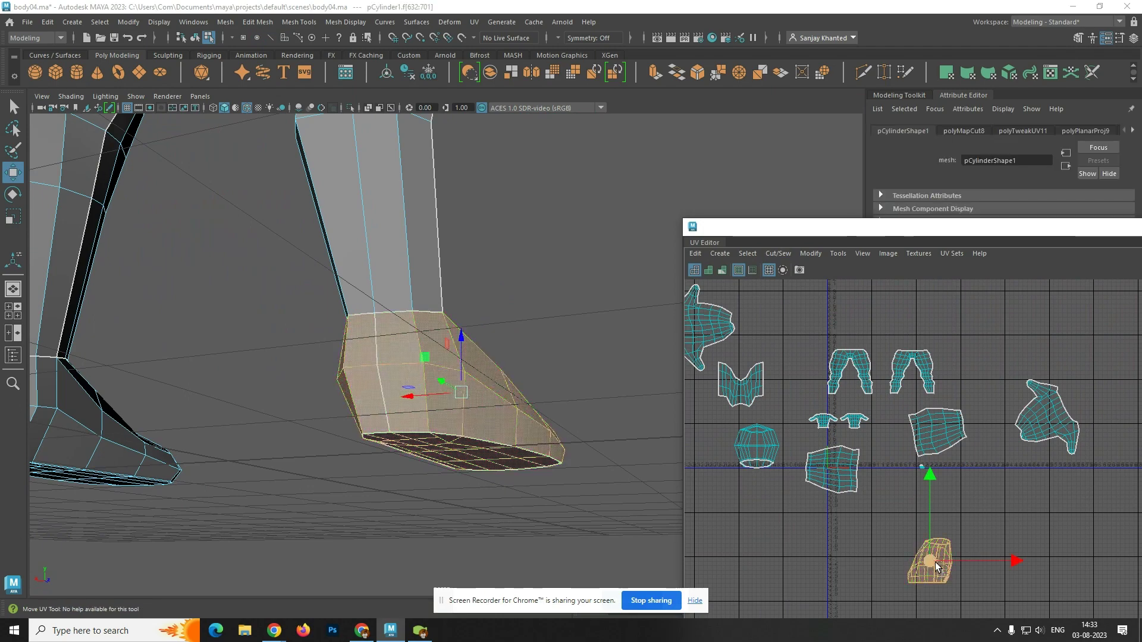
pyautogui.moveTo(935, 565)
pyautogui.mouseDown()
pyautogui.moveTo(1005, 544)
pyautogui.moveTo(931, 556)
pyautogui.mouseUp()
pyautogui.click(972, 582)
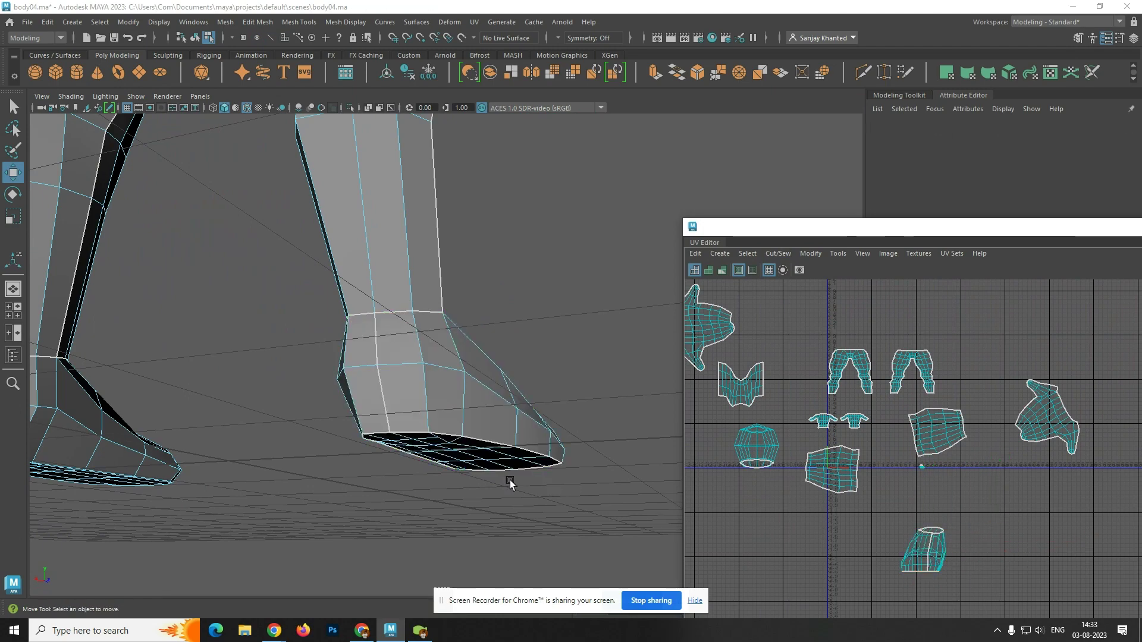
pyautogui.keyDown('alt'); pyautogui.moveTo(464, 468); pyautogui.dragTo(505, 413); pyautogui.keyUp('alt')
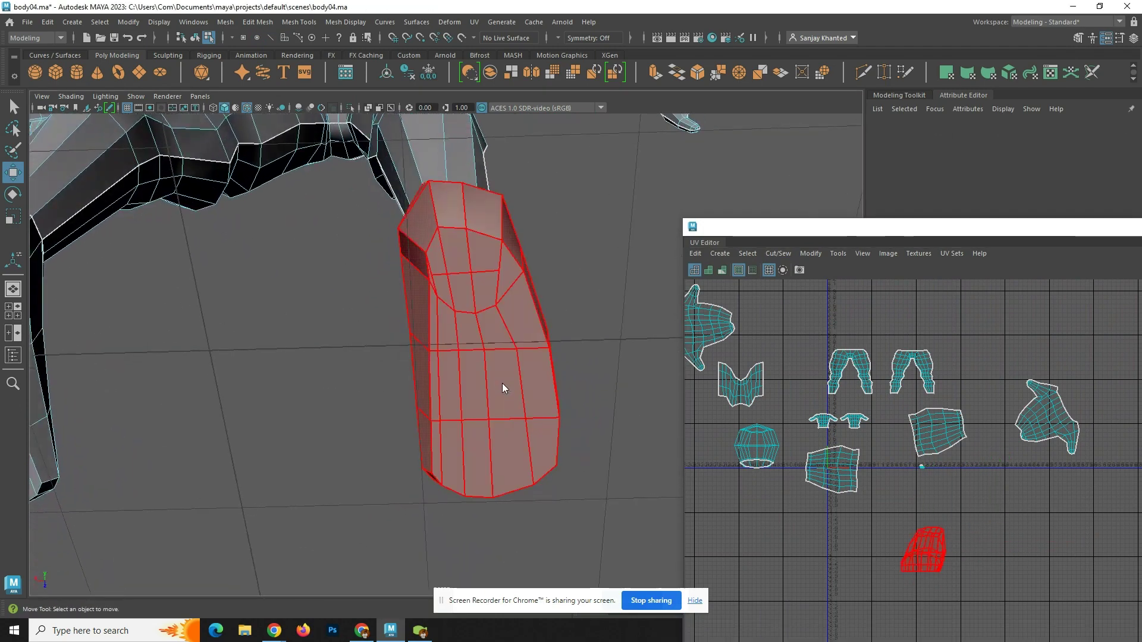
pyautogui.moveTo(502, 279); pyautogui.dragTo(548, 295, button='right')
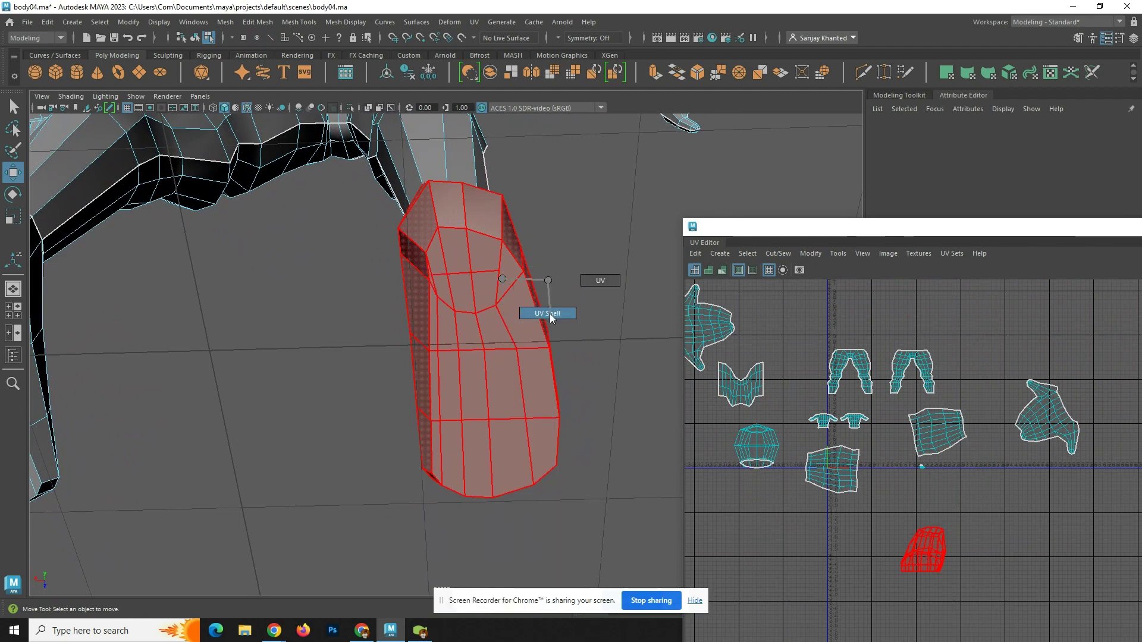
pyautogui.doubleClick(510, 342)
pyautogui.keyDown('alt'); pyautogui.moveTo(519, 363); pyautogui.dragTo(602, 375); pyautogui.keyUp('alt')
pyautogui.click(601, 375)
# - Switch to face selection and select the row of sole faces at the toe end of the foot
pyautogui.moveTo(543, 280); pyautogui.dragTo(543, 315, button='right')
pyautogui.click(536, 431)
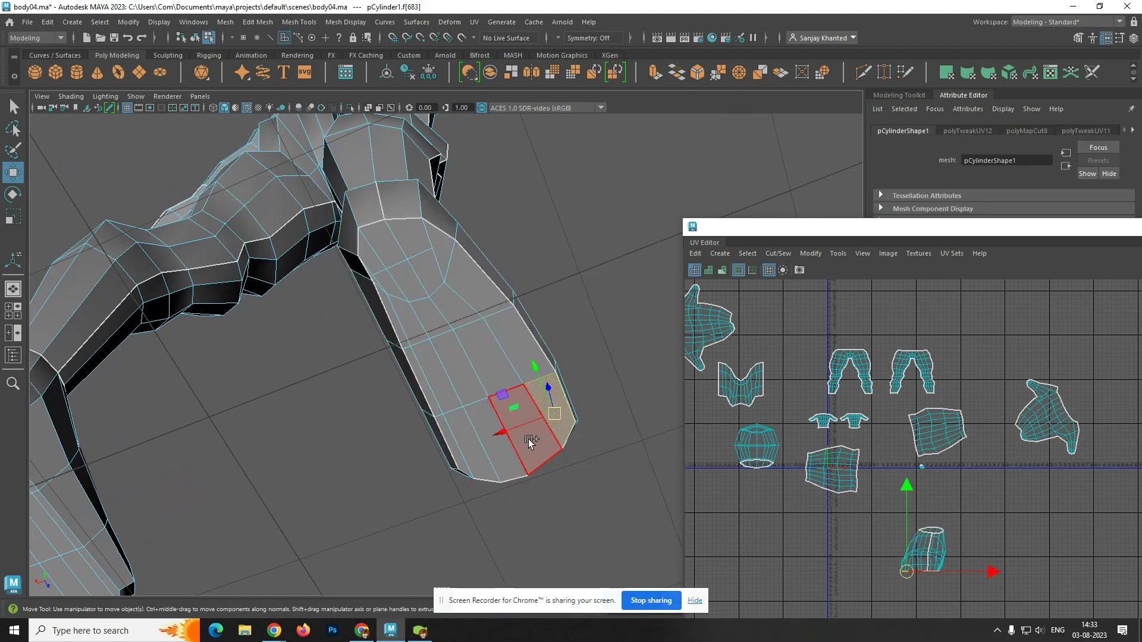
pyautogui.keyDown('shift'); pyautogui.click(528, 439); pyautogui.keyUp('shift')
pyautogui.keyDown('shift'); pyautogui.click(498, 462); pyautogui.keyUp('shift')
pyautogui.keyDown('shift'); pyautogui.click(476, 465); pyautogui.keyUp('shift')
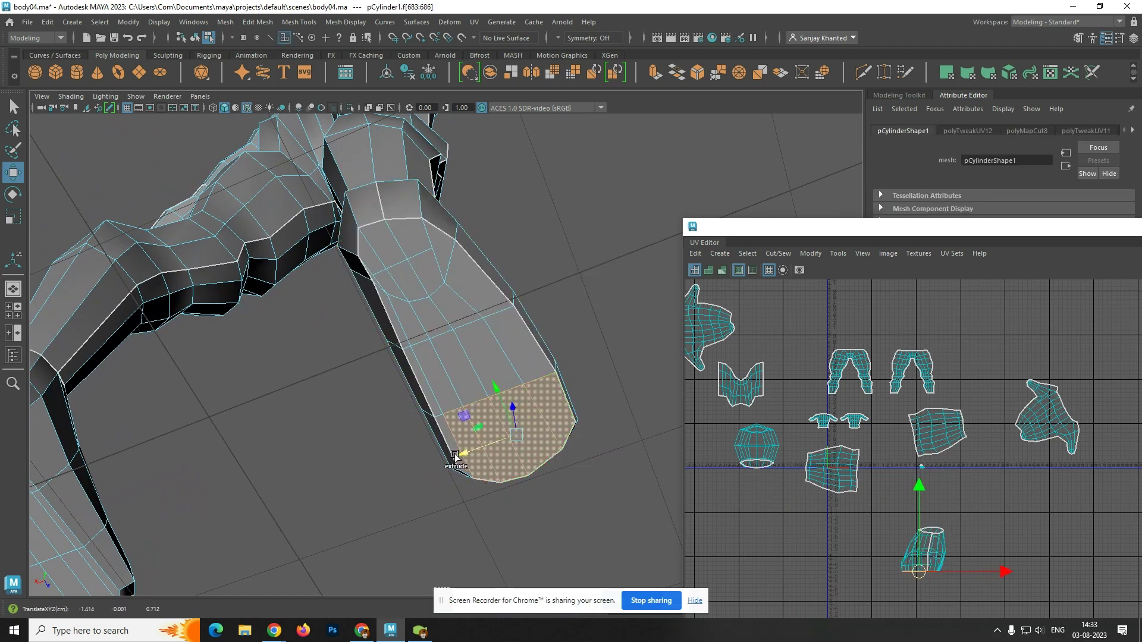
pyautogui.keyDown('shift'); pyautogui.click(493, 483); pyautogui.keyUp('shift')
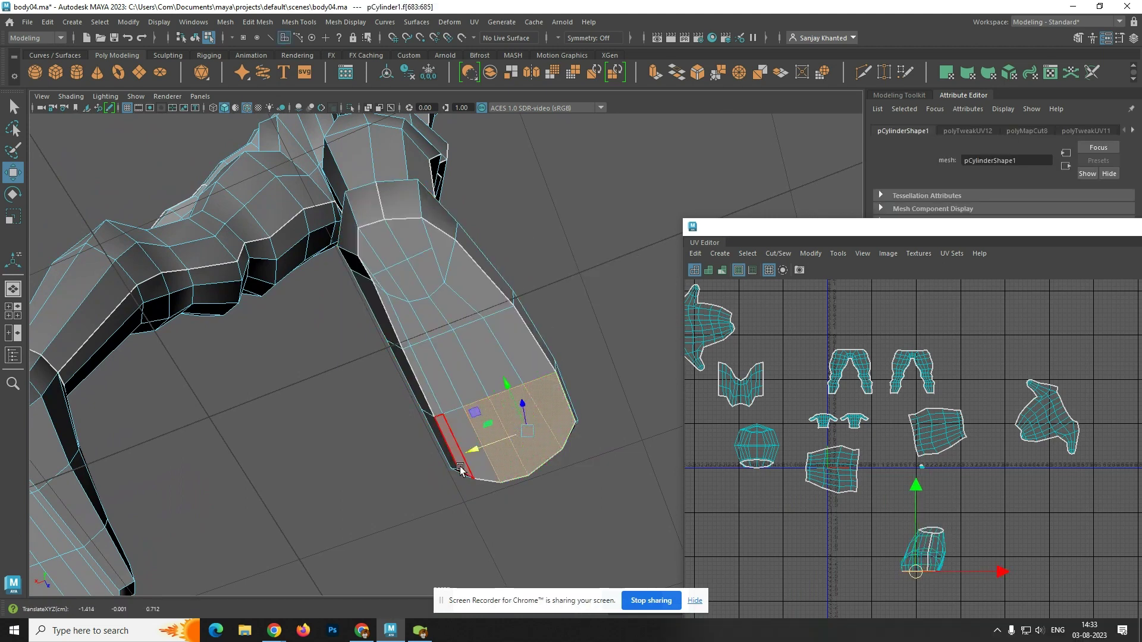
pyautogui.keyDown('shift'); pyautogui.click(427, 388); pyautogui.keyUp('shift')
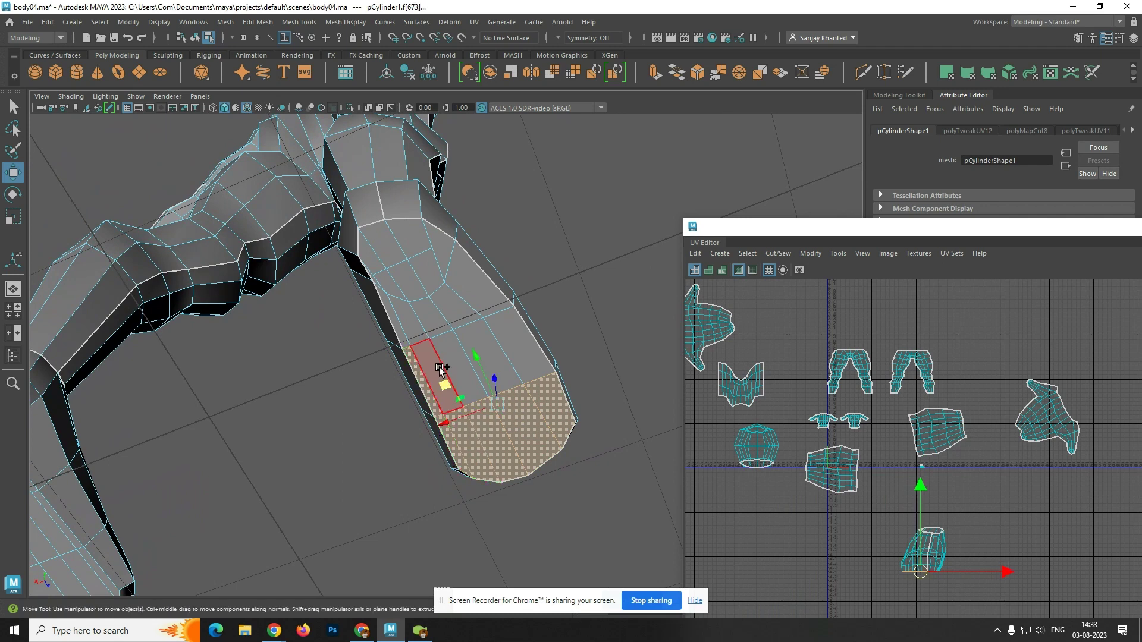
# - Add the midfoot and heel faces to the selection so that it covers the foot's entire sole
pyautogui.keyDown('shift'); pyautogui.click(453, 352); pyautogui.keyUp('shift')
pyautogui.keyDown('shift'); pyautogui.click(484, 339); pyautogui.keyUp('shift')
pyautogui.keyDown('shift'); pyautogui.click(511, 330); pyautogui.keyUp('shift')
pyautogui.keyDown('shift'); pyautogui.click(489, 298); pyautogui.keyUp('shift')
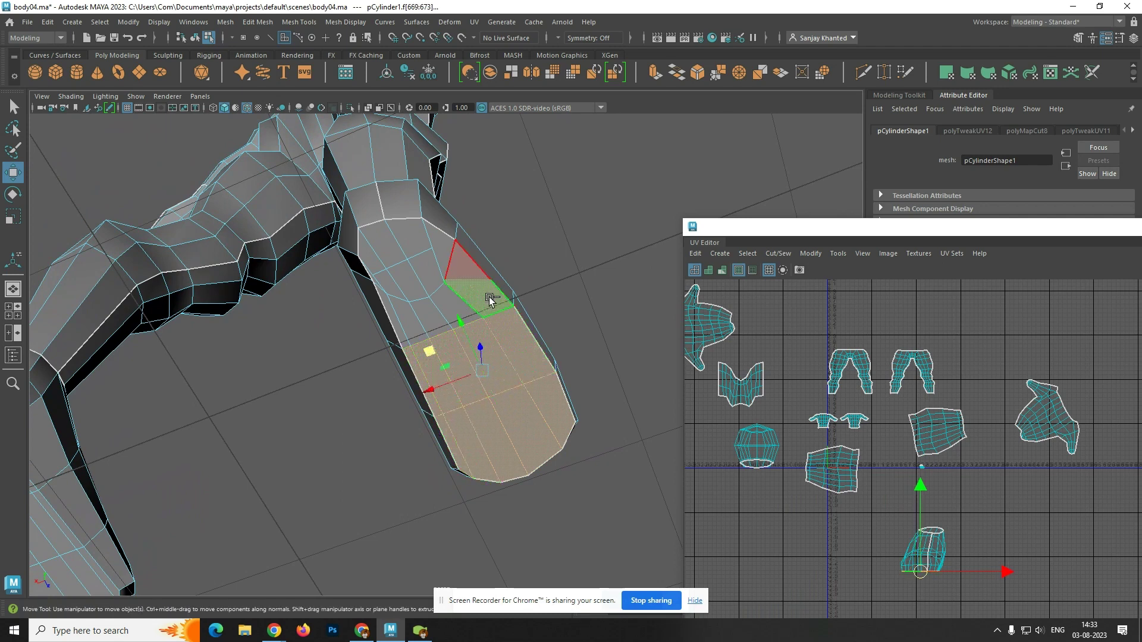
pyautogui.keyDown('shift'); pyautogui.click(443, 250); pyautogui.keyUp('shift')
pyautogui.keyDown('shift'); pyautogui.click(418, 240); pyautogui.keyUp('shift')
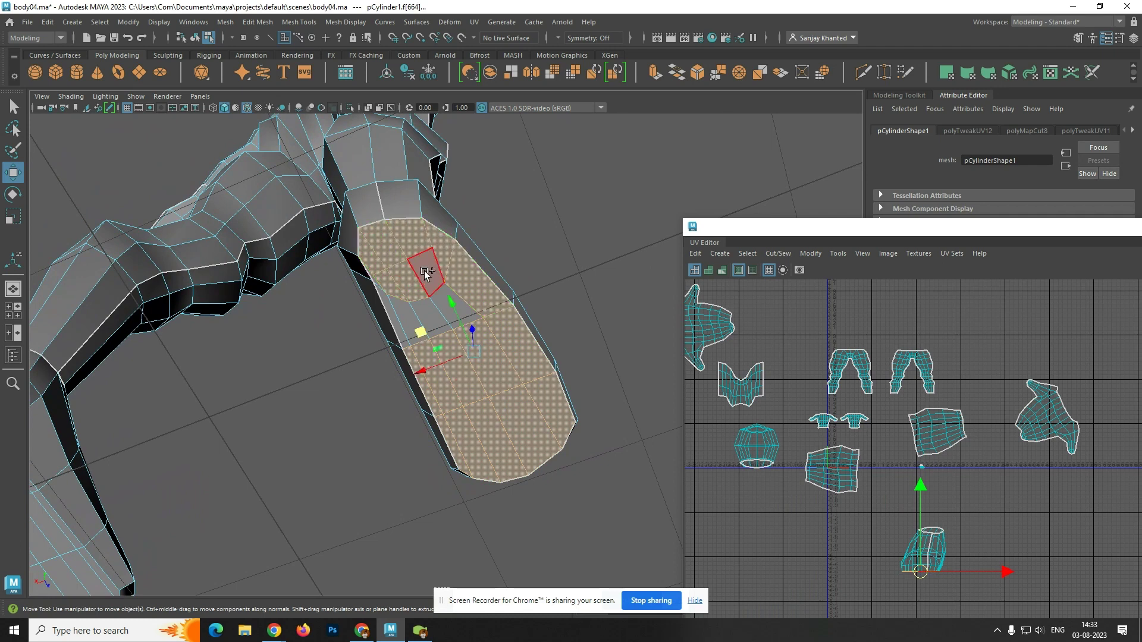
pyautogui.keyDown('shift'); pyautogui.click(404, 320); pyautogui.keyUp('shift')
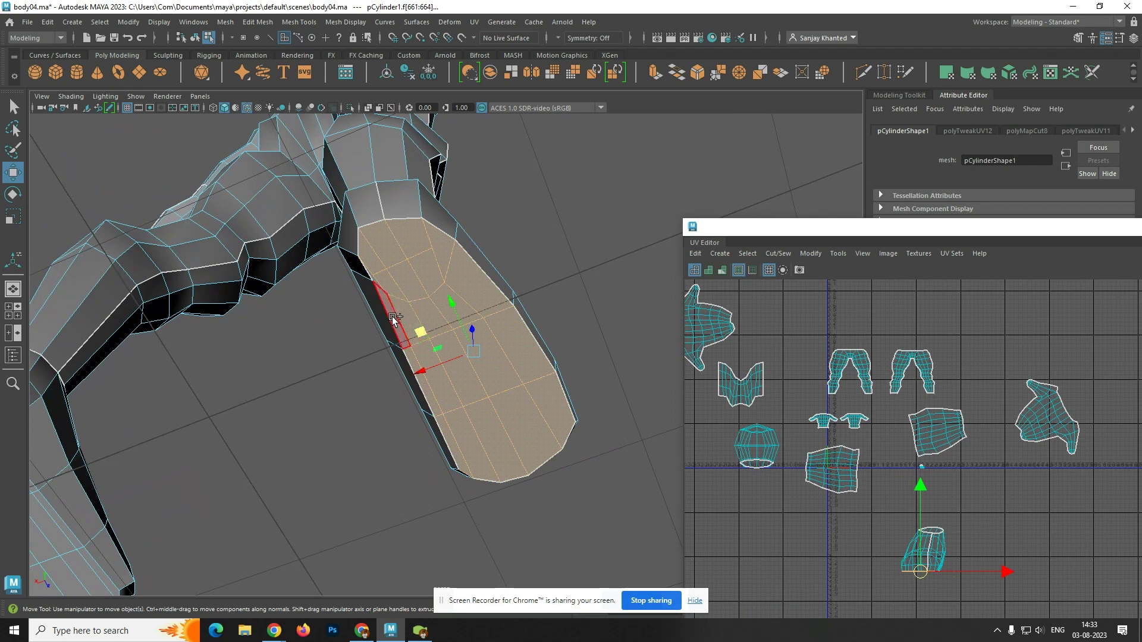
pyautogui.keyDown('shift'); pyautogui.click(394, 320); pyautogui.keyUp('shift')
pyautogui.keyDown('shift'); pyautogui.click(378, 282); pyautogui.keyUp('shift')
# - Apply planar UV mapping fitted to the bounding box to the sole faces and move the new shell to empty space below the other shells
pyautogui.click(720, 254)
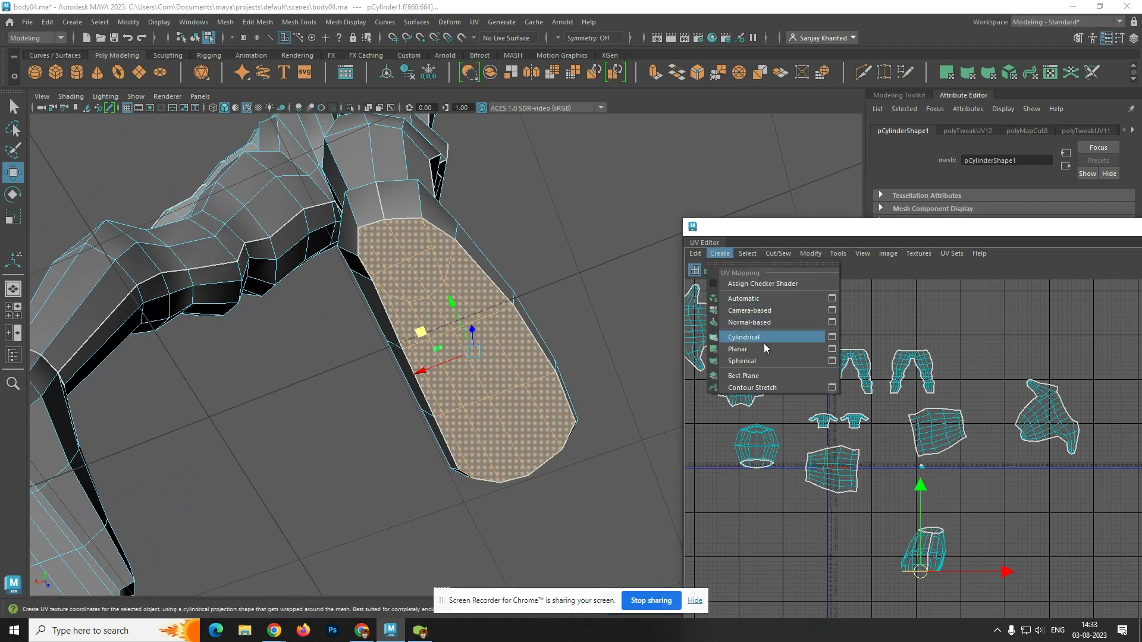
pyautogui.click(831, 349)
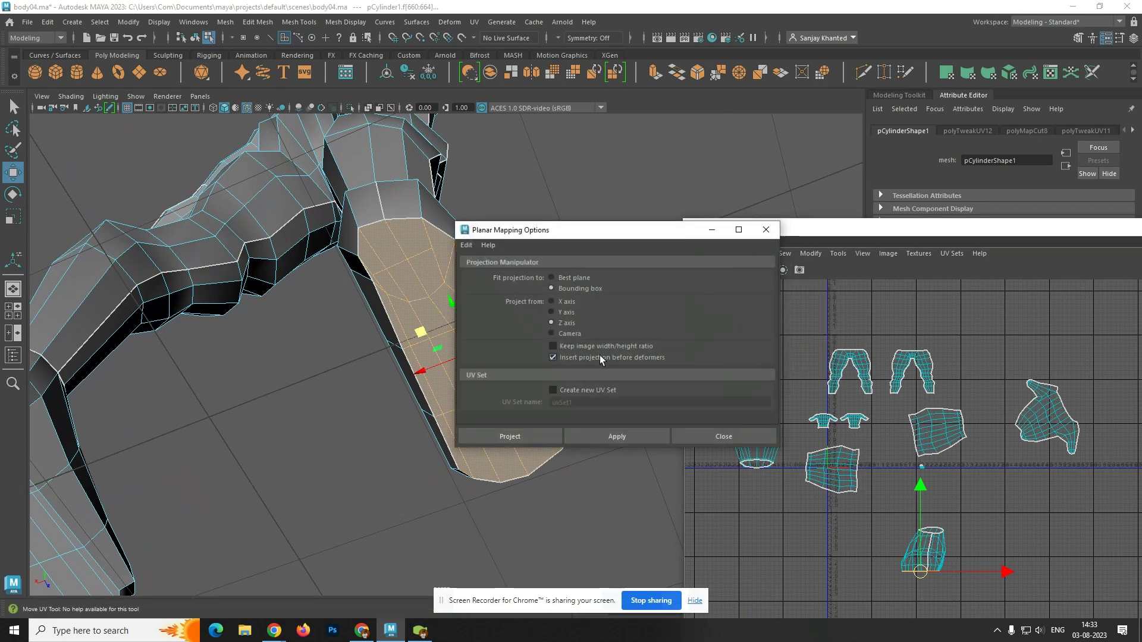
pyautogui.scroll(-1, 416, 433)
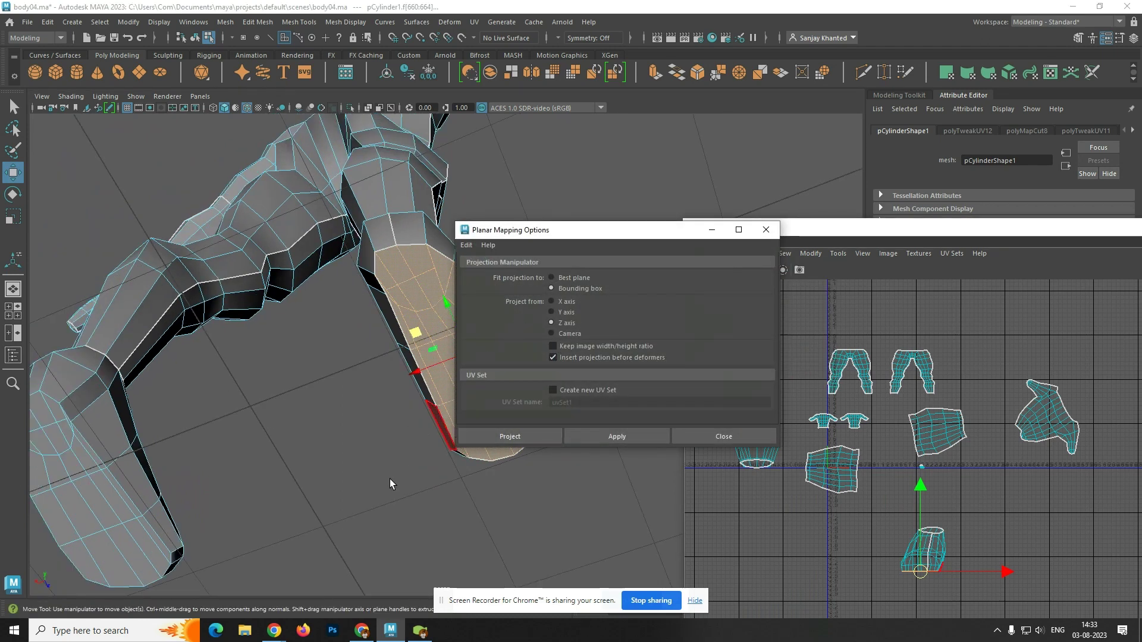
pyautogui.moveTo(551, 232); pyautogui.dragTo(697, 255)
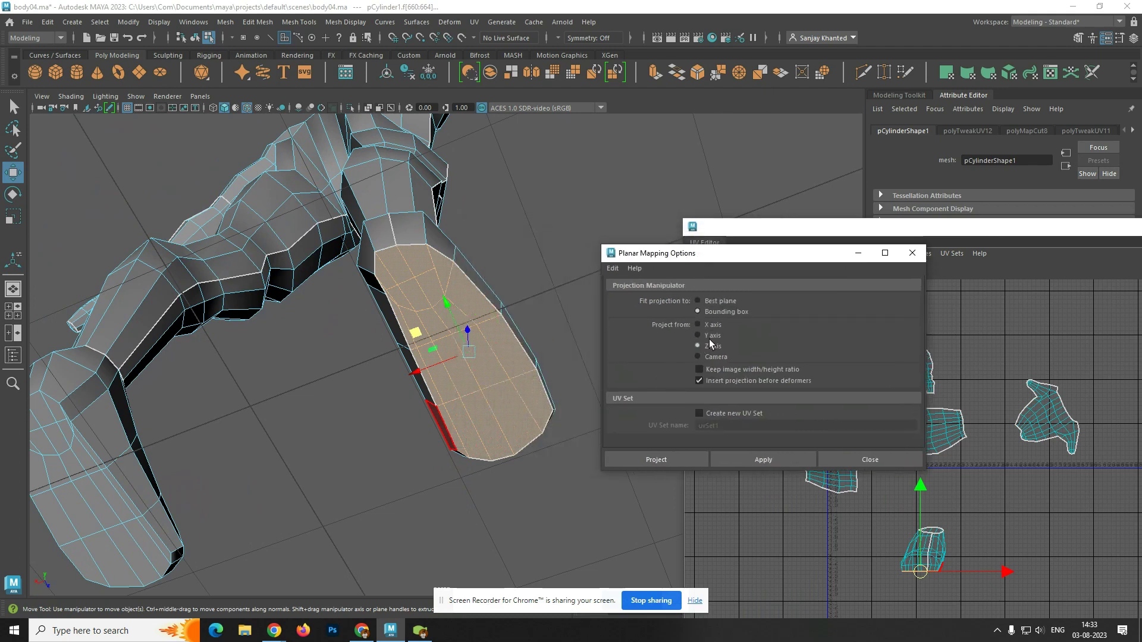
pyautogui.click(677, 459)
pyautogui.press('w')
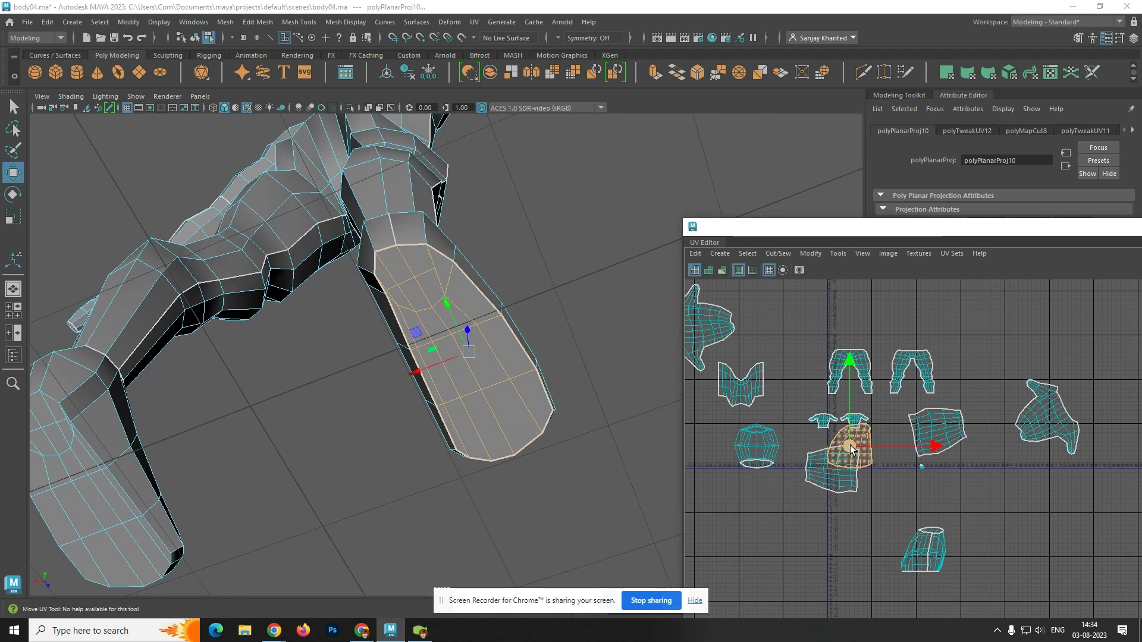
pyautogui.moveTo(851, 452); pyautogui.dragTo(757, 559)
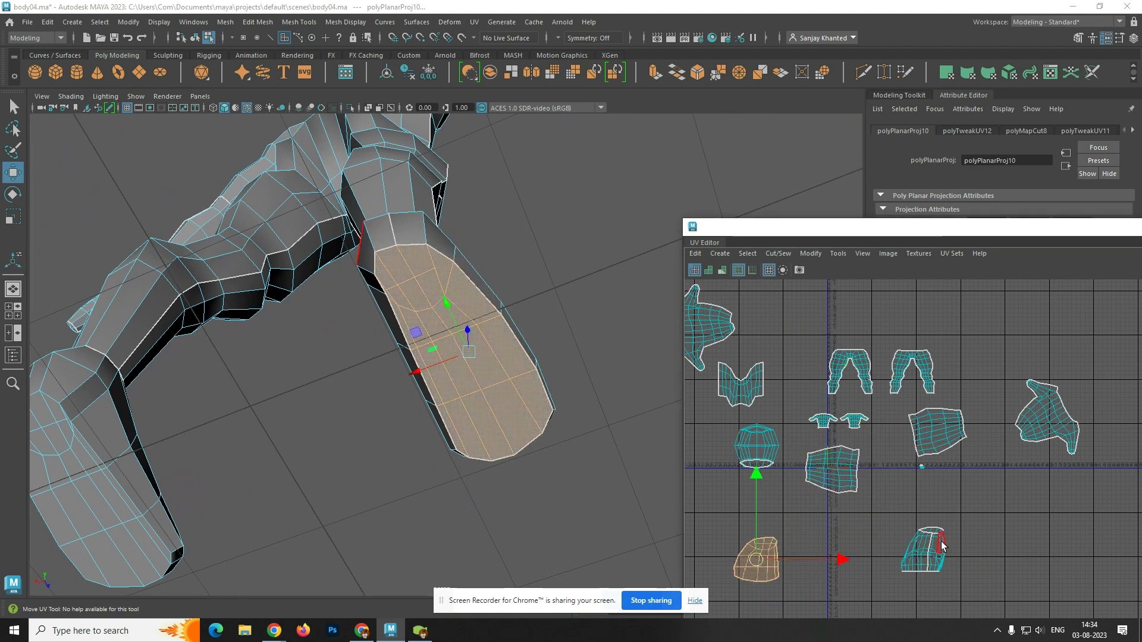
# - Select all UVs of the cut foot shell without the sole and unfold them flat
pyautogui.moveTo(936, 539); pyautogui.dragTo(971, 443, button='right')
pyautogui.moveTo(976, 500); pyautogui.dragTo(890, 605)
pyautogui.keyDown('shift'); pyautogui.moveTo(922, 377); pyautogui.dragTo(806, 380, button='right'); pyautogui.keyUp('shift')
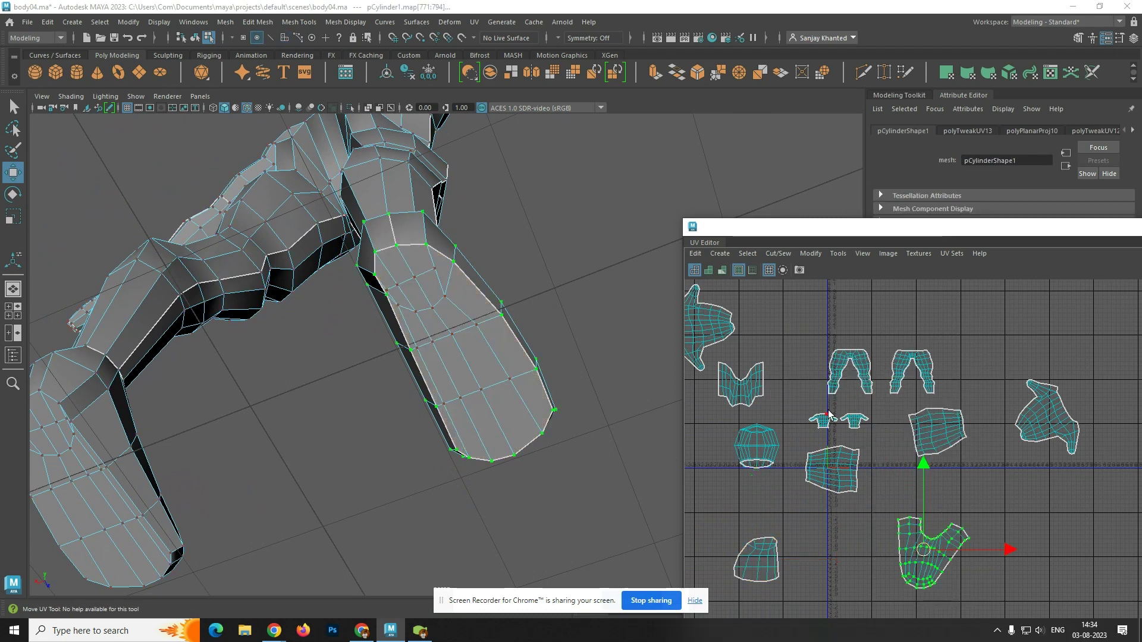
pyautogui.click(1012, 519)
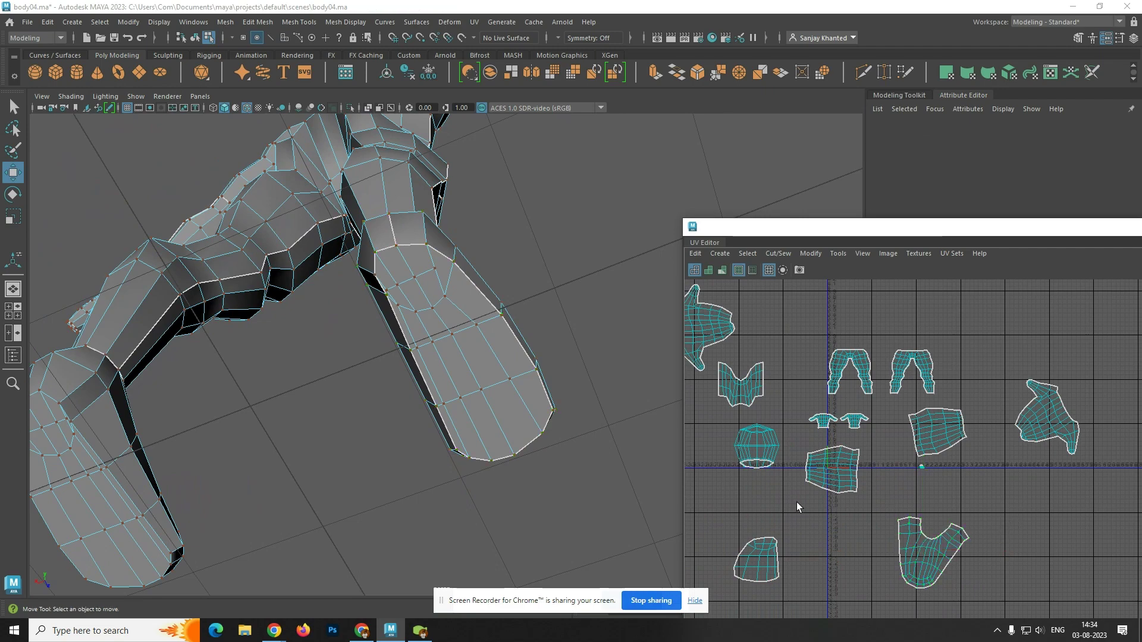
# - Select the toe and midfoot faces on the sole of the other foot
pyautogui.keyDown('alt'); pyautogui.moveTo(632, 491); pyautogui.dragTo(574, 471); pyautogui.keyUp('alt')
pyautogui.keyDown('alt'); pyautogui.moveTo(544, 402); pyautogui.dragTo(492, 426); pyautogui.keyUp('alt')
pyautogui.keyDown('alt'); pyautogui.moveTo(492, 427); pyautogui.dragTo(312, 441, button='middle'); pyautogui.keyUp('alt')
pyautogui.keyDown('alt'); pyautogui.moveTo(449, 376); pyautogui.dragTo(469, 392, button='right'); pyautogui.keyUp('alt')
pyautogui.keyDown('alt'); pyautogui.moveTo(515, 409); pyautogui.dragTo(491, 355); pyautogui.keyUp('alt')
pyautogui.moveTo(524, 277); pyautogui.dragTo(524, 309, button='right')
pyautogui.click(588, 356)
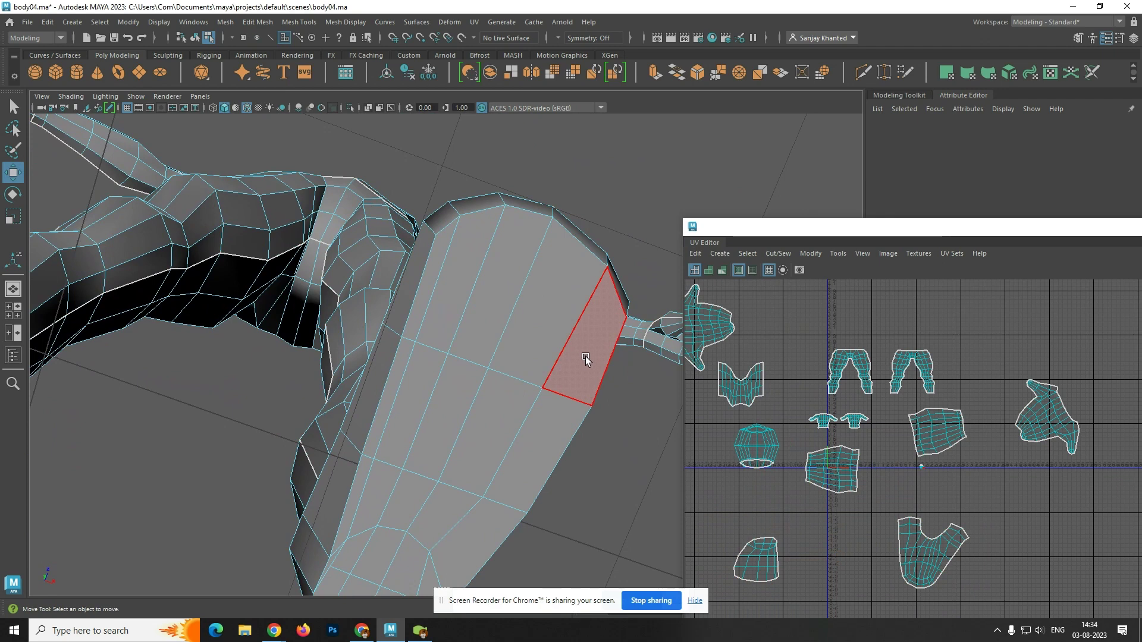
pyautogui.moveTo(585, 356)
pyautogui.mouseDown()
pyautogui.moveTo(491, 287)
pyautogui.moveTo(440, 293)
pyautogui.moveTo(372, 493)
pyautogui.moveTo(359, 486)
pyautogui.mouseUp()
pyautogui.moveTo(427, 459)
pyautogui.mouseDown()
pyautogui.moveTo(497, 468)
pyautogui.moveTo(458, 540)
pyautogui.mouseUp()
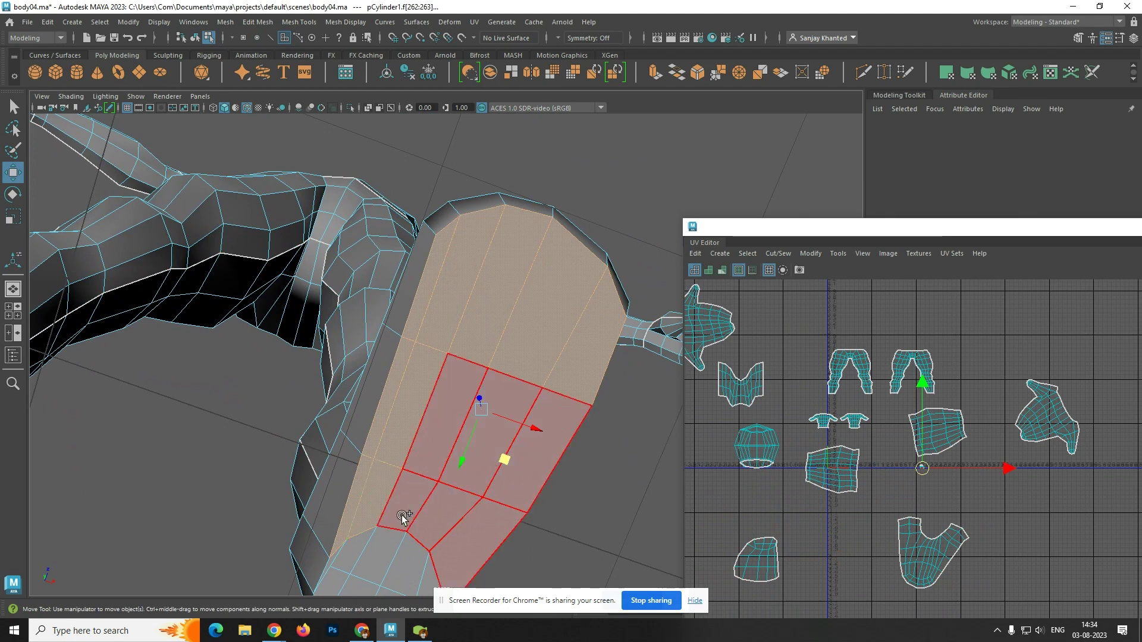
# - Add the heel faces to complete the face selection of the second foot's sole
pyautogui.keyDown('shift'); pyautogui.moveTo(401, 515); pyautogui.dragTo(384, 563); pyautogui.keyUp('shift')
pyautogui.keyDown('alt'); pyautogui.moveTo(461, 523); pyautogui.dragTo(497, 408, button='middle'); pyautogui.keyUp('alt')
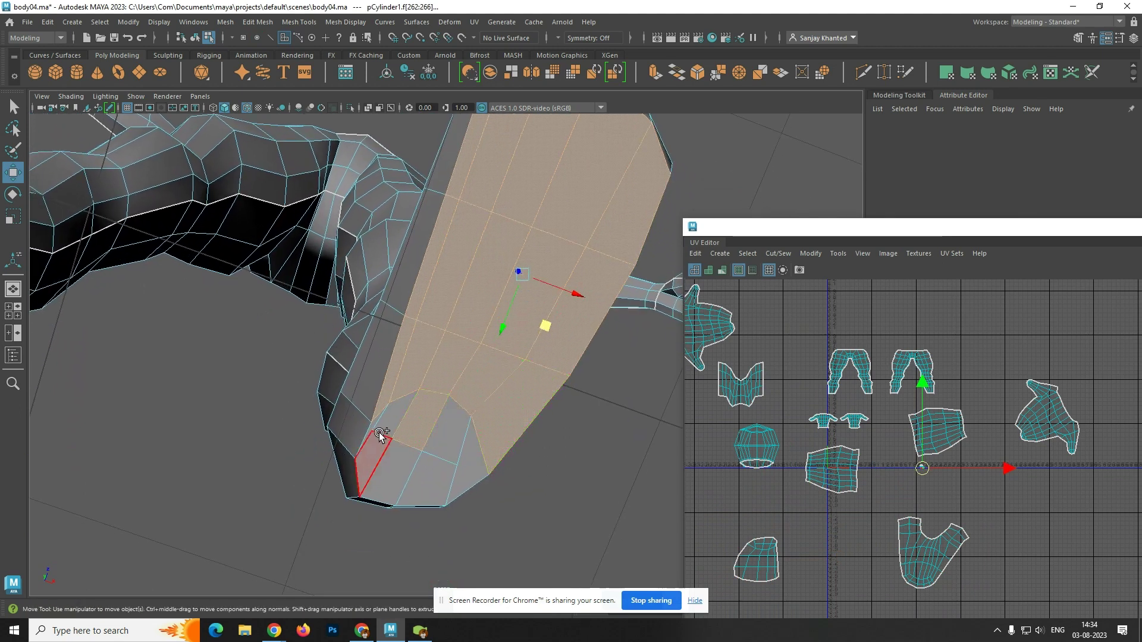
pyautogui.keyDown('shift'); pyautogui.moveTo(376, 429); pyautogui.dragTo(367, 462); pyautogui.keyUp('shift')
pyautogui.keyDown('shift'); pyautogui.moveTo(452, 443); pyautogui.dragTo(453, 444); pyautogui.keyUp('shift')
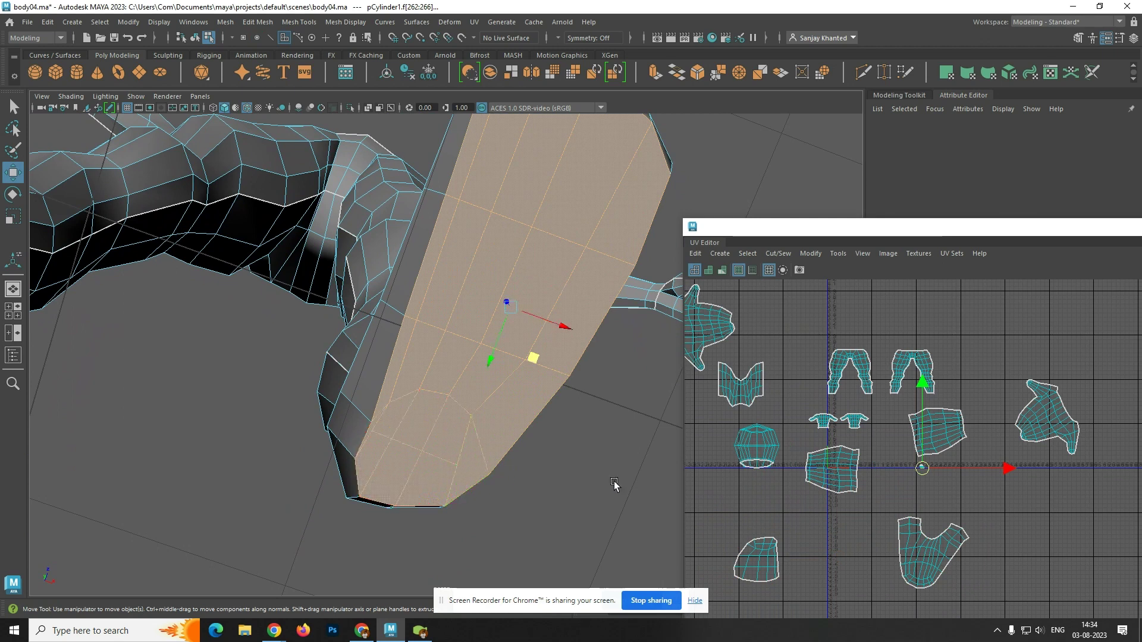
# - Apply planar UV mapping to the second sole's faces and move the new shell beside the first sole shell
pyautogui.click(720, 253)
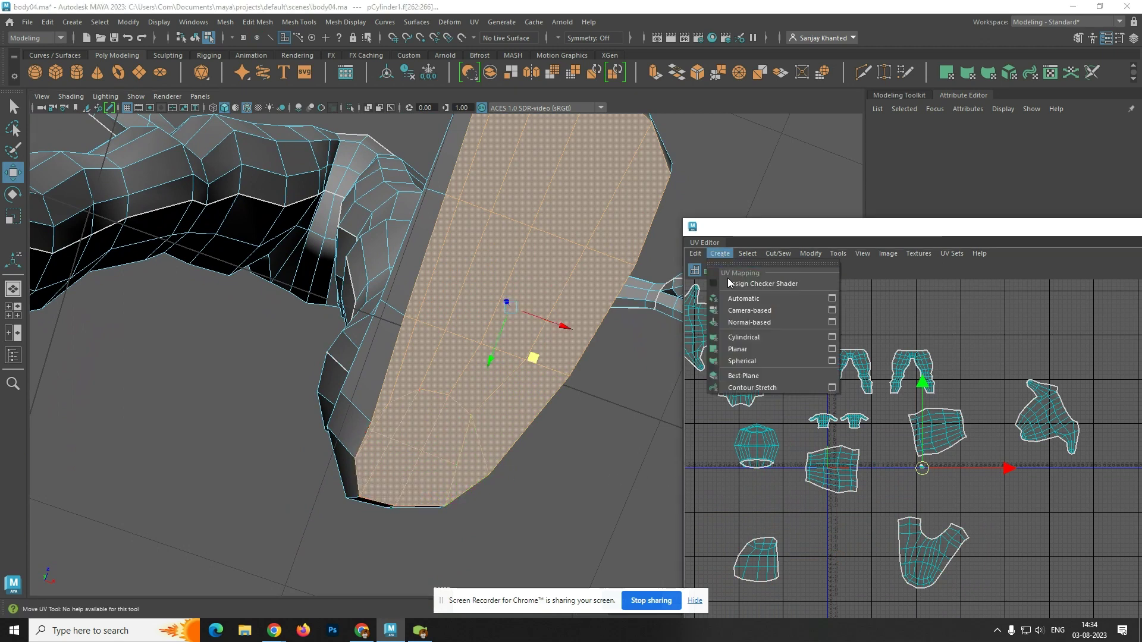
pyautogui.click(832, 349)
pyautogui.click(682, 457)
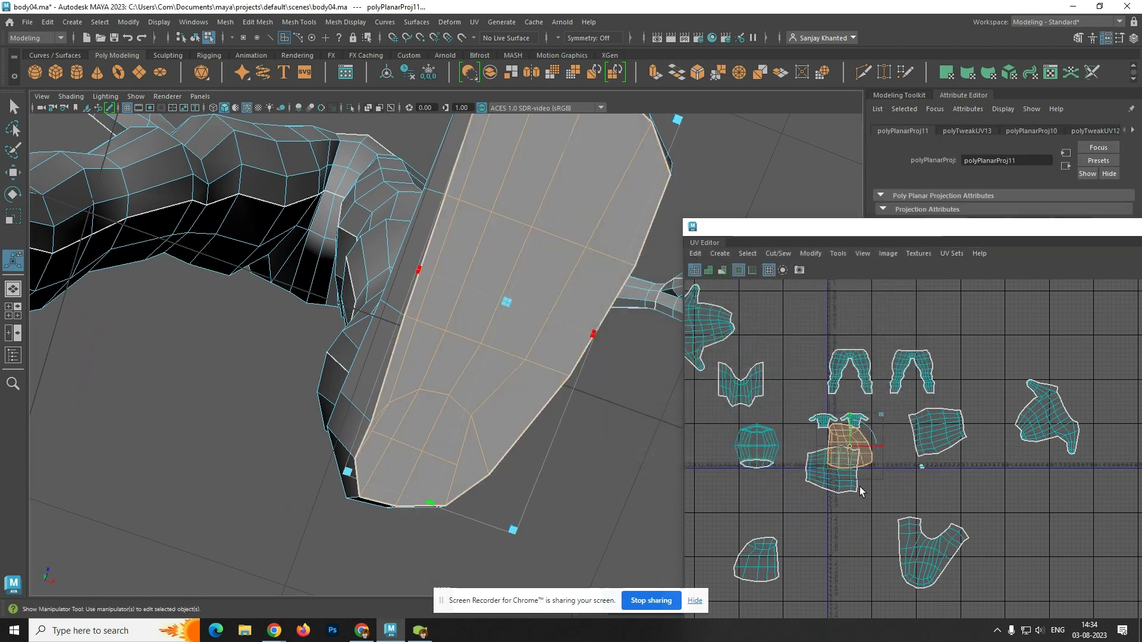
pyautogui.moveTo(853, 456); pyautogui.dragTo(815, 567)
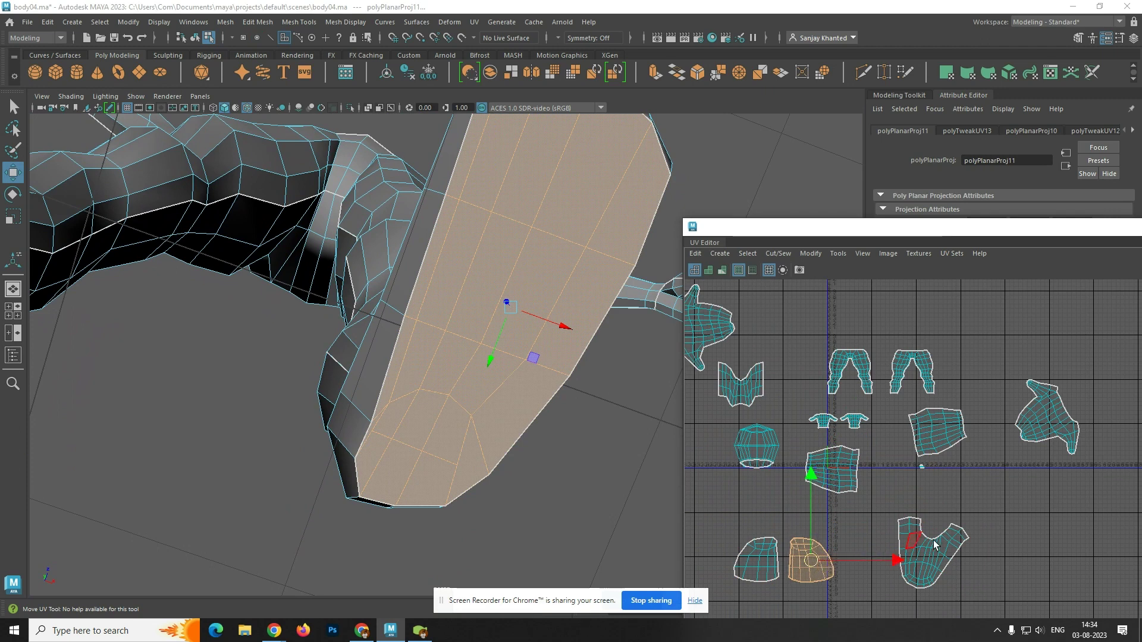
pyautogui.click(1022, 523)
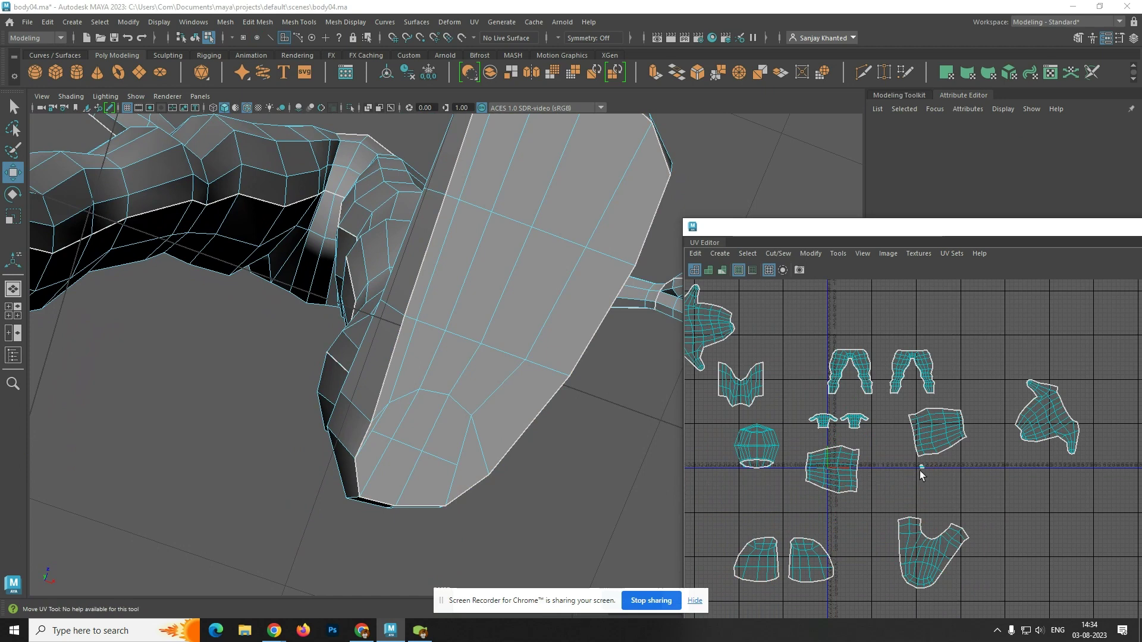
# - Select the tiny foot shell in the UV Editor and examine which faces it covers on the model
pyautogui.scroll(10, 925, 467)
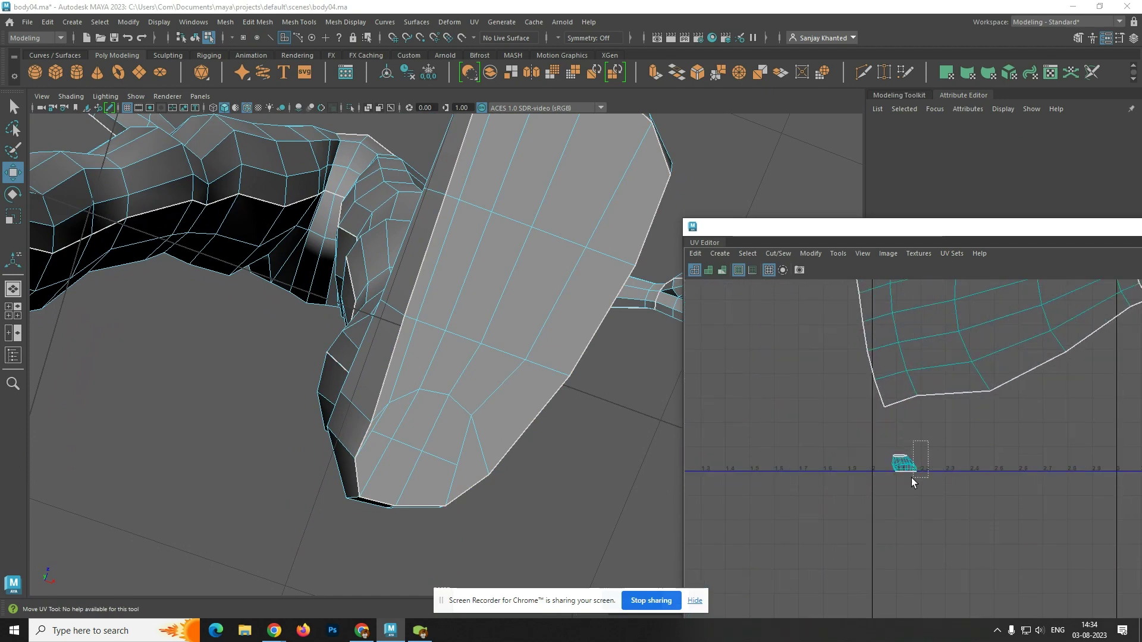
pyautogui.moveTo(914, 482); pyautogui.dragTo(851, 513)
pyautogui.scroll(-6, 838, 506)
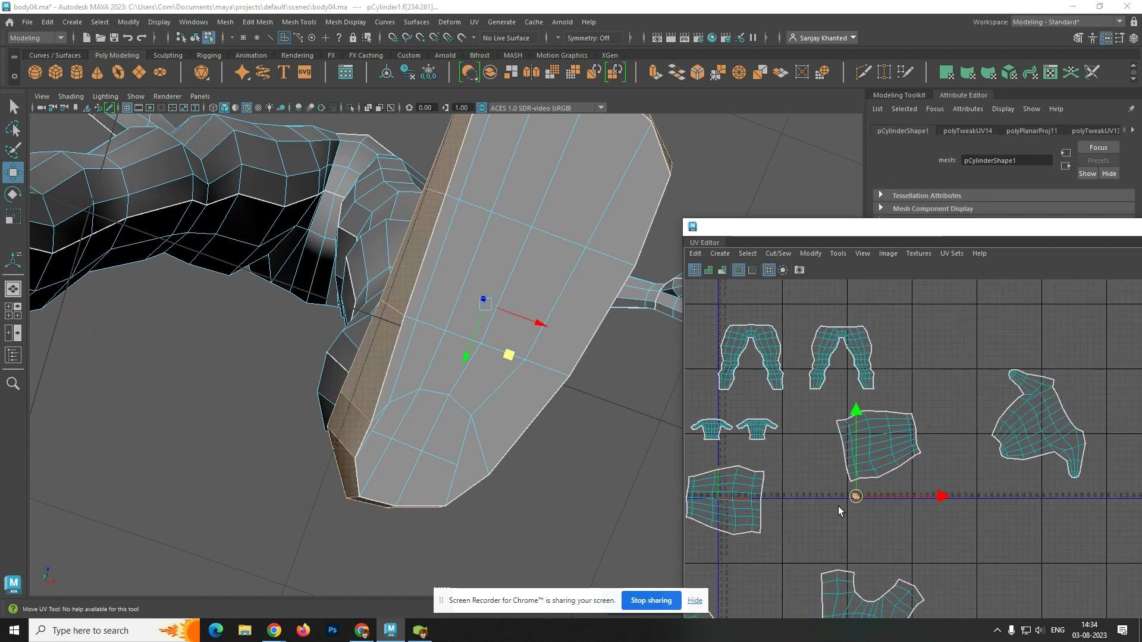
pyautogui.scroll(-2, 837, 505)
pyautogui.keyDown('alt'); pyautogui.moveTo(663, 476); pyautogui.dragTo(605, 523); pyautogui.keyUp('alt')
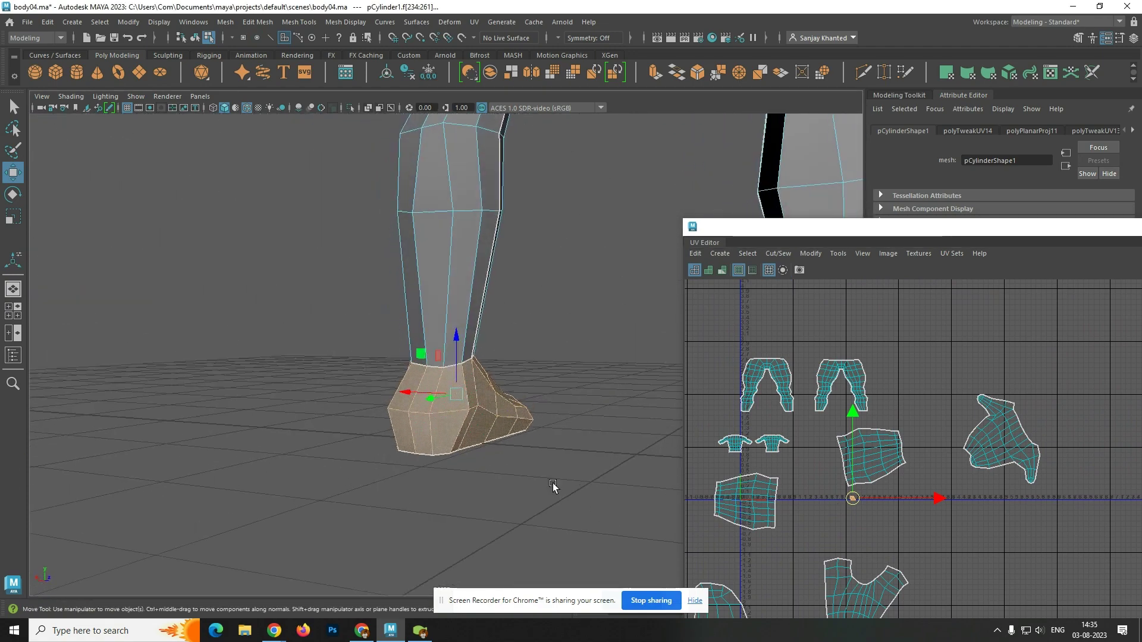
pyautogui.keyDown('alt'); pyautogui.moveTo(552, 486); pyautogui.dragTo(533, 500); pyautogui.keyUp('alt')
pyautogui.click(533, 500)
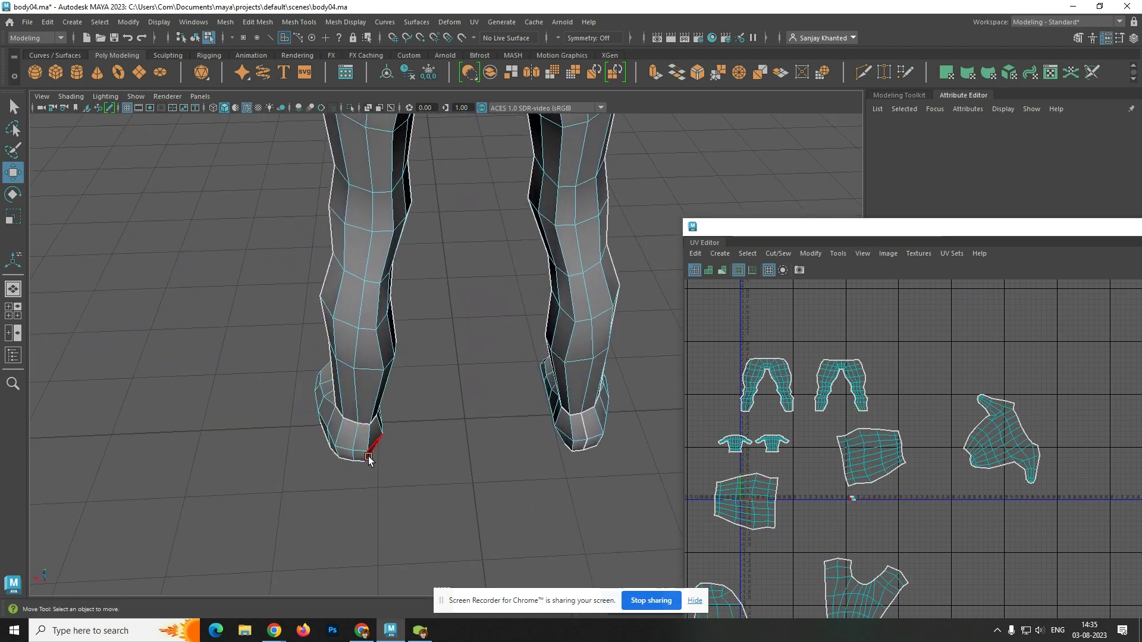
# - Select the vertical center edges at the back of the second foot's heel and cut the UVs along them
pyautogui.moveTo(356, 279); pyautogui.dragTo(355, 247, button='right')
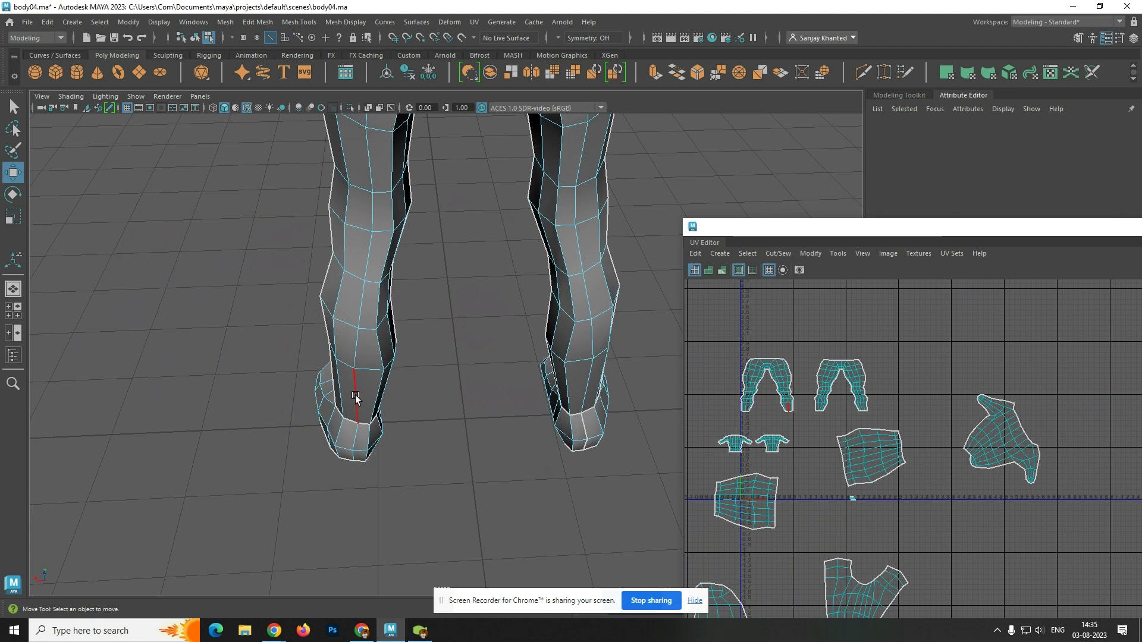
pyautogui.click(355, 430)
pyautogui.press('q')
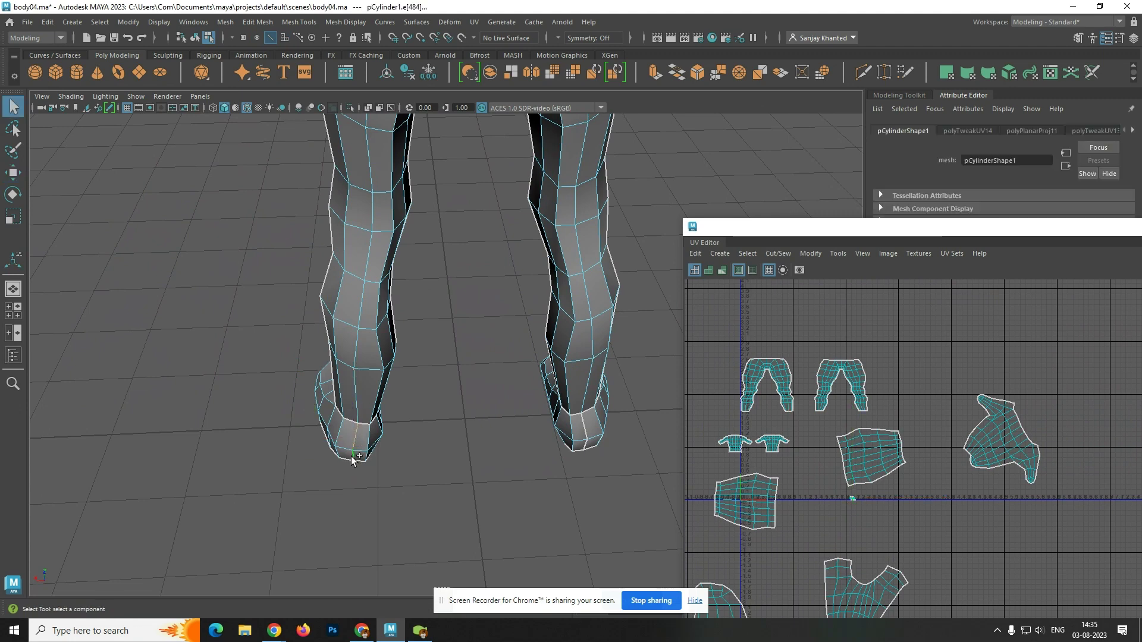
pyautogui.click(778, 253)
pyautogui.click(801, 322)
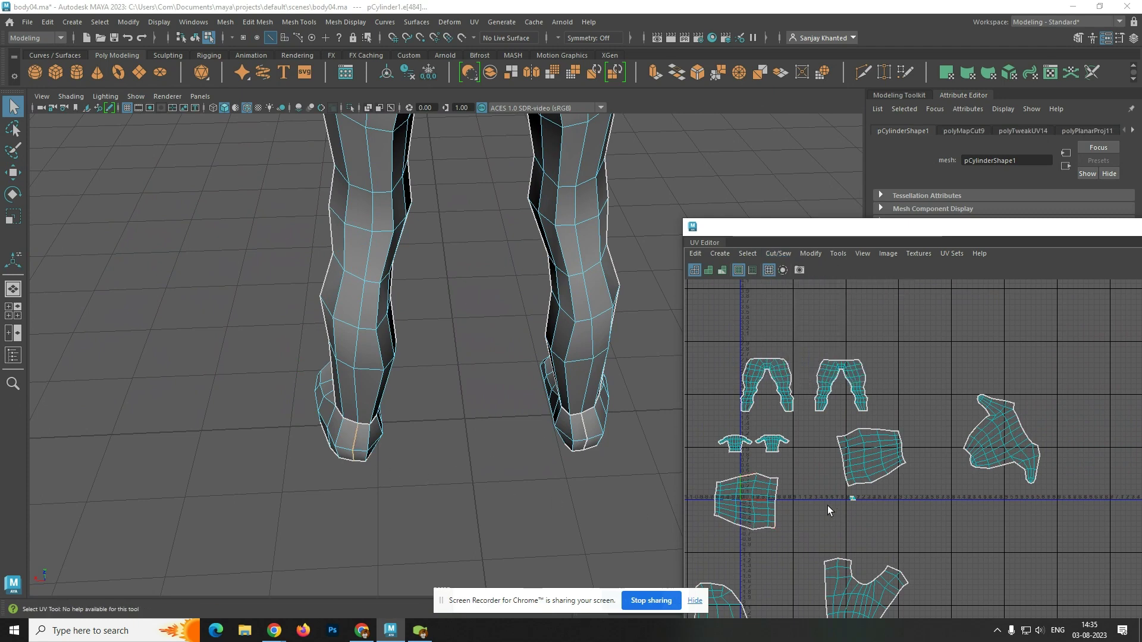
# - Select all UVs of the second foot's cut shell and unfold them flat
pyautogui.moveTo(343, 443); pyautogui.dragTo(413, 305, button='right')
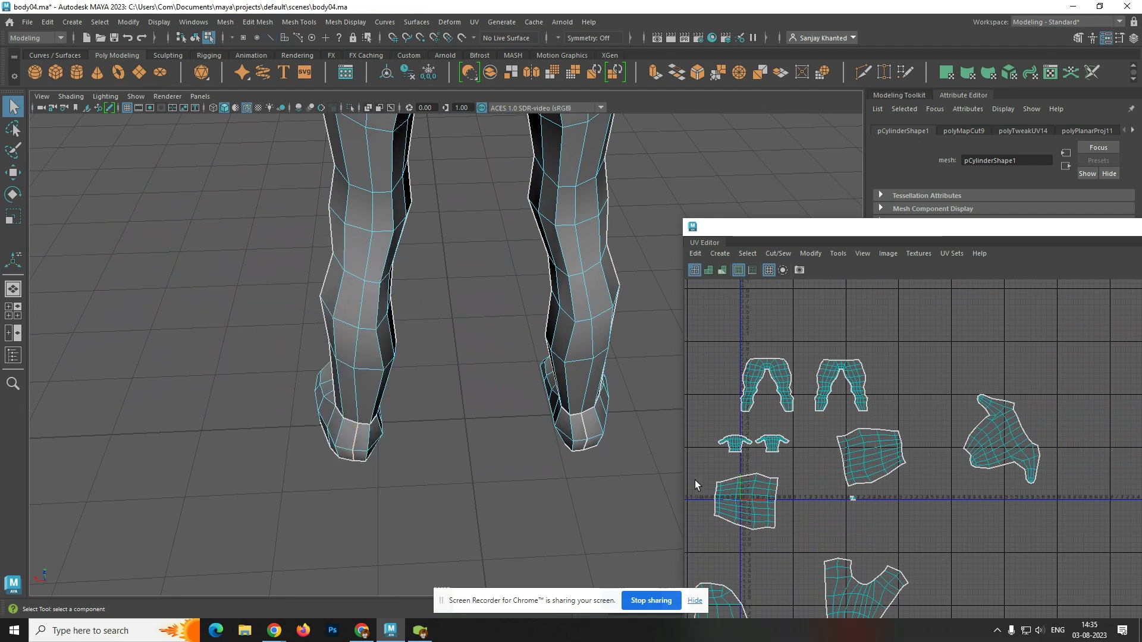
pyautogui.click(853, 500)
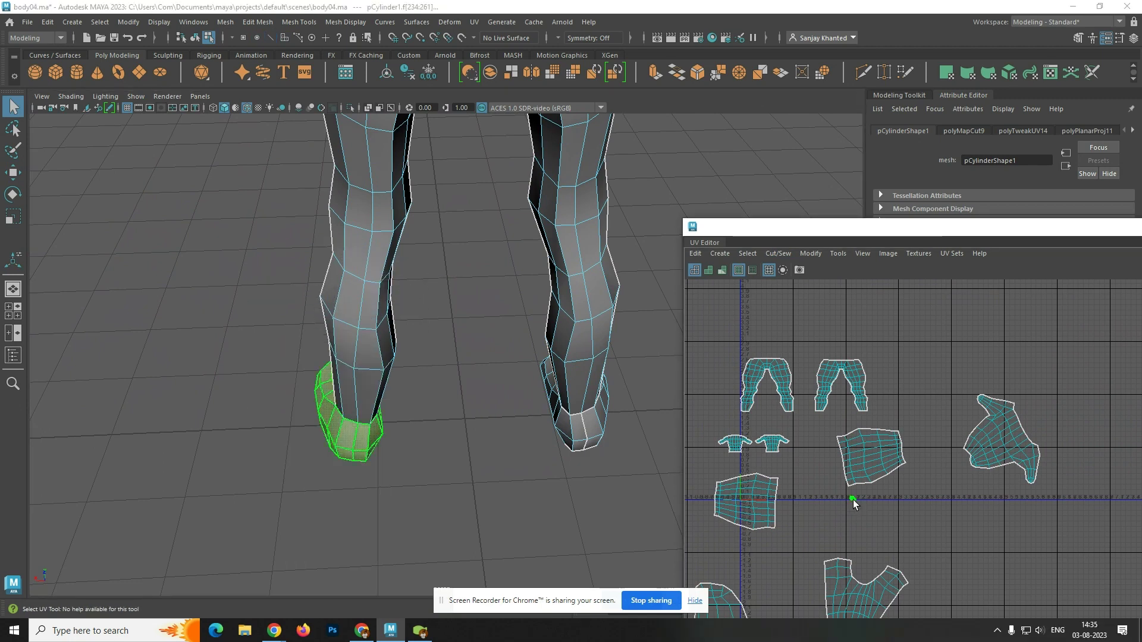
pyautogui.scroll(4, 854, 499)
pyautogui.moveTo(849, 442); pyautogui.dragTo(899, 463, button='right')
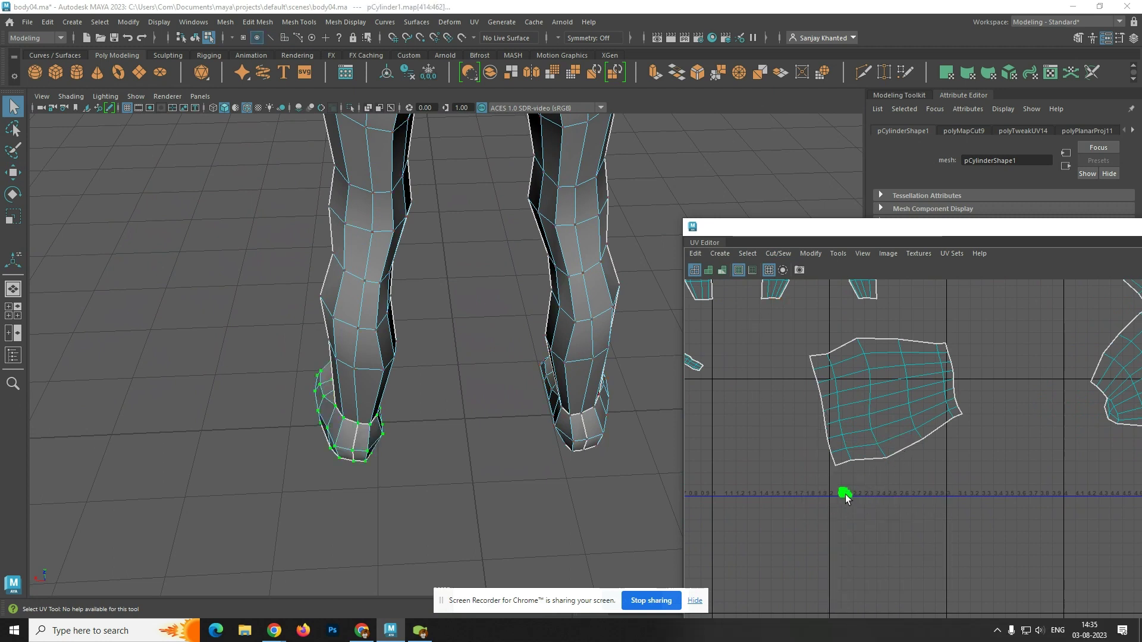
pyautogui.keyDown('shift'); pyautogui.moveTo(847, 499); pyautogui.dragTo(730, 379, button='right'); pyautogui.keyUp('shift')
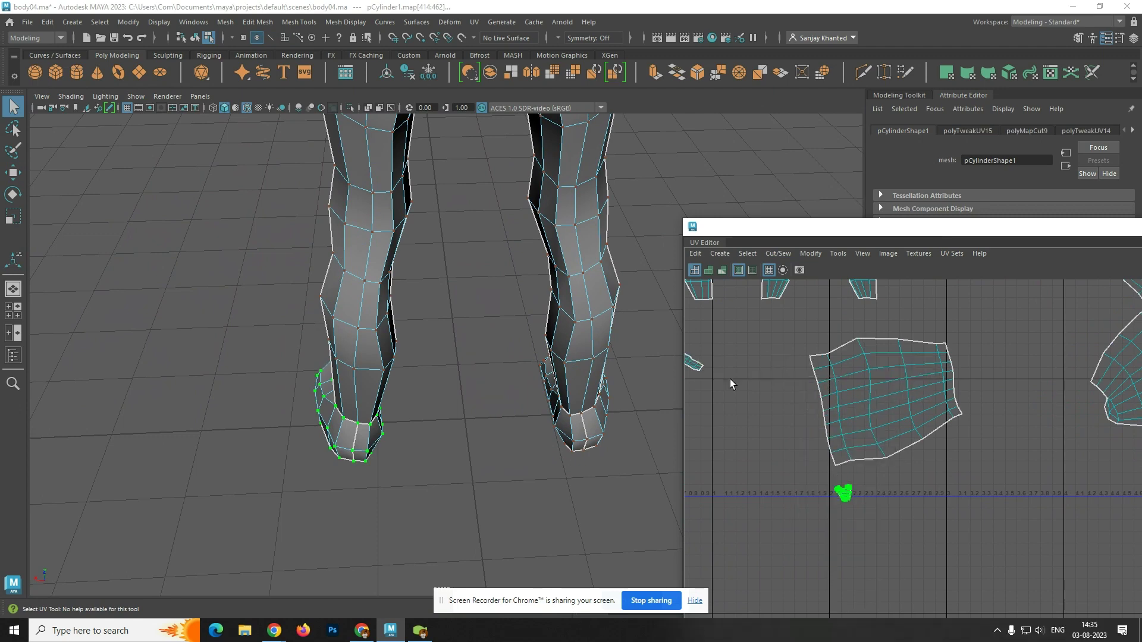
pyautogui.scroll(1, 849, 525)
pyautogui.scroll(-4, 849, 527)
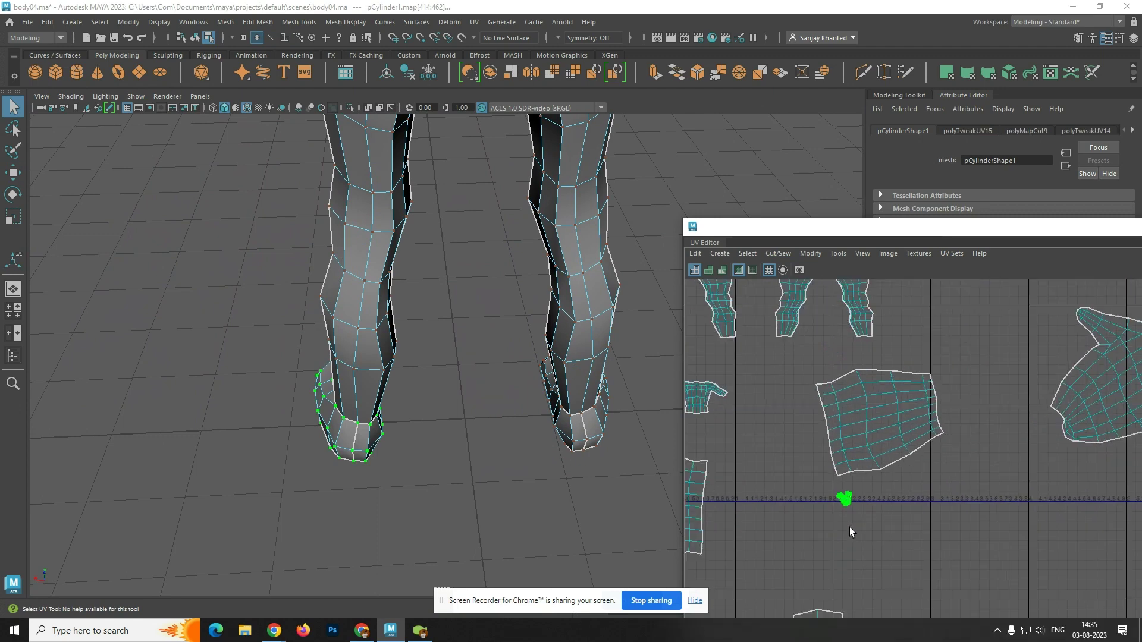
pyautogui.click(901, 532)
pyautogui.scroll(-1, 740, 510)
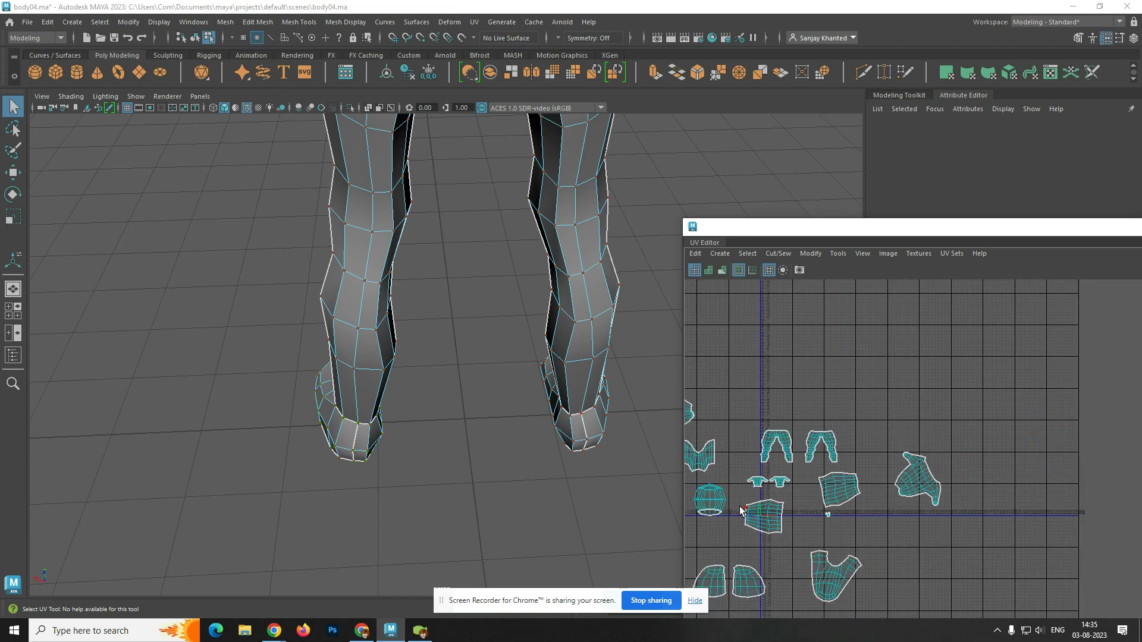
# - Select the center edge line at the back of the head, from the neck seam over the crown, and cut its UVs
pyautogui.scroll(-5, 473, 340)
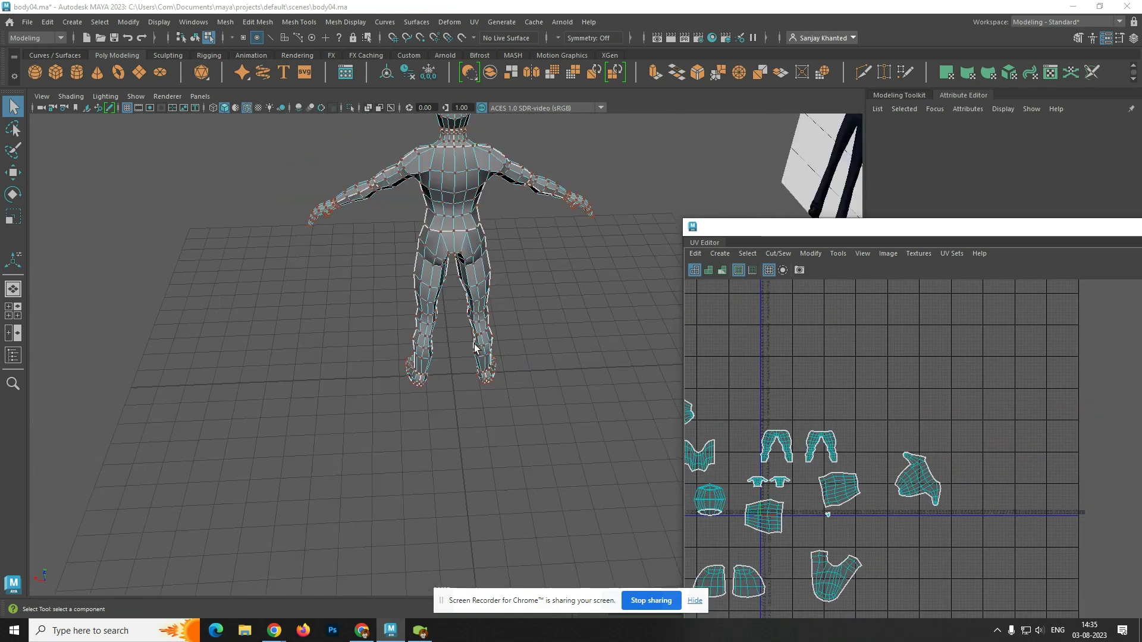
pyautogui.keyDown('alt'); pyautogui.moveTo(482, 297); pyautogui.dragTo(484, 364, button='middle'); pyautogui.keyUp('alt')
pyautogui.scroll(8, 469, 356)
pyautogui.keyDown('alt'); pyautogui.moveTo(469, 355); pyautogui.dragTo(140, 375); pyautogui.keyUp('alt')
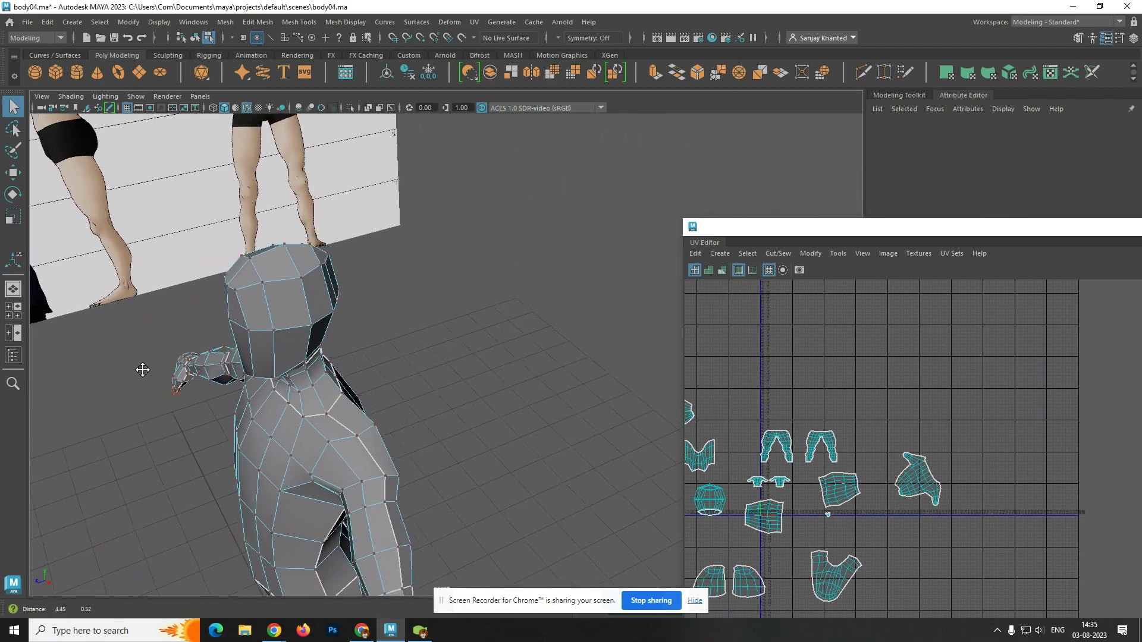
pyautogui.keyDown('alt'); pyautogui.moveTo(236, 367); pyautogui.dragTo(354, 351); pyautogui.keyUp('alt')
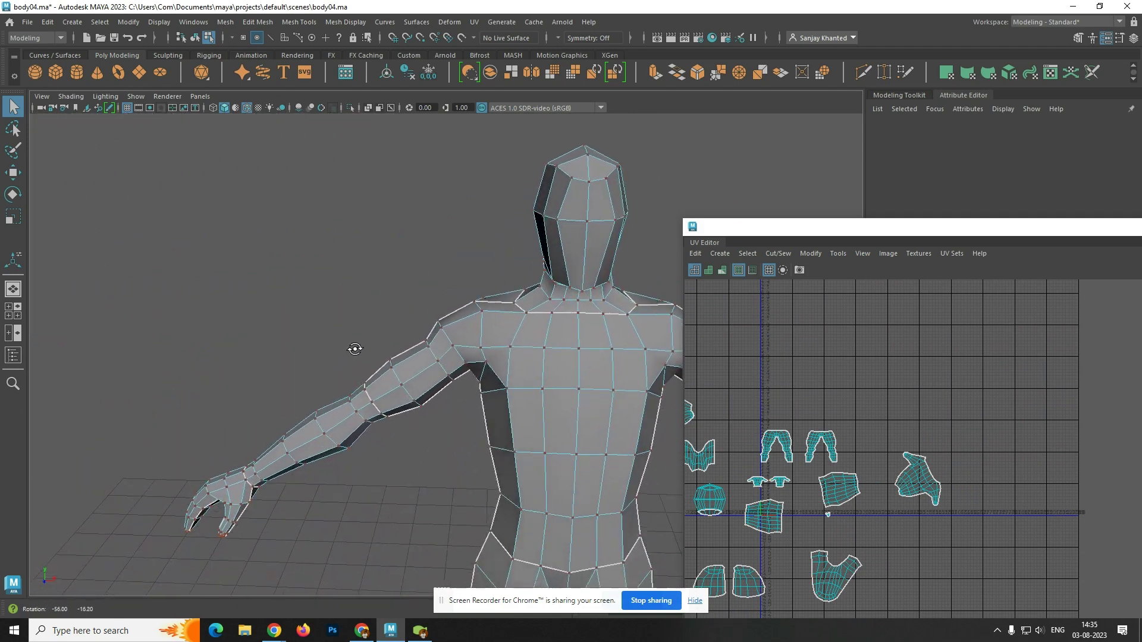
pyautogui.keyDown('alt'); pyautogui.moveTo(360, 354); pyautogui.dragTo(256, 453, button='middle'); pyautogui.keyUp('alt')
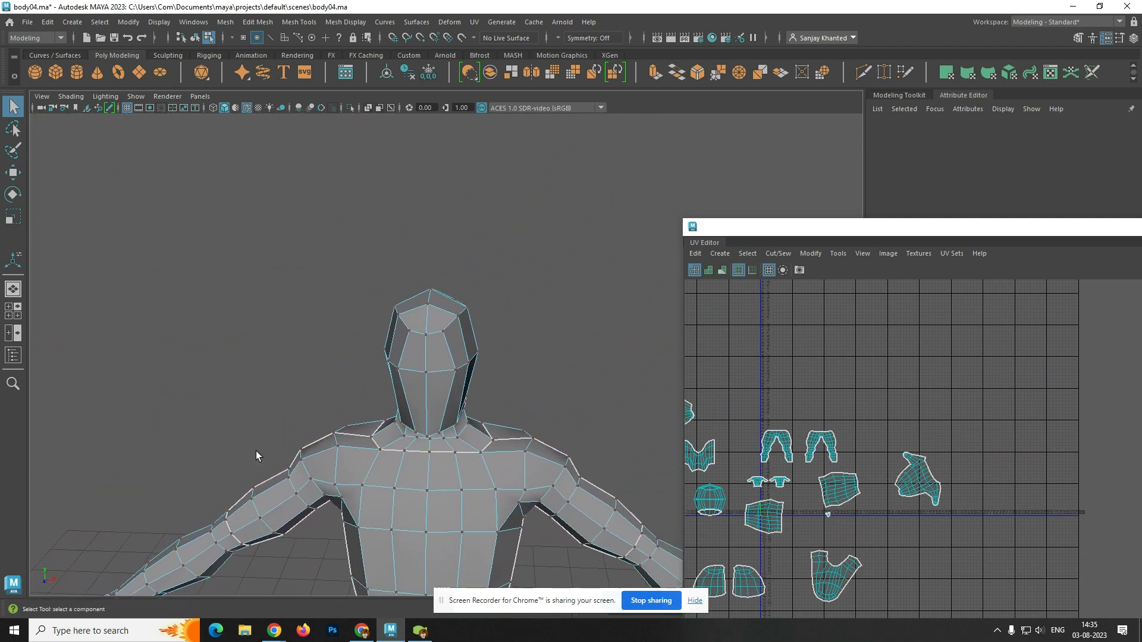
pyautogui.keyDown('alt'); pyautogui.moveTo(257, 452); pyautogui.dragTo(222, 393); pyautogui.keyUp('alt')
pyautogui.scroll(3, 273, 349)
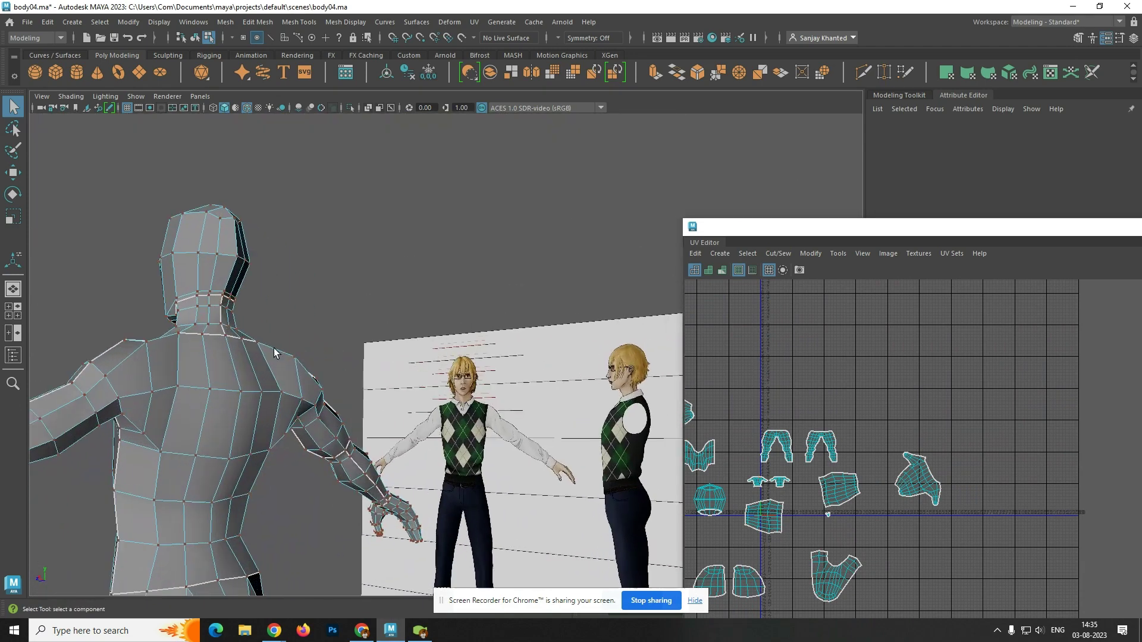
pyautogui.keyDown('alt'); pyautogui.moveTo(280, 370); pyautogui.dragTo(344, 455, button='middle'); pyautogui.keyUp('alt')
pyautogui.scroll(1, 344, 454)
pyautogui.scroll(2, 344, 455)
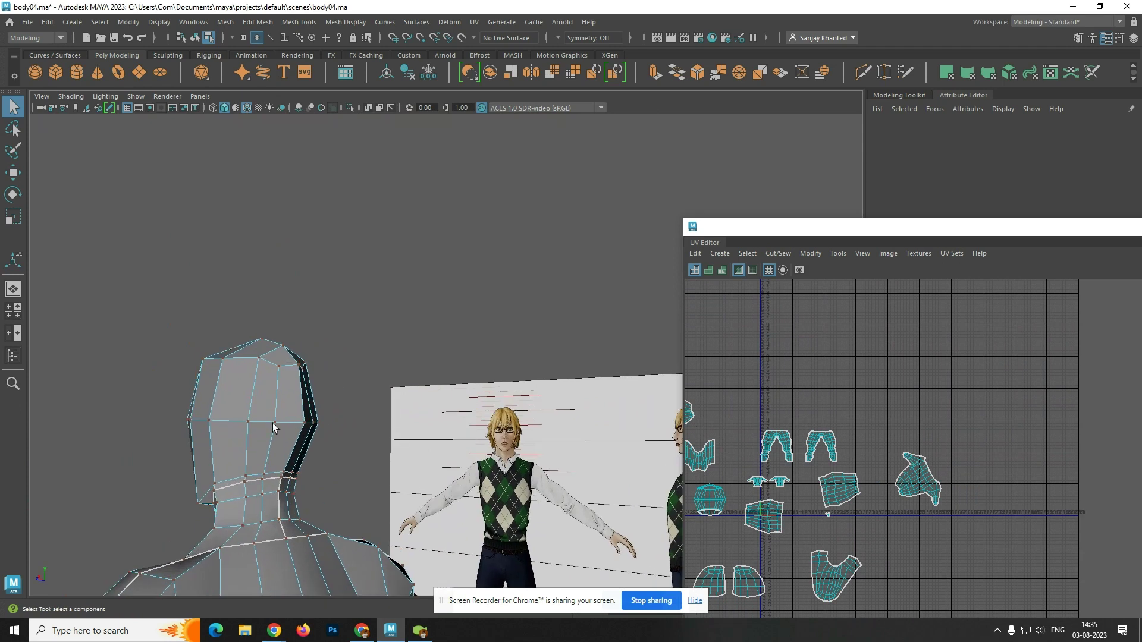
pyautogui.moveTo(250, 278)
pyautogui.mouseDown(button='right')
pyautogui.moveTo(245, 314)
pyautogui.moveTo(224, 294)
pyautogui.moveTo(227, 262)
pyautogui.moveTo(253, 262)
pyautogui.mouseUp(button='right')
pyautogui.scroll(-3, 276, 418)
pyautogui.keyDown('alt'); pyautogui.moveTo(321, 413); pyautogui.dragTo(270, 396); pyautogui.keyUp('alt')
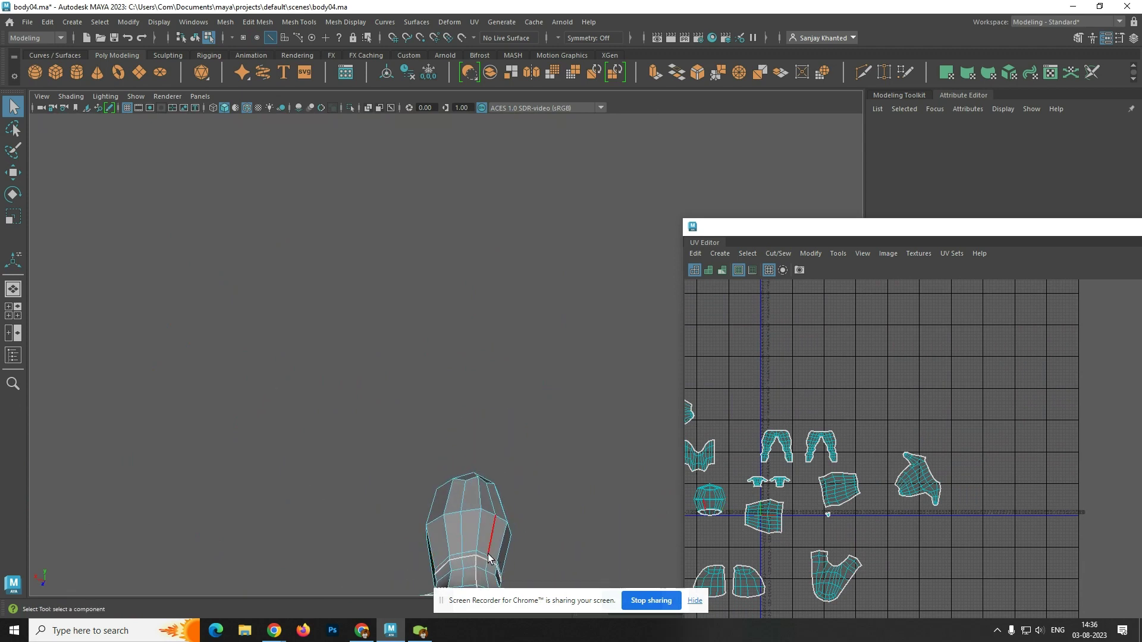
pyautogui.click(478, 531)
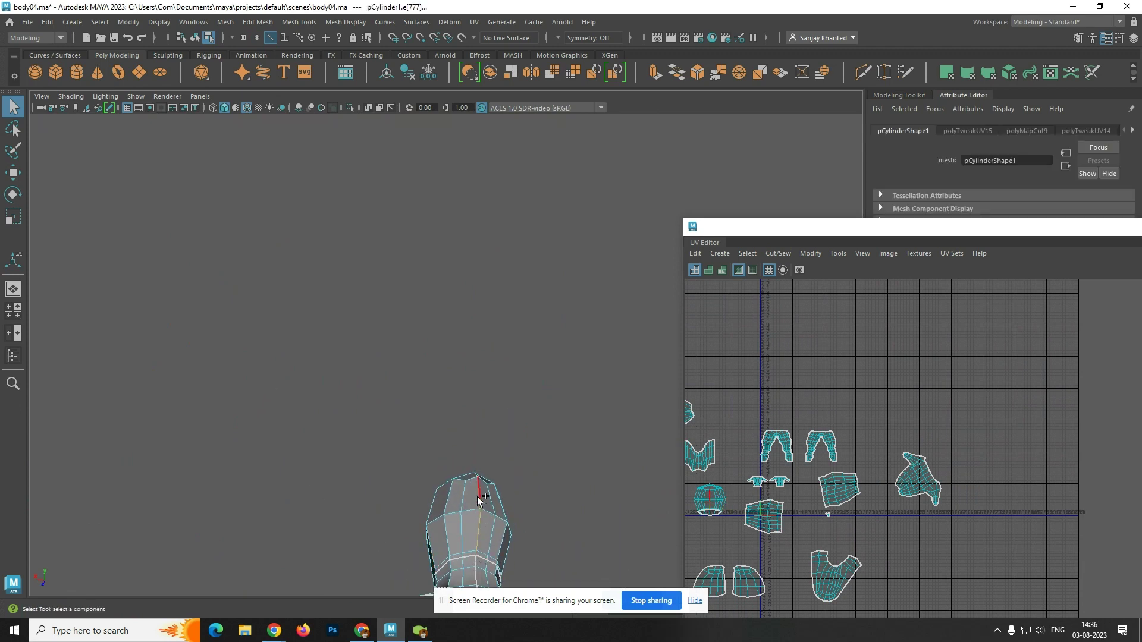
pyautogui.keyDown('alt'); pyautogui.moveTo(474, 484); pyautogui.dragTo(419, 357); pyautogui.keyUp('alt')
pyautogui.keyDown('alt'); pyautogui.moveTo(419, 357); pyautogui.dragTo(482, 595, button='middle'); pyautogui.keyUp('alt')
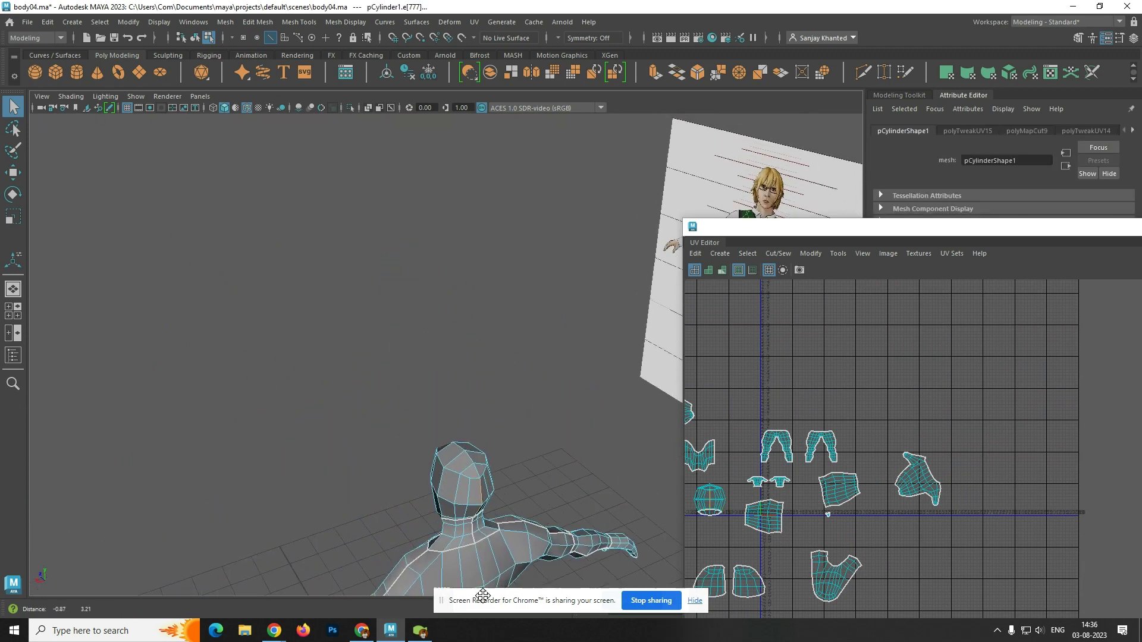
pyautogui.scroll(4, 483, 519)
pyautogui.keyDown('alt'); pyautogui.moveTo(489, 528); pyautogui.dragTo(477, 472, button='middle'); pyautogui.keyUp('alt')
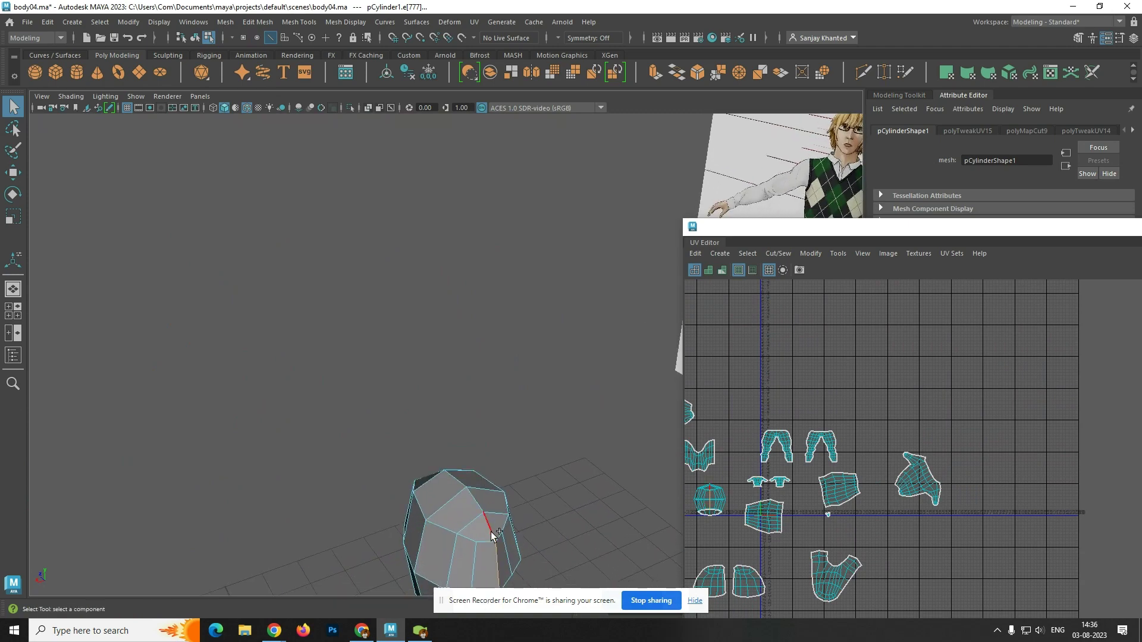
pyautogui.keyDown('alt'); pyautogui.moveTo(474, 504); pyautogui.dragTo(557, 491); pyautogui.keyUp('alt')
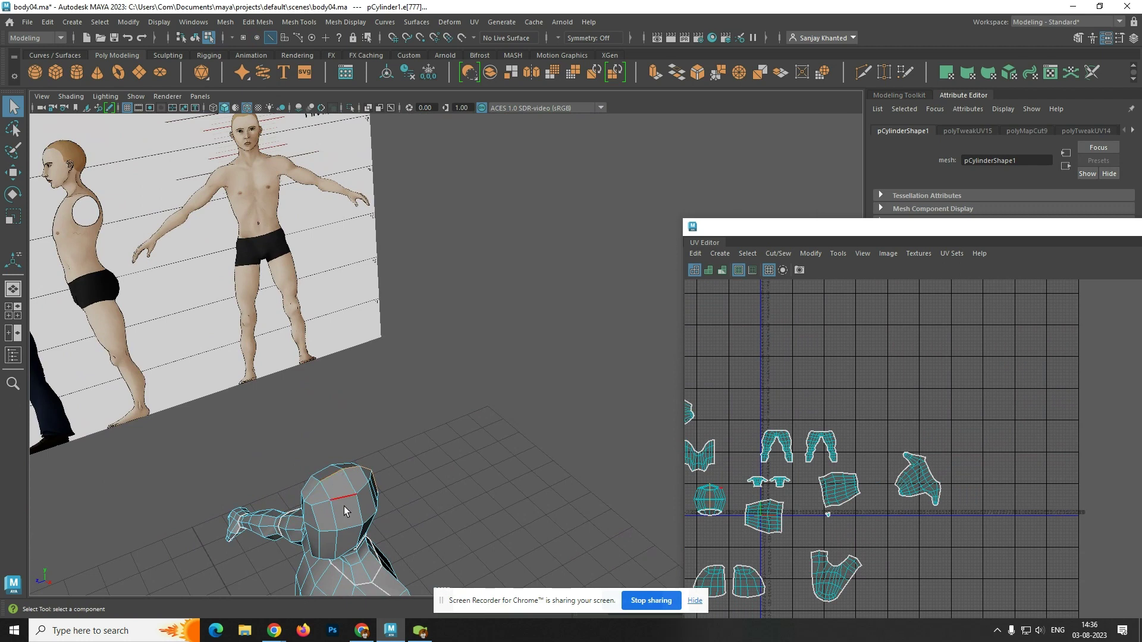
pyautogui.keyDown('alt'); pyautogui.moveTo(344, 505); pyautogui.dragTo(341, 538); pyautogui.keyUp('alt')
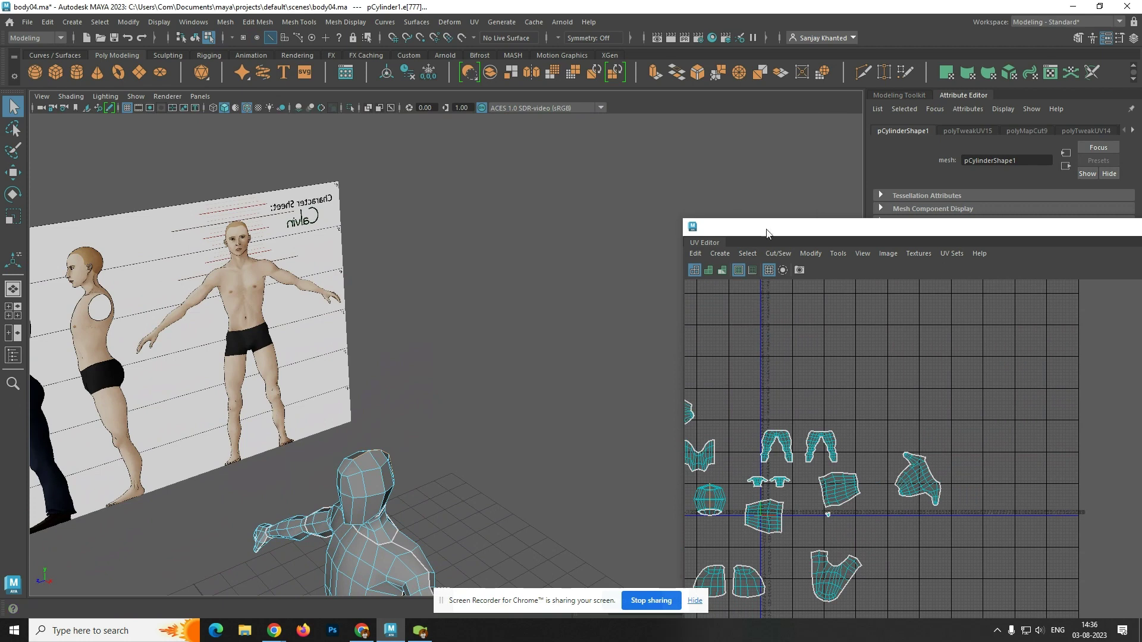
pyautogui.moveTo(767, 229); pyautogui.dragTo(728, 166)
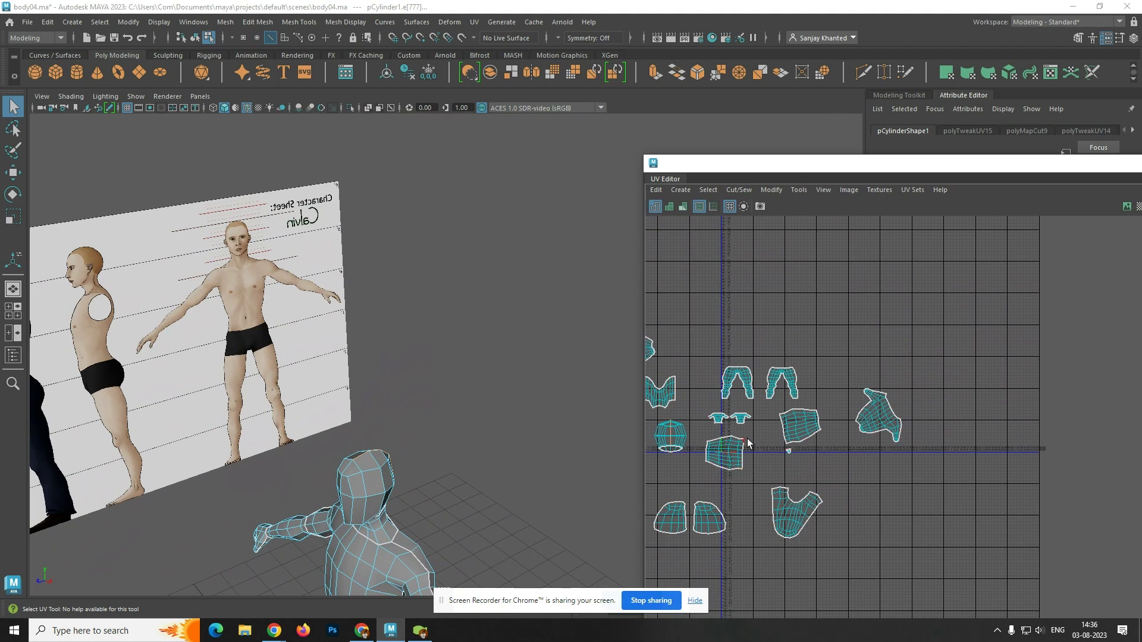
pyautogui.click(740, 190)
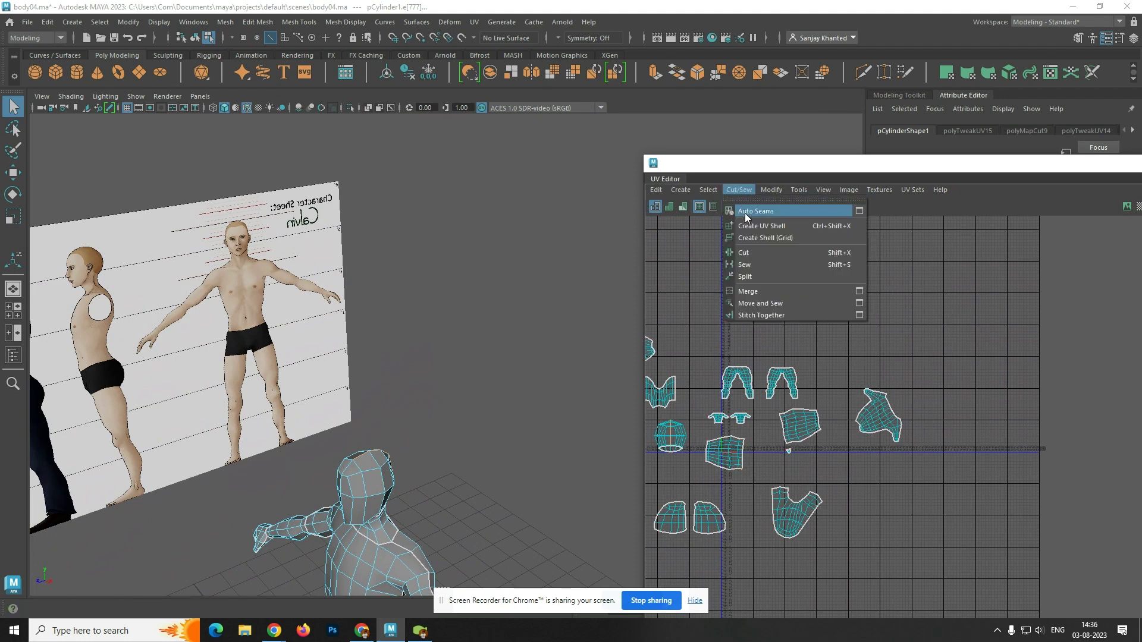
pyautogui.click(747, 254)
pyautogui.click(743, 400)
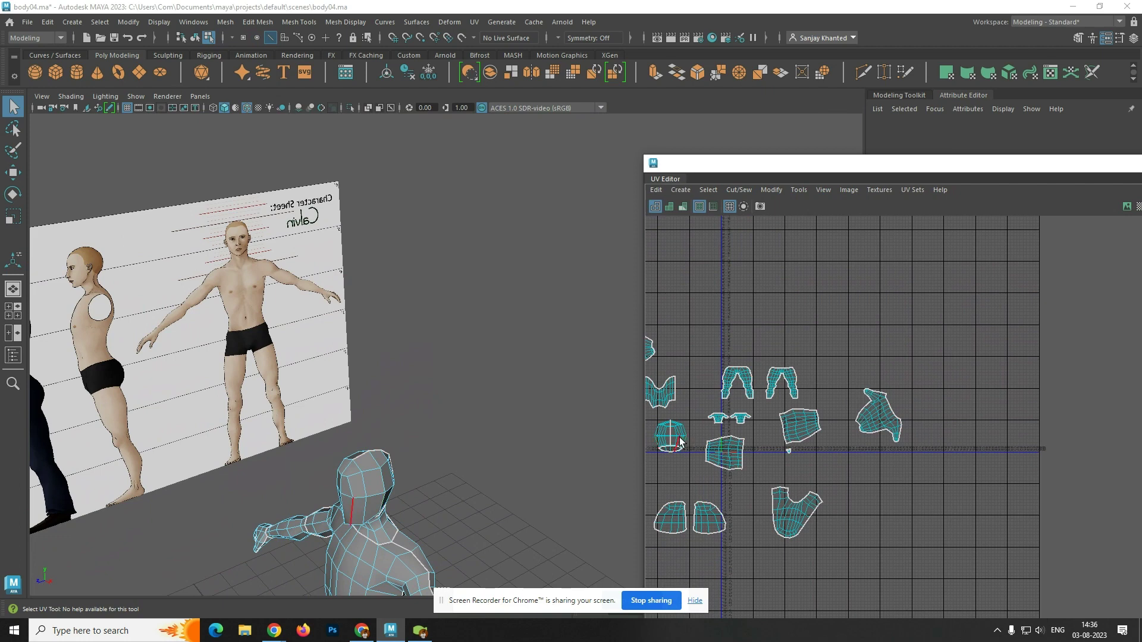
# - Select all UVs of the cut head shell and unfold them flat
pyautogui.moveTo(680, 438); pyautogui.dragTo(622, 438, button='right')
pyautogui.moveTo(676, 450); pyautogui.dragTo(648, 414)
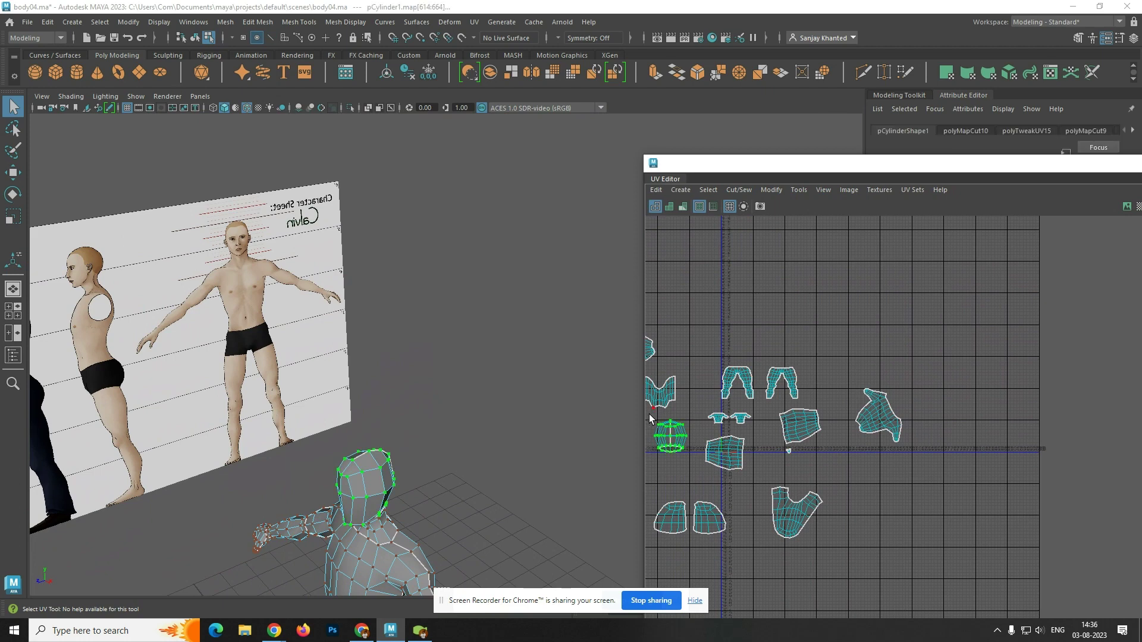
pyautogui.keyDown('shift'); pyautogui.moveTo(676, 436); pyautogui.dragTo(543, 377, button='right'); pyautogui.keyUp('shift')
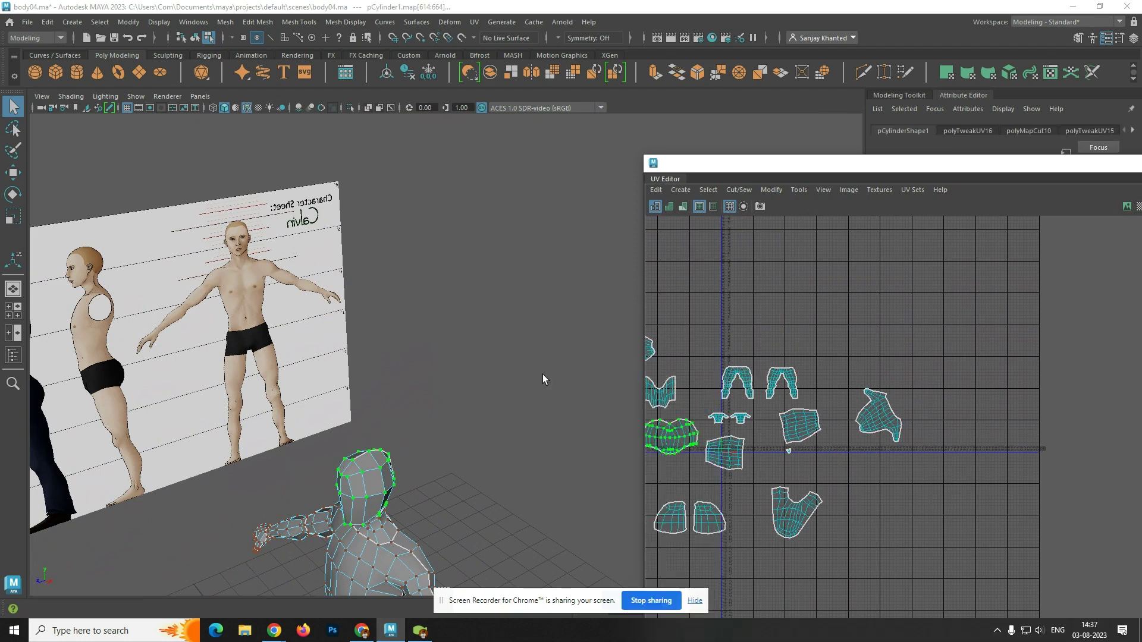
# - Move the unfolded head shell to the empty area above the other shells
pyautogui.press('w')
pyautogui.moveTo(676, 447); pyautogui.dragTo(860, 323)
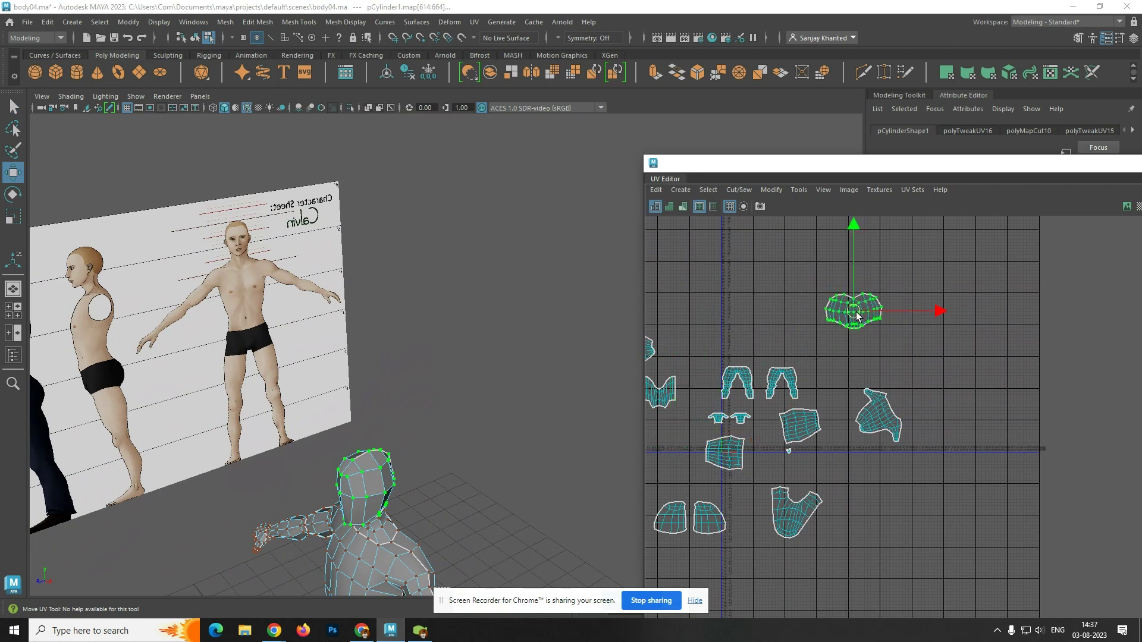
pyautogui.click(887, 351)
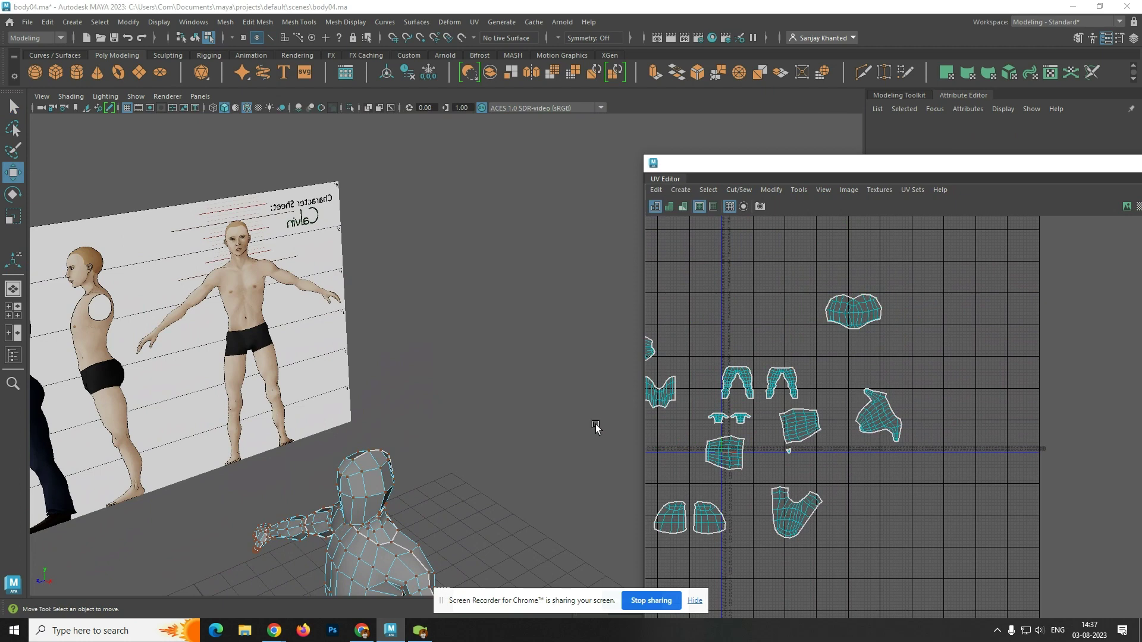
# - Select all UVs of the roughly rectangular shell directly above the tiny shell near the horizontal axis
pyautogui.keyDown('alt'); pyautogui.moveTo(785, 408); pyautogui.dragTo(885, 353, button='middle'); pyautogui.keyUp('alt')
pyautogui.scroll(3, 867, 350)
pyautogui.scroll(-2, 833, 317)
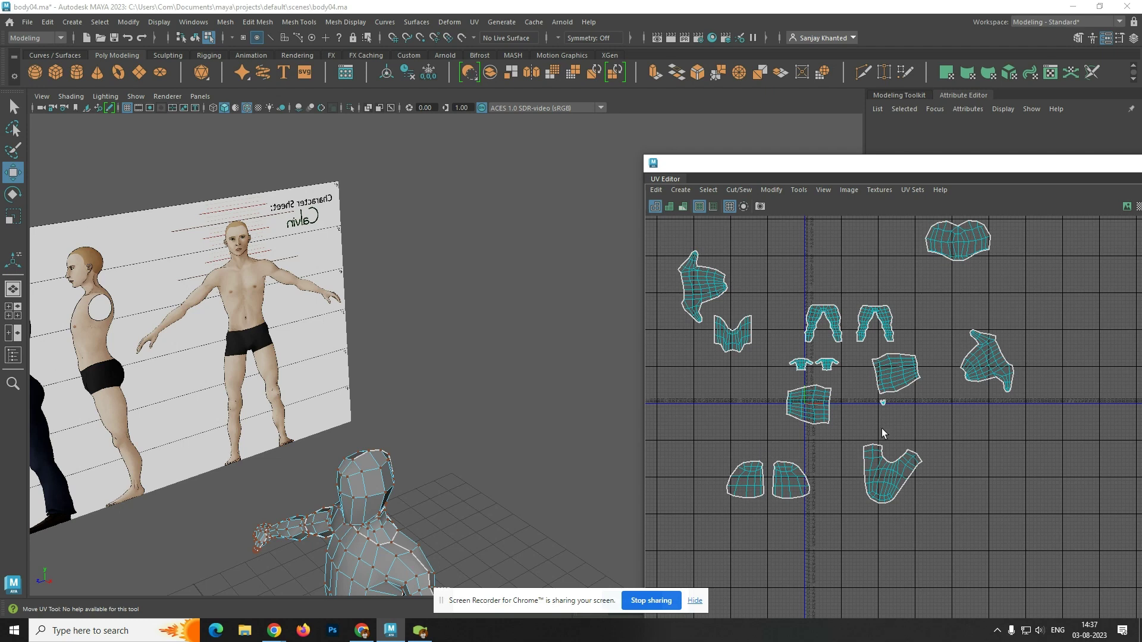
pyautogui.scroll(2, 900, 412)
pyautogui.scroll(-1, 899, 412)
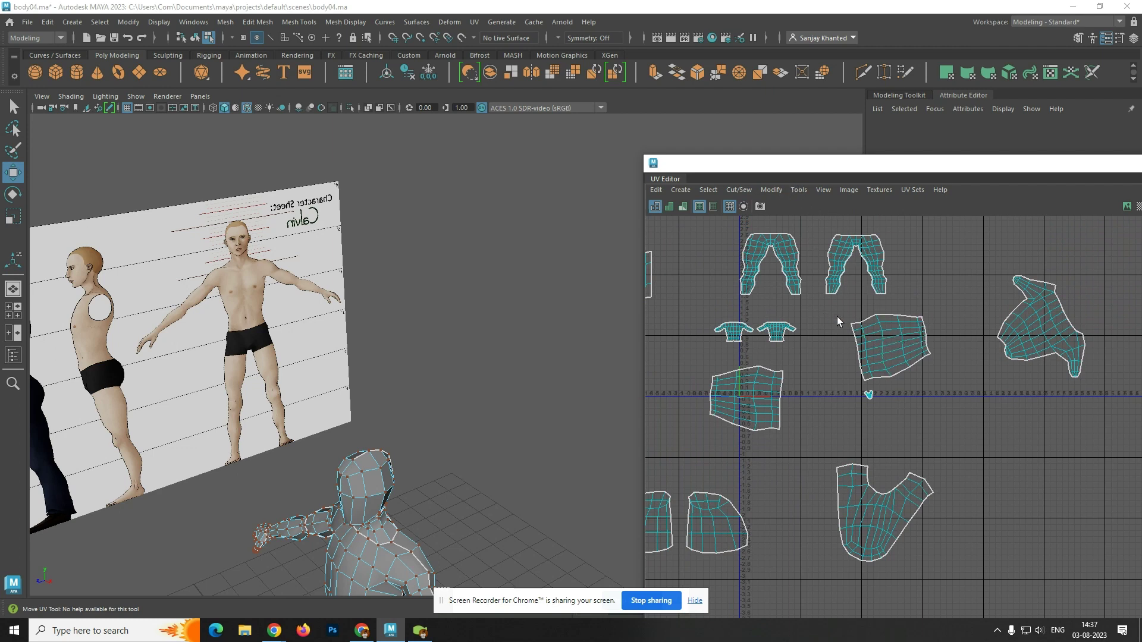
pyautogui.moveTo(886, 333); pyautogui.dragTo(941, 314, button='right')
pyautogui.moveTo(942, 306); pyautogui.dragTo(837, 390)
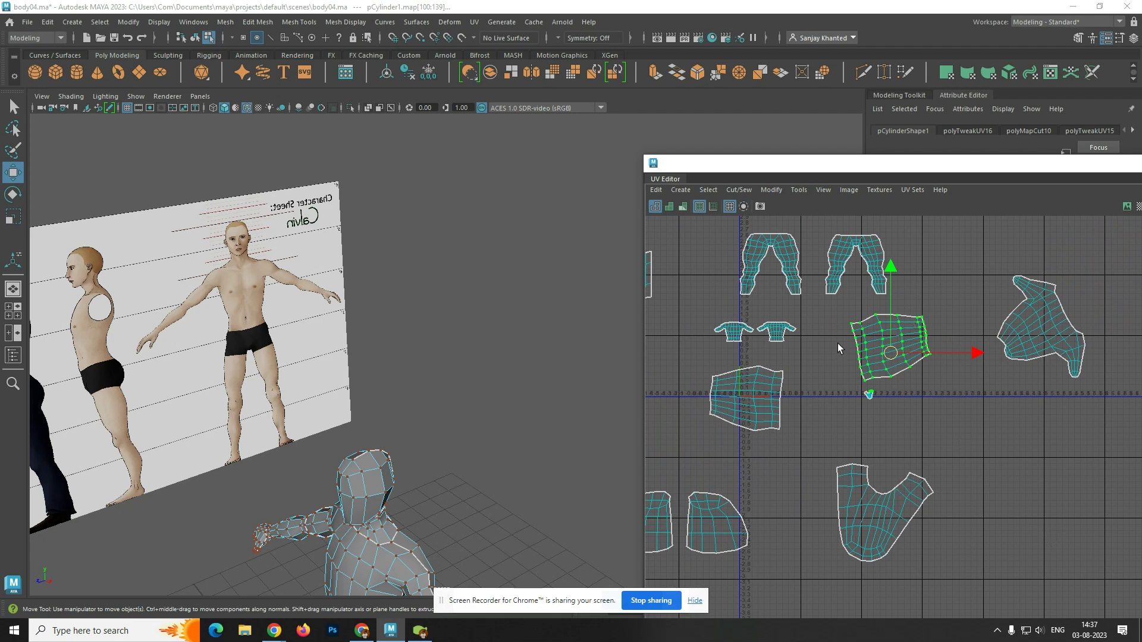
pyautogui.click(917, 400)
pyautogui.scroll(2, 917, 400)
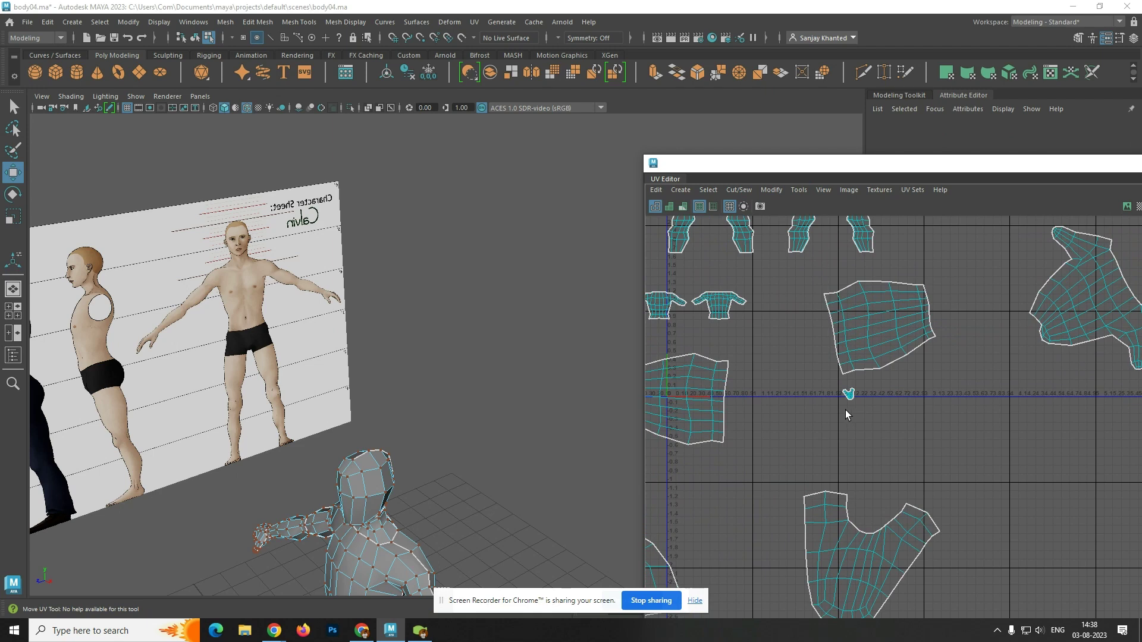
pyautogui.moveTo(957, 262); pyautogui.dragTo(813, 377)
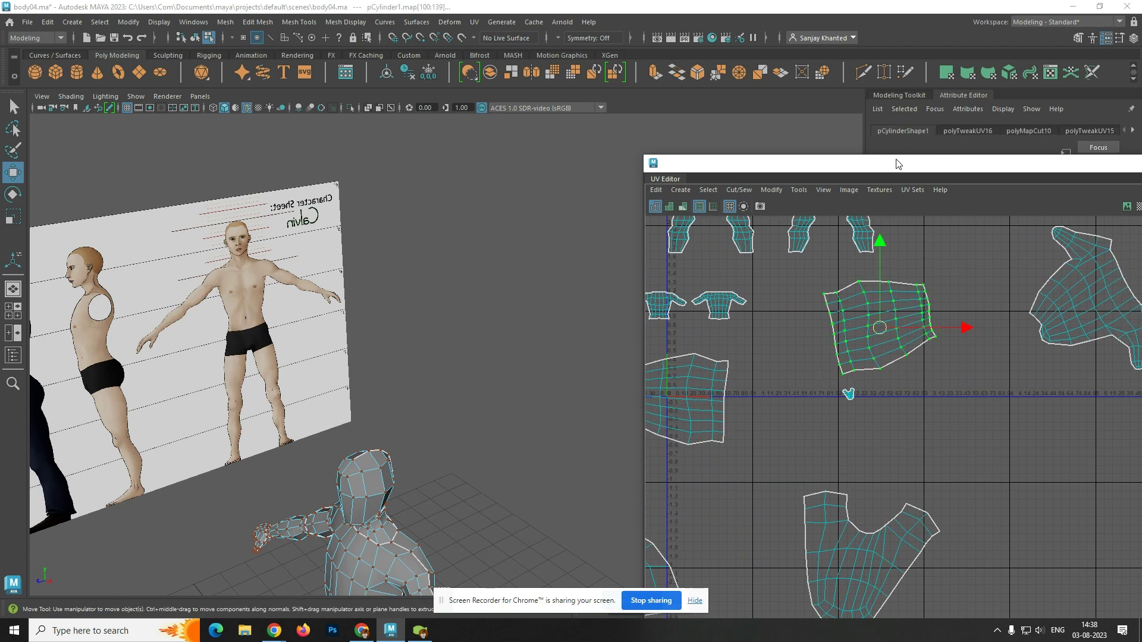
# - Bring the UV Toolkit into view and expand its Unfold options
pyautogui.moveTo(901, 164); pyautogui.dragTo(446, 178)
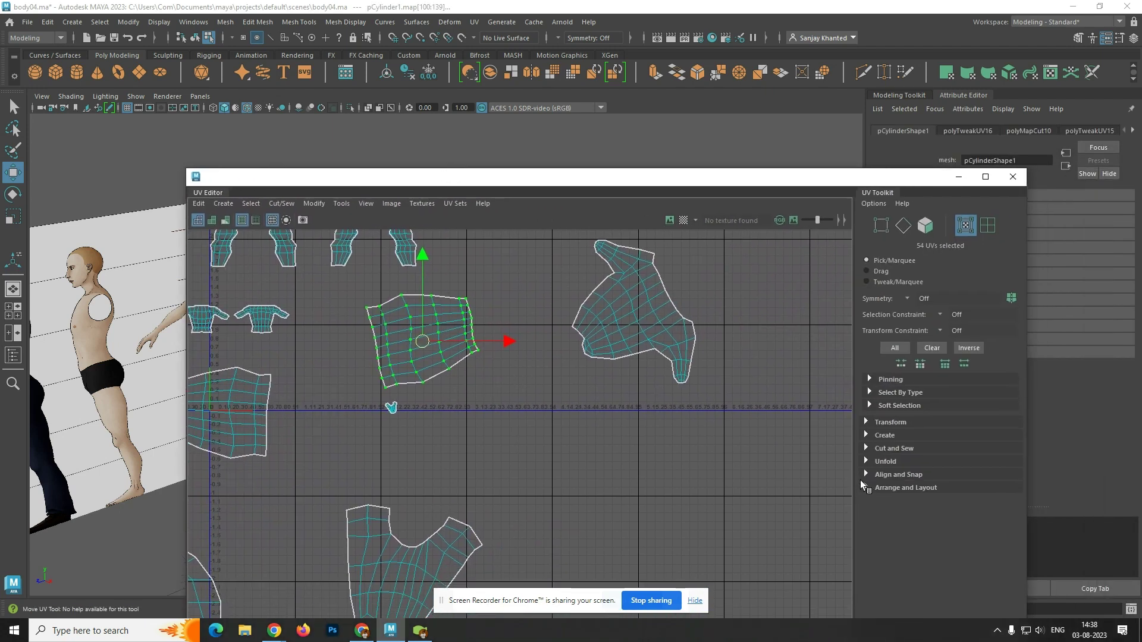
pyautogui.click(866, 423)
pyautogui.click(865, 423)
pyautogui.click(868, 462)
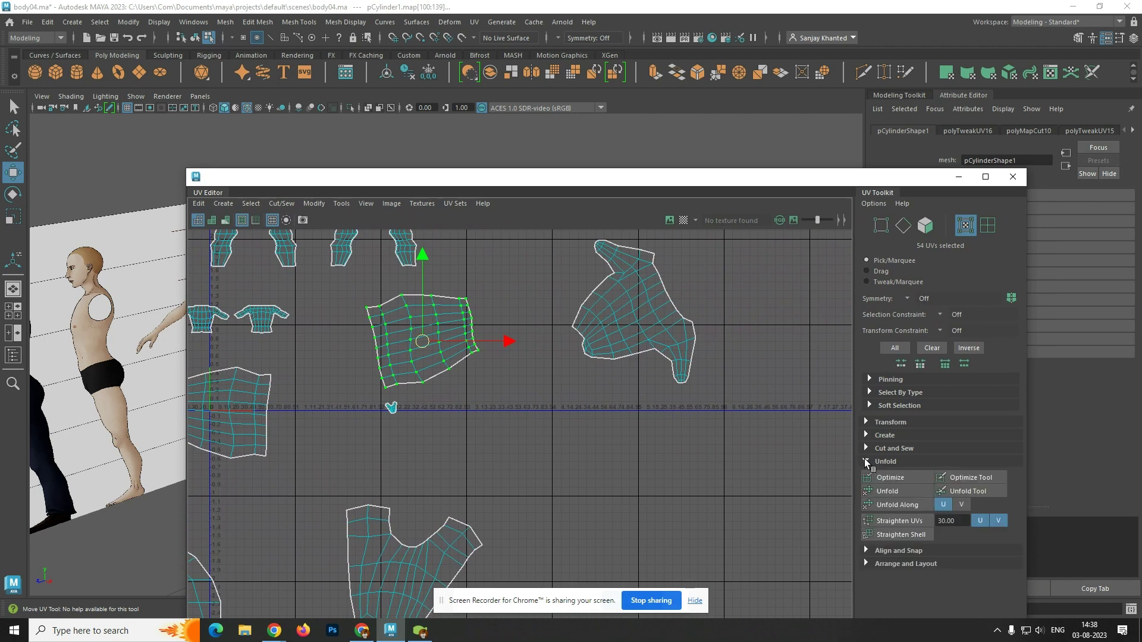
# - Try Straighten UVs with a 30.00 angle along U and V on the selected shell, and undo it
pyautogui.click(893, 521)
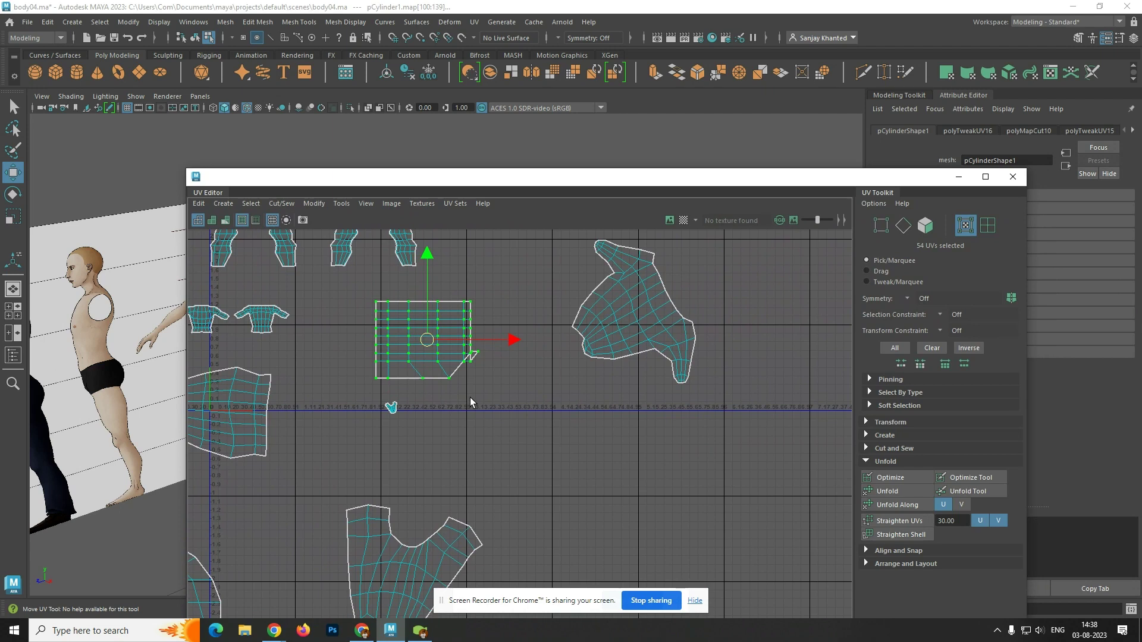
pyautogui.hotkey('ctrl', 'z')
# - Select the border edge loop of the roughly rectangular shell and deselect the matching edges on the neighbouring shells
pyautogui.moveTo(449, 370); pyautogui.dragTo(449, 338, button='right')
pyautogui.click(409, 383)
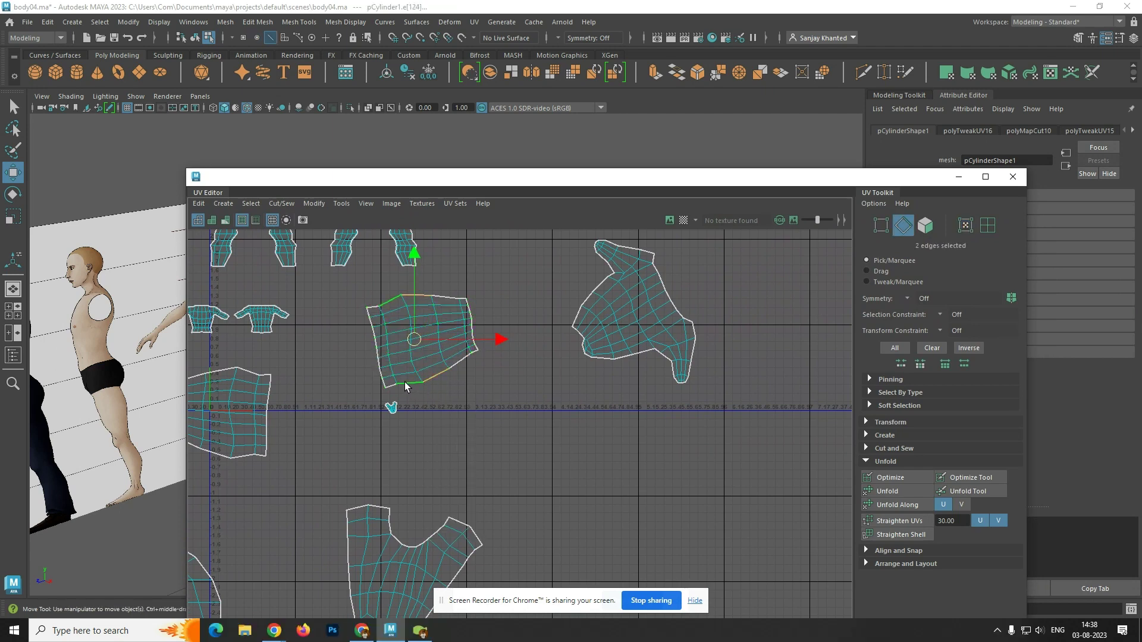
pyautogui.doubleClick(389, 386)
pyautogui.scroll(-8, 511, 366)
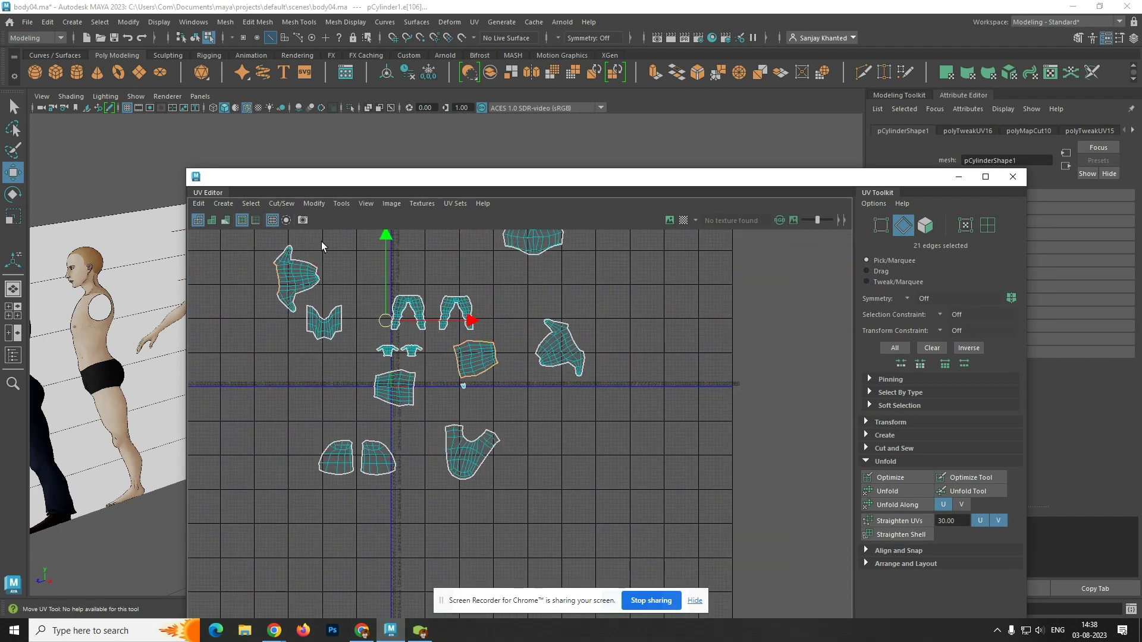
pyautogui.keyDown('ctrl'); pyautogui.moveTo(321, 242); pyautogui.dragTo(244, 323); pyautogui.keyUp('ctrl')
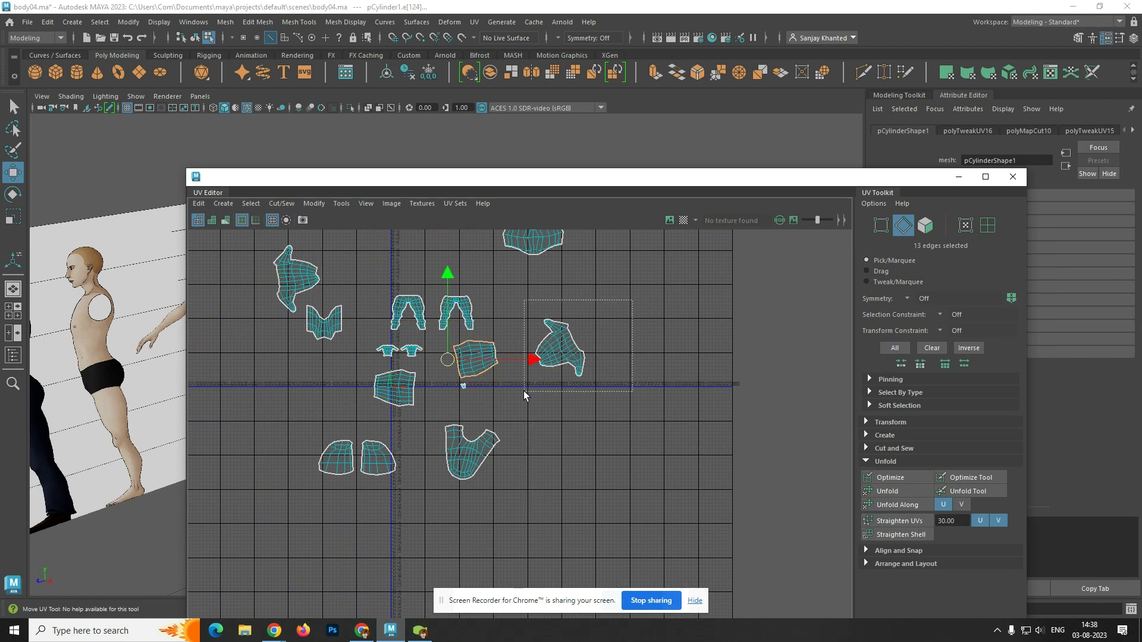
pyautogui.keyDown('alt'); pyautogui.moveTo(536, 399); pyautogui.dragTo(593, 468, button='middle'); pyautogui.keyUp('alt')
pyautogui.keyDown('ctrl'); pyautogui.moveTo(637, 310); pyautogui.dragTo(476, 550); pyautogui.keyUp('ctrl')
pyautogui.scroll(4, 565, 506)
pyautogui.scroll(3, 557, 506)
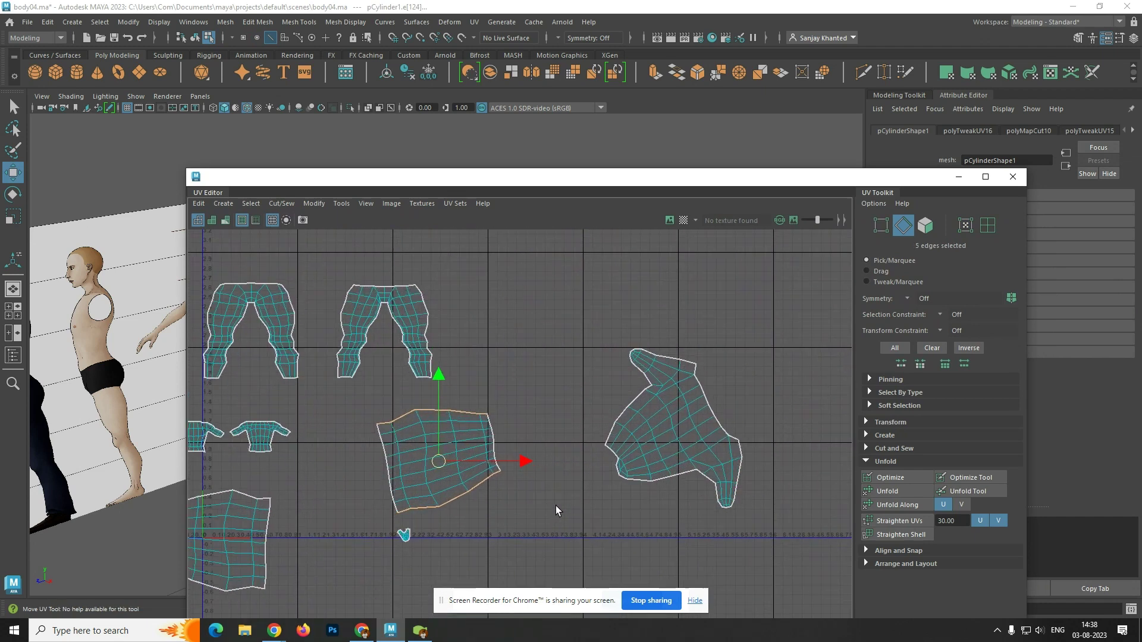
# - Try Straighten UVs and Straighten Shell on the selected border edges, undoing each attempt
pyautogui.click(909, 522)
pyautogui.hotkey('ctrl', 'z')
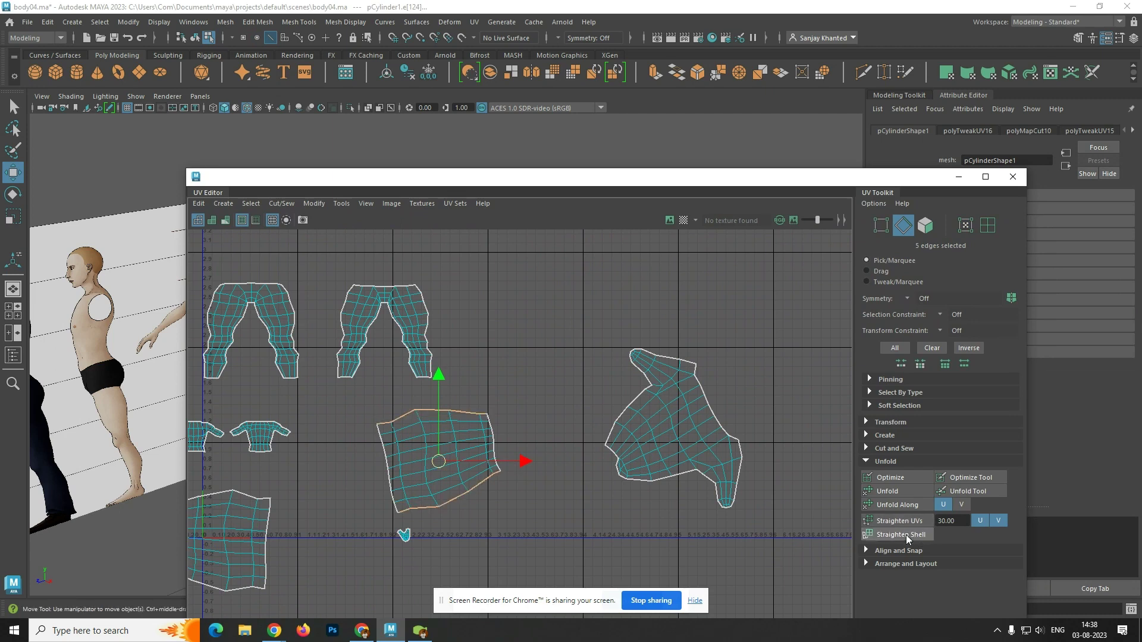
pyautogui.click(905, 533)
pyautogui.hotkey('ctrl', 'z')
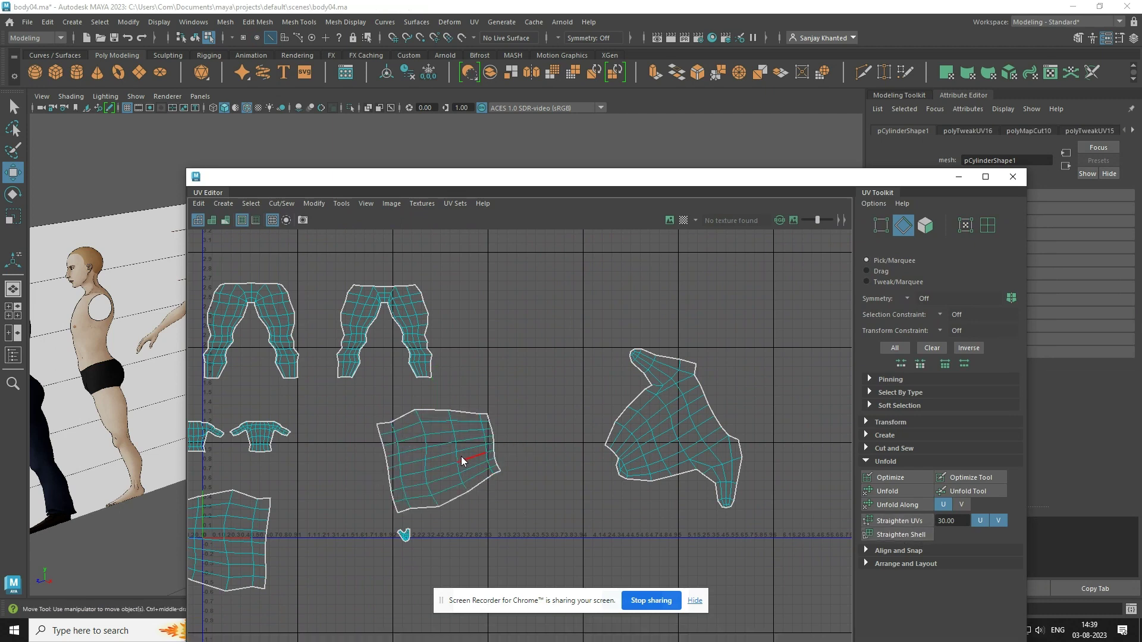
# - Select the roughly rectangular piece as a whole UV shell and try Unfold and the Optimize Tool on it
pyautogui.moveTo(461, 441); pyautogui.dragTo(423, 427, button='right')
pyautogui.moveTo(508, 384); pyautogui.dragTo(356, 526)
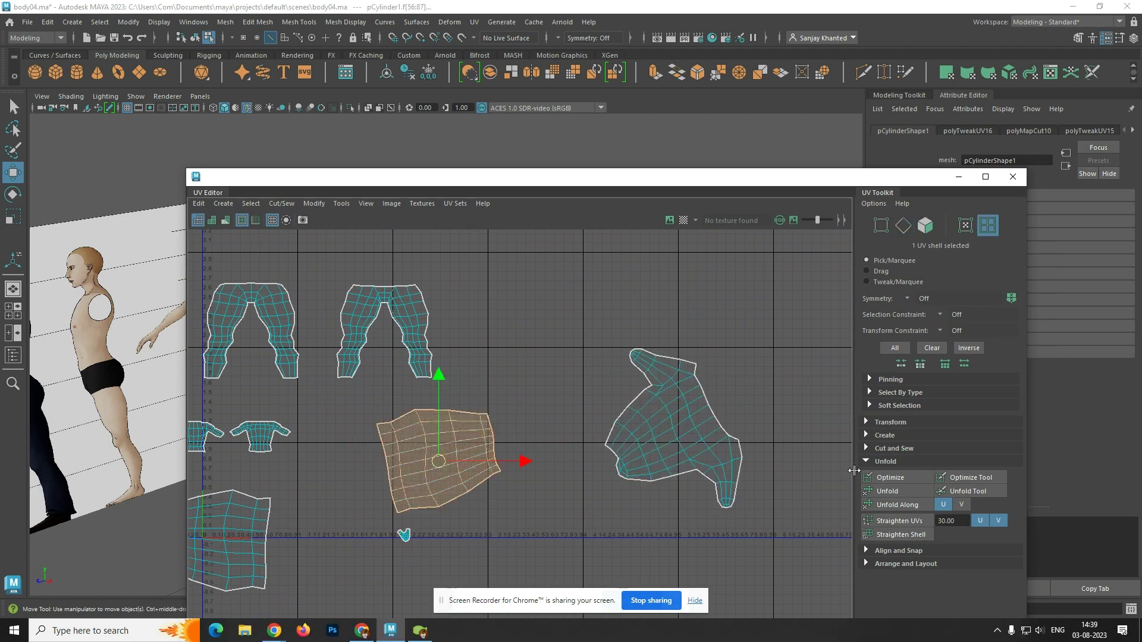
pyautogui.click(888, 491)
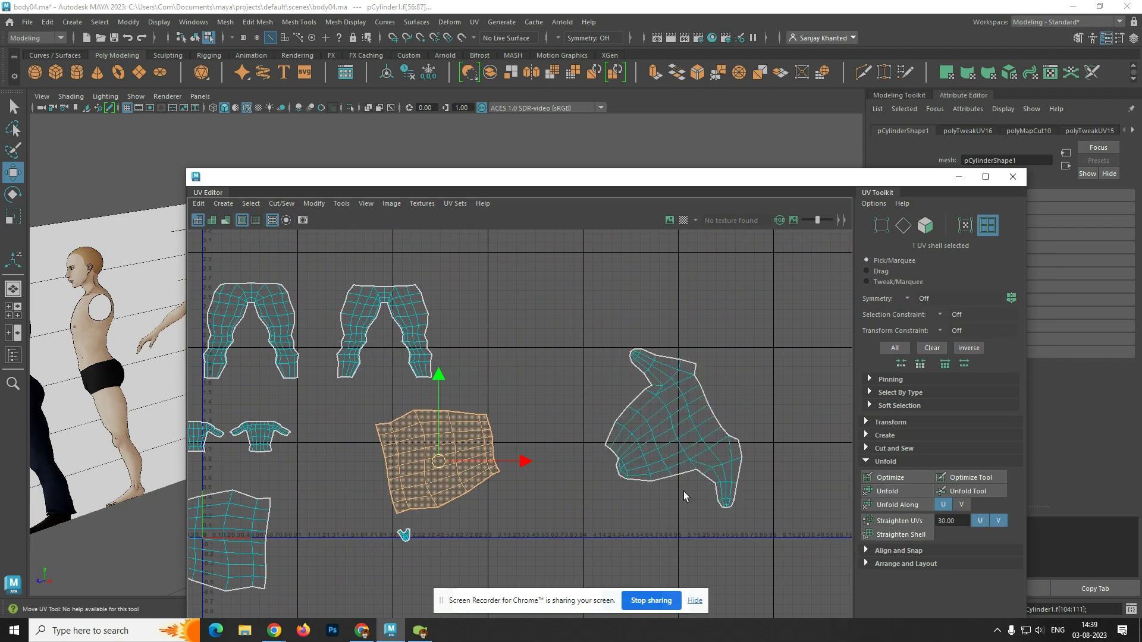
pyautogui.click(967, 477)
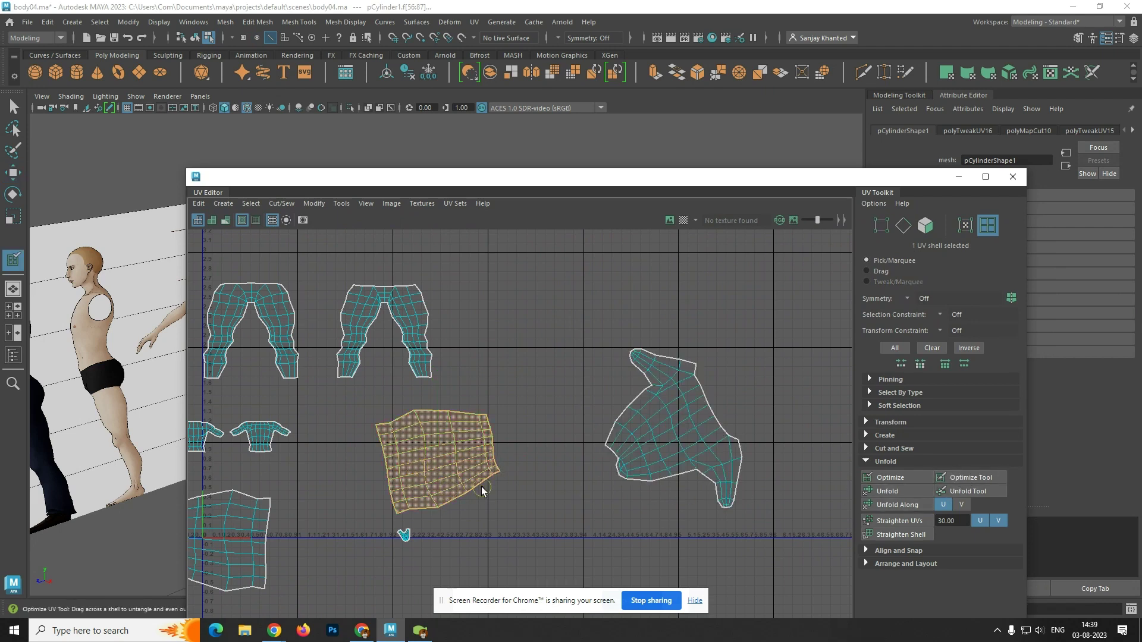
# - Try Straighten Shell on the roughly rectangular piece, reselecting it as a UV shell for another attempt
pyautogui.click(900, 535)
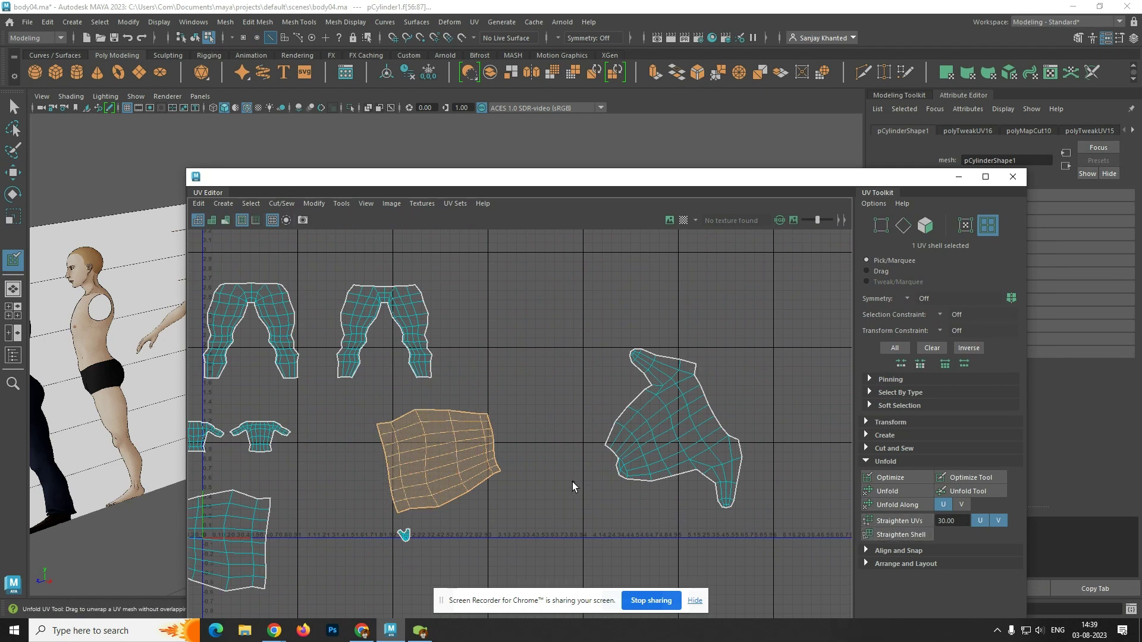
pyautogui.click(572, 482)
pyautogui.click(888, 533)
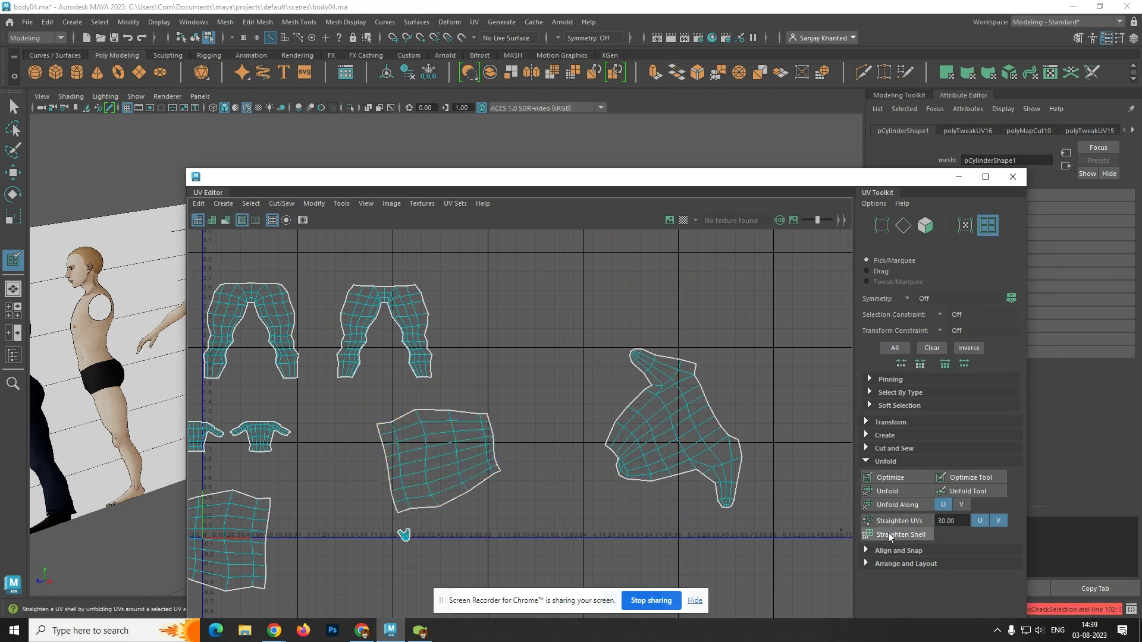
pyautogui.press('q')
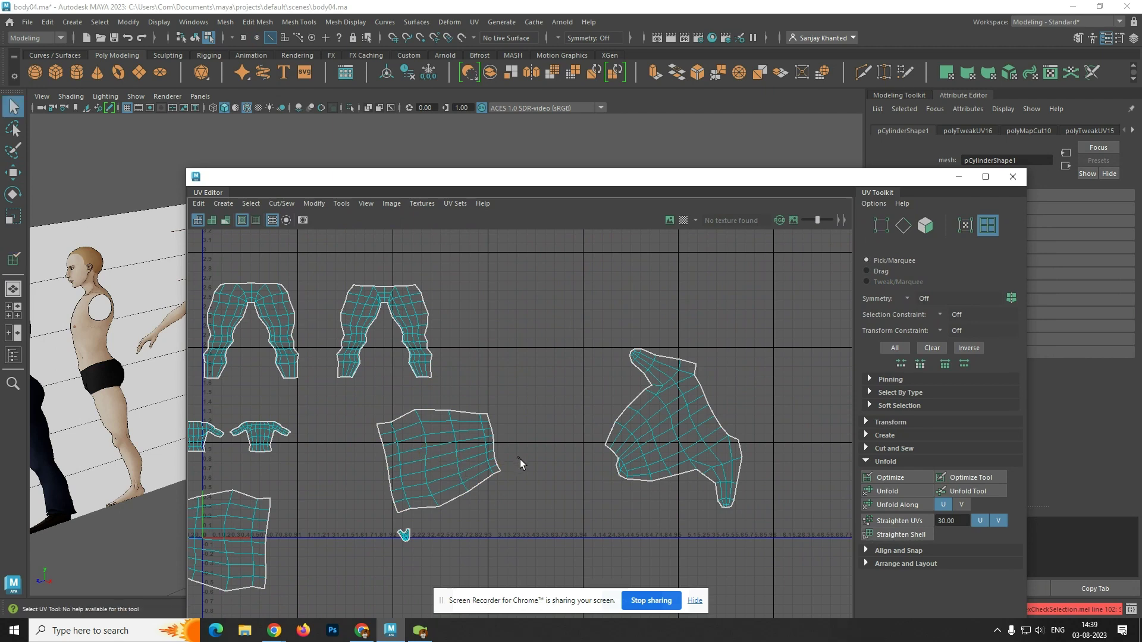
pyautogui.click(450, 466)
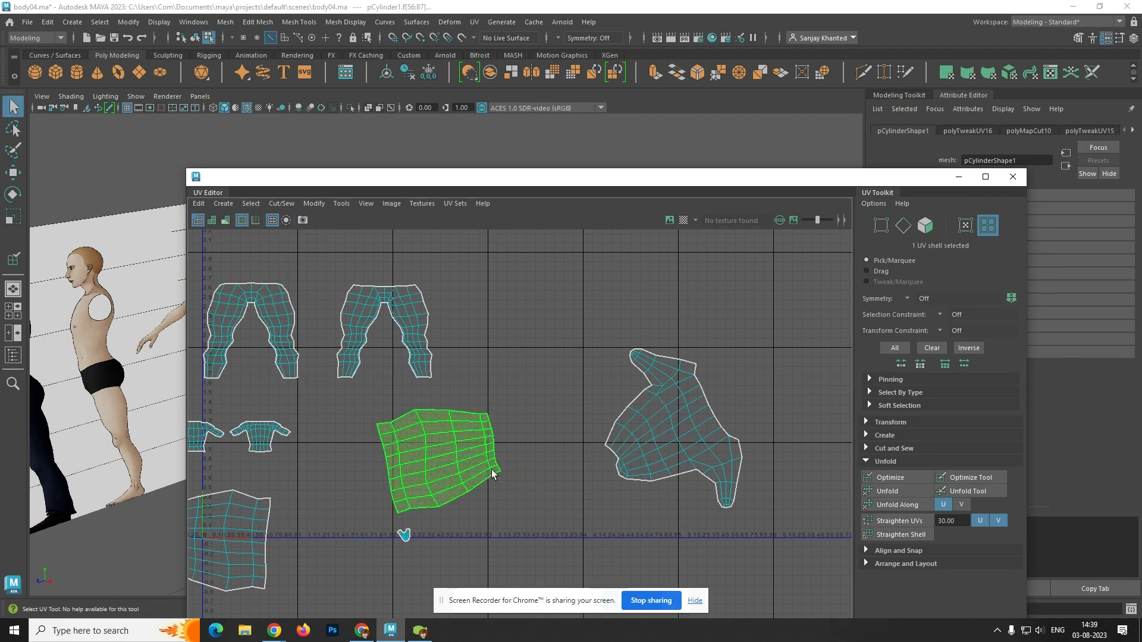
pyautogui.click(898, 537)
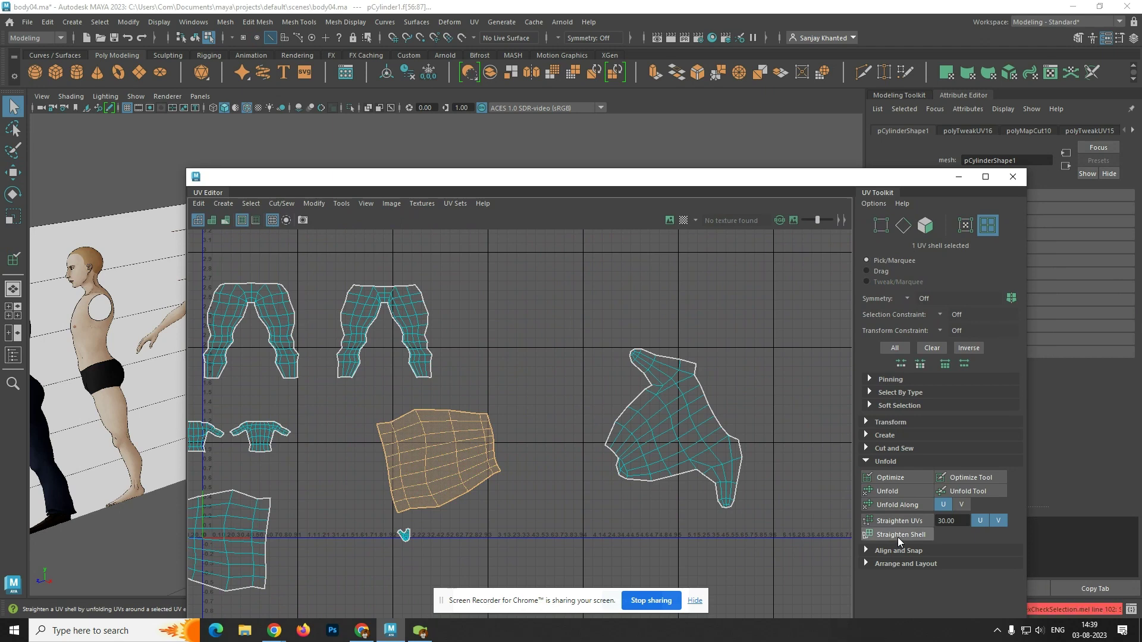
# - Examine the full Straighten Shell error message in the Script Editor and return to the UV Editor
pyautogui.moveTo(738, 180); pyautogui.dragTo(613, 85)
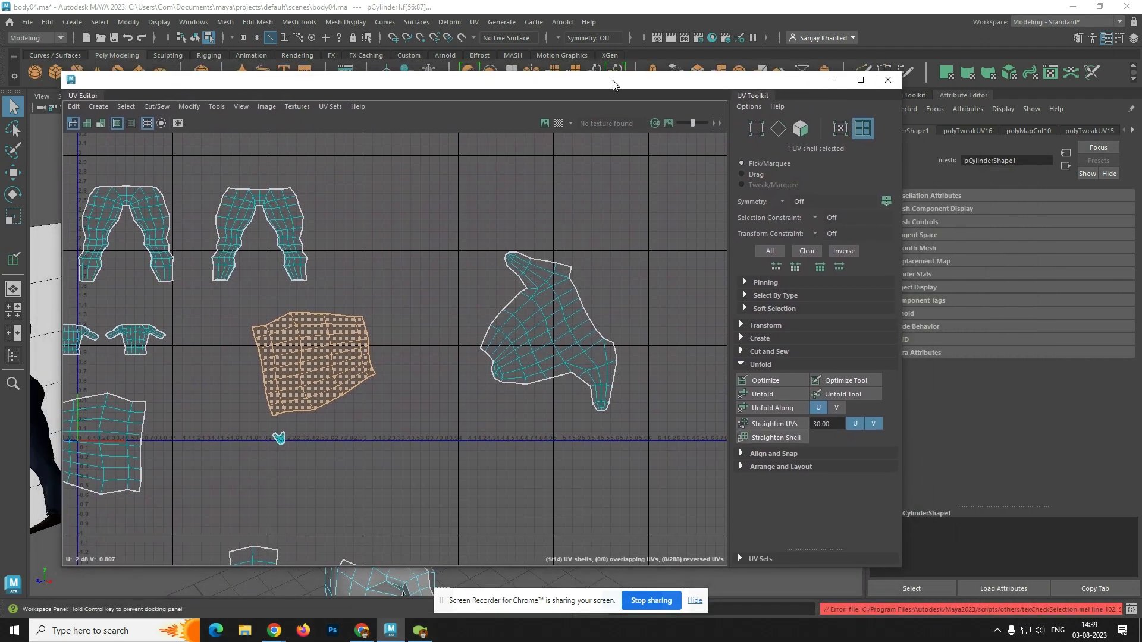
pyautogui.click(1131, 609)
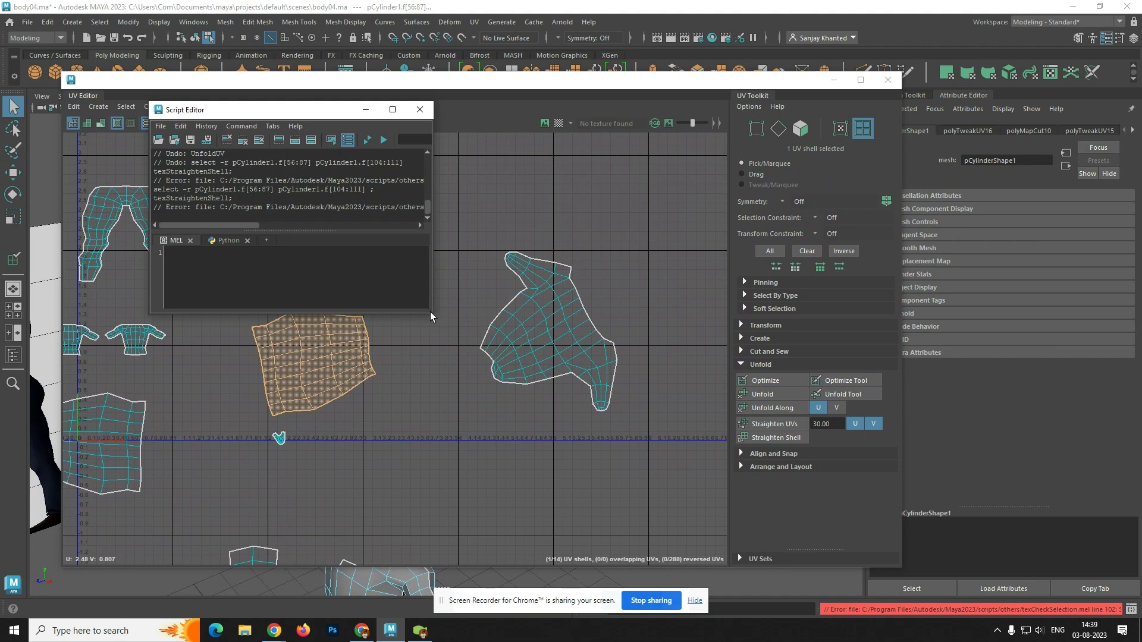
pyautogui.moveTo(430, 308); pyautogui.dragTo(747, 312)
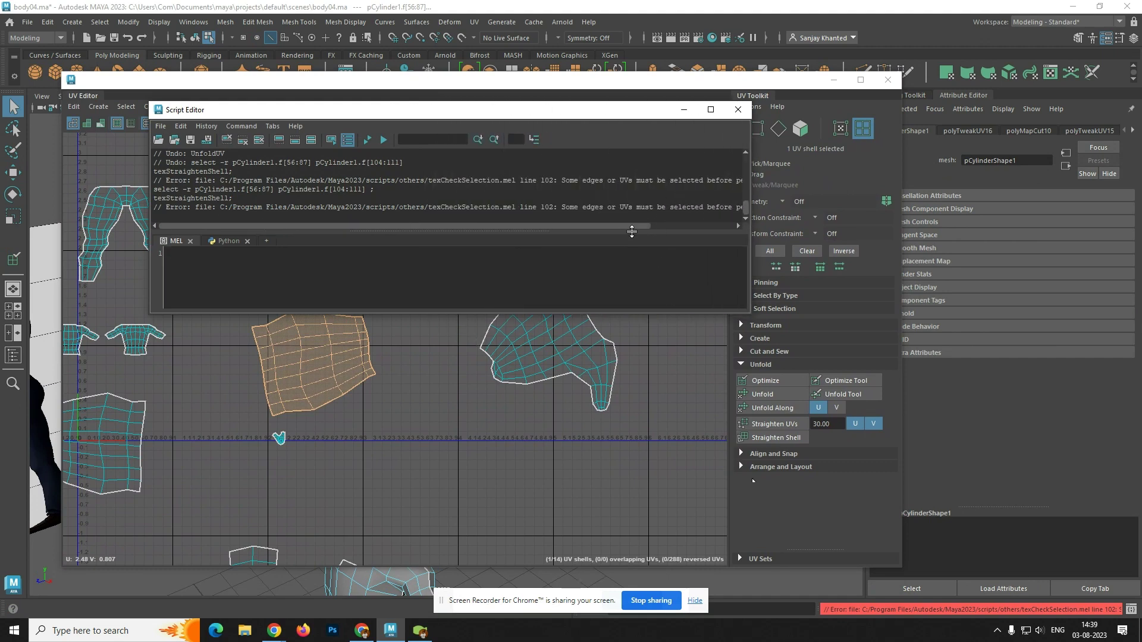
pyautogui.moveTo(637, 226); pyautogui.dragTo(727, 231)
pyautogui.click(878, 84)
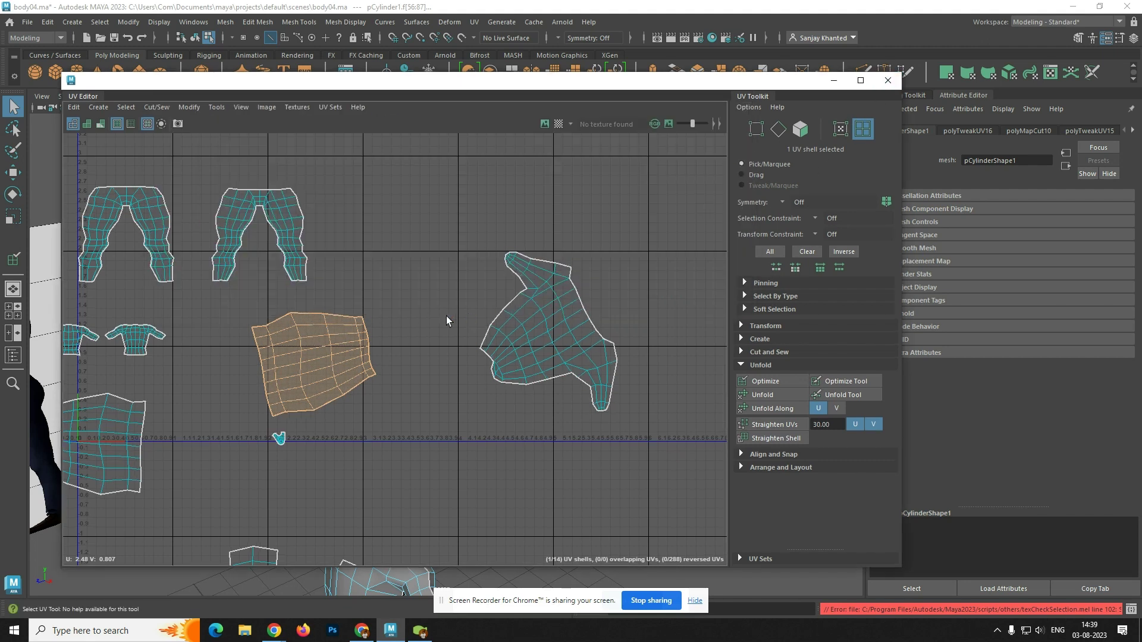
# - Select all UVs of the roughly rectangular shell and apply Straighten Shell and Straighten UVs at 30.00 along U and V
pyautogui.moveTo(344, 340); pyautogui.dragTo(393, 337, button='right')
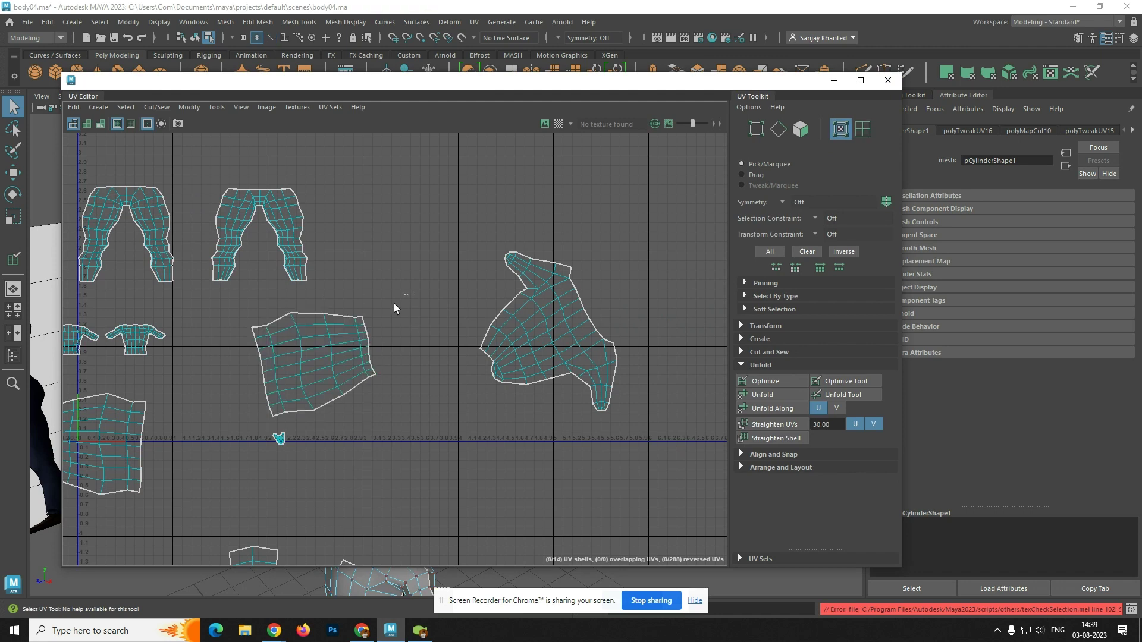
pyautogui.moveTo(407, 295); pyautogui.dragTo(241, 424)
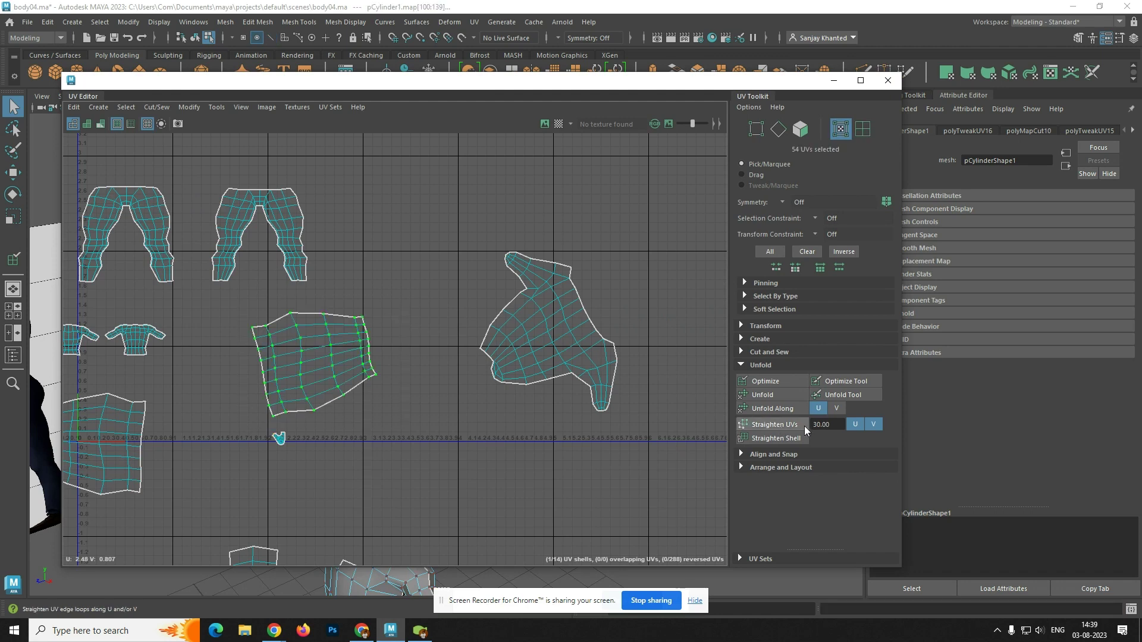
pyautogui.click(793, 438)
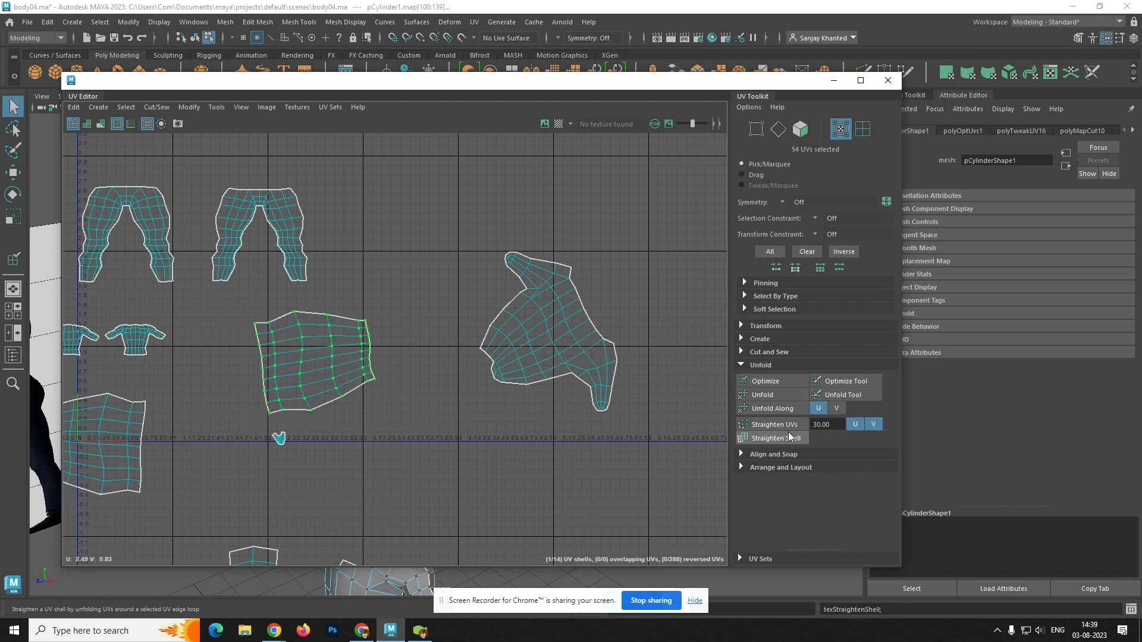
pyautogui.click(787, 424)
pyautogui.click(379, 412)
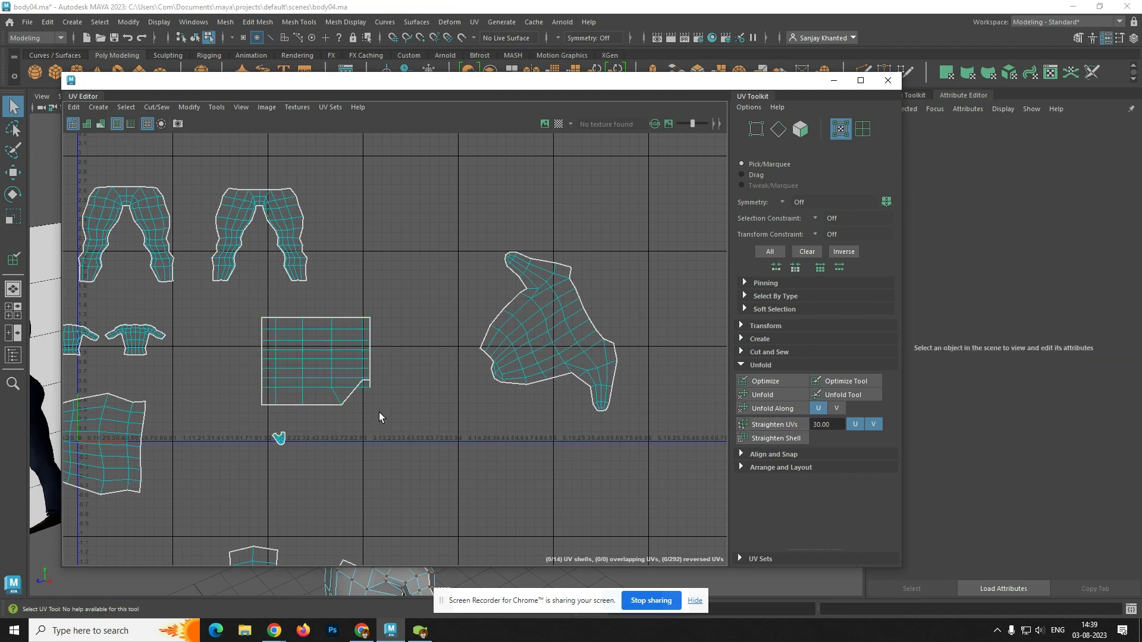
# - Move the two misplaced UVs at the straightened shell's lower right corner down to square off the corner
pyautogui.scroll(3, 379, 405)
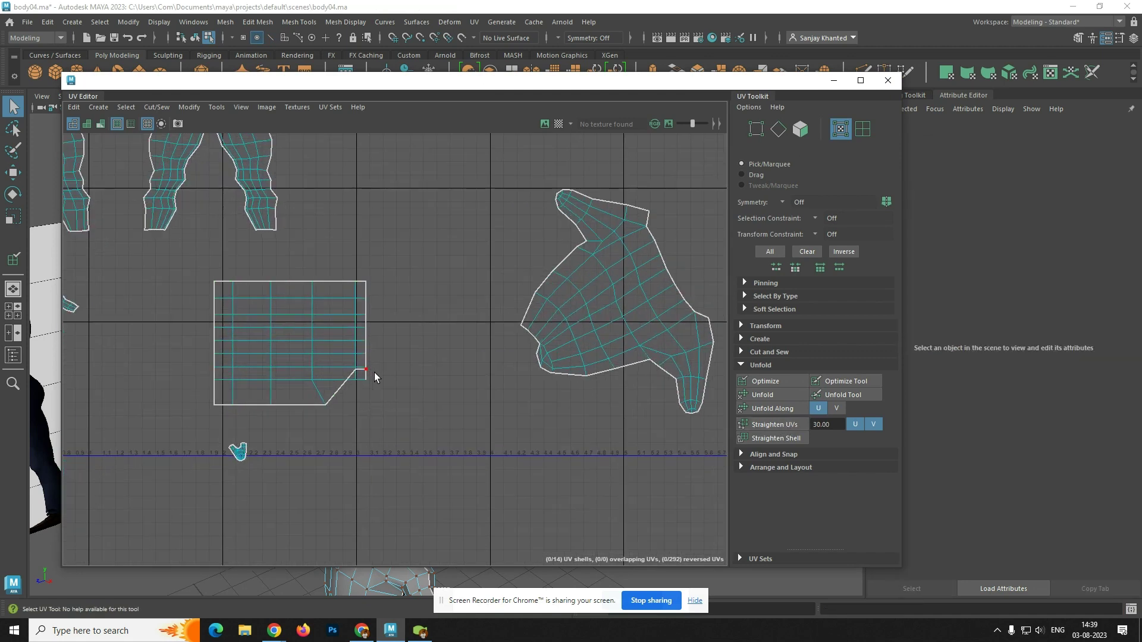
pyautogui.moveTo(373, 372); pyautogui.dragTo(352, 372)
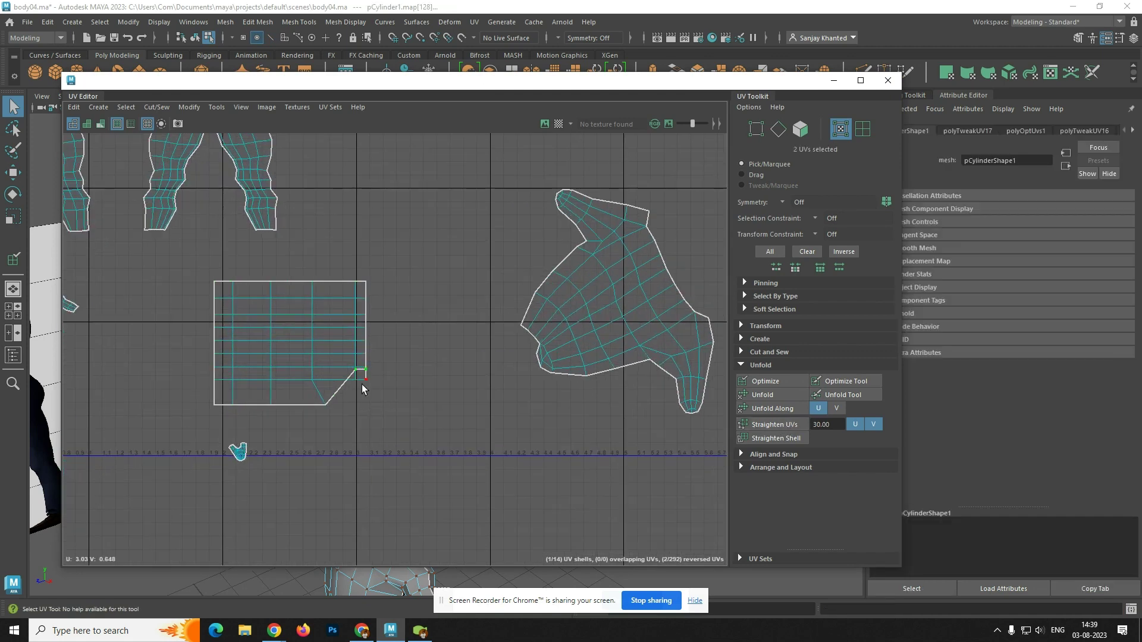
pyautogui.press('w')
# - Straighten the inner UV column beside the repaired corner and the bottom row of UVs on the rectangular shell
pyautogui.moveTo(360, 290); pyautogui.dragTo(301, 426)
pyautogui.click(772, 424)
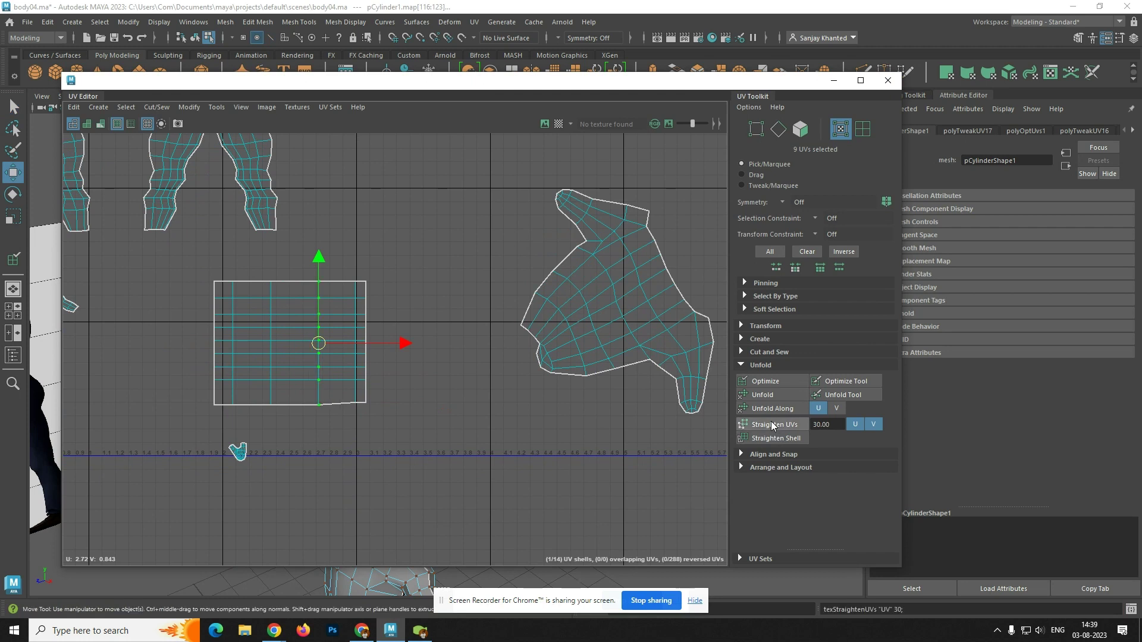
pyautogui.moveTo(397, 253); pyautogui.dragTo(188, 393)
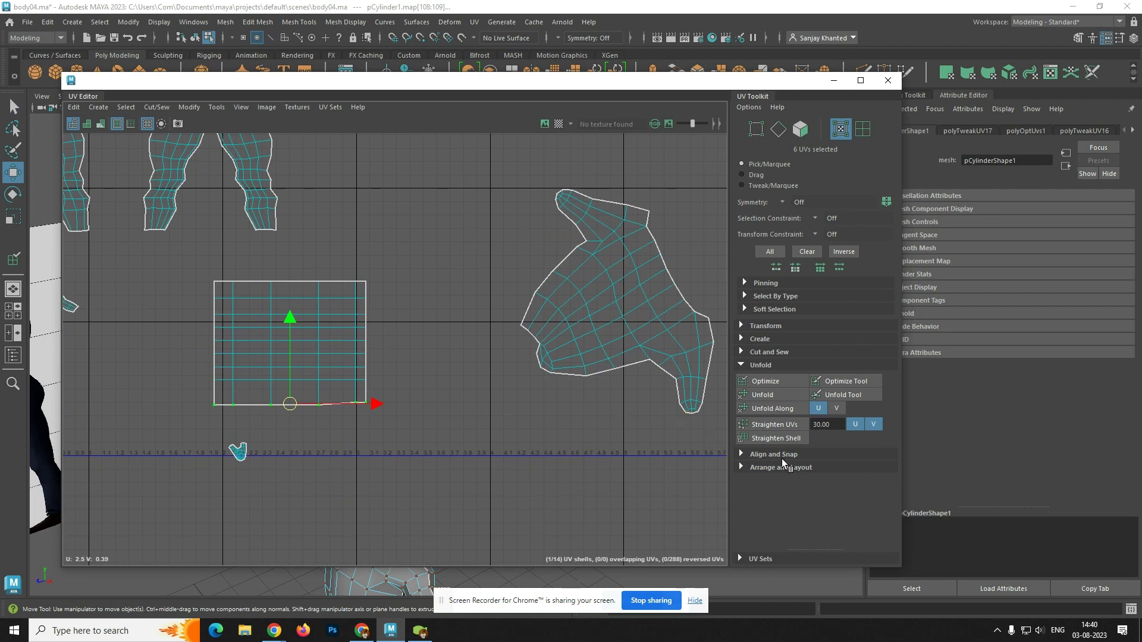
pyautogui.click(773, 424)
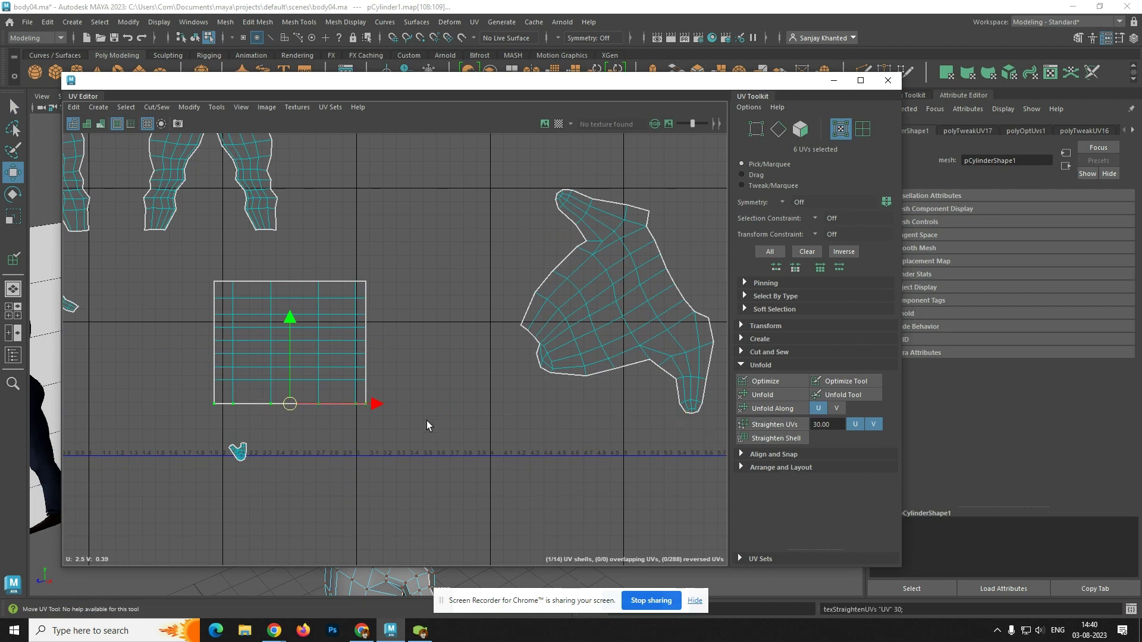
# - Select all UVs of the four-sided shell at the UV origin and apply Straighten UVs at 30.00 along U and V
pyautogui.click(380, 443)
pyautogui.scroll(-3, 380, 443)
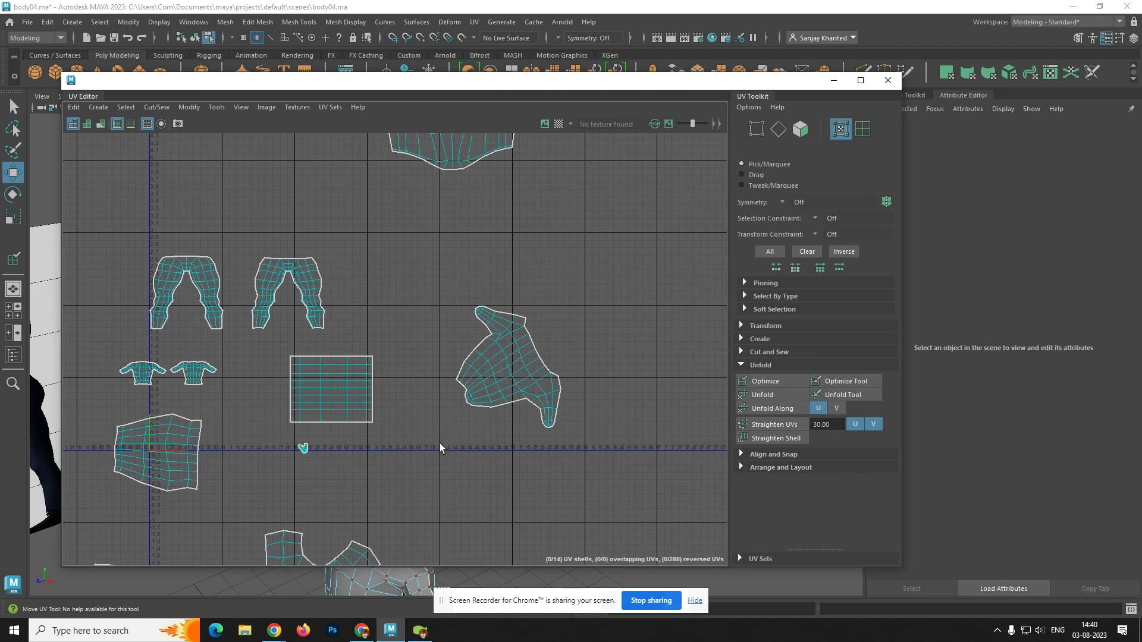
pyautogui.keyDown('alt'); pyautogui.moveTo(270, 479); pyautogui.dragTo(502, 473, button='middle'); pyautogui.keyUp('alt')
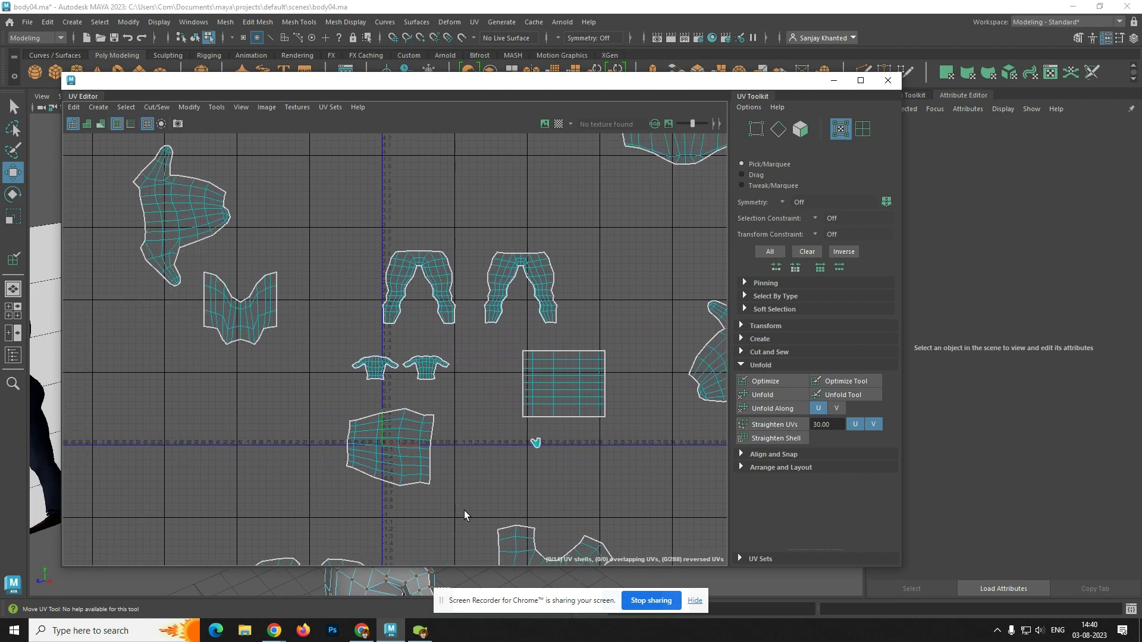
pyautogui.moveTo(462, 497); pyautogui.dragTo(296, 401)
pyautogui.click(773, 438)
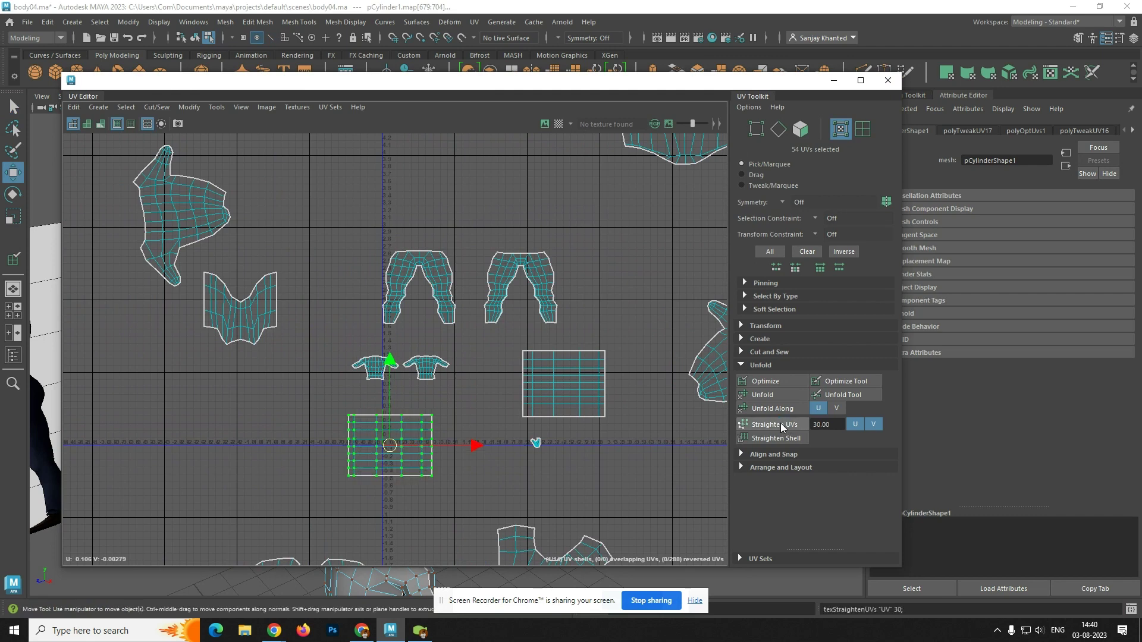
pyautogui.click(458, 479)
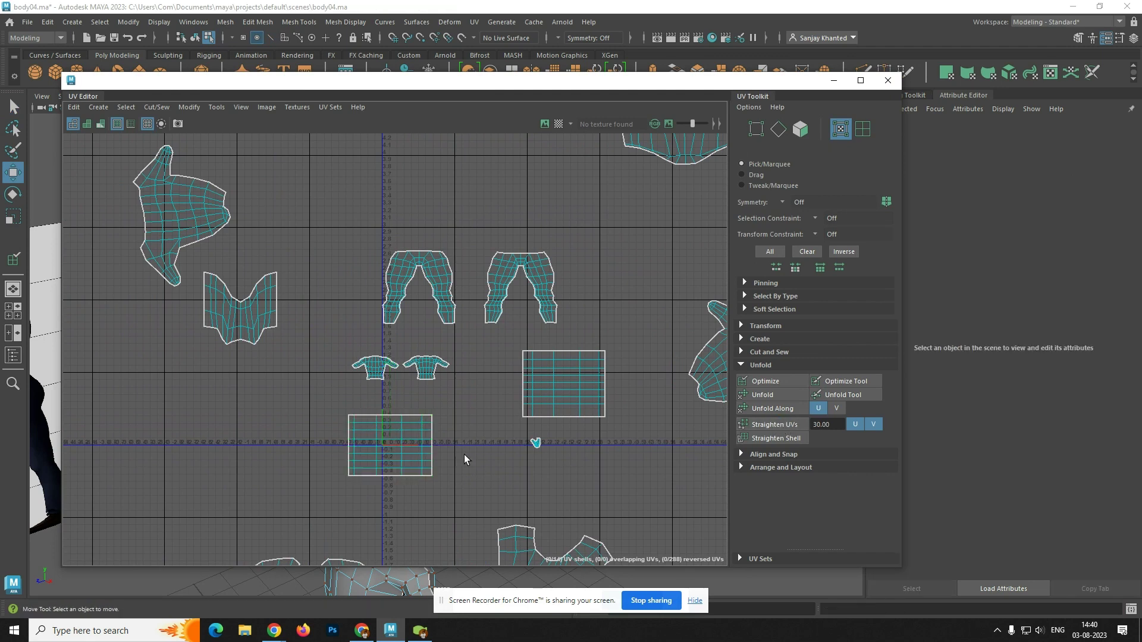
# - Select the straightened shell at the UV origin and move the UV Editor aside to check which body part it covers
pyautogui.moveTo(465, 483); pyautogui.dragTo(342, 398)
pyautogui.moveTo(423, 87); pyautogui.dragTo(898, 153)
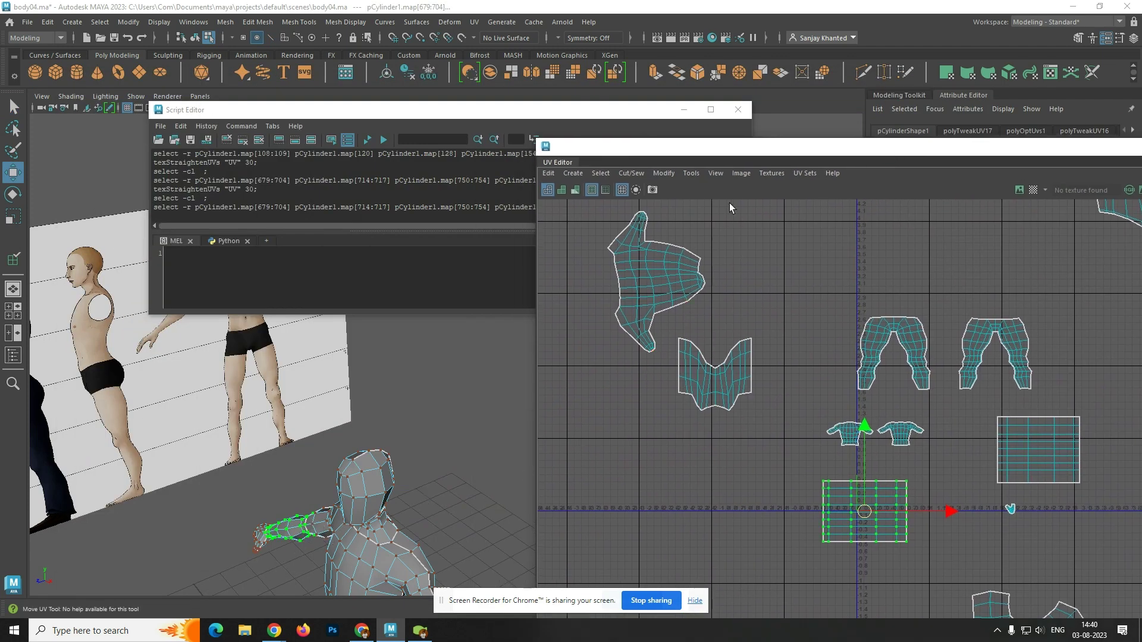
pyautogui.moveTo(737, 157); pyautogui.dragTo(495, 138)
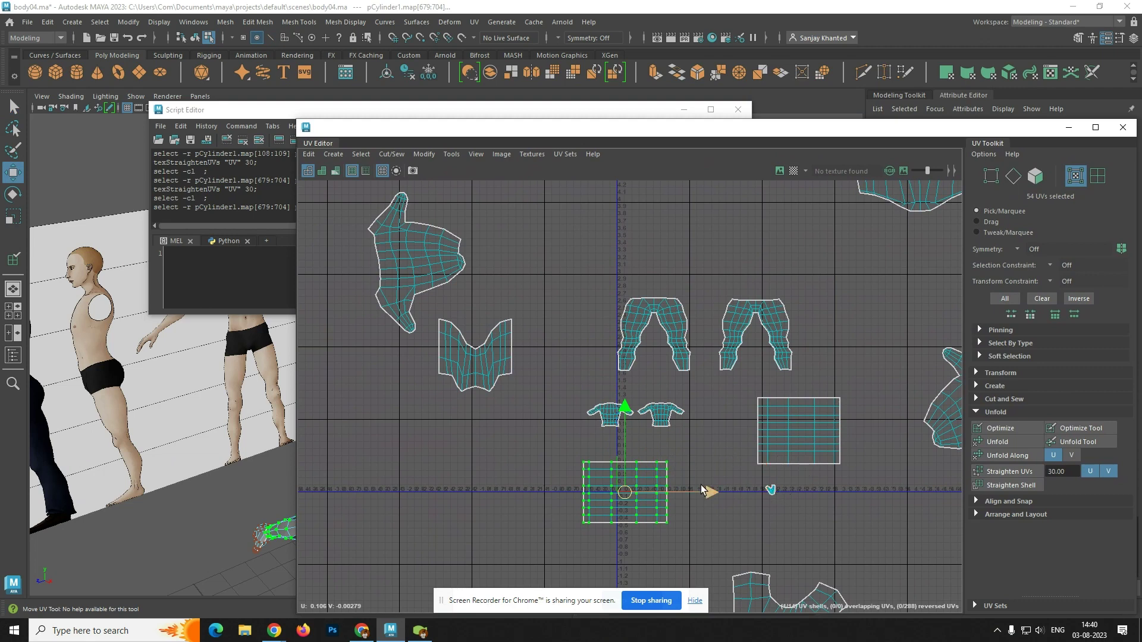
pyautogui.click(716, 448)
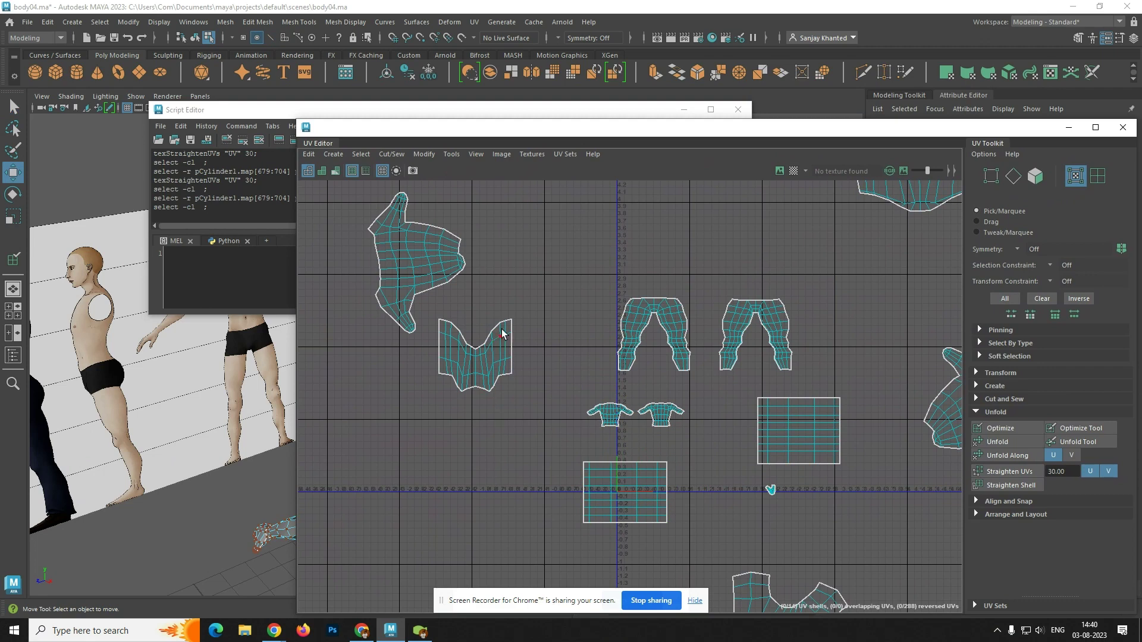
# - Unfold the V-notched shell beneath the large torso shell and apply Straighten Shell to all its UVs
pyautogui.moveTo(523, 301); pyautogui.dragTo(426, 423)
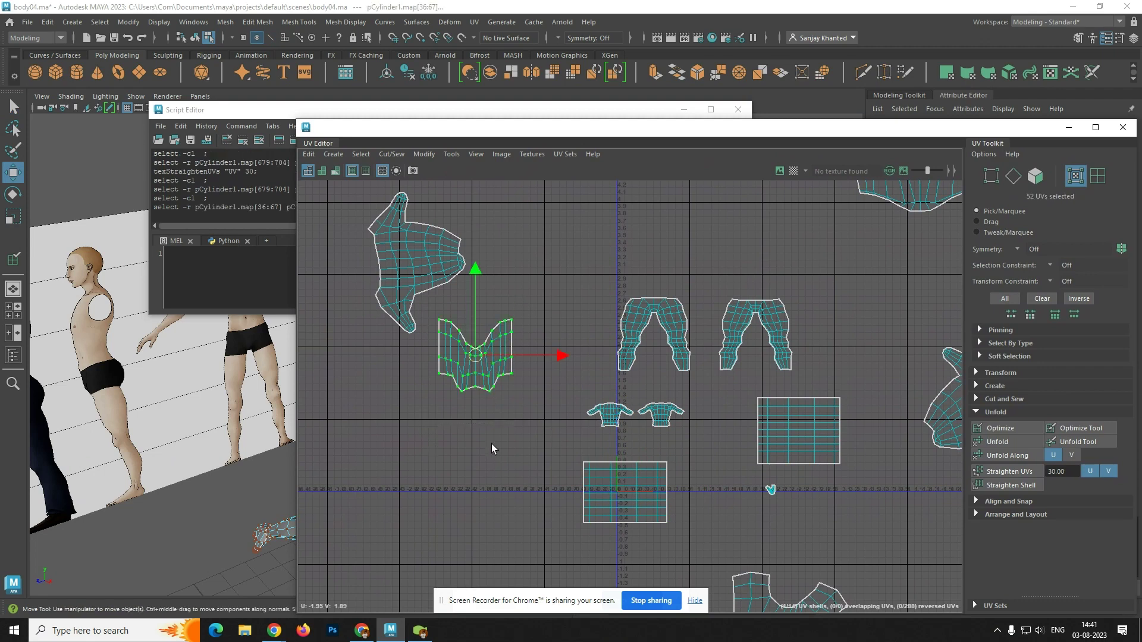
pyautogui.click(998, 444)
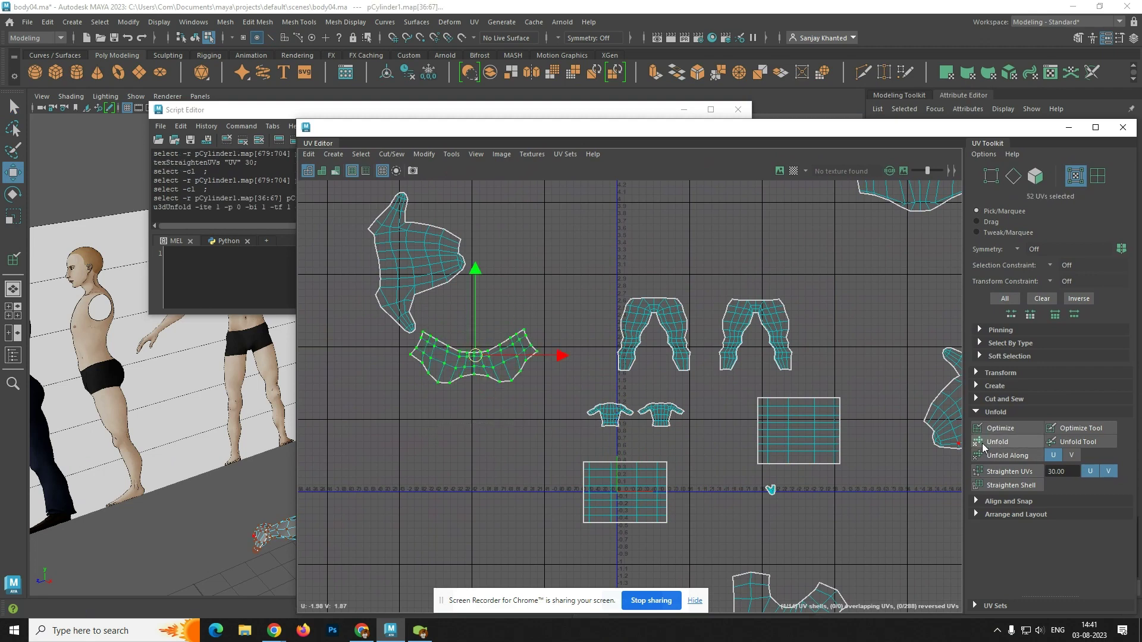
pyautogui.click(1013, 479)
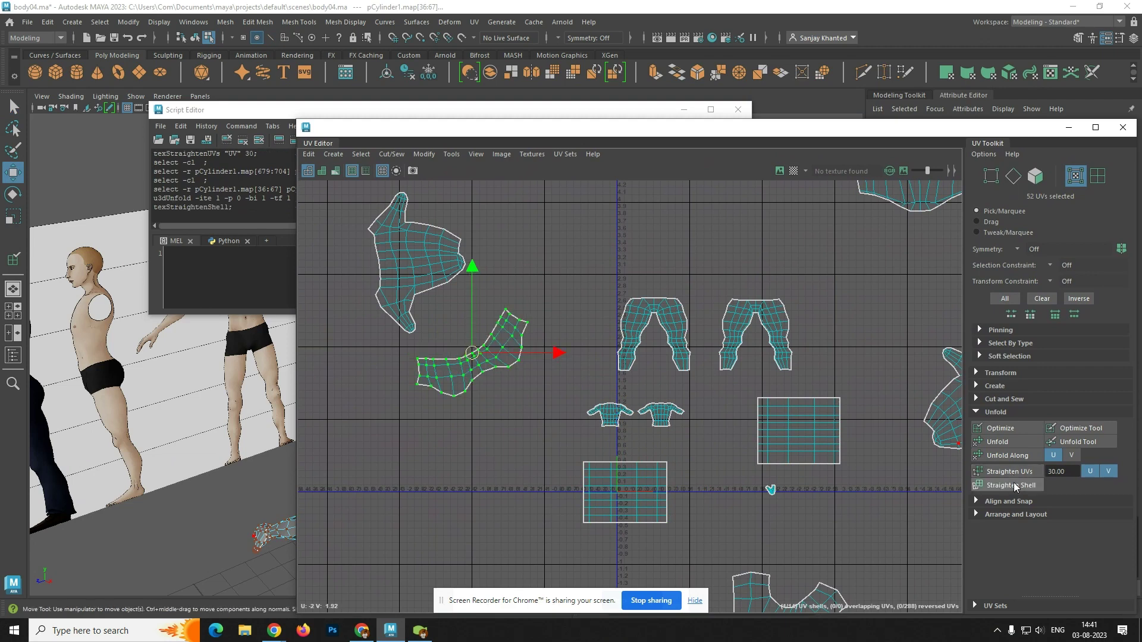
# - Try Straighten UVs at 30.00 on the curved shell and Straighten Shell on its raised half, undoing the latter
pyautogui.click(1014, 471)
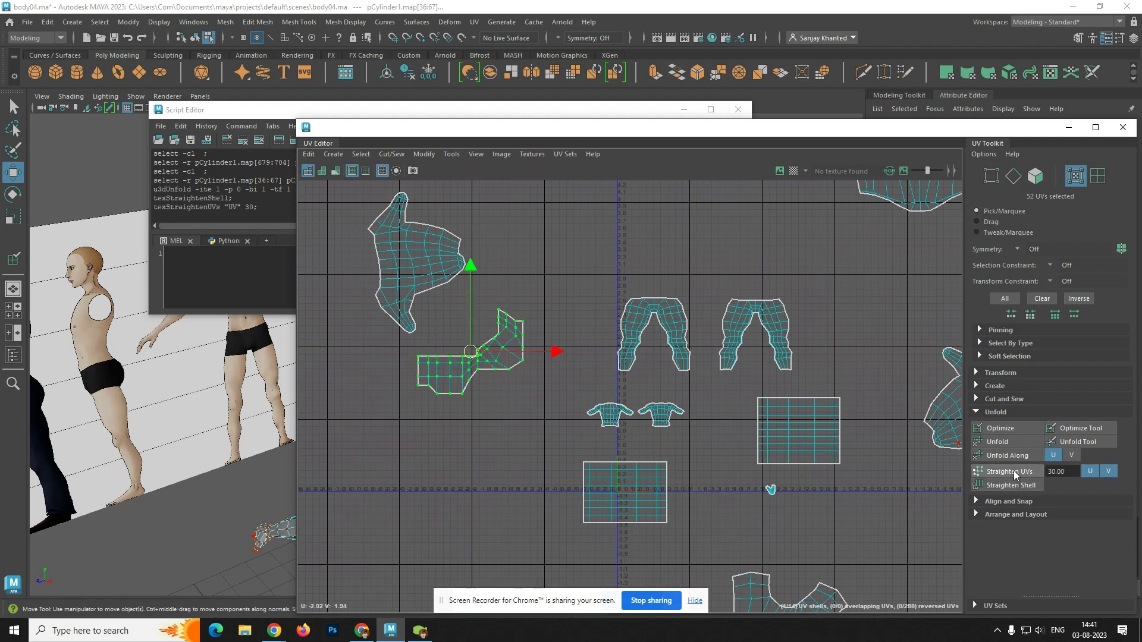
pyautogui.click(455, 420)
pyautogui.moveTo(540, 288); pyautogui.dragTo(477, 395)
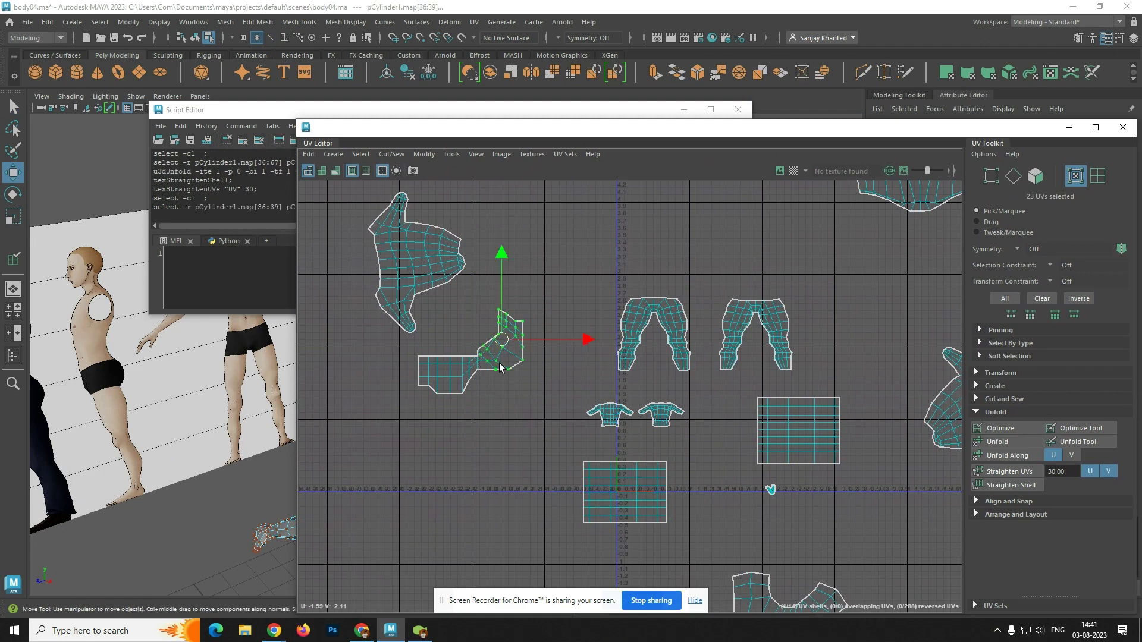
pyautogui.click(1019, 484)
pyautogui.hotkey('ctrl', 'z')
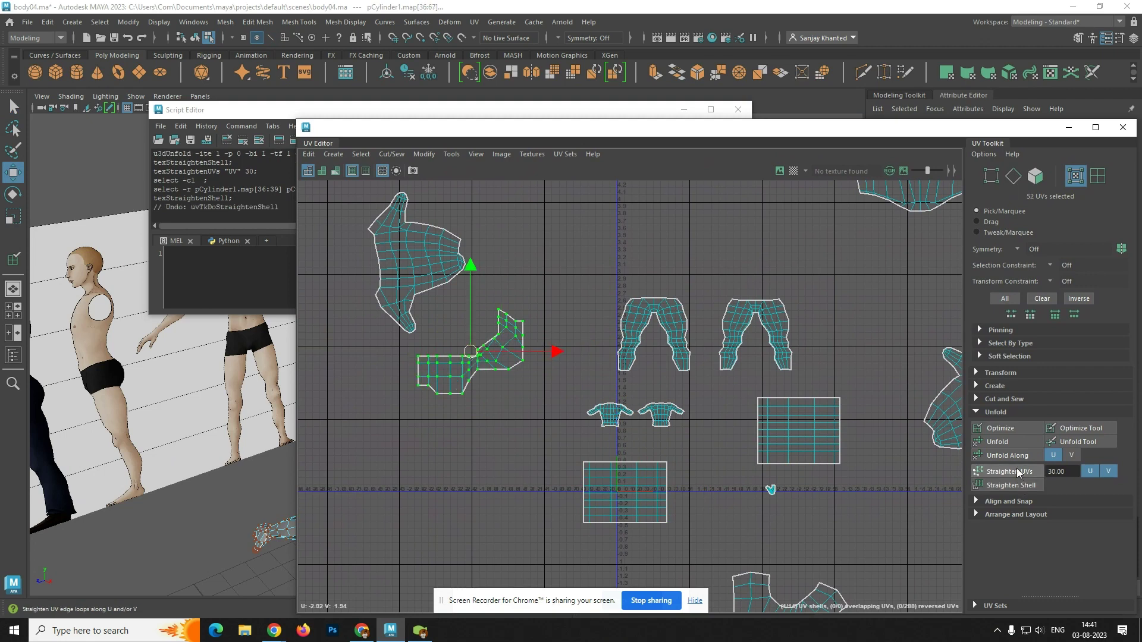
# - Try Straighten UVs at 30.00 once more on the bent shell and reselect most of its UVs to inspect them
pyautogui.click(1009, 471)
pyautogui.click(498, 401)
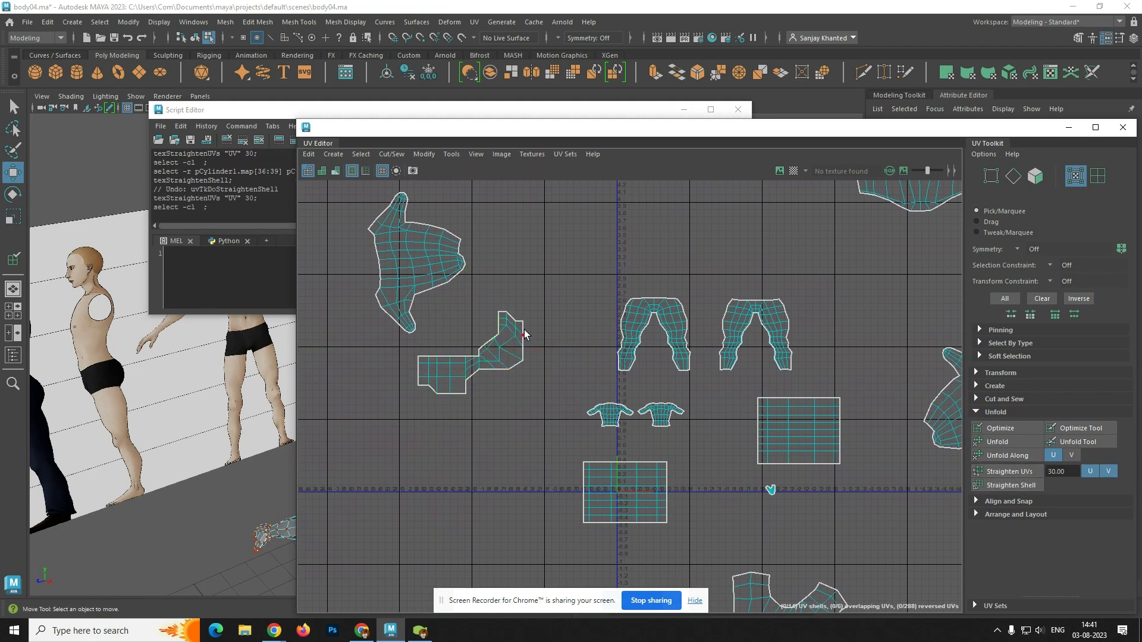
pyautogui.moveTo(544, 289); pyautogui.dragTo(425, 424)
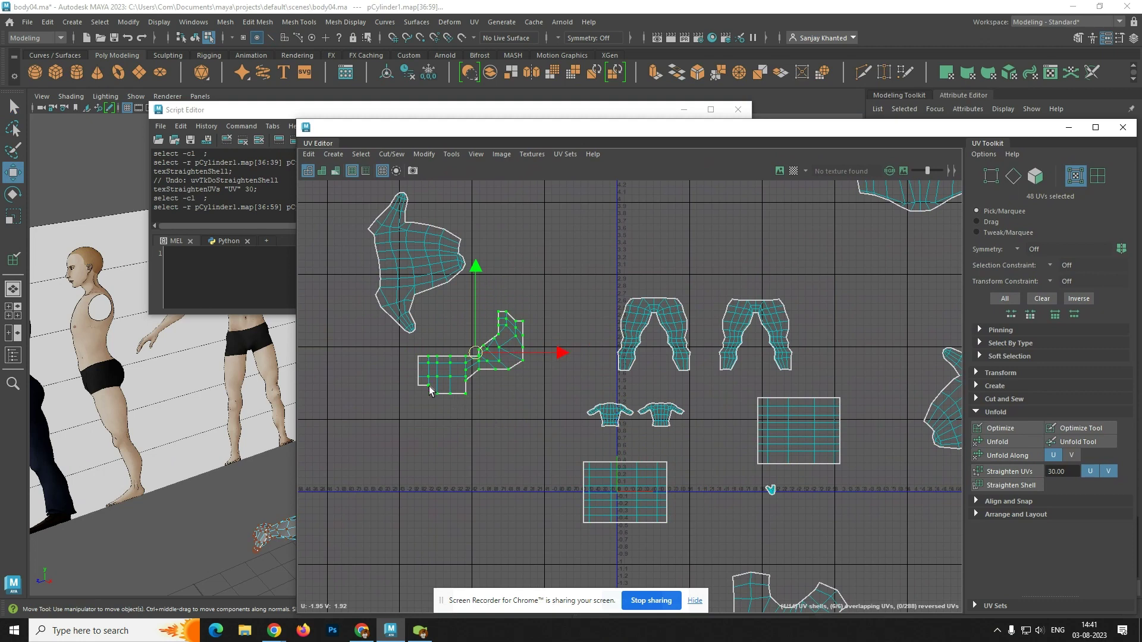
pyautogui.click(452, 416)
pyautogui.scroll(2, 490, 418)
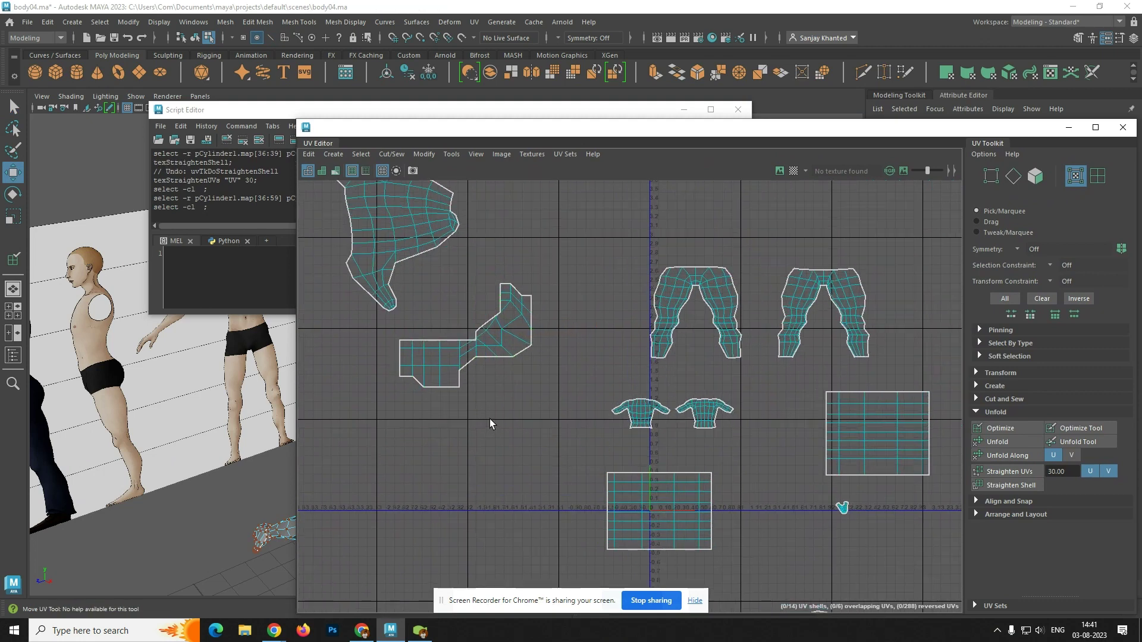
# - Undo the selections and both Straighten UVs passes on the bent shell
pyautogui.hotkey('ctrl', 'z')
pyautogui.hotkey('ctrl', 'z')
pyautogui.hotkey('ctrl', 'z')
pyautogui.hotkey('ctrl', 'z')
pyautogui.hotkey('ctrl', 'z')
pyautogui.hotkey('ctrl', 'z')
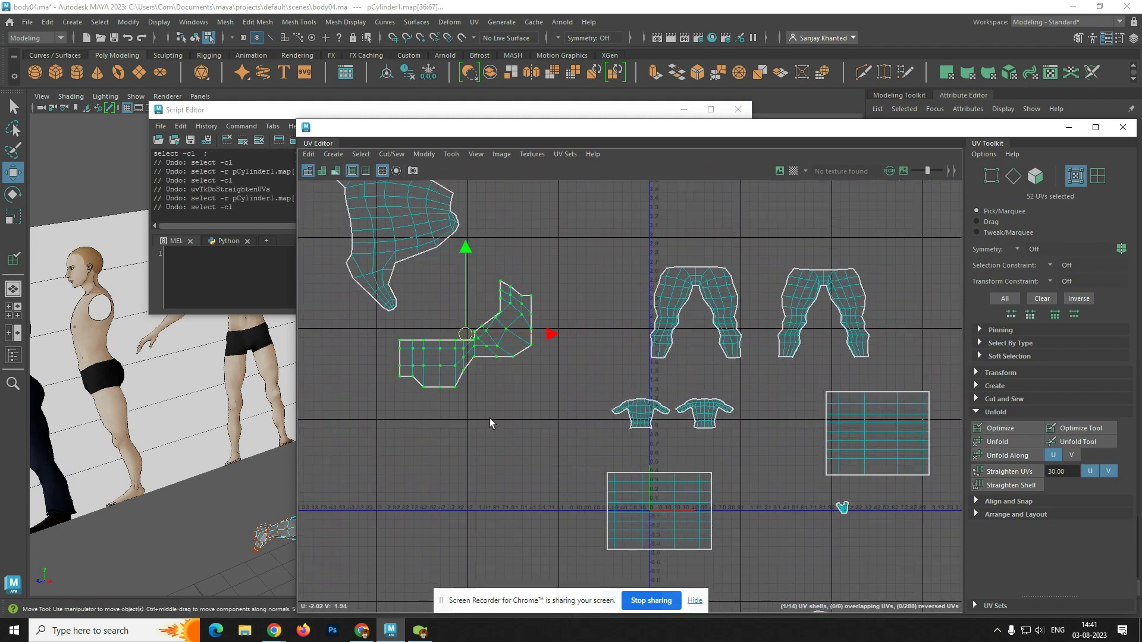
pyautogui.hotkey('ctrl', 'z')
# - Rotate the curved shell until it lies level and move it about 0.94 UV units down into clear space
pyautogui.press('e')
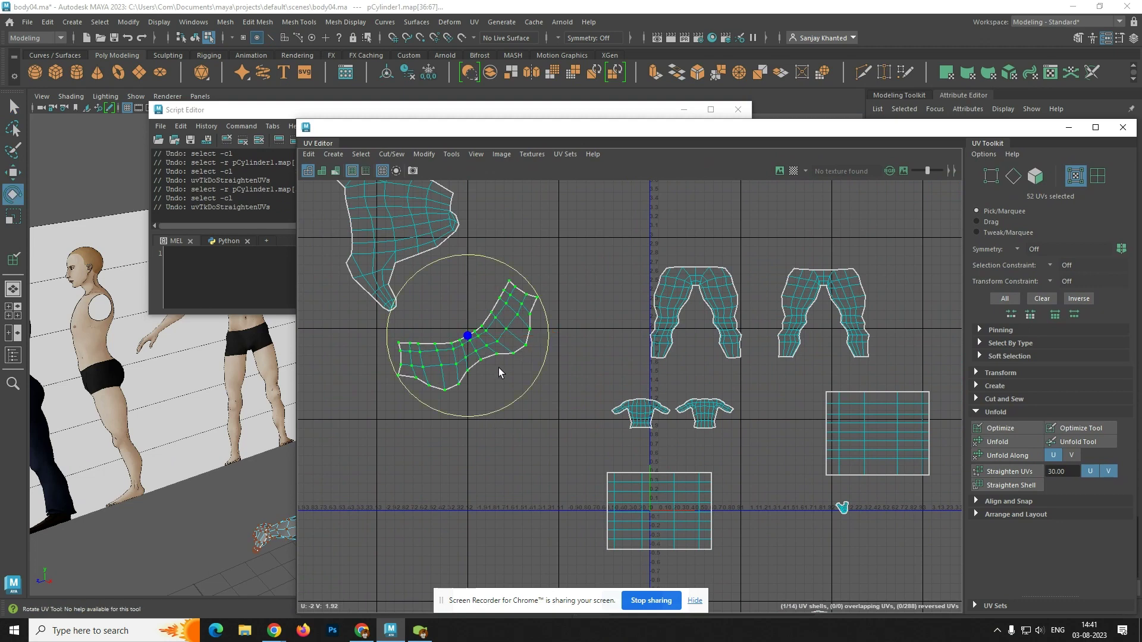
pyautogui.moveTo(529, 284); pyautogui.dragTo(546, 336)
pyautogui.press('w')
pyautogui.moveTo(458, 339); pyautogui.dragTo(461, 425)
pyautogui.click(452, 481)
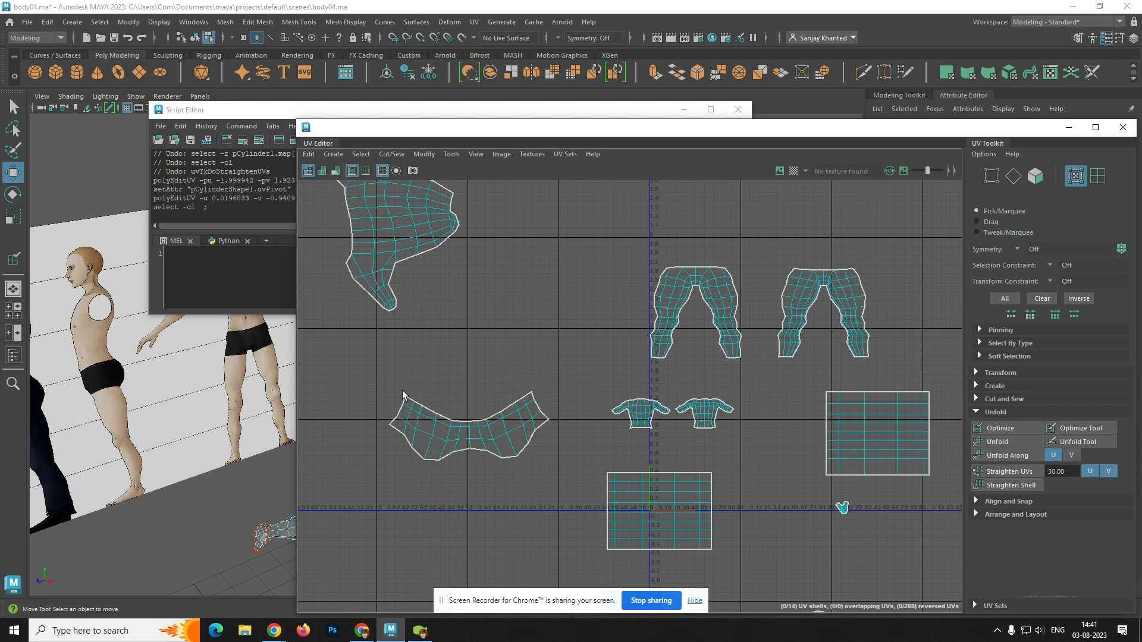
# - Select only the curved shell's upper border UVs, straighten them at 30.00 along U and V, and raise them about 0.13 units
pyautogui.moveTo(403, 394); pyautogui.dragTo(520, 399)
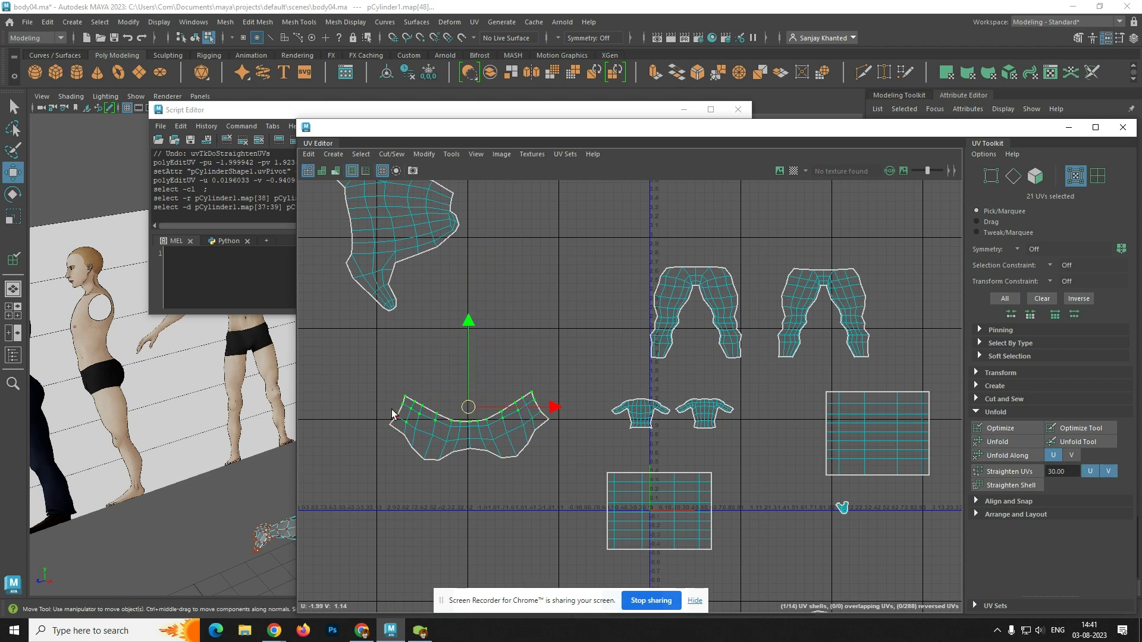
pyautogui.keyDown('ctrl'); pyautogui.moveTo(393, 413); pyautogui.dragTo(419, 433); pyautogui.keyUp('ctrl')
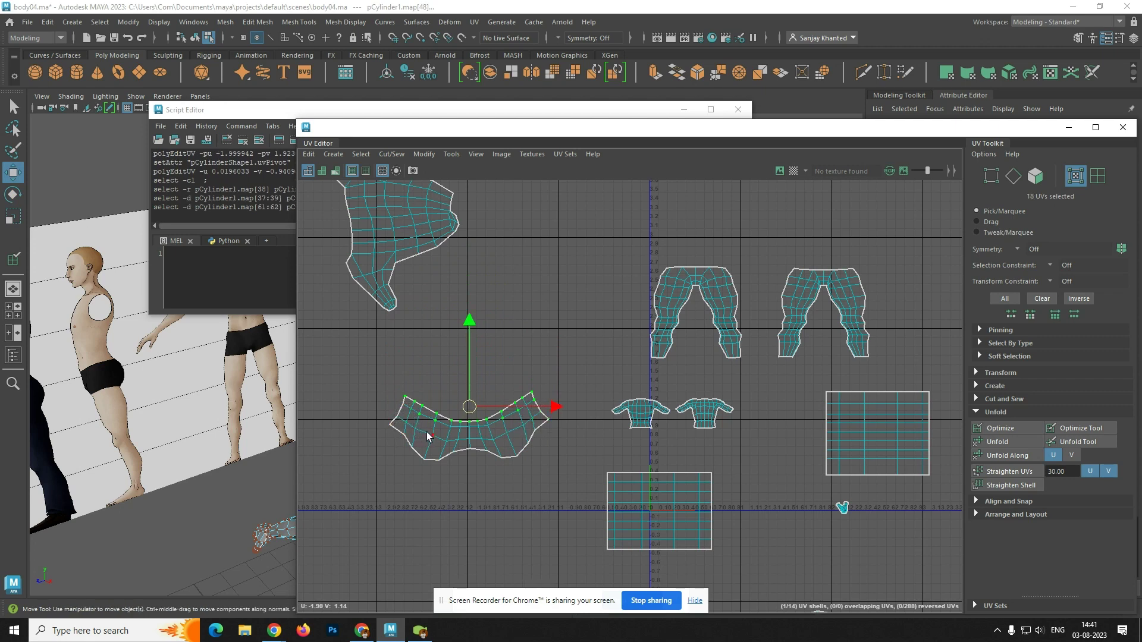
pyautogui.keyDown('ctrl'); pyautogui.click(413, 412); pyautogui.keyUp('ctrl')
pyautogui.keyDown('ctrl'); pyautogui.click(433, 424); pyautogui.keyUp('ctrl')
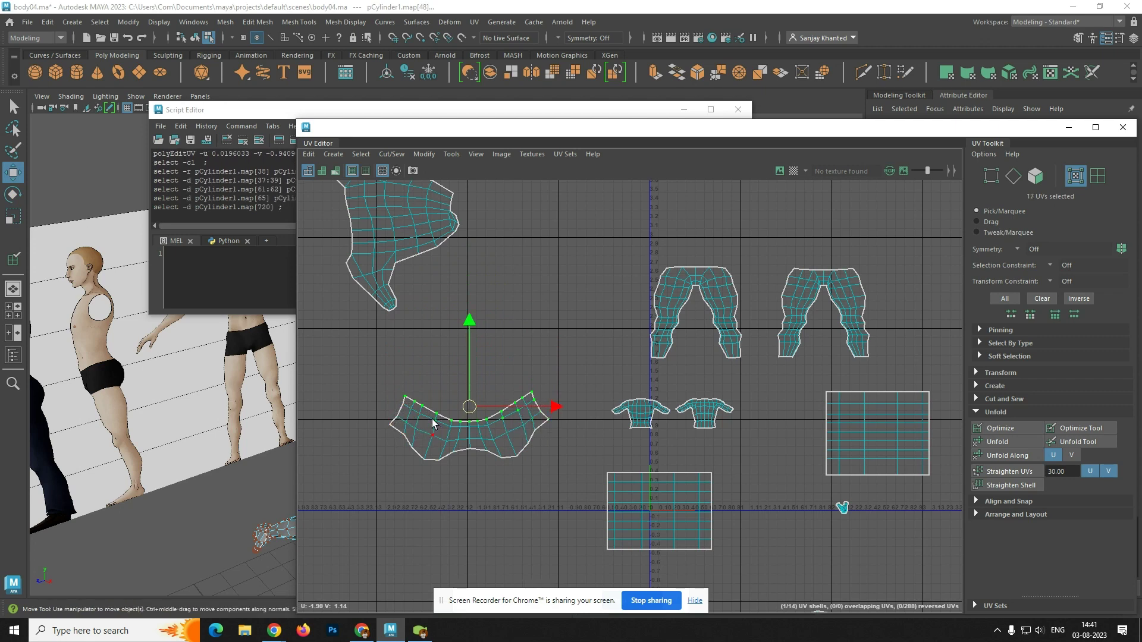
pyautogui.keyDown('ctrl'); pyautogui.click(512, 427); pyautogui.keyUp('ctrl')
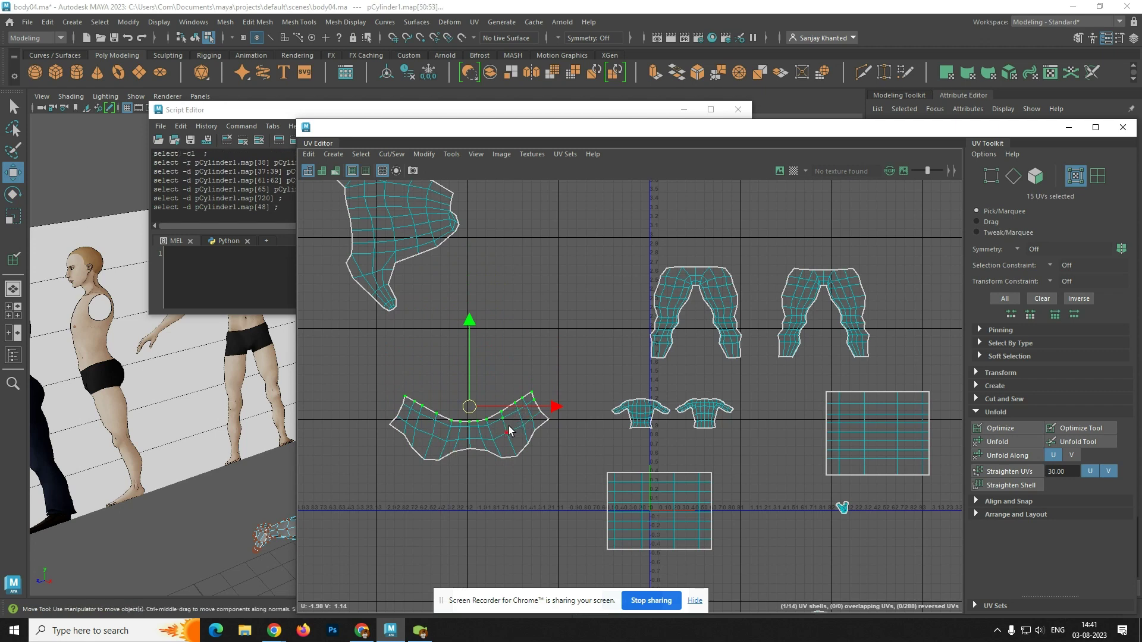
pyautogui.keyDown('ctrl'); pyautogui.click(499, 420); pyautogui.keyUp('ctrl')
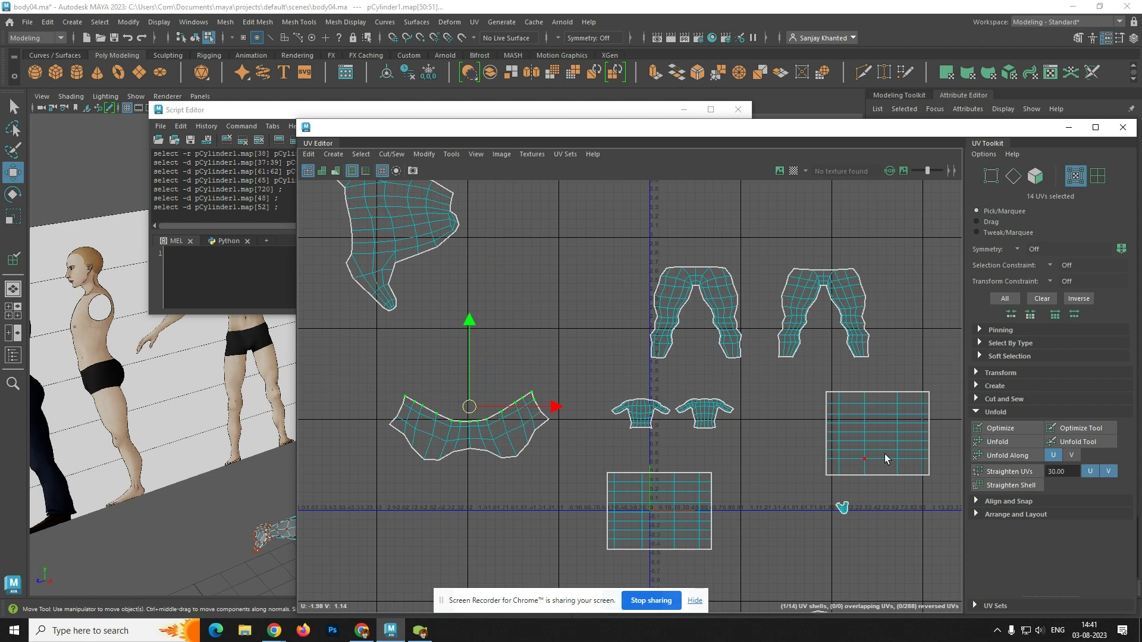
pyautogui.click(1009, 471)
pyautogui.moveTo(469, 321); pyautogui.dragTo(467, 309)
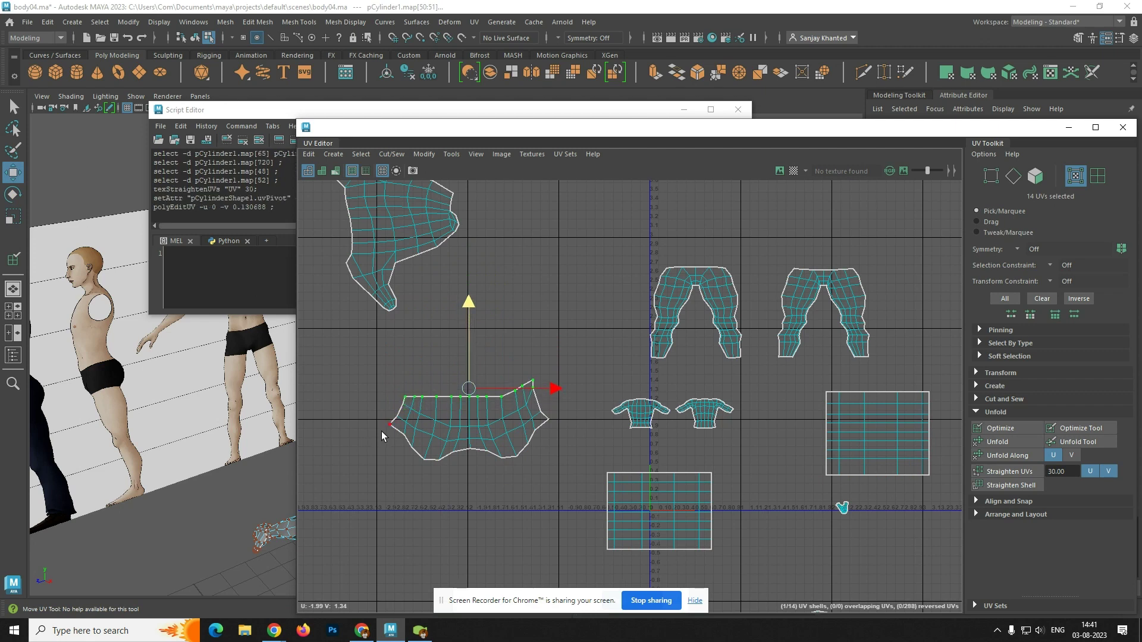
# - Select the shell's lower border UVs without the inner ones and apply Straighten UVs at 30.00 along U and V
pyautogui.moveTo(381, 426); pyautogui.dragTo(552, 478)
pyautogui.keyDown('shift'); pyautogui.click(533, 419); pyautogui.keyUp('shift')
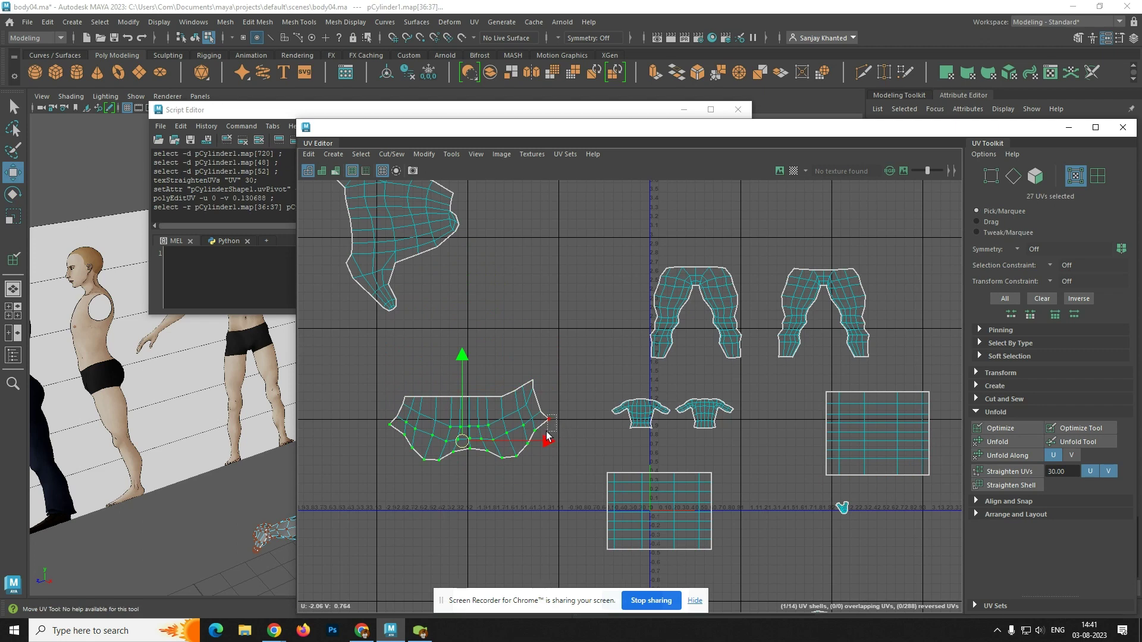
pyautogui.moveTo(530, 416); pyautogui.dragTo(433, 457)
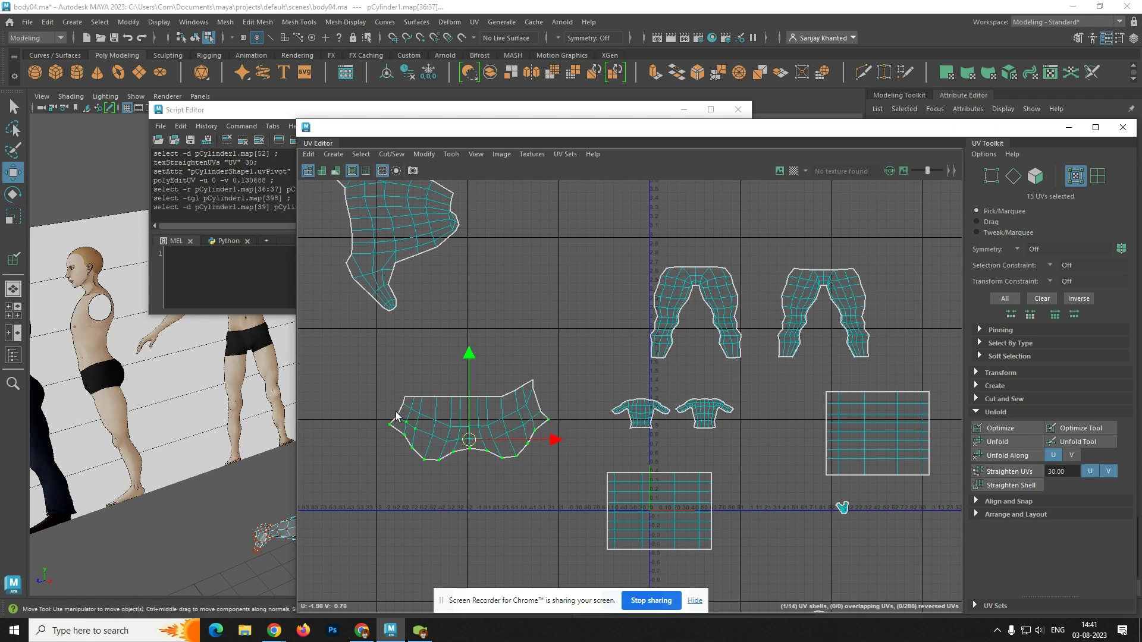
pyautogui.keyDown('ctrl'); pyautogui.moveTo(405, 420); pyautogui.dragTo(427, 439); pyautogui.keyUp('ctrl')
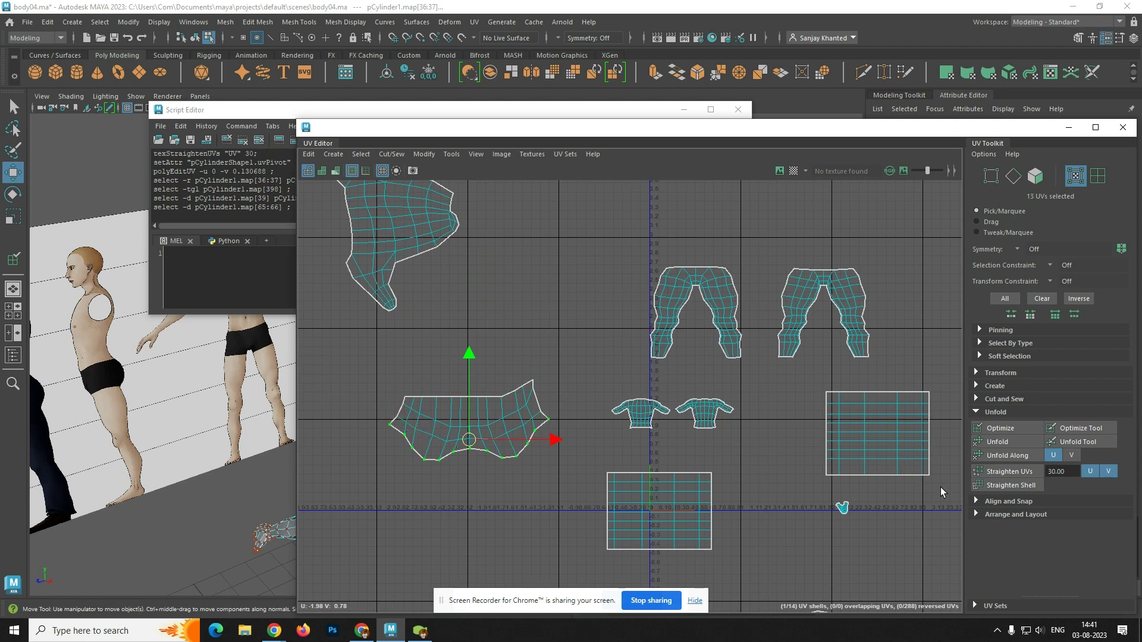
pyautogui.click(1008, 472)
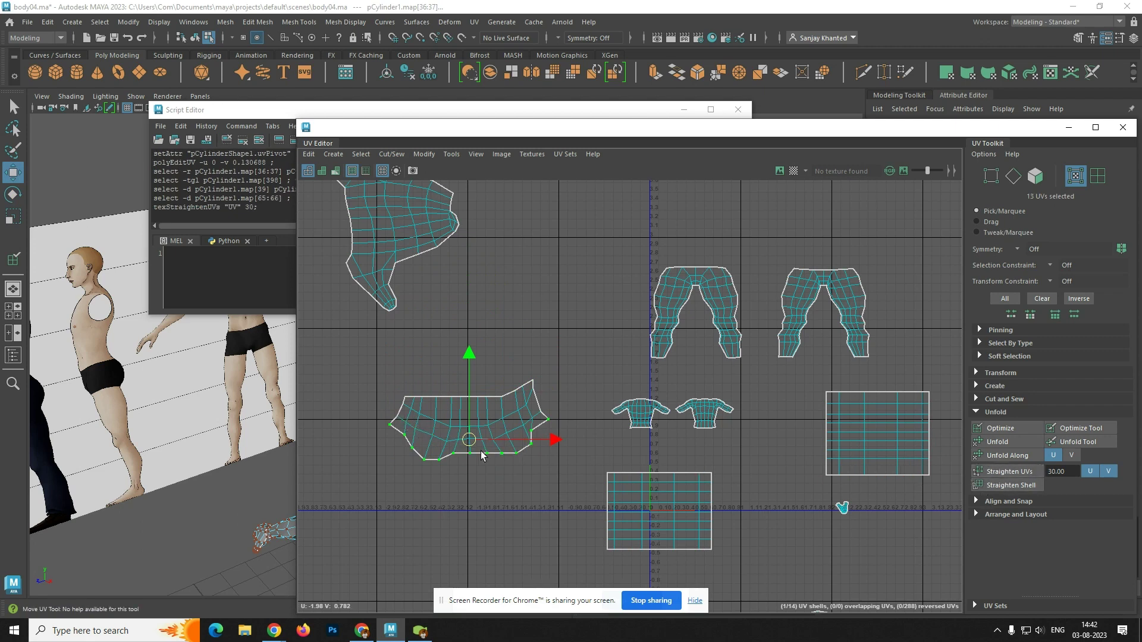
# - Try Straighten Shell on the lower border UVs, then undo it and clear the selection
pyautogui.click(1019, 486)
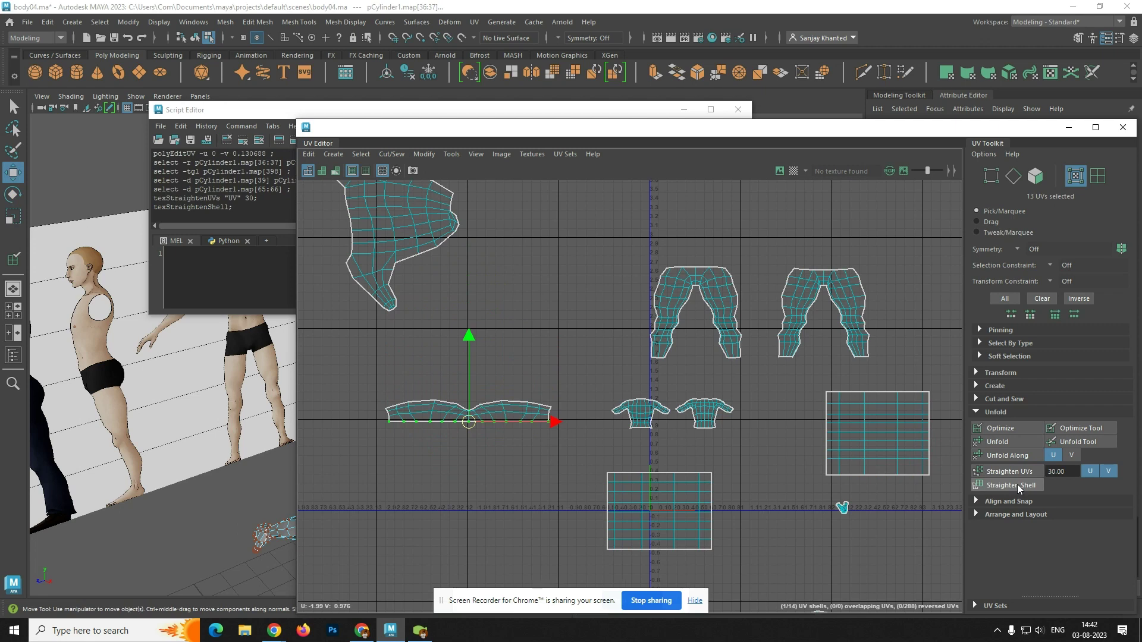
pyautogui.scroll(2, 490, 464)
pyautogui.hotkey('ctrl', 'z')
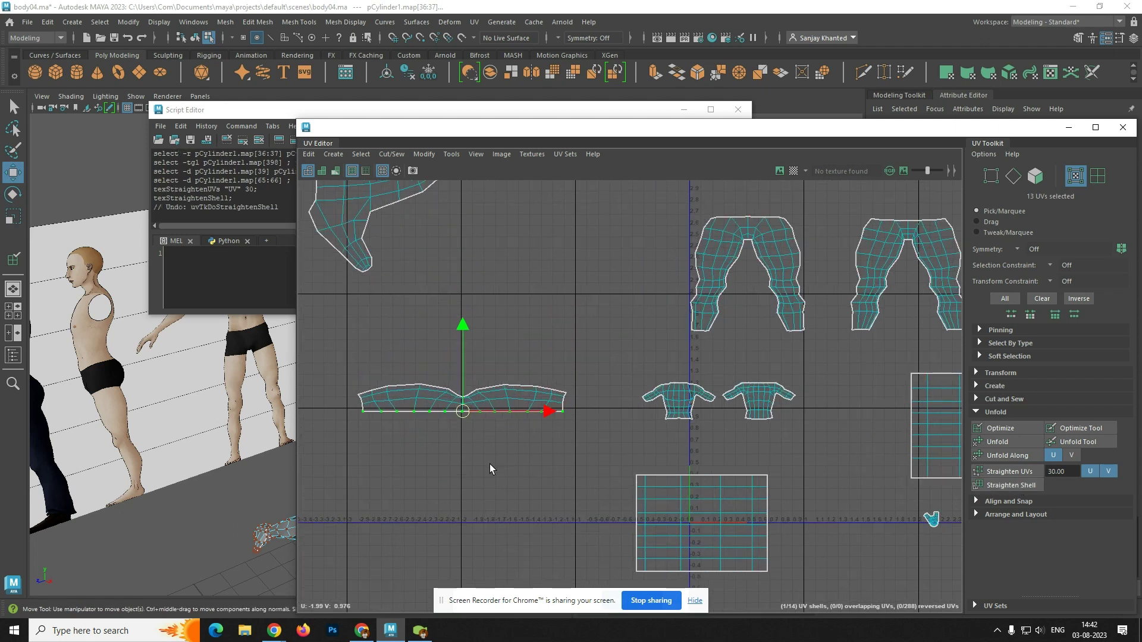
pyautogui.click(513, 479)
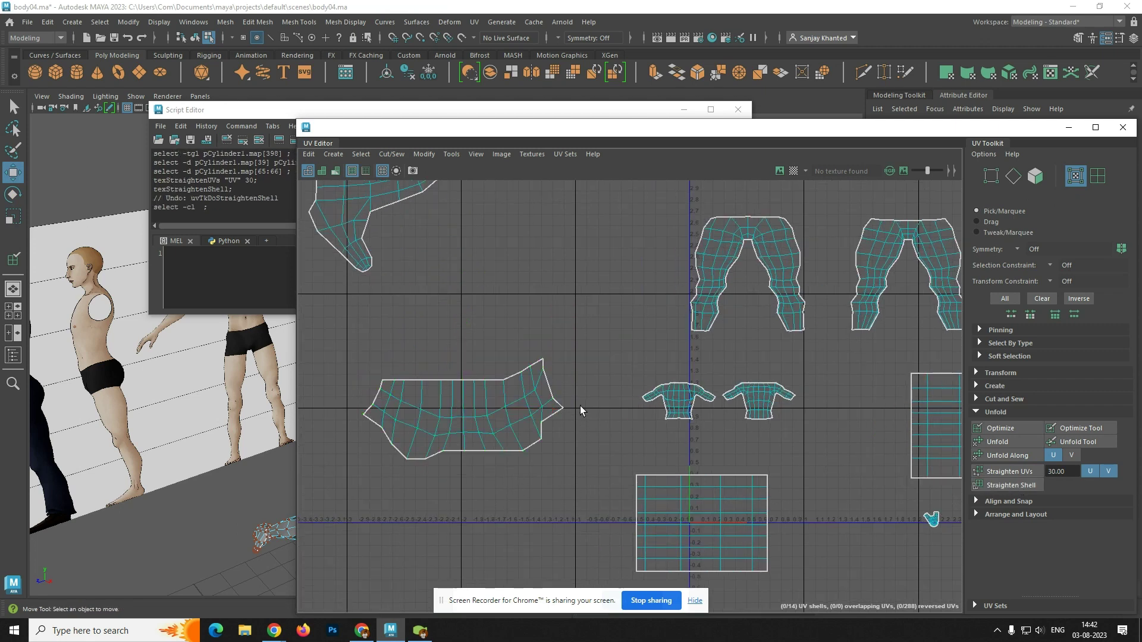
# - Move the UV below the shell's right tip about 0.10 units right and 0.17 units down
pyautogui.click(542, 423)
pyautogui.moveTo(544, 424); pyautogui.dragTo(557, 444)
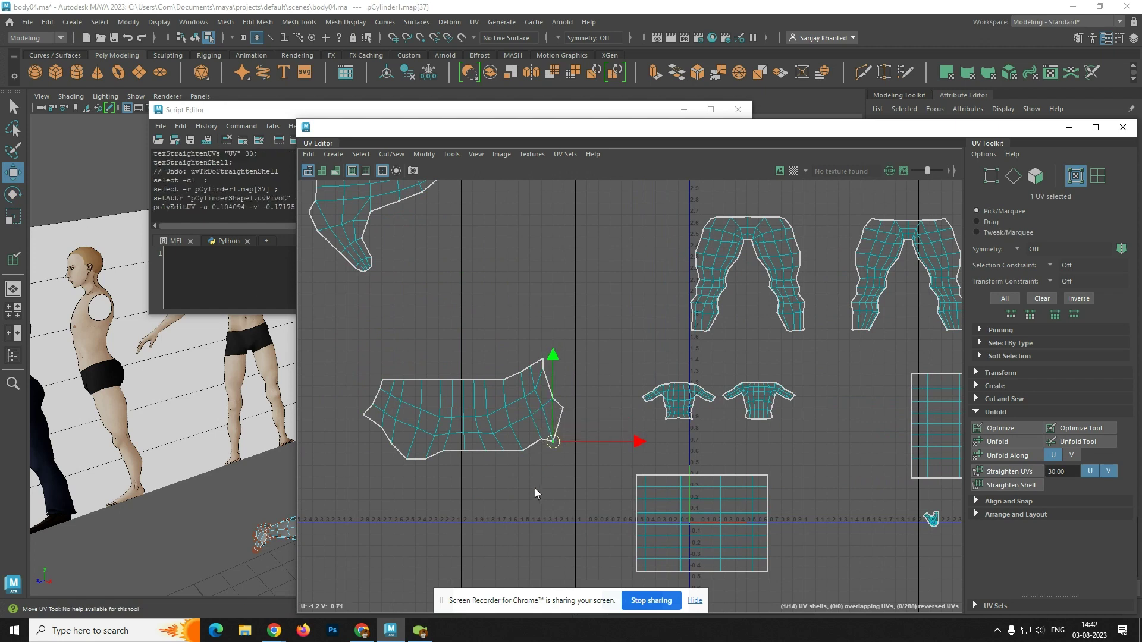
pyautogui.click(534, 488)
# - Select only the curved shell's lower border UVs, flatten them into a straight line in V, and lower them about 0.20 units
pyautogui.moveTo(352, 410); pyautogui.dragTo(601, 498)
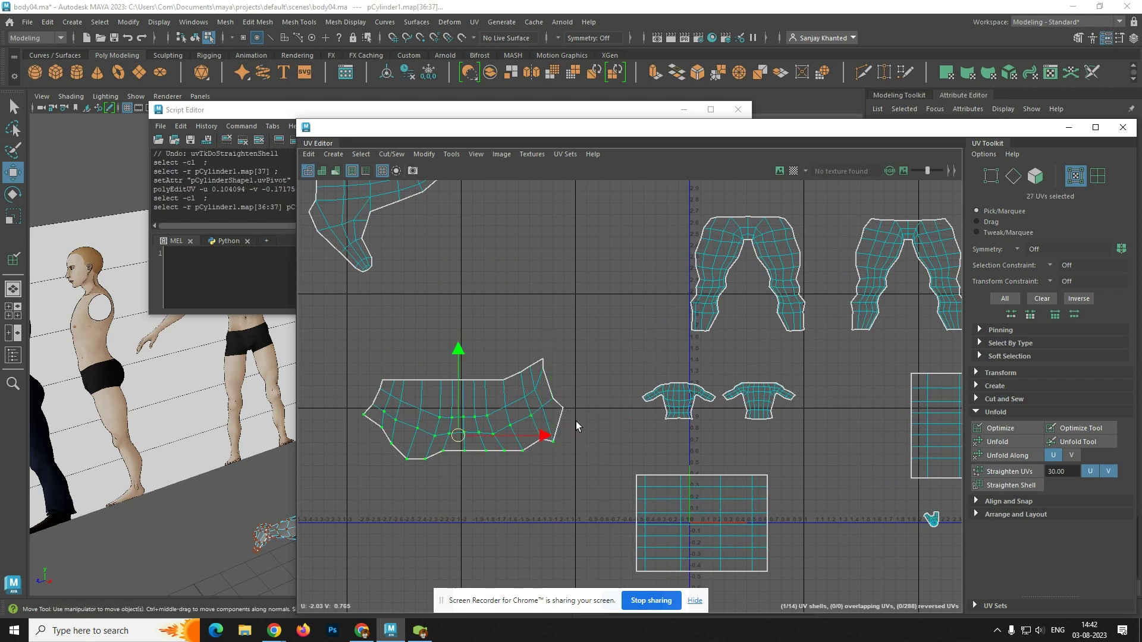
pyautogui.keyDown('shift'); pyautogui.click(431, 425); pyautogui.keyUp('shift')
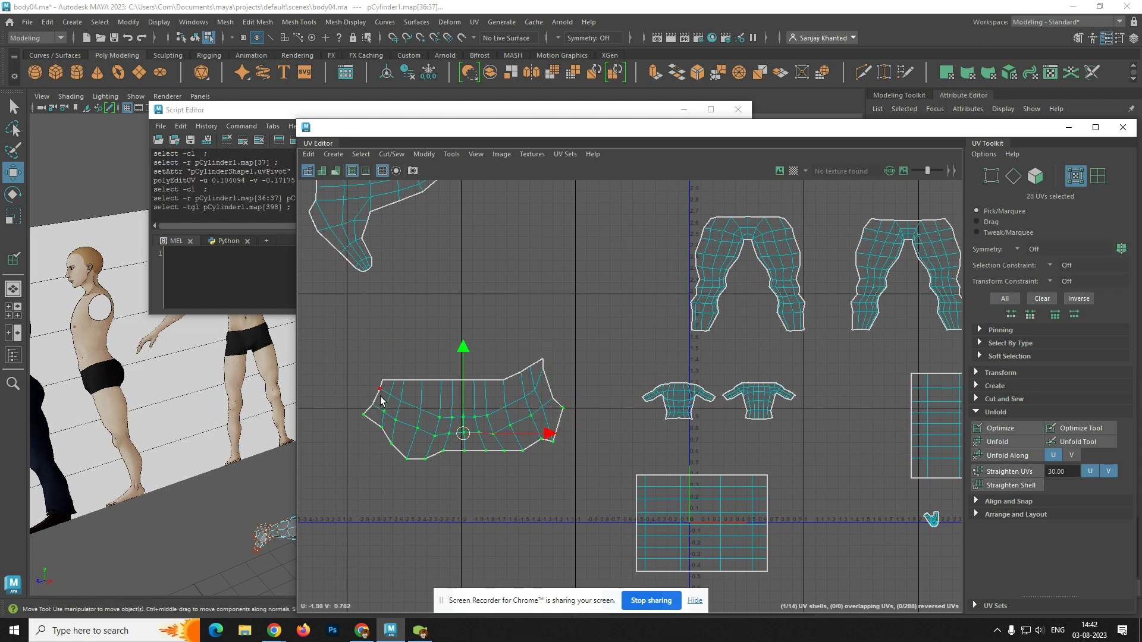
pyautogui.keyDown('ctrl'); pyautogui.moveTo(382, 400); pyautogui.dragTo(526, 439); pyautogui.keyUp('ctrl')
pyautogui.keyDown('ctrl'); pyautogui.click(531, 416); pyautogui.keyUp('ctrl')
pyautogui.press('e')
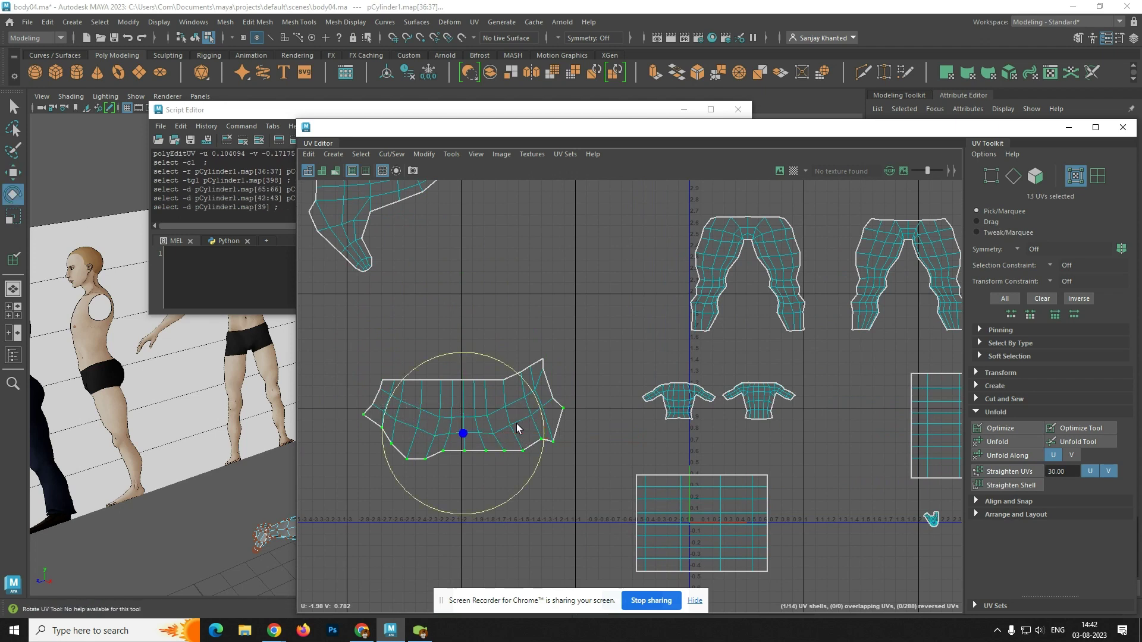
pyautogui.press('r')
pyautogui.moveTo(467, 357); pyautogui.dragTo(463, 430)
pyautogui.press('w')
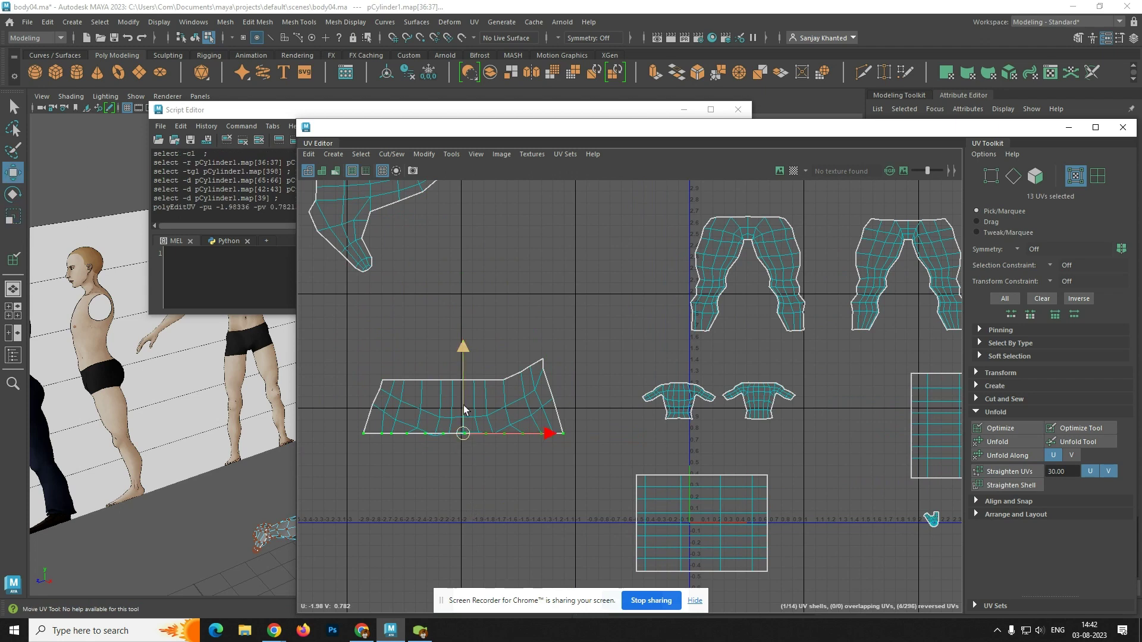
pyautogui.moveTo(461, 356); pyautogui.dragTo(462, 378)
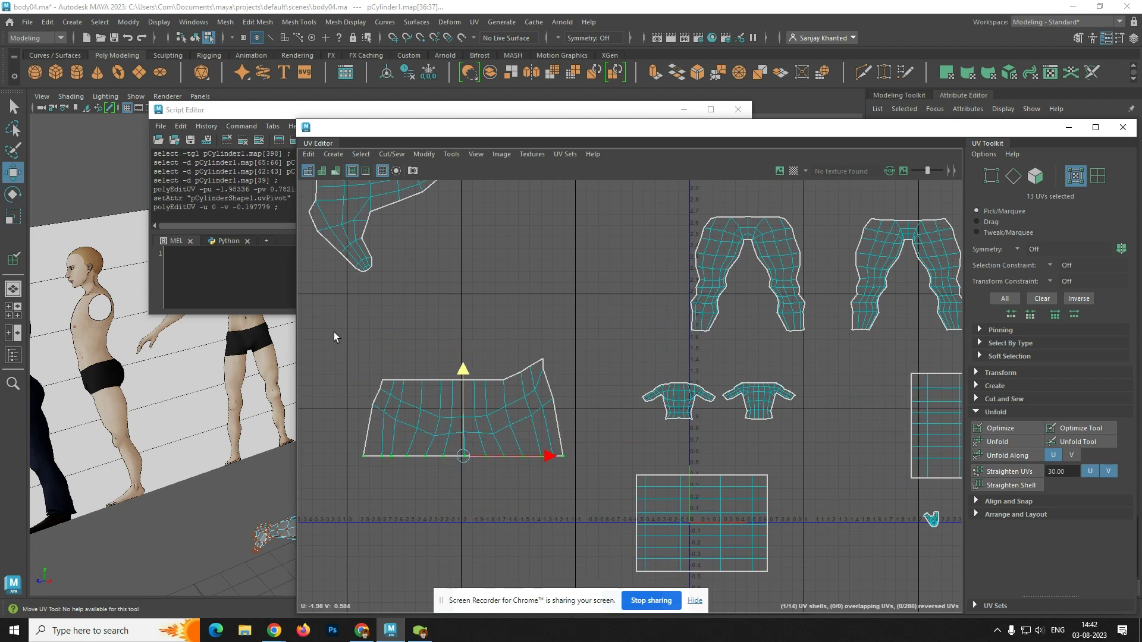
# - Select the same shell's upper border UVs without the side one and scale them flat along V into a horizontal line
pyautogui.moveTo(344, 334); pyautogui.dragTo(565, 385)
pyautogui.keyDown('ctrl'); pyautogui.click(562, 395); pyautogui.keyUp('ctrl')
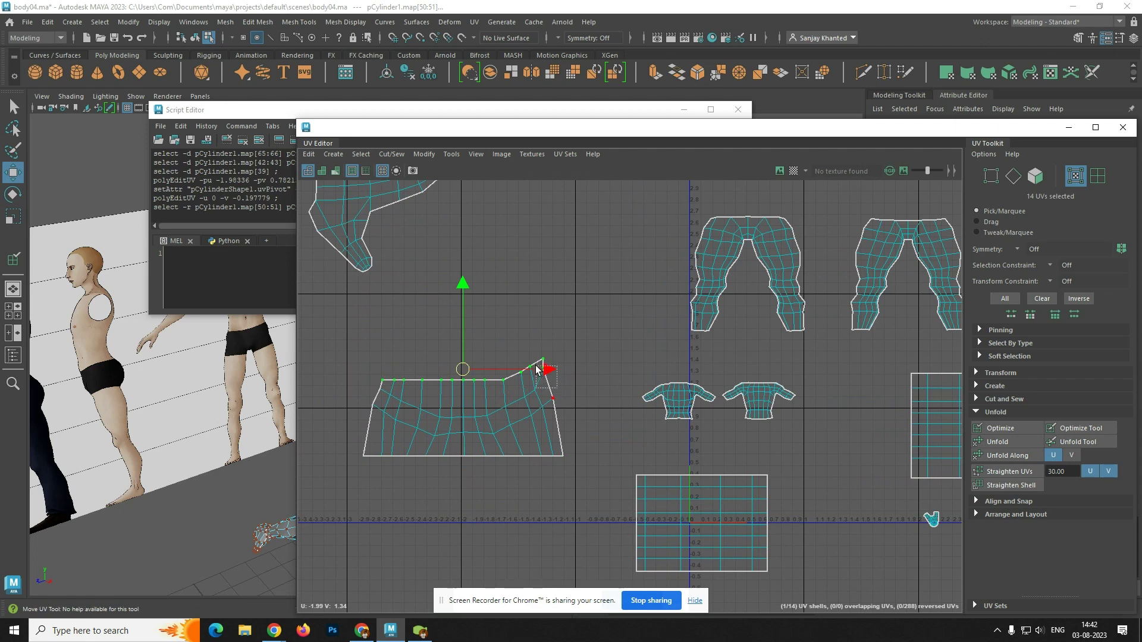
pyautogui.press('r')
pyautogui.moveTo(465, 290); pyautogui.dragTo(483, 489)
pyautogui.press('w')
pyautogui.click(344, 398)
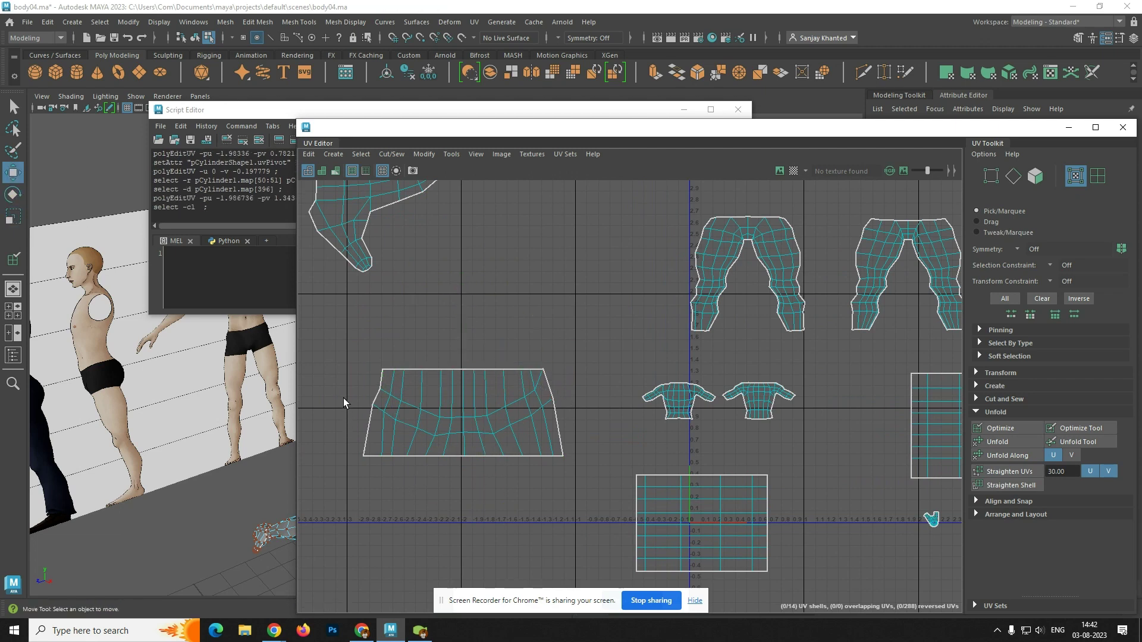
# - Select all UVs of the shell, apply Straighten Shell and Straighten UVs at 30.00 along U and V, and clear the selection
pyautogui.moveTo(339, 317); pyautogui.dragTo(624, 495)
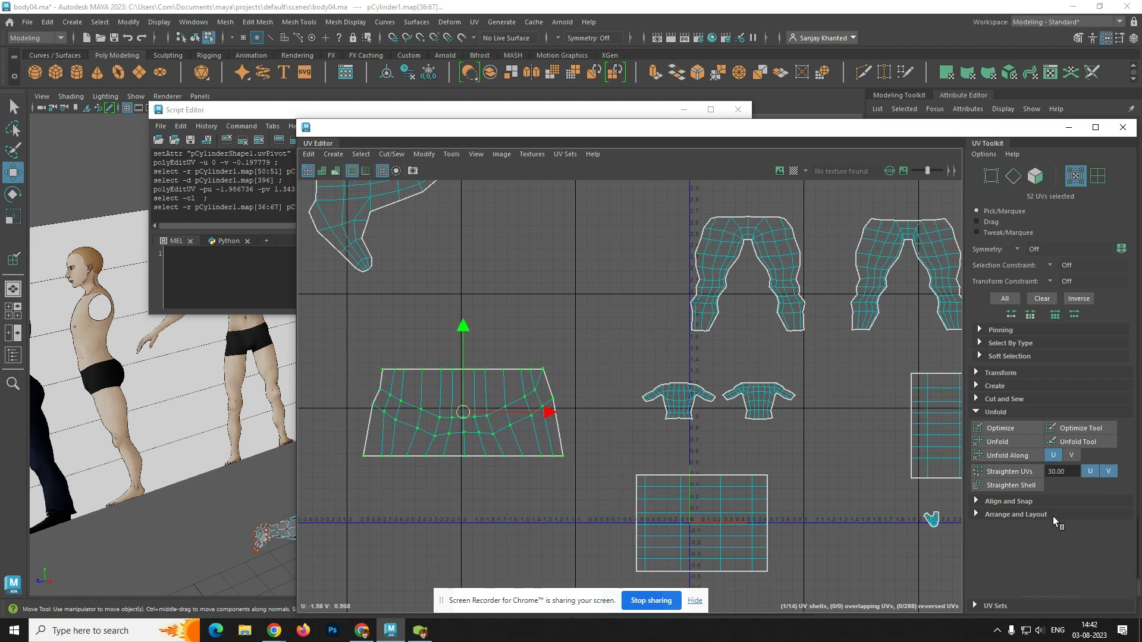
pyautogui.click(1018, 485)
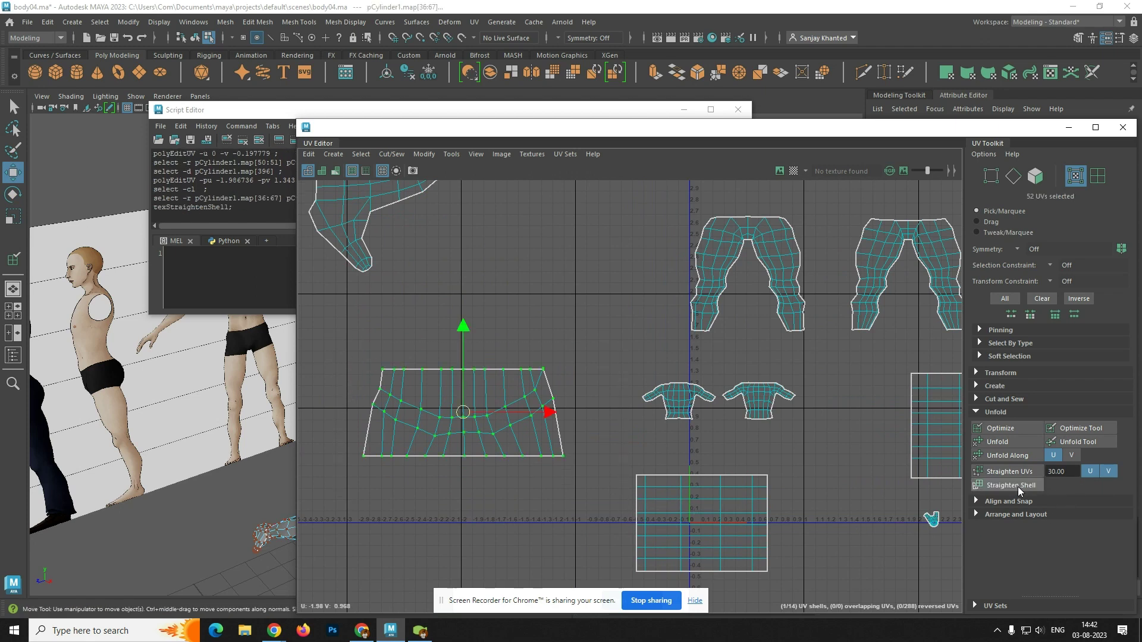
pyautogui.click(1000, 471)
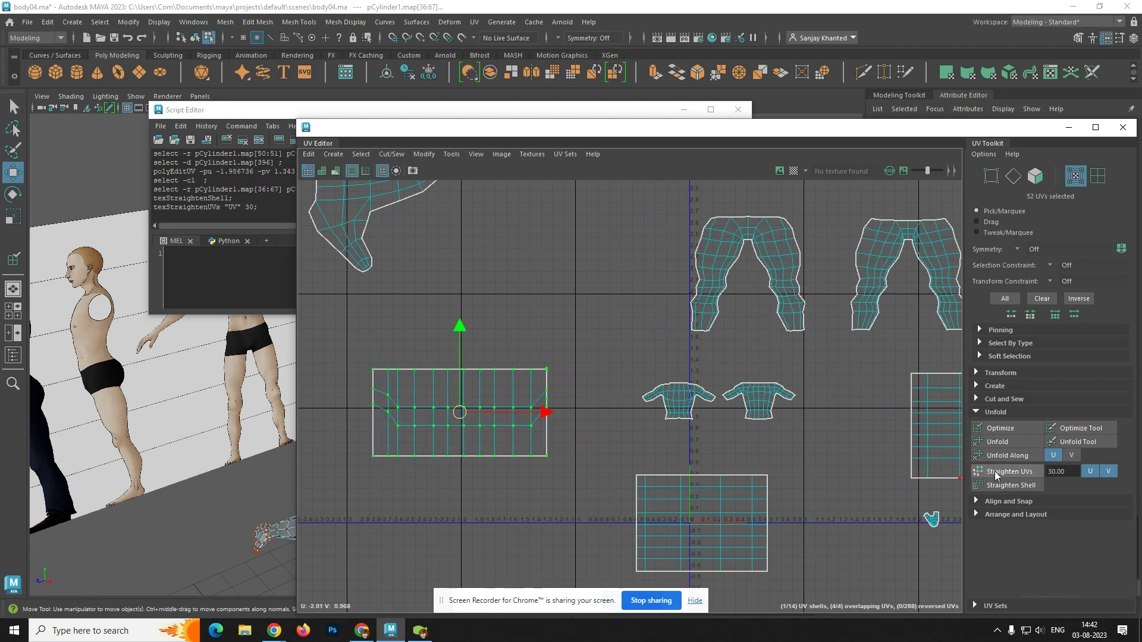
pyautogui.click(456, 477)
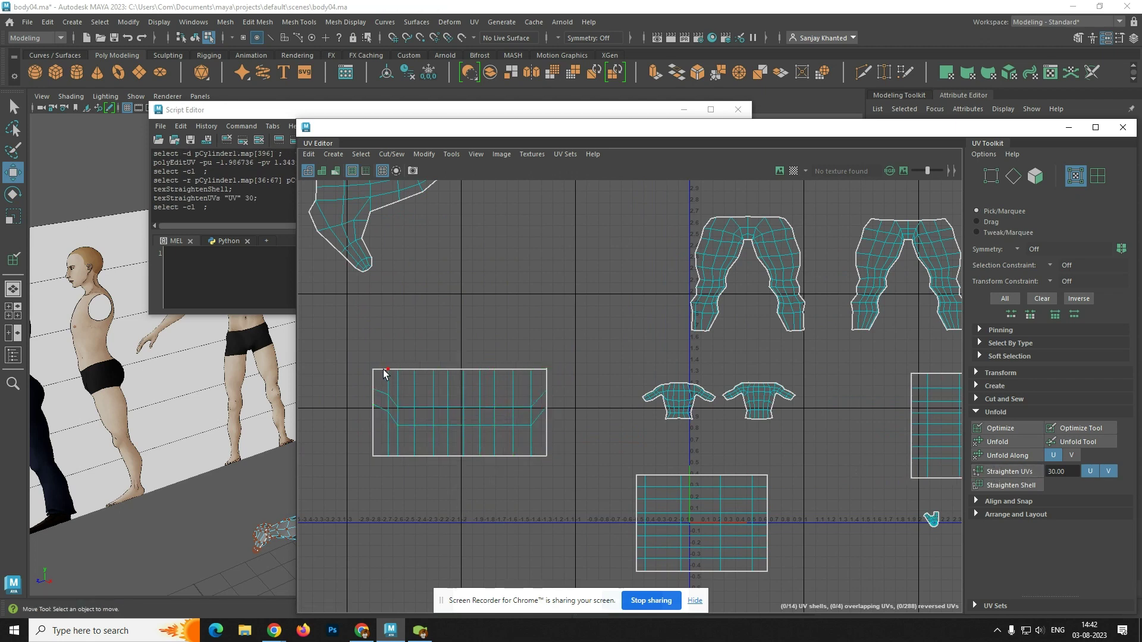
# - Select the shell's upper inner edge loop, scale it flat along V, and move it down about 0.08 units
pyautogui.moveTo(426, 416); pyautogui.dragTo(418, 383, button='right')
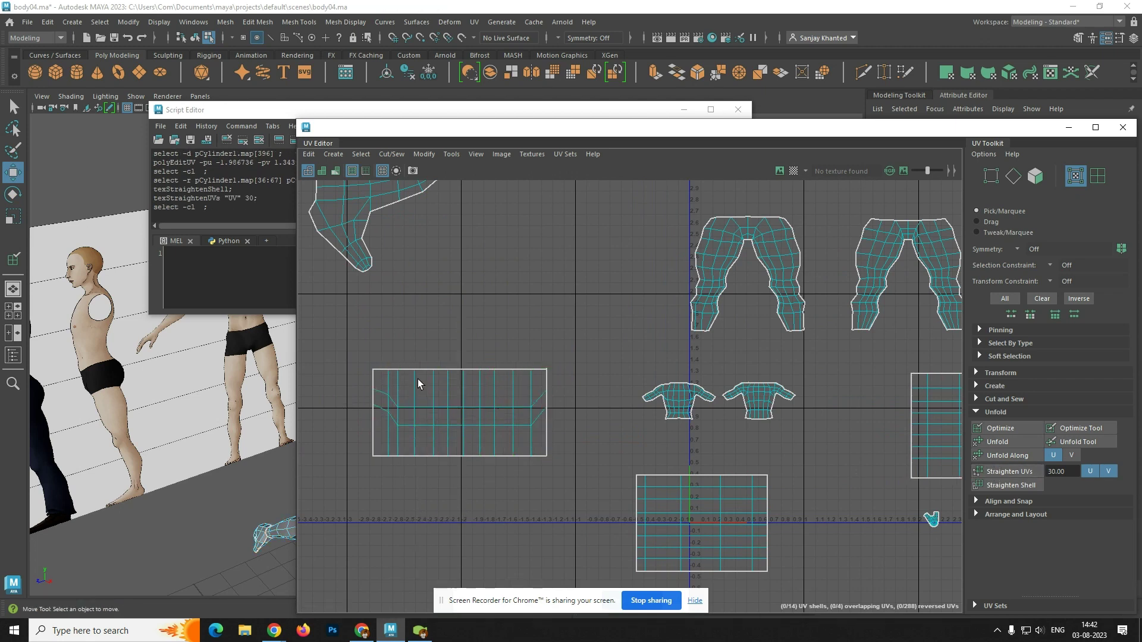
pyautogui.doubleClick(427, 408)
pyautogui.click(1027, 473)
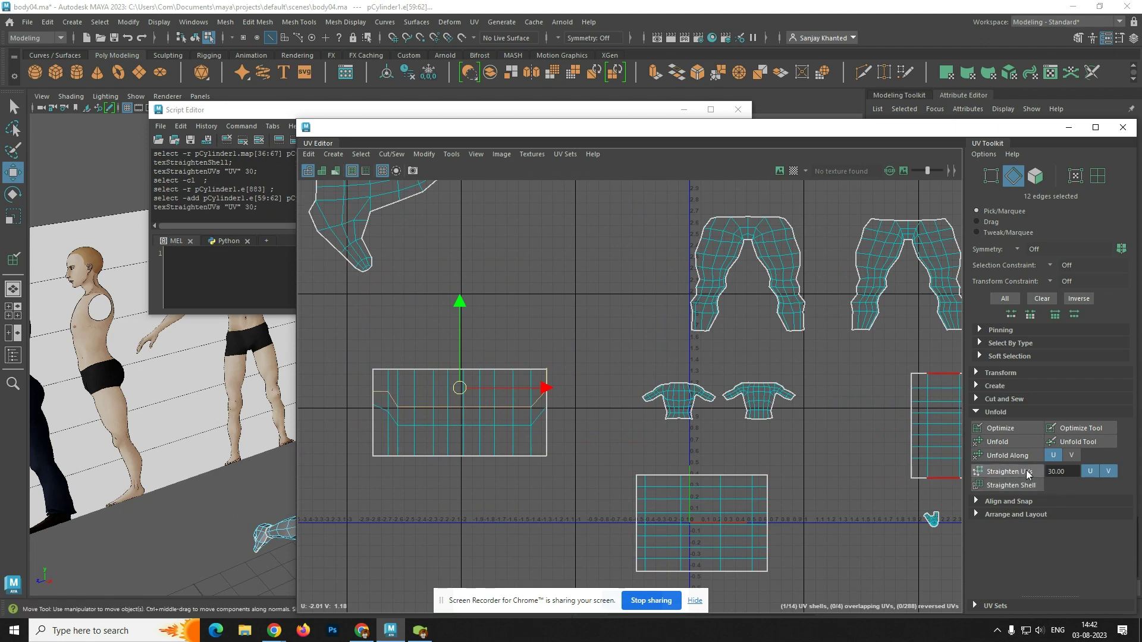
pyautogui.hotkey('ctrl', 'z')
pyautogui.press('e')
pyautogui.press('r')
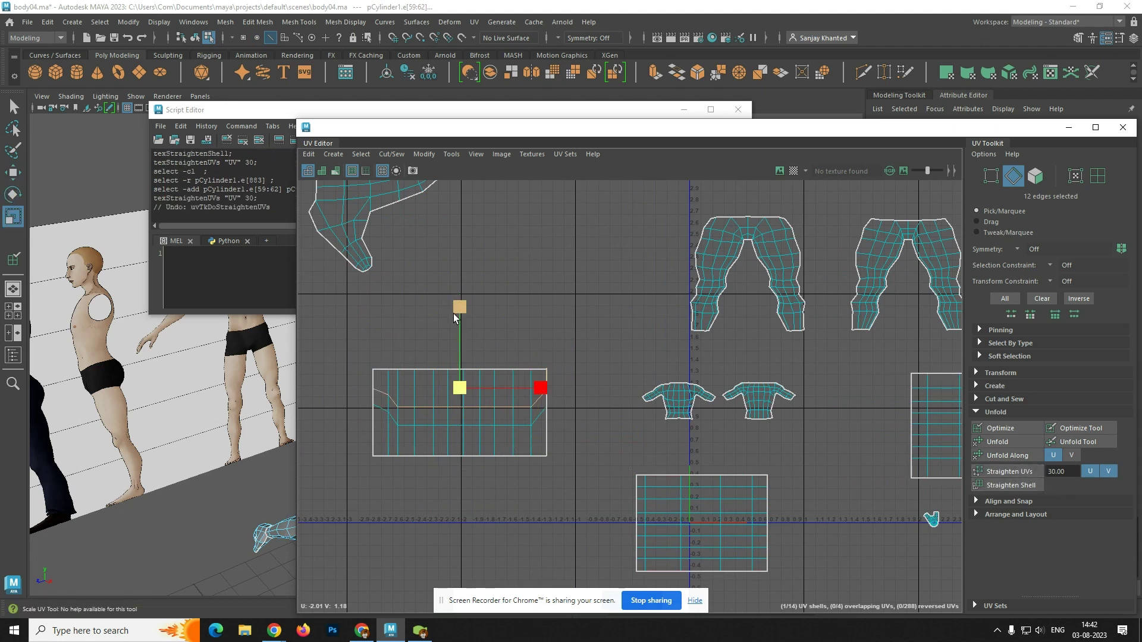
pyautogui.moveTo(477, 462); pyautogui.dragTo(491, 568)
pyautogui.press('w')
pyautogui.moveTo(458, 304); pyautogui.dragTo(459, 319)
# - Select the shell's lower inner edge loop, scale it flat along V, and move it down about 0.12 units
pyautogui.doubleClick(457, 424)
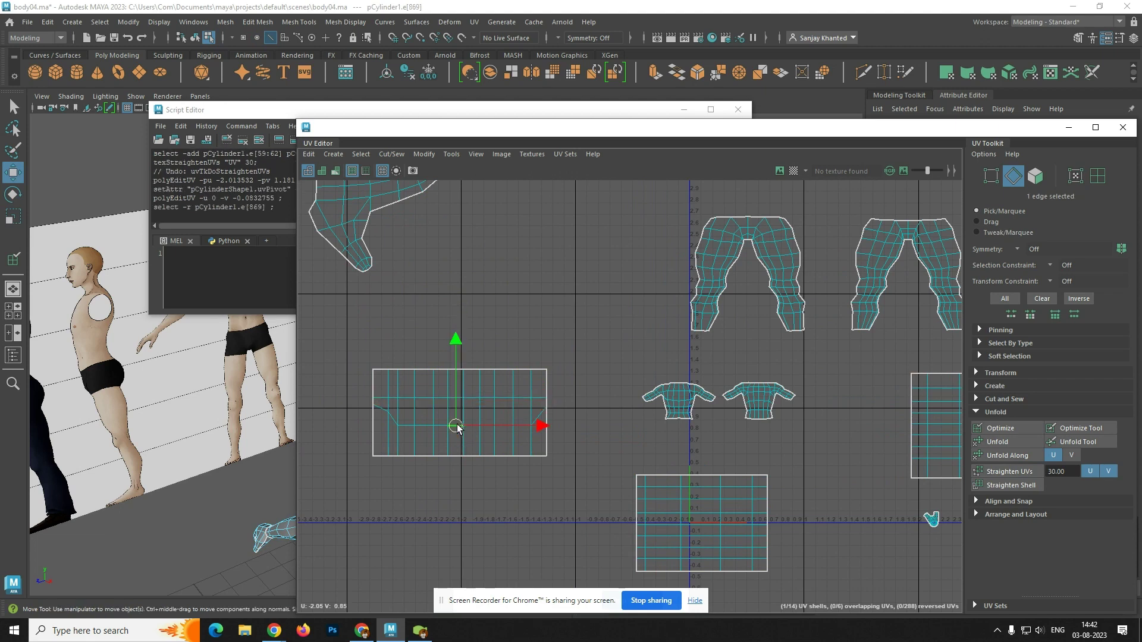
pyautogui.press('e')
pyautogui.press('r')
pyautogui.moveTo(456, 334); pyautogui.dragTo(465, 478)
pyautogui.press('w')
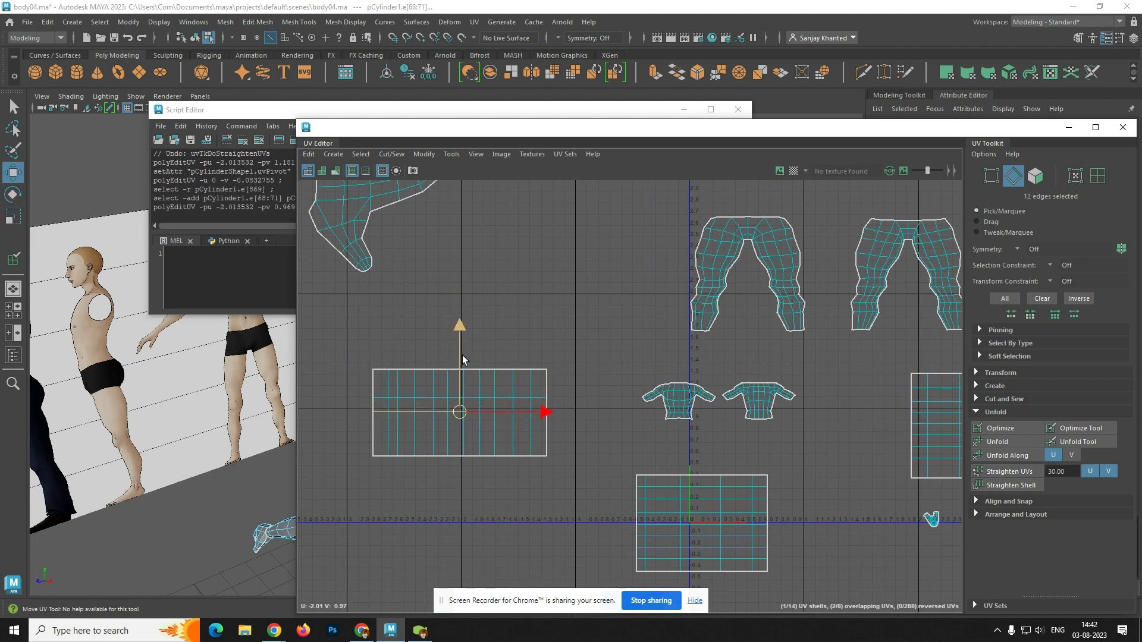
pyautogui.moveTo(462, 355); pyautogui.dragTo(461, 354)
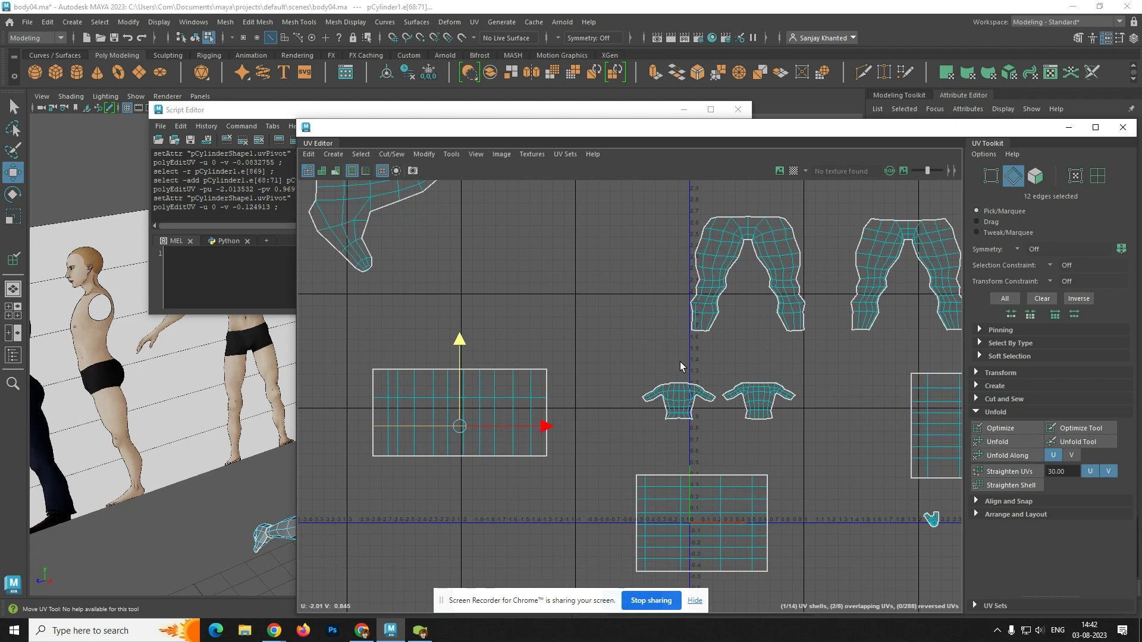
# - Select the left of the two trouser-shaped leg shells as a UV shell and unfold it
pyautogui.scroll(-4, 712, 367)
pyautogui.keyDown('alt'); pyautogui.moveTo(749, 347); pyautogui.dragTo(659, 304, button='middle'); pyautogui.keyUp('alt')
pyautogui.keyDown('alt'); pyautogui.moveTo(658, 263); pyautogui.dragTo(656, 303, button='middle'); pyautogui.keyUp('alt')
pyautogui.rightClick(654, 296)
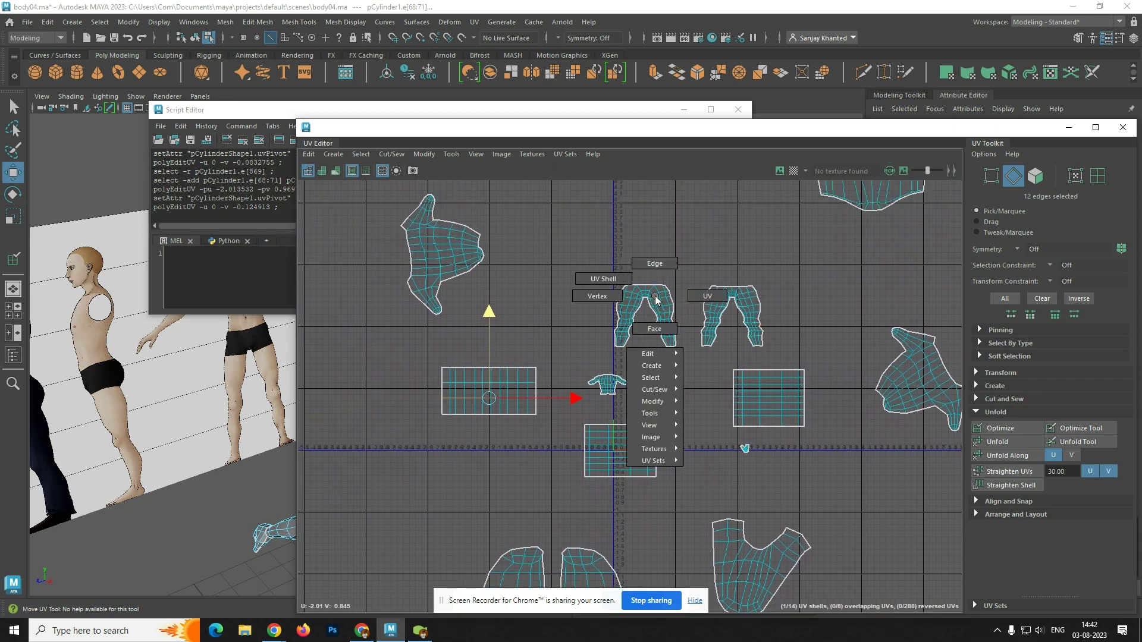
pyautogui.click(609, 281)
pyautogui.click(647, 301)
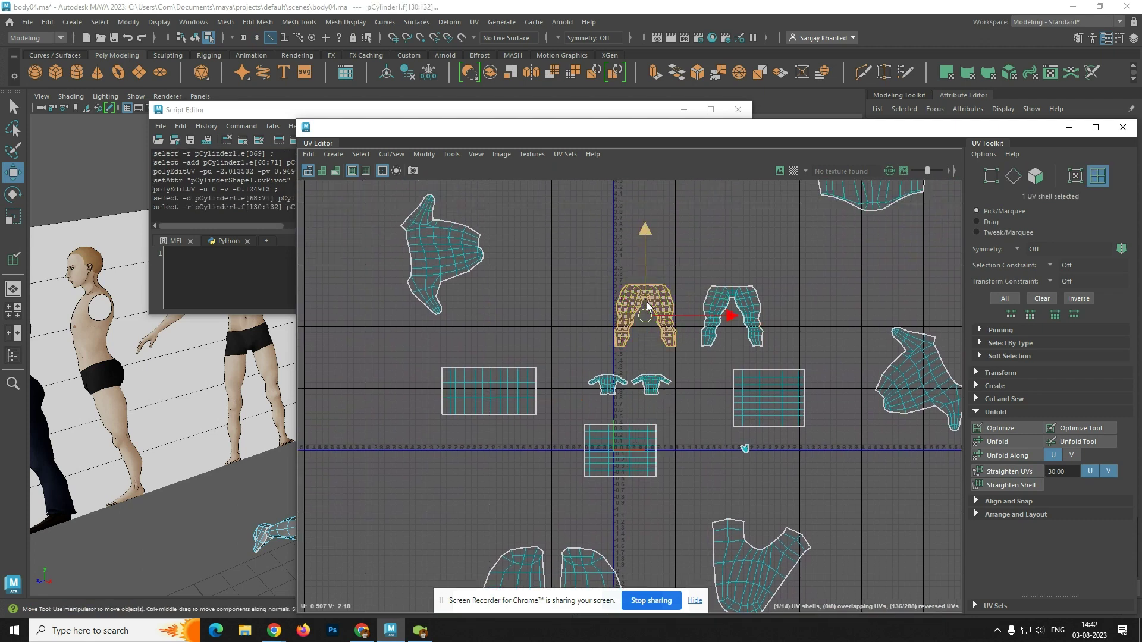
pyautogui.keyDown('shift'); pyautogui.rightClick(650, 302); pyautogui.keyUp('shift')
pyautogui.click(597, 299)
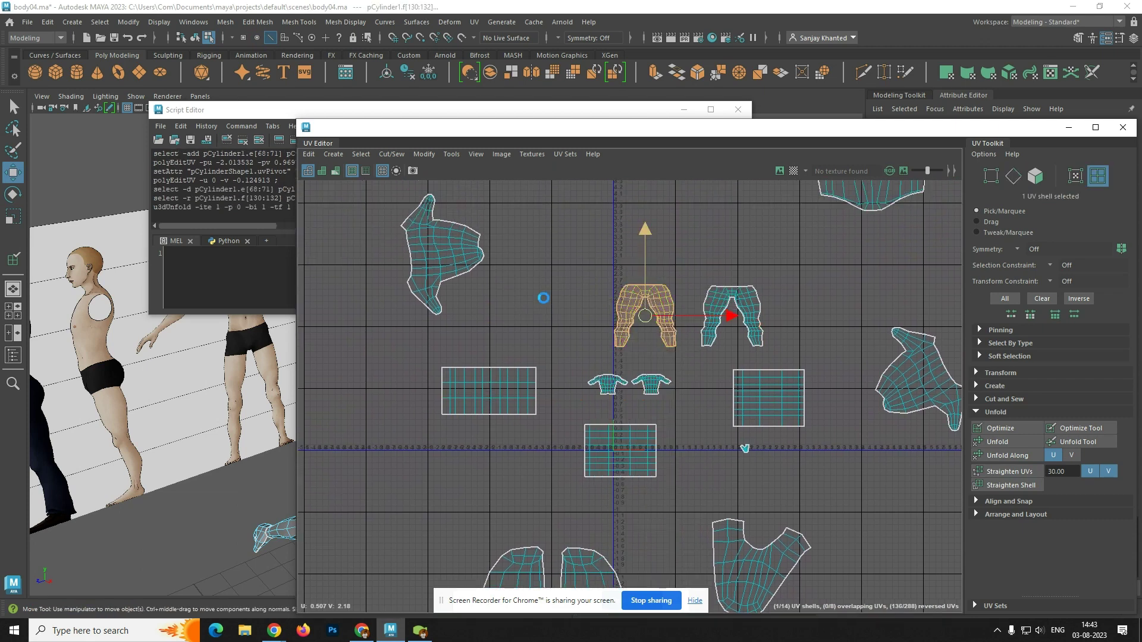
pyautogui.click(708, 253)
# - Unfold the second trouser-shaped leg shell on the right and clear the selection
pyautogui.click(732, 300)
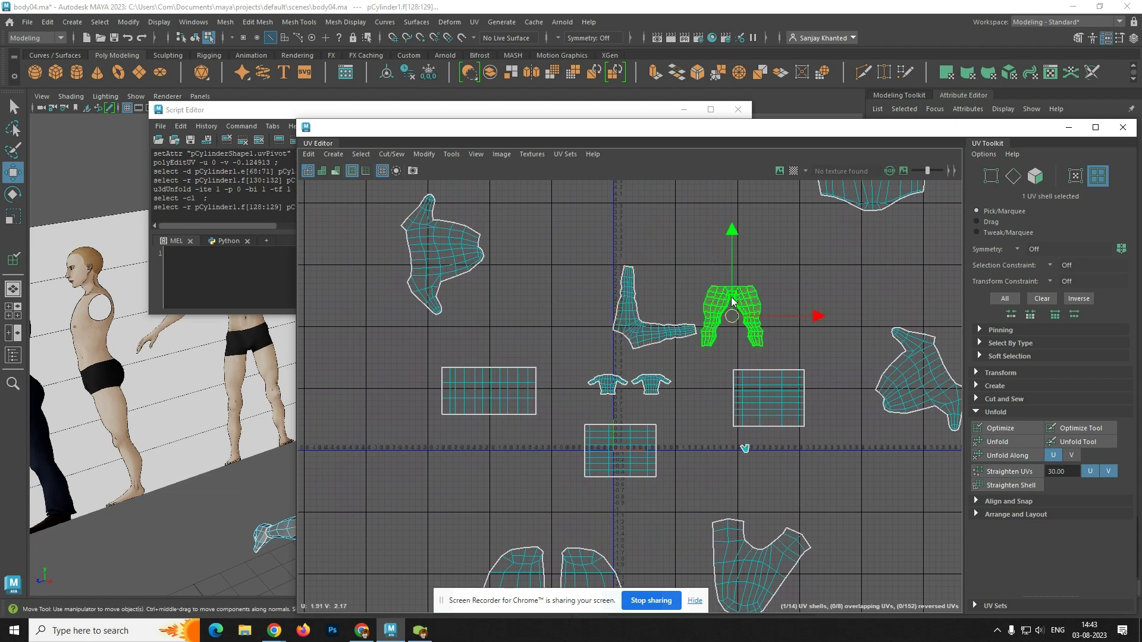
pyautogui.keyDown('shift'); pyautogui.rightClick(732, 302); pyautogui.keyUp('shift')
pyautogui.moveTo(731, 300); pyautogui.dragTo(628, 308, button='right')
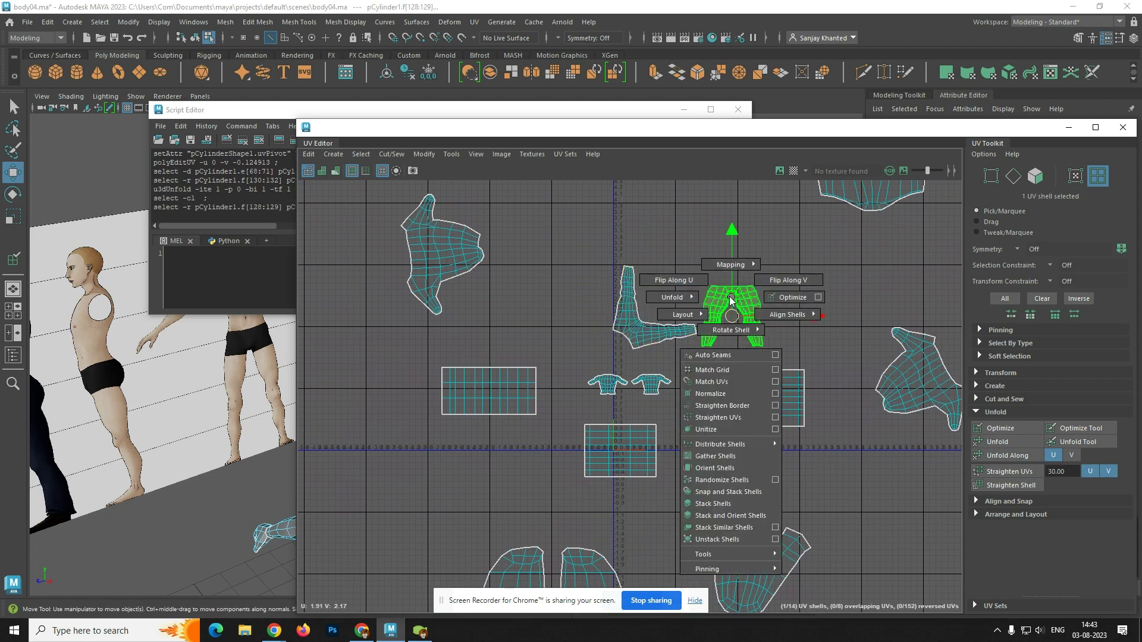
pyautogui.moveTo(732, 300); pyautogui.dragTo(605, 294, button='right')
pyautogui.click(708, 265)
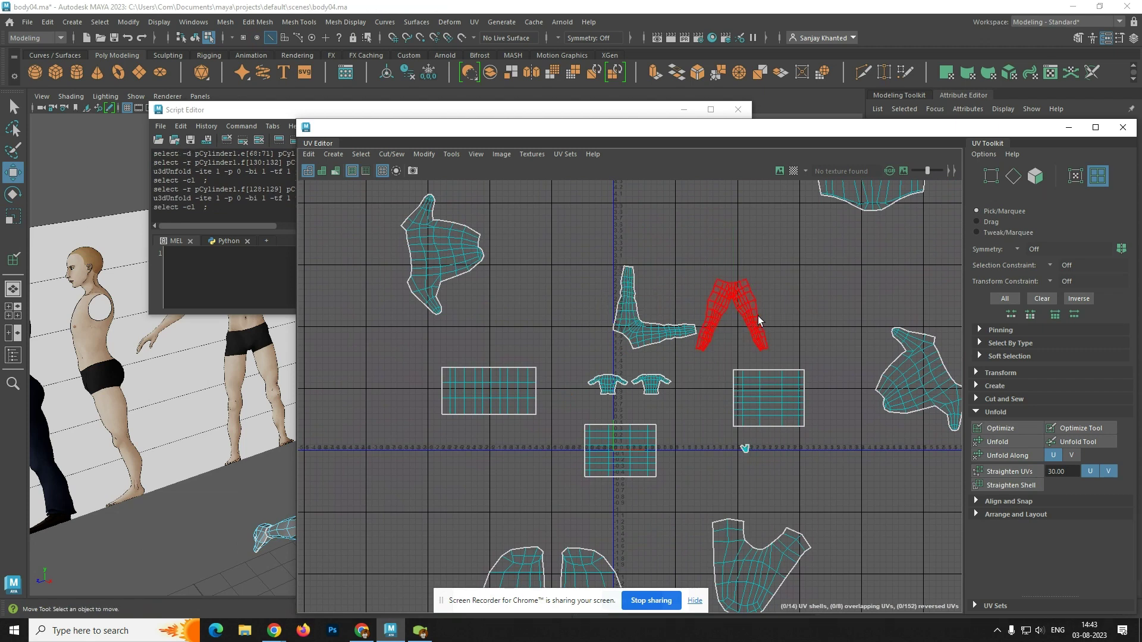
# - Unfold the small shell below the right-hand rectangular shell
pyautogui.scroll(3, 791, 298)
pyautogui.scroll(2, 786, 305)
pyautogui.scroll(-5, 786, 305)
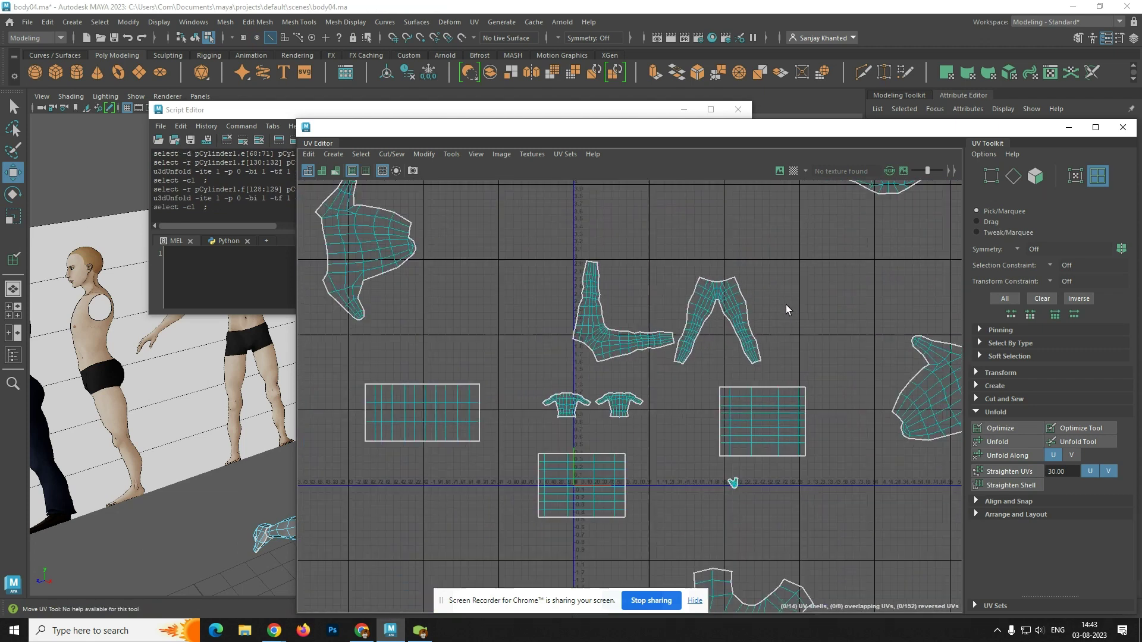
pyautogui.scroll(4, 620, 419)
pyautogui.keyDown('alt'); pyautogui.moveTo(688, 471); pyautogui.dragTo(677, 311, button='middle'); pyautogui.keyUp('alt')
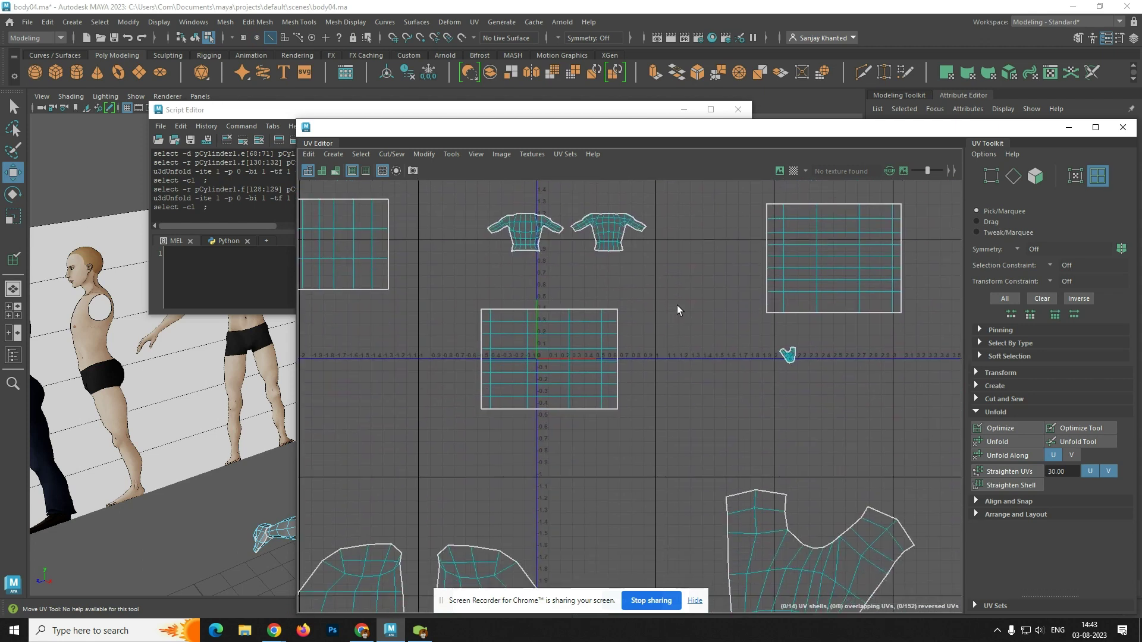
pyautogui.click(789, 360)
pyautogui.keyDown('shift'); pyautogui.moveTo(786, 360); pyautogui.dragTo(667, 336, button='right'); pyautogui.keyUp('shift')
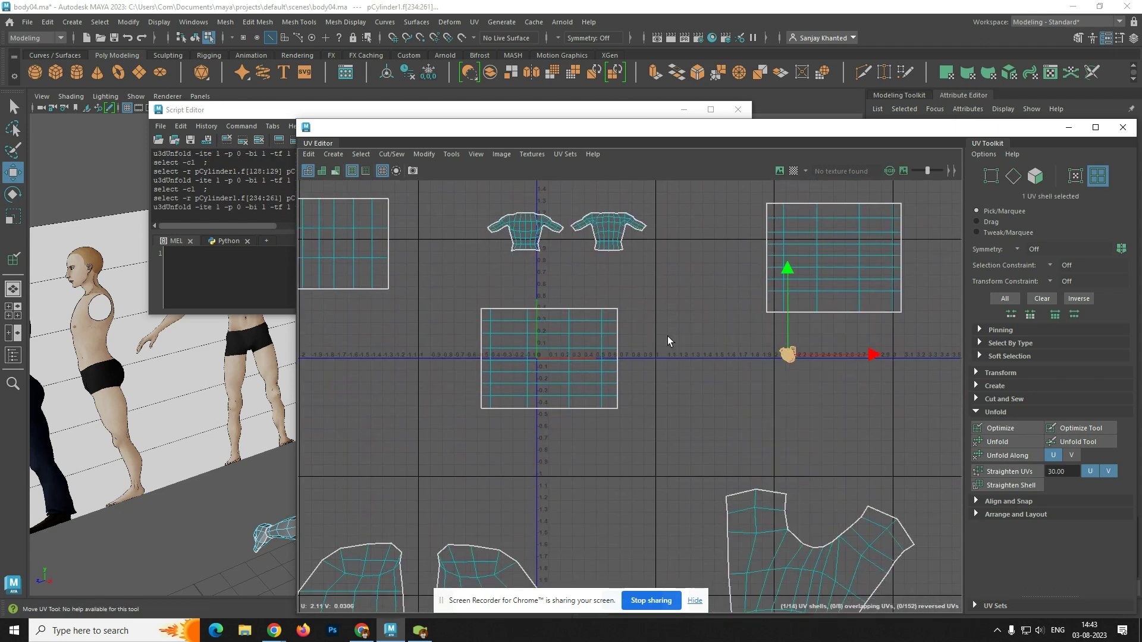
pyautogui.scroll(2, 810, 373)
pyautogui.scroll(1, 810, 373)
pyautogui.scroll(-6, 809, 375)
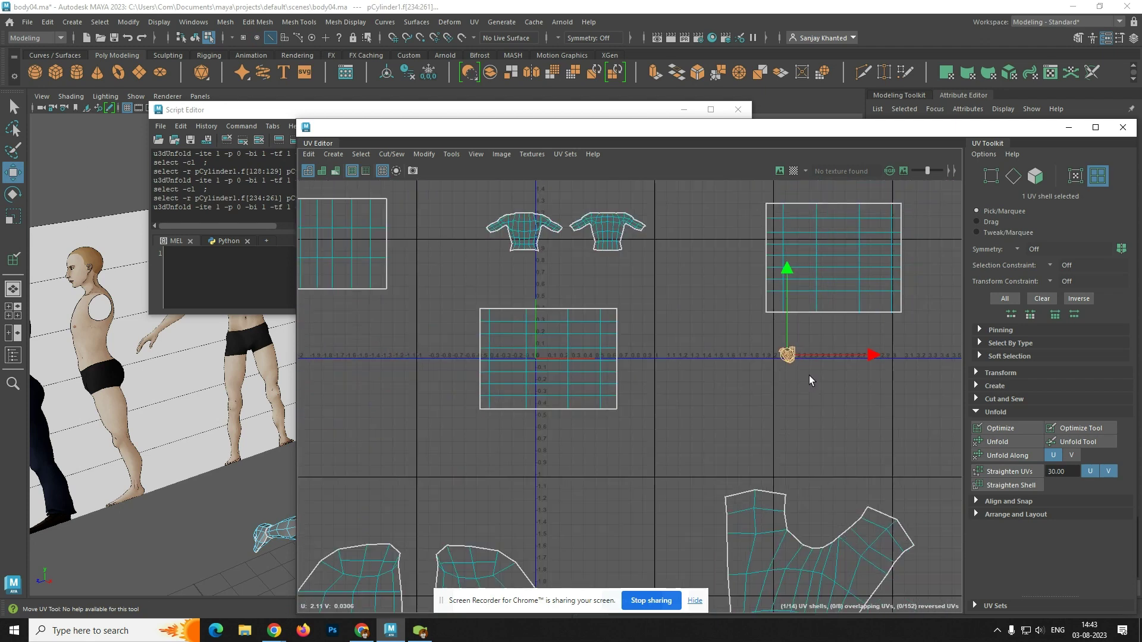
# - Flip the right shell of the dome-shaped pair along U and keep it selected
pyautogui.keyDown('alt'); pyautogui.moveTo(702, 459); pyautogui.dragTo(765, 353, button='middle'); pyautogui.keyUp('alt')
pyautogui.scroll(2, 712, 425)
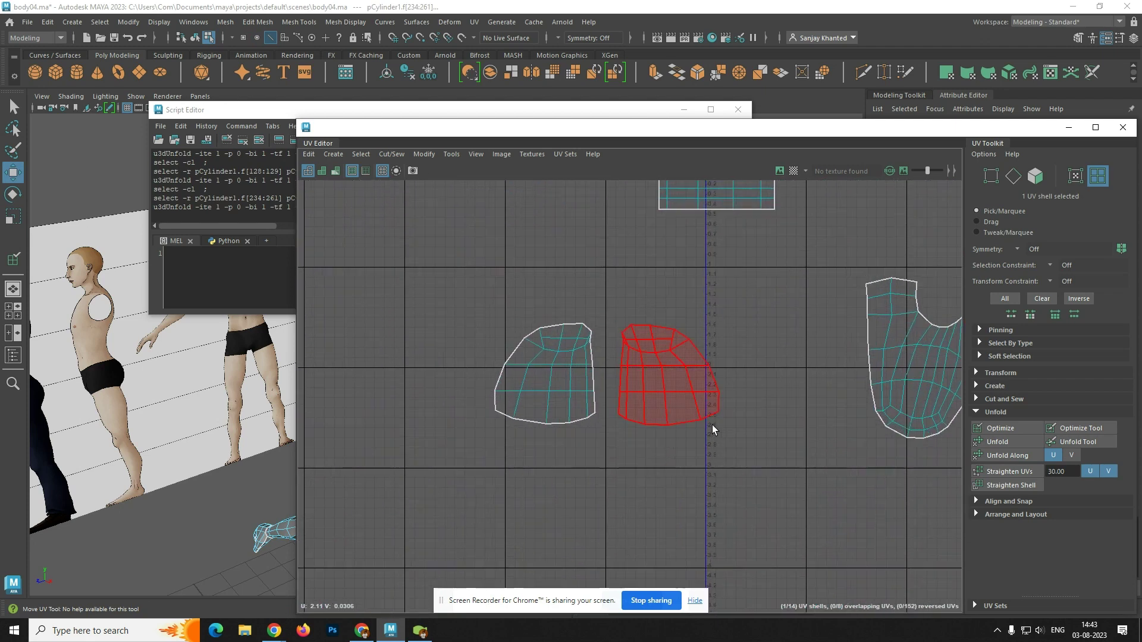
pyautogui.click(687, 386)
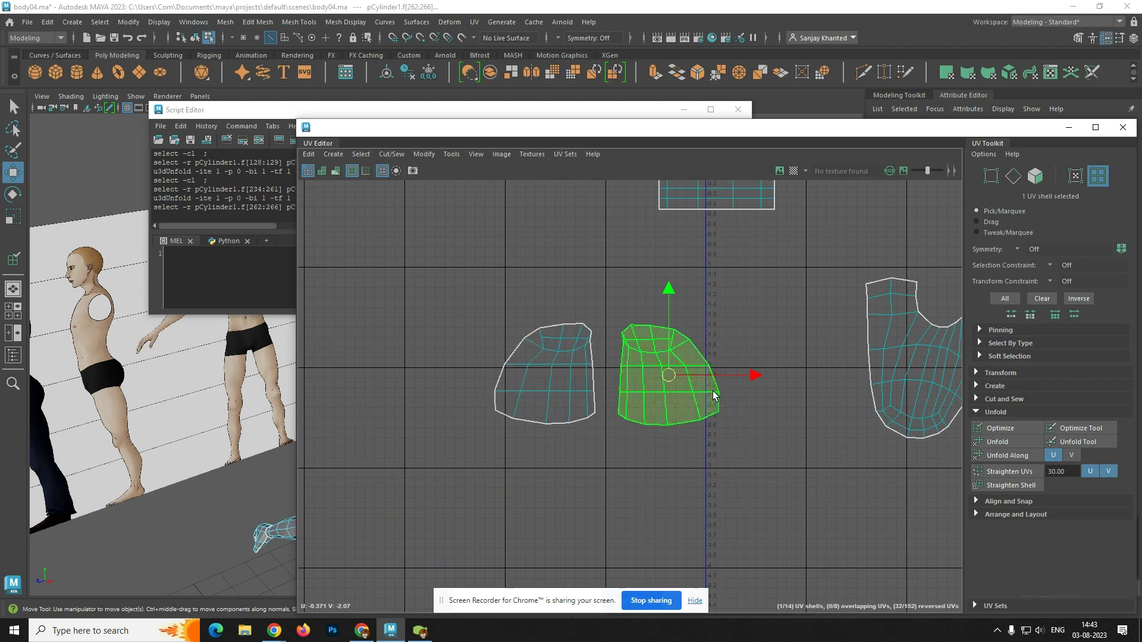
pyautogui.keyDown('shift'); pyautogui.moveTo(656, 335); pyautogui.dragTo(592, 319, button='right'); pyautogui.keyUp('shift')
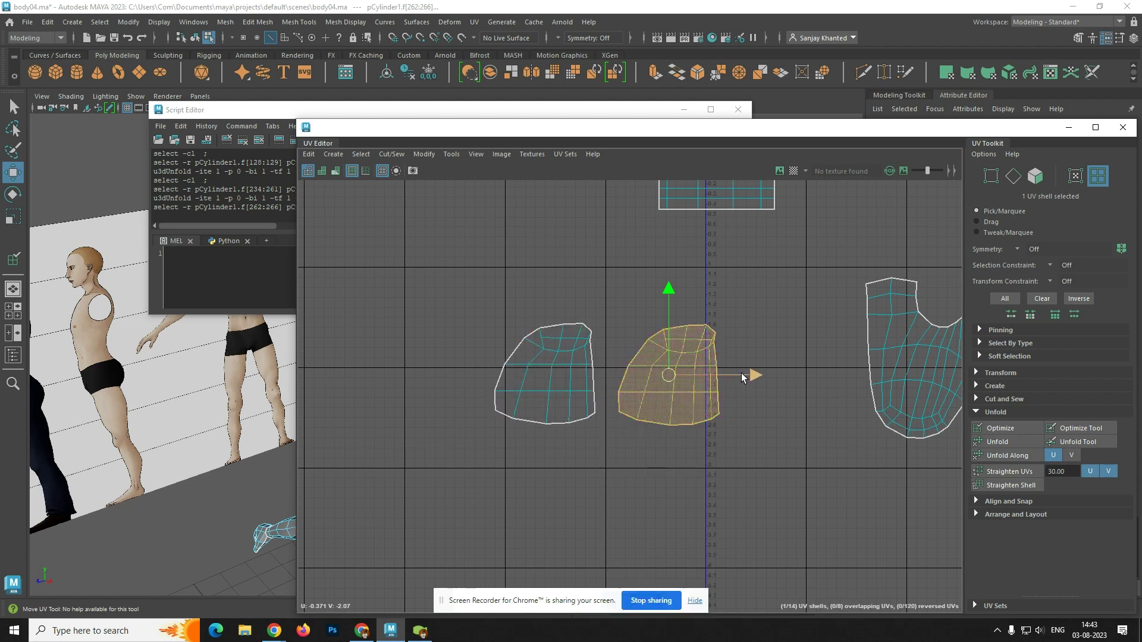
pyautogui.click(738, 426)
pyautogui.hotkey('ctrl', 'z')
# - Move the flipped shell about 1.23 units left and 0.013 units up so it overlaps its matching shell
pyautogui.moveTo(694, 386); pyautogui.dragTo(647, 373, button='right')
pyautogui.click(713, 386)
pyautogui.moveTo(751, 377); pyautogui.dragTo(630, 374)
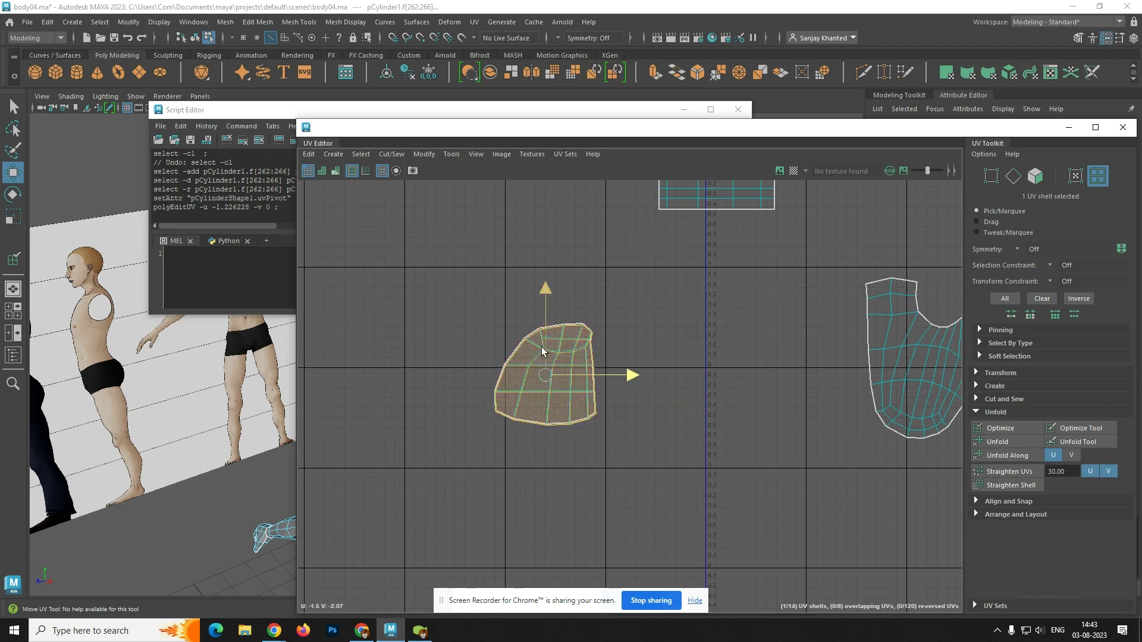
pyautogui.scroll(4, 540, 337)
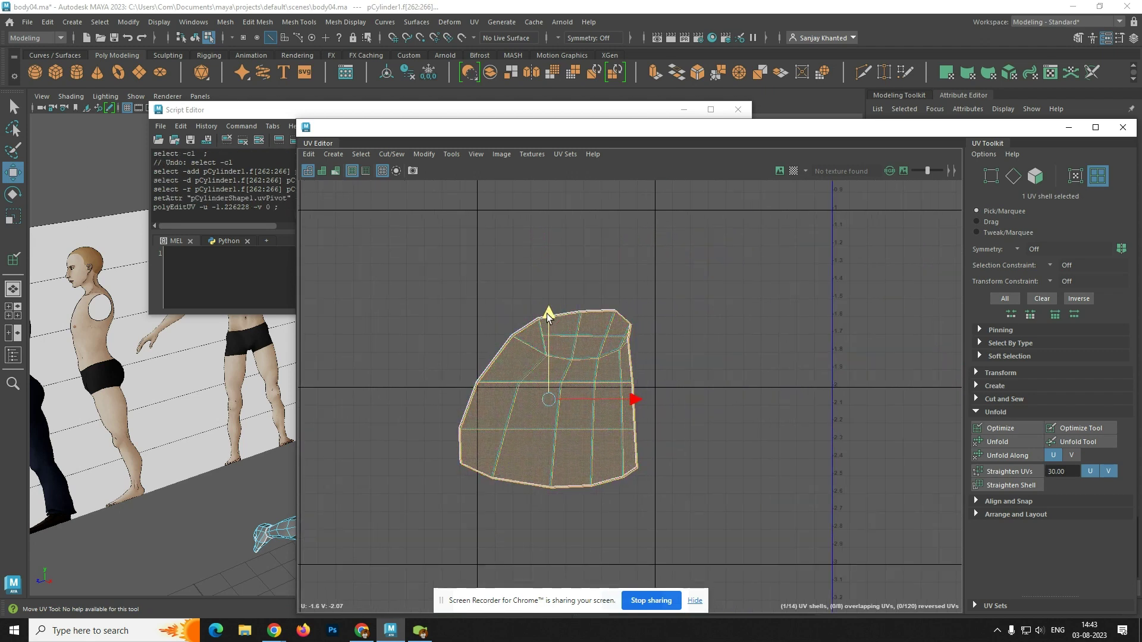
pyautogui.moveTo(547, 313); pyautogui.dragTo(546, 316)
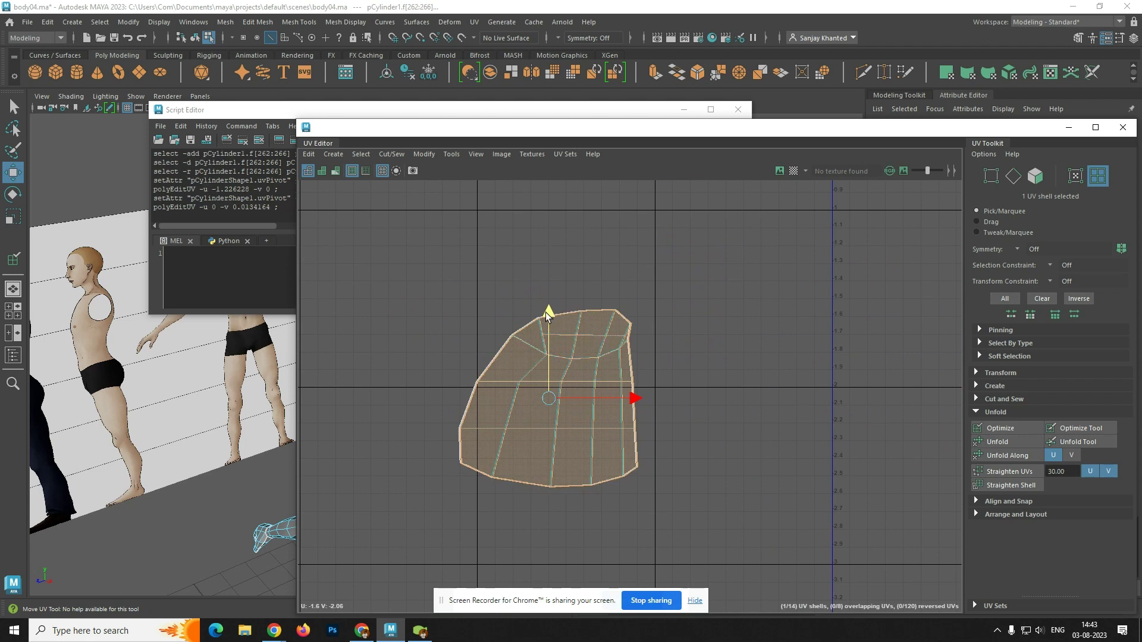
# - Select both overlapping dome-shaped shells and align their centres along U
pyautogui.moveTo(632, 291); pyautogui.dragTo(420, 524)
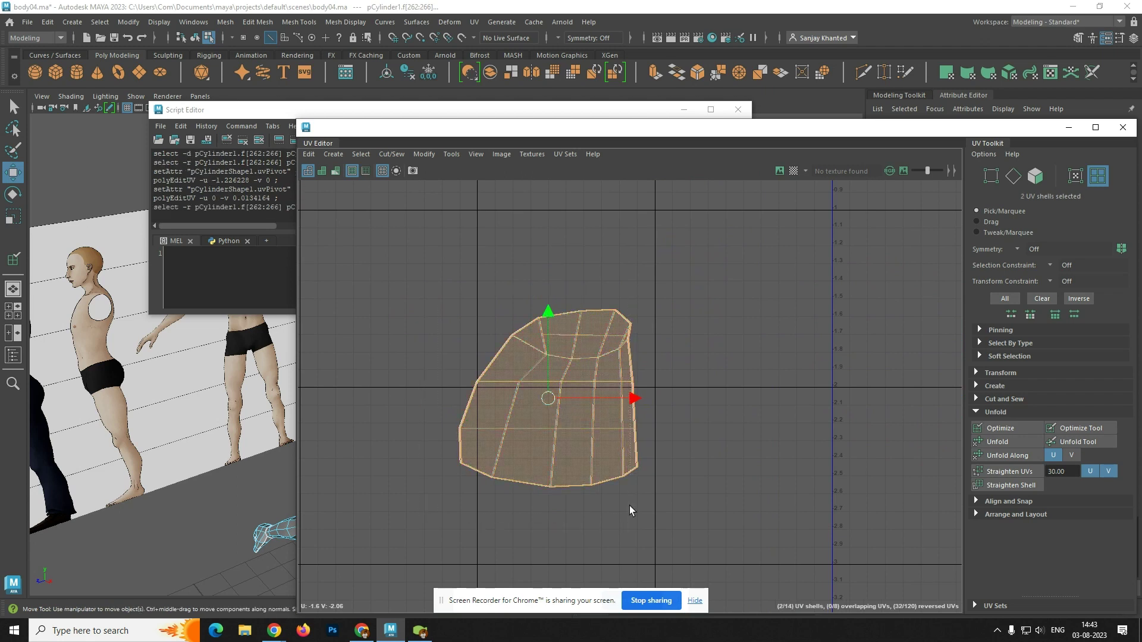
pyautogui.click(976, 502)
pyautogui.click(1039, 521)
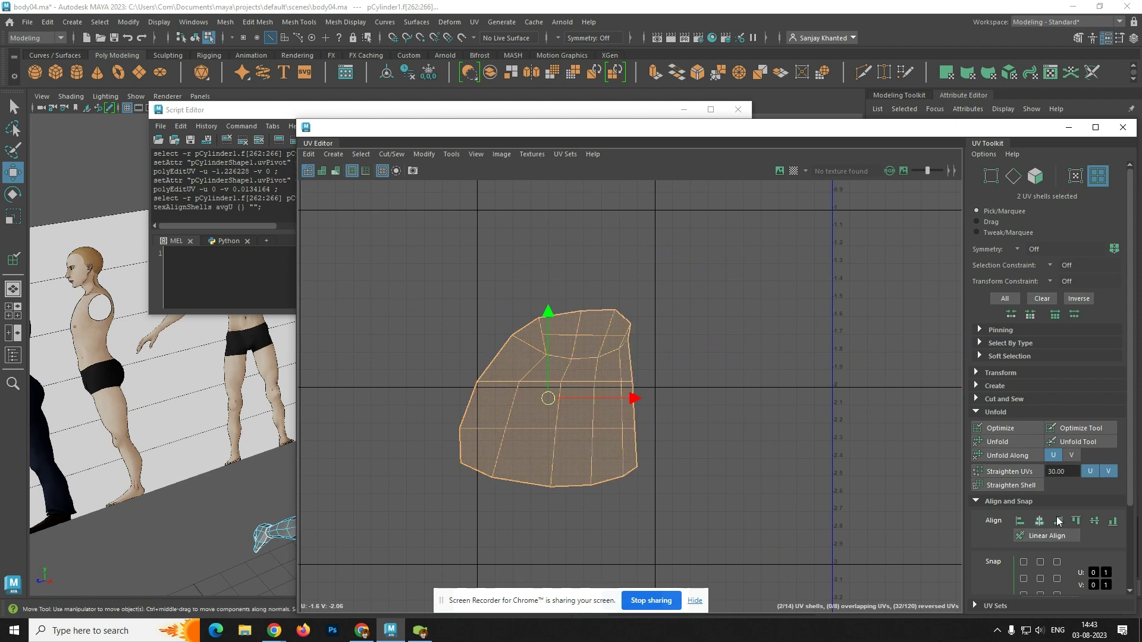
# - Align the centres of the two overlapping dome-shaped shells along V, and deselect them
pyautogui.click(1094, 521)
pyautogui.click(665, 490)
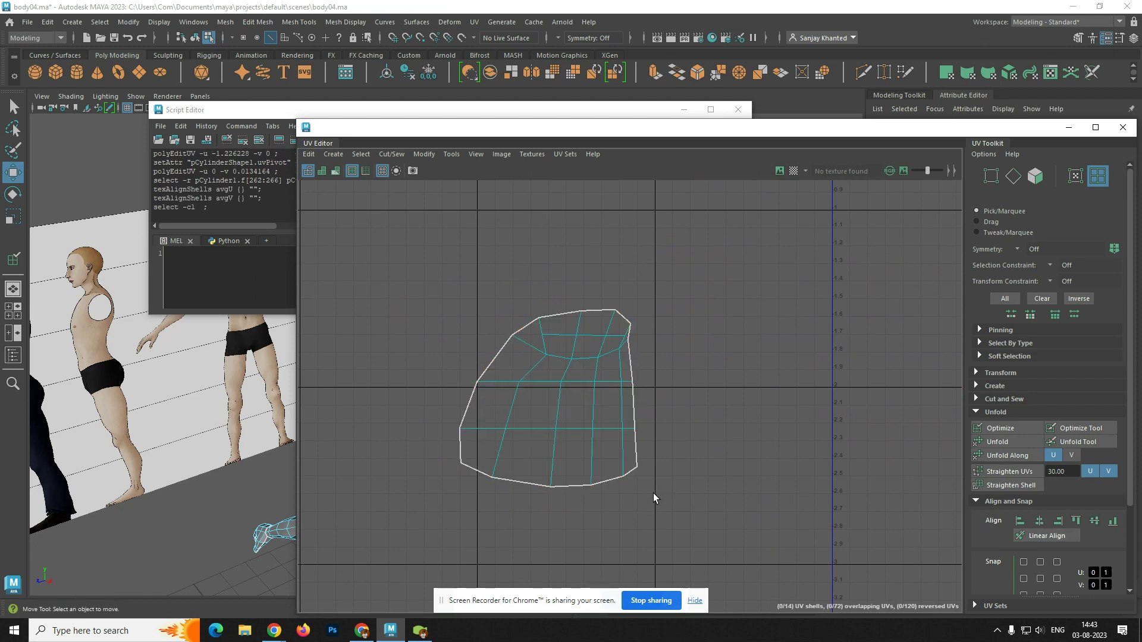
pyautogui.scroll(-5, 648, 491)
pyautogui.keyDown('alt'); pyautogui.moveTo(728, 414); pyautogui.dragTo(605, 510, button='middle'); pyautogui.keyUp('alt')
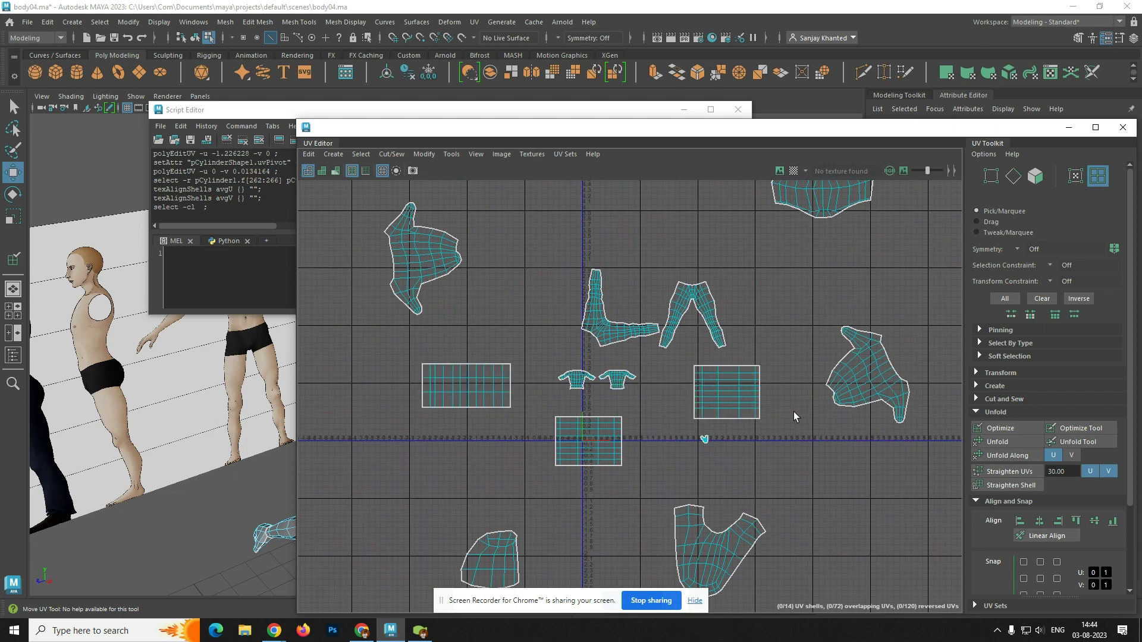
# - Expand the Arrange and Layout options and run Layout on the right-hand hand shell alone
pyautogui.click(851, 391)
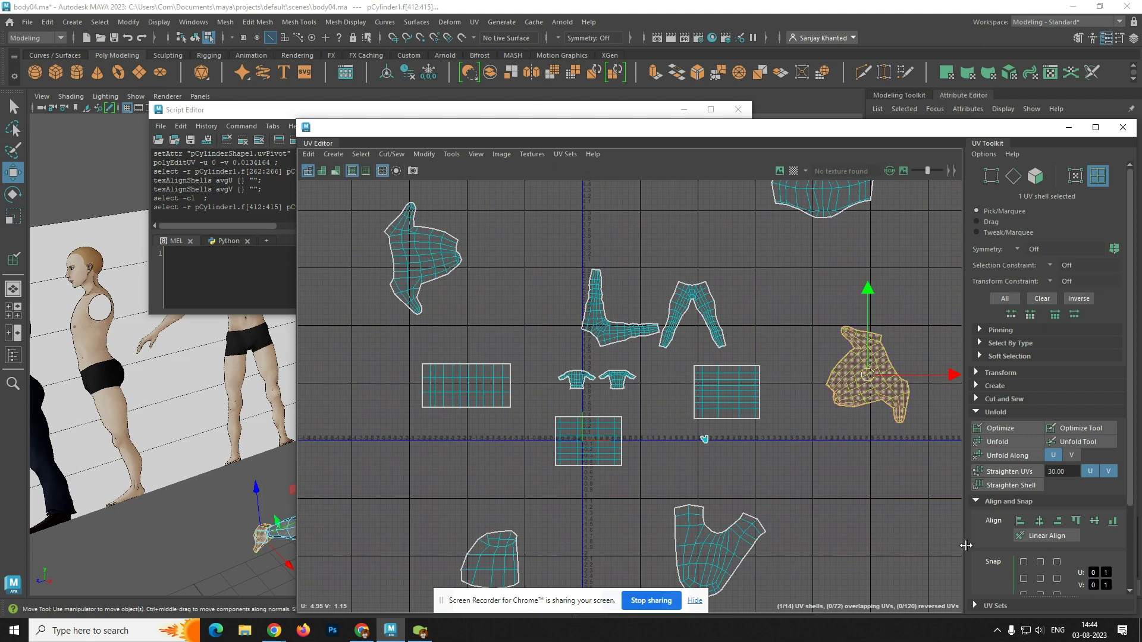
pyautogui.scroll(-3, 975, 544)
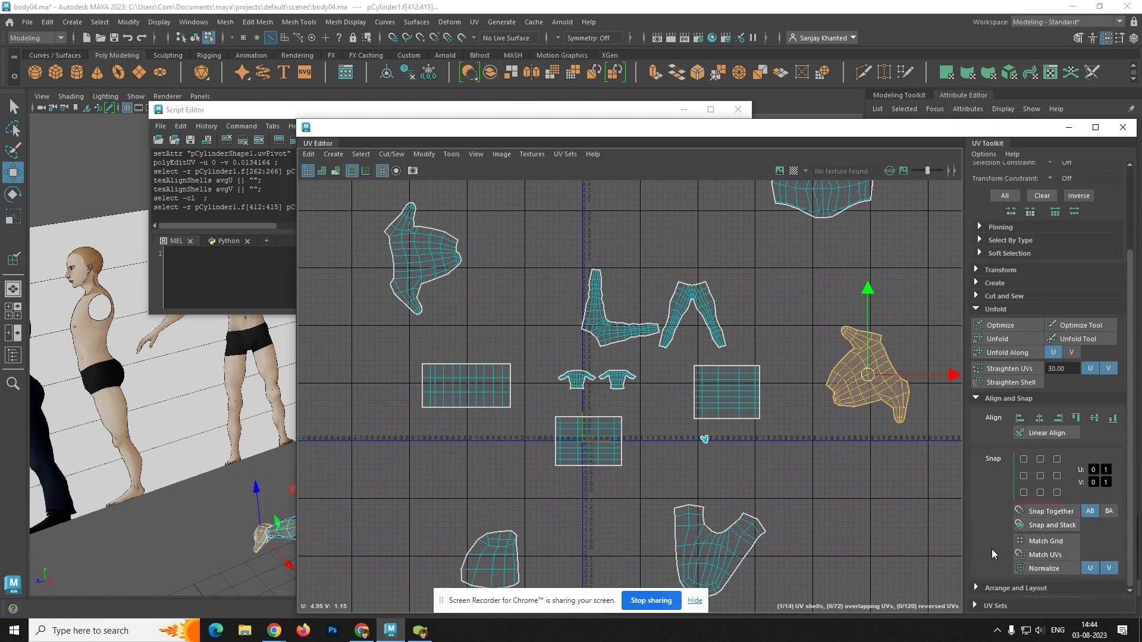
pyautogui.click(979, 587)
pyautogui.scroll(-5, 980, 571)
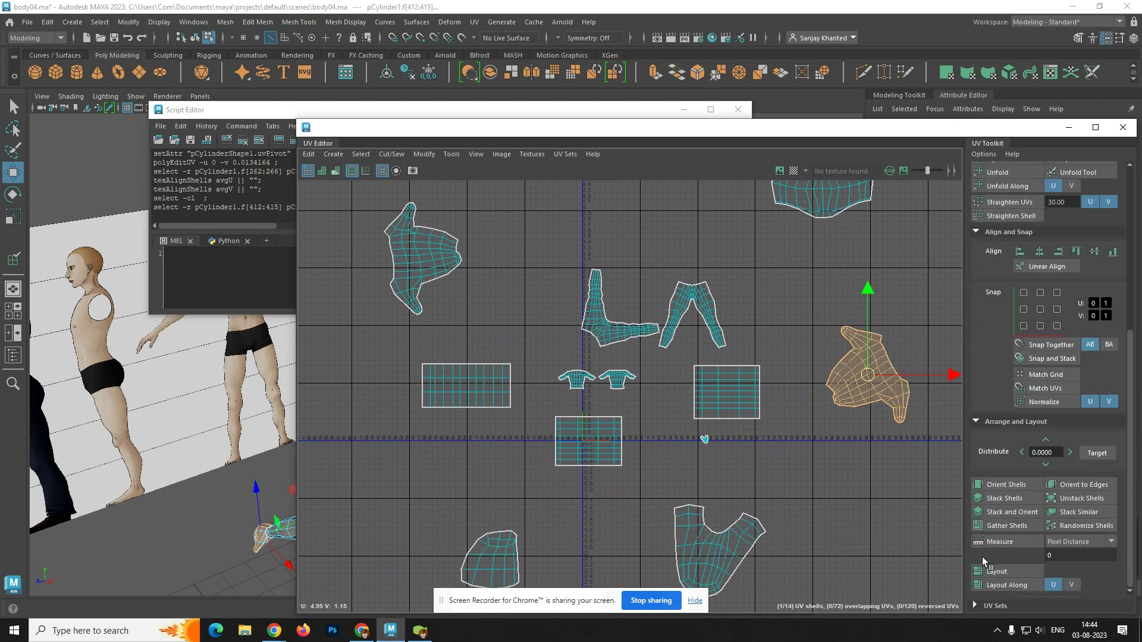
pyautogui.click(1013, 571)
pyautogui.scroll(-2, 809, 503)
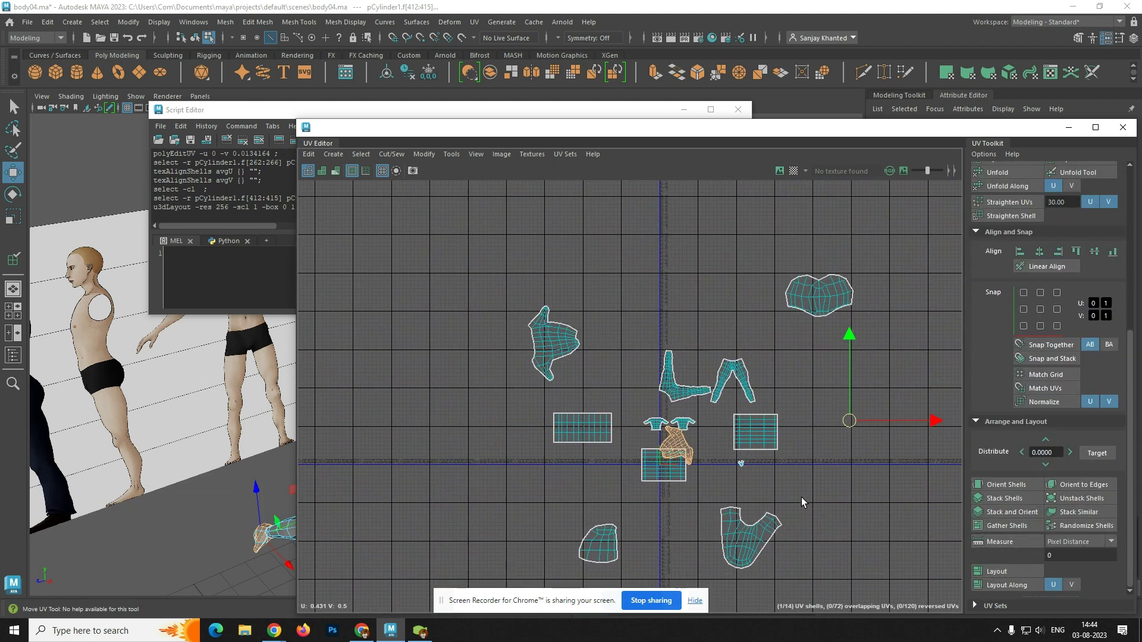
# - Select all the UV shells, pack them into the 0-1 UV tile with Layout, and deselect them
pyautogui.moveTo(822, 297); pyautogui.dragTo(777, 278, button='right')
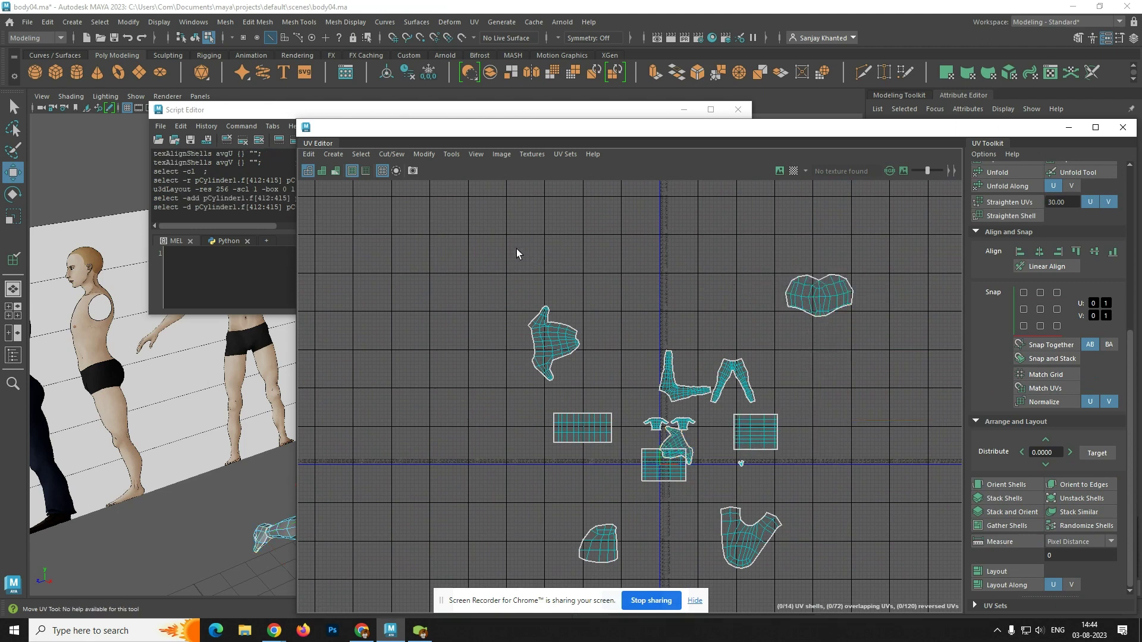
pyautogui.moveTo(476, 239); pyautogui.dragTo(922, 634)
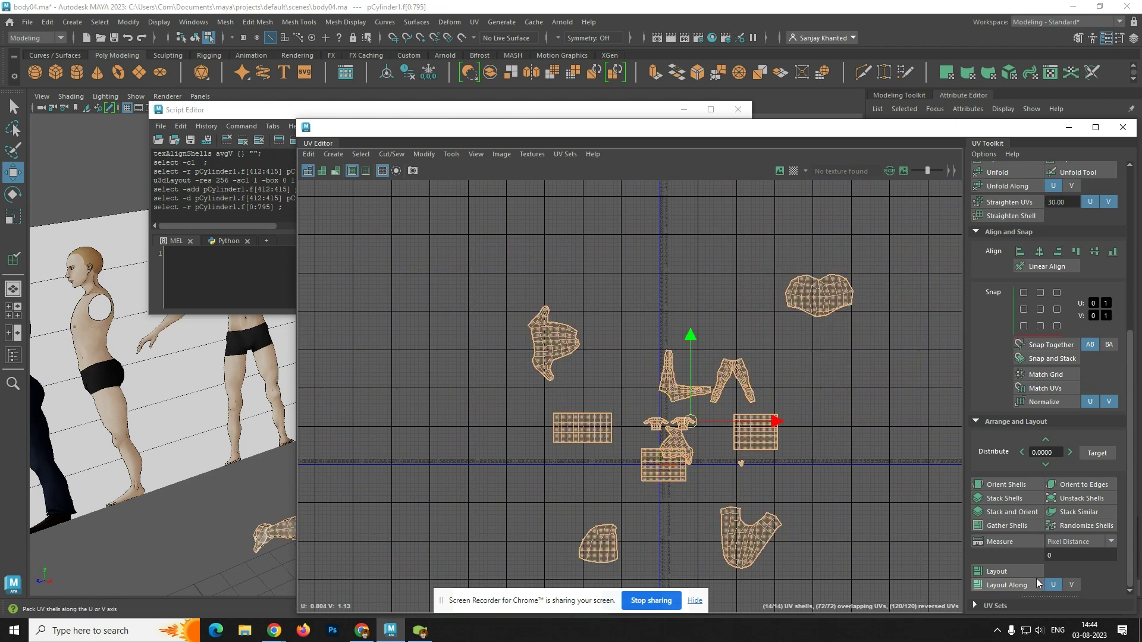
pyautogui.click(1017, 570)
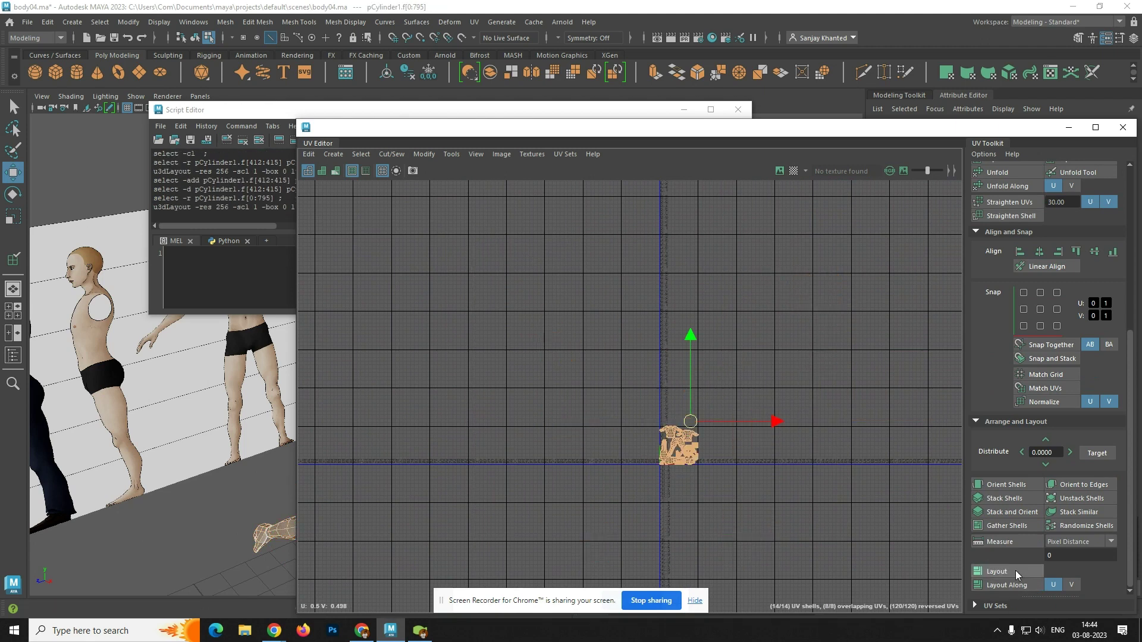
pyautogui.click(707, 488)
pyautogui.scroll(6, 706, 489)
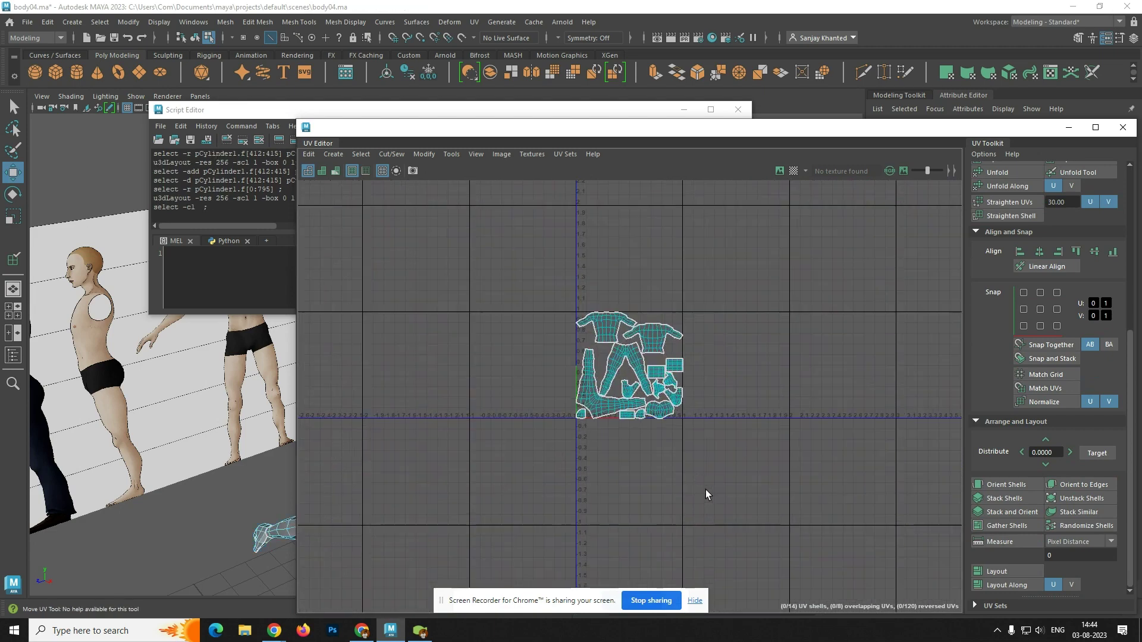
# - Move both notched shells past the tile's right edge: the right one about 0.21 U, the other about 0.69 U and -0.07 V
pyautogui.keyDown('alt'); pyautogui.moveTo(625, 387); pyautogui.dragTo(682, 590, button='middle'); pyautogui.keyUp('alt')
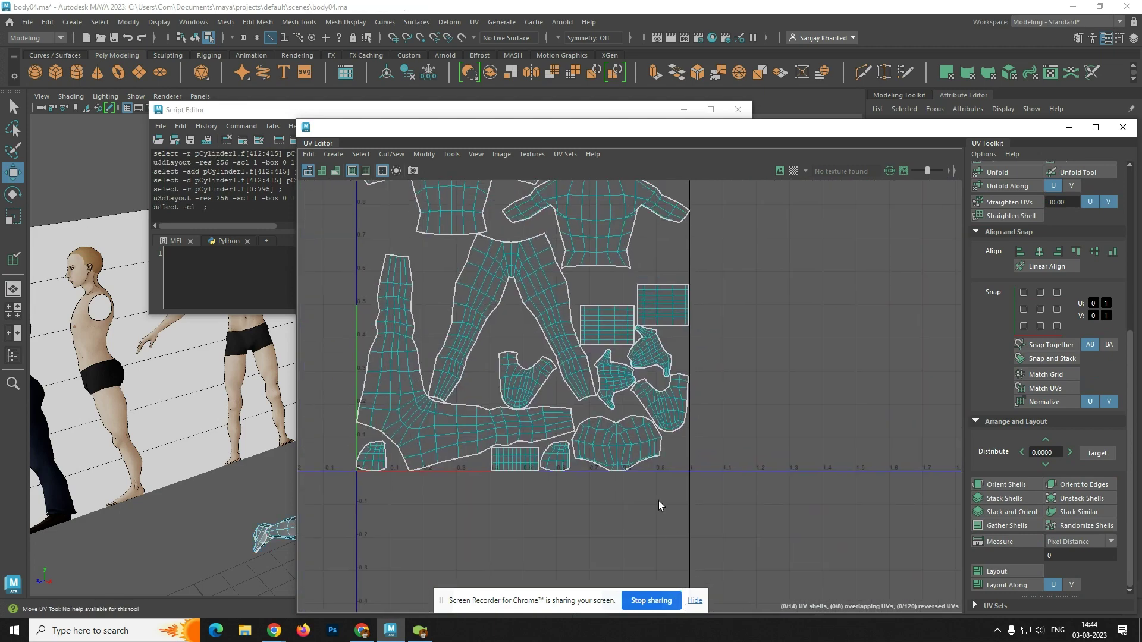
pyautogui.scroll(2, 657, 495)
pyautogui.scroll(1, 658, 494)
pyautogui.keyDown('alt'); pyautogui.moveTo(658, 483); pyautogui.dragTo(701, 573, button='middle'); pyautogui.keyUp('alt')
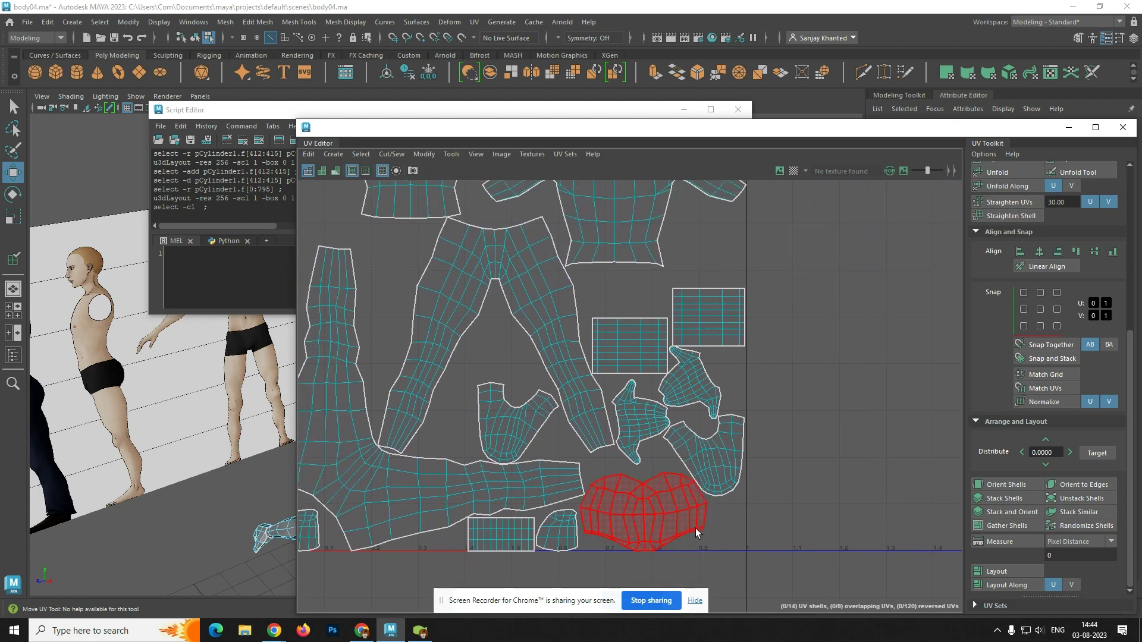
pyautogui.scroll(1, 694, 527)
pyautogui.scroll(1, 693, 523)
pyautogui.click(730, 434)
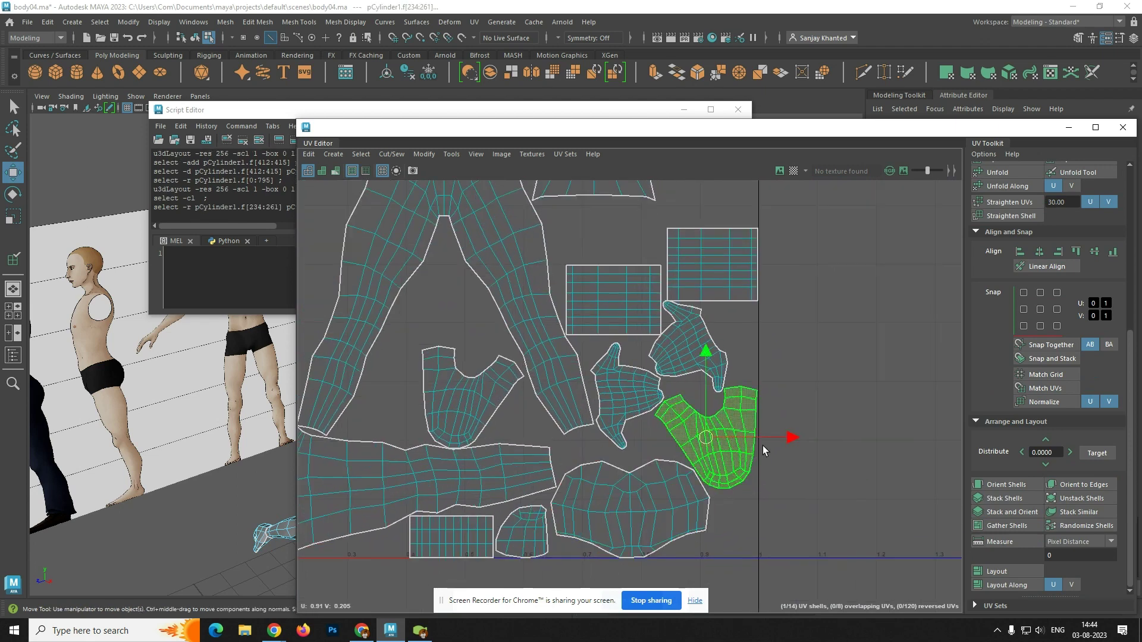
pyautogui.moveTo(792, 437); pyautogui.dragTo(916, 452)
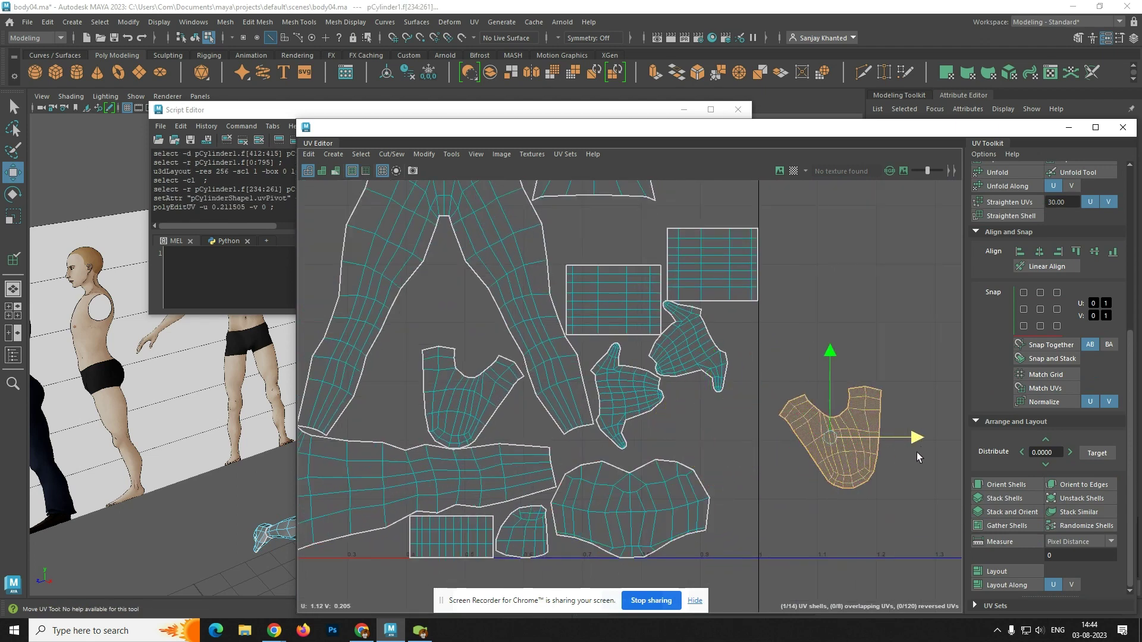
pyautogui.click(504, 423)
pyautogui.moveTo(551, 397); pyautogui.dragTo(958, 441)
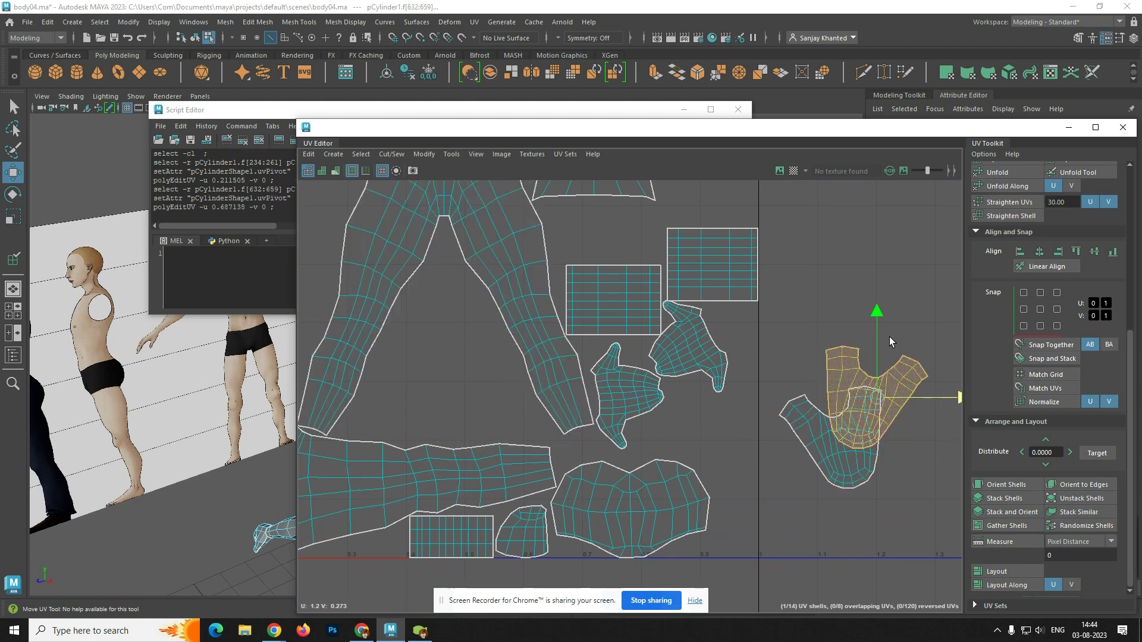
pyautogui.moveTo(879, 312); pyautogui.dragTo(877, 350)
# - Rotate the selected notched shell counterclockwise to match its twin's orientation, and move it about 0.17 units left and slightly down
pyautogui.press('e')
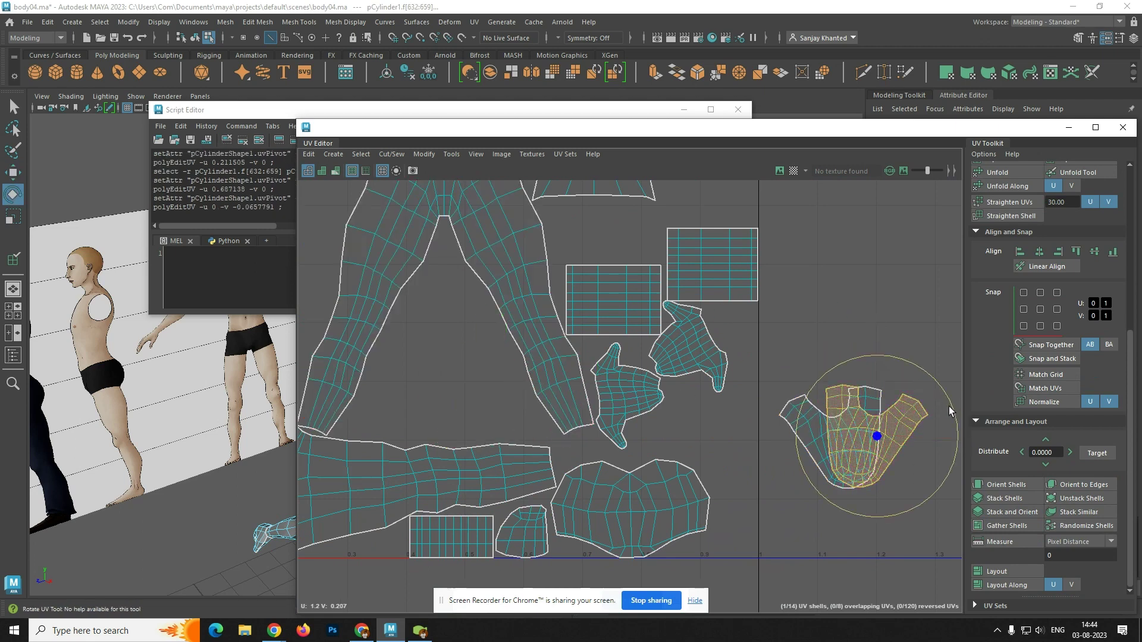
pyautogui.moveTo(948, 399); pyautogui.dragTo(908, 372)
pyautogui.press('w')
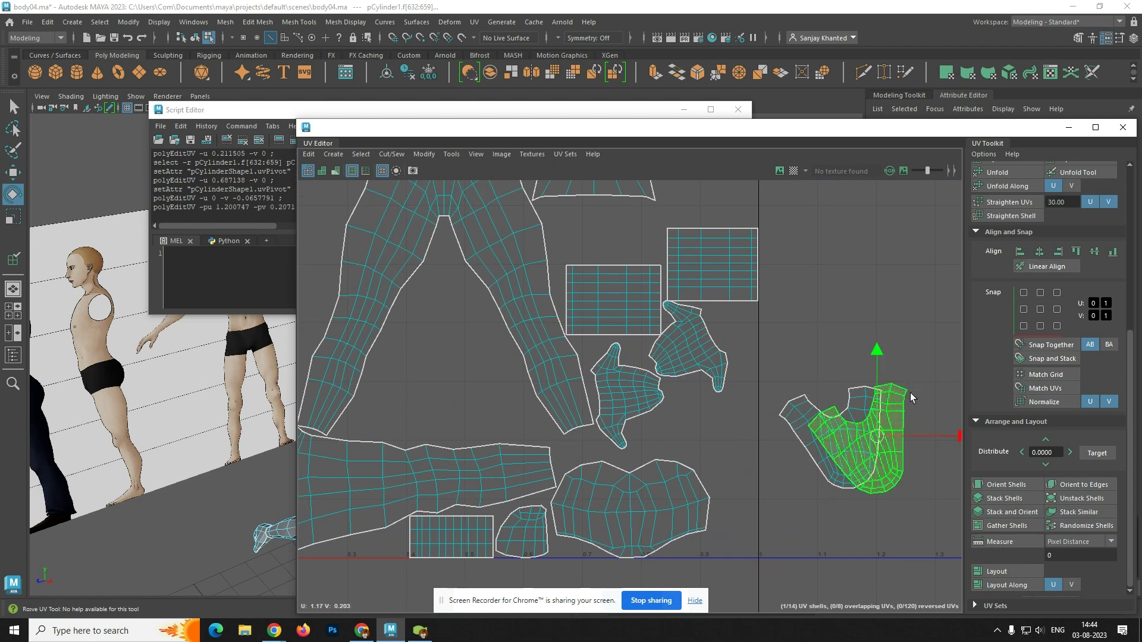
pyautogui.moveTo(898, 443); pyautogui.dragTo(673, 451)
pyautogui.scroll(2, 879, 434)
pyautogui.scroll(2, 880, 438)
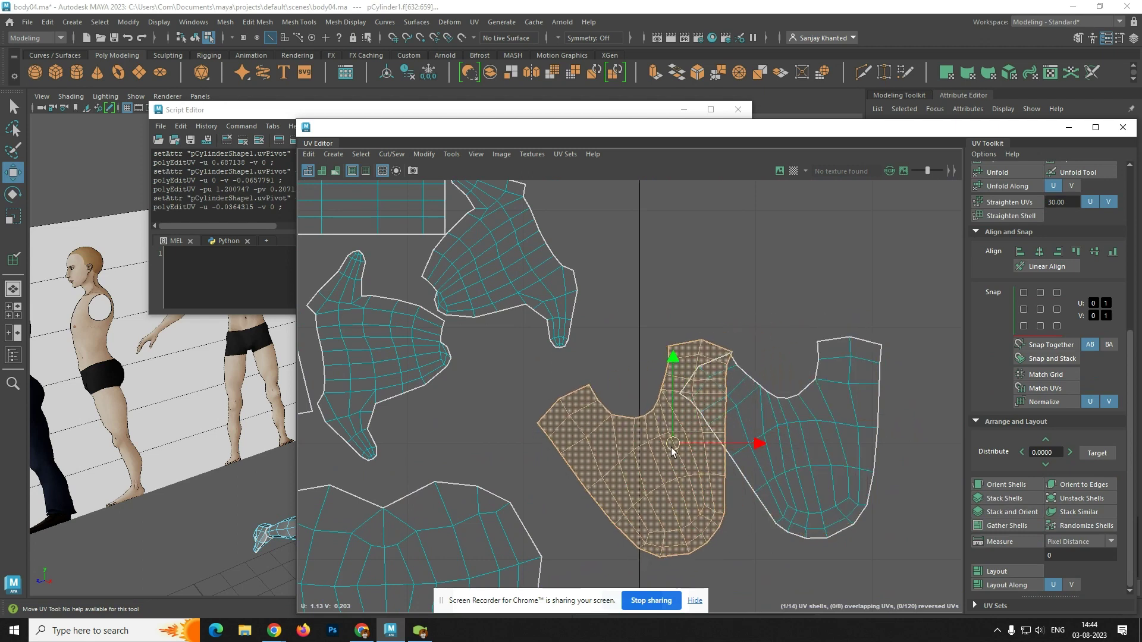
# - Select both notched shells and unfold them together, leaving only the right one selected
pyautogui.keyDown('shift'); pyautogui.click(812, 505); pyautogui.keyUp('shift')
pyautogui.keyDown('shift'); pyautogui.moveTo(805, 481); pyautogui.dragTo(700, 338, button='right'); pyautogui.keyUp('shift')
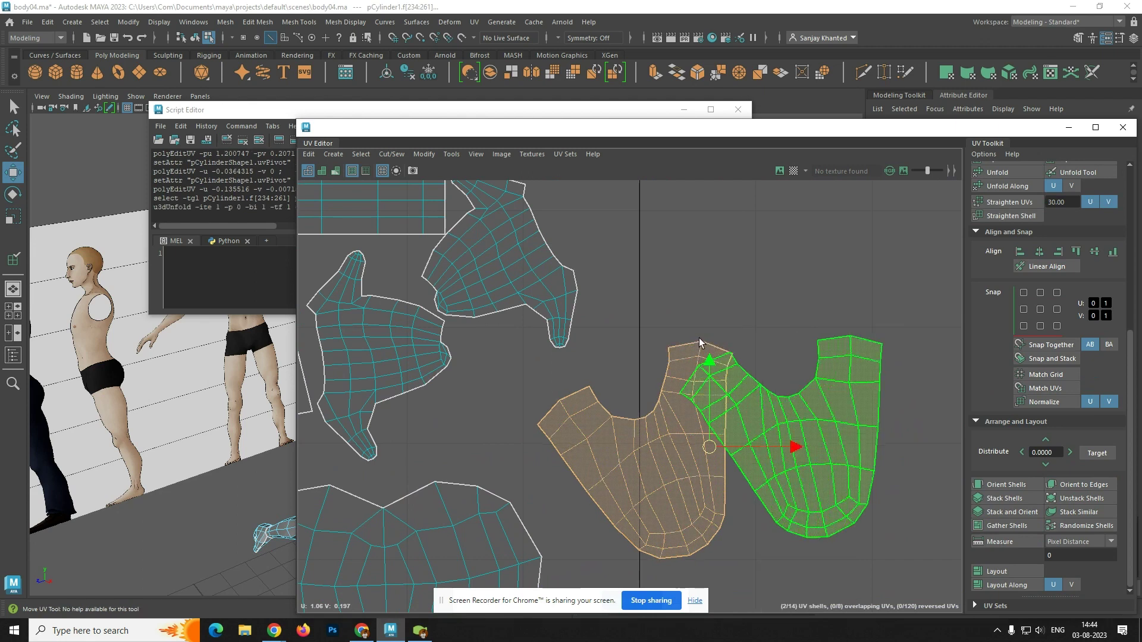
pyautogui.click(750, 553)
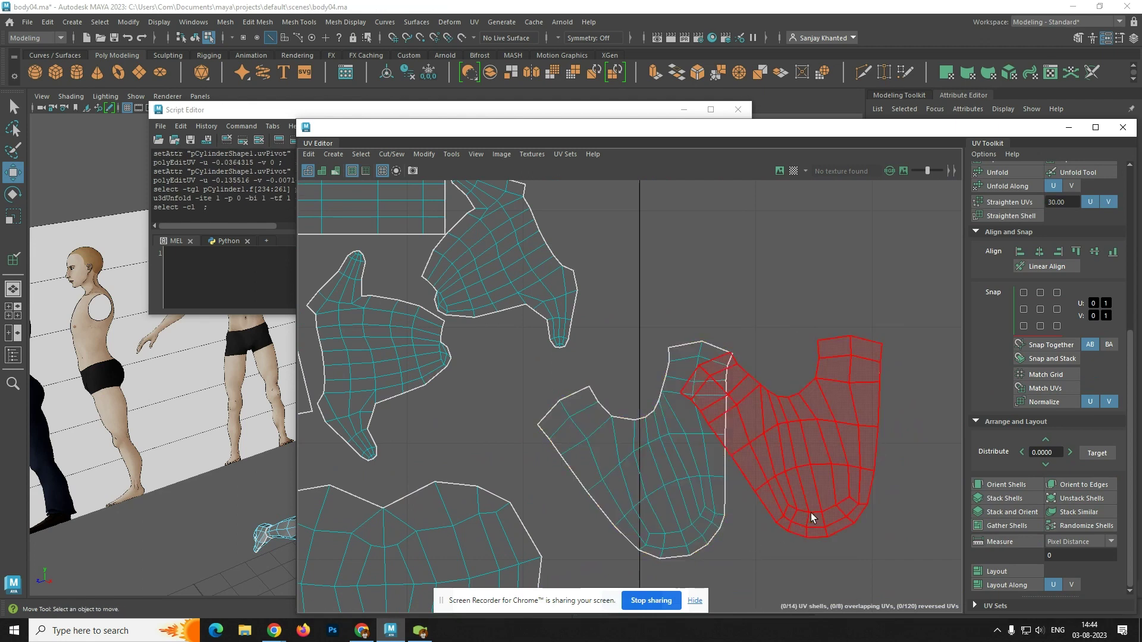
pyautogui.click(819, 498)
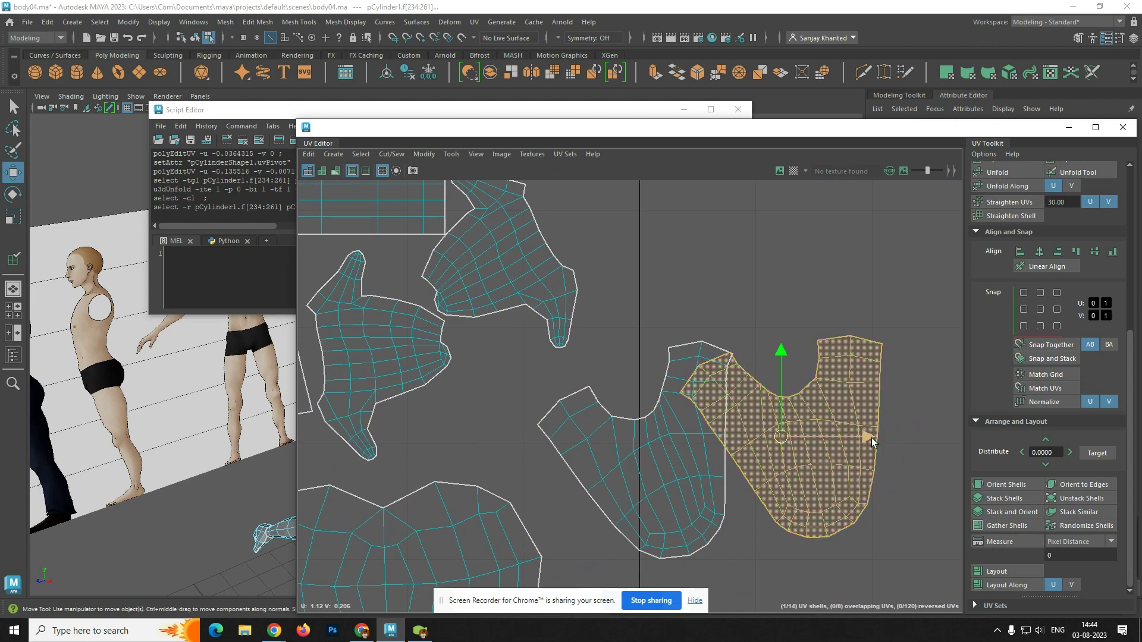
# - Select every shell again and repack them all with Layout, including the two notched shells outside the tile, and clear the selection
pyautogui.scroll(-4, 866, 448)
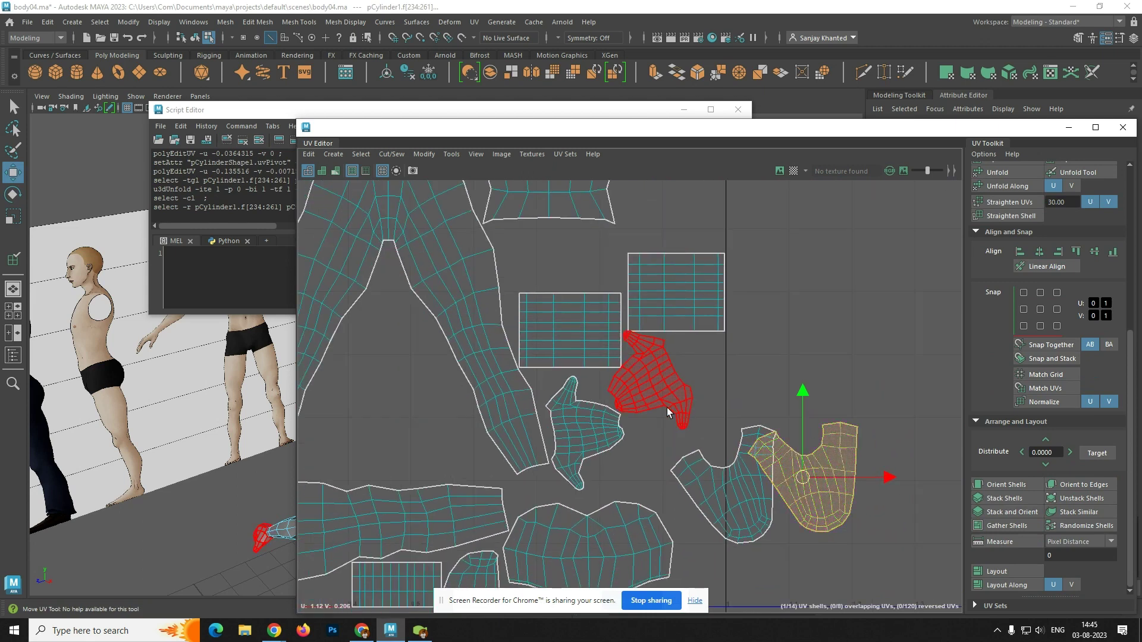
pyautogui.scroll(-2, 832, 478)
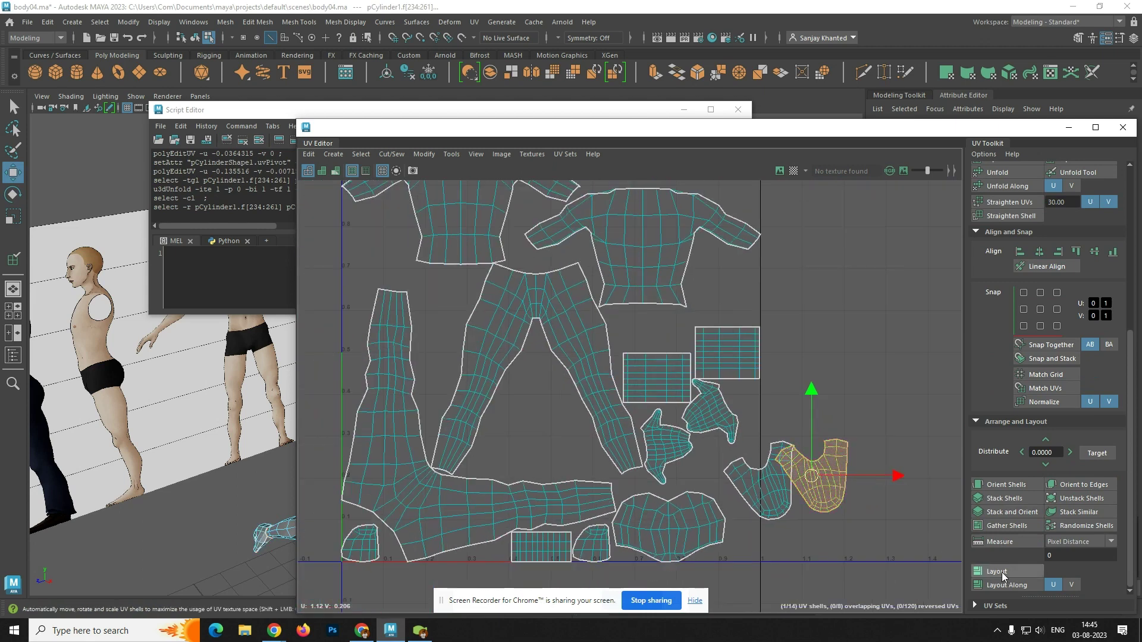
pyautogui.scroll(-2, 885, 522)
pyautogui.scroll(-2, 885, 522)
pyautogui.moveTo(901, 293); pyautogui.dragTo(538, 602)
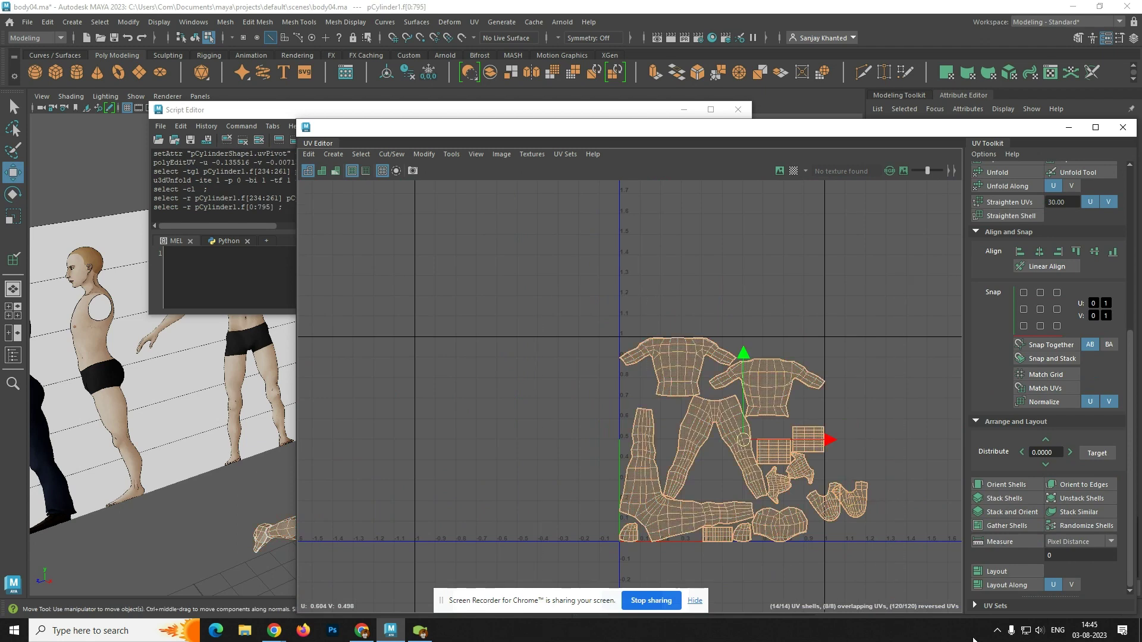
pyautogui.click(1006, 569)
pyautogui.click(859, 452)
pyautogui.scroll(4, 830, 483)
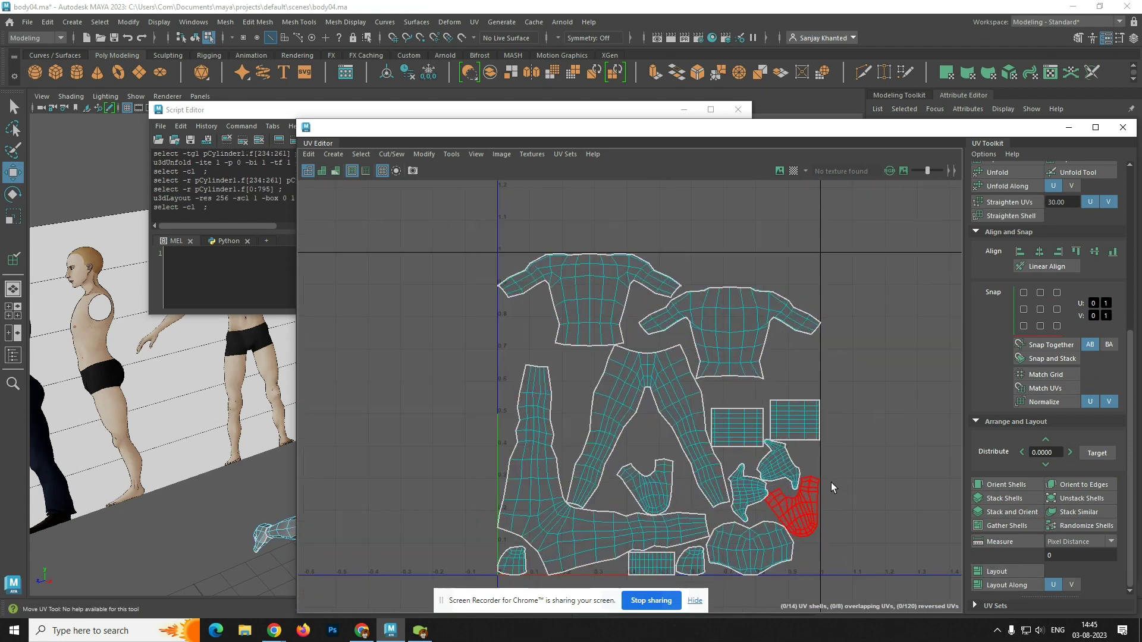
# - Move the right rectangular shell up about 0.013 units, and place the left one above it, about 0.17 units right and 0.17 up
pyautogui.scroll(4, 829, 482)
pyautogui.click(591, 329)
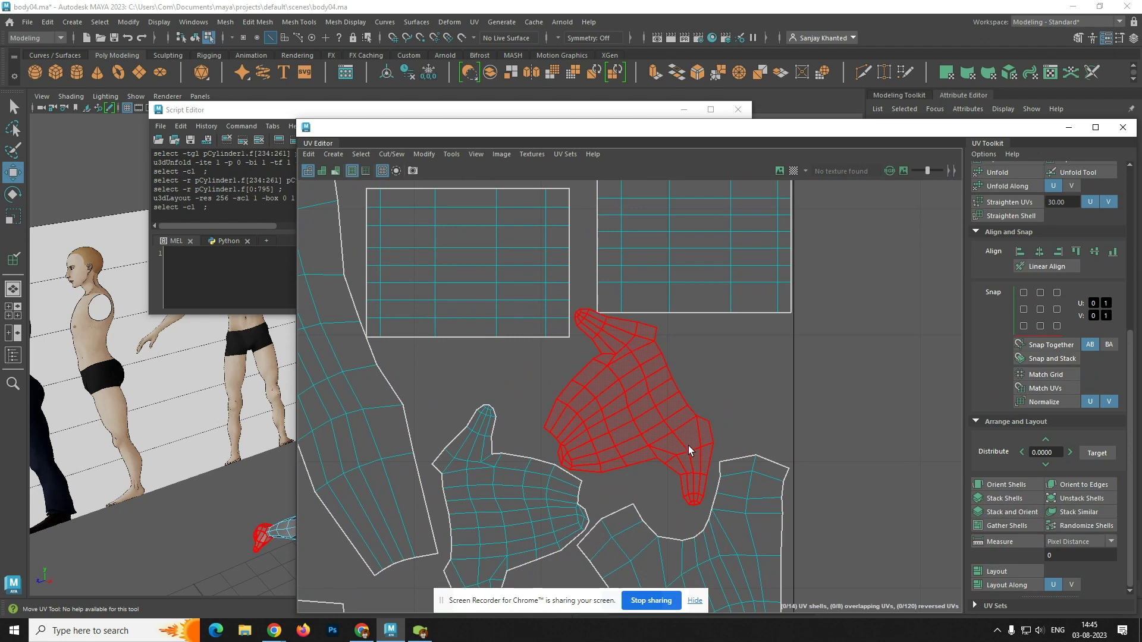
pyautogui.click(672, 466)
pyautogui.keyDown('alt'); pyautogui.moveTo(739, 362); pyautogui.dragTo(716, 535, button='middle'); pyautogui.keyUp('alt')
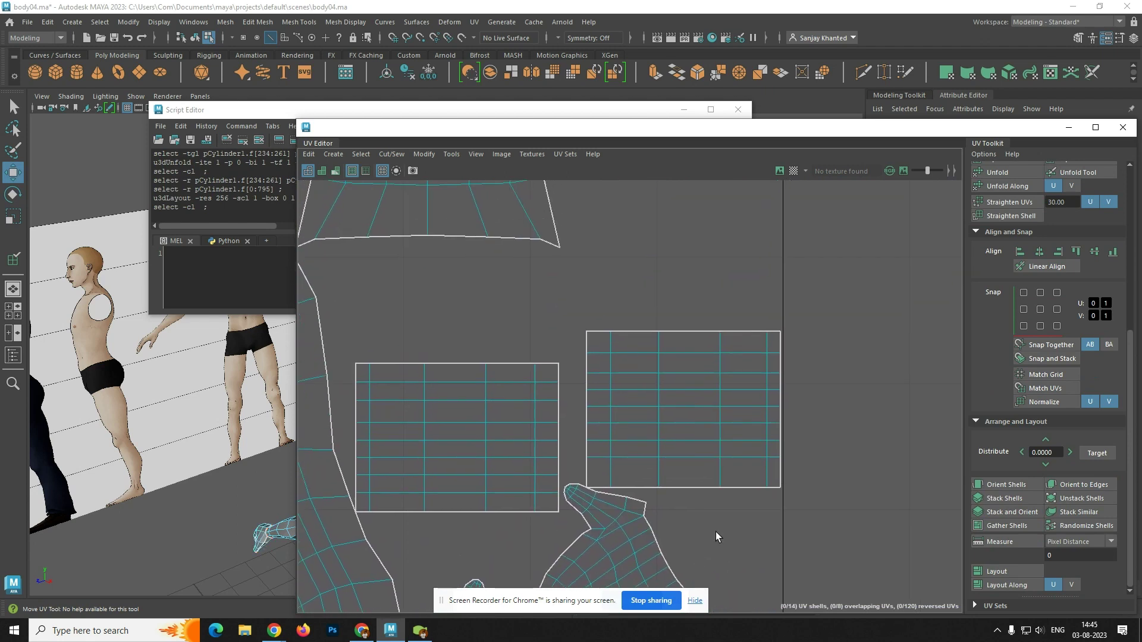
pyautogui.click(692, 404)
pyautogui.moveTo(684, 326); pyautogui.dragTo(684, 308)
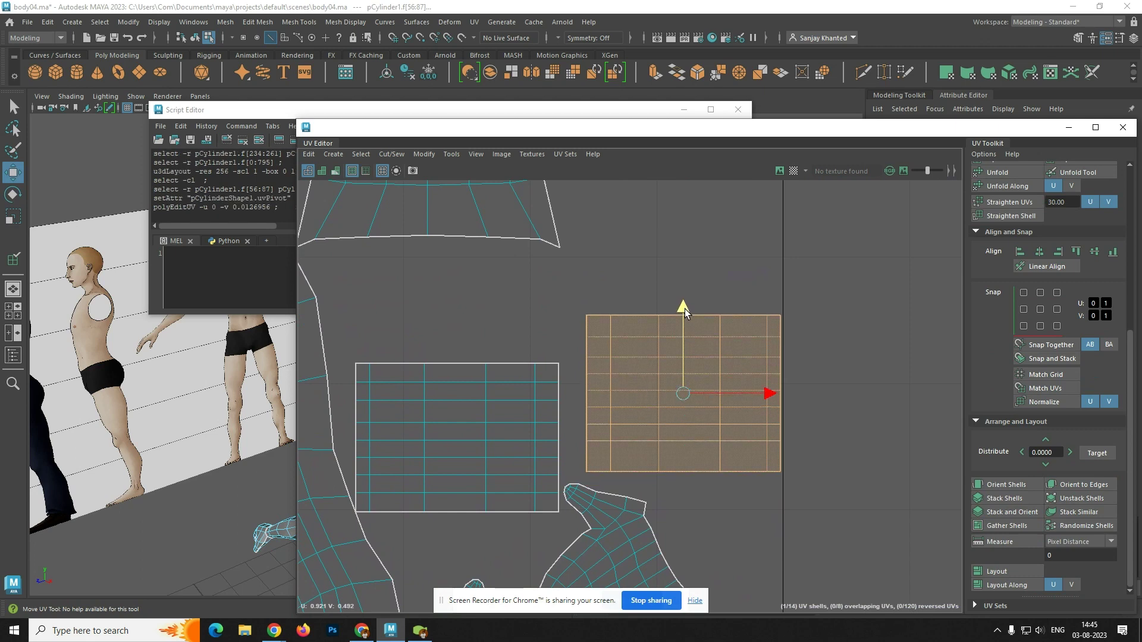
pyautogui.click(483, 443)
pyautogui.moveTo(459, 439); pyautogui.dragTo(682, 231)
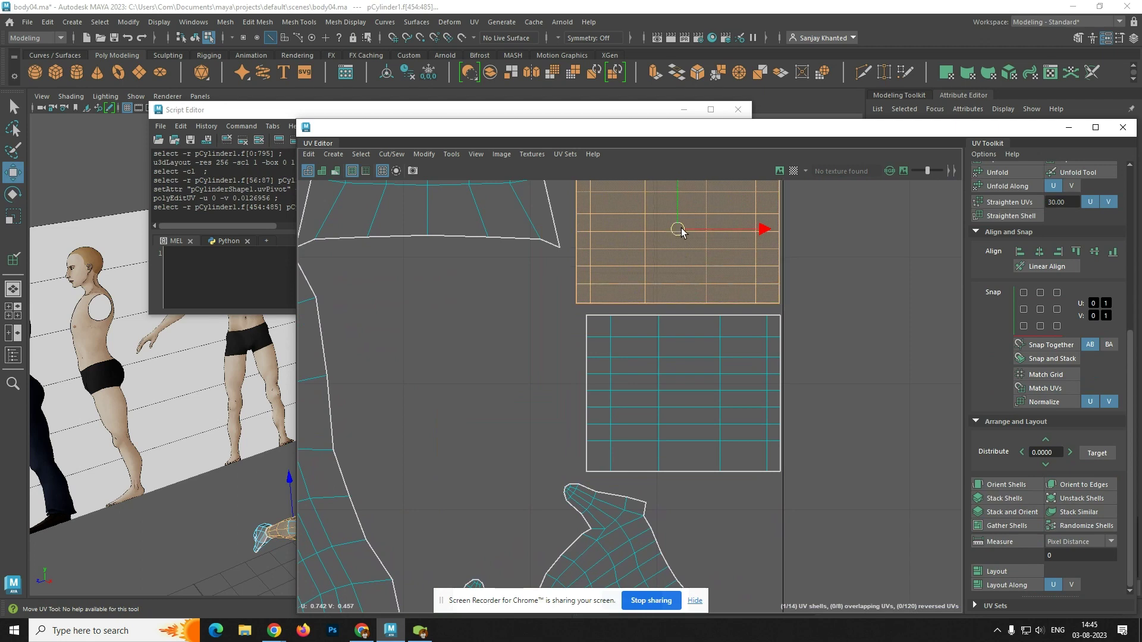
# - Move the notched shell between the trouser-shaped shell's legs up about 0.07 units
pyautogui.scroll(-10, 661, 341)
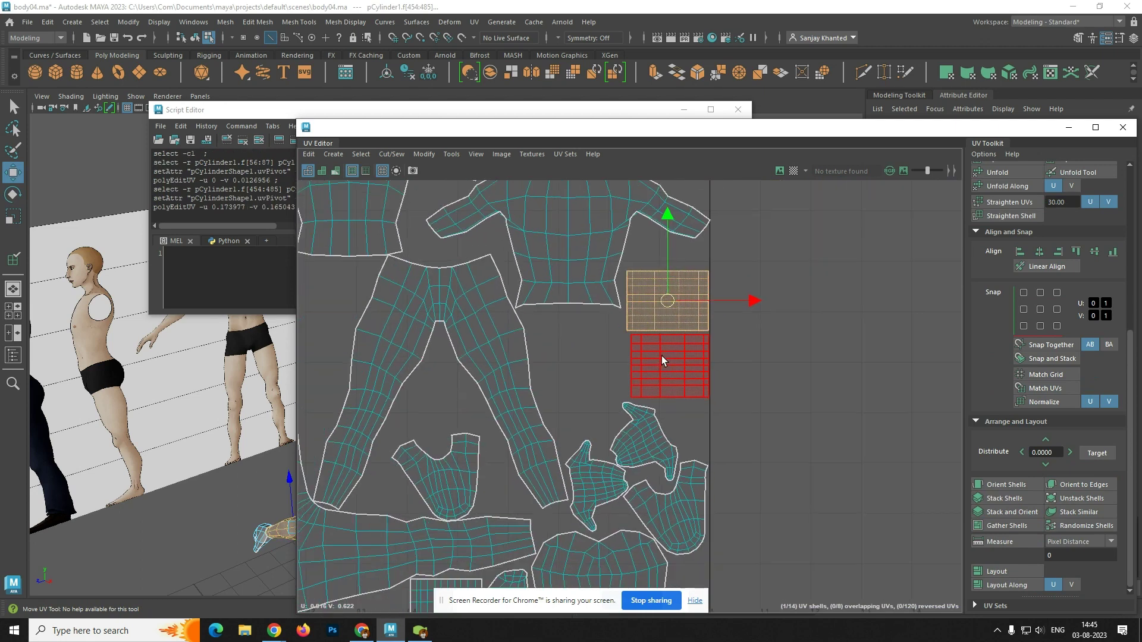
pyautogui.keyDown('alt'); pyautogui.moveTo(708, 335); pyautogui.dragTo(737, 266, button='middle'); pyautogui.keyUp('alt')
pyautogui.click(499, 369)
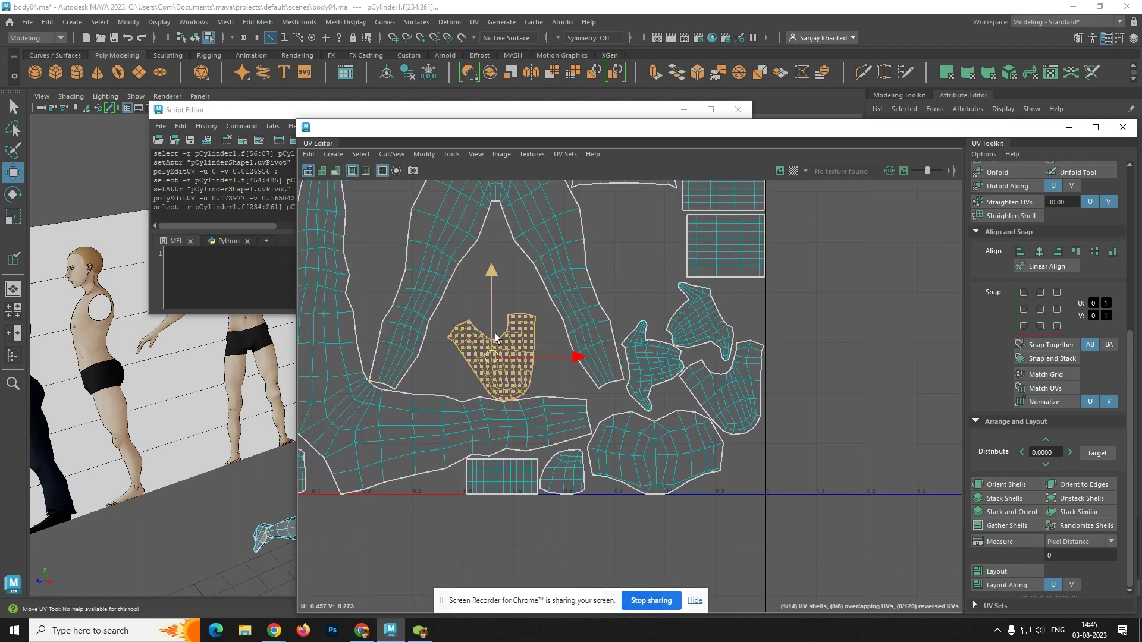
pyautogui.moveTo(487, 315); pyautogui.dragTo(495, 278)
# - Move the dome-shaped shell beside the small rectangle about 0.58 units left onto its matching shell in the tile's lower-left corner
pyautogui.keyDown('alt'); pyautogui.moveTo(683, 444); pyautogui.dragTo(864, 461, button='middle'); pyautogui.keyUp('alt')
pyautogui.keyDown('alt'); pyautogui.moveTo(769, 509); pyautogui.dragTo(737, 434, button='middle'); pyautogui.keyUp('alt')
pyautogui.click(737, 434)
pyautogui.moveTo(816, 420); pyautogui.dragTo(526, 460)
# - Select both overlapping dome-shaped shells and align their centres along U and V
pyautogui.click(420, 413)
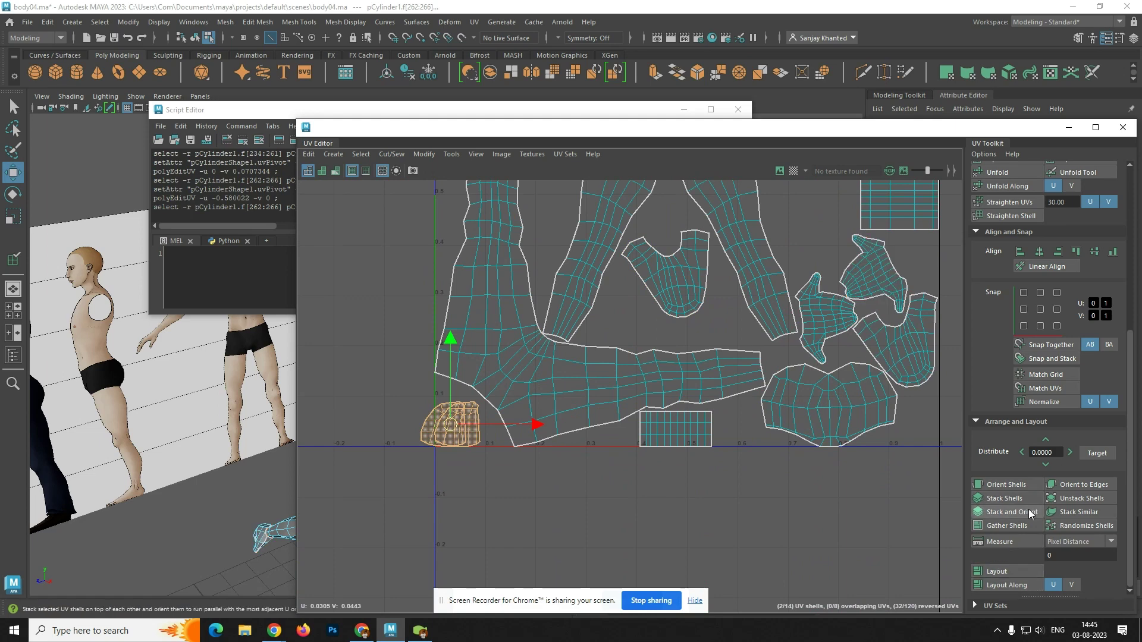
pyautogui.click(1039, 251)
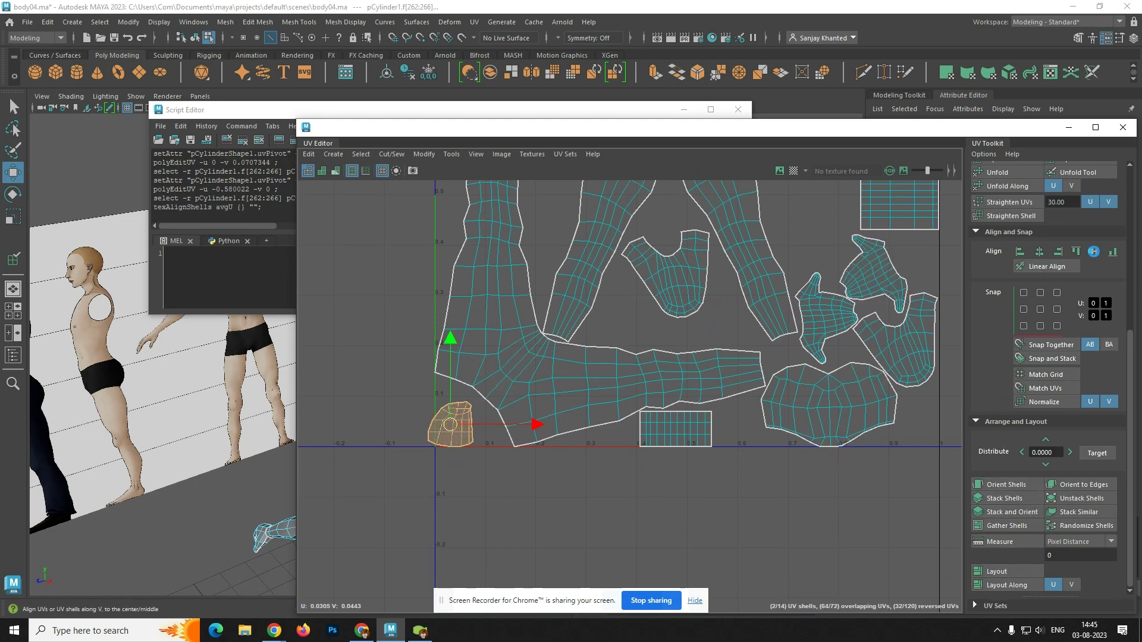
pyautogui.click(1094, 251)
# - Select the stacked dome-shaped shells and move them about 0.03 units right so they sit inside the UV tile
pyautogui.moveTo(458, 445); pyautogui.dragTo(423, 394)
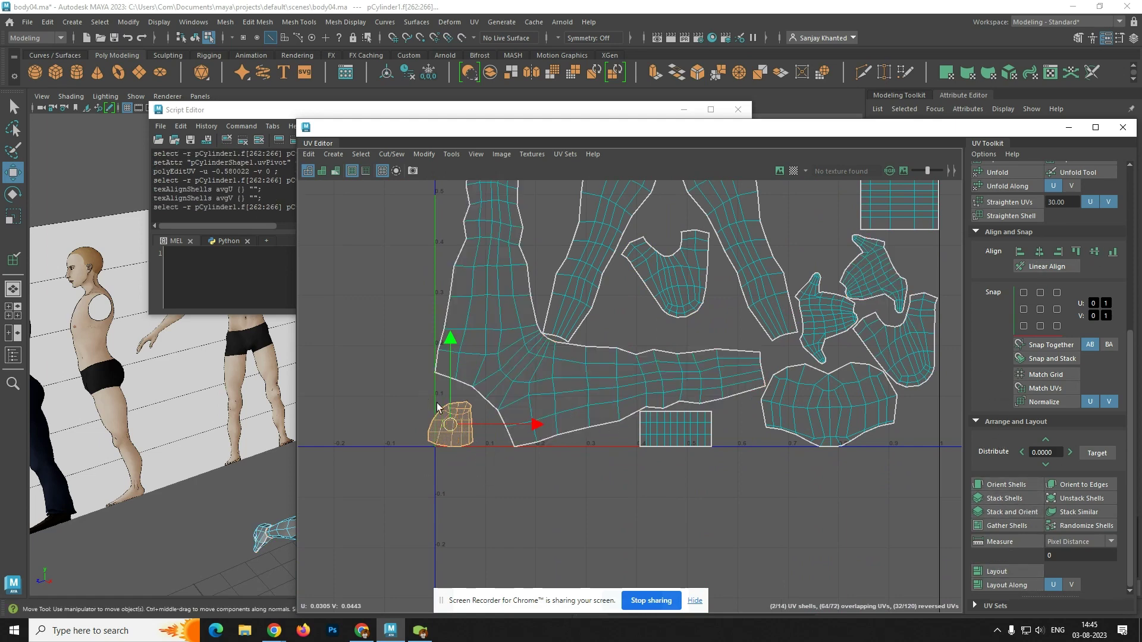
pyautogui.moveTo(530, 424); pyautogui.dragTo(546, 425)
pyautogui.scroll(4, 491, 456)
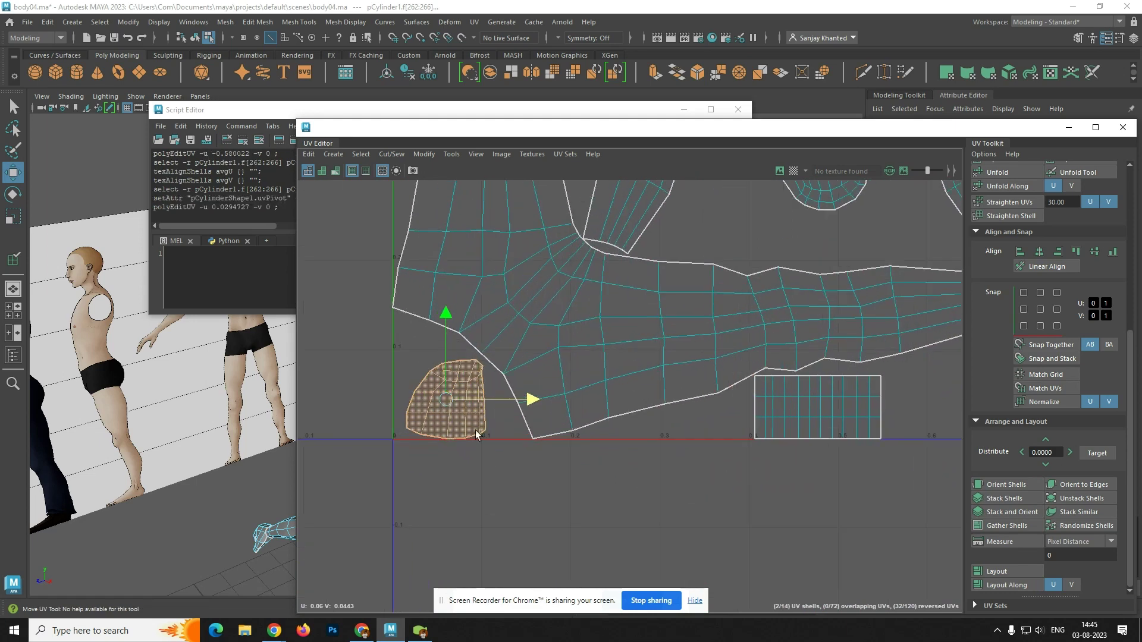
# - Nudge the stacked dome-shaped shells up about 0.003 units and move the small rectangular shell about 0.08 units right and slightly up
pyautogui.moveTo(445, 315); pyautogui.dragTo(445, 314)
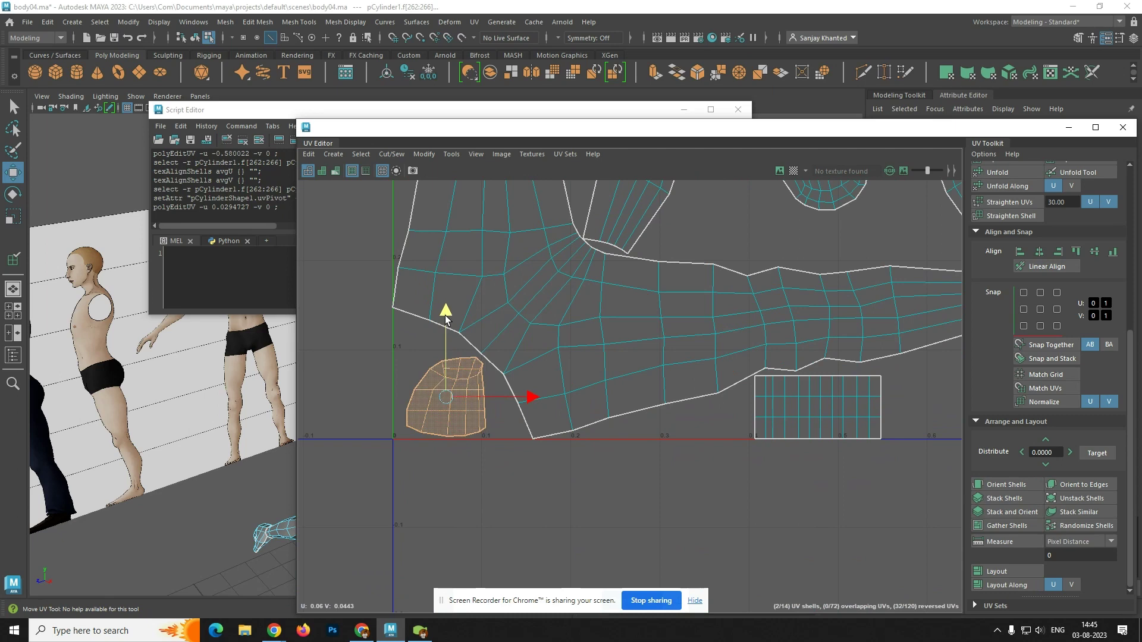
pyautogui.keyDown('alt'); pyautogui.moveTo(838, 459); pyautogui.dragTo(596, 490, button='middle'); pyautogui.keyUp('alt')
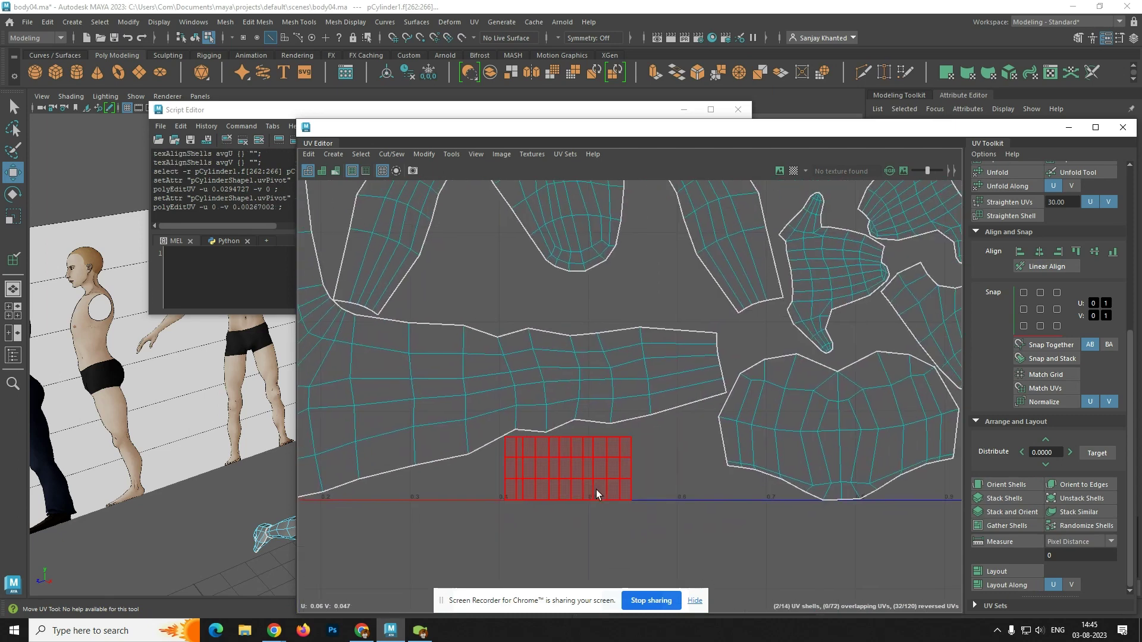
pyautogui.click(596, 490)
pyautogui.moveTo(654, 470); pyautogui.dragTo(728, 471)
pyautogui.scroll(-4, 730, 481)
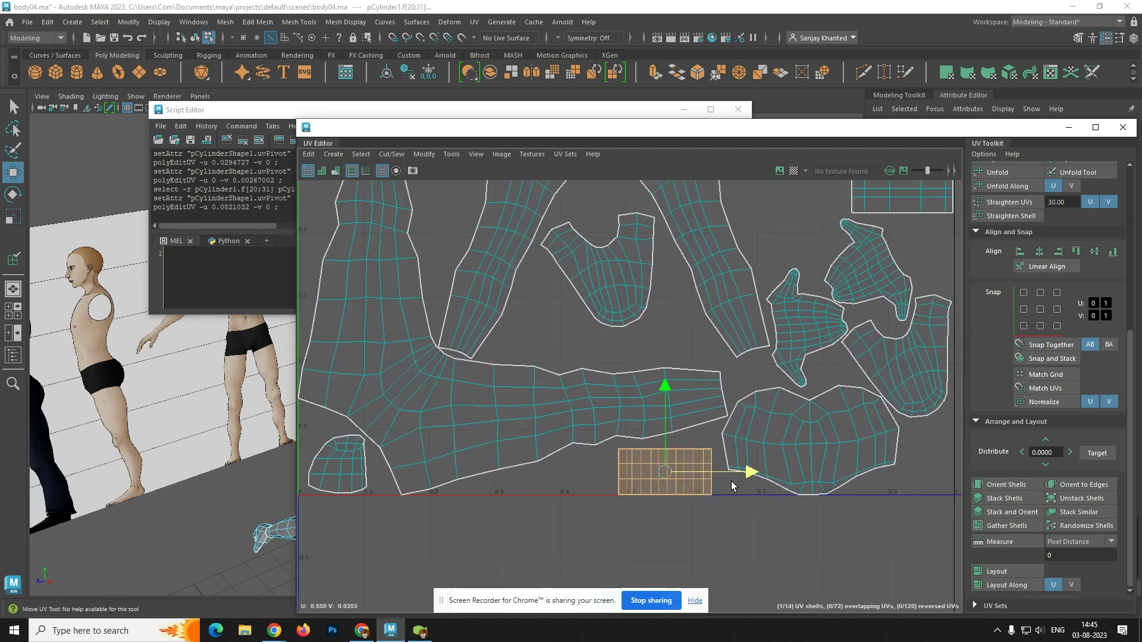
pyautogui.moveTo(652, 528)
pyautogui.mouseDown()
pyautogui.moveTo(806, 323)
pyautogui.moveTo(783, 323)
pyautogui.moveTo(657, 524)
pyautogui.moveTo(656, 514)
pyautogui.mouseUp()
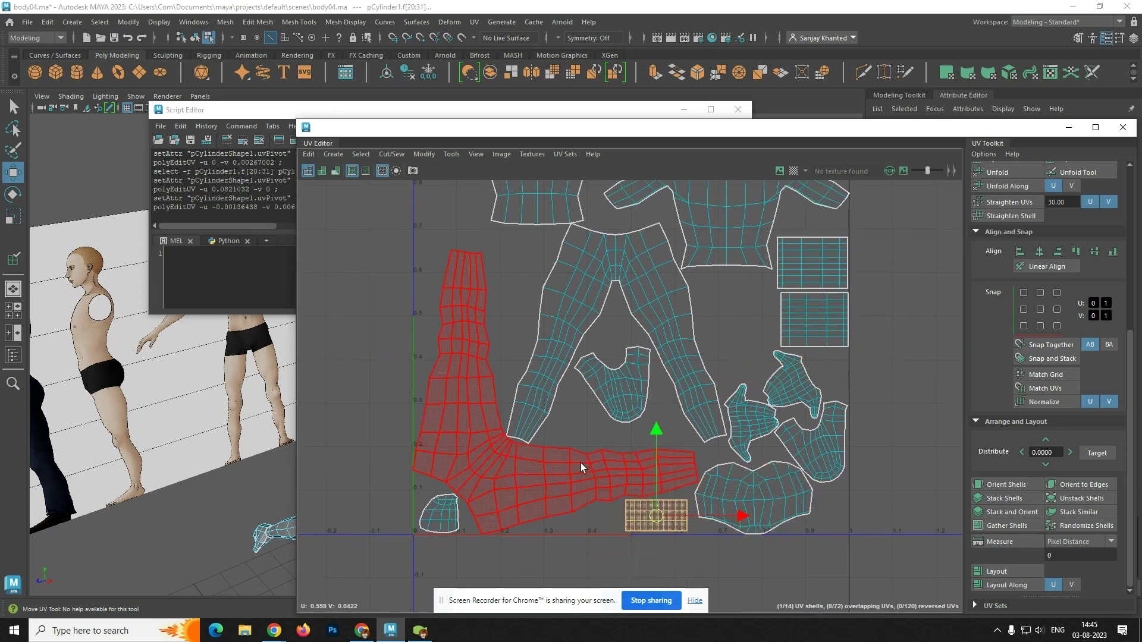
# - Examine the packed UV shells across the whole tile for spacing, overlaps and clearance from the tile borders
pyautogui.keyDown('alt'); pyautogui.moveTo(575, 425); pyautogui.dragTo(599, 462, button='middle'); pyautogui.keyUp('alt')
pyautogui.keyDown('alt'); pyautogui.moveTo(684, 384); pyautogui.dragTo(650, 531, button='middle'); pyautogui.keyUp('alt')
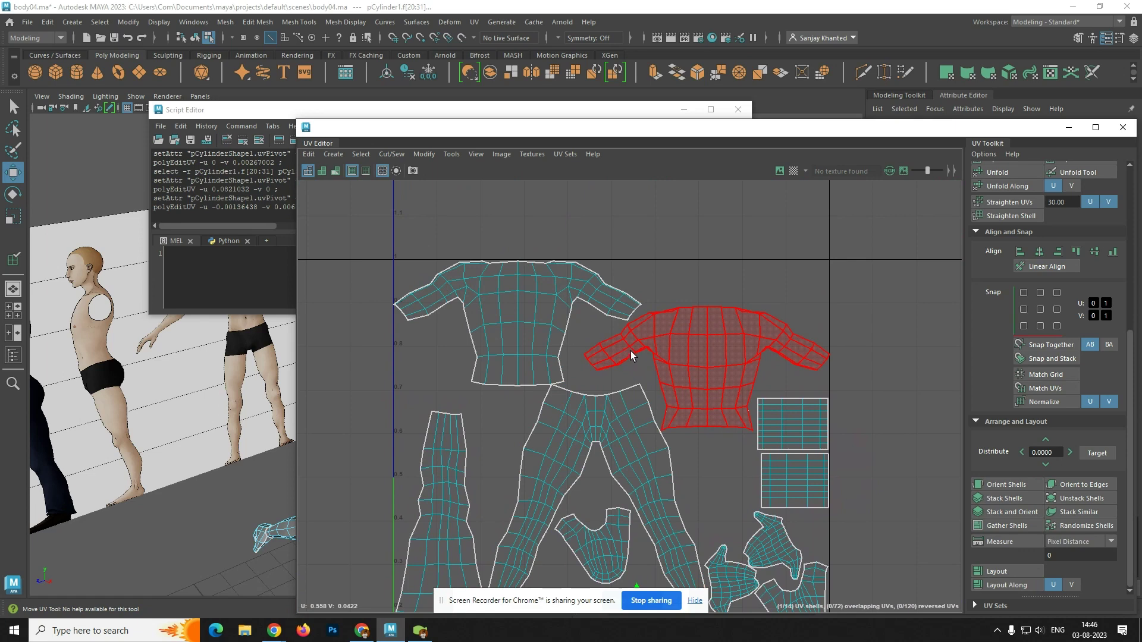
pyautogui.scroll(4, 530, 271)
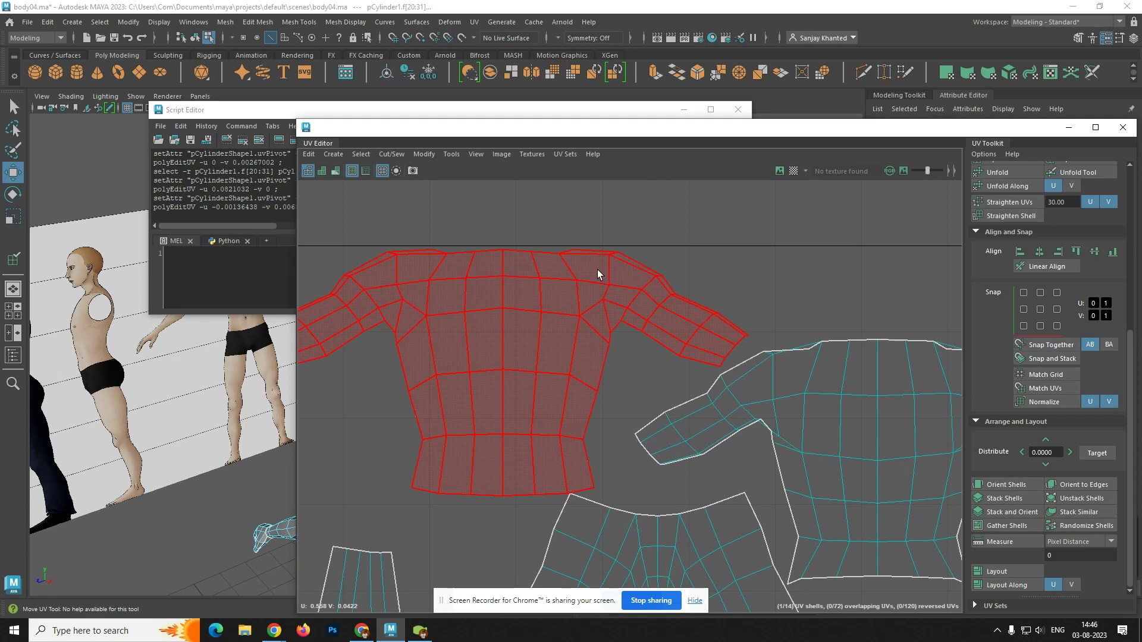
pyautogui.scroll(-2, 624, 362)
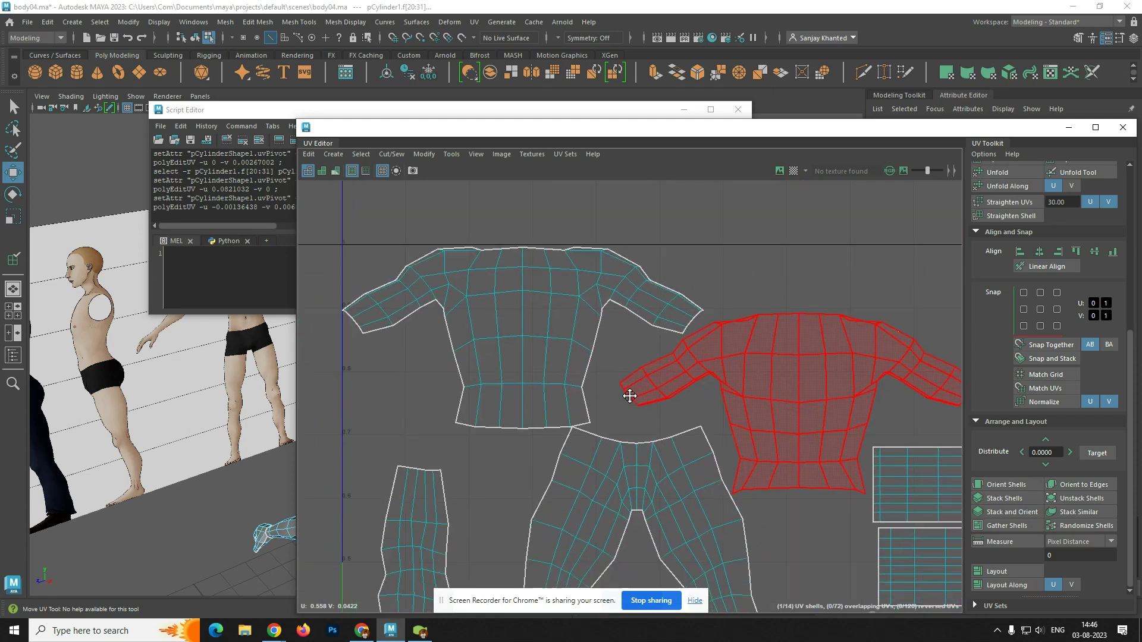
pyautogui.keyDown('alt'); pyautogui.moveTo(630, 396); pyautogui.dragTo(647, 233, button='middle'); pyautogui.keyUp('alt')
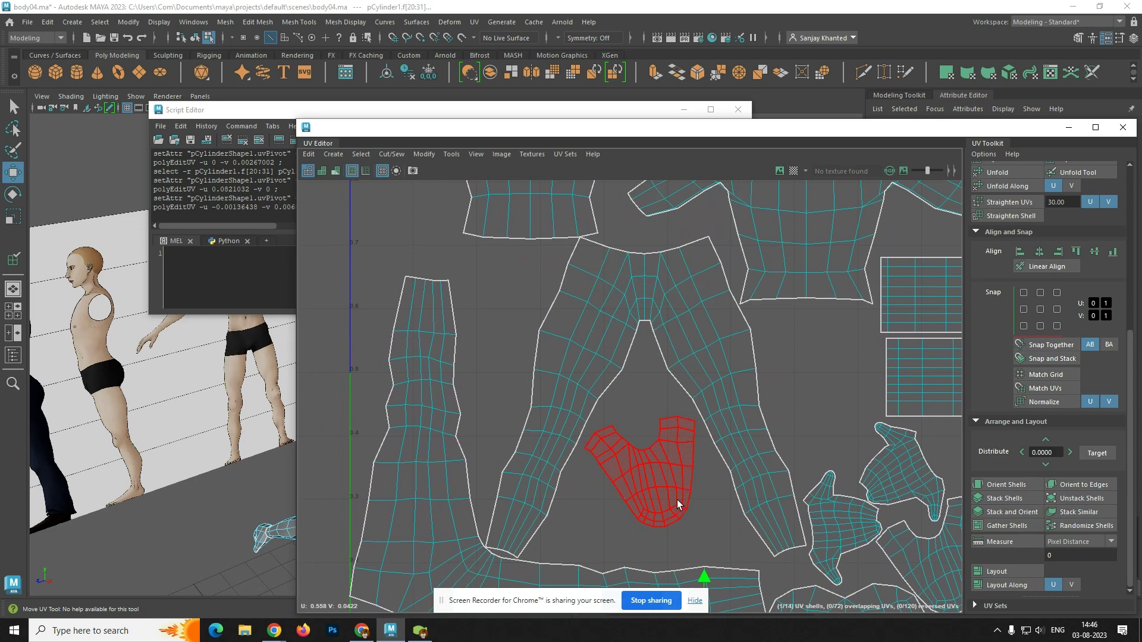
pyautogui.scroll(-2, 676, 499)
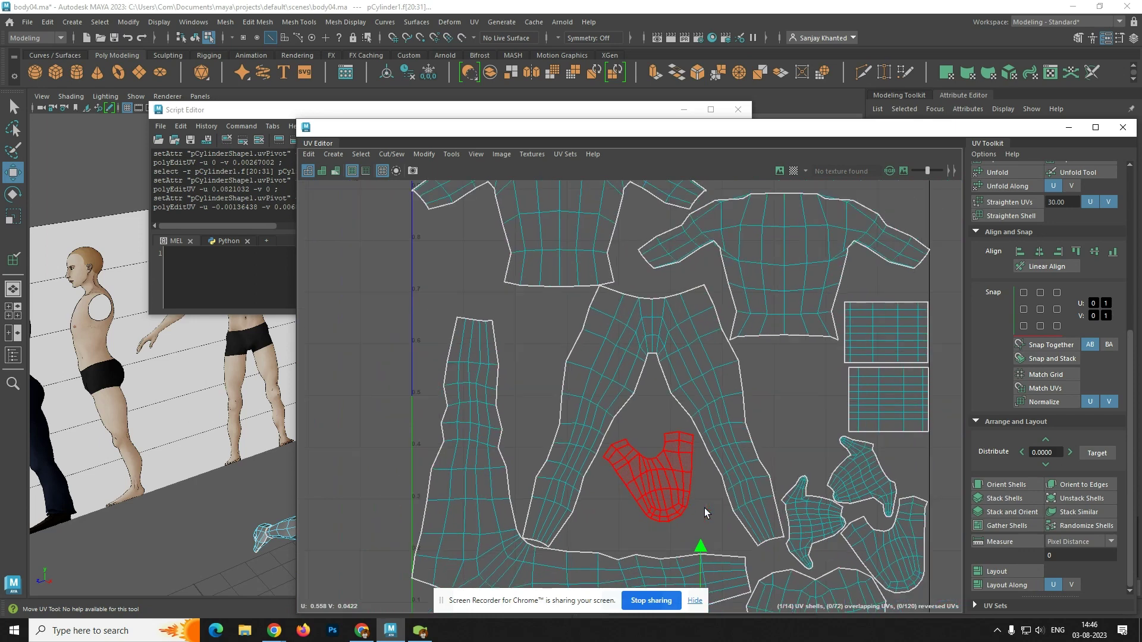
pyautogui.keyDown('alt'); pyautogui.moveTo(720, 511); pyautogui.dragTo(572, 317, button='middle'); pyautogui.keyUp('alt')
pyautogui.scroll(2, 666, 400)
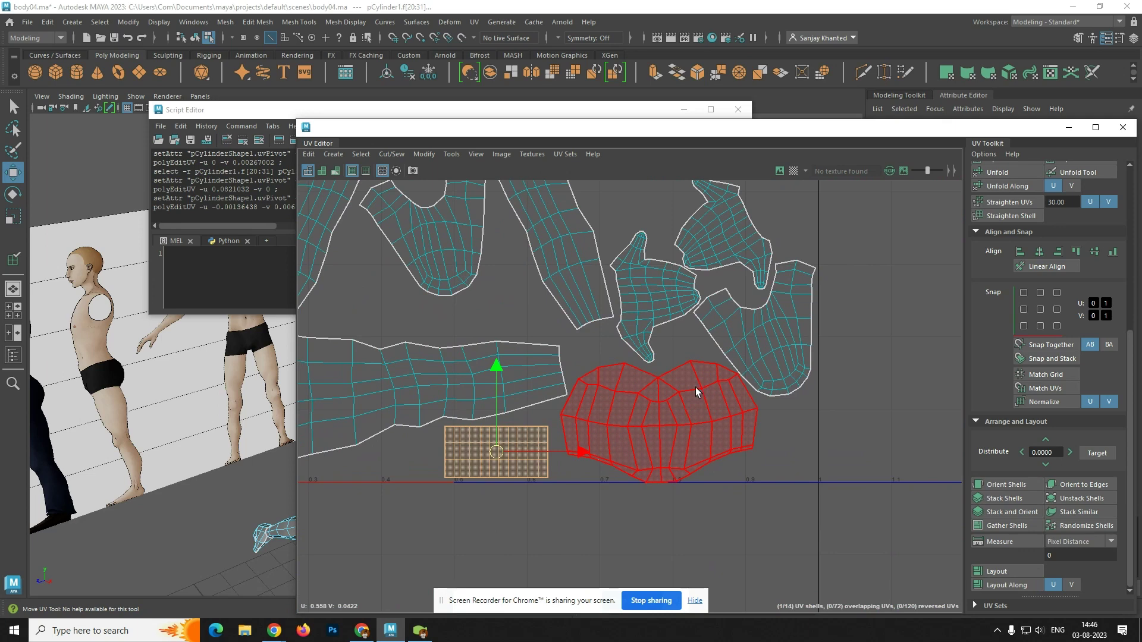
pyautogui.keyDown('alt'); pyautogui.moveTo(694, 387); pyautogui.dragTo(676, 481, button='middle'); pyautogui.keyUp('alt')
pyautogui.scroll(-5, 678, 482)
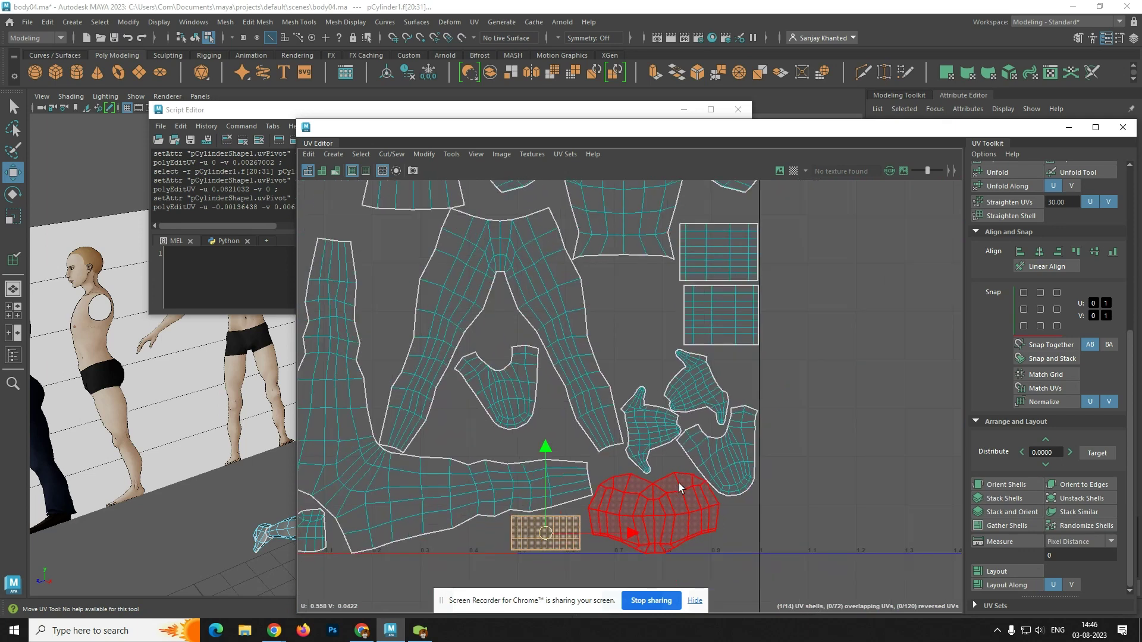
# - Select all the UV shells in the tile and open the UV Snapshot options
pyautogui.click(812, 410)
pyautogui.scroll(-2, 816, 398)
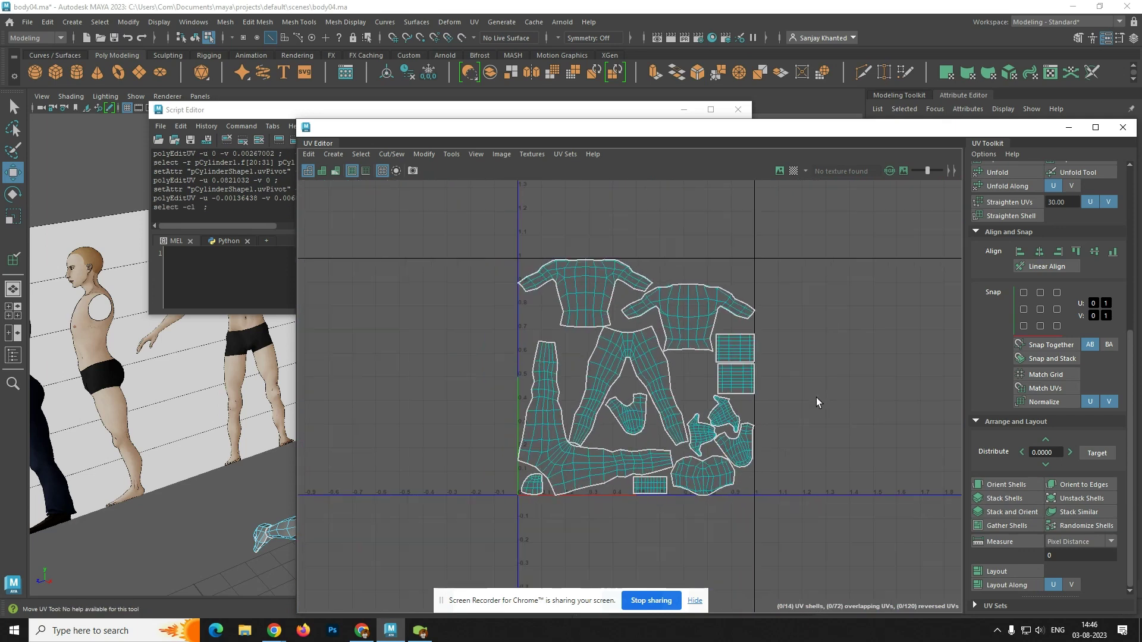
pyautogui.moveTo(854, 223); pyautogui.dragTo(462, 540)
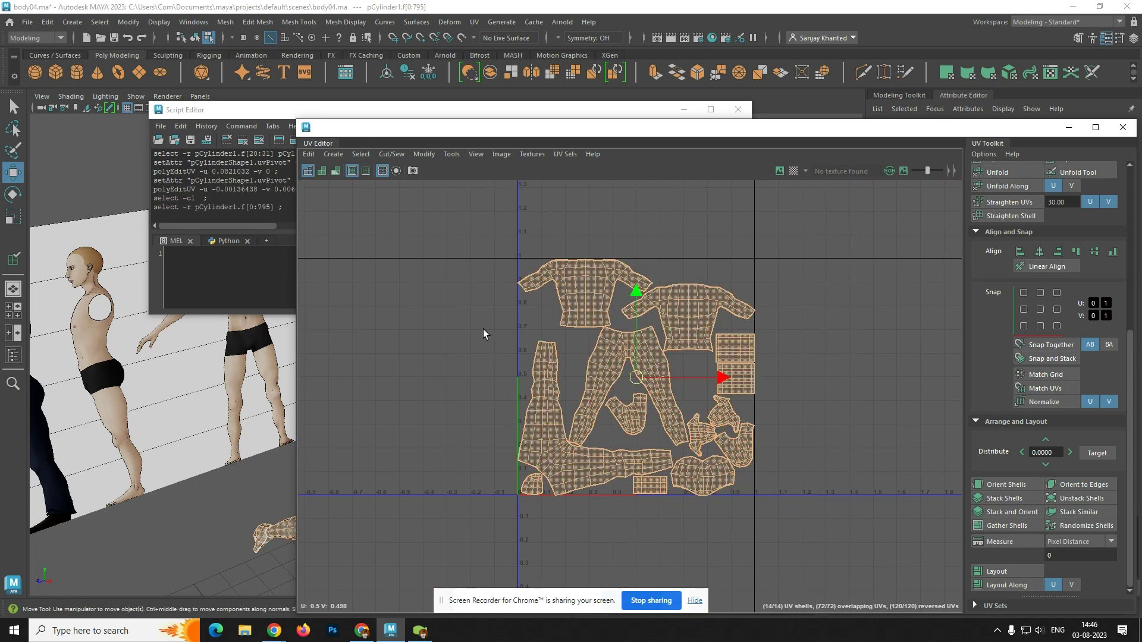
pyautogui.click(566, 154)
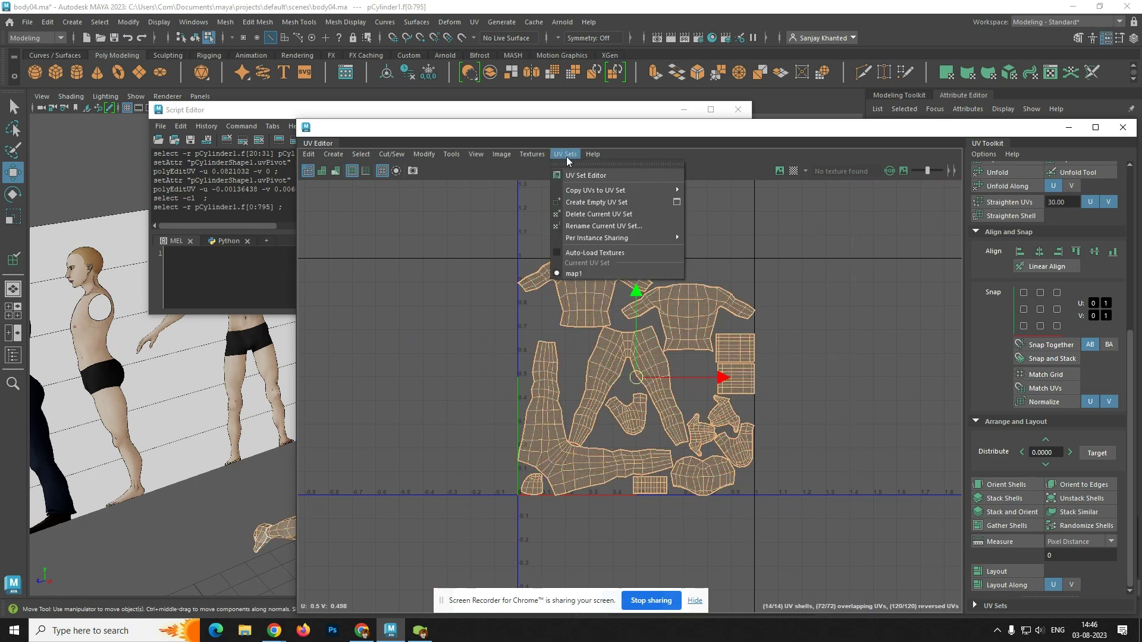
pyautogui.click(450, 156)
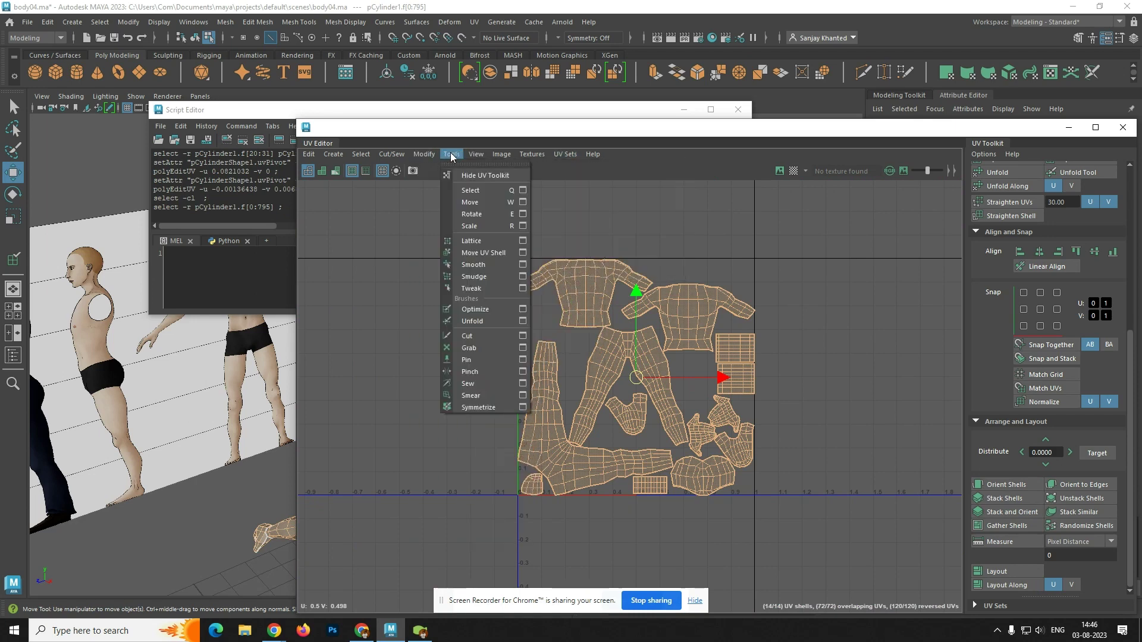
pyautogui.moveTo(496, 155)
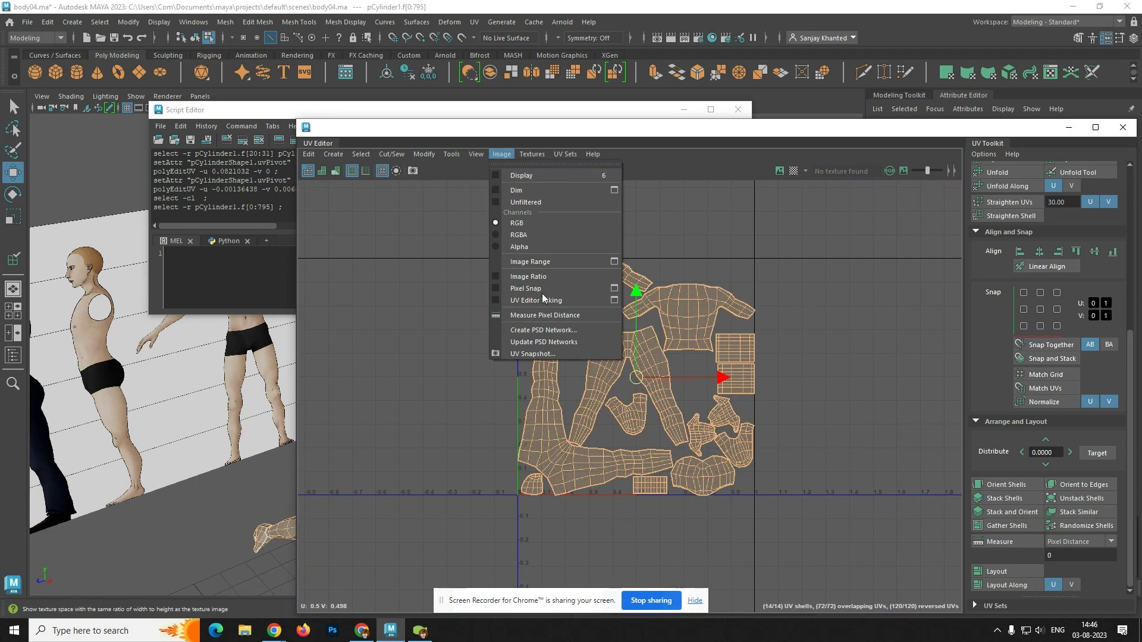
pyautogui.click(532, 353)
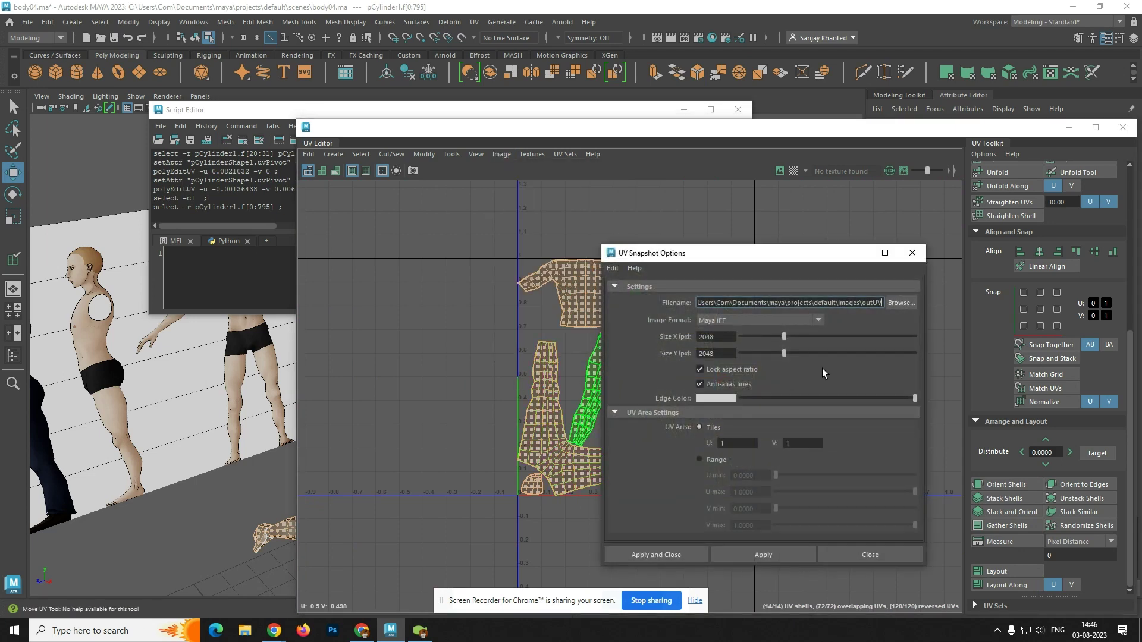
# - Set the UV snapshot to be saved on the Desktop with the file name character
pyautogui.click(906, 304)
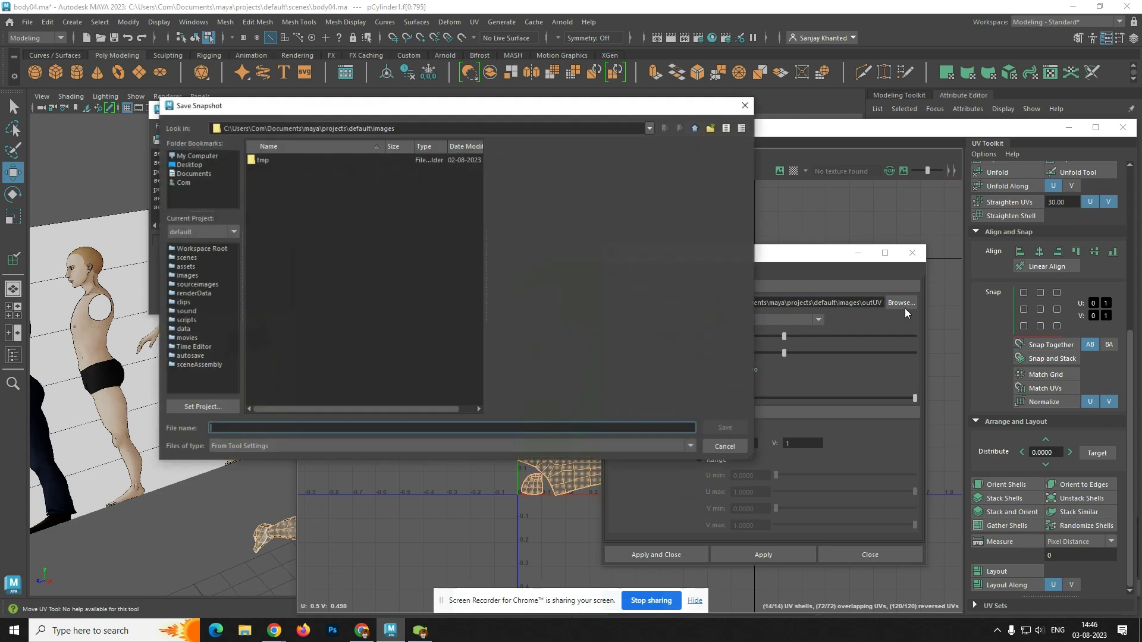
pyautogui.click(189, 166)
pyautogui.click(289, 426)
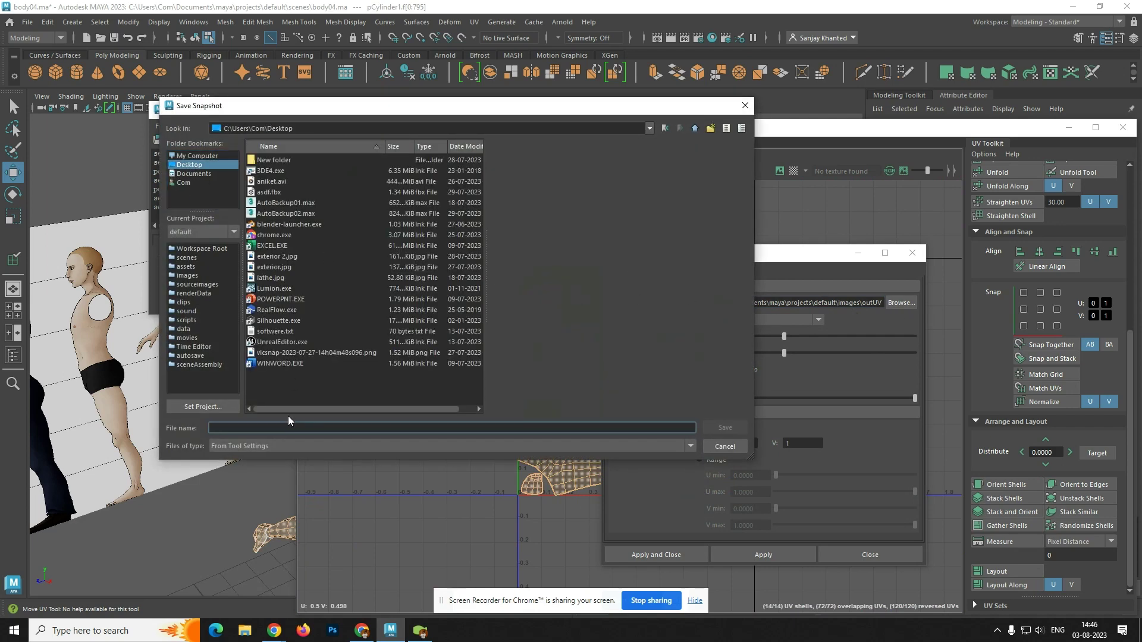
pyautogui.write('character')
pyautogui.click(733, 428)
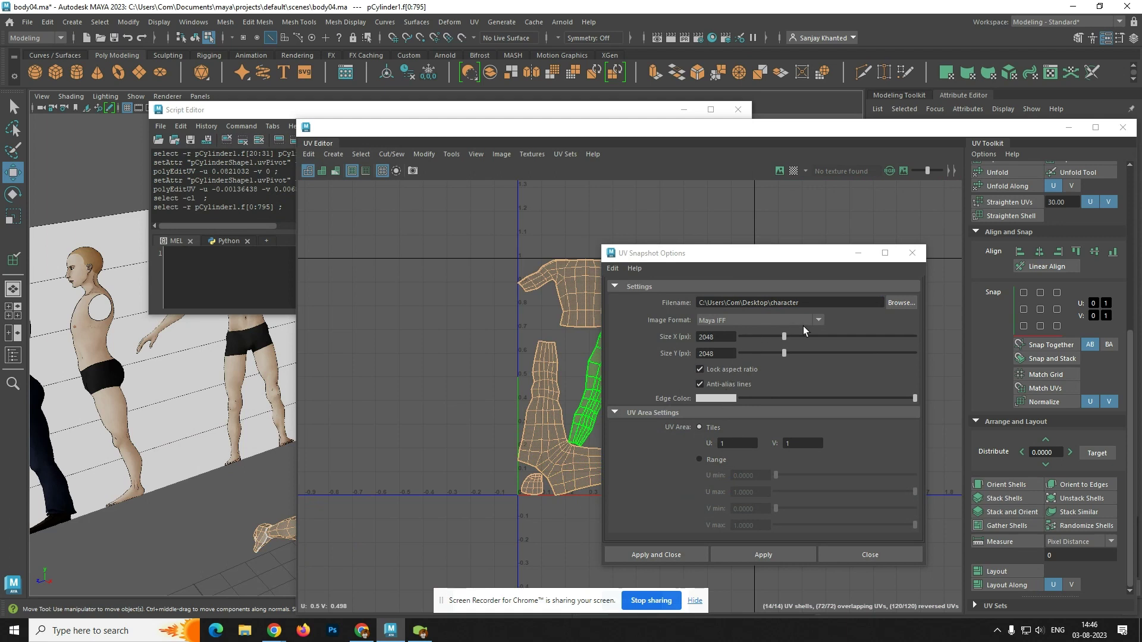
# - Set the snapshot's image format to PNG and export the UV snapshot
pyautogui.click(820, 320)
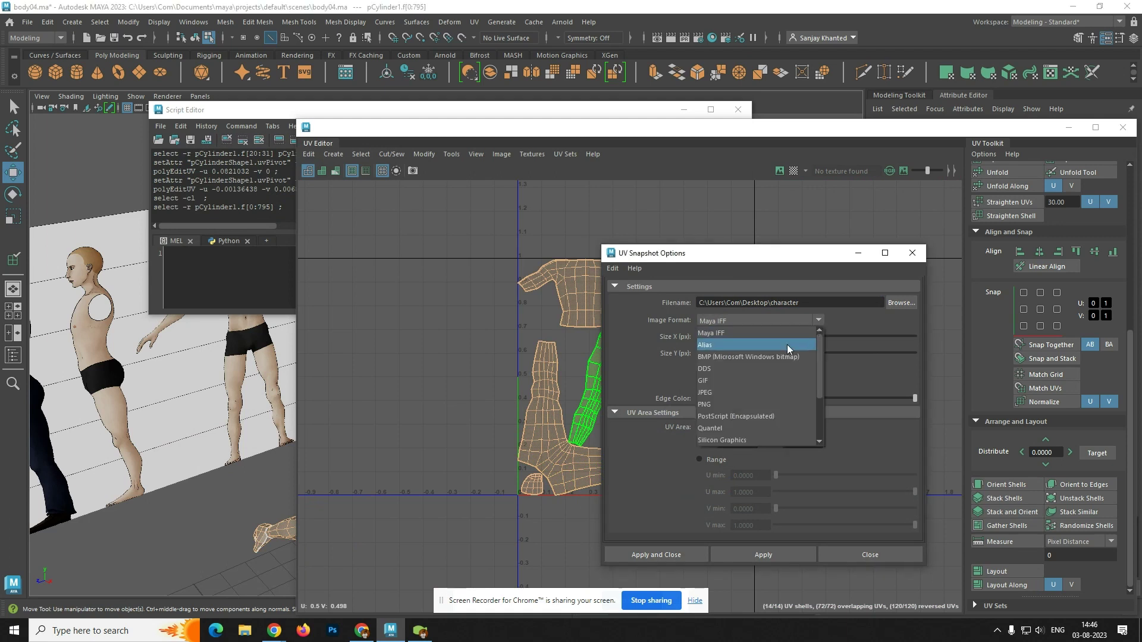
pyautogui.click(723, 404)
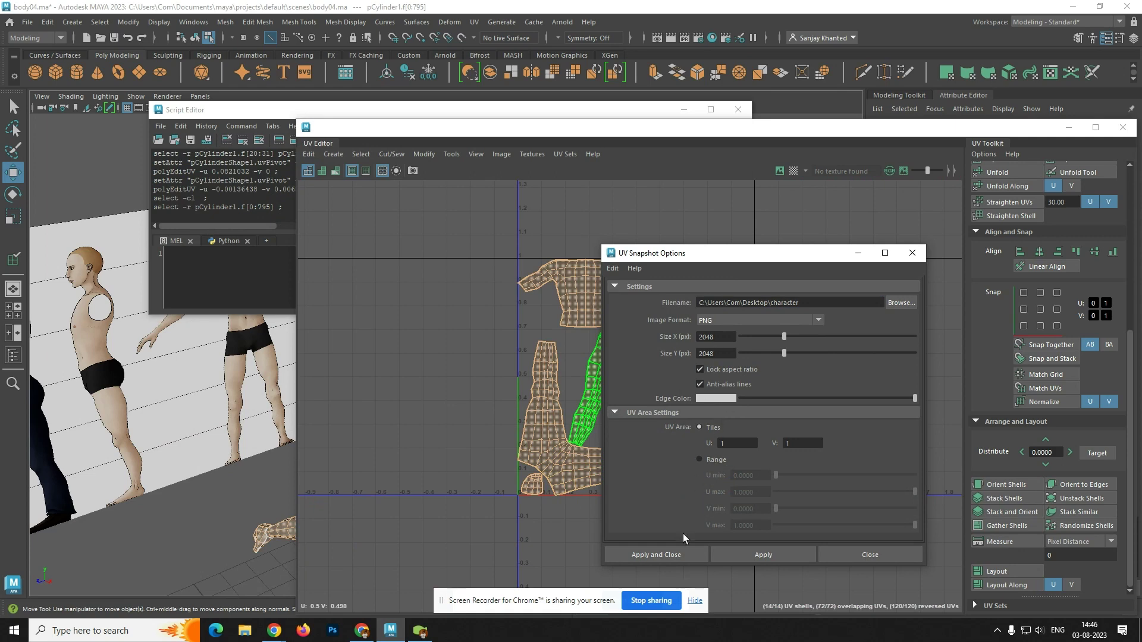
pyautogui.click(676, 549)
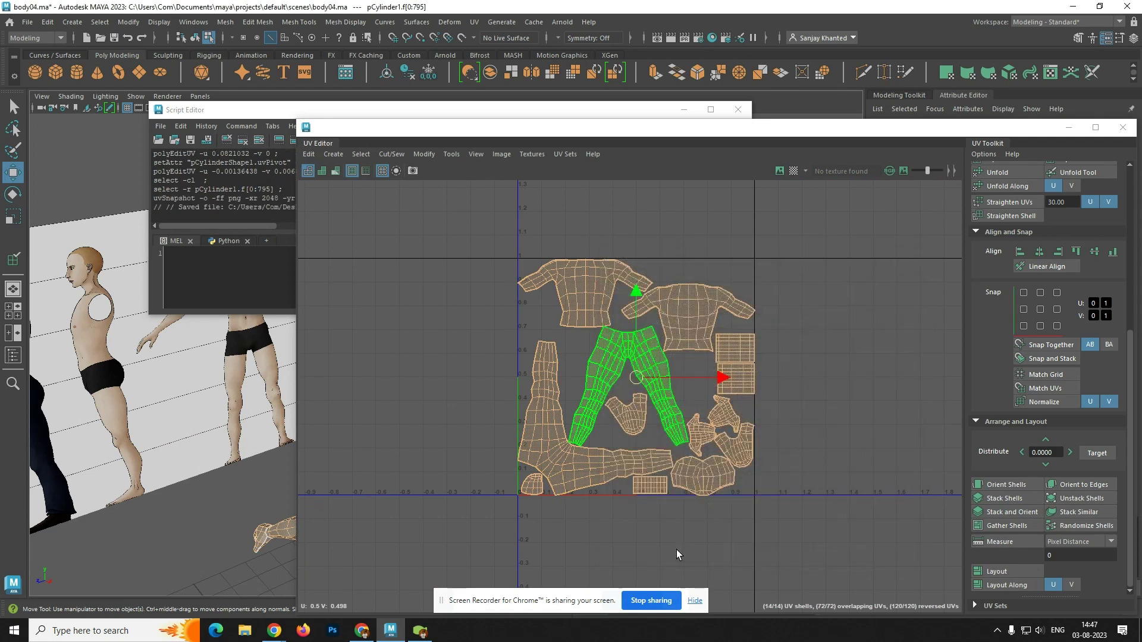
# - Switch to the desktop and open the character image in Adobe Photoshop 2021
pyautogui.press('super+d')
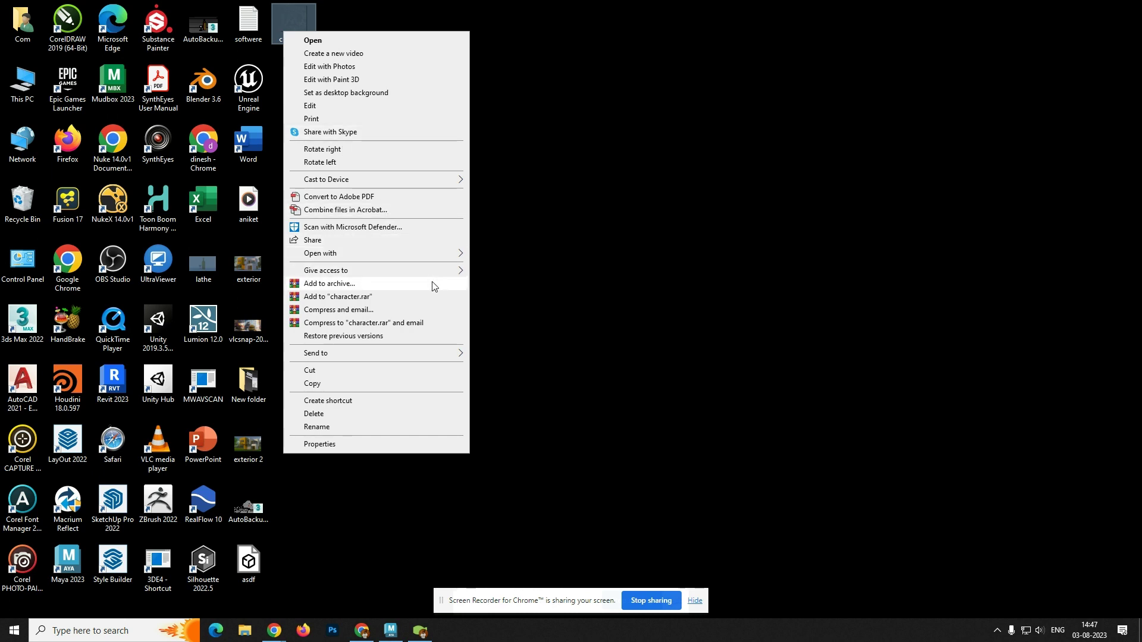
pyautogui.moveTo(443, 258)
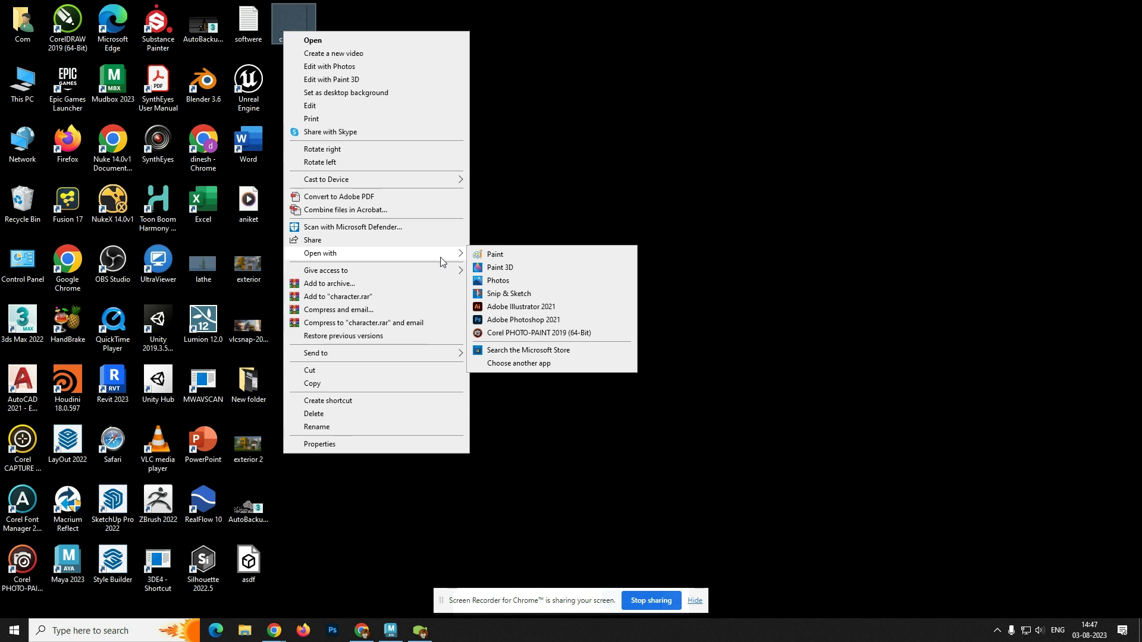
pyautogui.click(524, 321)
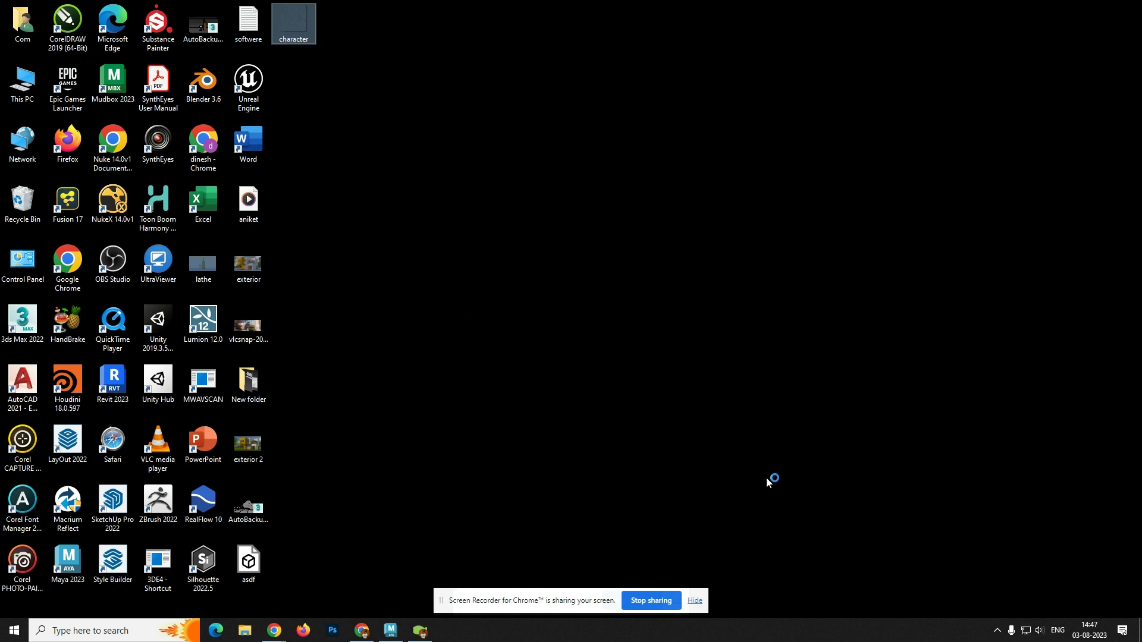
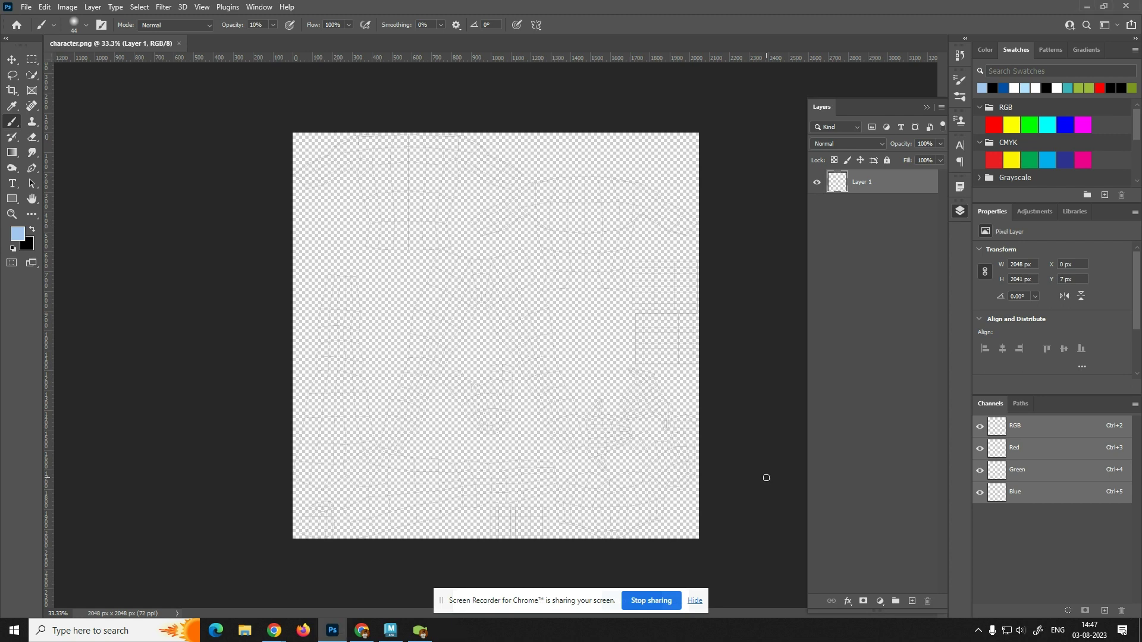
# - Add a new layer beneath the UV wireframe layer and fill it with the black background colour
pyautogui.click(912, 601)
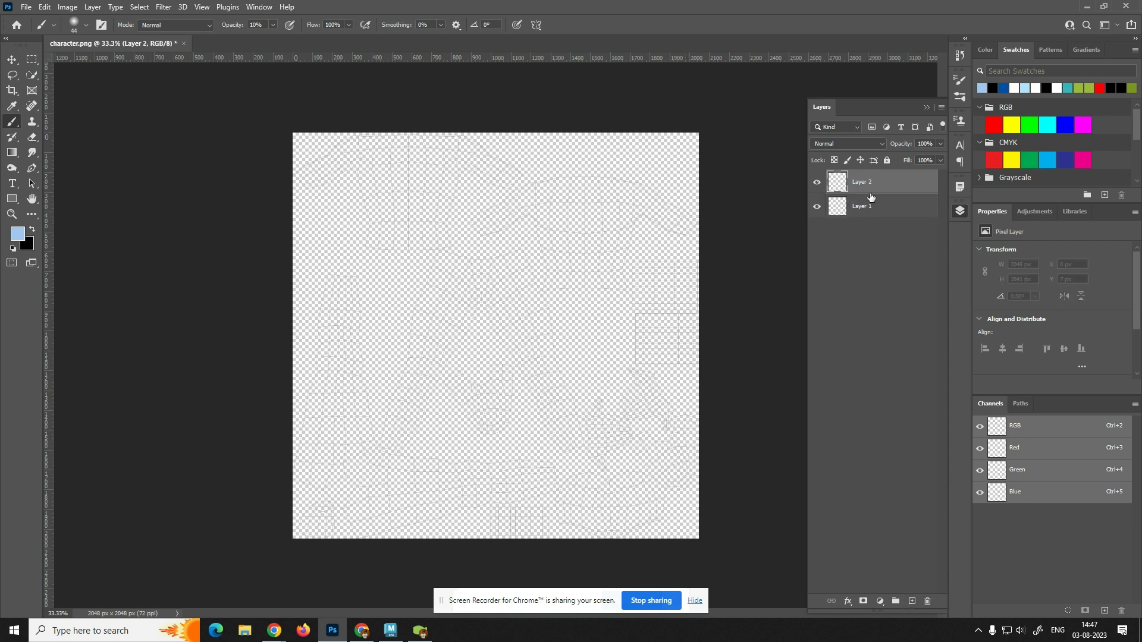
pyautogui.moveTo(872, 180); pyautogui.dragTo(892, 277)
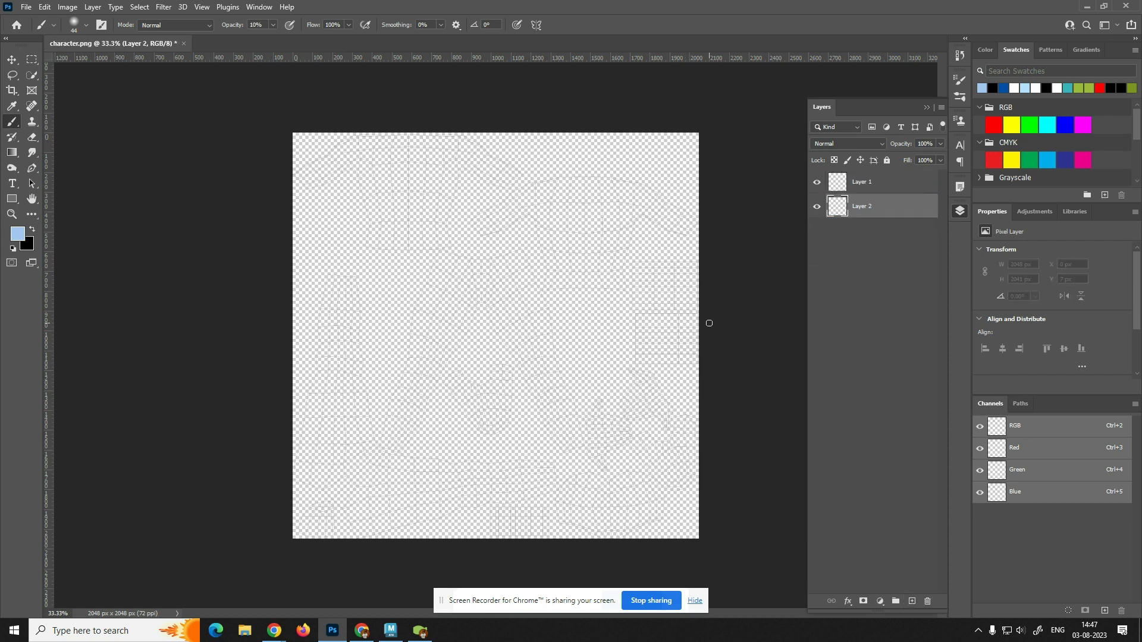
pyautogui.hotkey('ctrl', 'BackSpace')
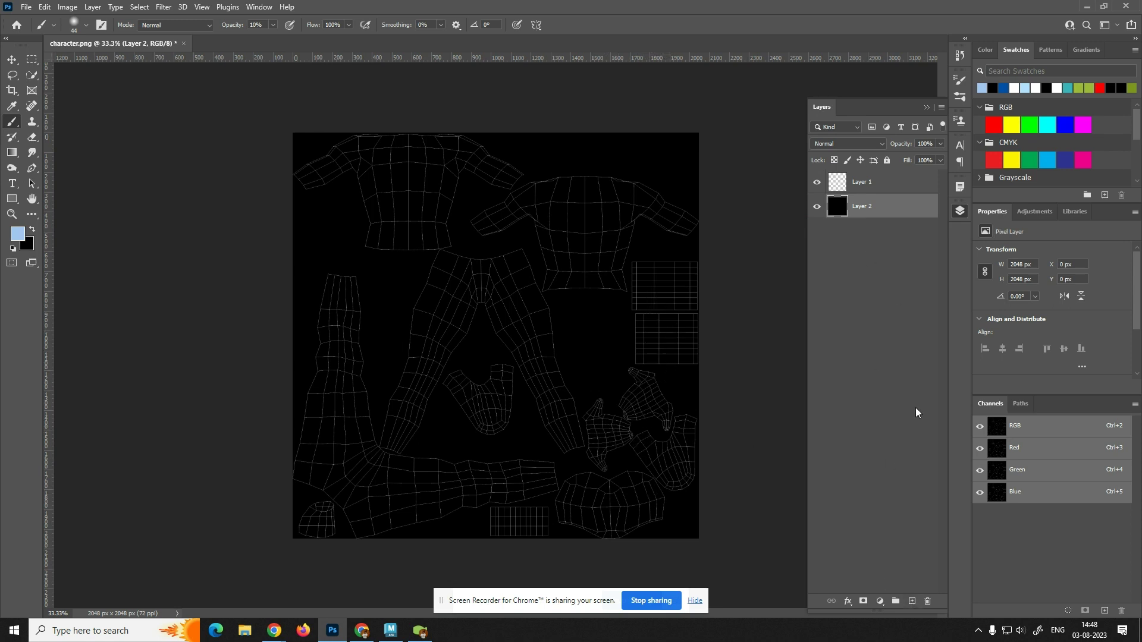
# - Add a new layer above the black background layer and set the foreground colour to the skin tone cb9575
pyautogui.click(911, 601)
pyautogui.click(17, 234)
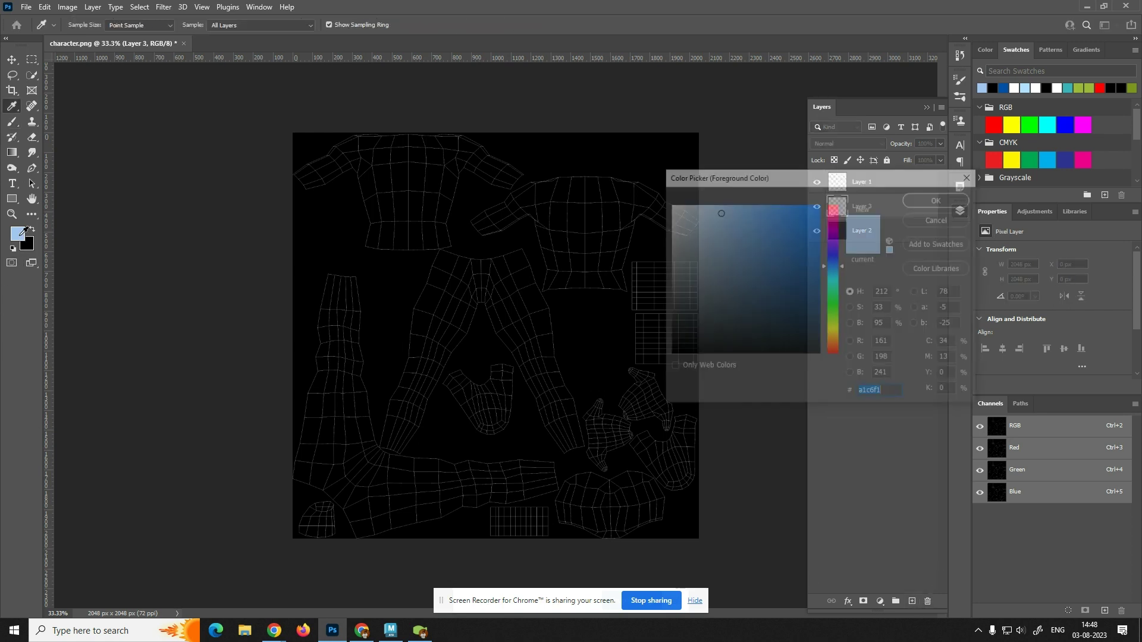
pyautogui.click(833, 338)
pyautogui.moveTo(702, 221); pyautogui.dragTo(708, 284)
pyautogui.moveTo(834, 338); pyautogui.dragTo(836, 339)
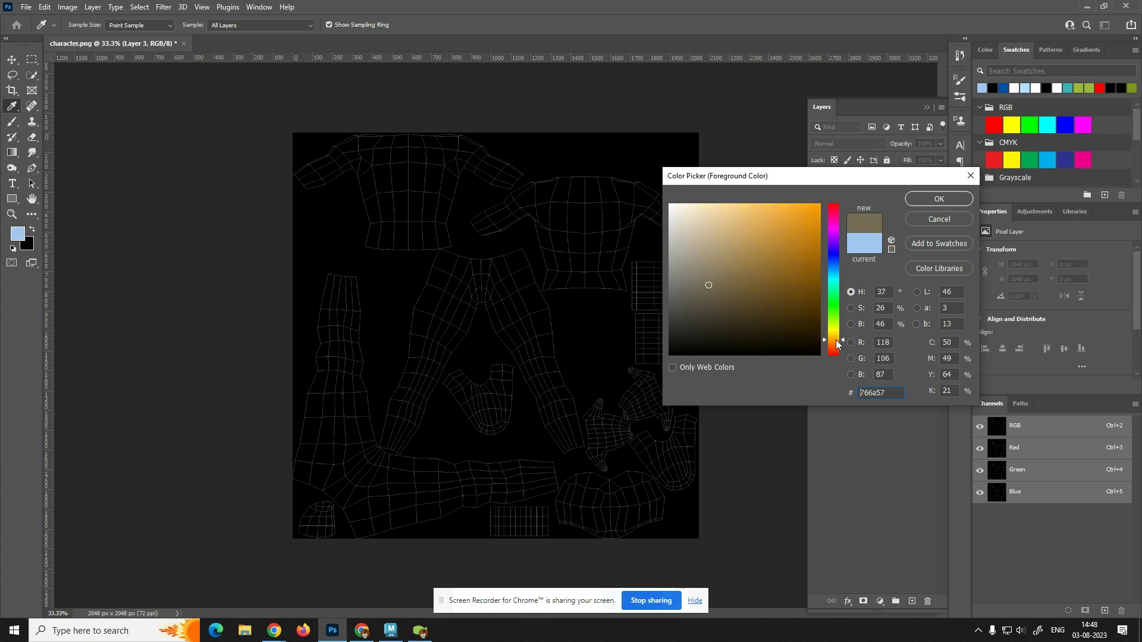
pyautogui.moveTo(762, 210)
pyautogui.mouseDown()
pyautogui.moveTo(764, 250)
pyautogui.moveTo(736, 277)
pyautogui.mouseUp()
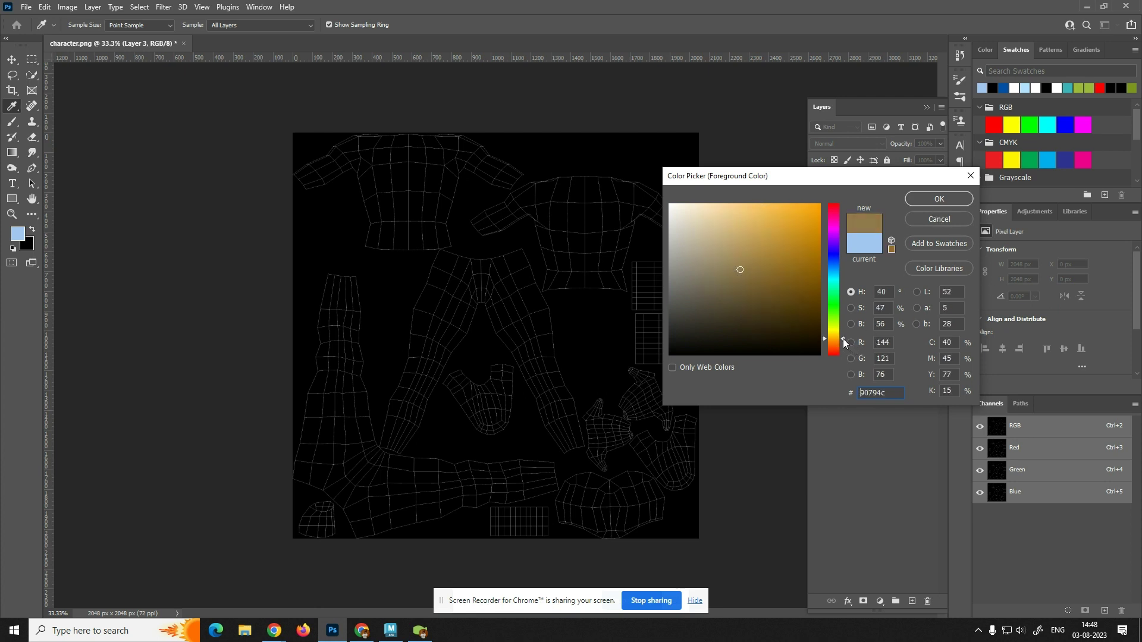
pyautogui.moveTo(843, 343); pyautogui.dragTo(847, 350)
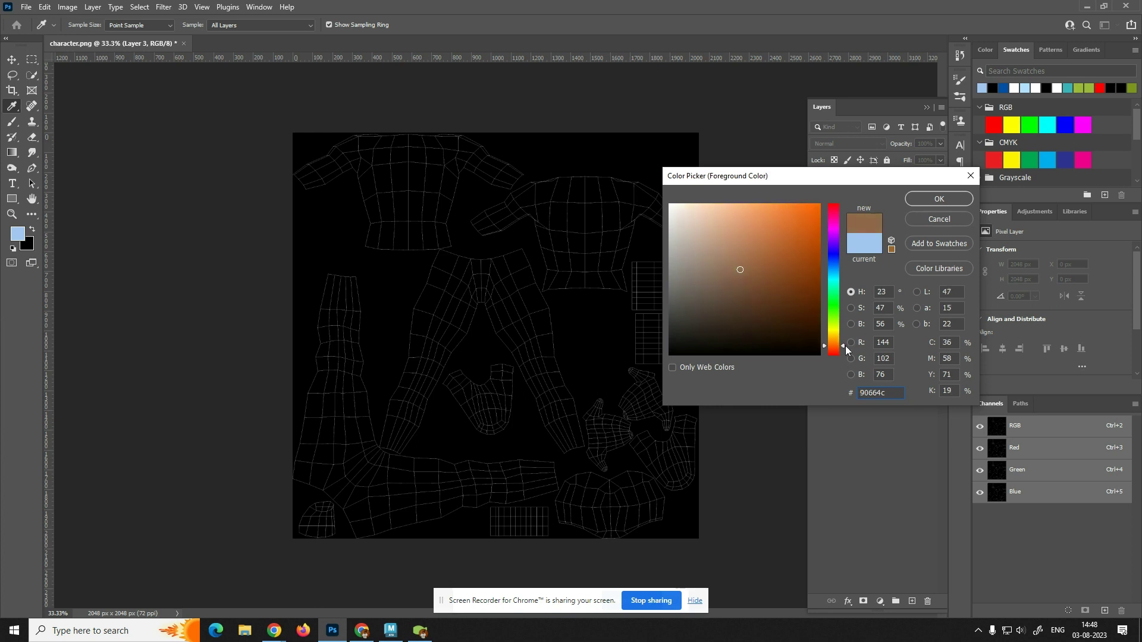
pyautogui.click(733, 234)
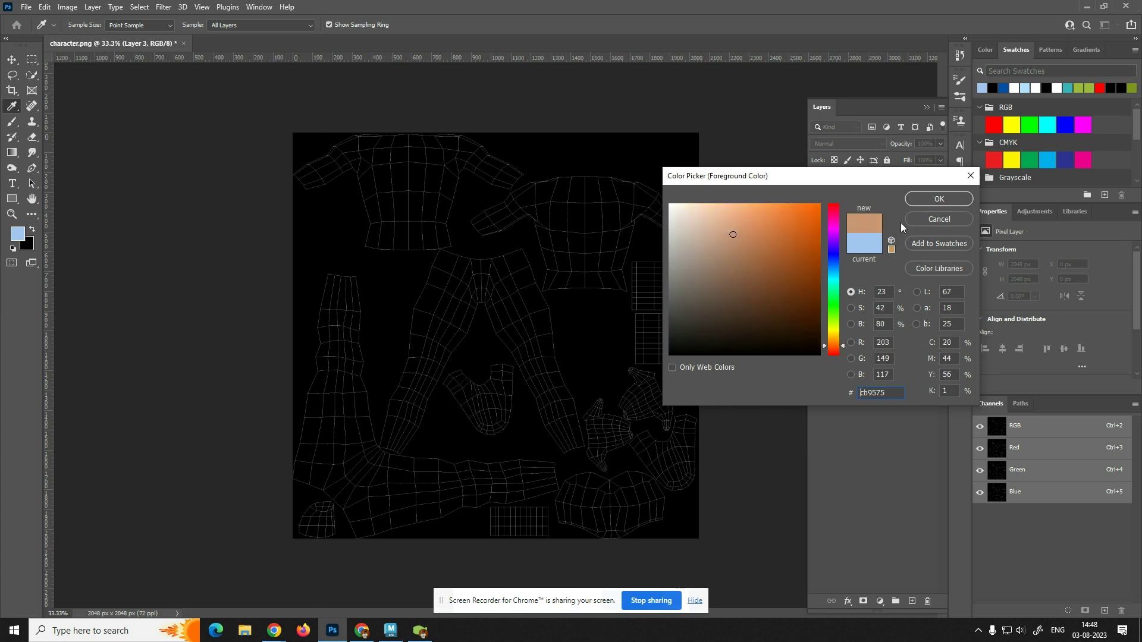
pyautogui.click(938, 198)
# - Switch the brush to Hard Round and undo the test strokes on the upper rectangular UV shell
pyautogui.press('b')
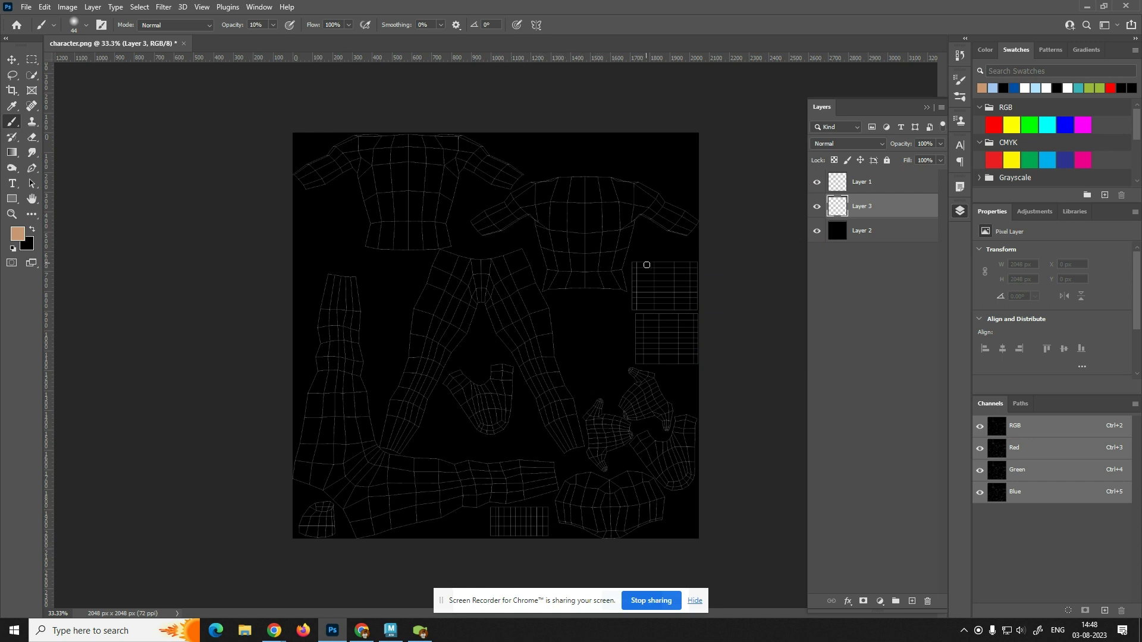
pyautogui.moveTo(645, 262)
pyautogui.mouseDown()
pyautogui.moveTo(655, 257)
pyautogui.moveTo(645, 280)
pyautogui.moveTo(655, 284)
pyautogui.mouseUp()
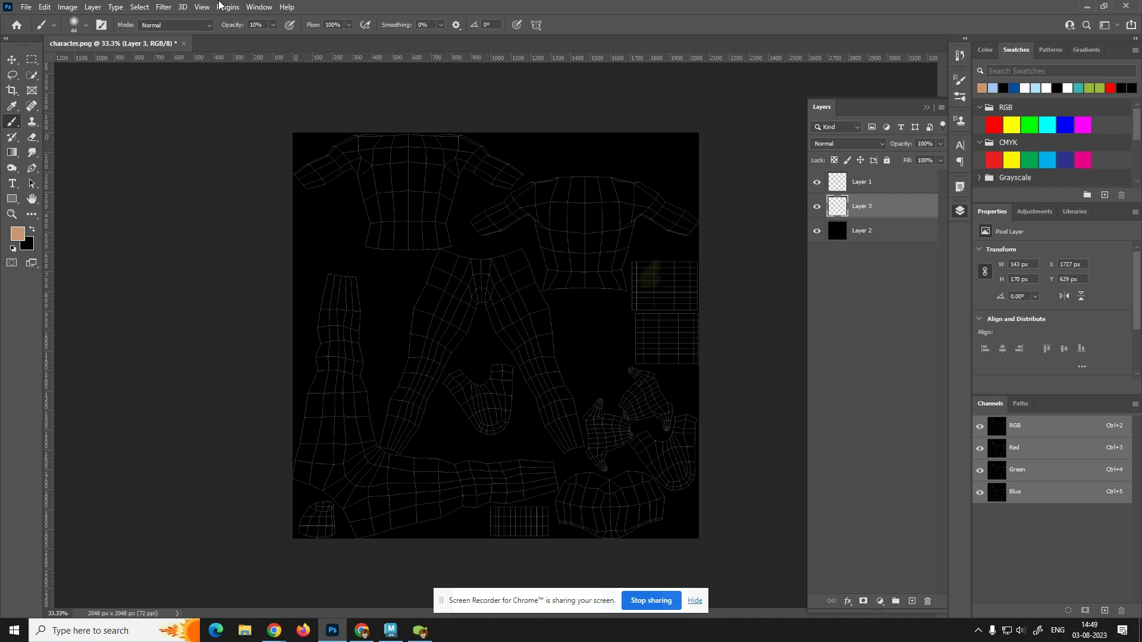
pyautogui.click(74, 26)
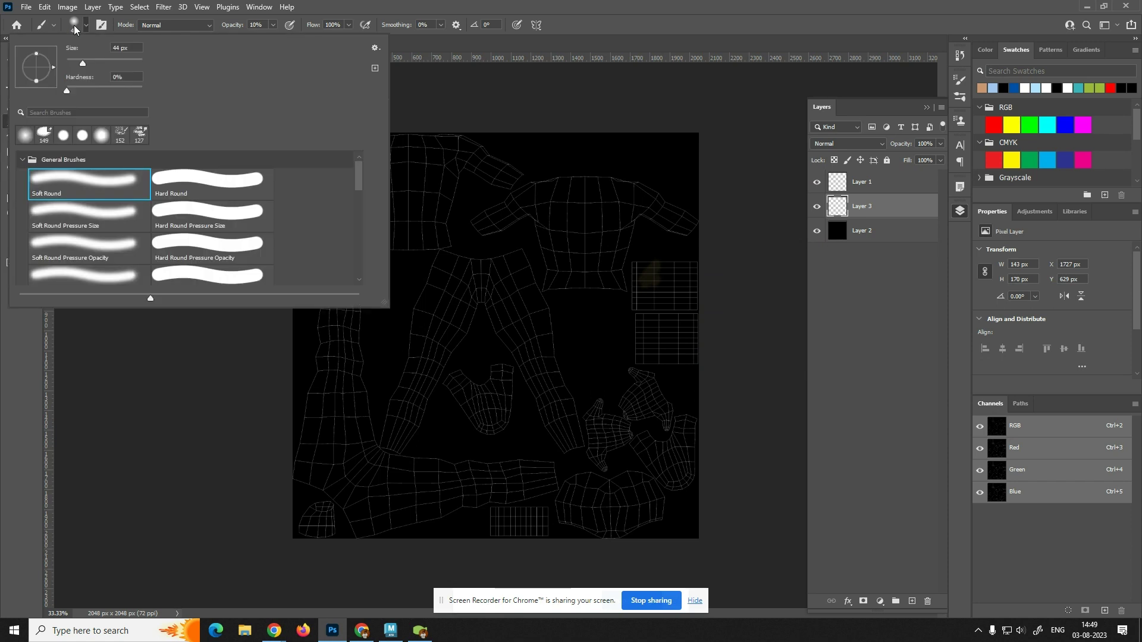
pyautogui.click(196, 180)
pyautogui.click(616, 37)
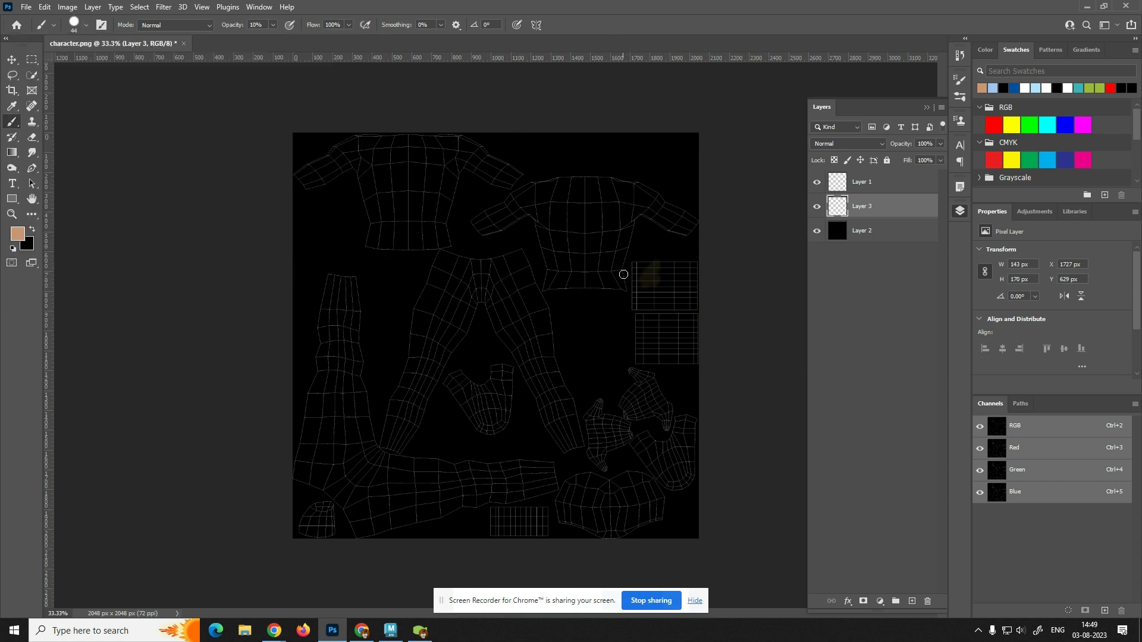
pyautogui.moveTo(647, 296)
pyautogui.mouseDown()
pyautogui.moveTo(653, 282)
pyautogui.moveTo(649, 306)
pyautogui.mouseUp()
pyautogui.hotkey('ctrl', 'z')
pyautogui.hotkey('ctrl', 'z')
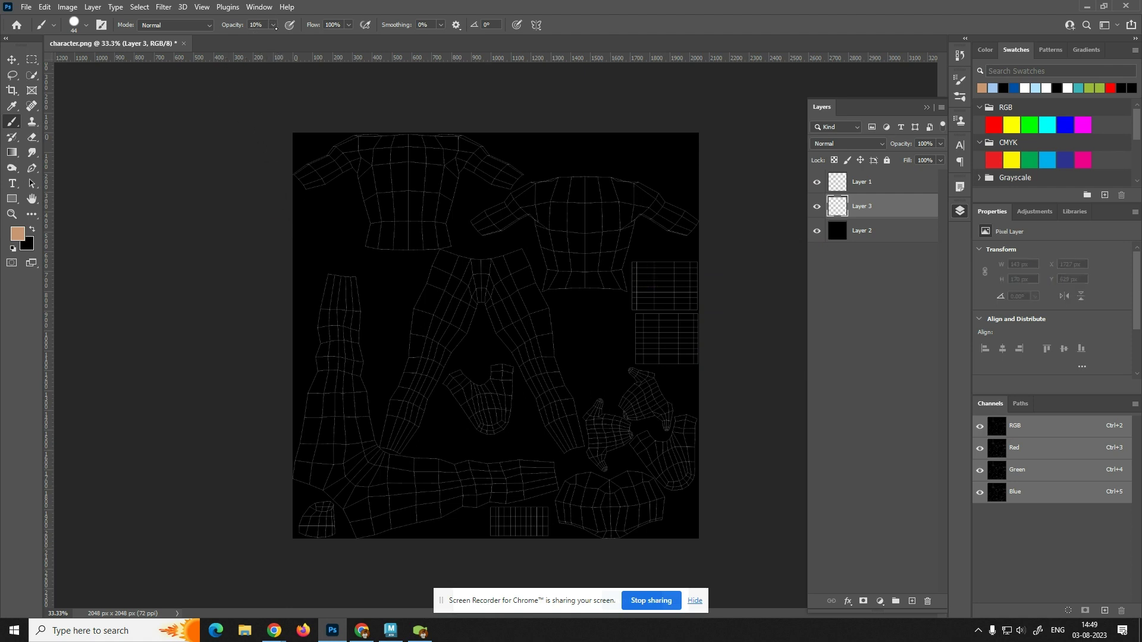
# - Set the brush opacity to 100% and bring the two rectangular UV shells into close view
pyautogui.click(273, 25)
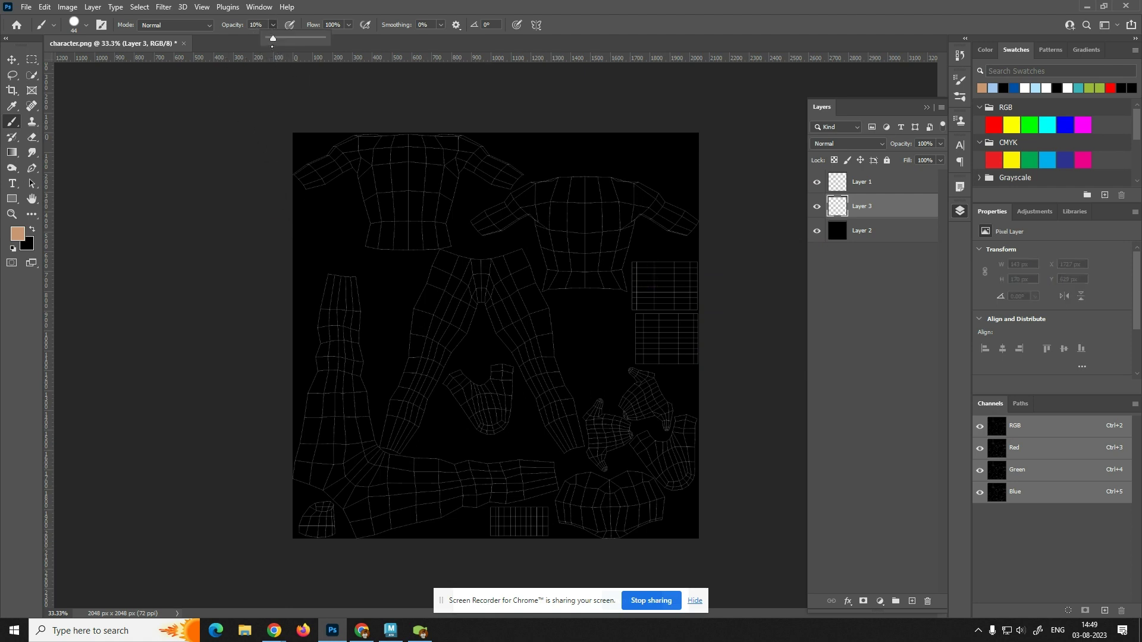
pyautogui.moveTo(273, 38); pyautogui.dragTo(322, 38)
pyautogui.hotkey('ctrl', '+')
pyautogui.hotkey('ctrl', '+')
pyautogui.hotkey('ctrl', '+')
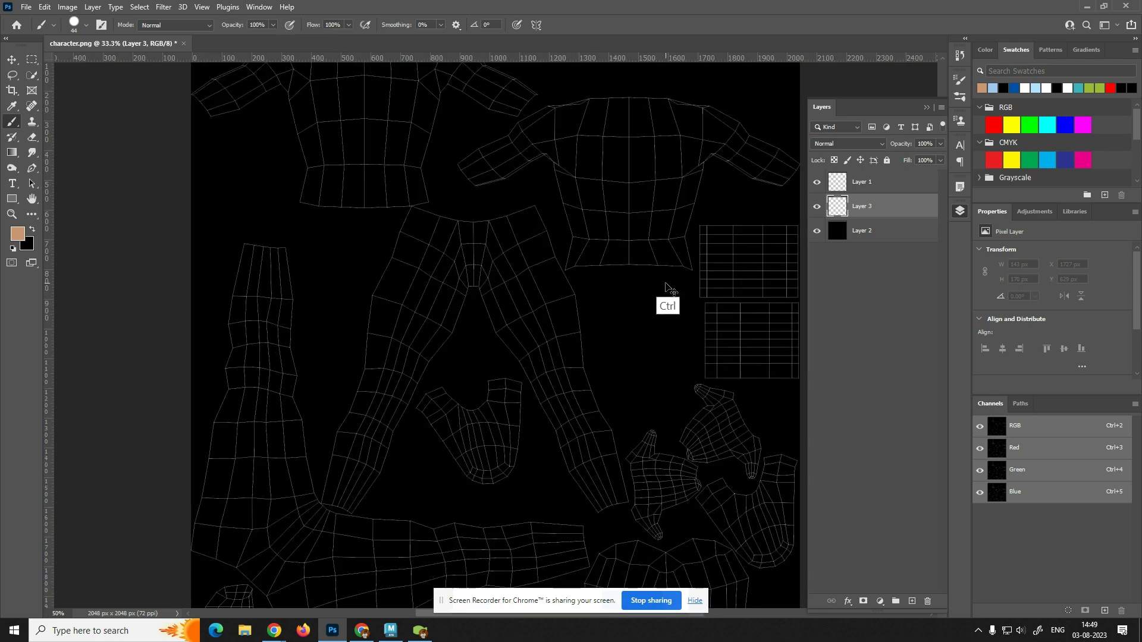
pyautogui.press('space')
pyautogui.moveTo(675, 270); pyautogui.dragTo(331, 276)
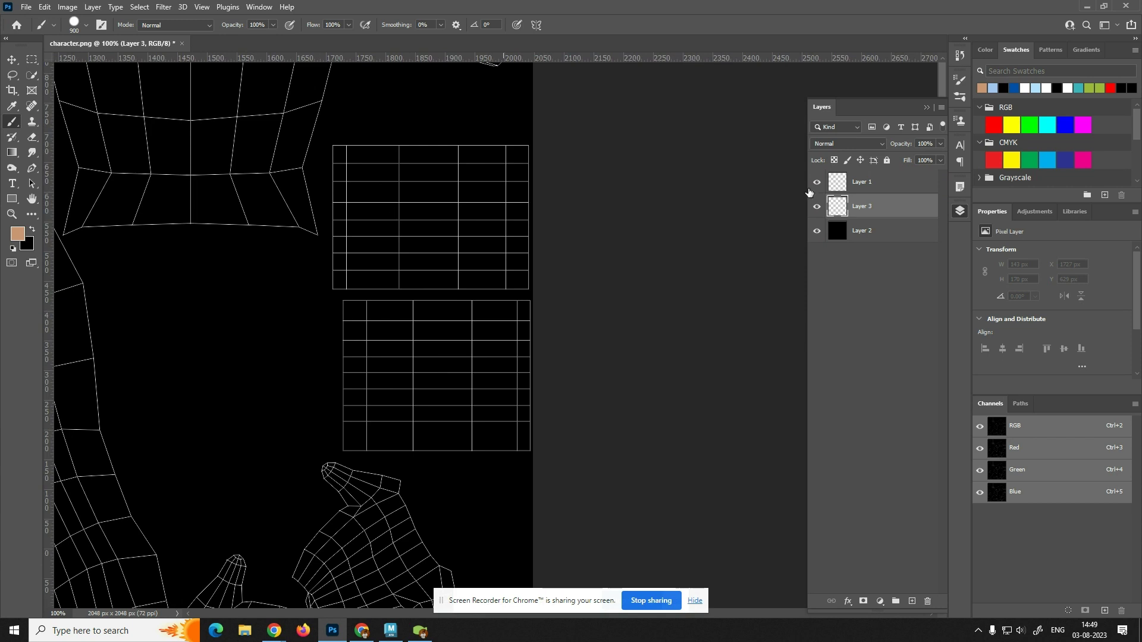
pyautogui.doubleClick(886, 202)
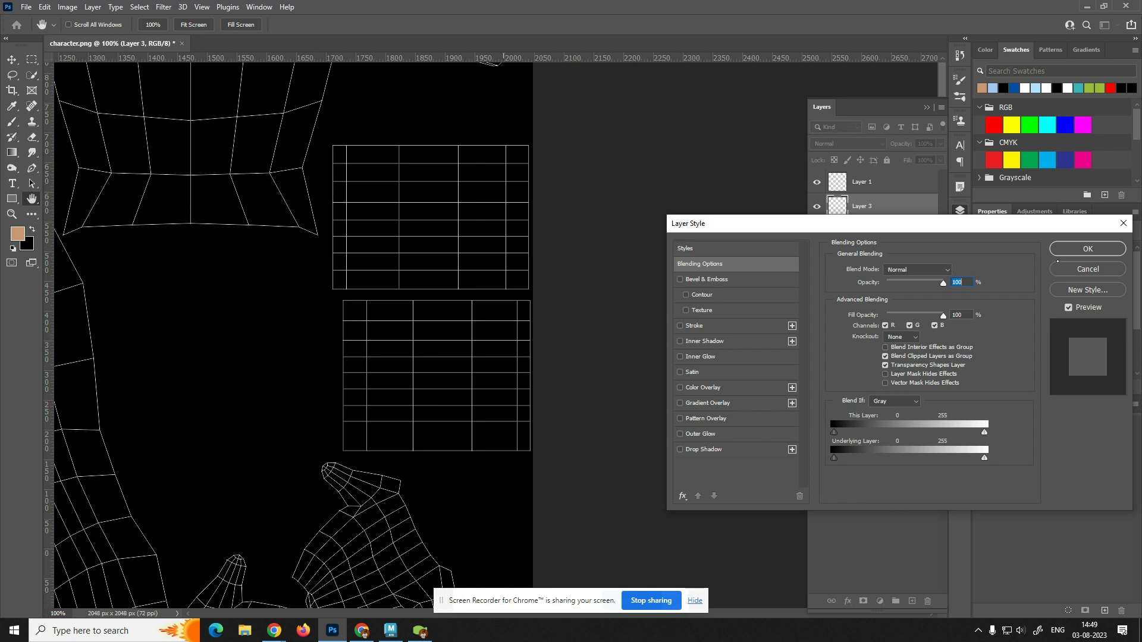
pyautogui.click(1059, 252)
pyautogui.press('b')
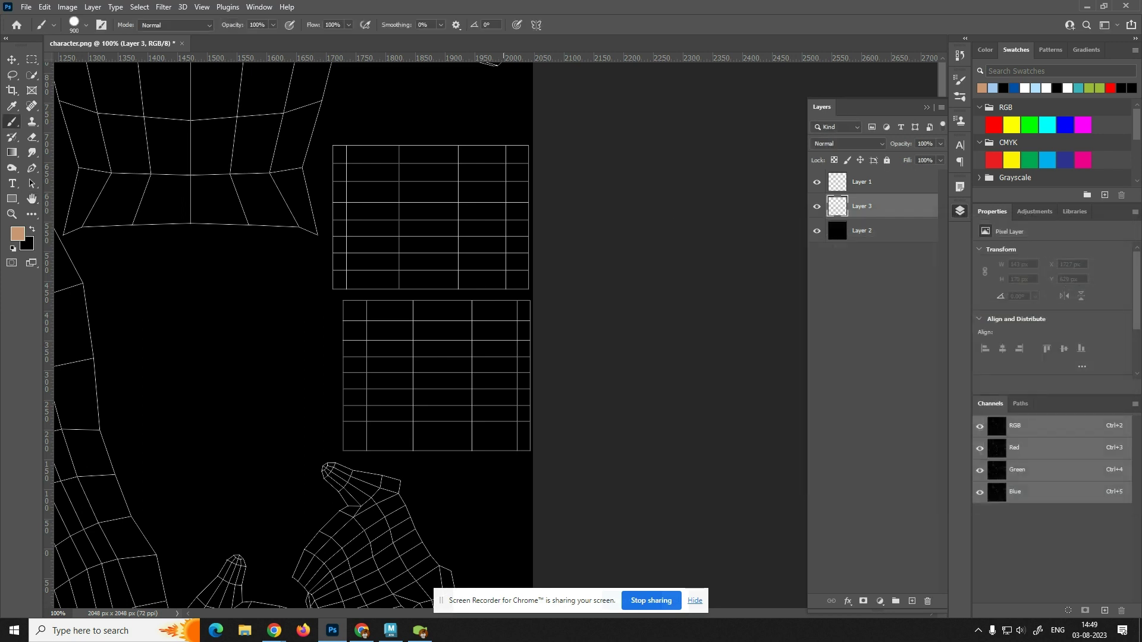
pyautogui.doubleClick(823, 186)
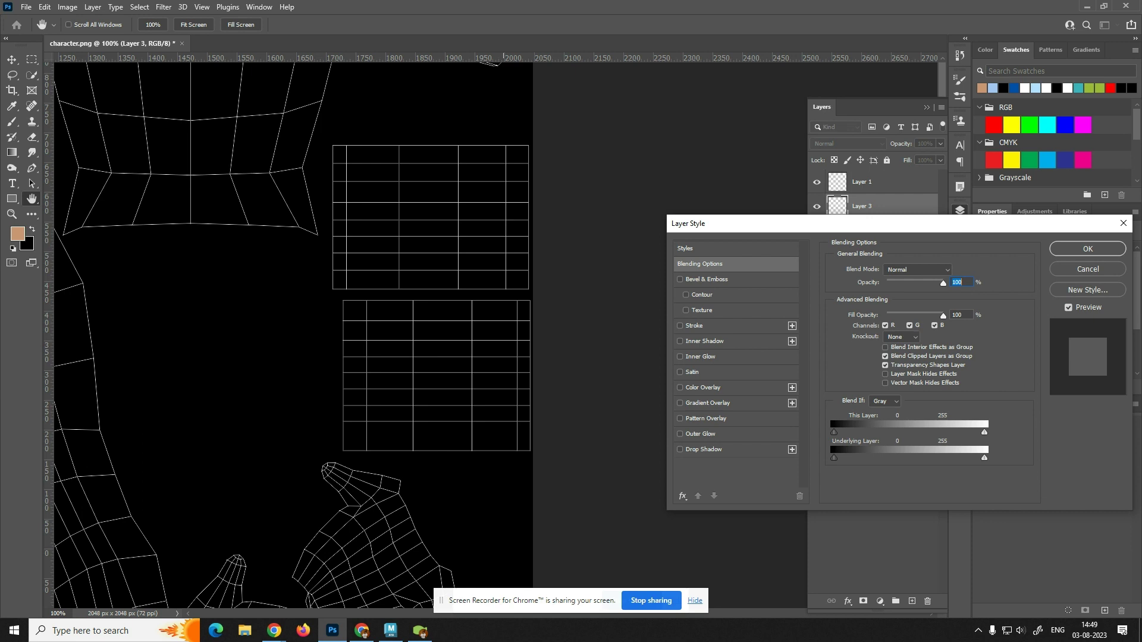
pyautogui.click(1074, 270)
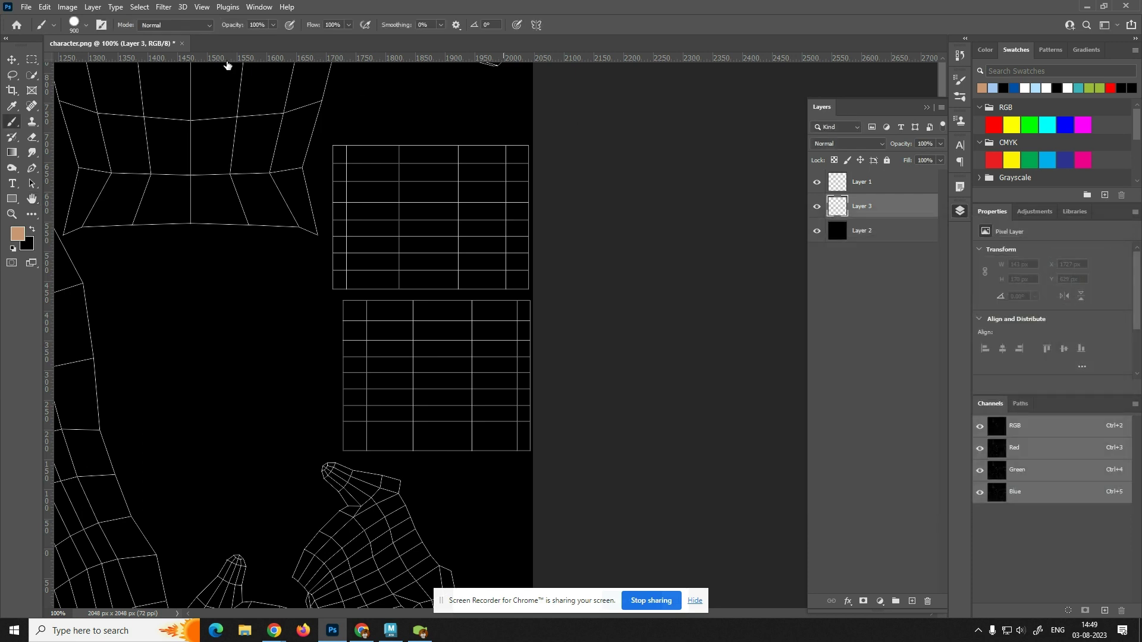
# - Activate the Rectangular Marquee tool
pyautogui.click(31, 63)
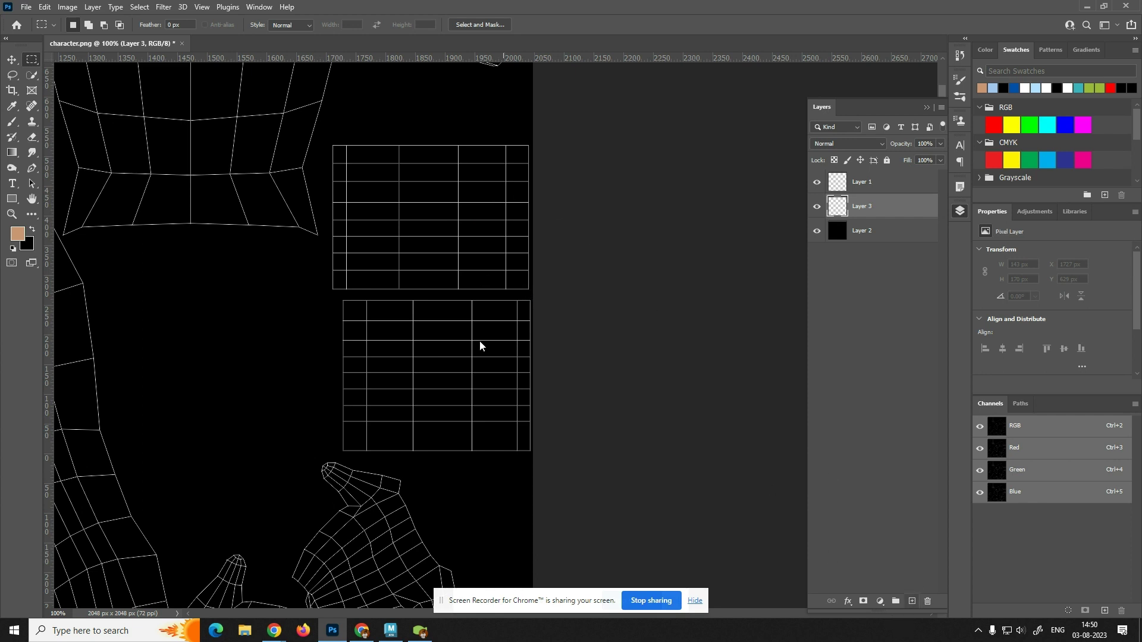
# - Examine the painted clothing, skin and shoe areas against the UV wireframe by showing Layer 1 and hiding it again
pyautogui.click(419, 632)
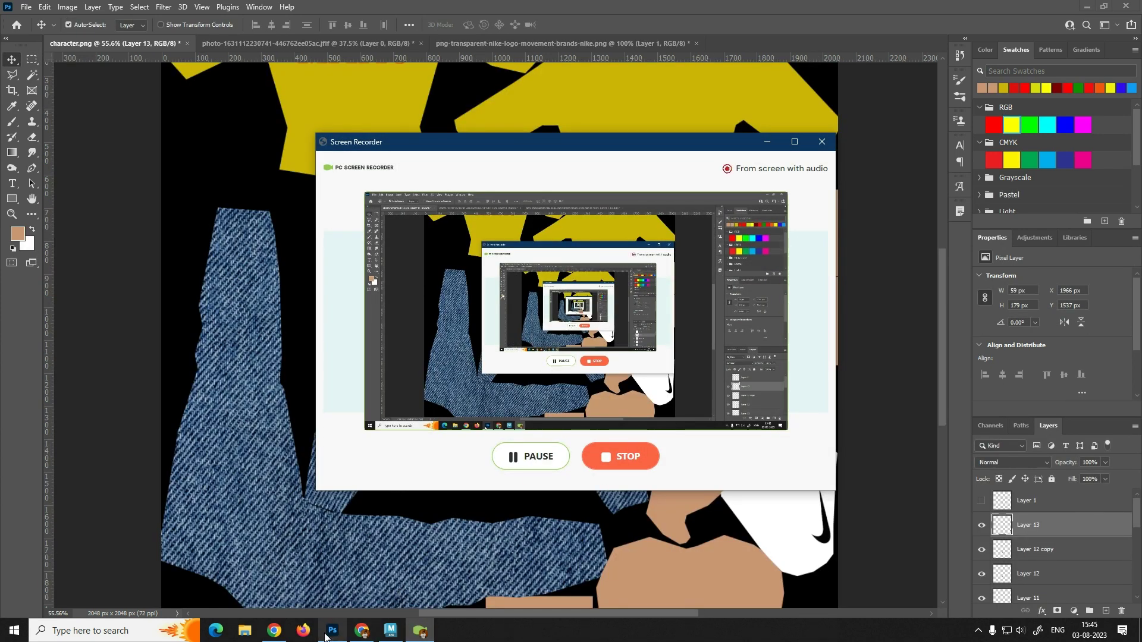
pyautogui.click(326, 634)
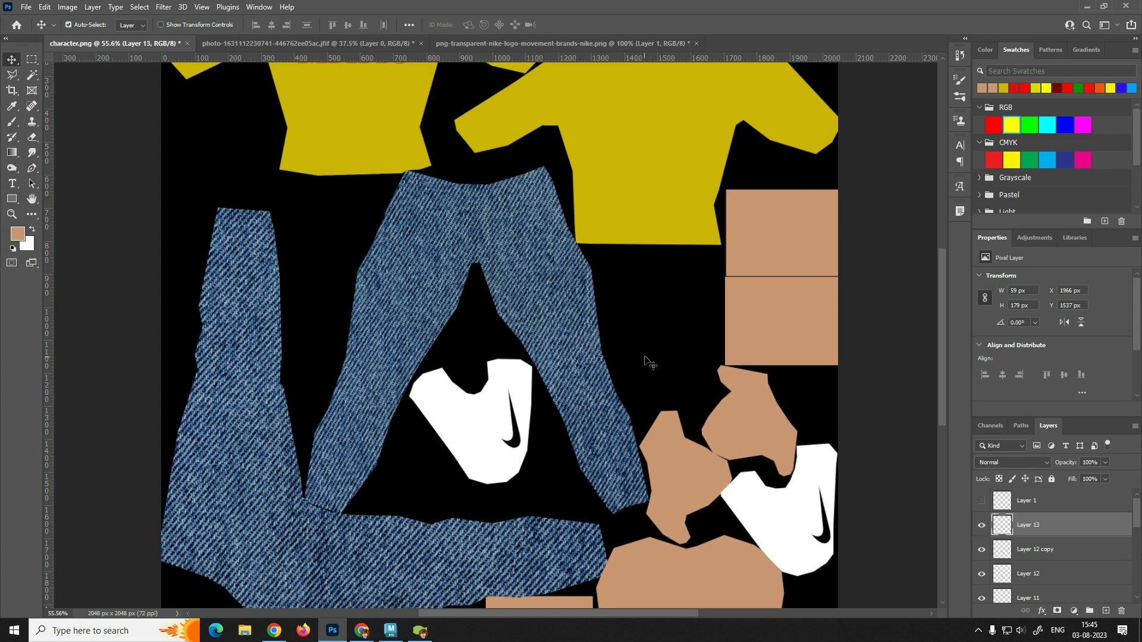
pyautogui.scroll(-5, 672, 404)
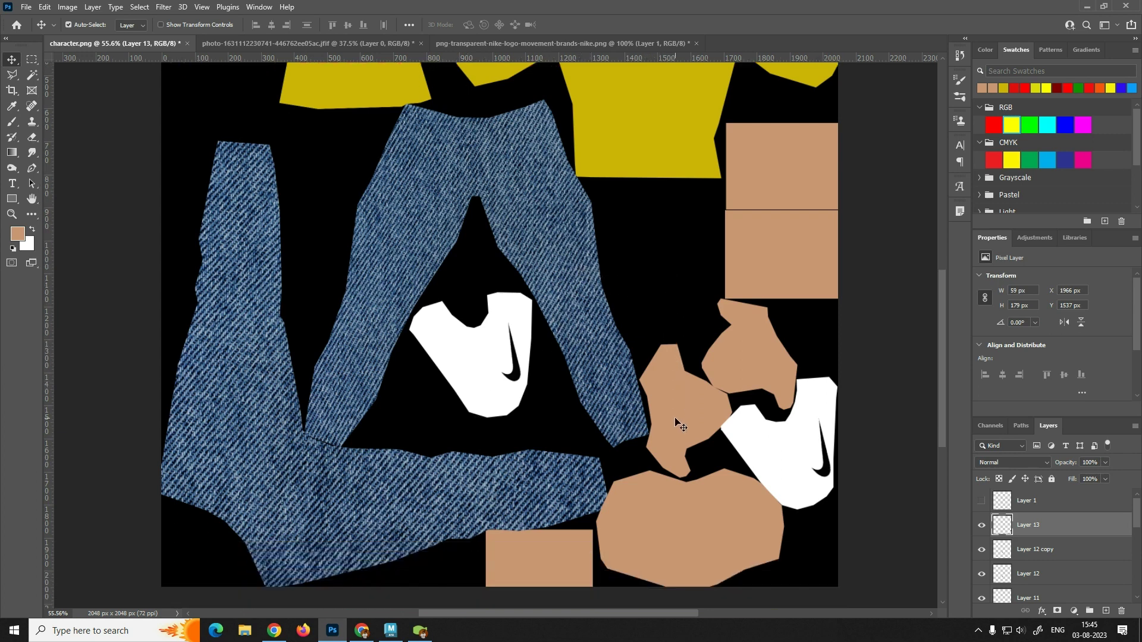
pyautogui.scroll(5, 679, 424)
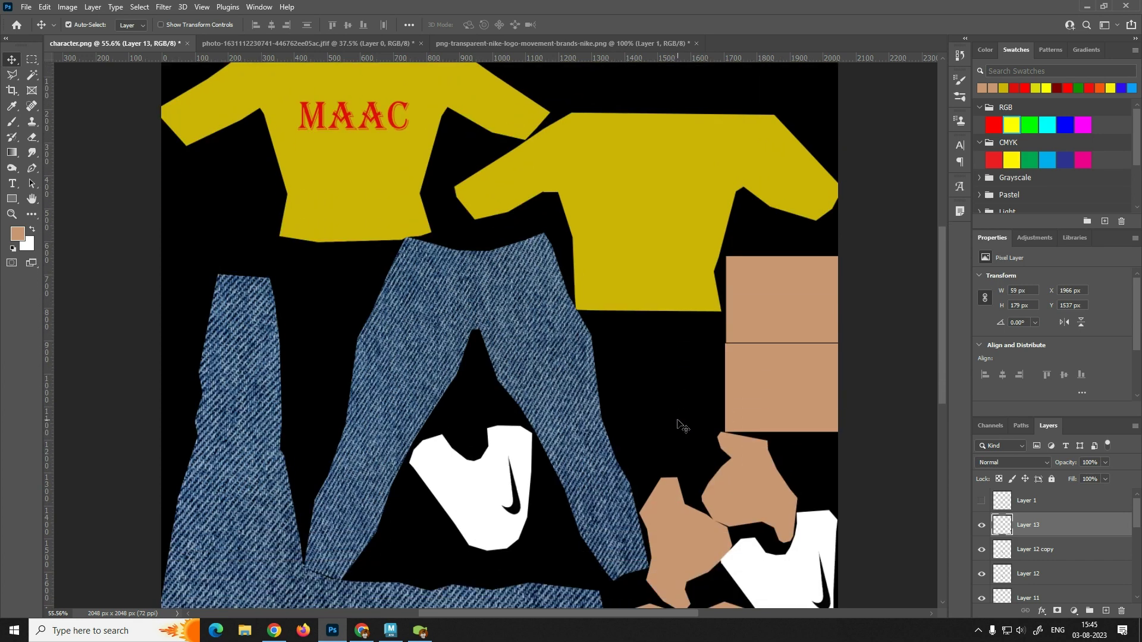
pyautogui.scroll(-8, 681, 431)
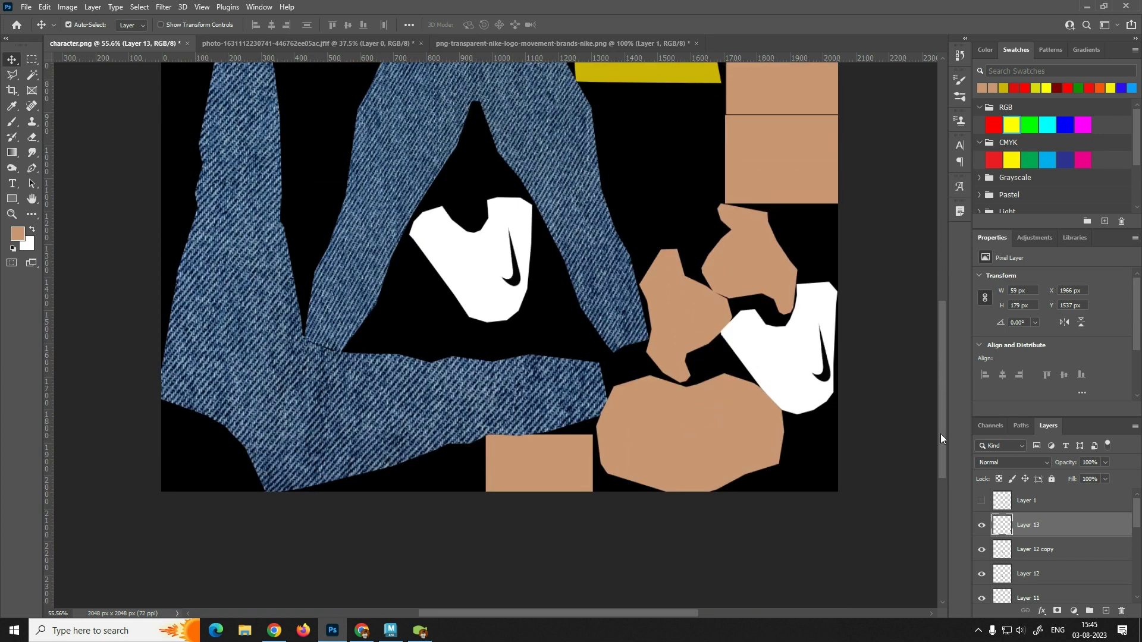
pyautogui.click(981, 502)
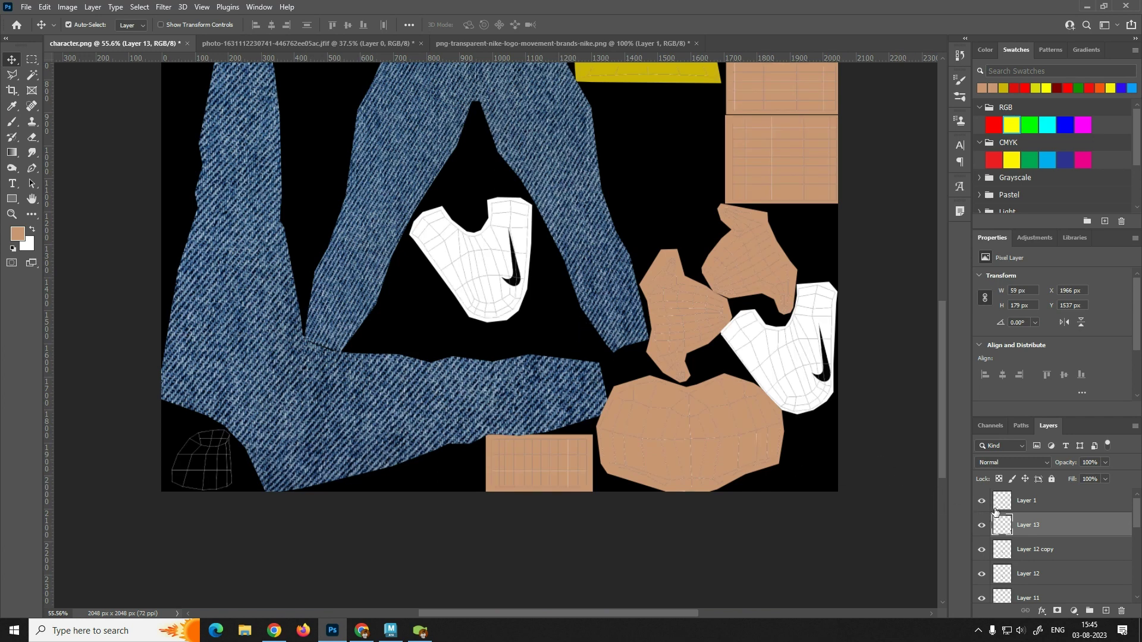
pyautogui.click(999, 505)
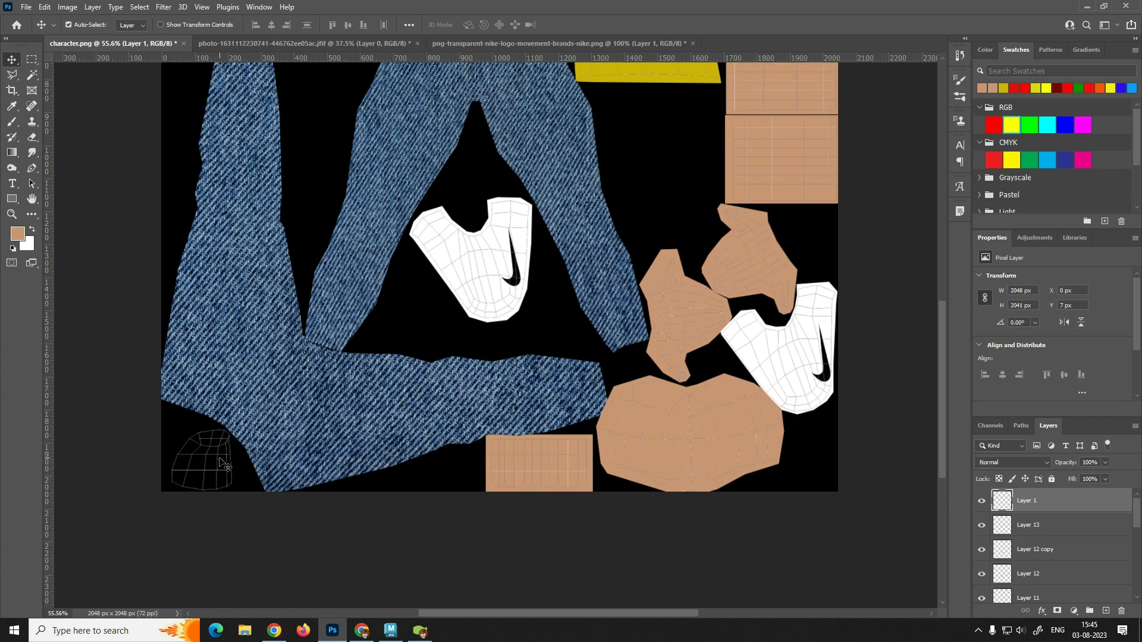
pyautogui.click(982, 502)
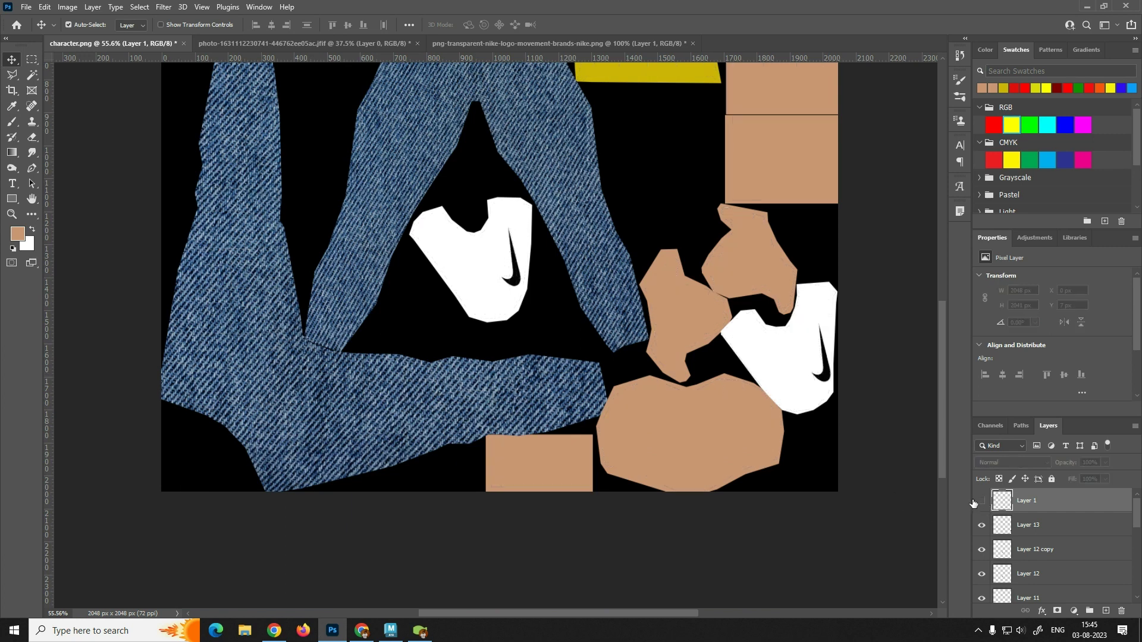
pyautogui.scroll(5, 615, 363)
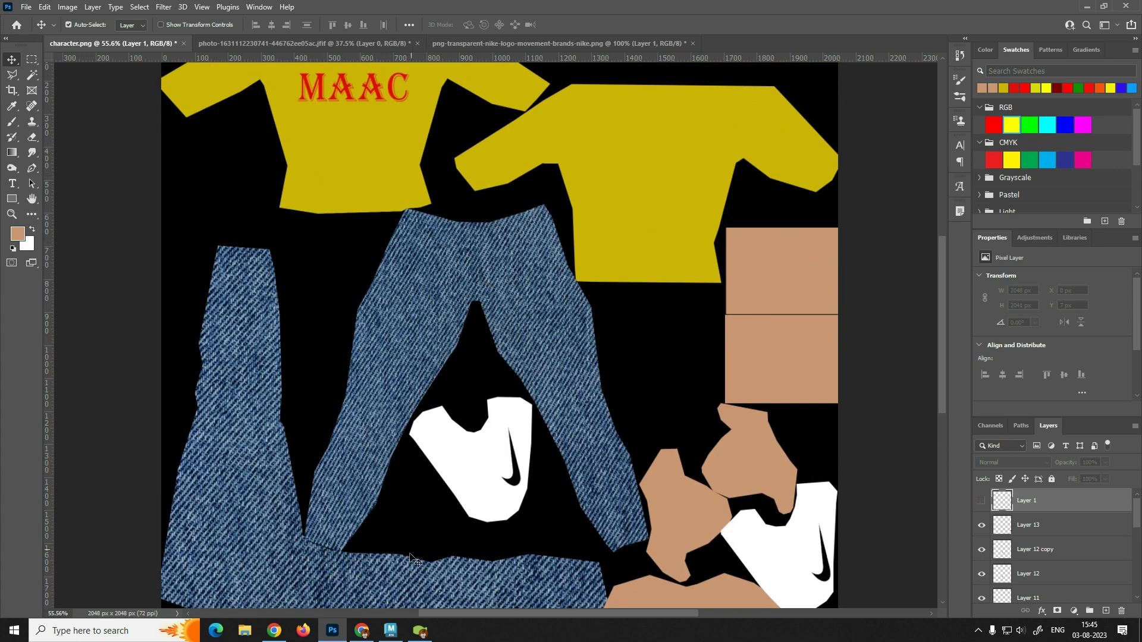
# - Switch to Maya, close the render view and put the character body back into object mode
pyautogui.click(393, 629)
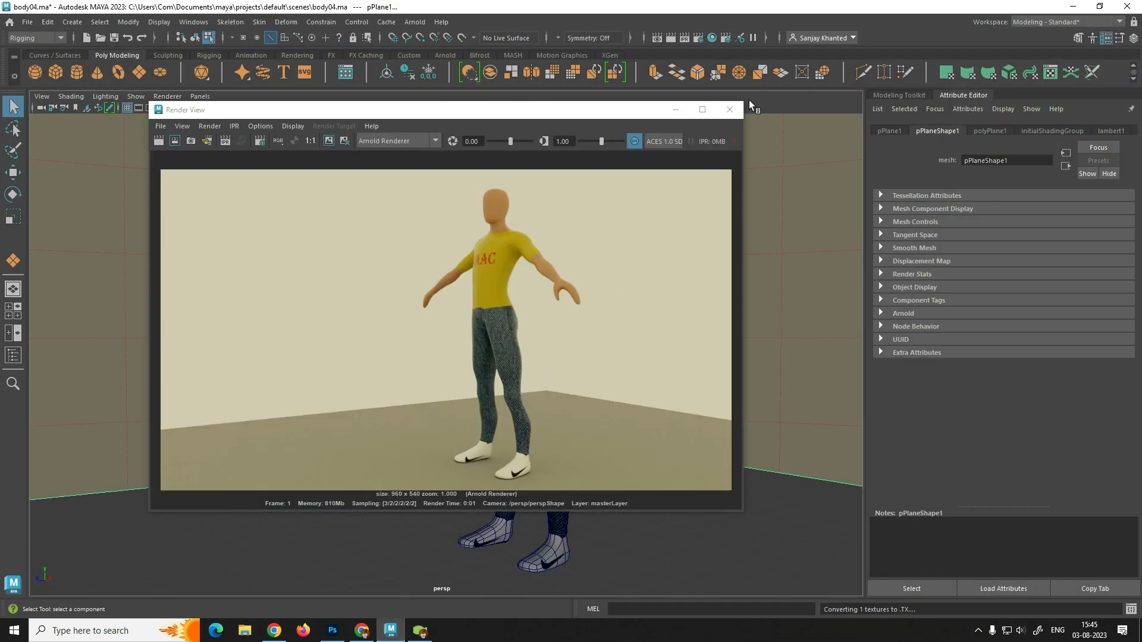
pyautogui.click(729, 116)
pyautogui.click(508, 287)
pyautogui.keyDown('alt'); pyautogui.moveTo(508, 286); pyautogui.dragTo(497, 241); pyautogui.keyUp('alt')
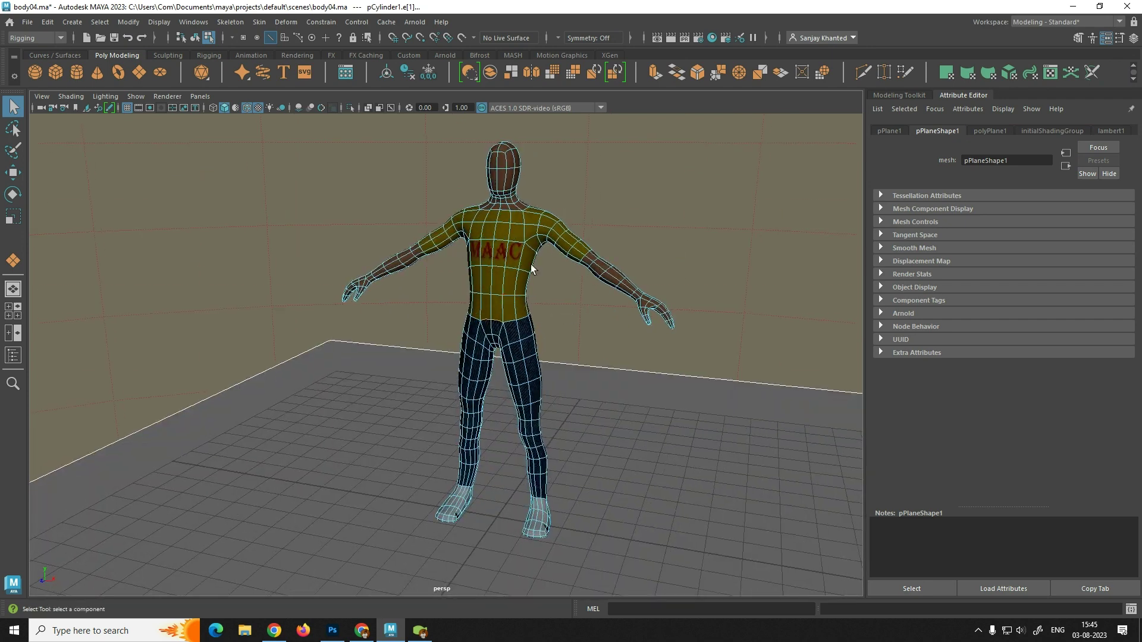
pyautogui.rightClick(498, 242)
pyautogui.click(556, 227)
# - Open the body's material attributes and inspect the file texture connected to its base colour
pyautogui.rightClick(499, 248)
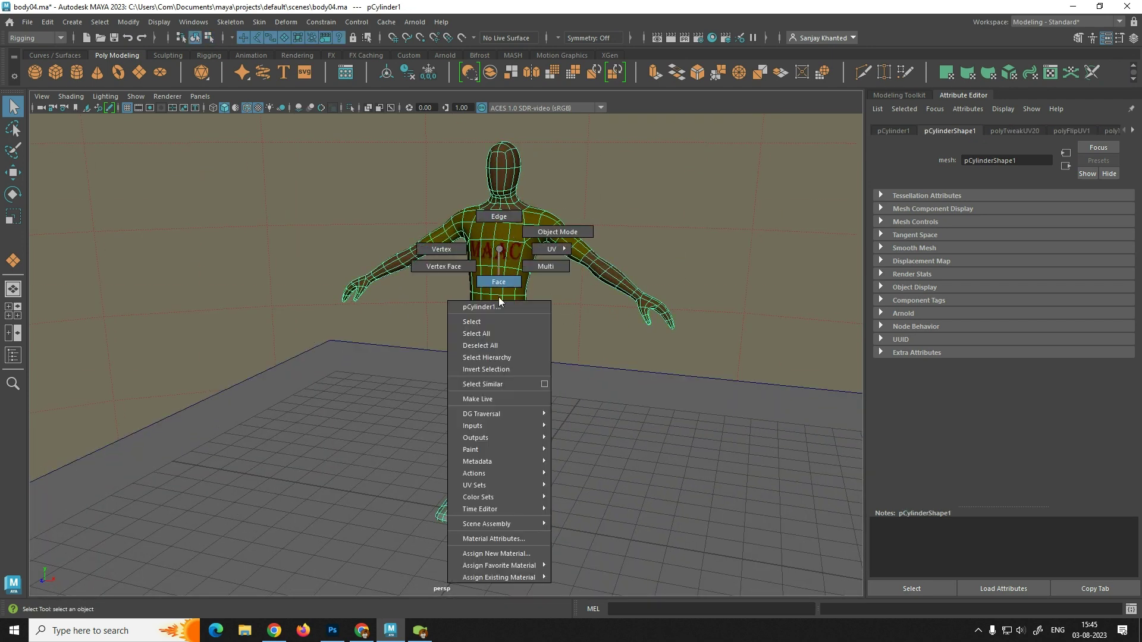
pyautogui.click(501, 539)
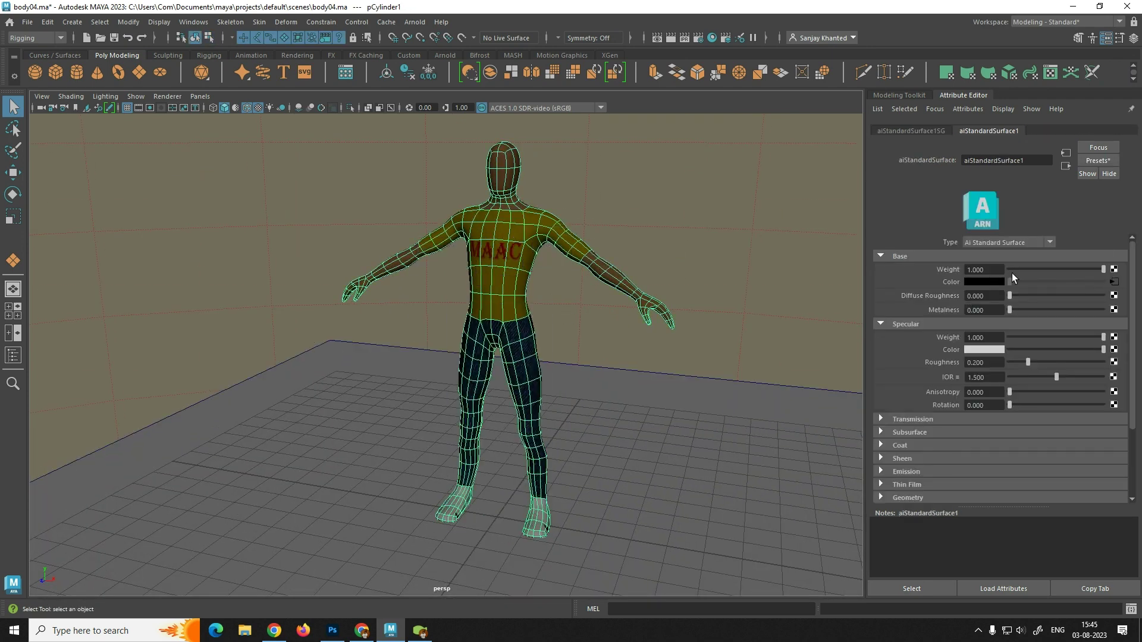
pyautogui.click(1113, 283)
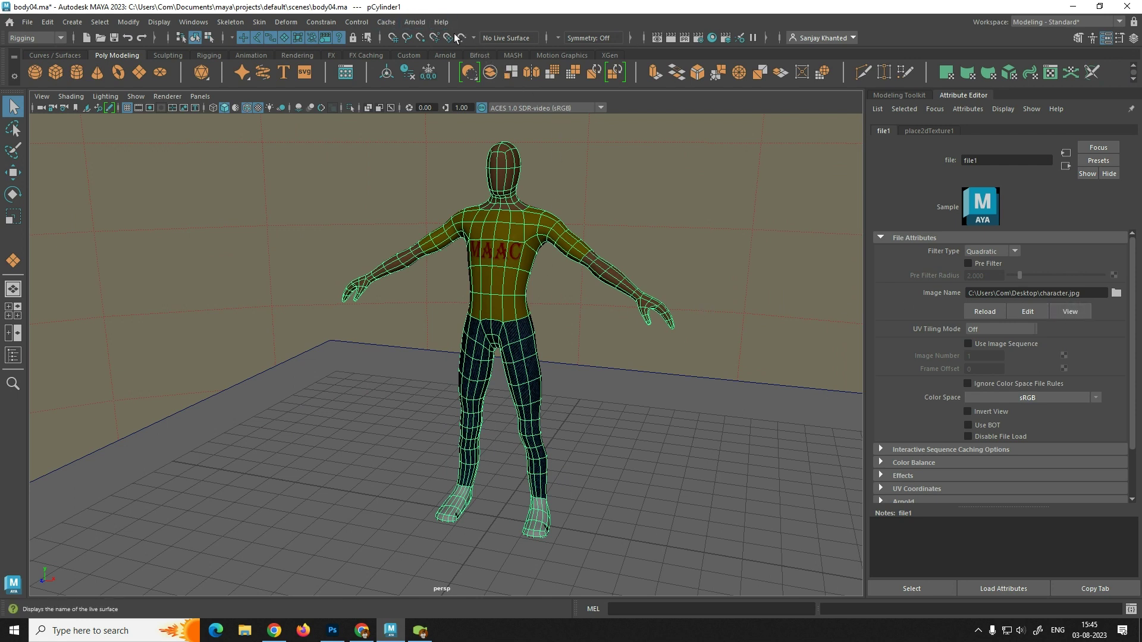
# - Change to the Modeling menu set and open the body's UV layout in the UV Editor
pyautogui.click(25, 38)
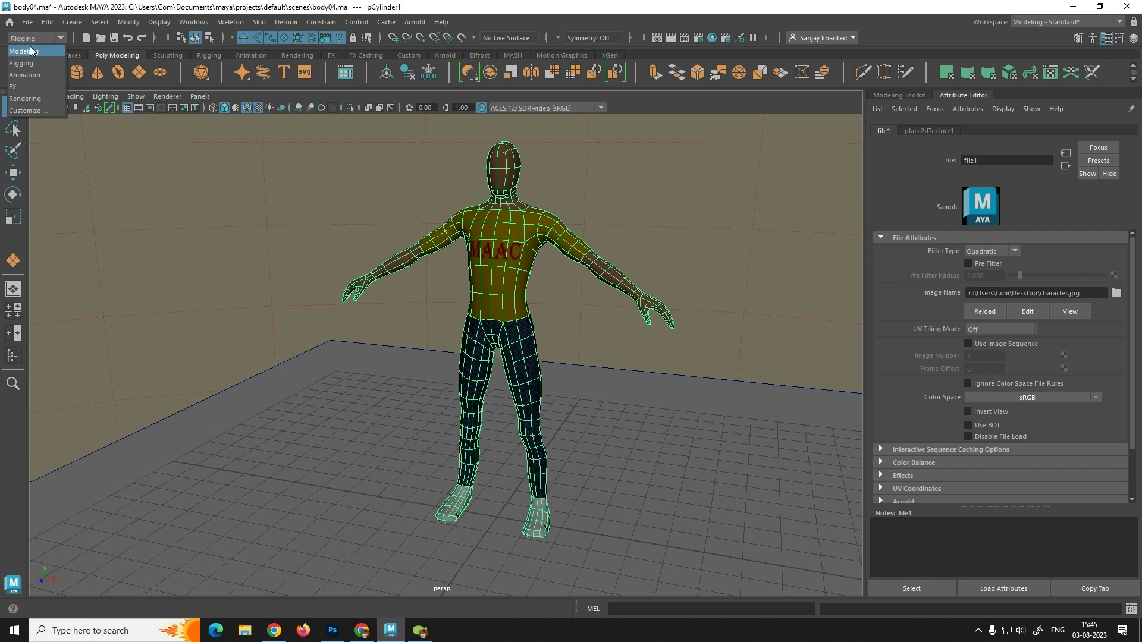
pyautogui.click(32, 50)
pyautogui.click(473, 22)
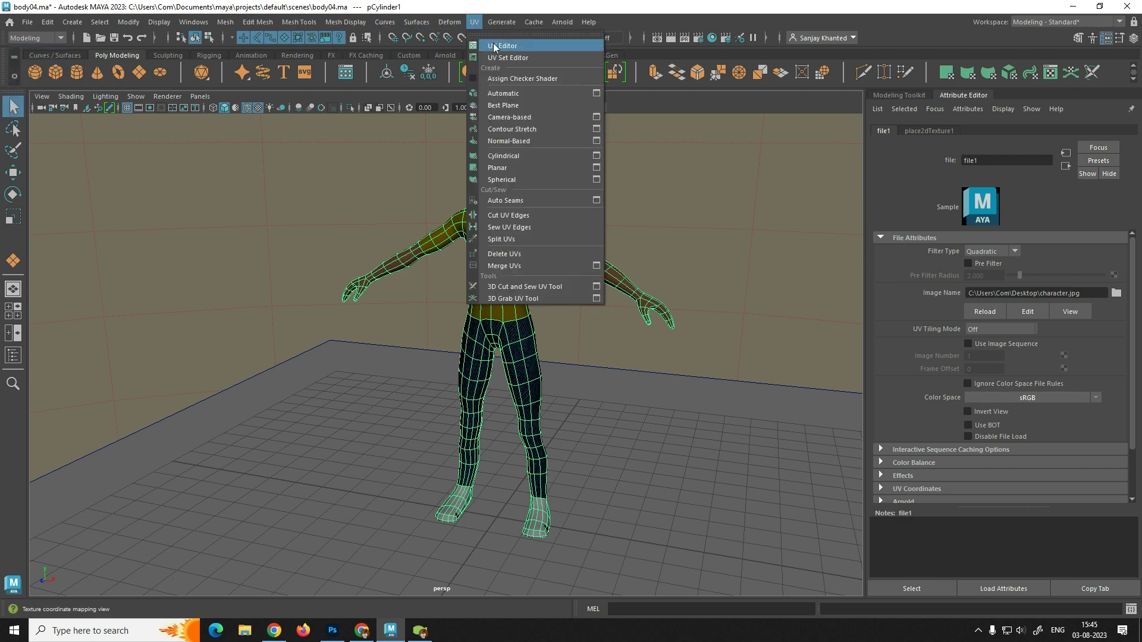
pyautogui.click(494, 43)
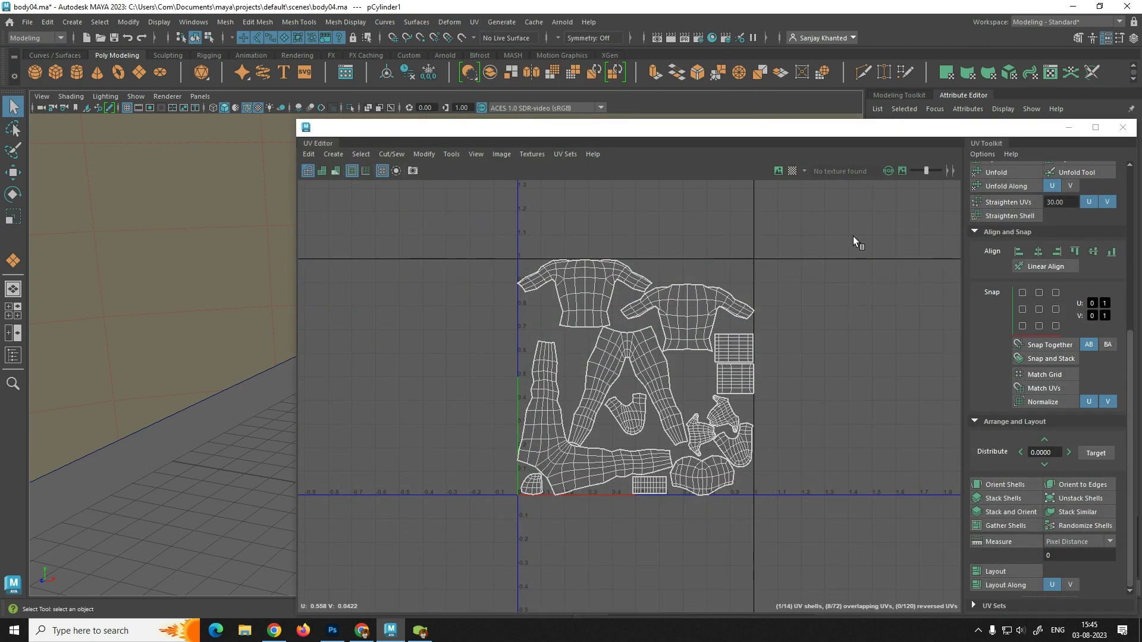
# - Close the UV Editor and render the textured character body from a near-front perspective view with Arnold
pyautogui.click(778, 171)
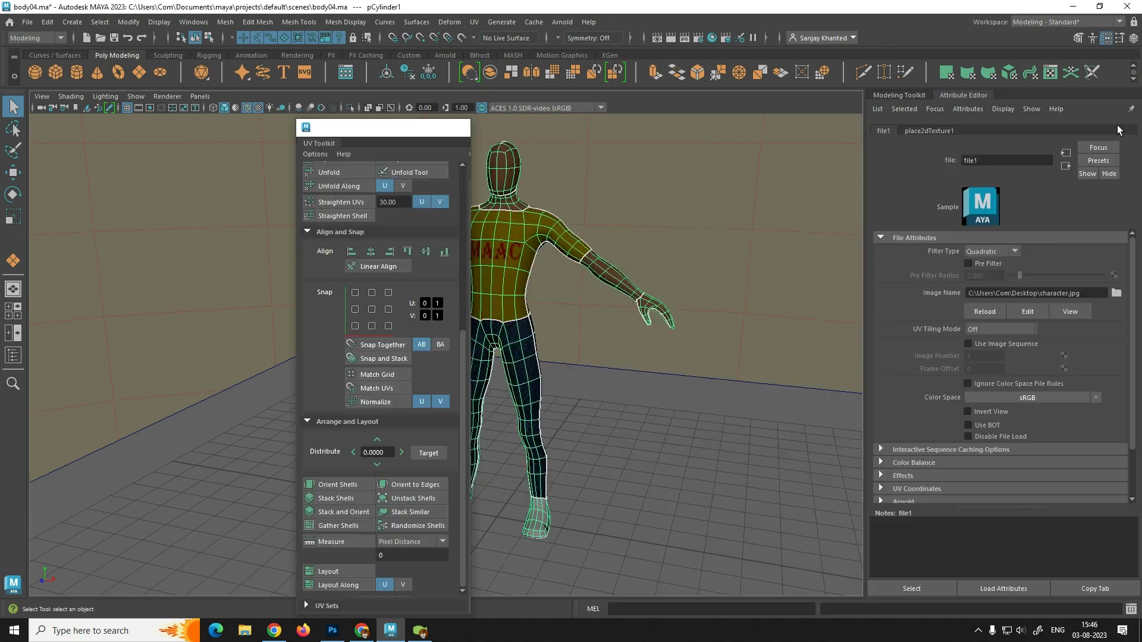
pyautogui.click(1122, 127)
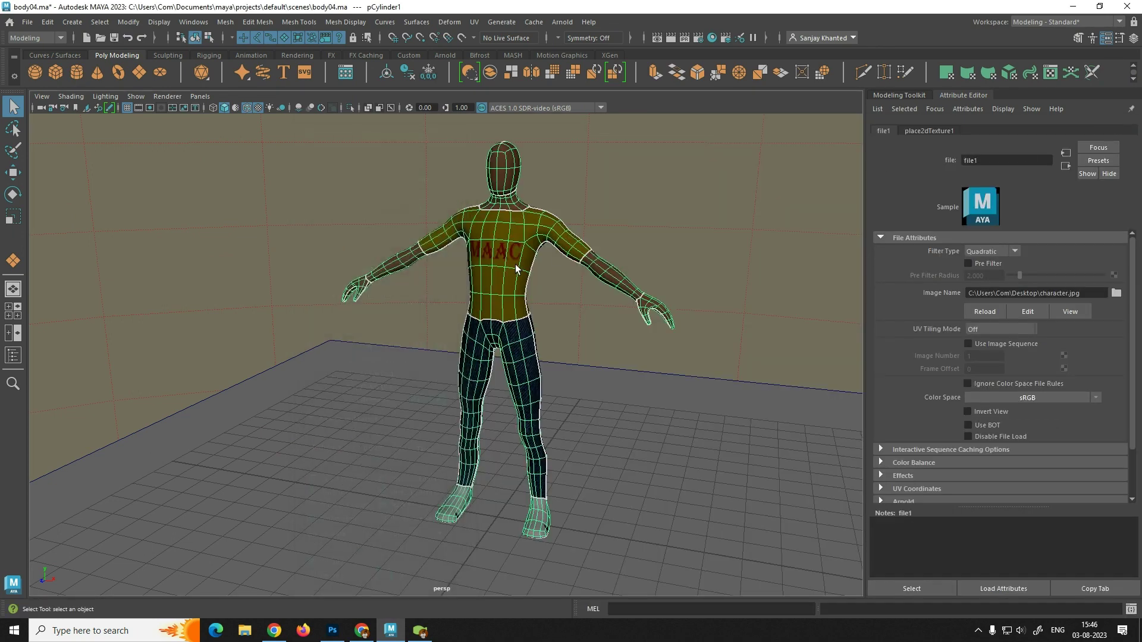
pyautogui.keyDown('alt'); pyautogui.moveTo(531, 310); pyautogui.dragTo(466, 288); pyautogui.keyUp('alt')
pyautogui.click(670, 37)
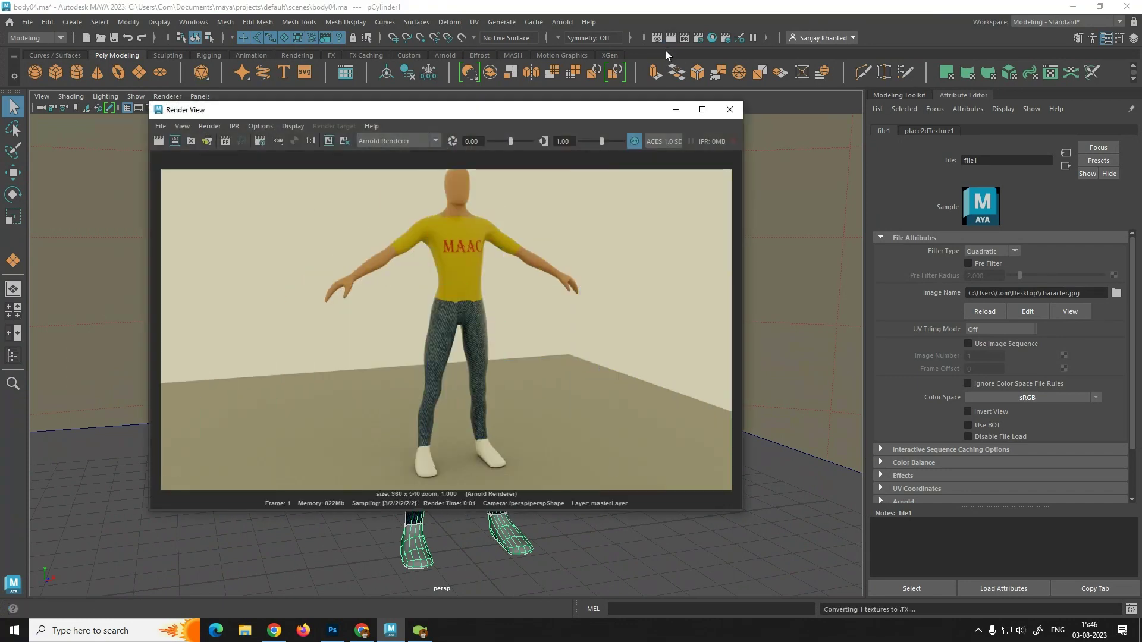
pyautogui.scroll(-1, 633, 343)
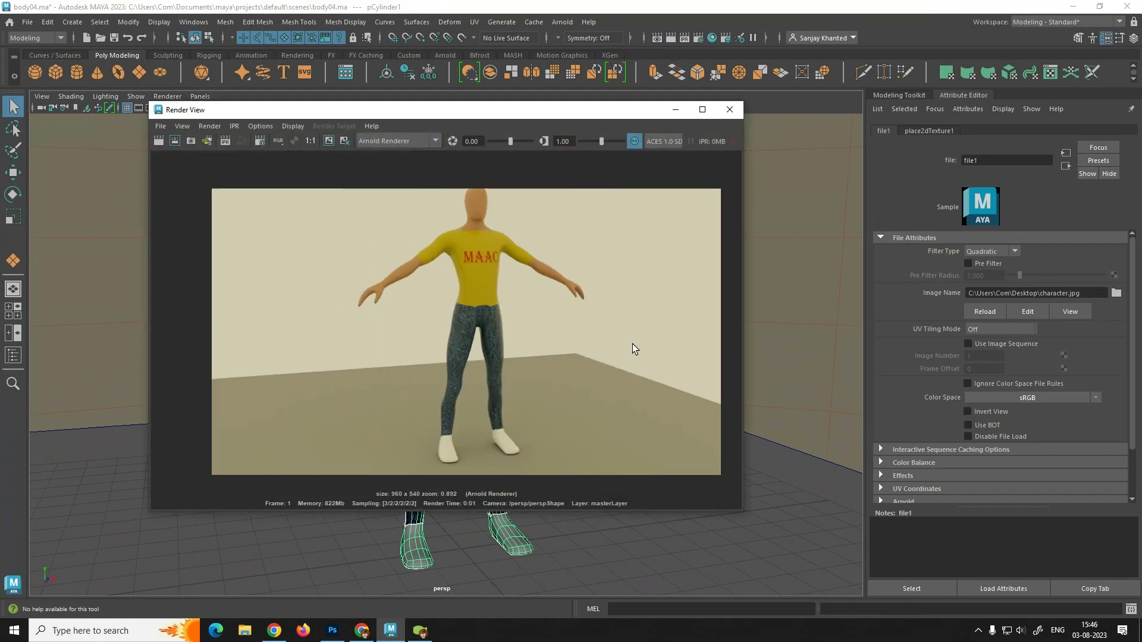
# - Close the render and render the character again from a lower three-quarter angle with the whole body in frame
pyautogui.click(735, 112)
pyautogui.keyDown('alt'); pyautogui.moveTo(665, 305); pyautogui.dragTo(583, 318); pyautogui.keyUp('alt')
pyautogui.scroll(-2, 587, 309)
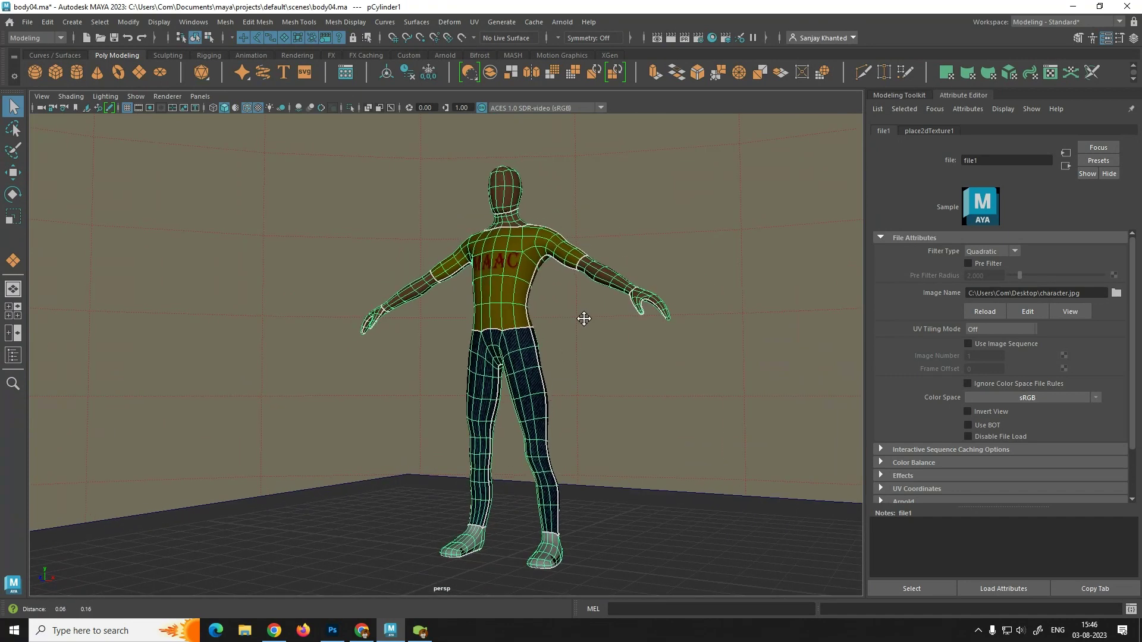
pyautogui.click(670, 37)
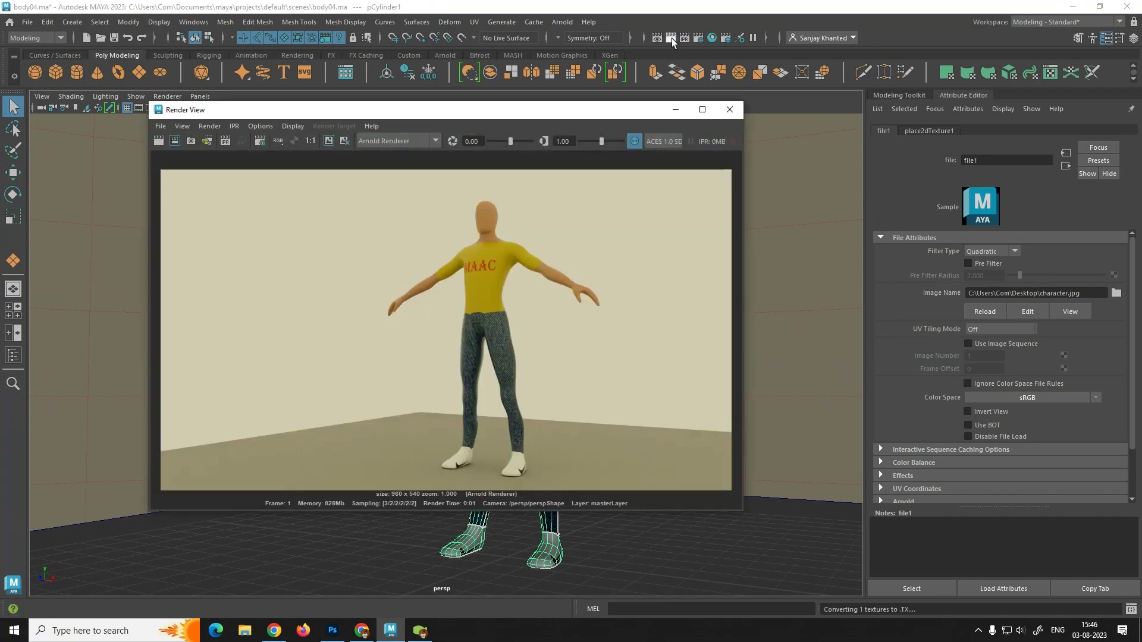